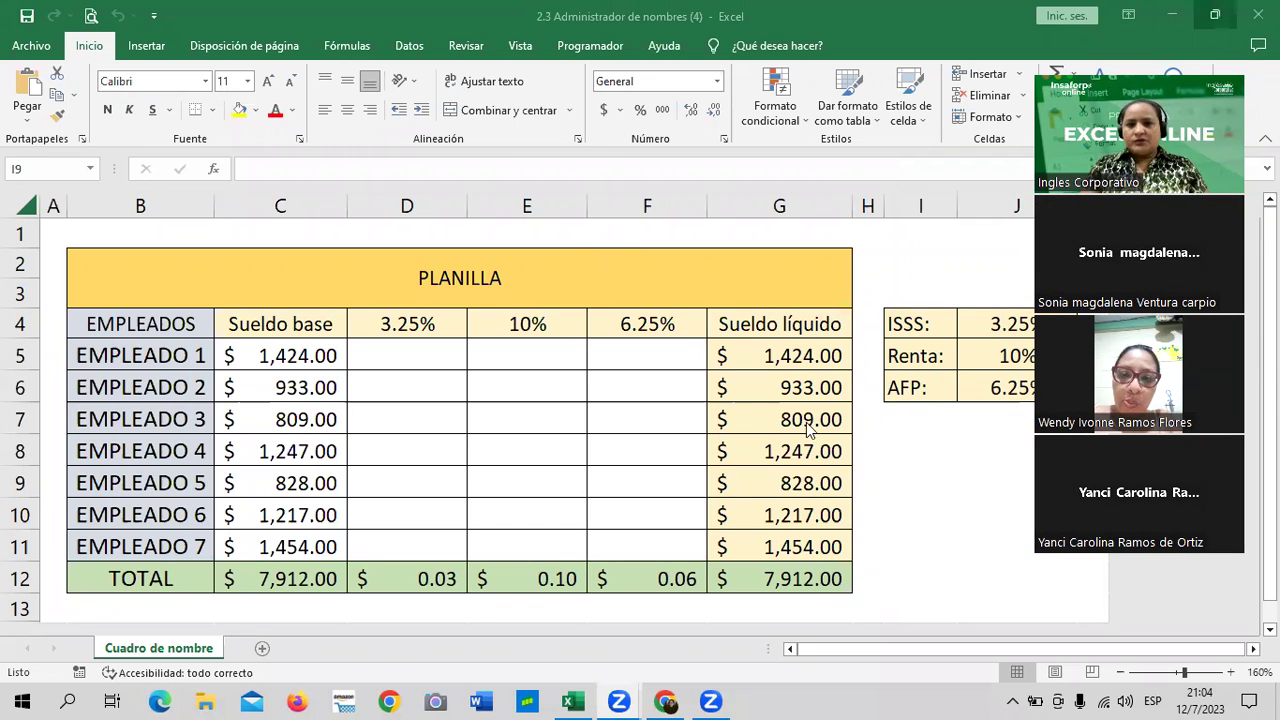
# Clear D4:G12 of the percentage headers, Sueldo líquido values and totals
pyautogui.click(443, 330)
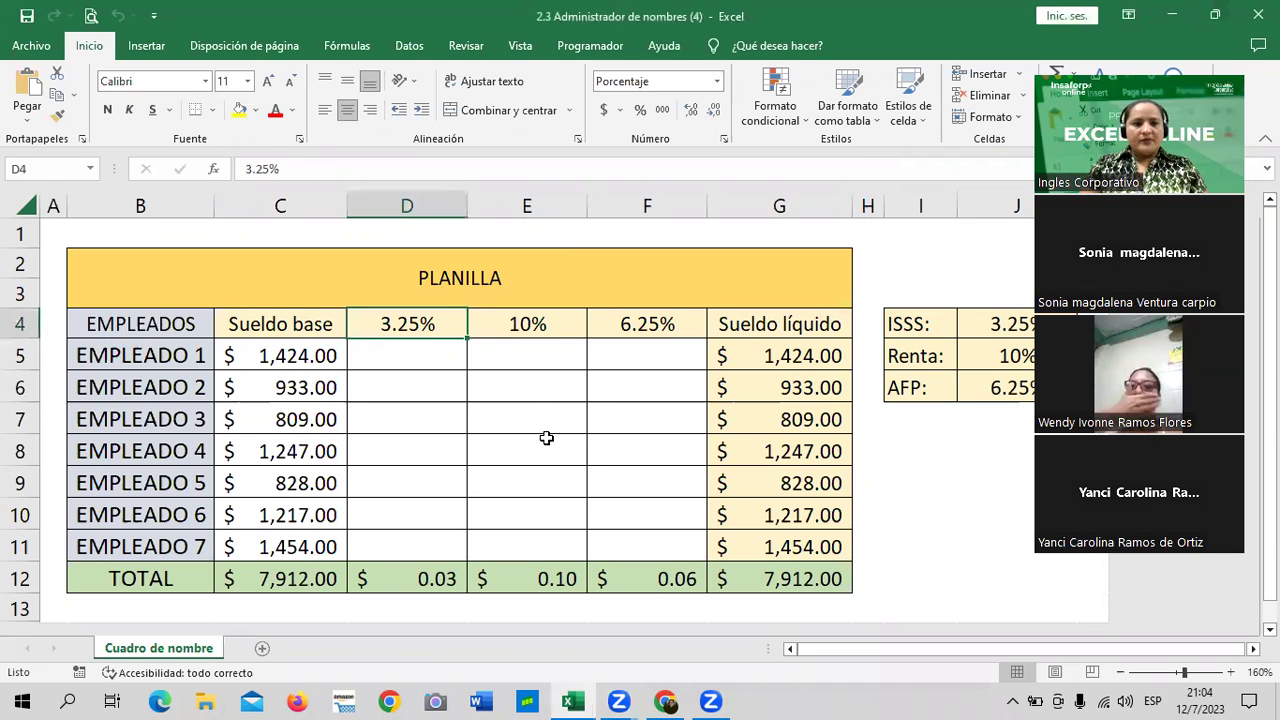
pyautogui.moveTo(395, 323); pyautogui.dragTo(808, 572)
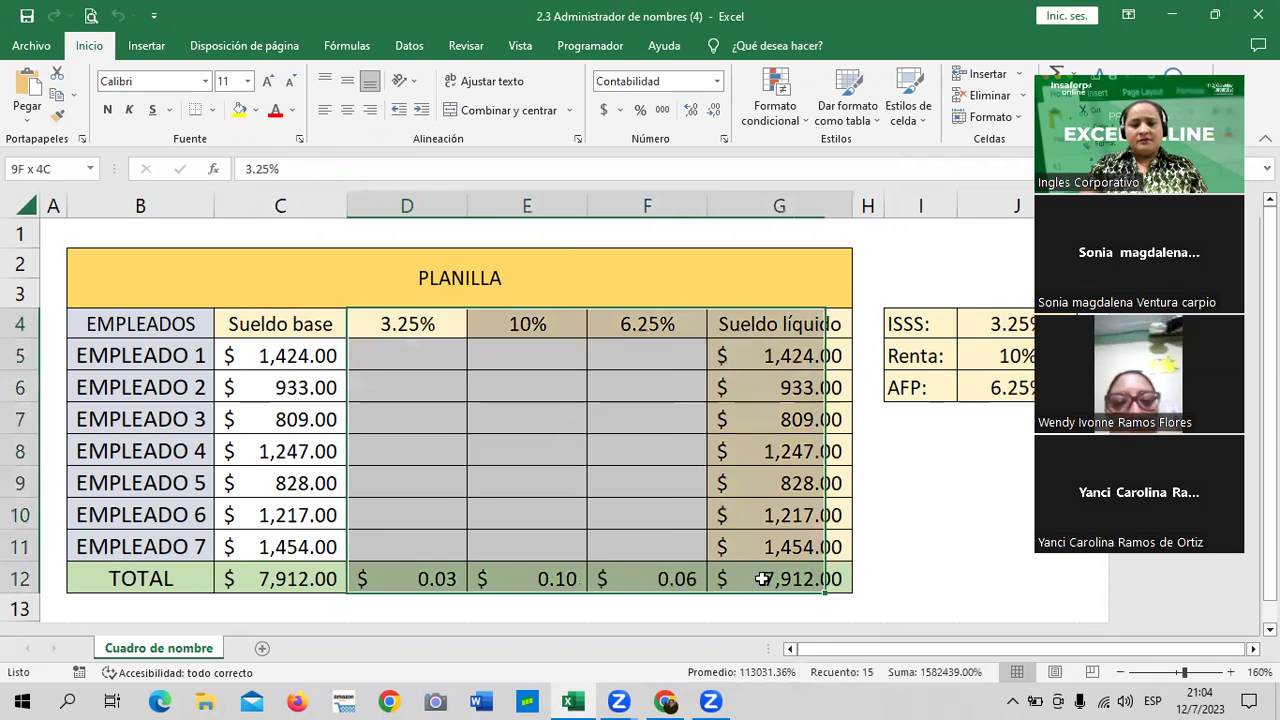
pyautogui.press('Delete')
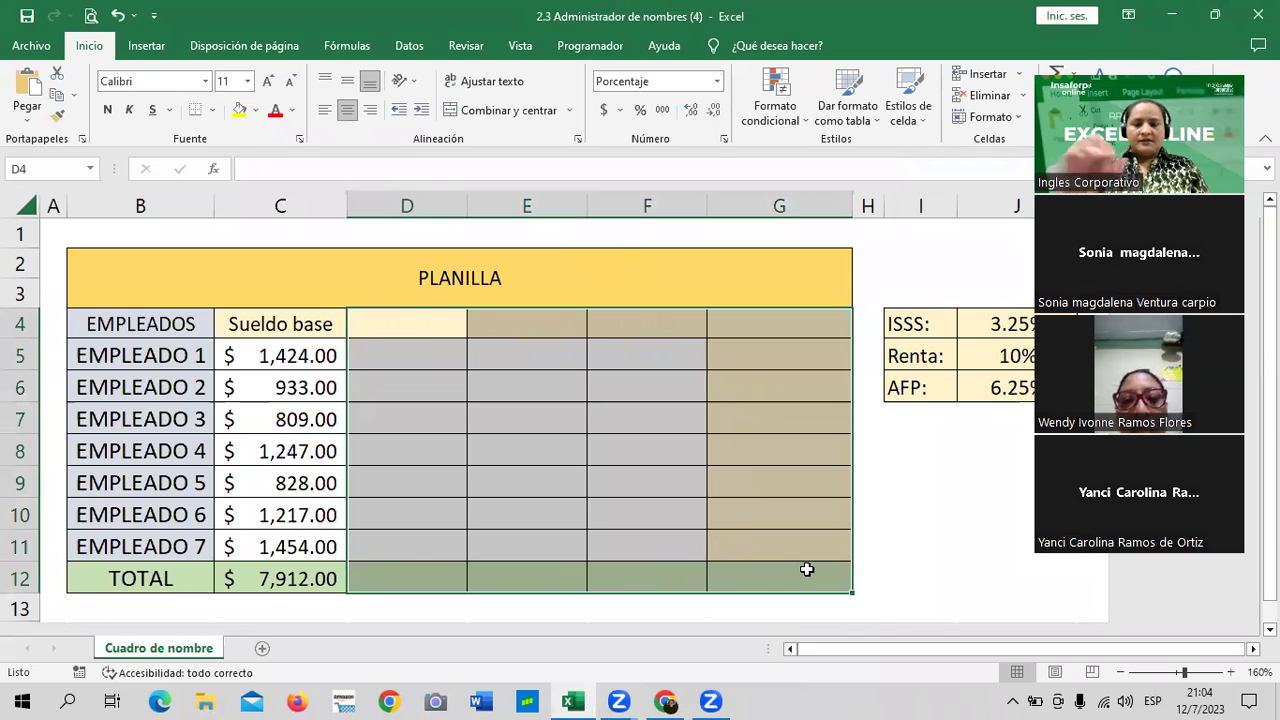
# Check the emptied percentage columns D4:F12, then switch to the course lesson in Chrome
pyautogui.click(489, 366)
pyautogui.moveTo(431, 323)
pyautogui.mouseDown()
pyautogui.moveTo(687, 560)
pyautogui.moveTo(780, 571)
pyautogui.mouseUp()
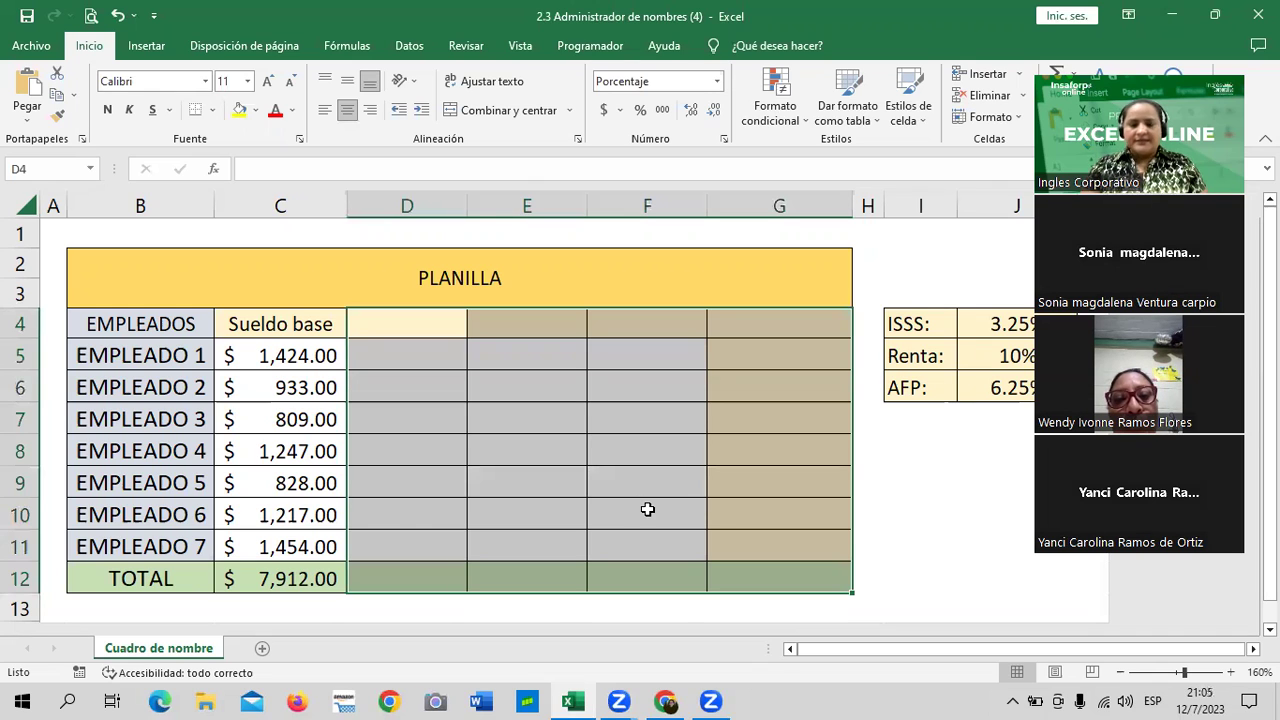
pyautogui.click(626, 339)
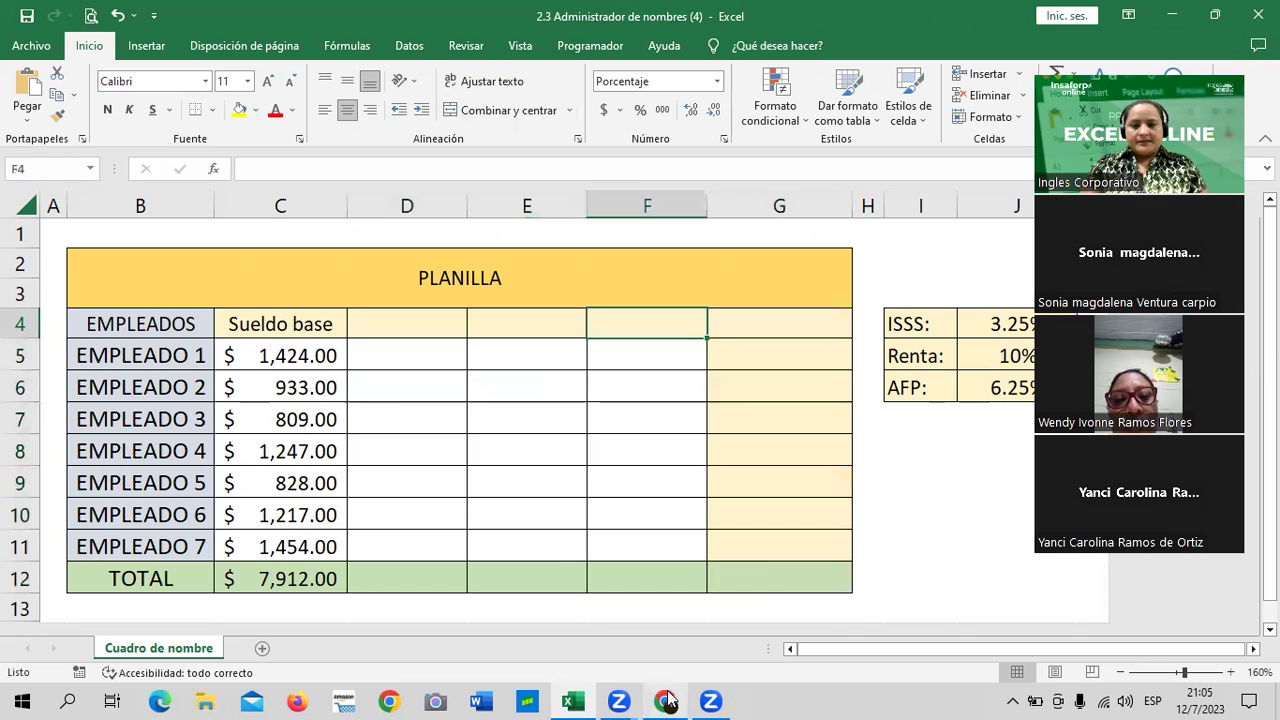
pyautogui.moveTo(668, 700)
pyautogui.click(662, 612)
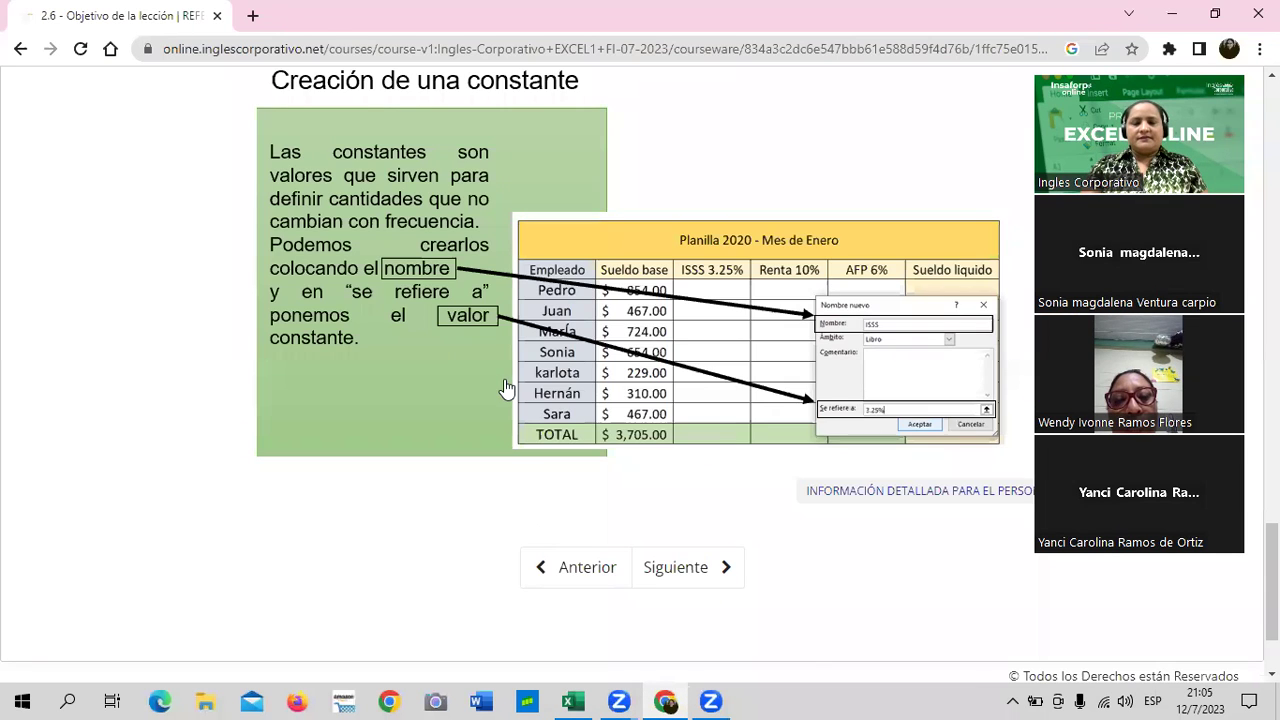
# Scroll through lesson 2.6's SUMA range and Nombre nuevo slides, ending back at the top
pyautogui.scroll(5, 507, 388)
pyautogui.scroll(4, 505, 385)
pyautogui.scroll(3, 500, 382)
pyautogui.scroll(-4, 493, 380)
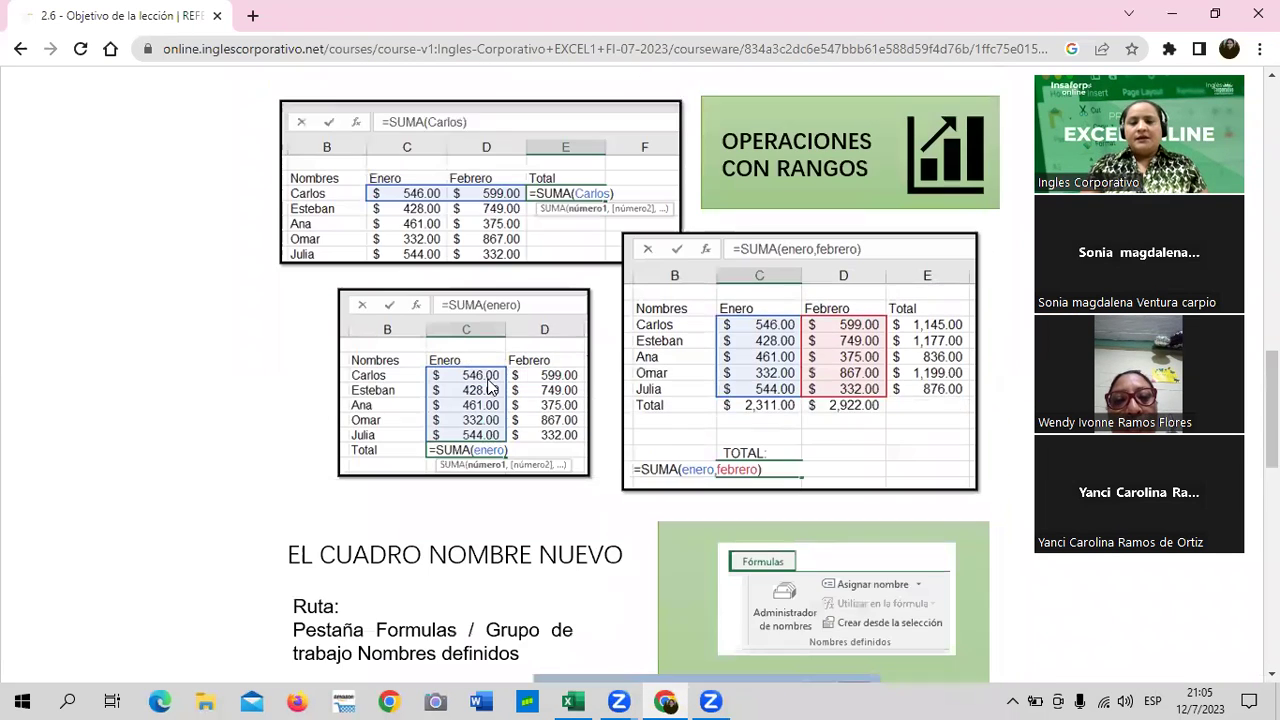
pyautogui.scroll(-1, 489, 388)
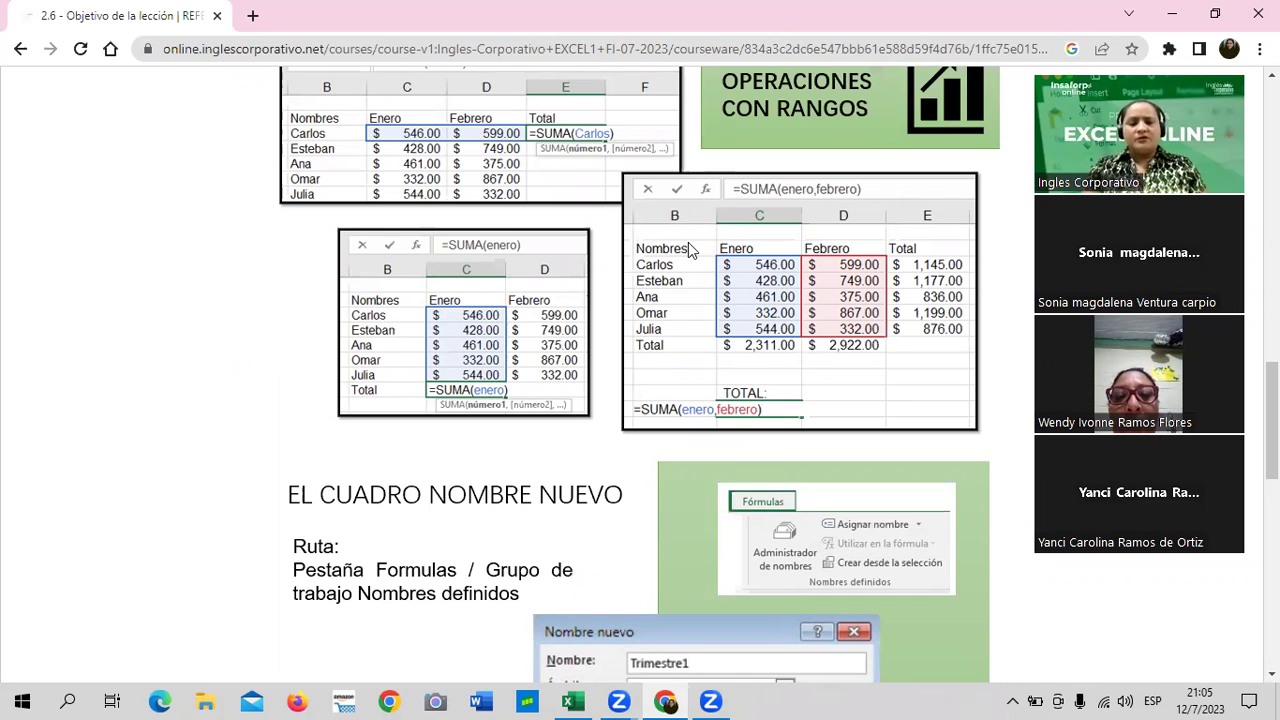
pyautogui.scroll(2, 705, 296)
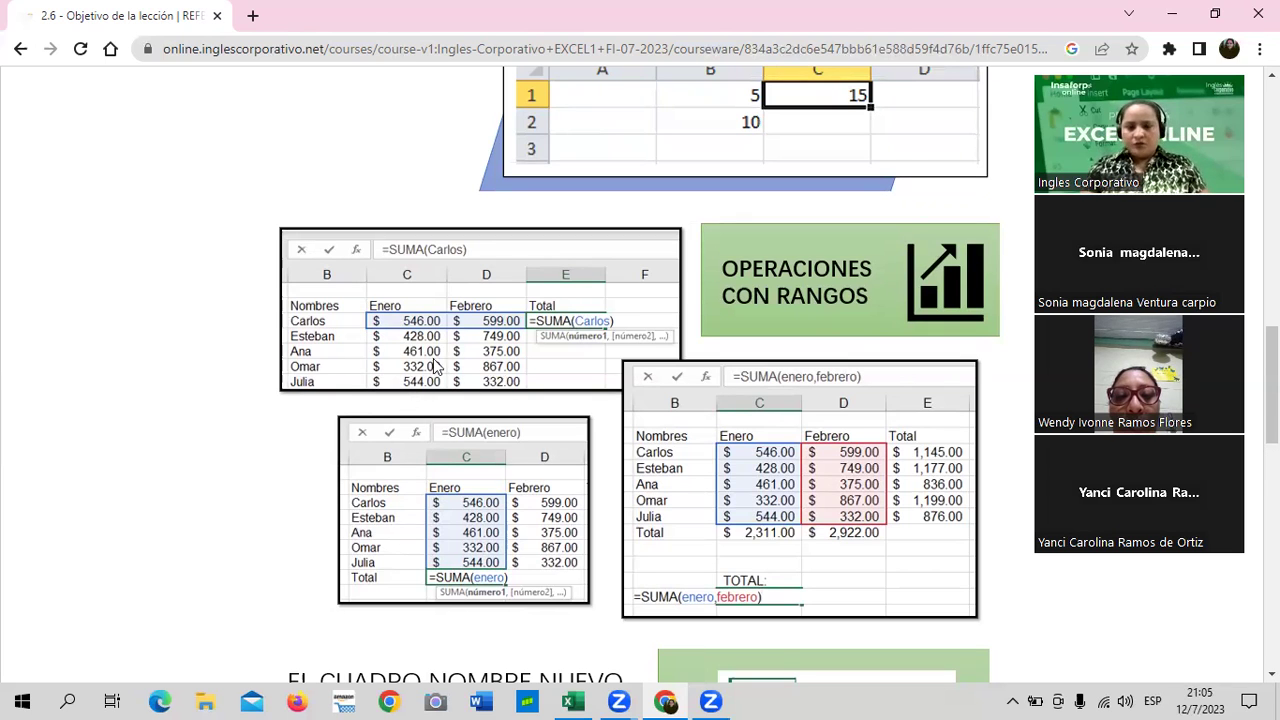
pyautogui.scroll(3, 440, 356)
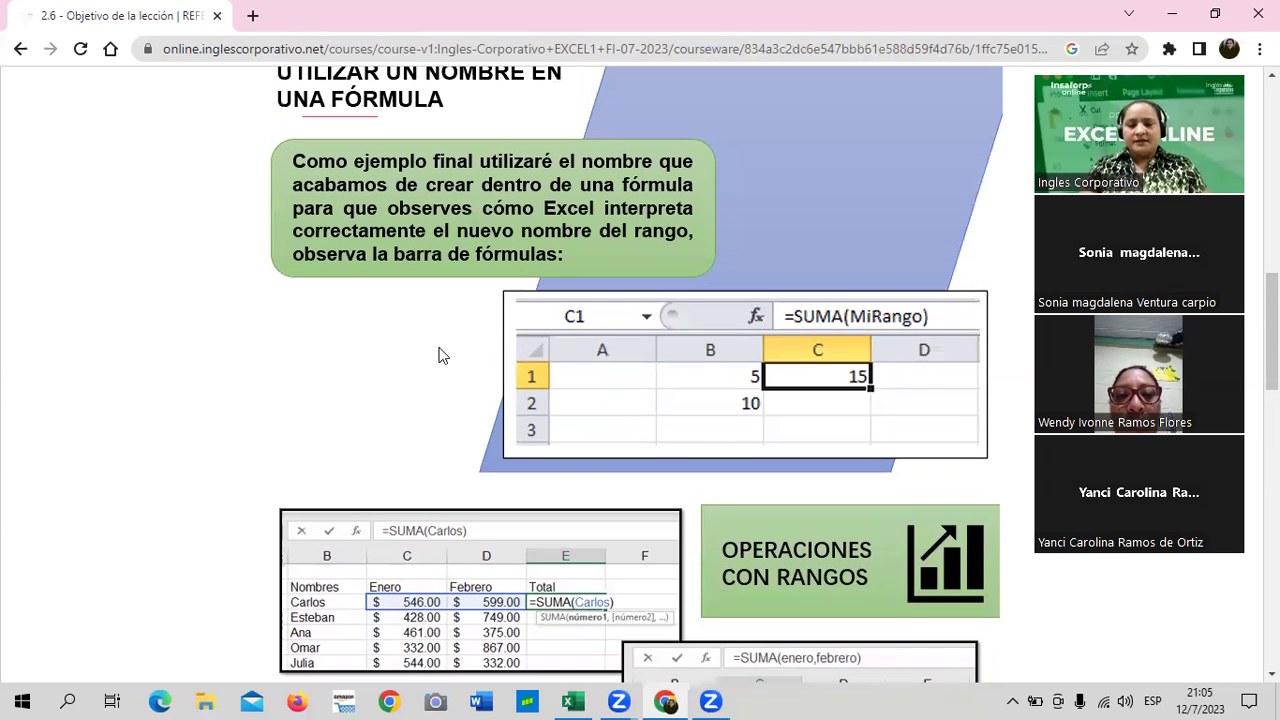
pyautogui.scroll(1, 615, 350)
pyautogui.scroll(-1, 606, 371)
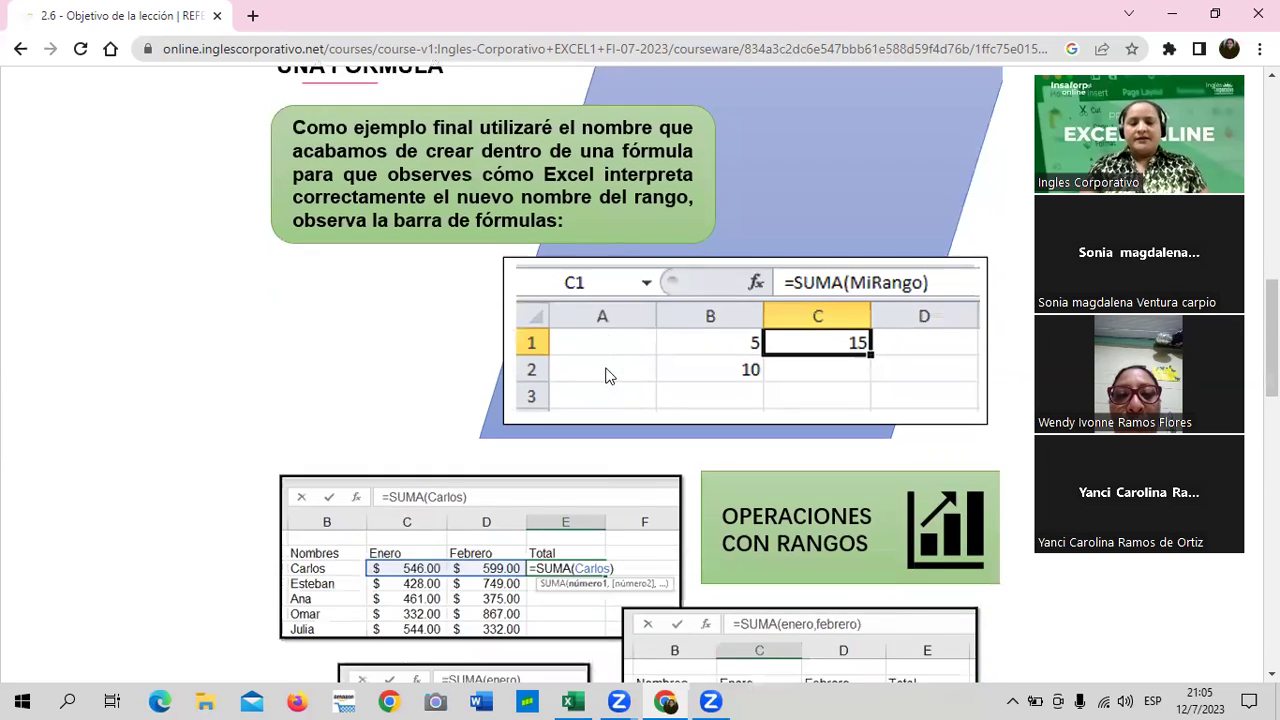
pyautogui.scroll(-3, 603, 374)
pyautogui.scroll(-3, 603, 374)
pyautogui.scroll(-2, 600, 366)
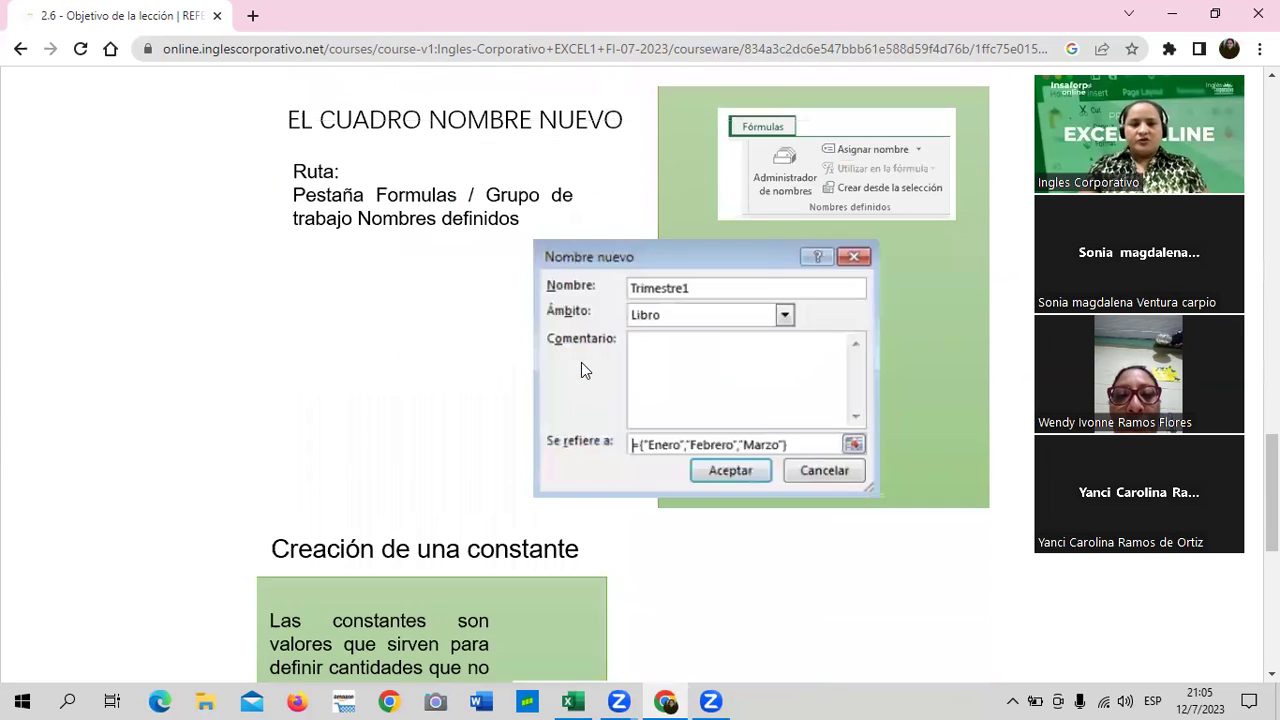
pyautogui.scroll(-1, 581, 362)
pyautogui.scroll(-2, 531, 405)
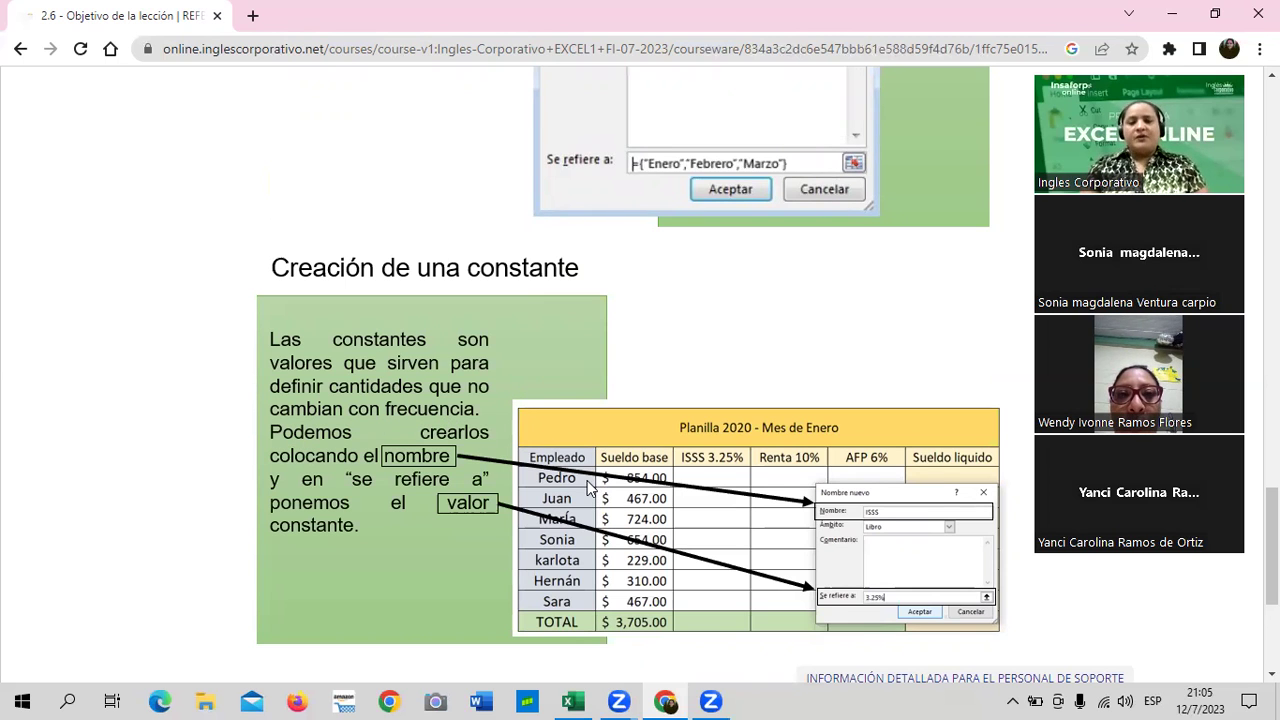
pyautogui.scroll(8, 770, 495)
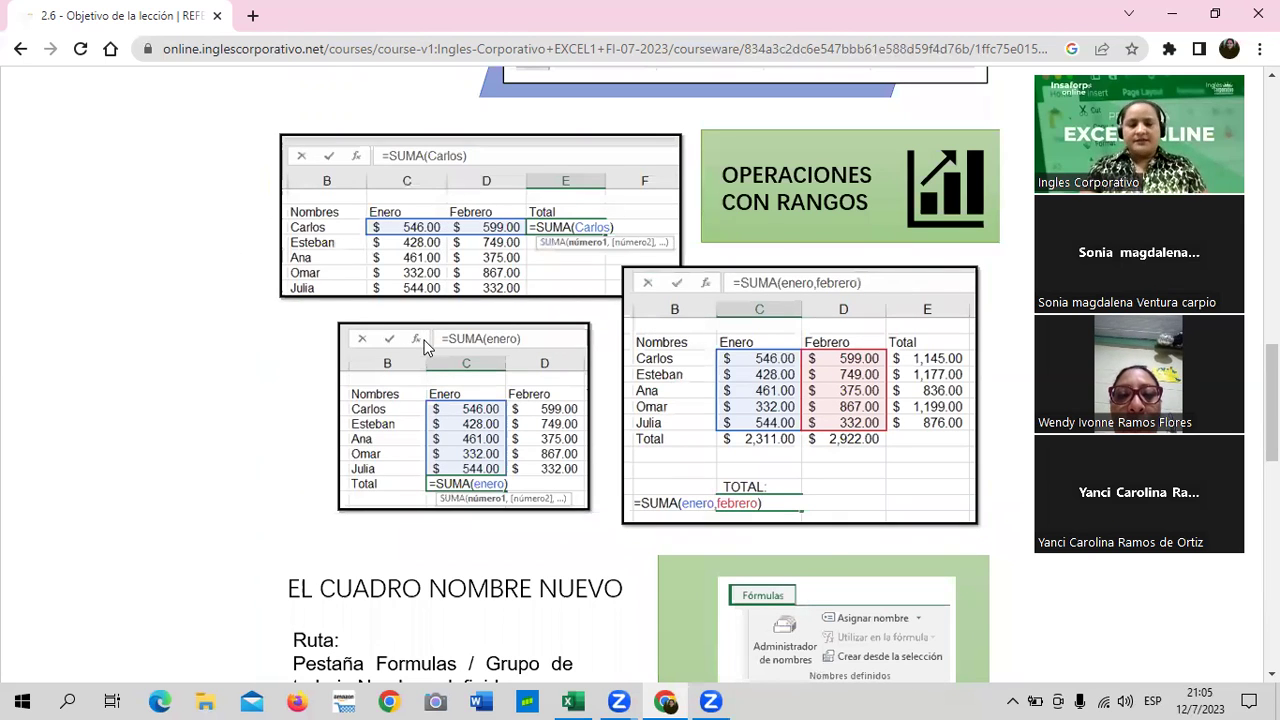
pyautogui.scroll(3, 425, 346)
pyautogui.scroll(8, 425, 344)
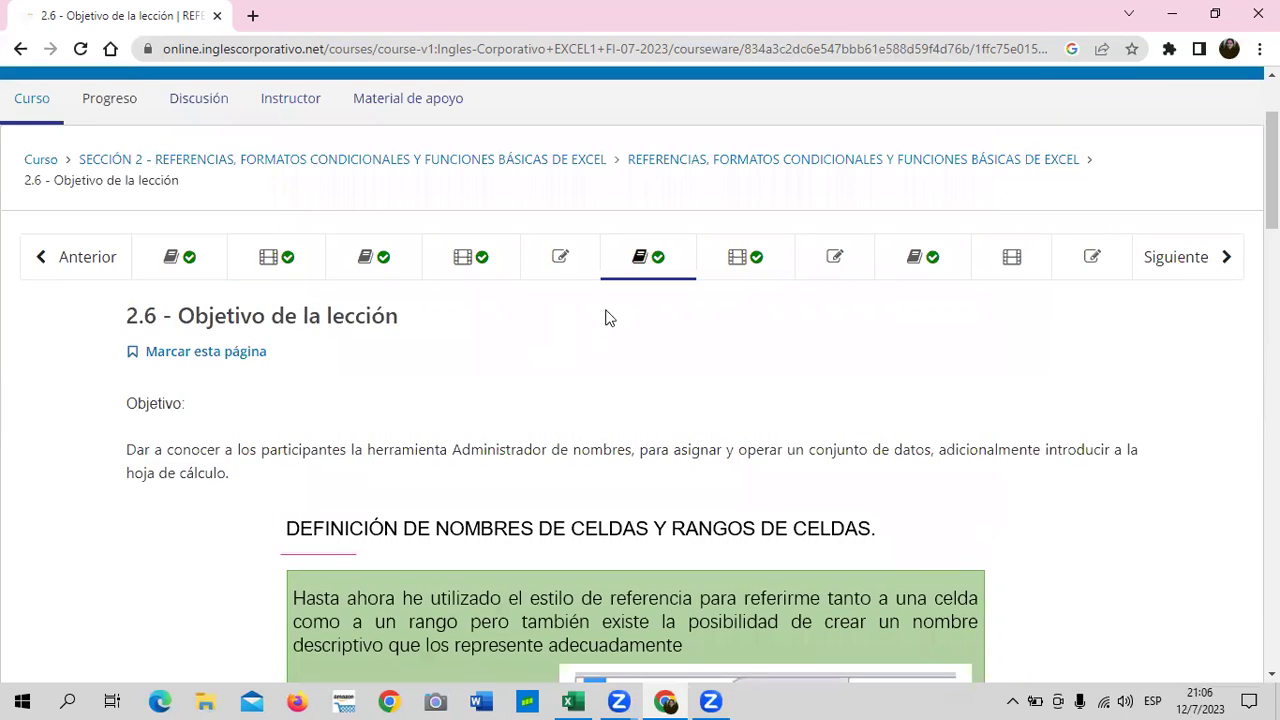
# Scroll past the B1/B2 example to the =SUMA(MiRango) slide returning 15, then return to Excel
pyautogui.scroll(-2, 605, 318)
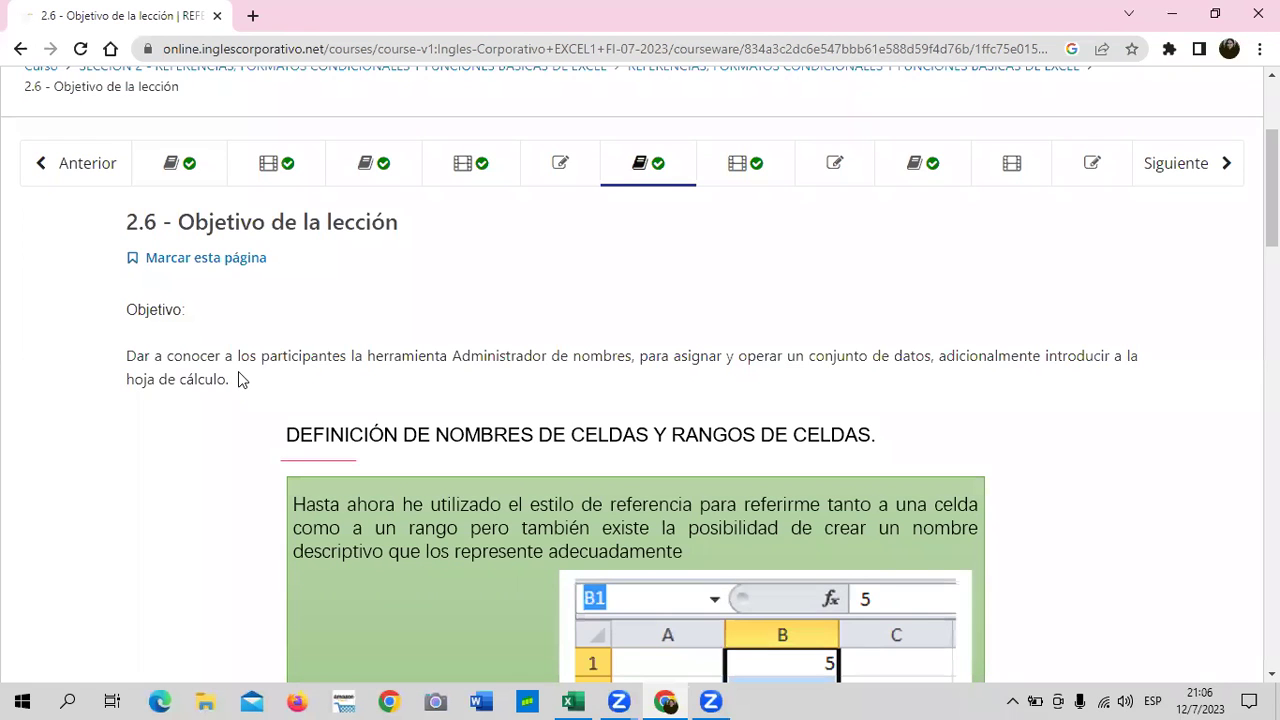
pyautogui.scroll(-1, 514, 400)
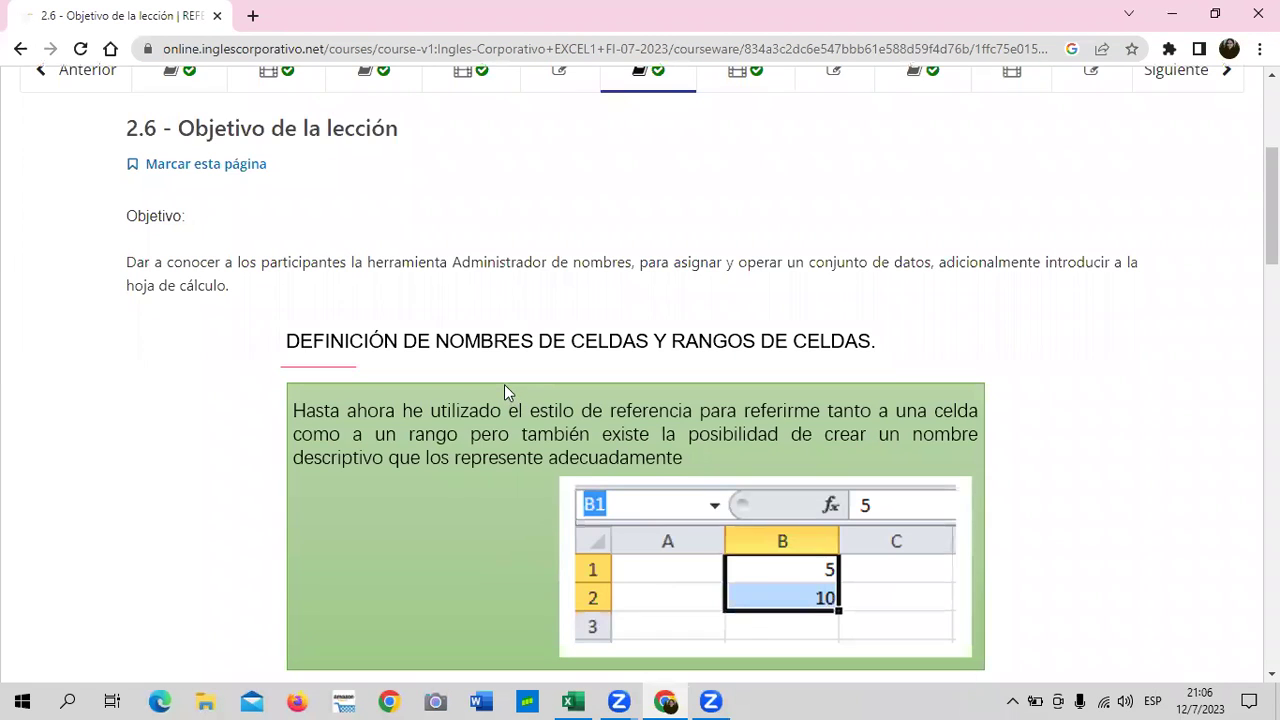
pyautogui.scroll(-2, 504, 384)
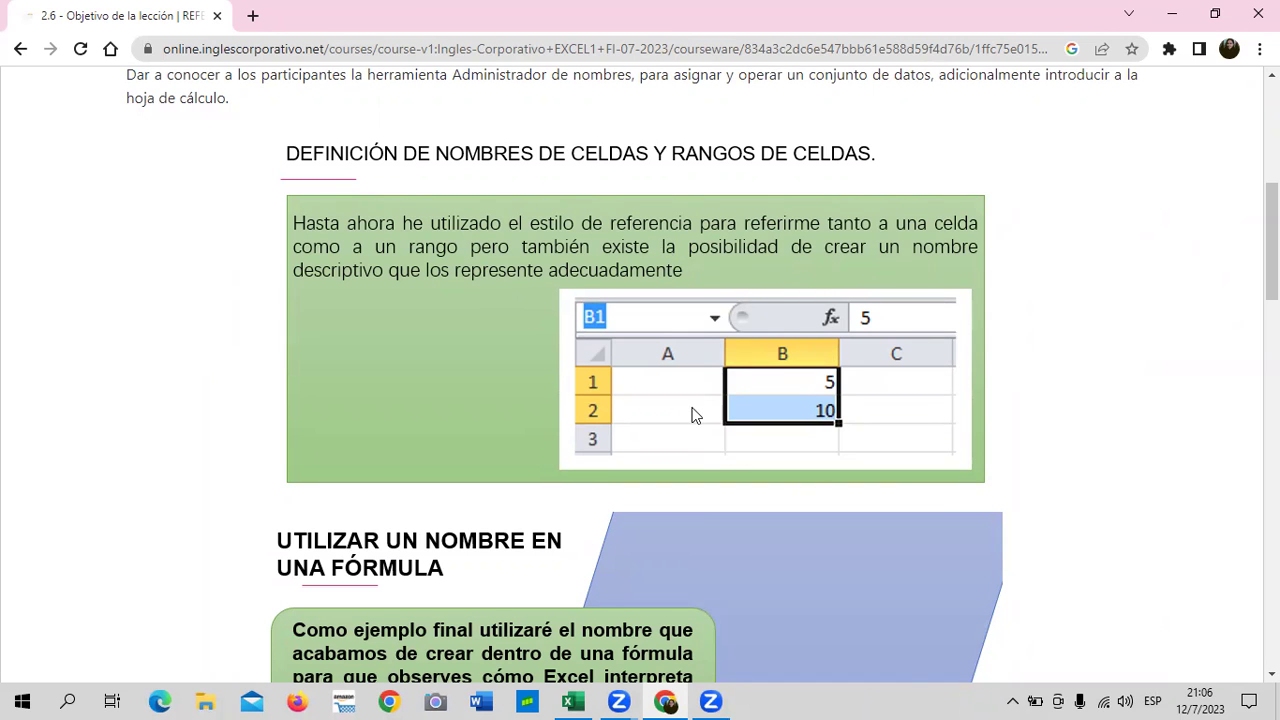
pyautogui.scroll(-2, 691, 412)
pyautogui.scroll(-1, 686, 405)
pyautogui.scroll(2, 684, 397)
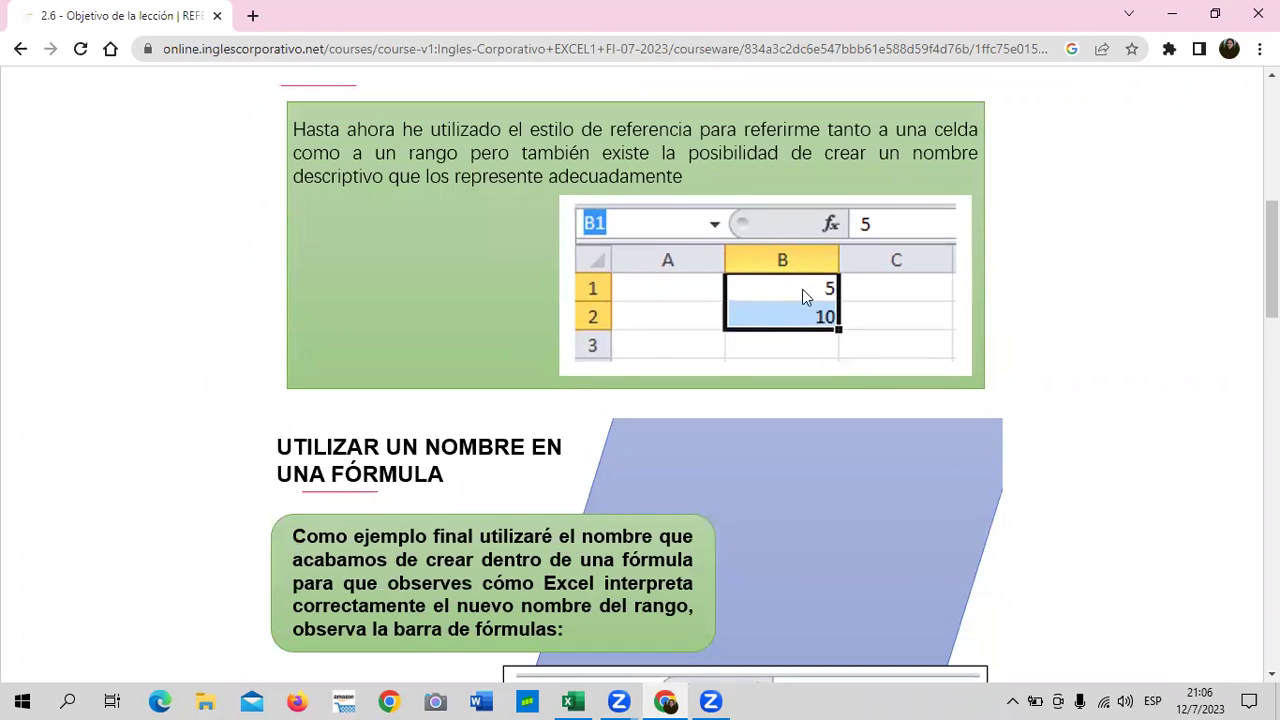
pyautogui.scroll(-3, 802, 296)
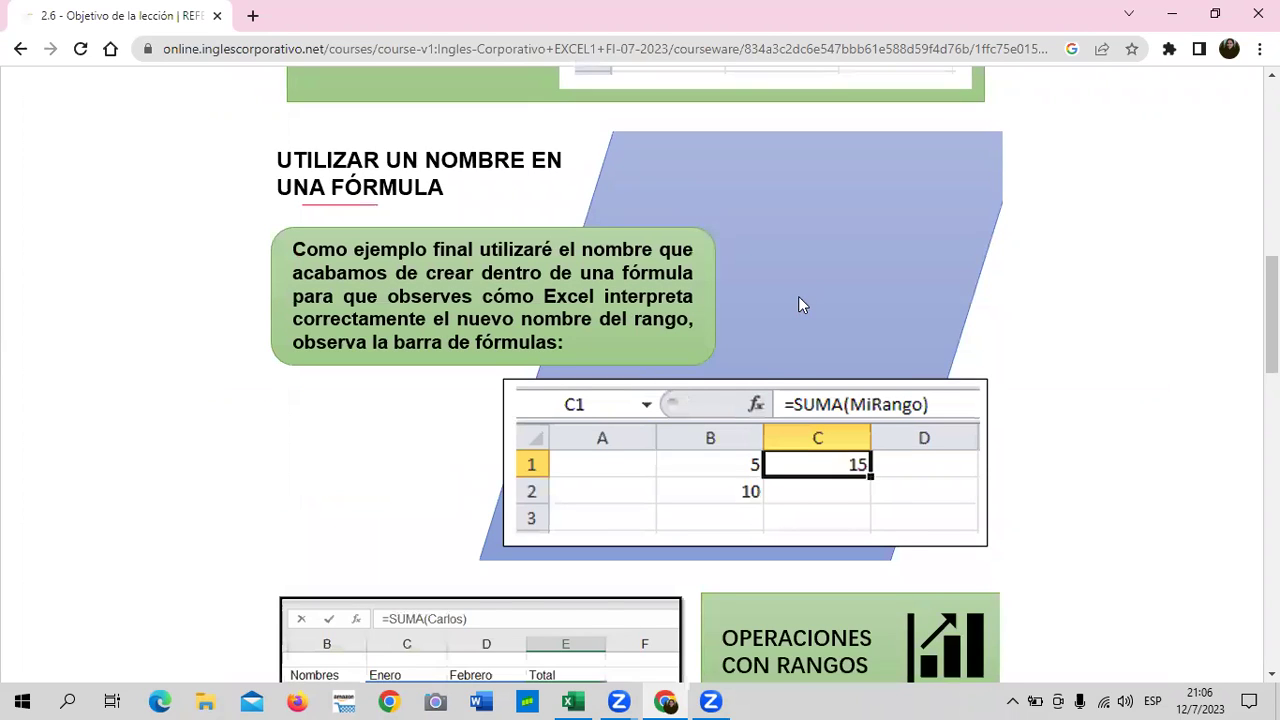
pyautogui.scroll(-1, 800, 300)
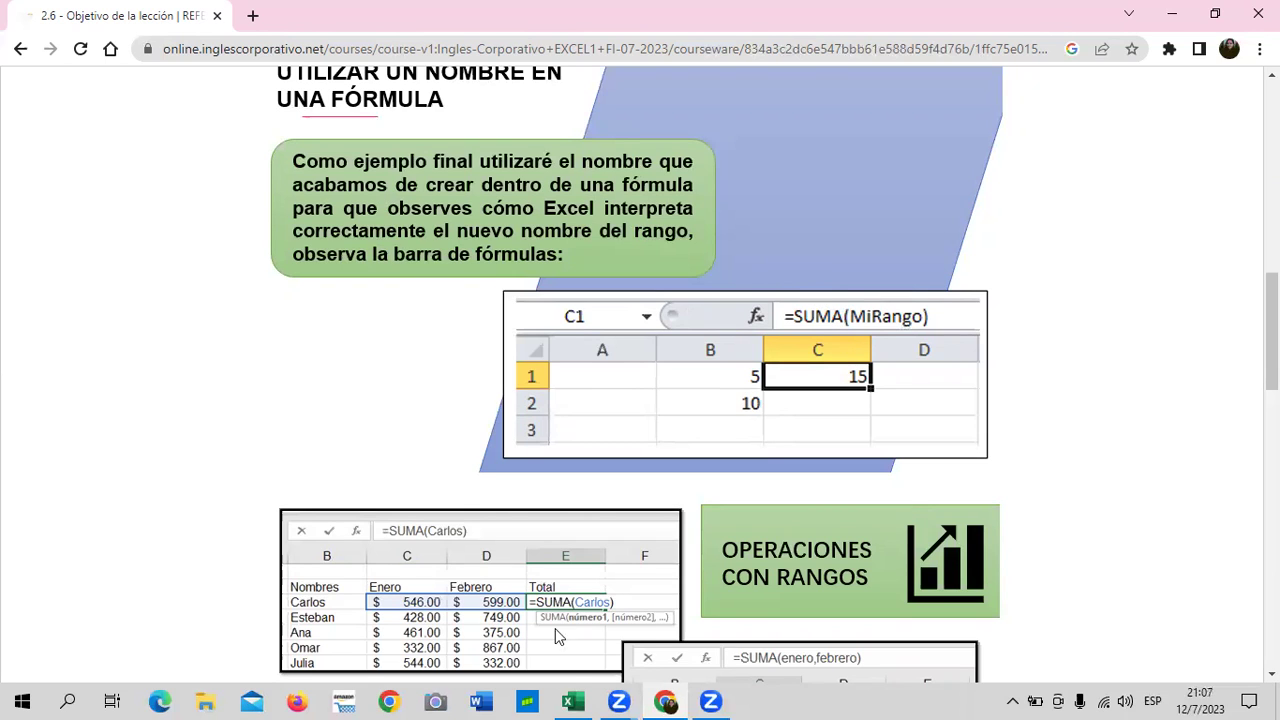
pyautogui.click(572, 700)
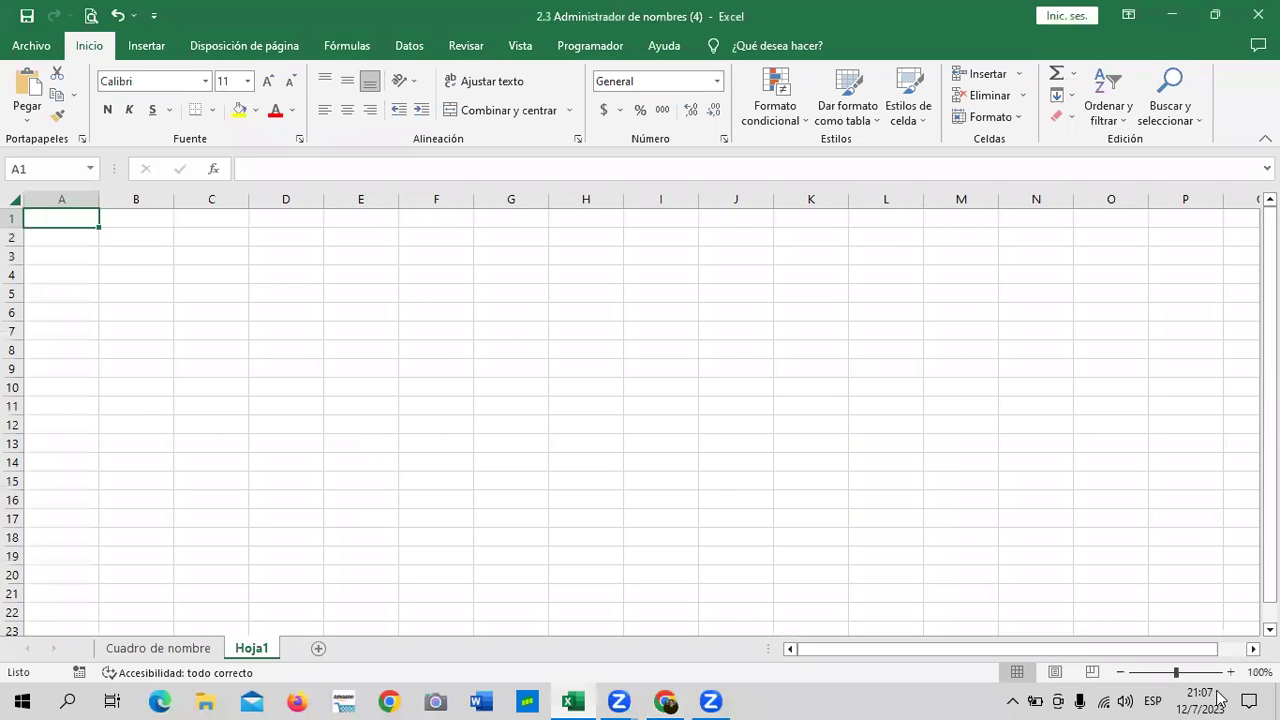
# Enter 150 in cell F2 of the blank Hoja1 sheet
pyautogui.click(1230, 672)
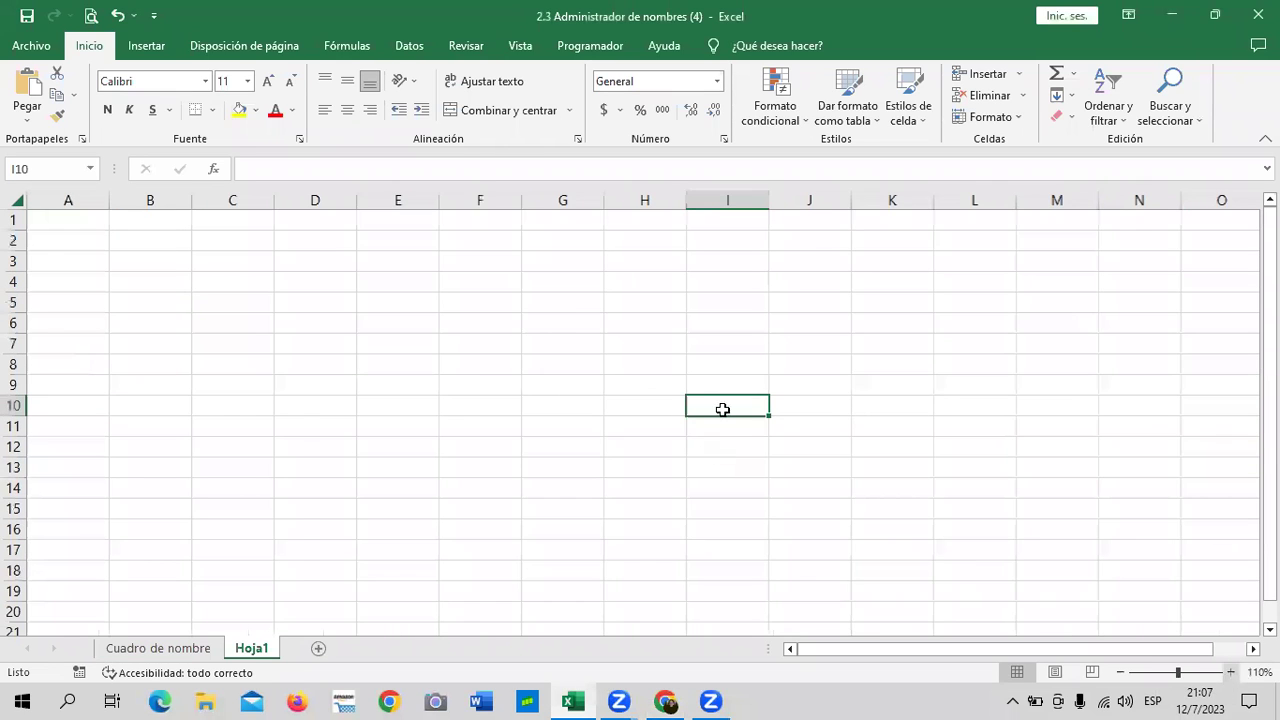
pyautogui.scroll(1, 723, 409)
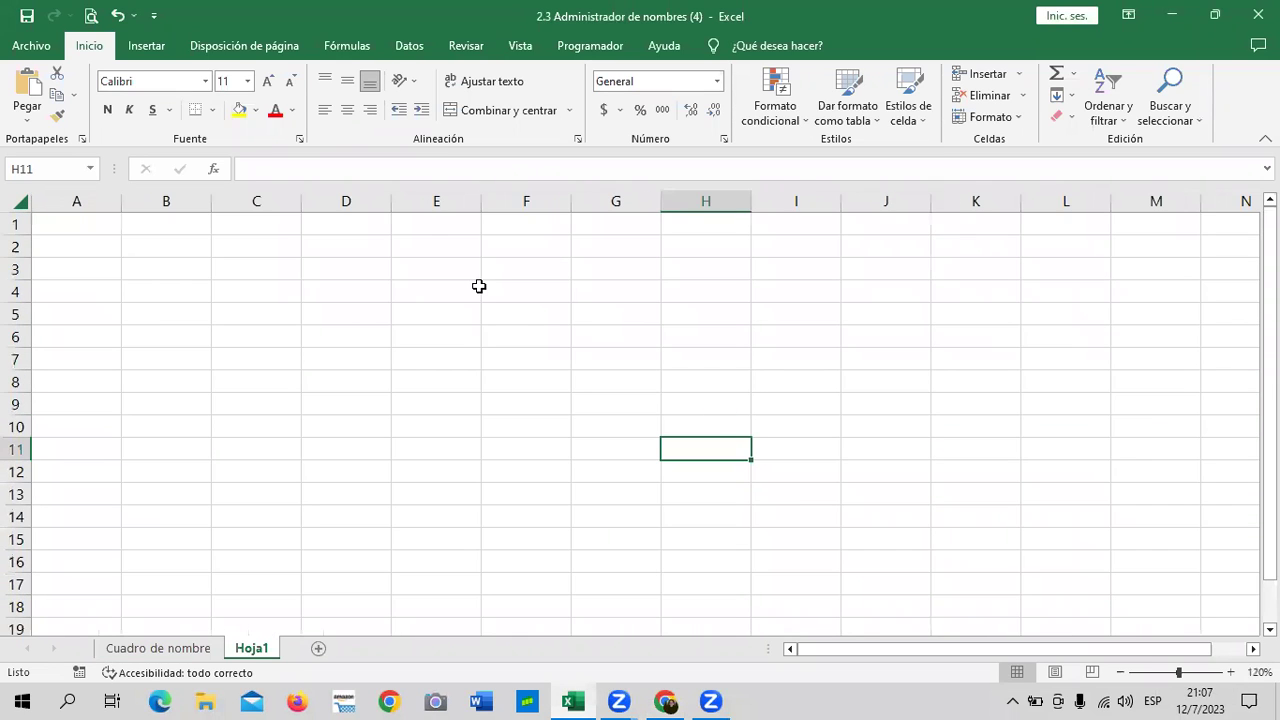
pyautogui.click(351, 251)
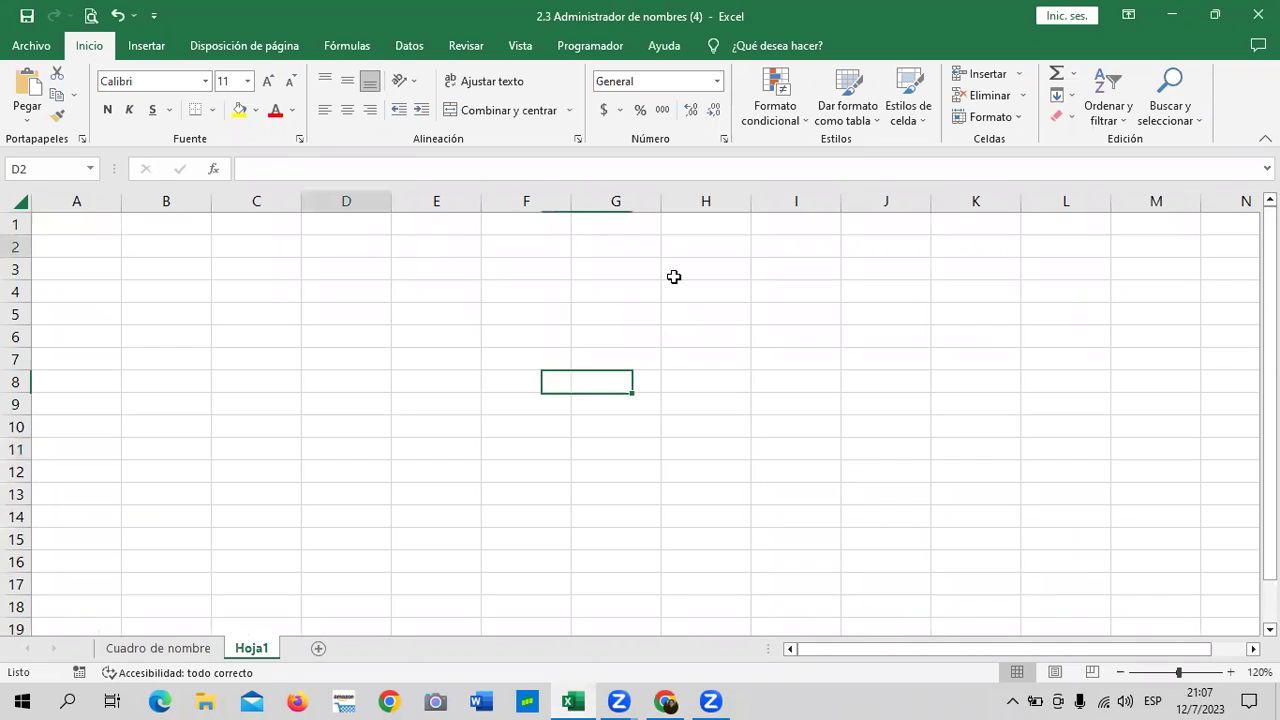
pyautogui.press('Right')
pyautogui.press('Right')
pyautogui.write('150')
pyautogui.click(692, 328)
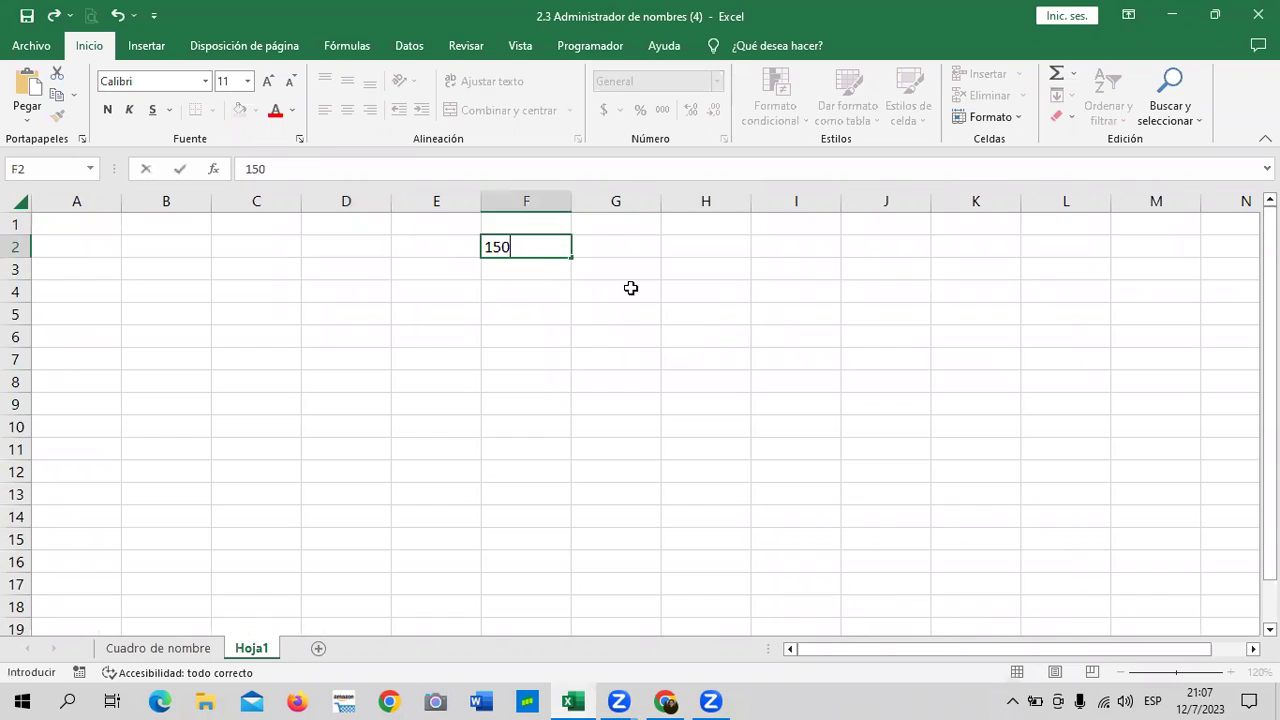
# Enter 75 in F3 and select both values in F2:F3
pyautogui.click(525, 266)
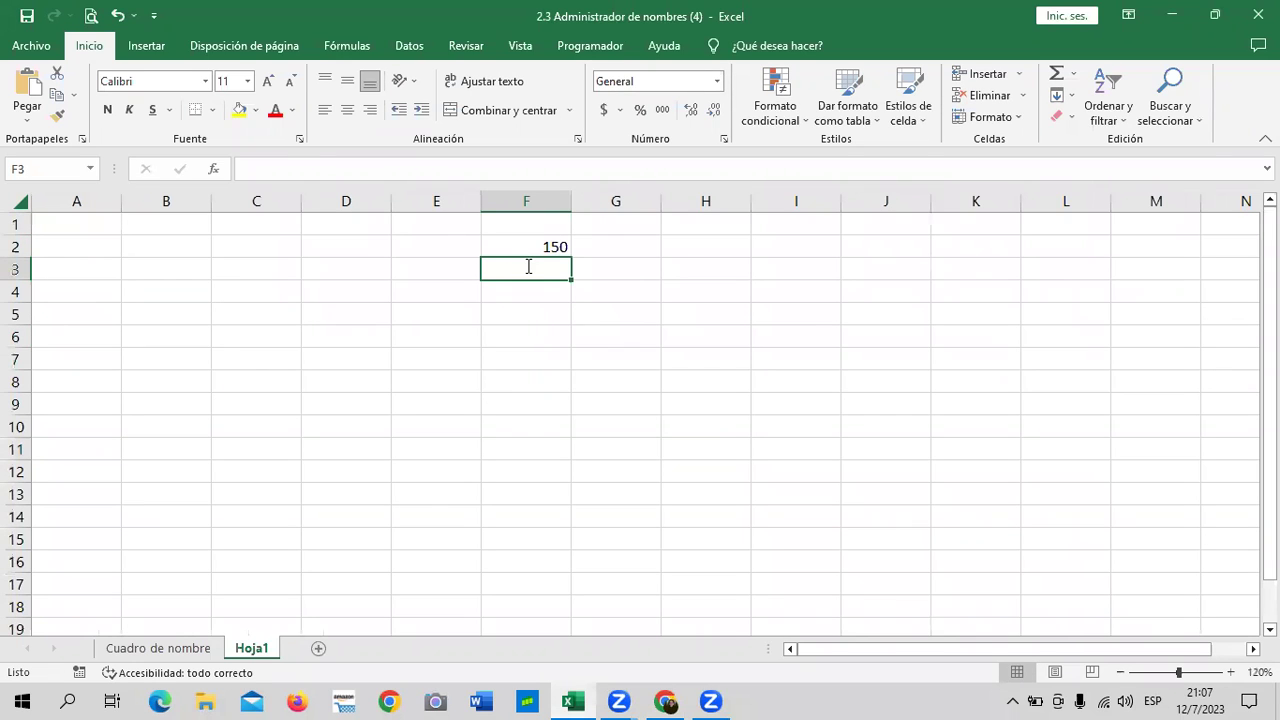
pyautogui.write('75')
pyautogui.press('Return')
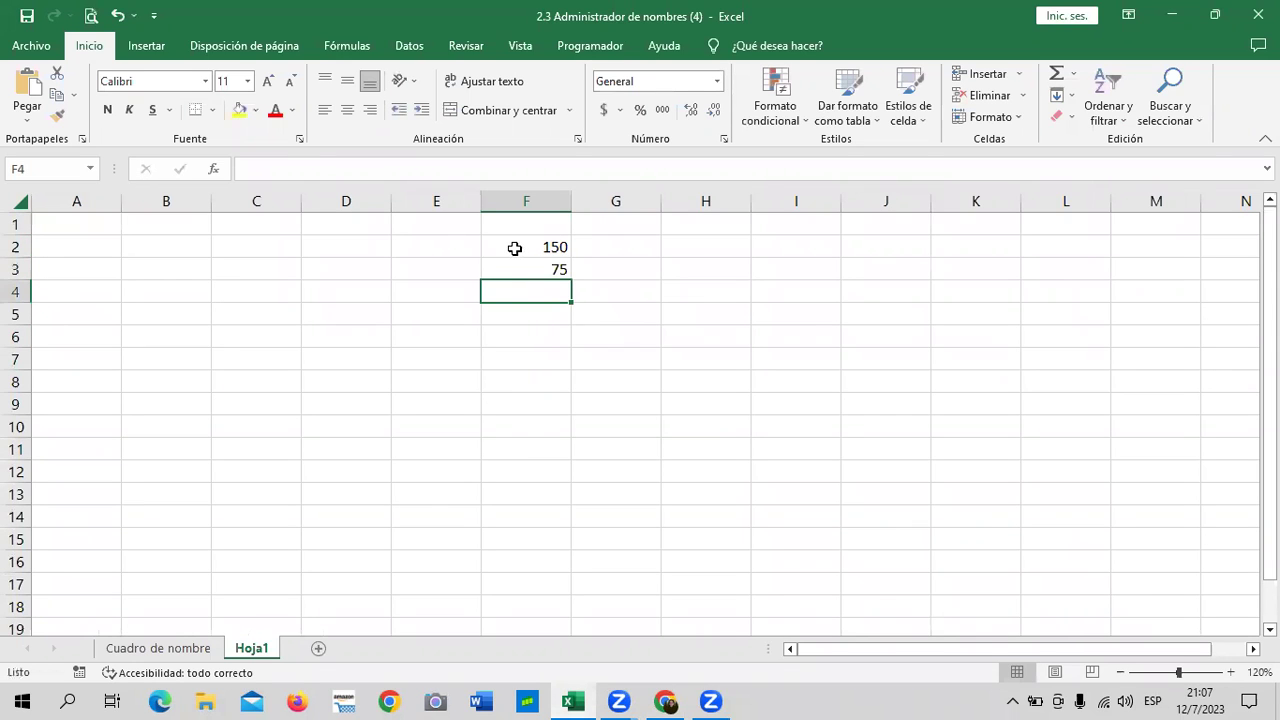
pyautogui.click(515, 248)
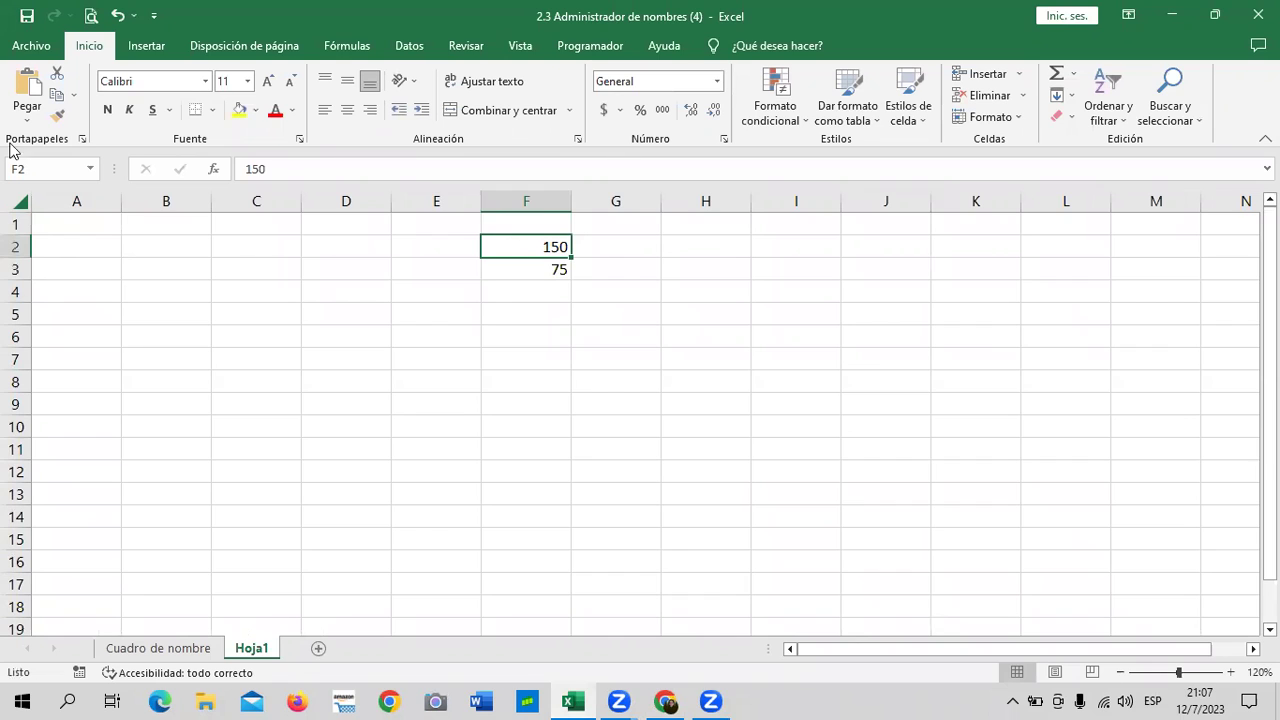
pyautogui.click(539, 264)
pyautogui.moveTo(544, 247); pyautogui.dragTo(544, 269)
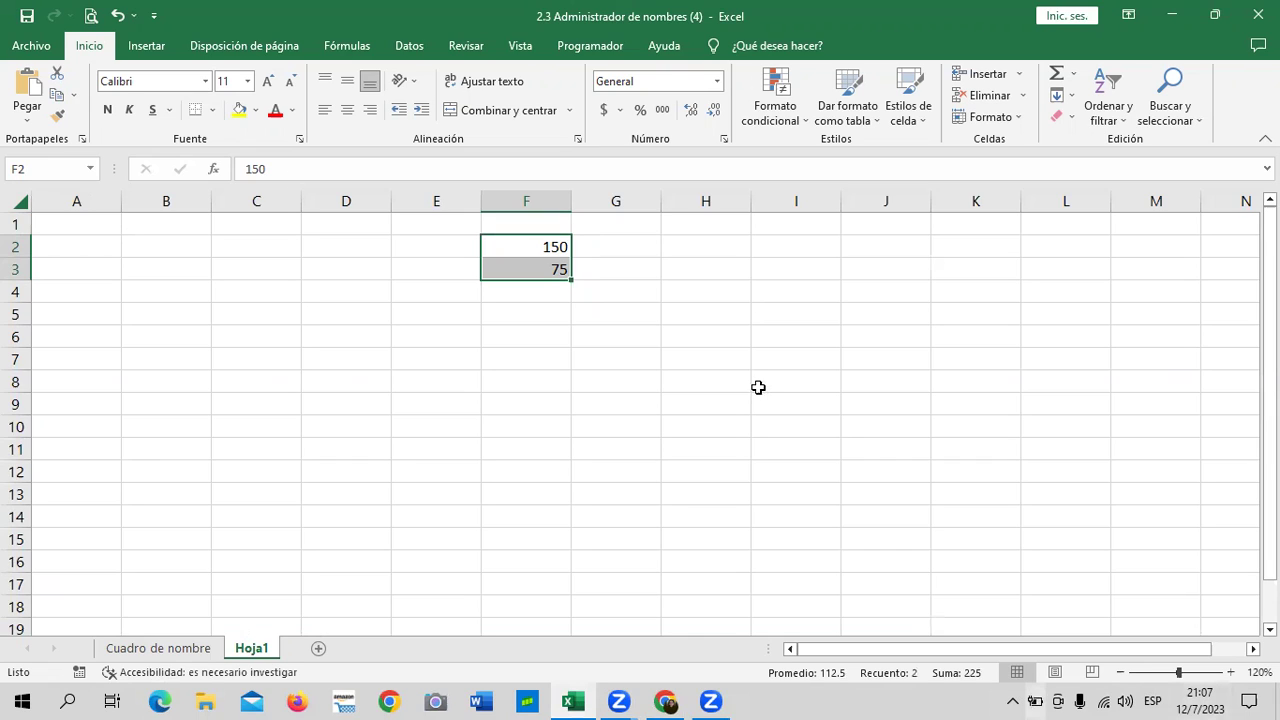
# Name the F2:F3 range (150, 75) 'Mirango' in the Name Box and reselect it to confirm
pyautogui.click(708, 356)
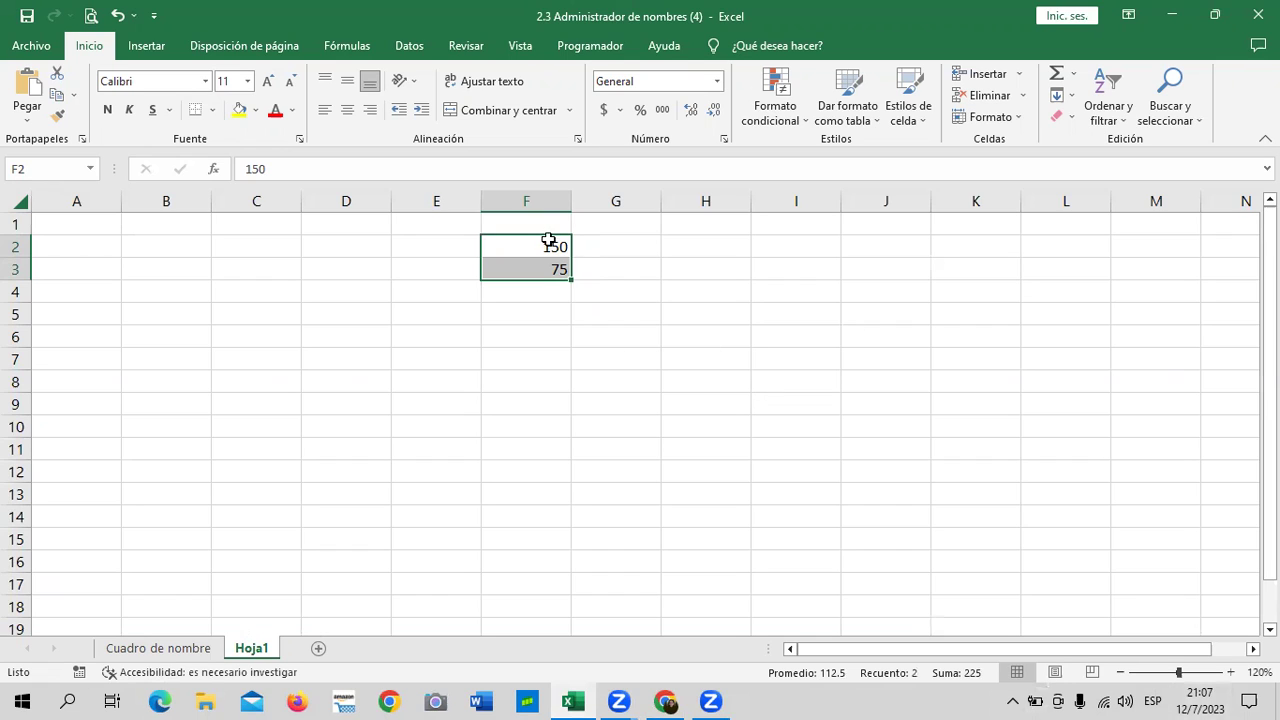
pyautogui.moveTo(544, 247); pyautogui.dragTo(544, 270)
pyautogui.click(69, 176)
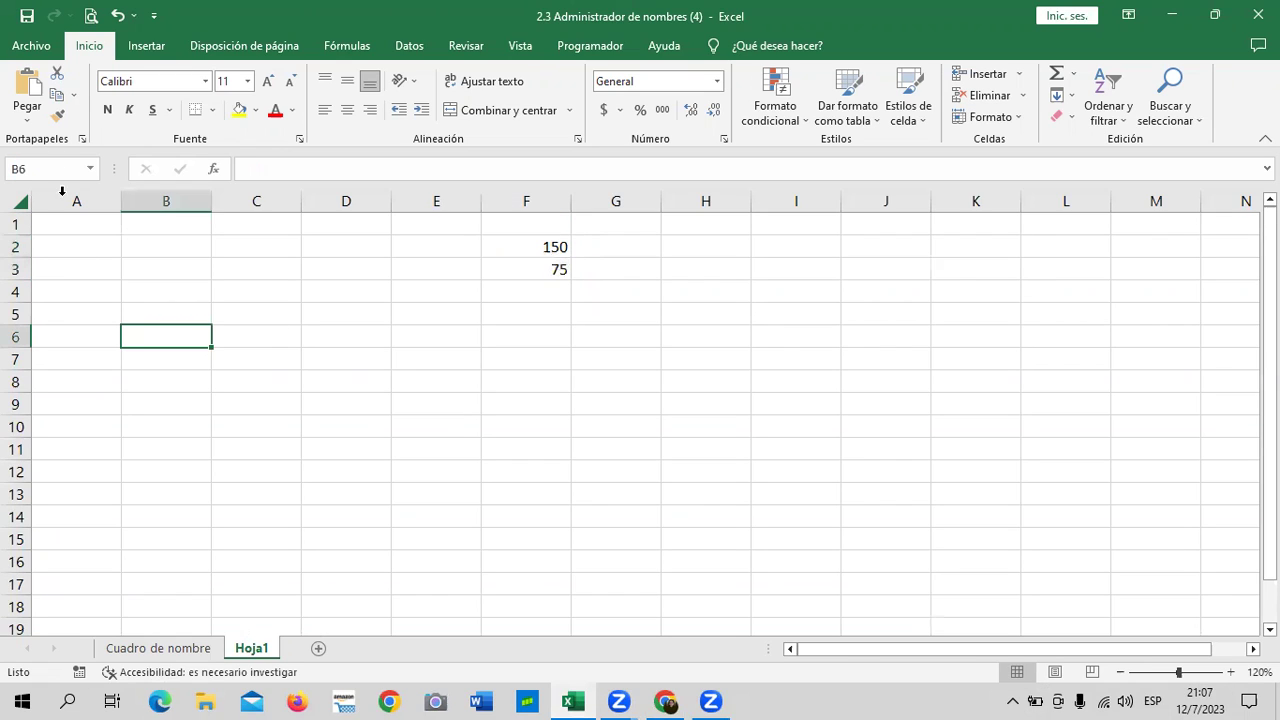
pyautogui.click(75, 167)
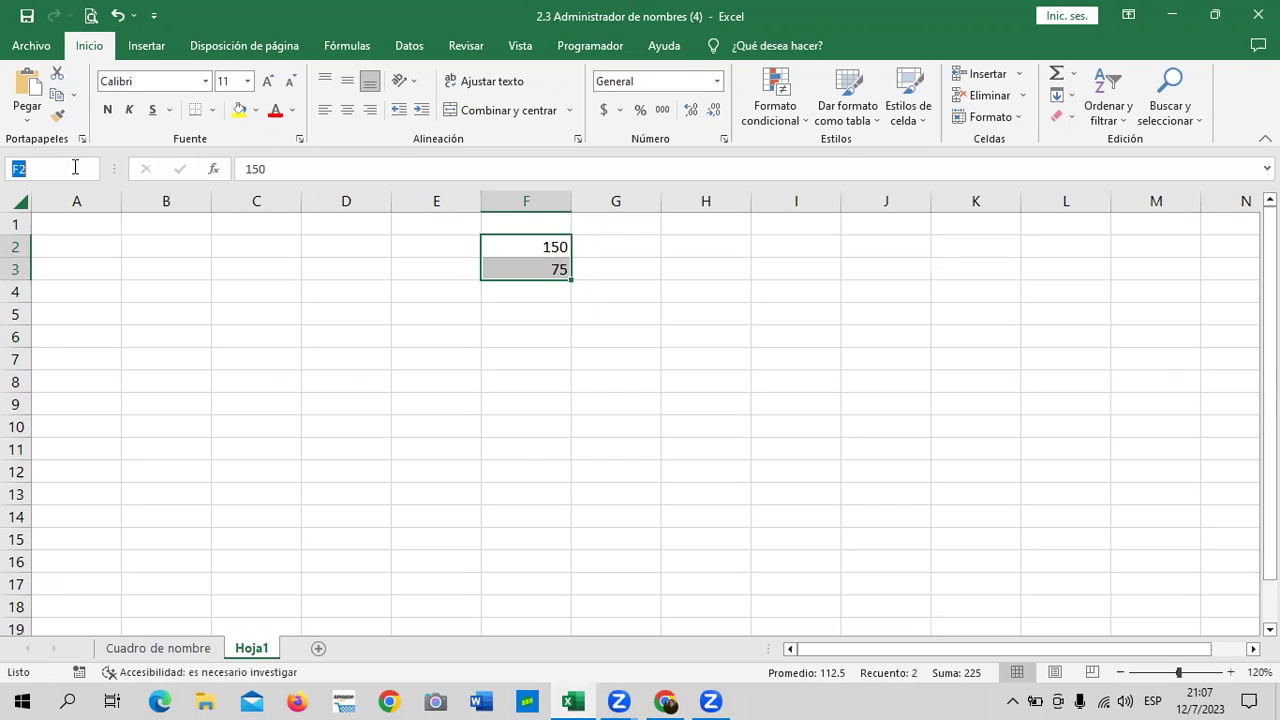
pyautogui.write('ml')
pyautogui.press('BackSpace')
pyautogui.write('M')
pyautogui.press('capslock')
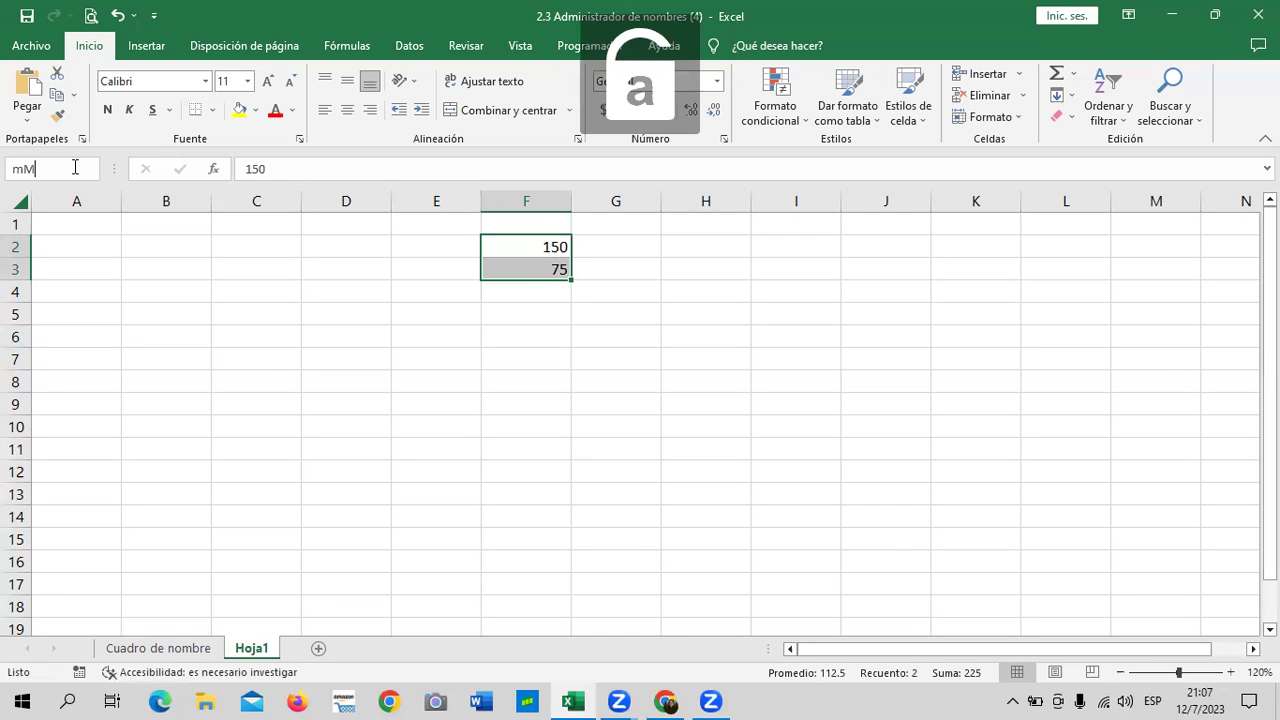
pyautogui.write('ir')
pyautogui.press('BackSpace')
pyautogui.press('BackSpace')
pyautogui.press('BackSpace')
pyautogui.press('BackSpace')
pyautogui.write('m')
pyautogui.press('BackSpace')
pyautogui.write('Mirango')
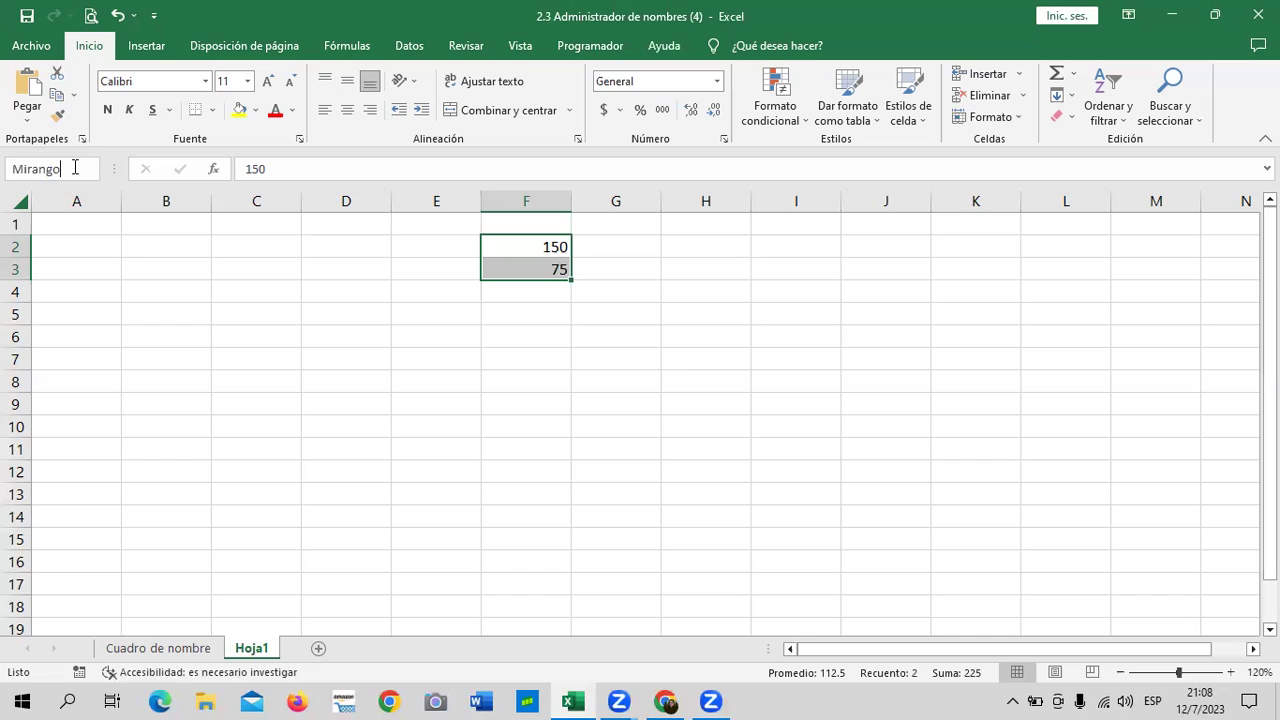
pyautogui.press('Return')
pyautogui.moveTo(507, 247)
pyautogui.mouseDown()
pyautogui.moveTo(510, 266)
pyautogui.moveTo(549, 270)
pyautogui.mouseUp()
pyautogui.click(714, 330)
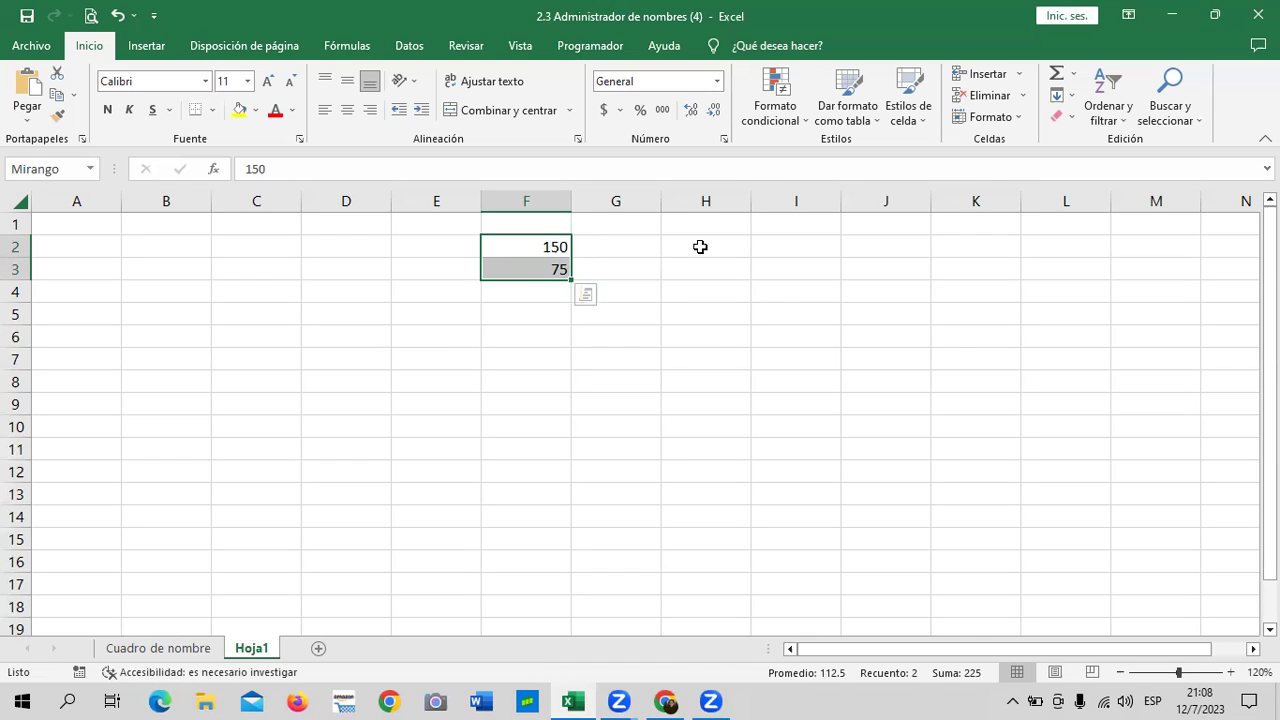
# Enter 10 in both H2 and H3 and select them
pyautogui.click(700, 246)
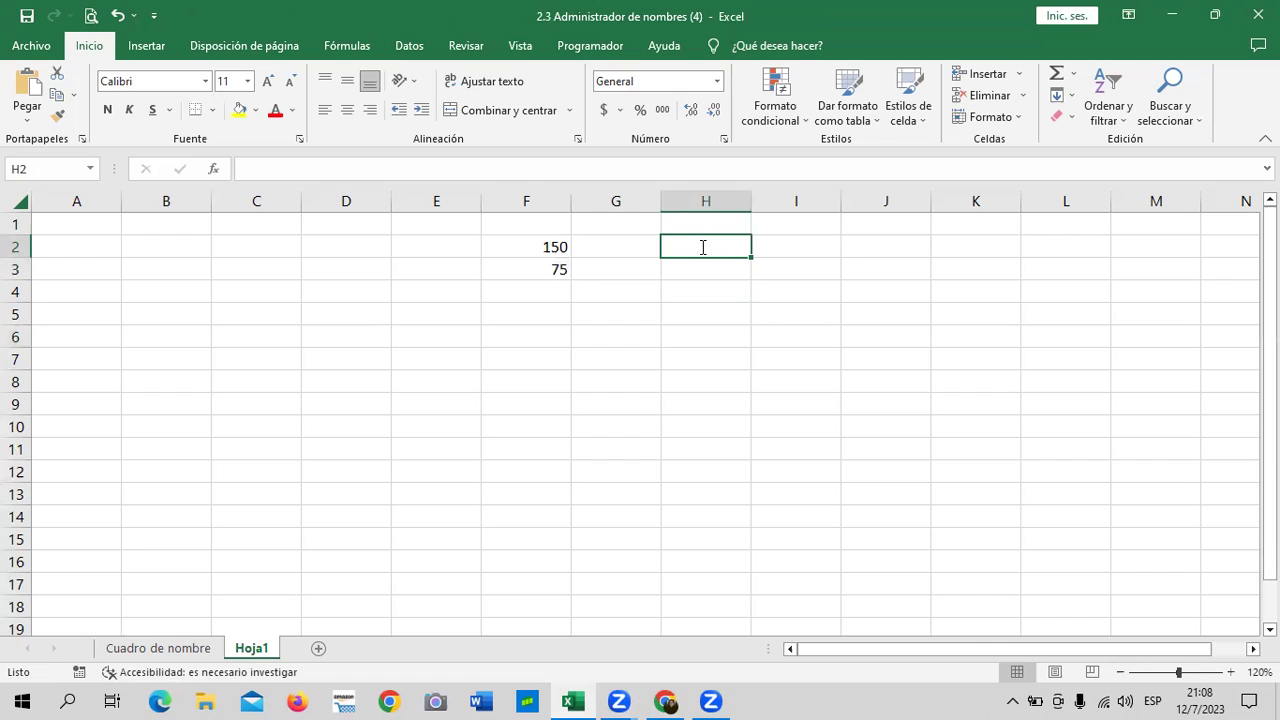
pyautogui.write('10')
pyautogui.press('Return')
pyautogui.write('10')
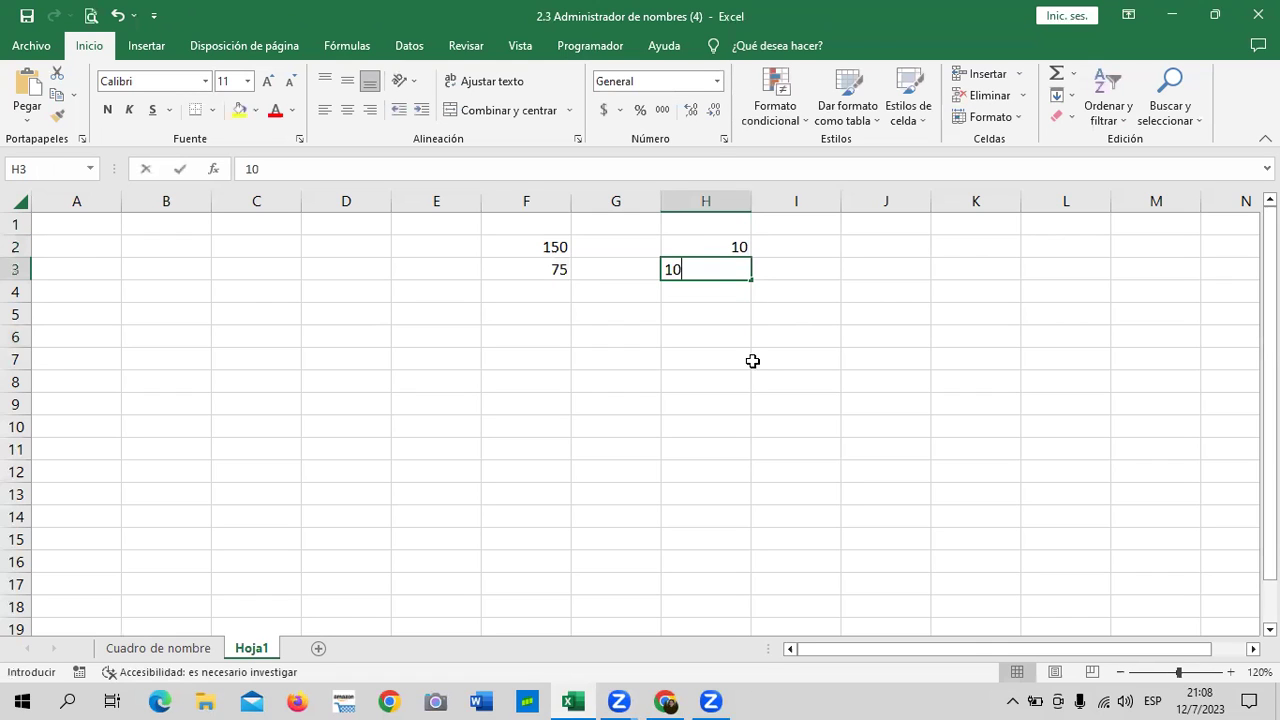
pyautogui.press('Return')
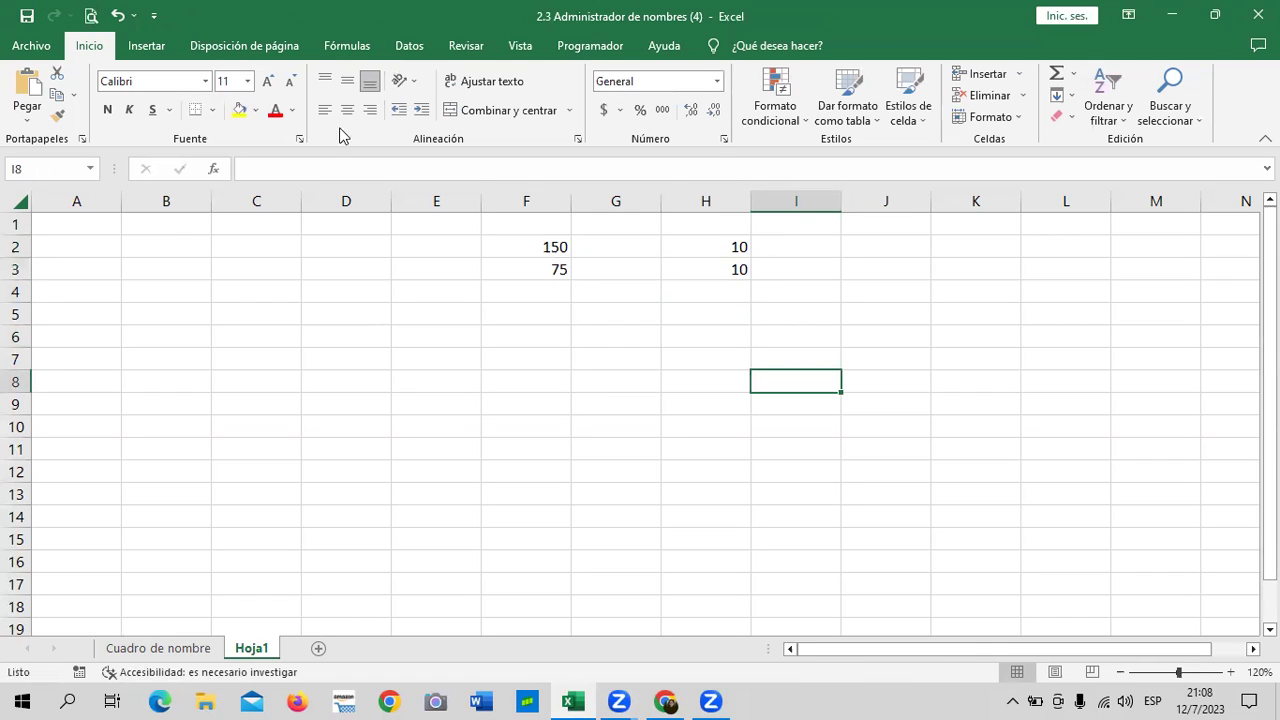
pyautogui.moveTo(709, 246); pyautogui.dragTo(709, 272)
# Try naming H2:H3 'Mirango', which just jumps back to the existing F2:F3 range
pyautogui.click(79, 167)
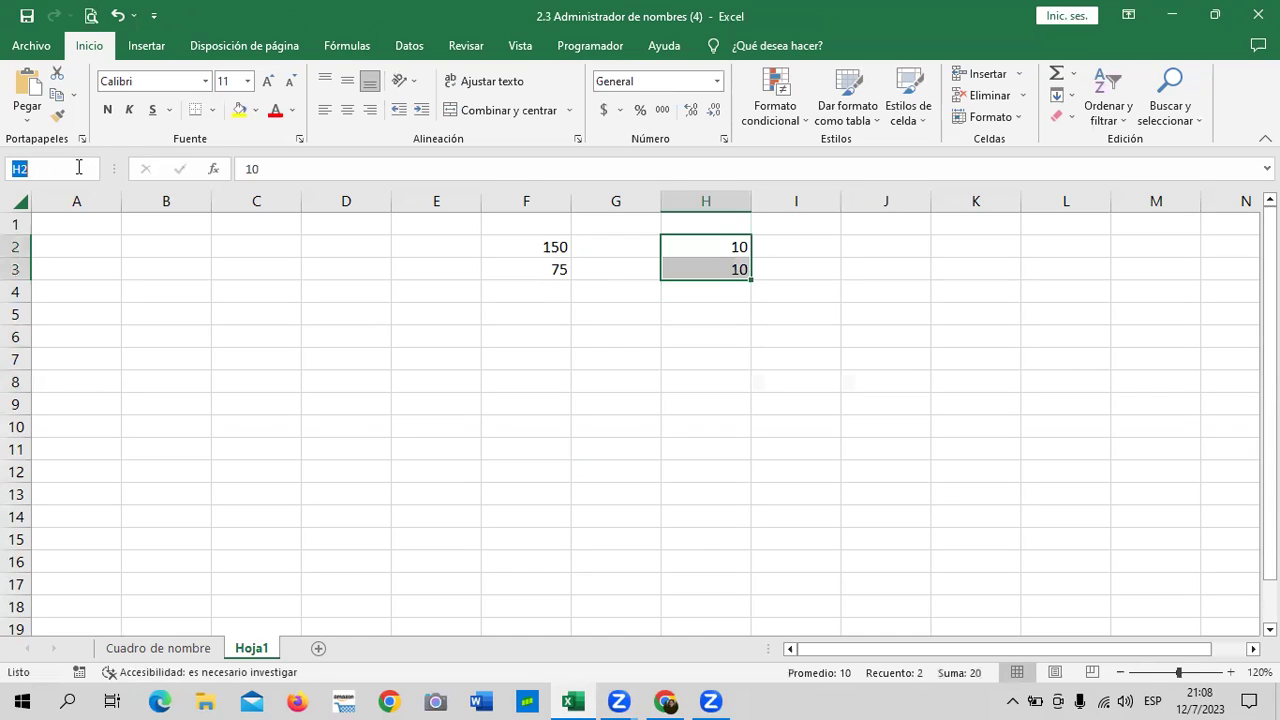
pyautogui.write('Mirango')
pyautogui.press('Return')
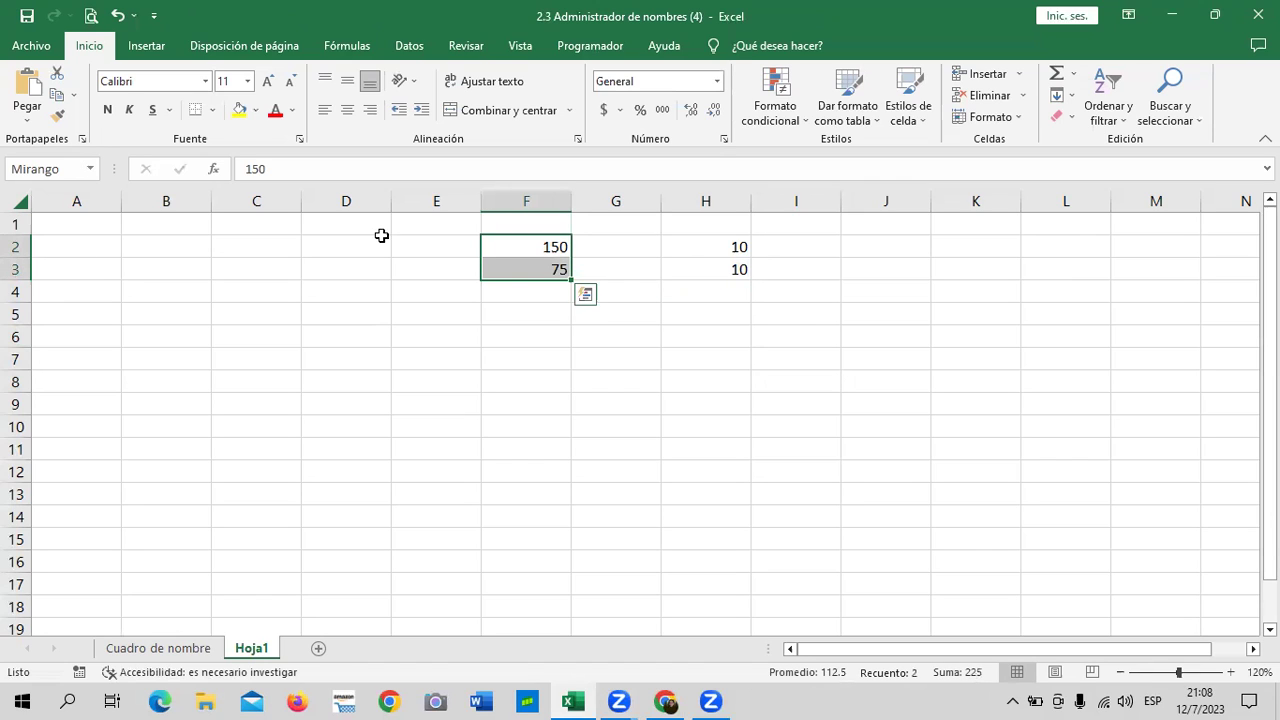
pyautogui.click(548, 270)
pyautogui.press('Up')
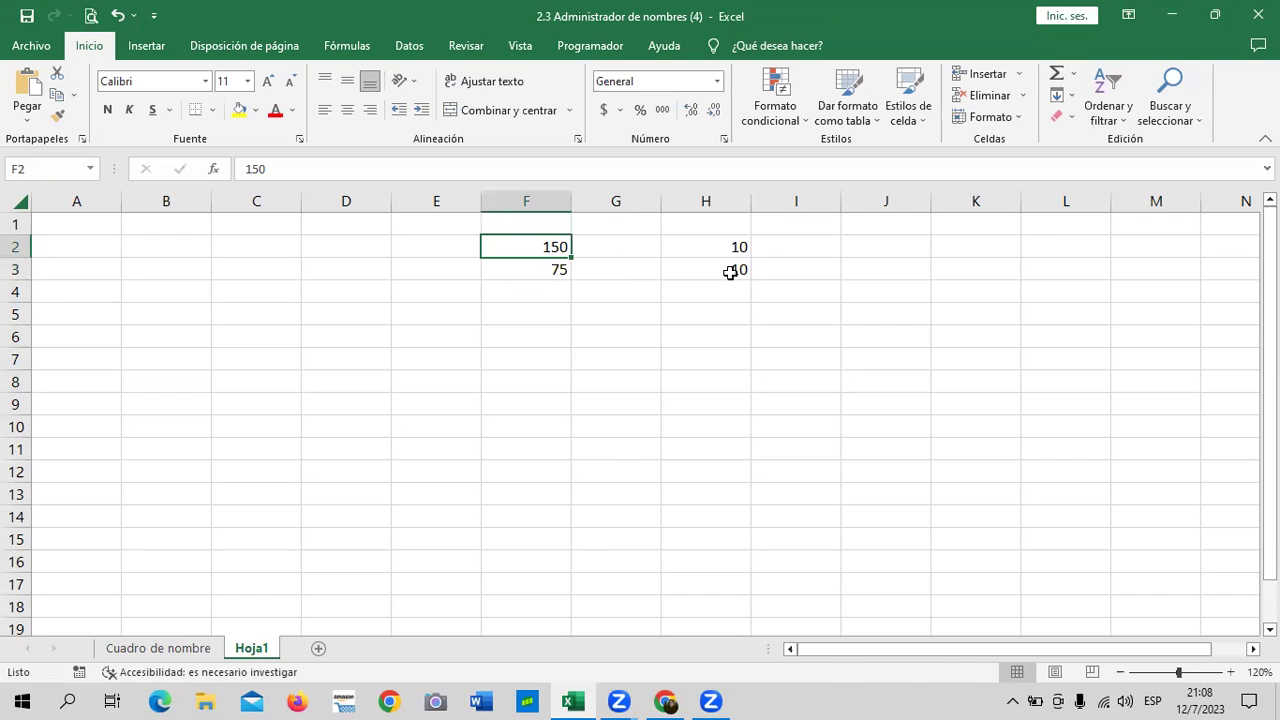
# Reselect H2:H3 and retry the name Mirango, again landing on F2:F3
pyautogui.moveTo(728, 246); pyautogui.dragTo(734, 269)
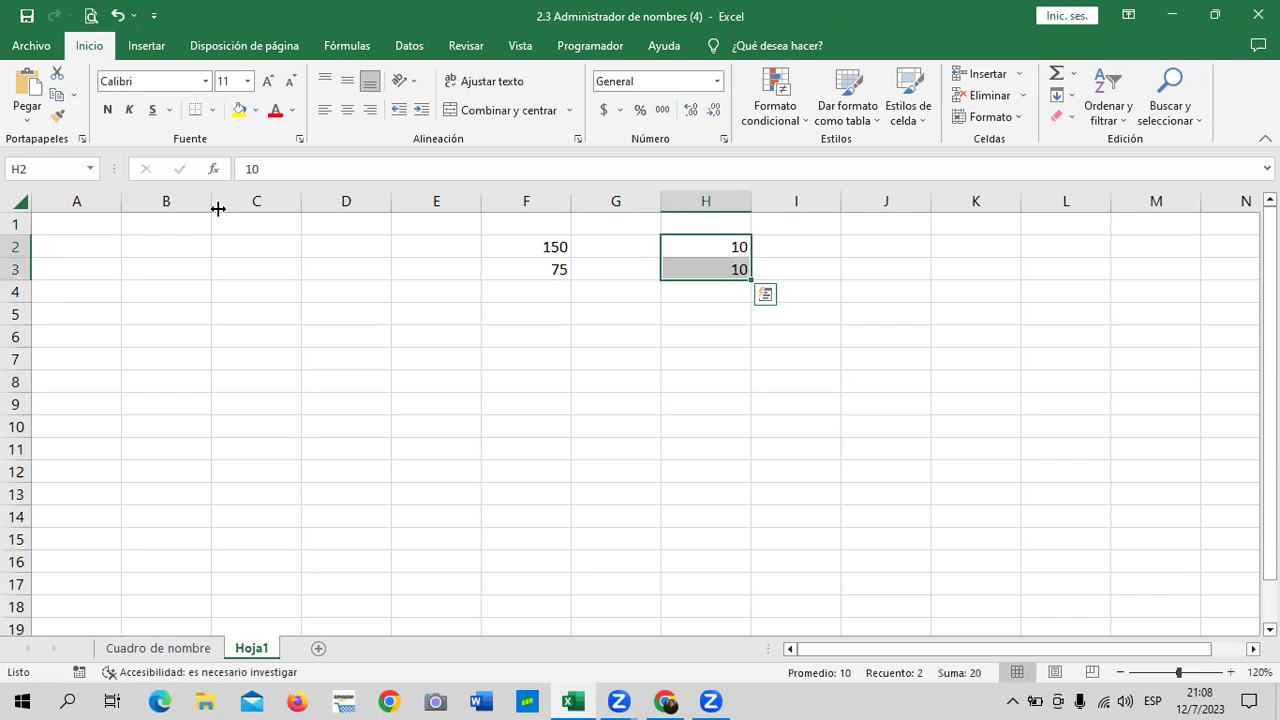
pyautogui.click(770, 296)
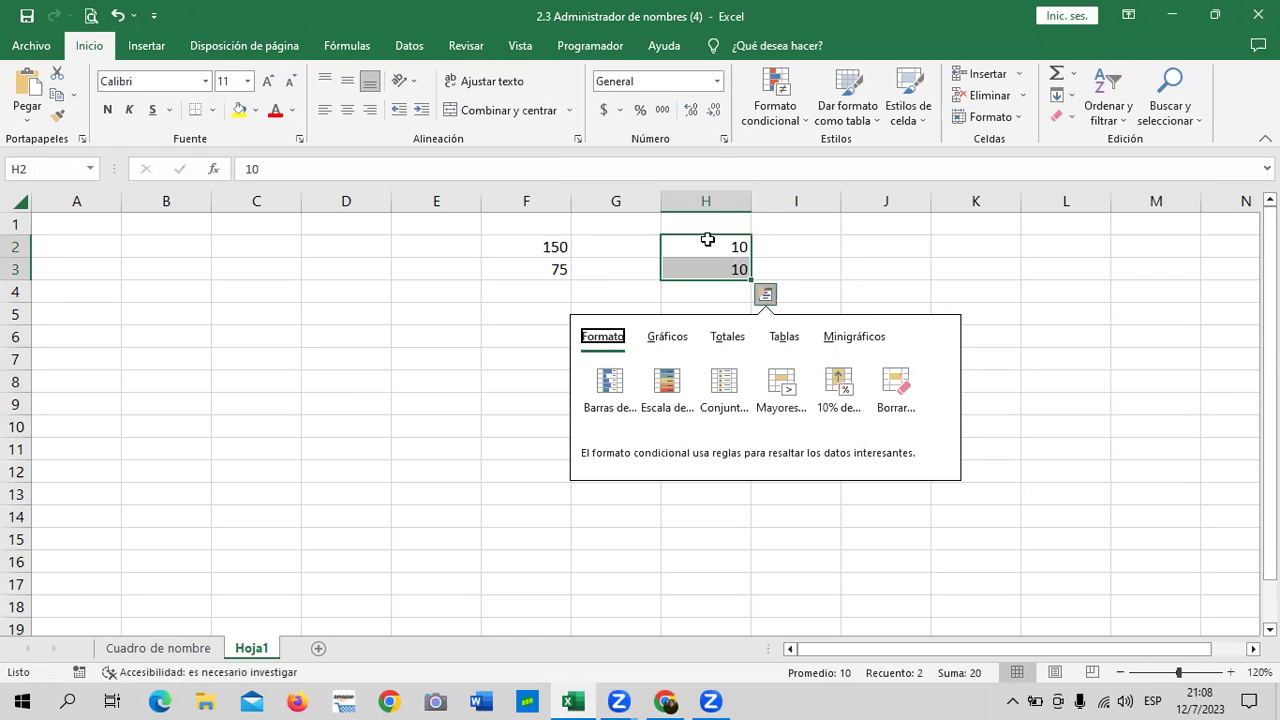
pyautogui.press('Escape')
pyautogui.press('Right')
pyautogui.press('Down')
pyautogui.hotkey('ctrl', 'z')
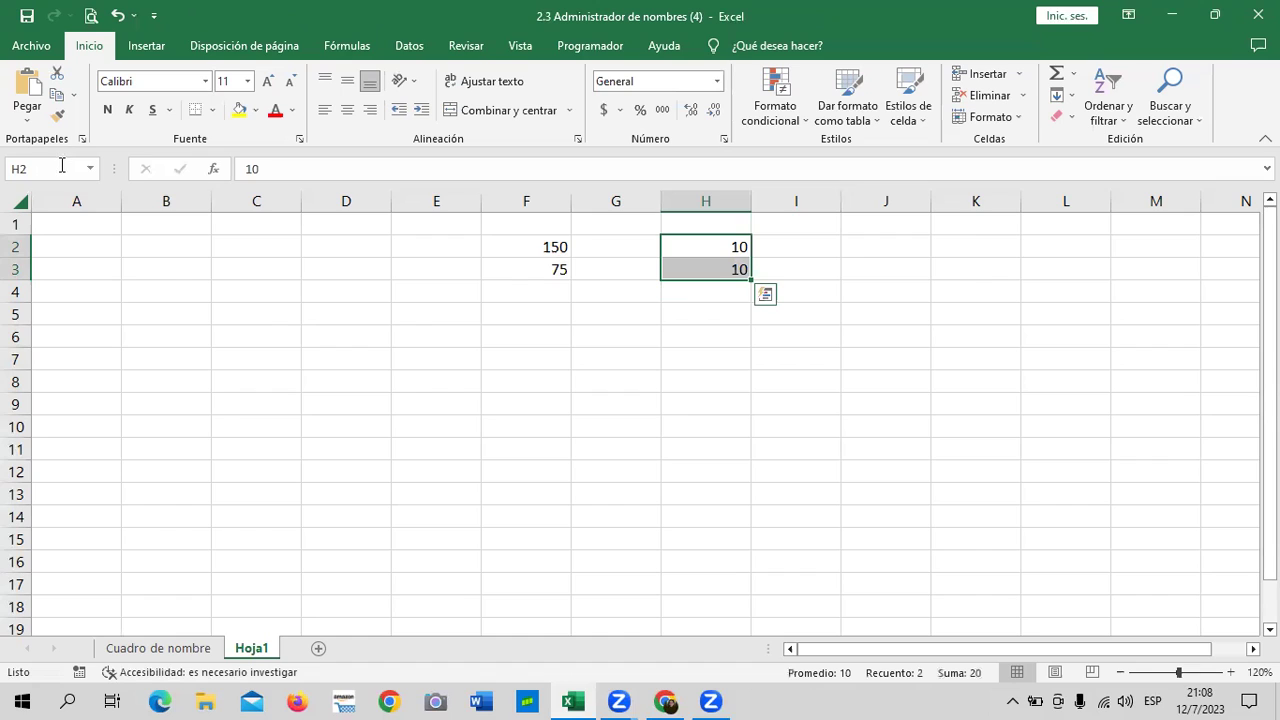
pyautogui.click(61, 168)
pyautogui.write('Mirango')
pyautogui.press('Return')
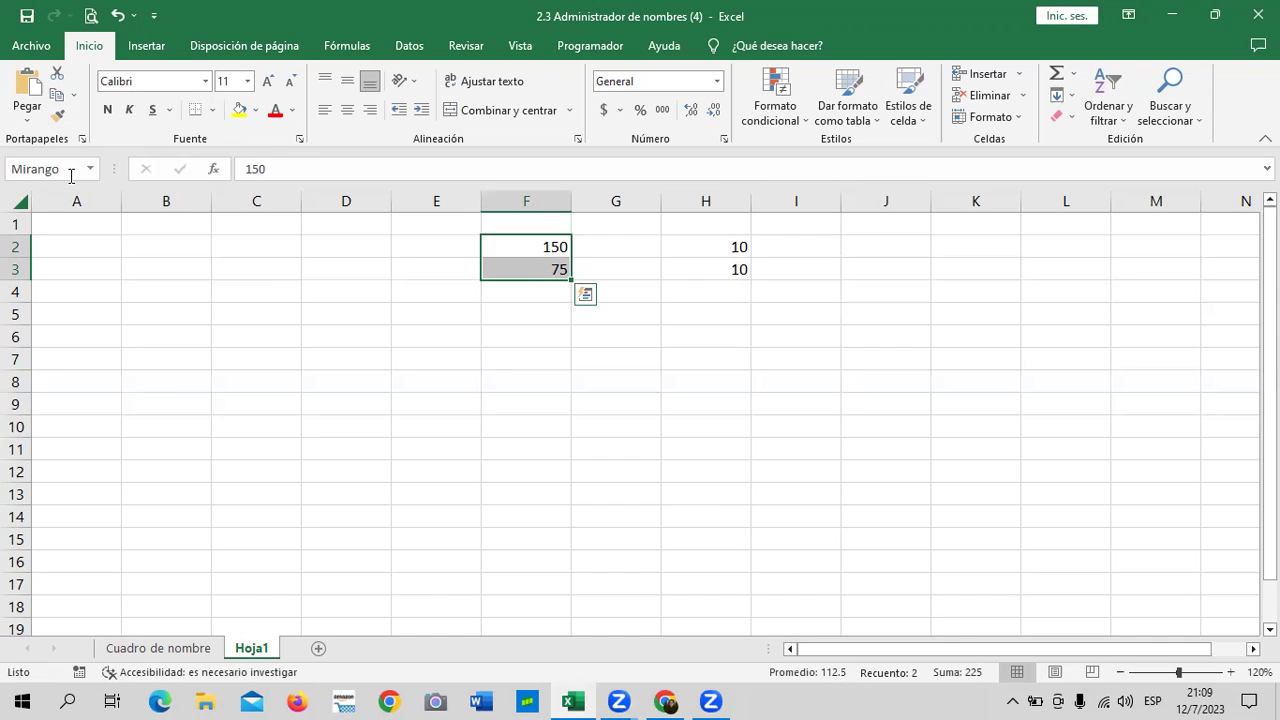
pyautogui.moveTo(731, 246); pyautogui.dragTo(721, 266)
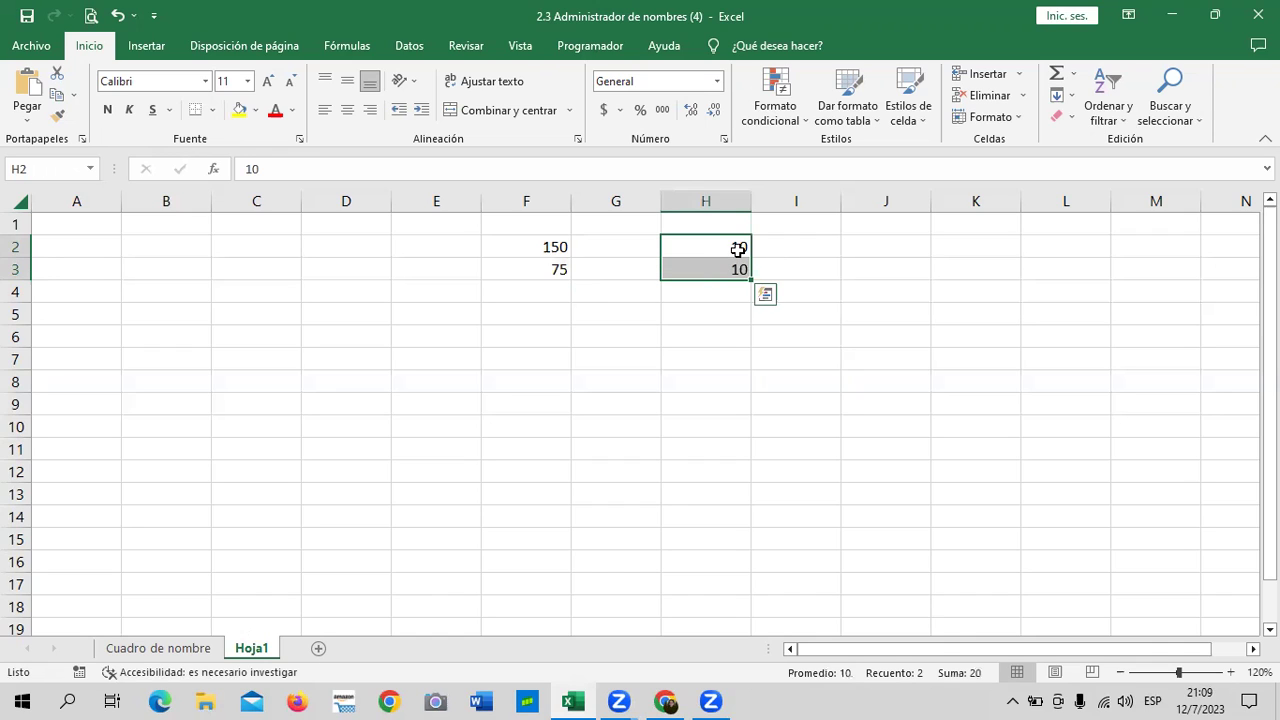
pyautogui.click(917, 314)
pyautogui.click(522, 387)
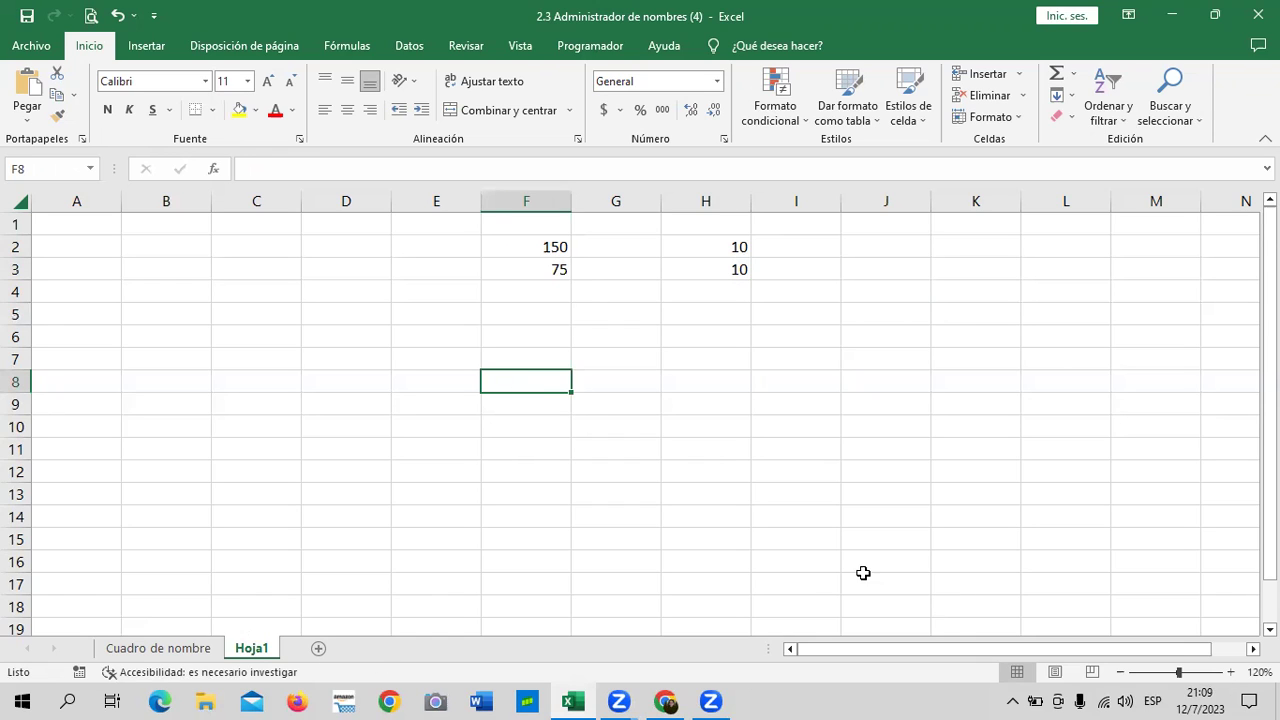
pyautogui.click(805, 471)
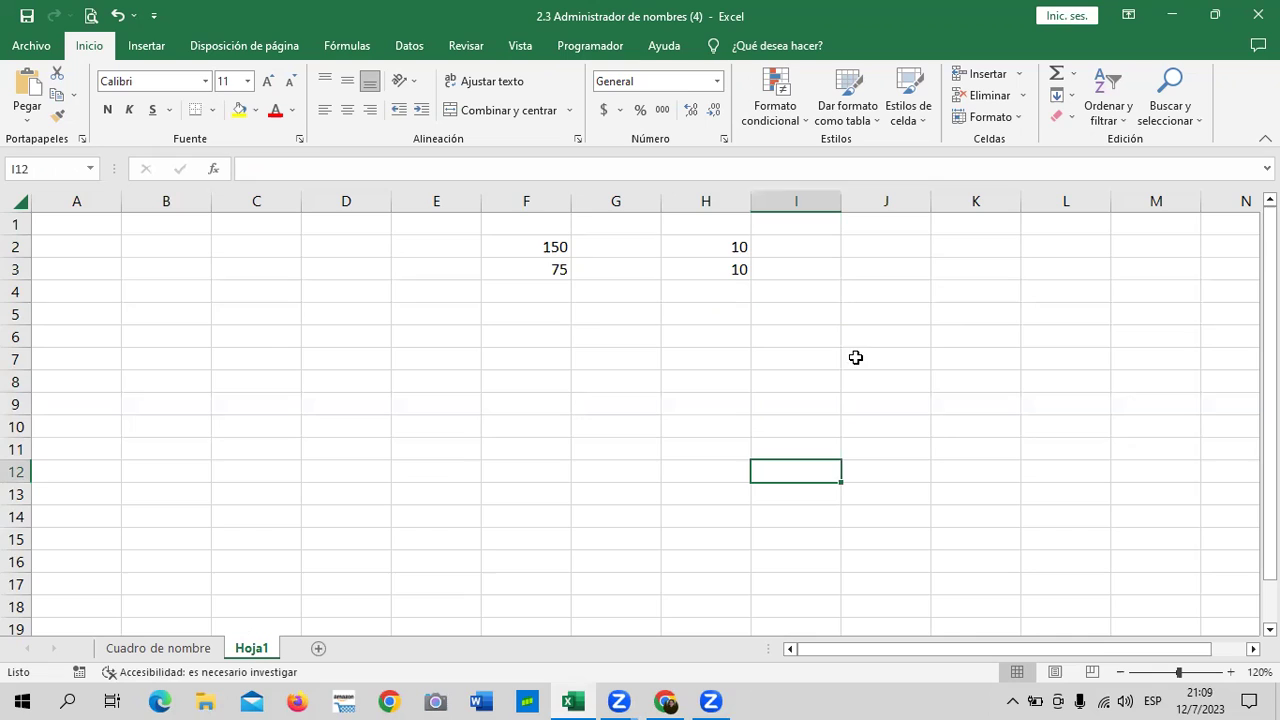
pyautogui.click(507, 255)
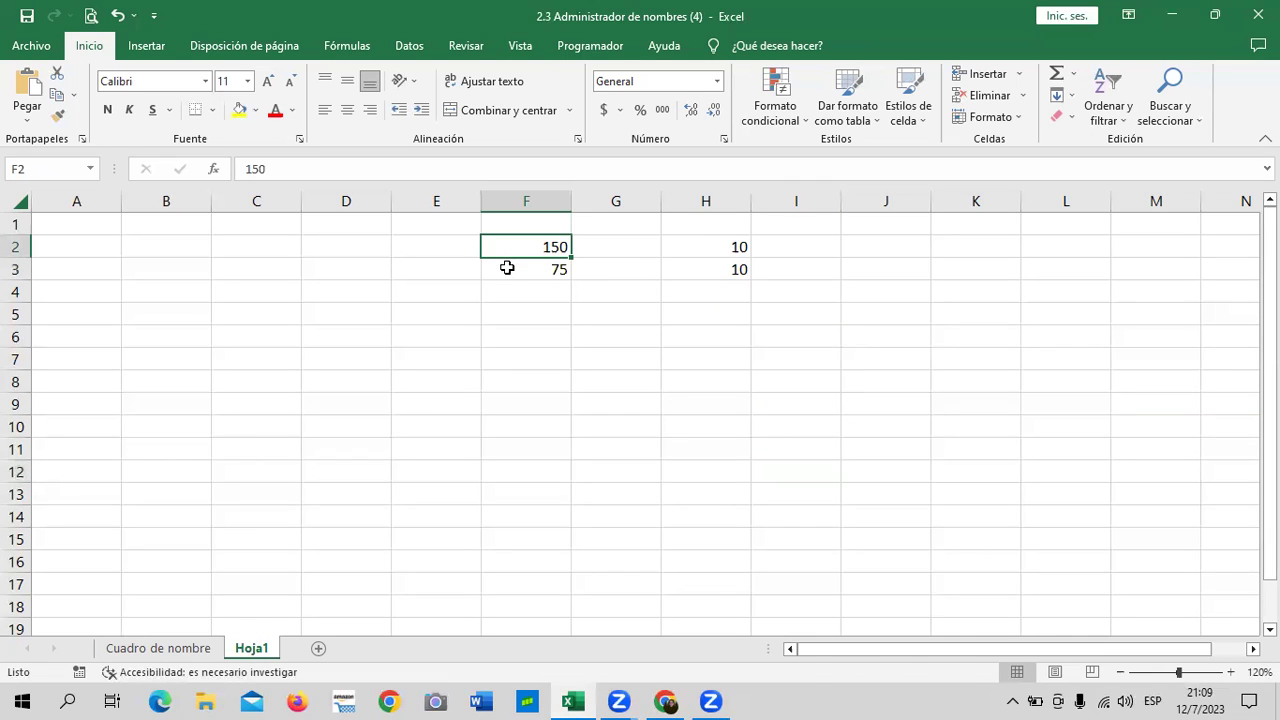
pyautogui.keyDown('shift'); pyautogui.click(507, 268); pyautogui.keyUp('shift')
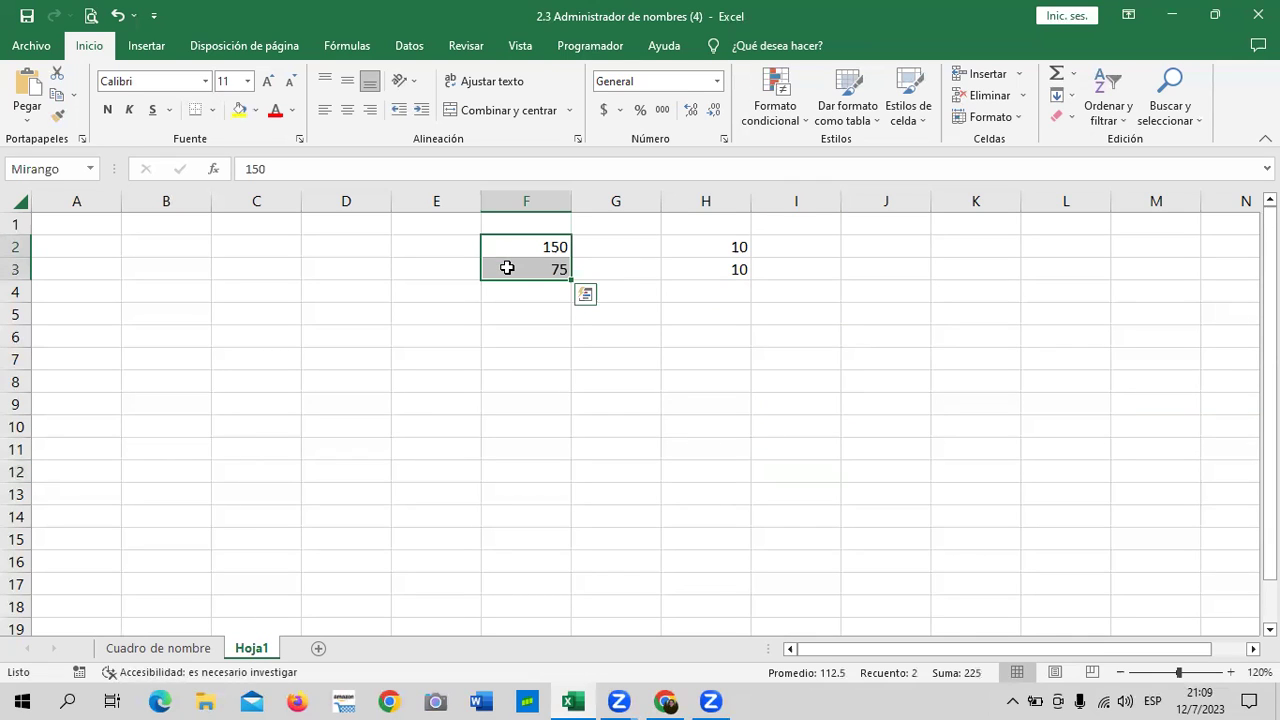
pyautogui.click(812, 338)
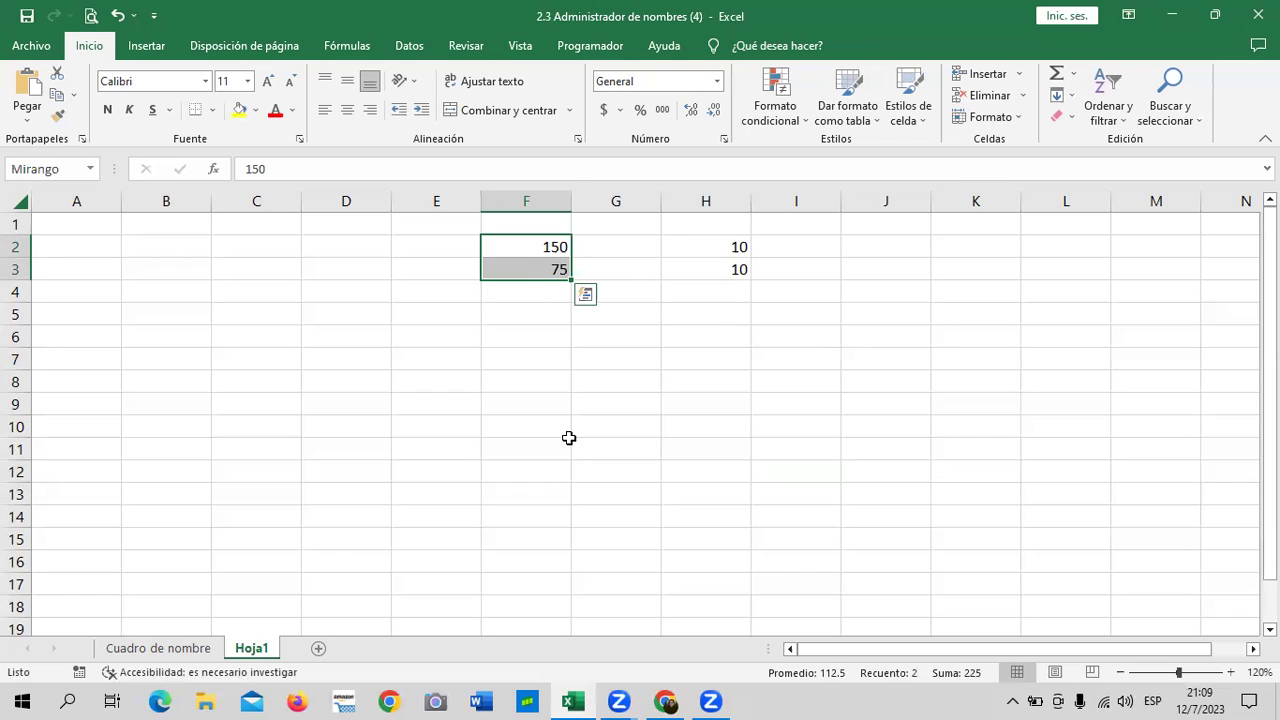
pyautogui.click(421, 390)
# Enter =SUMA(Mirango) in E8 so it totals 225, and check the formula
pyautogui.write('=')
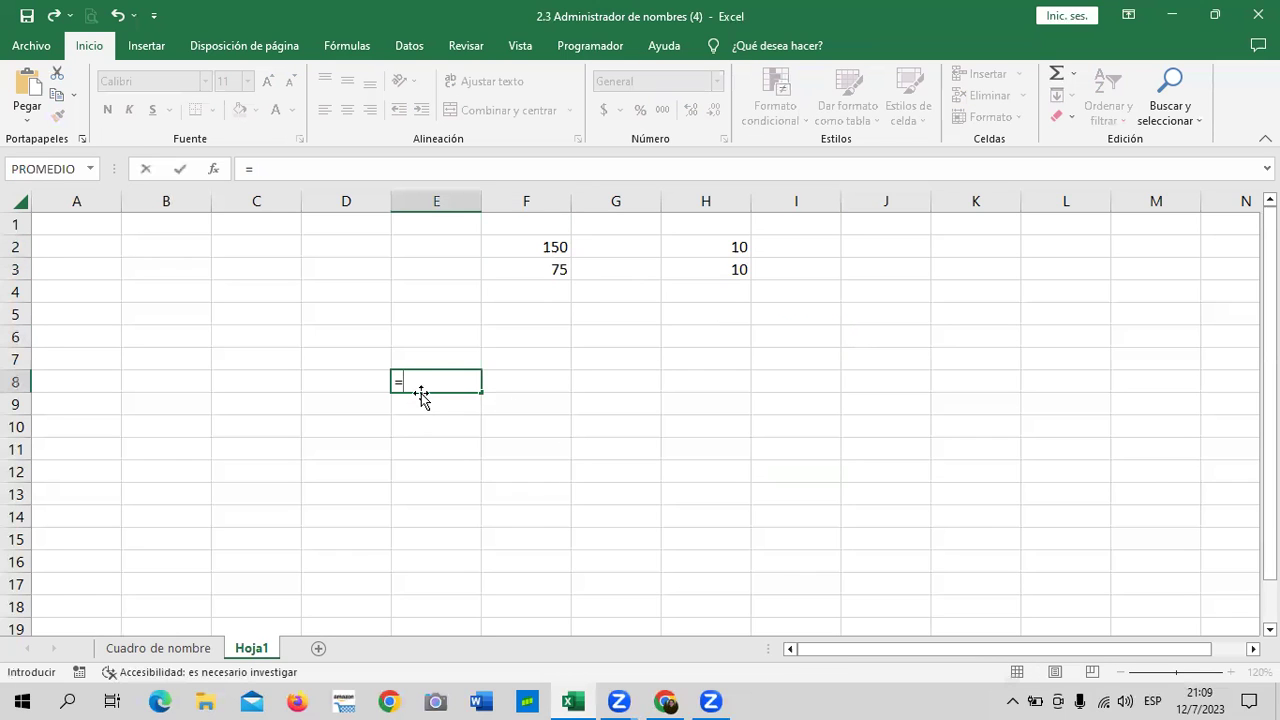
pyautogui.write('suma')
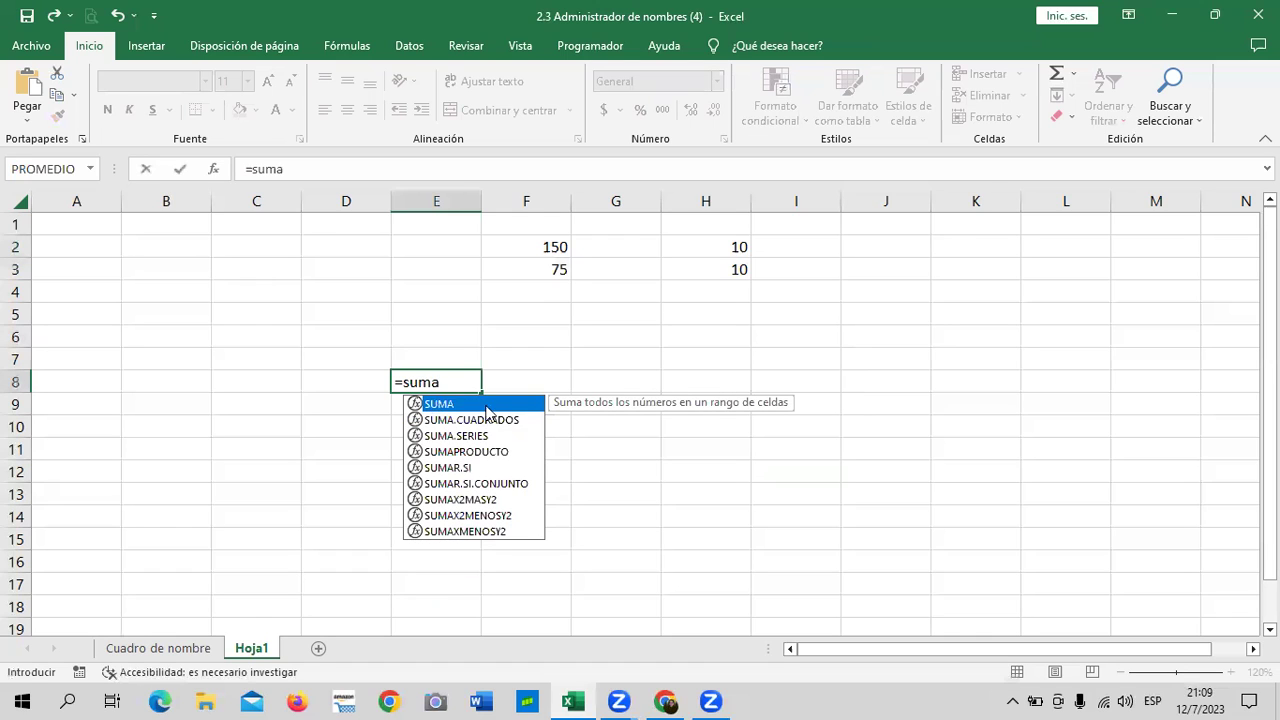
pyautogui.doubleClick(487, 404)
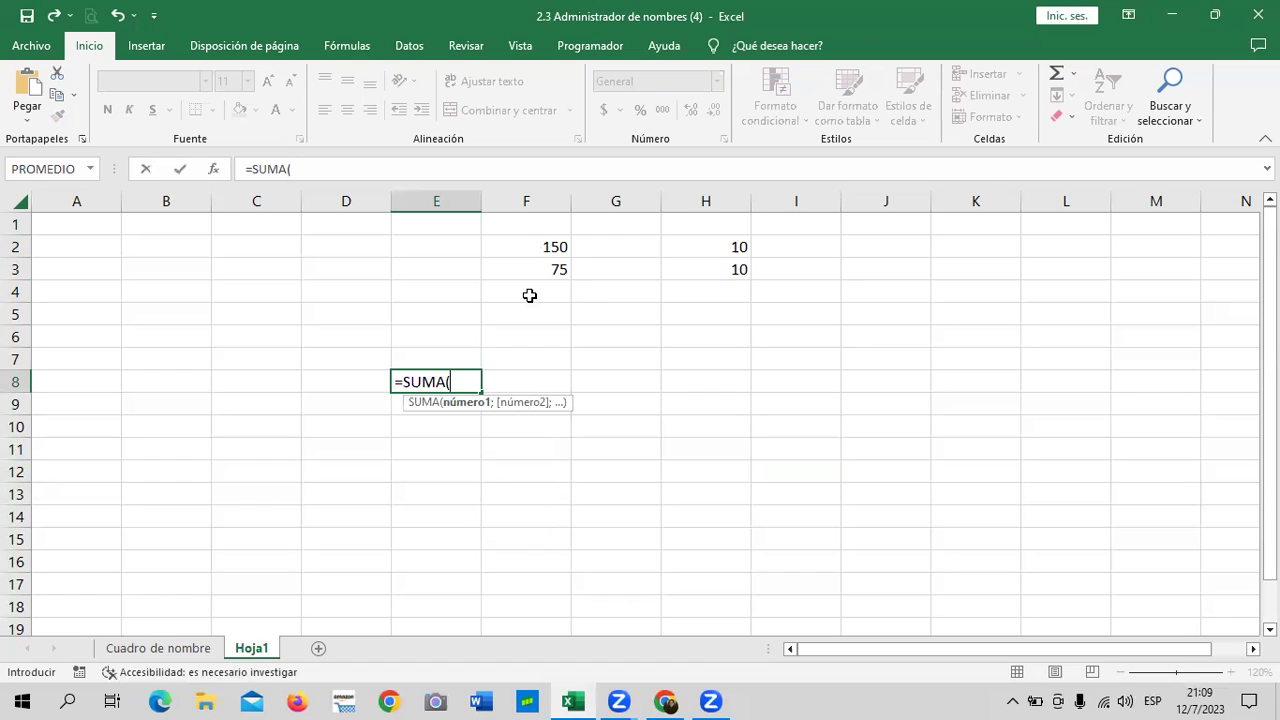
pyautogui.write('mi')
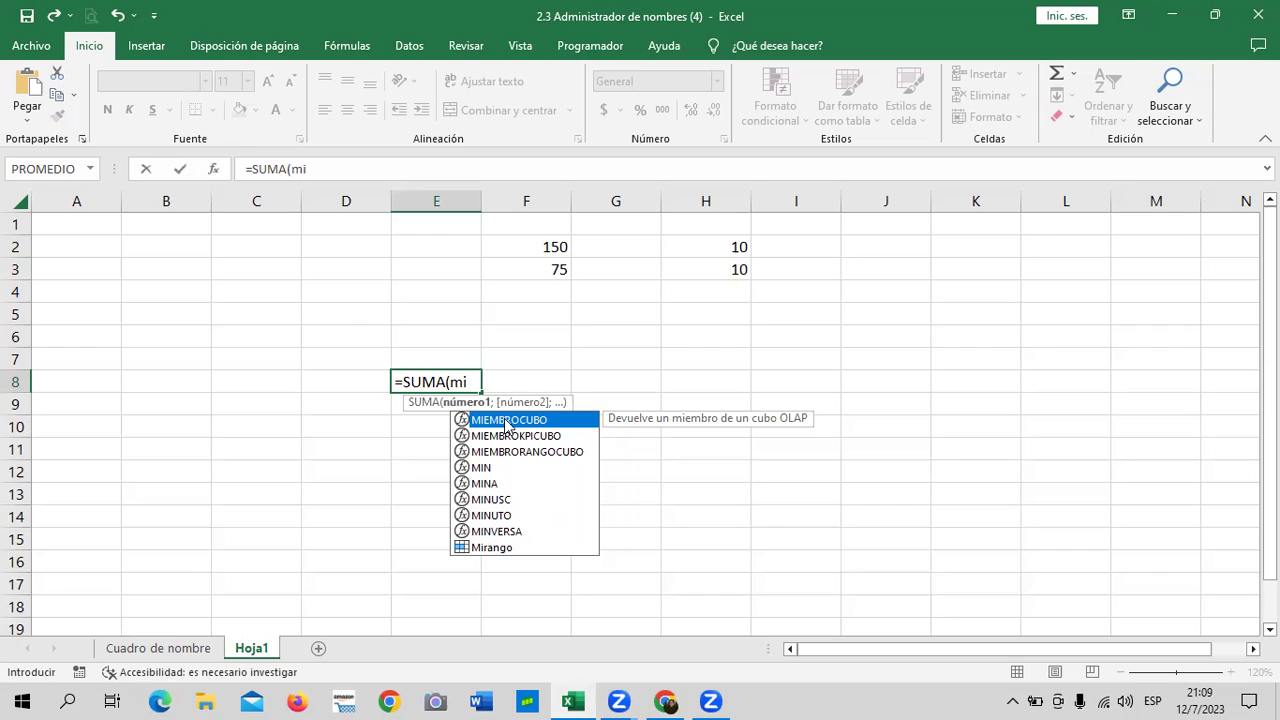
pyautogui.doubleClick(486, 547)
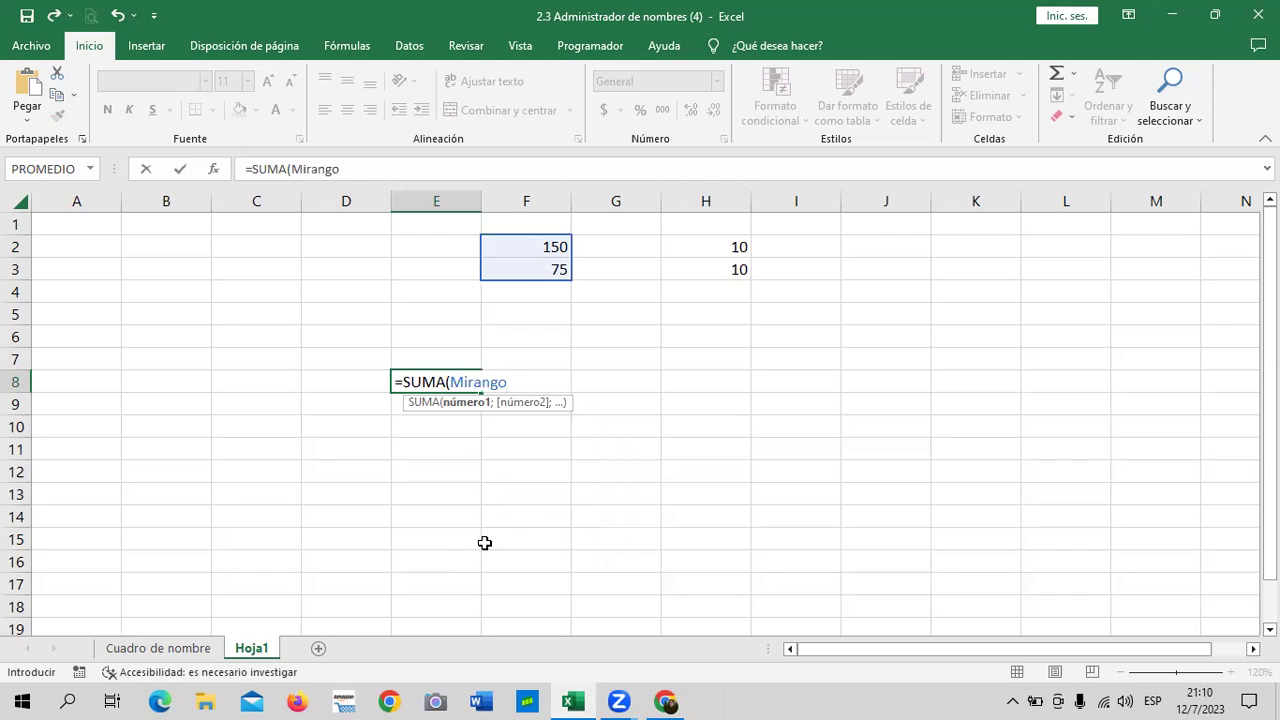
pyautogui.write(')')
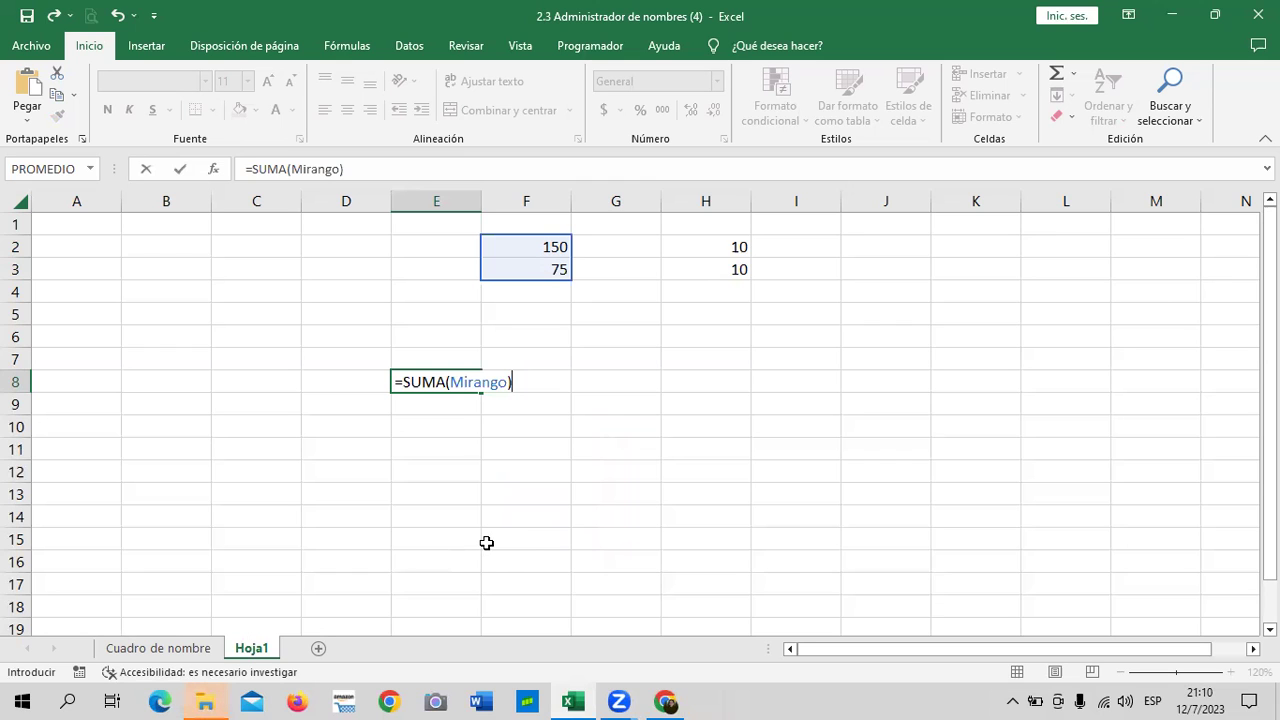
pyautogui.press('Return')
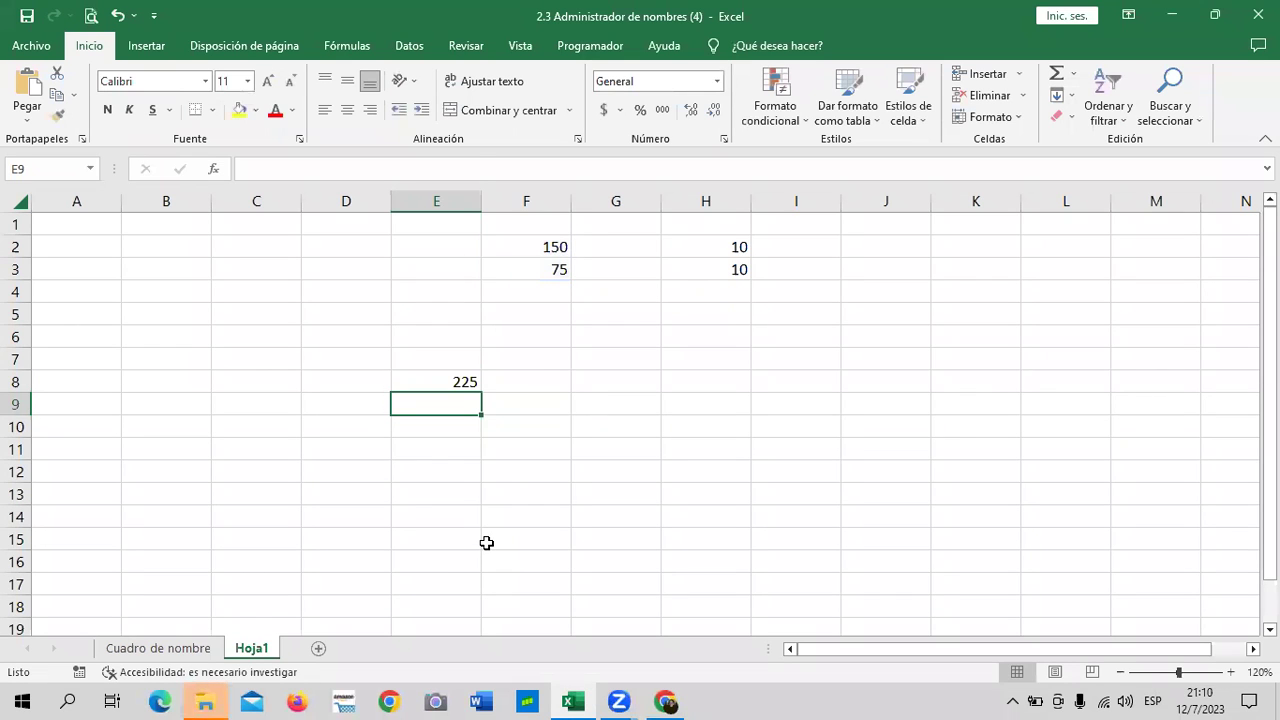
pyautogui.click(410, 372)
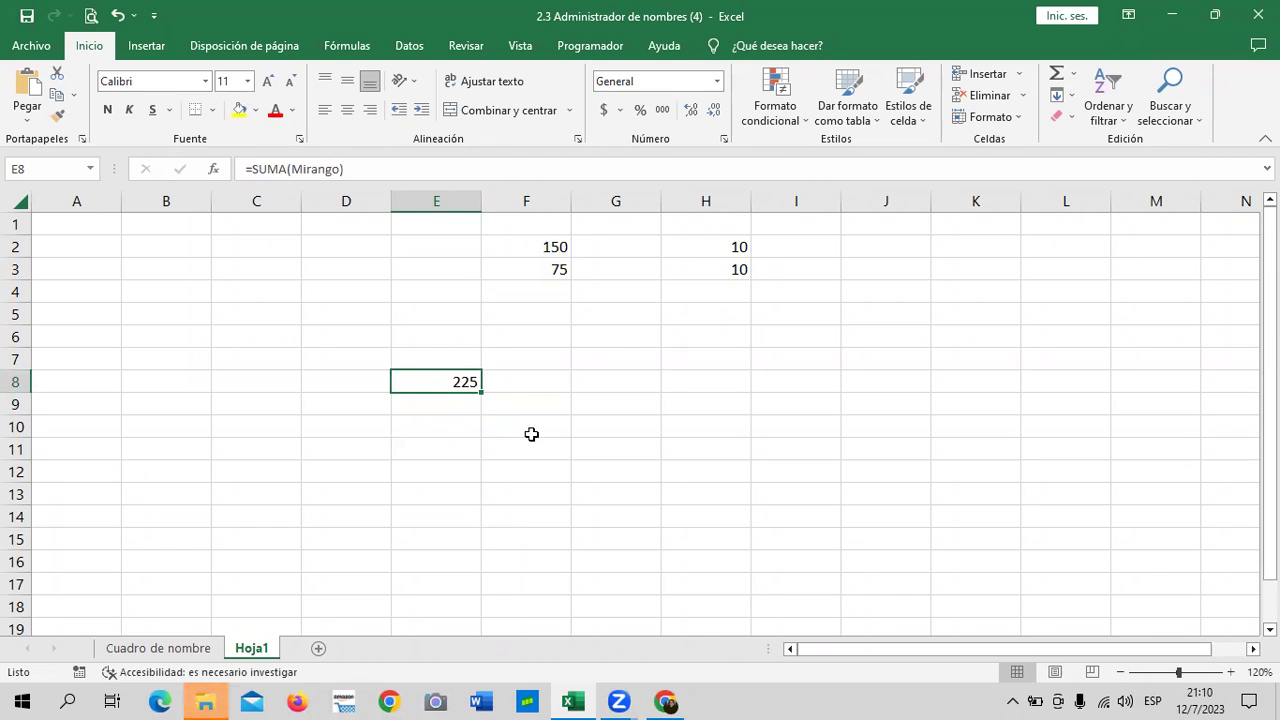
pyautogui.click(657, 386)
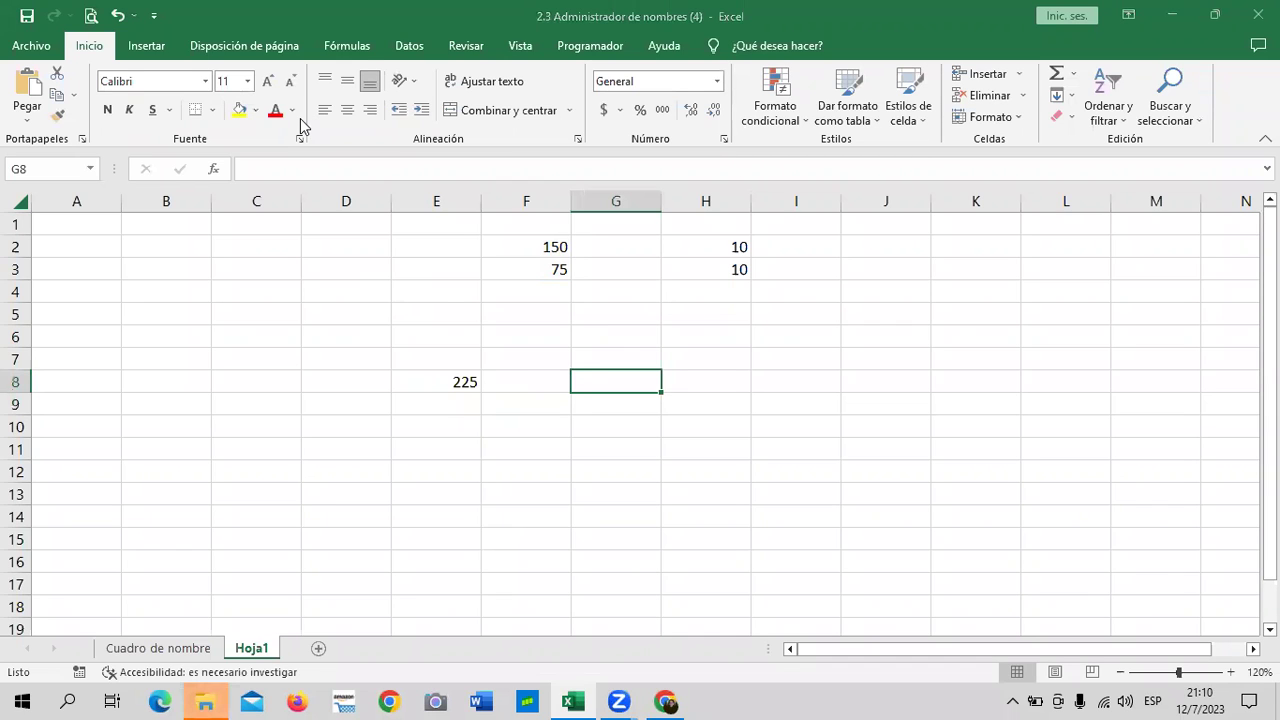
pyautogui.click(364, 49)
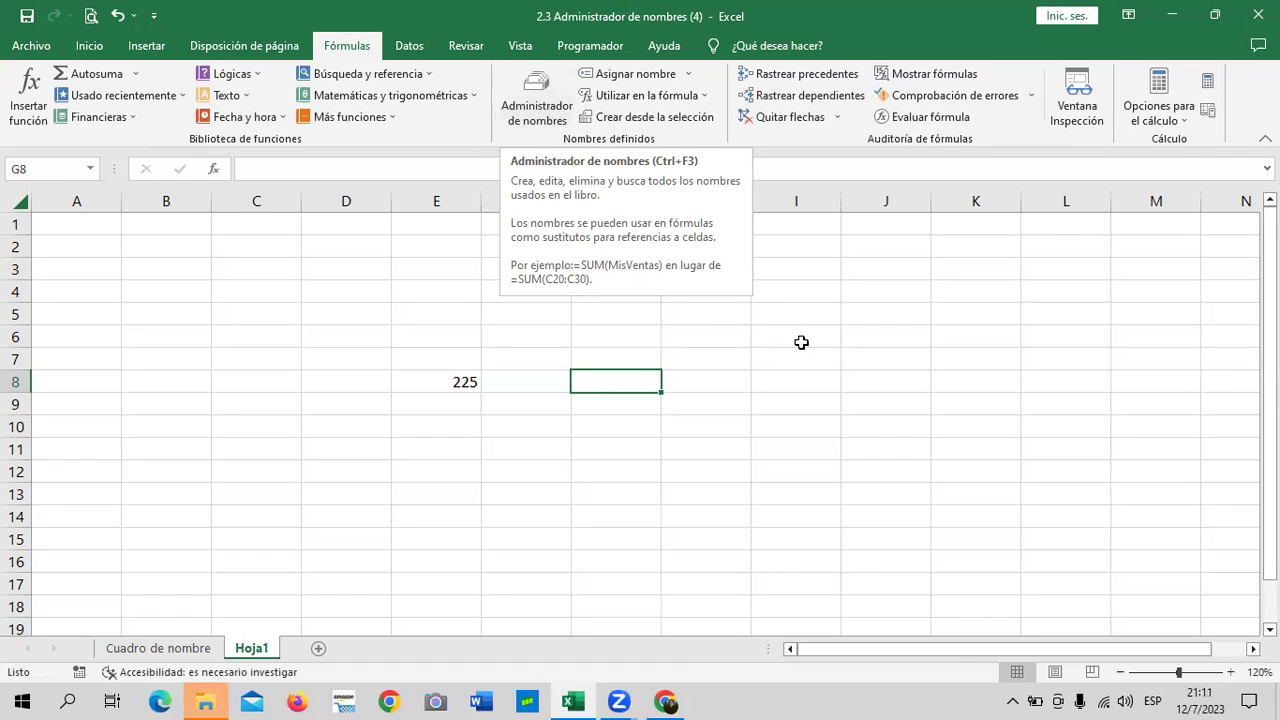
# Review the 150 and 75 in F2:F3 and the =SUMA(Mirango) formula in E8
pyautogui.click(806, 380)
pyautogui.click(530, 230)
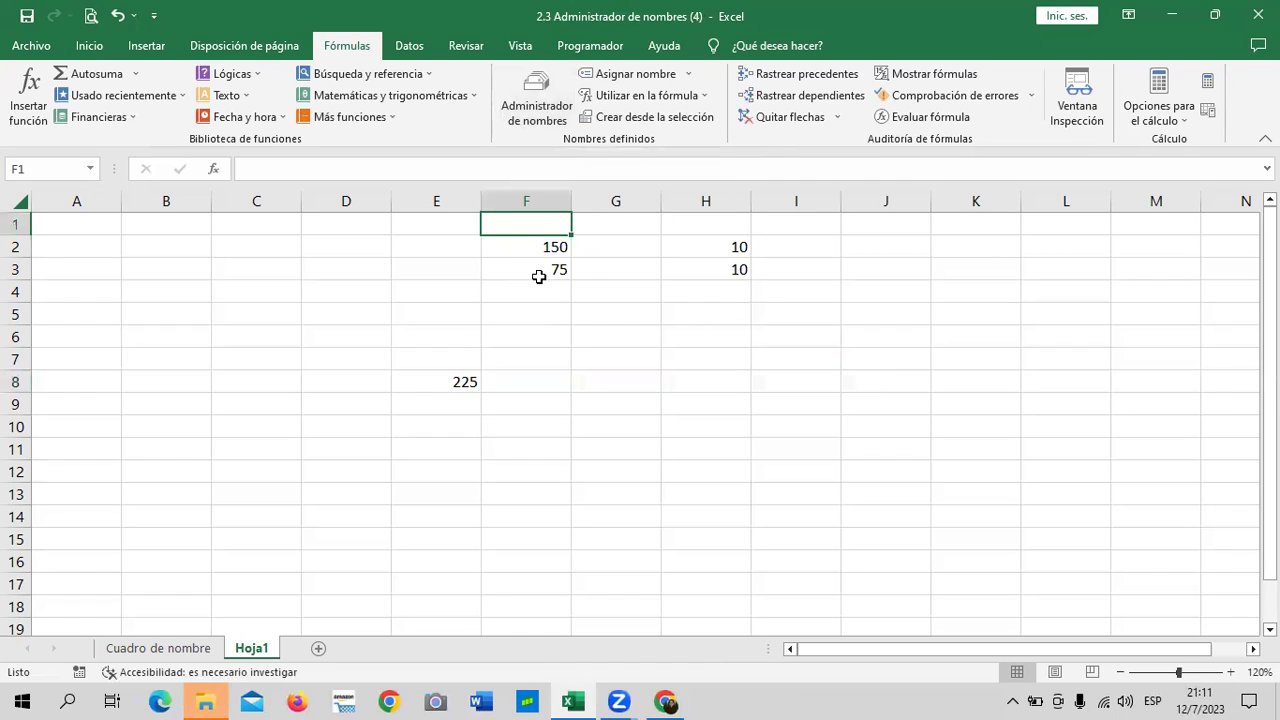
pyautogui.click(521, 248)
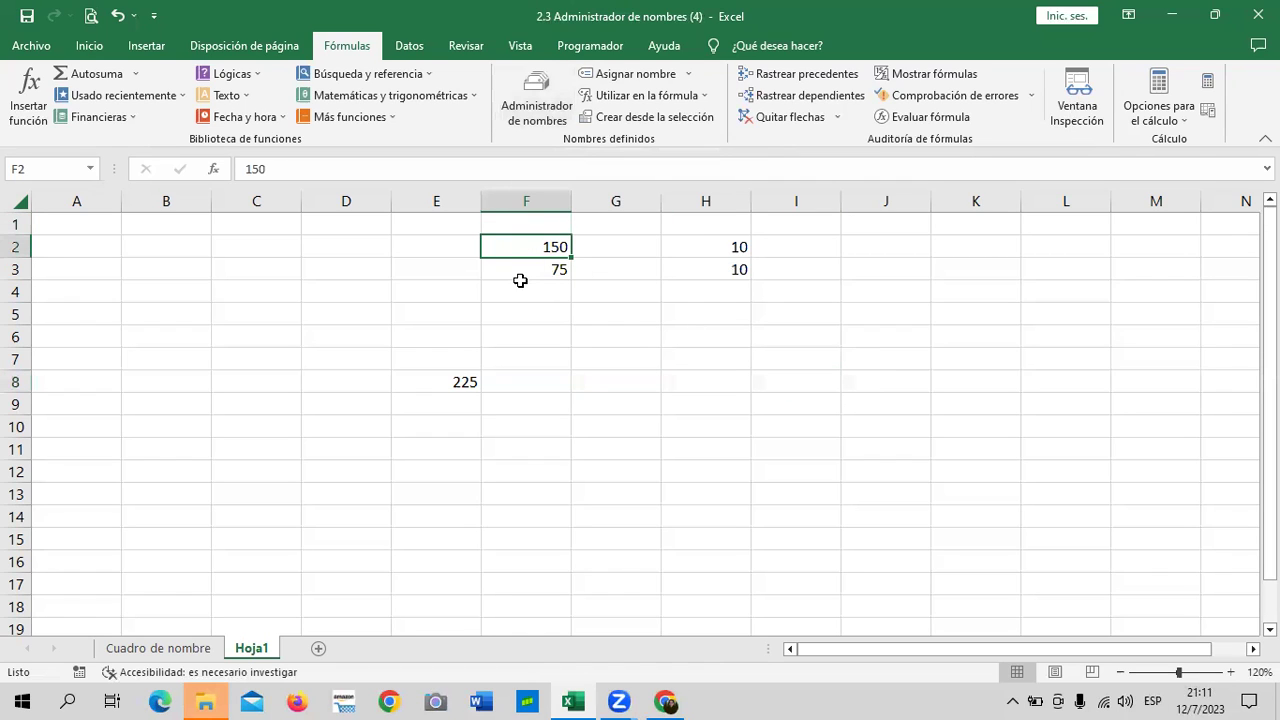
pyautogui.click(518, 268)
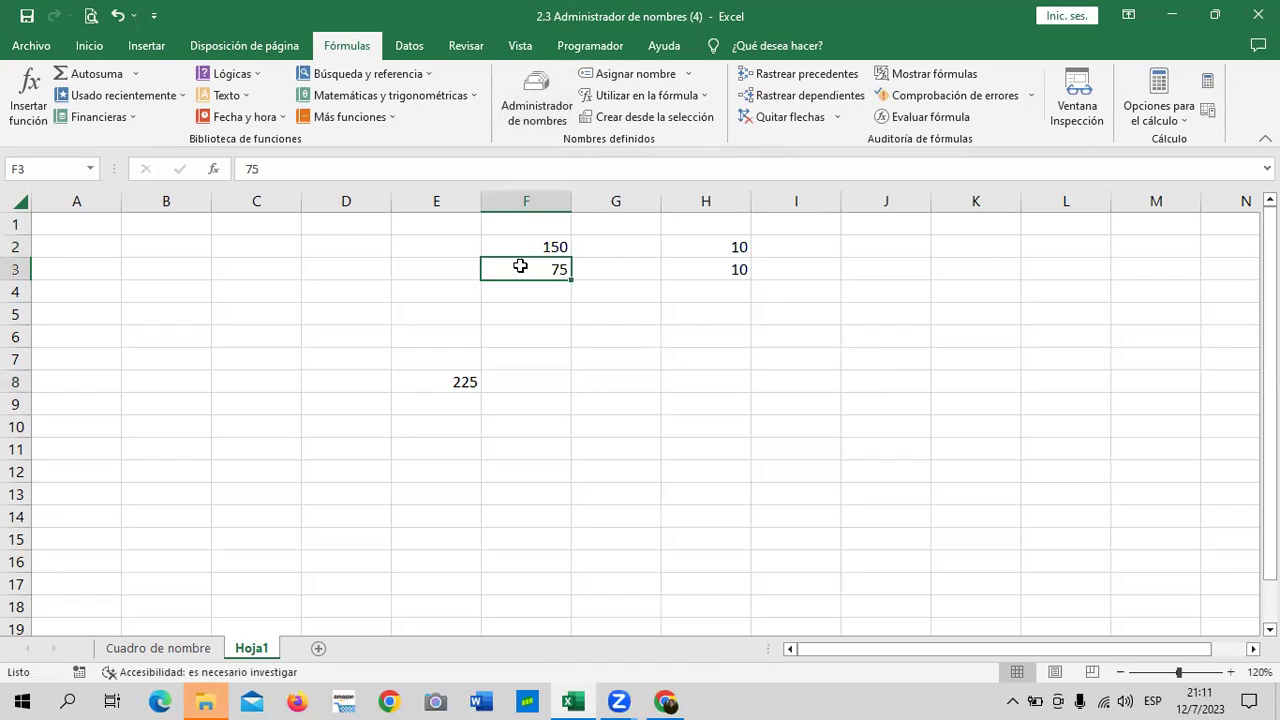
pyautogui.click(441, 383)
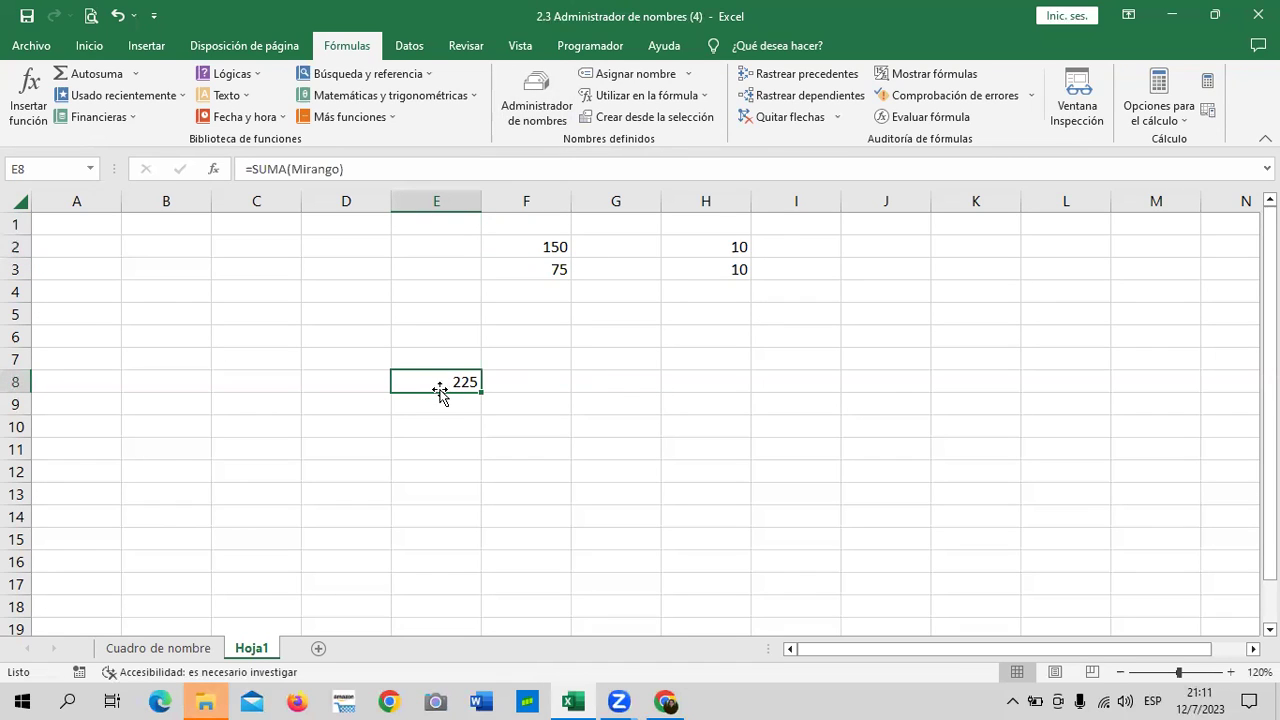
pyautogui.click(555, 373)
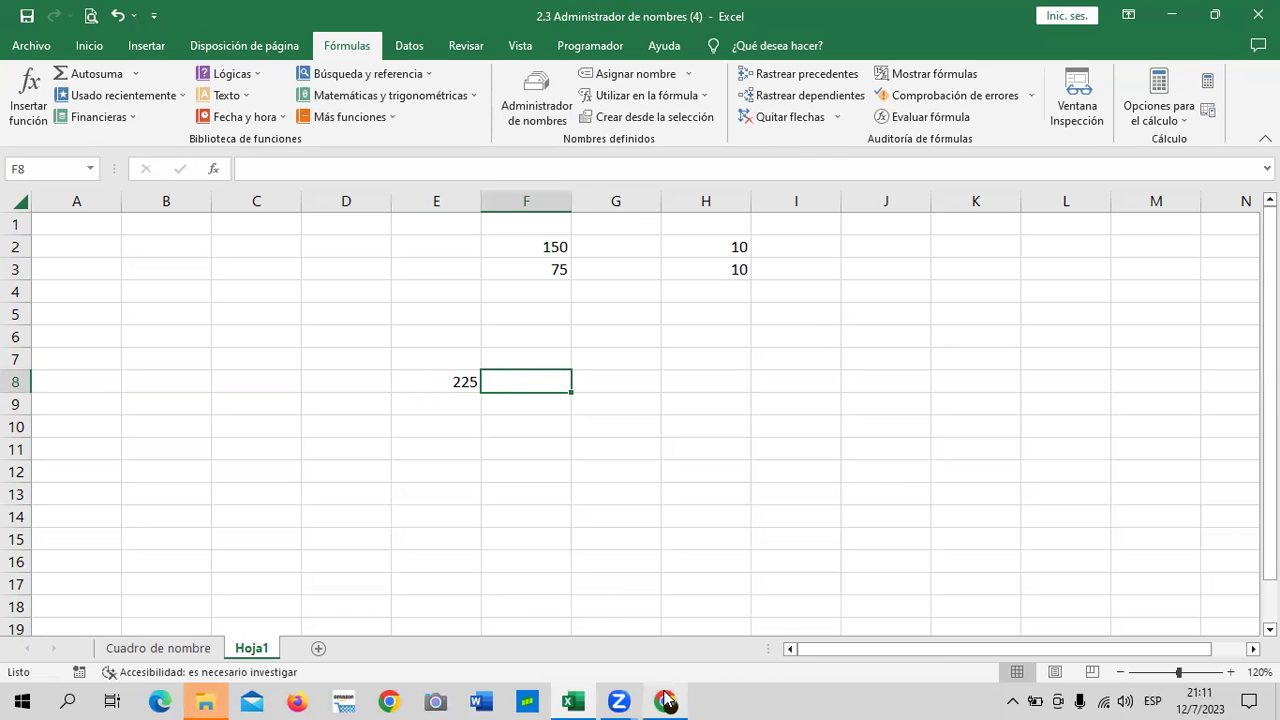
pyautogui.click(662, 700)
# Scroll the lesson to the OPERACIONES CON RANGOS examples =SUMA(enero) and =SUMA(enero,febrero)
pyautogui.scroll(-3, 634, 424)
pyautogui.scroll(-1, 631, 425)
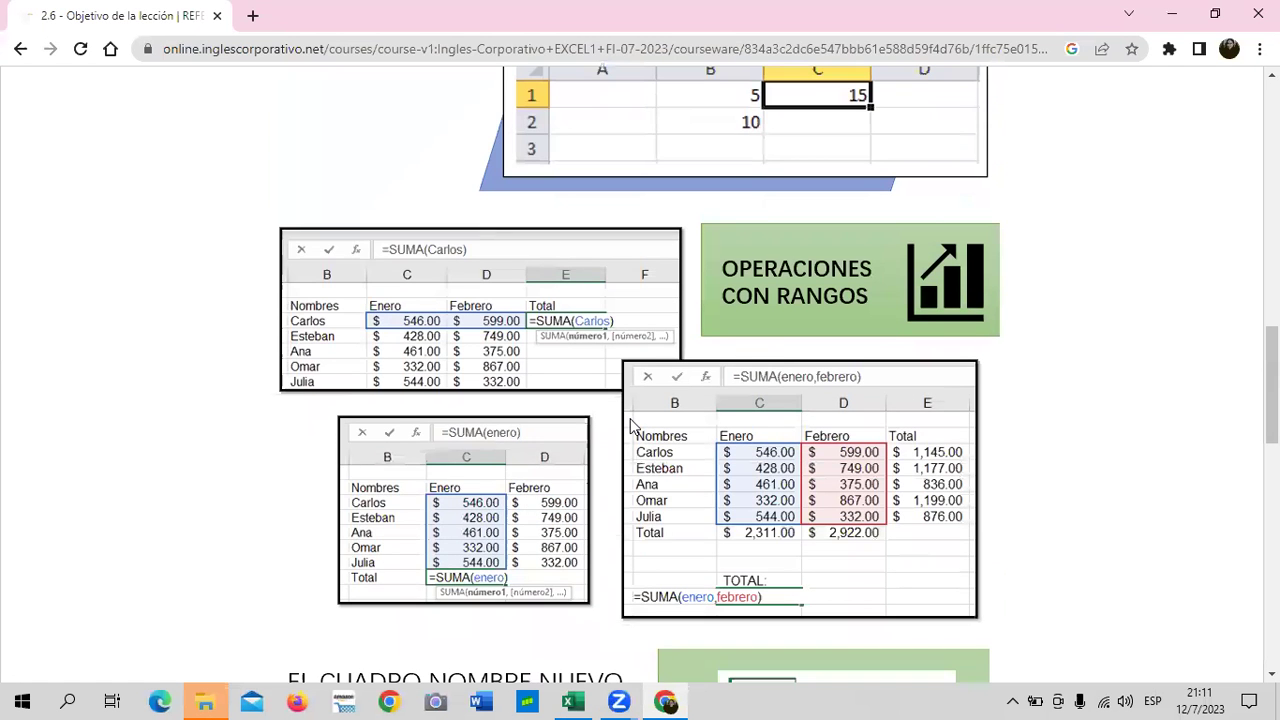
pyautogui.scroll(1, 630, 425)
pyautogui.scroll(-1, 628, 418)
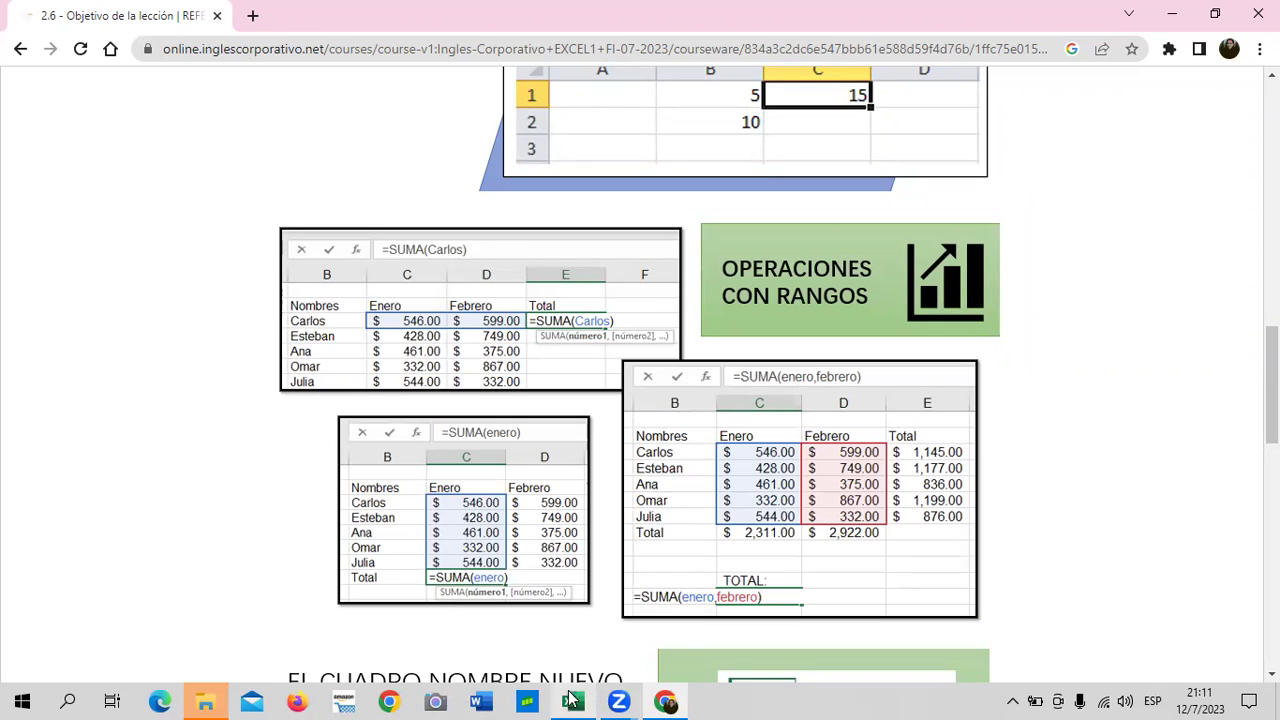
# Back in Excel, clear the old values and total in E2:I10
pyautogui.moveTo(572, 702)
pyautogui.click(627, 590)
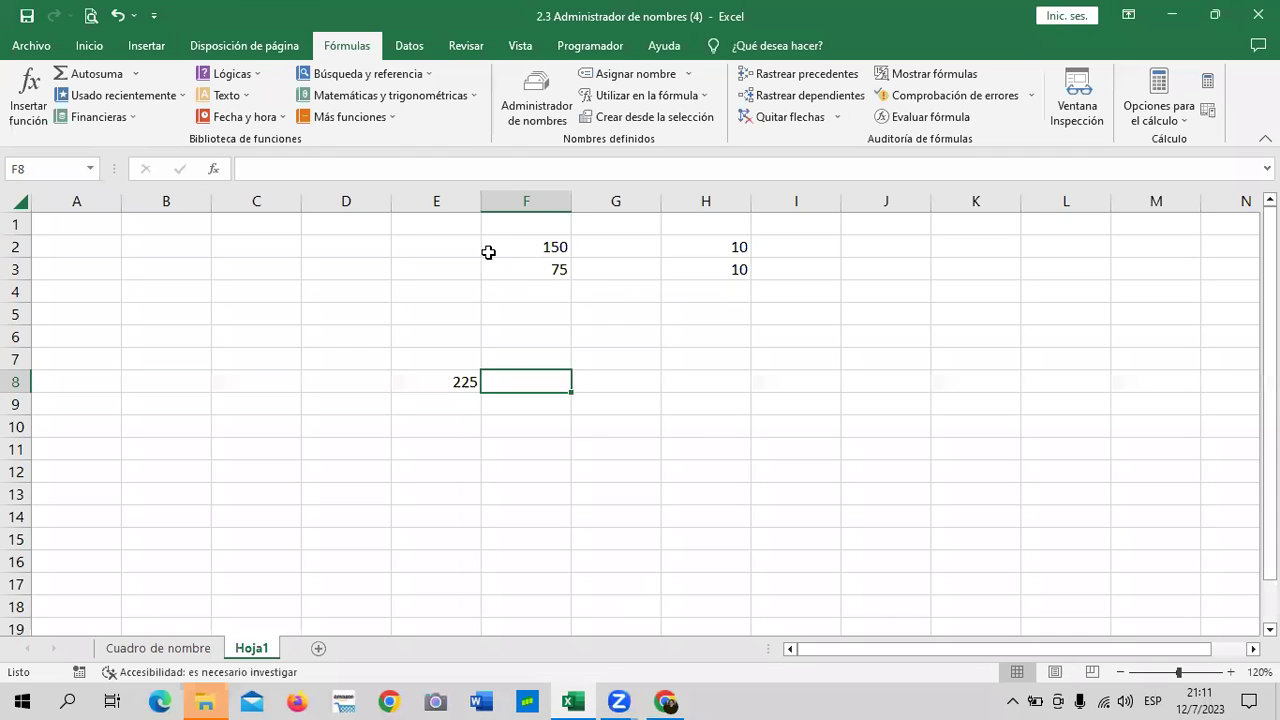
pyautogui.moveTo(425, 242); pyautogui.dragTo(755, 415)
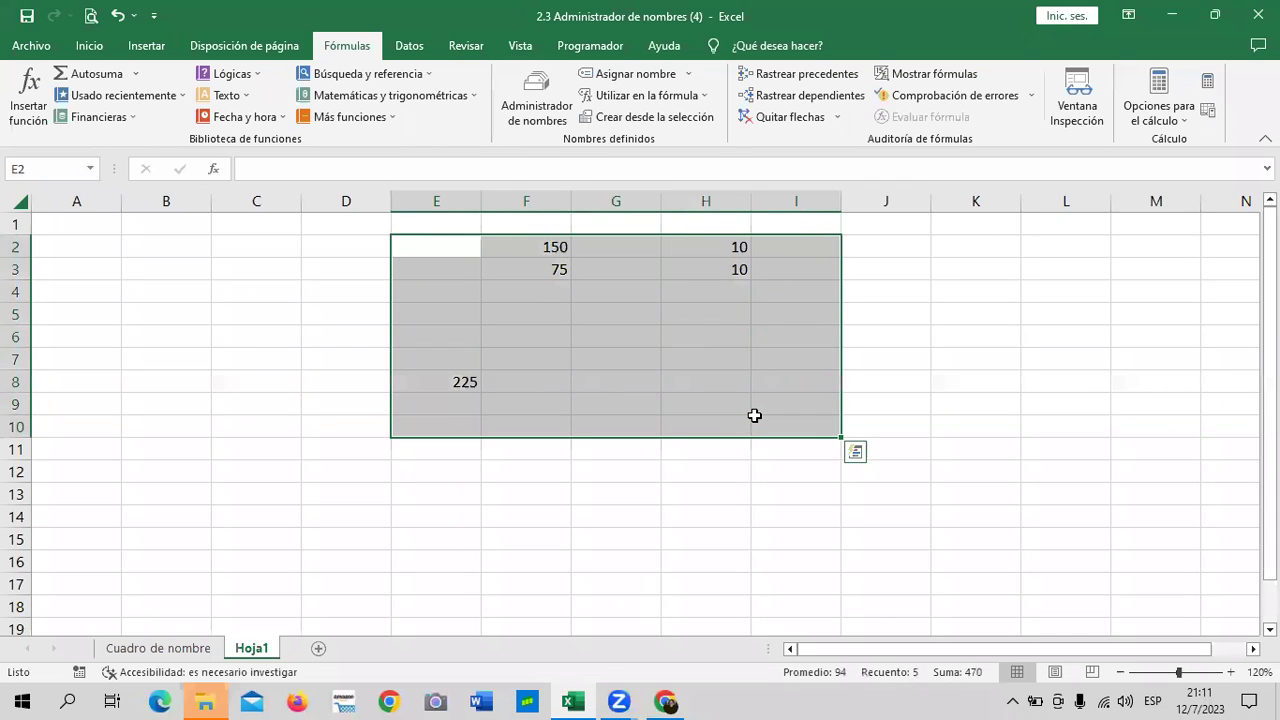
pyautogui.press('Delete')
pyautogui.click(1022, 420)
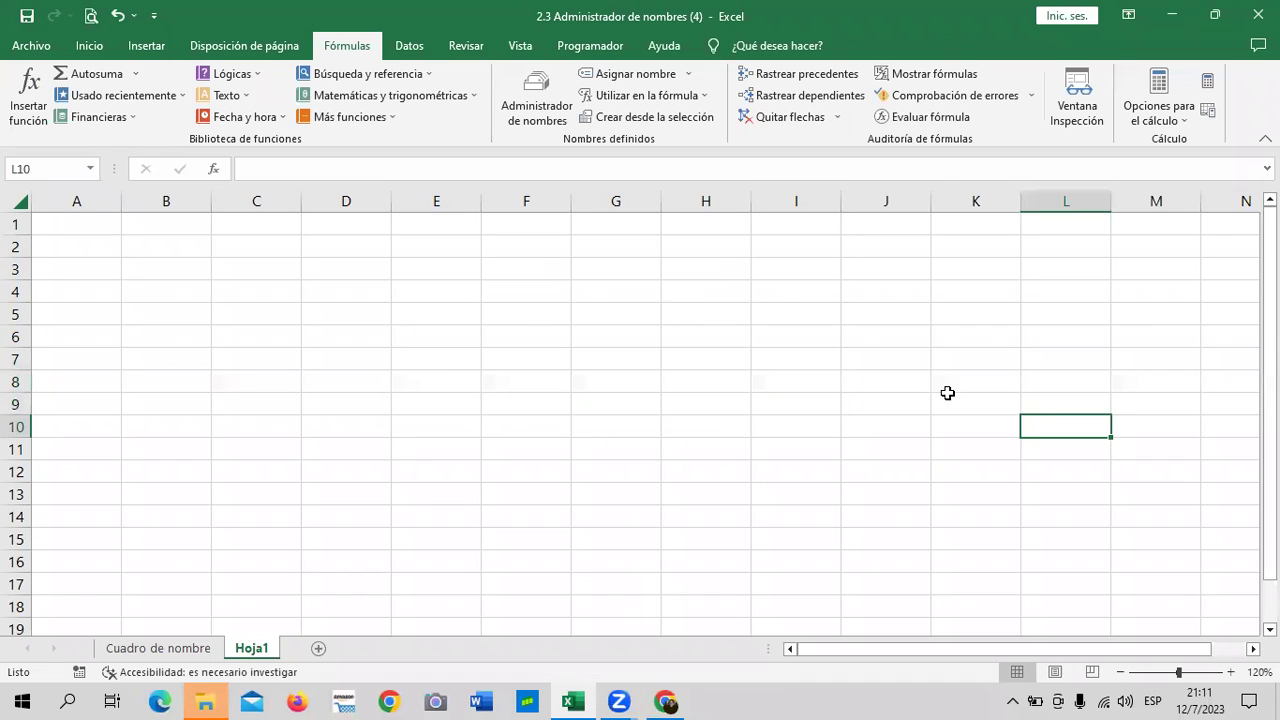
# Check that the emptied F2:F3 still carries the Mirango name
pyautogui.moveTo(526, 243); pyautogui.dragTo(527, 284)
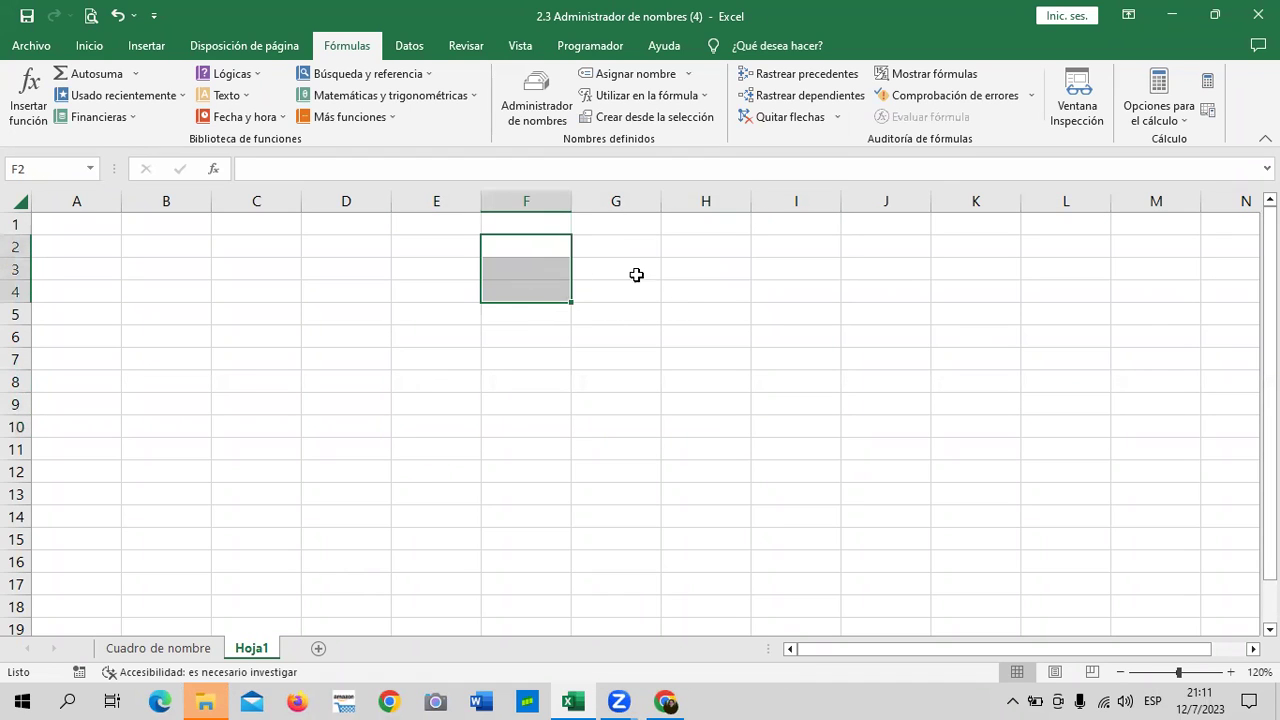
pyautogui.click(672, 270)
pyautogui.moveTo(549, 240); pyautogui.dragTo(540, 267)
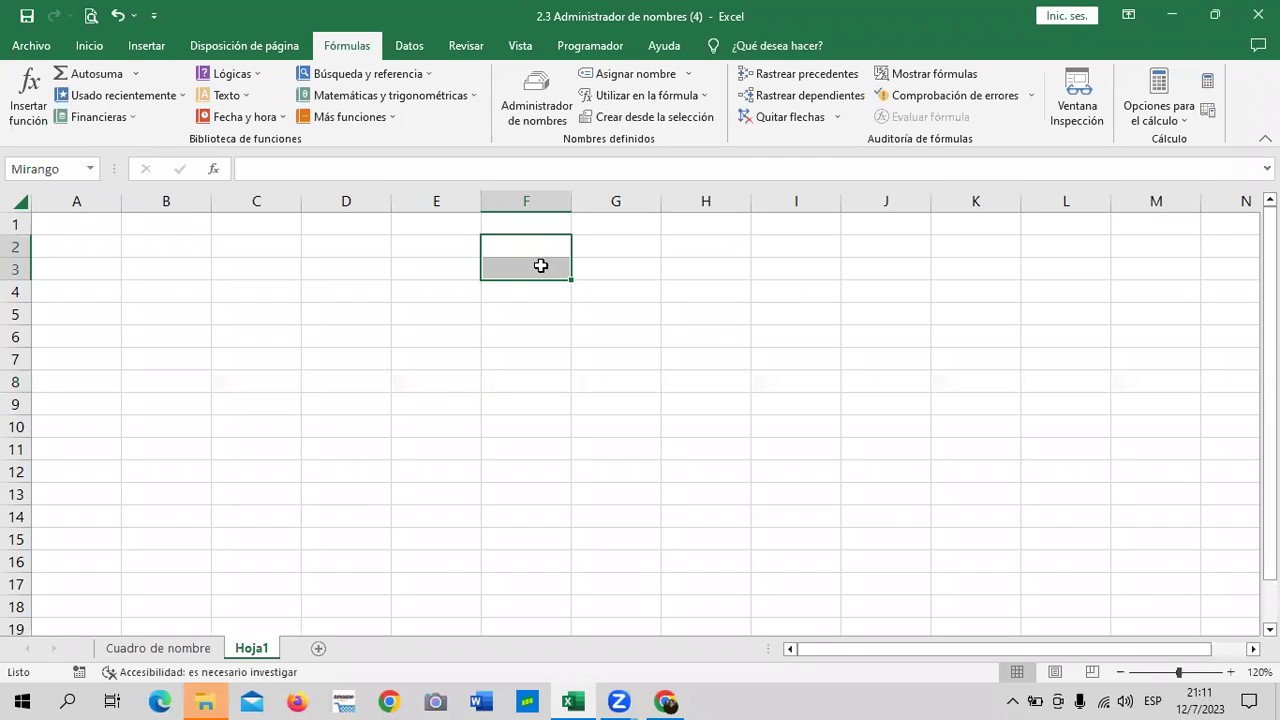
pyautogui.click(757, 271)
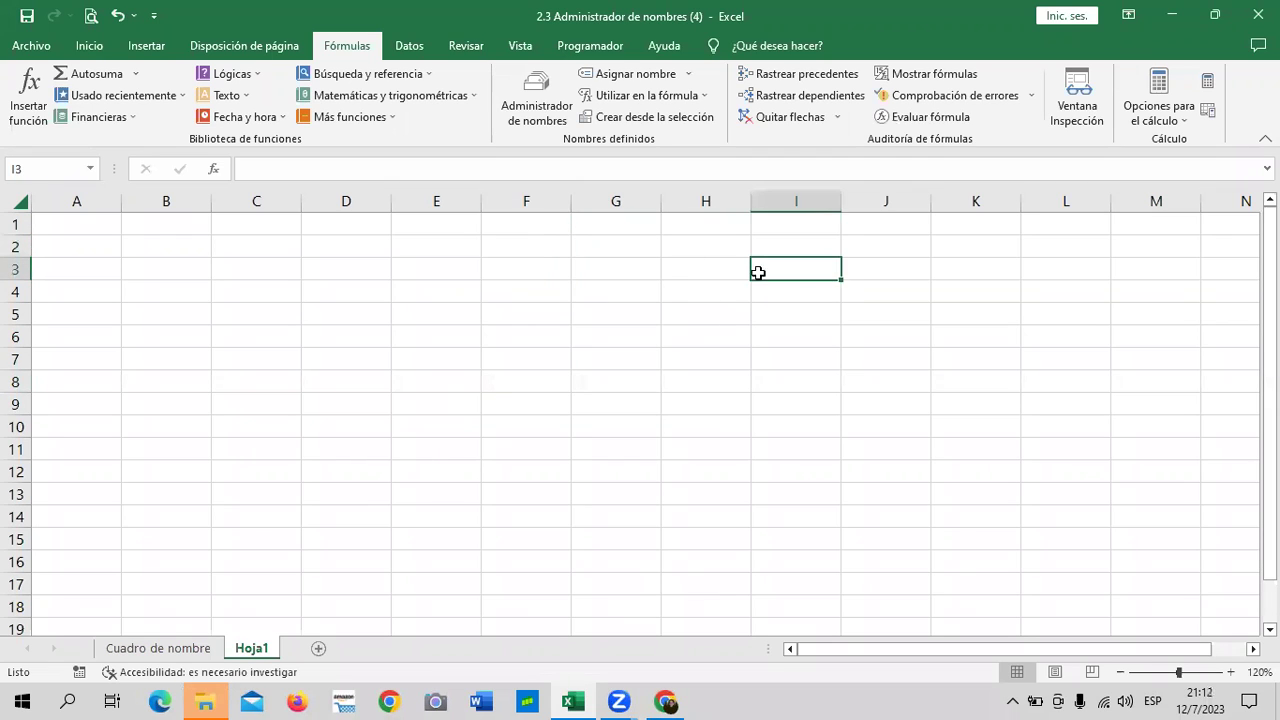
# Enter 10 in F2 and 15 in F3
pyautogui.click(523, 241)
pyautogui.write('10')
pyautogui.press('Return')
pyautogui.write('15')
pyautogui.press('Return')
pyautogui.click(796, 382)
# Reselect F2:F3 to confirm the Name Box shows Mirango
pyautogui.click(549, 247)
pyautogui.moveTo(549, 247); pyautogui.dragTo(549, 269)
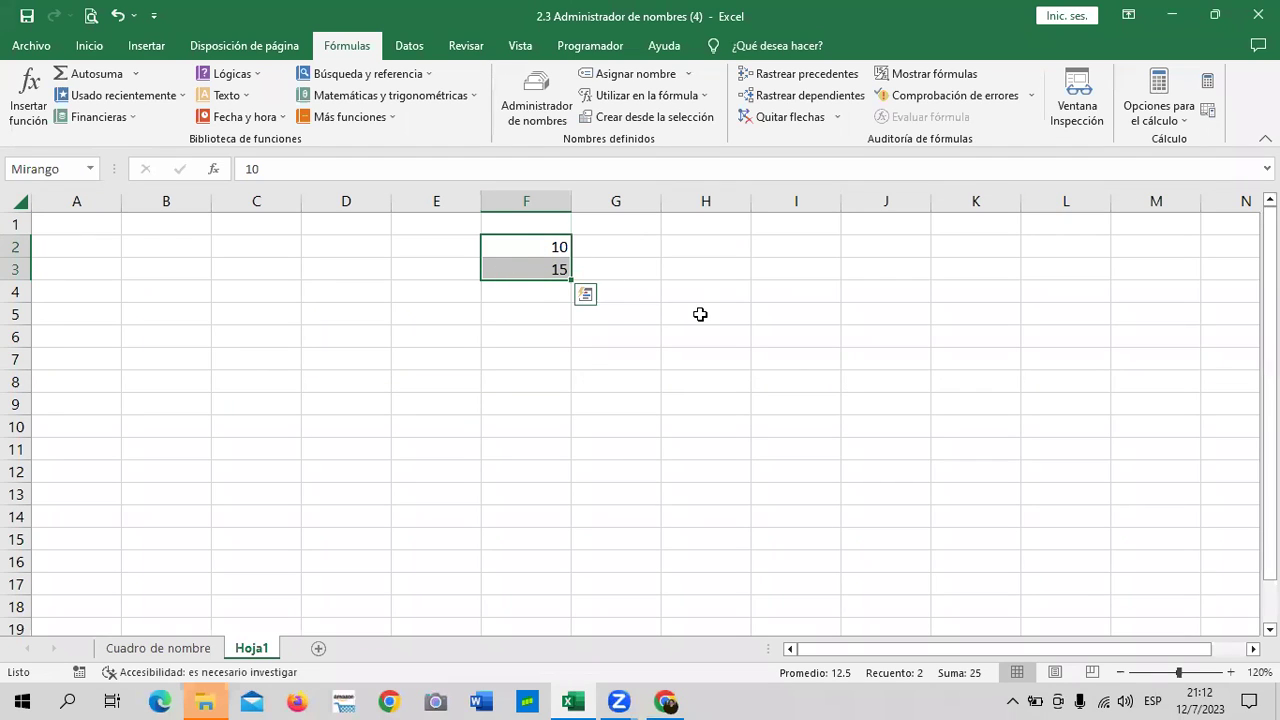
pyautogui.press('Return')
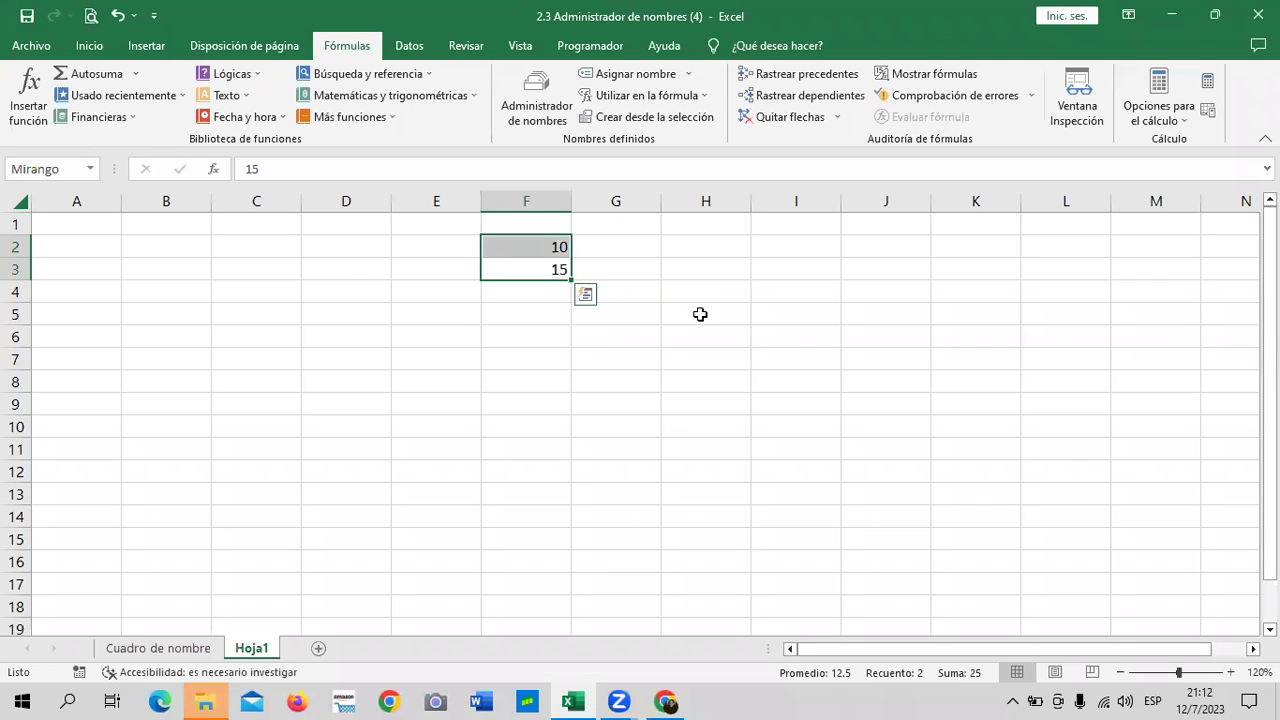
pyautogui.moveTo(714, 311); pyautogui.dragTo(705, 291)
pyautogui.moveTo(507, 243); pyautogui.dragTo(503, 273)
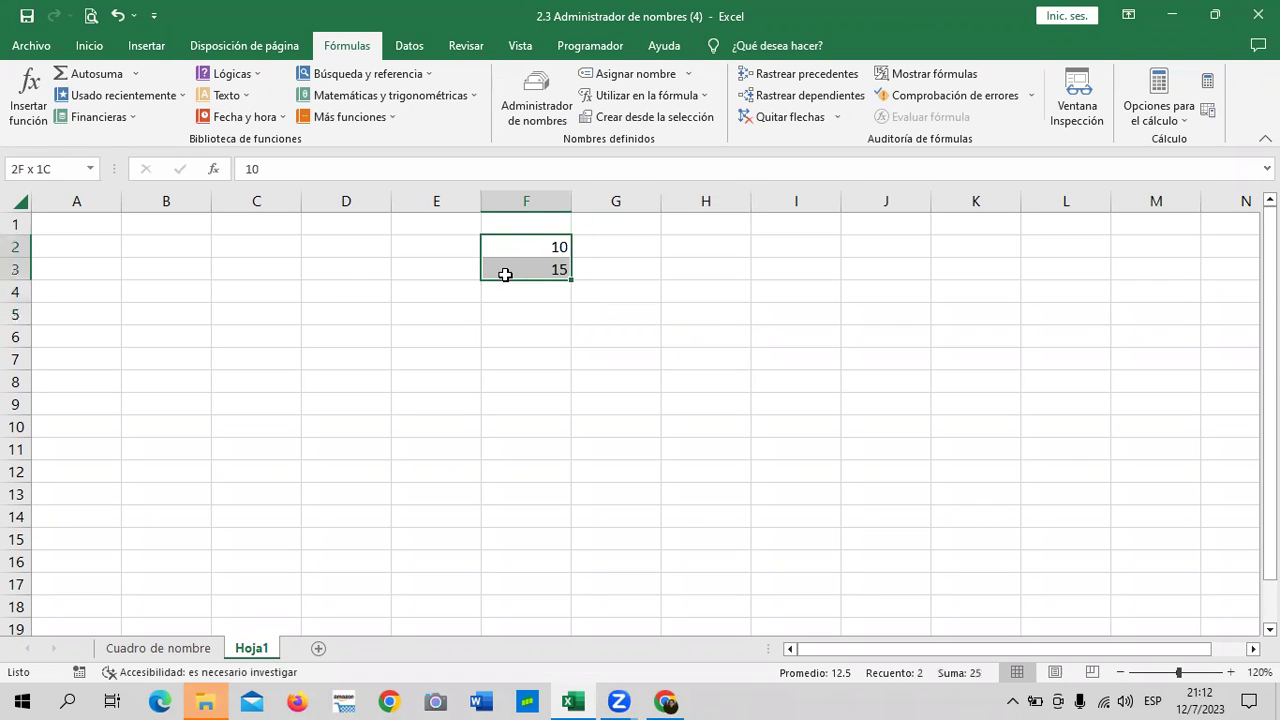
# Jump to H2:H3 by entering that reference in the Name Box
pyautogui.click(67, 172)
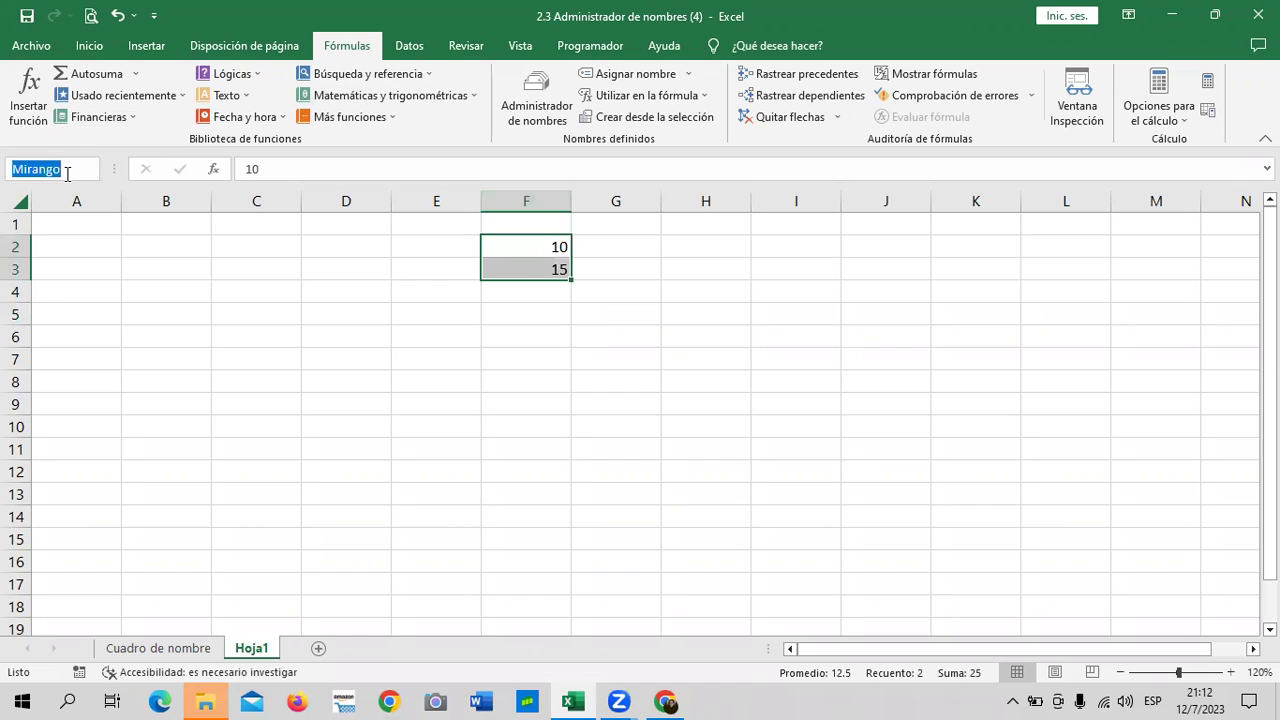
pyautogui.press('BackSpace')
pyautogui.write('H2:H3')
pyautogui.press('Return')
pyautogui.click(646, 420)
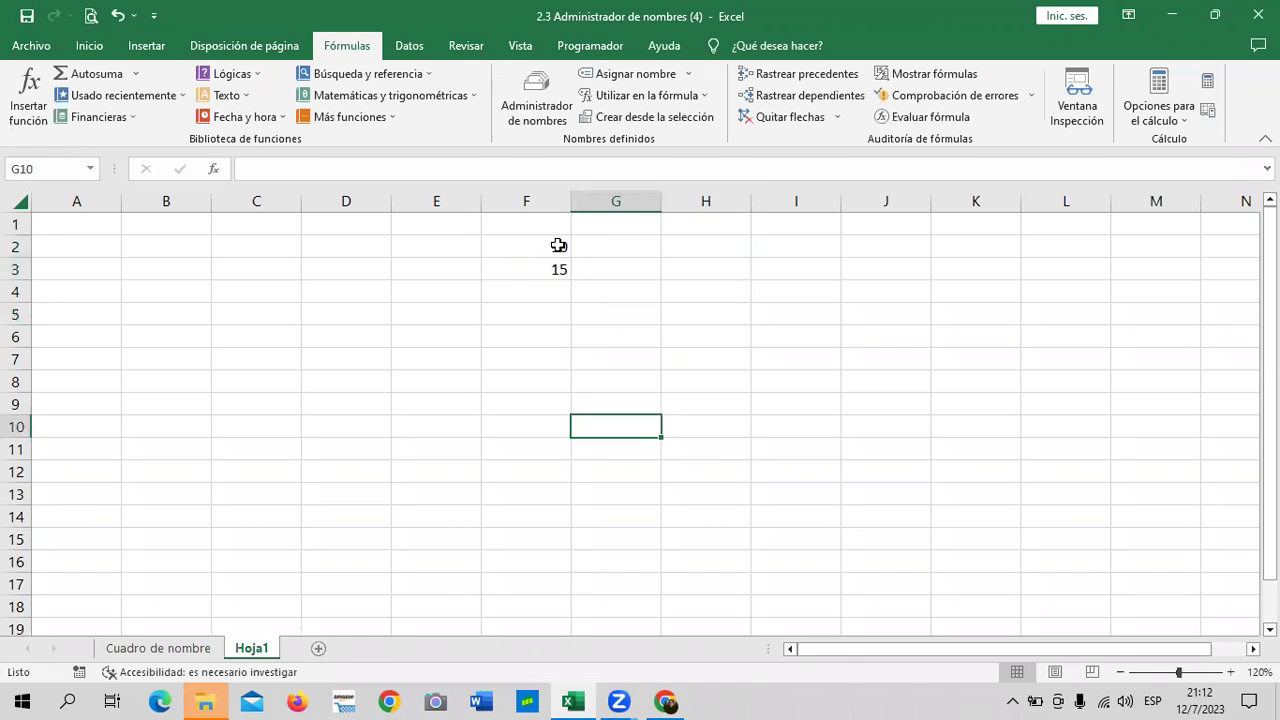
# Select F2:F3 again and leave its Mirango name unchanged in the Name Box
pyautogui.moveTo(558, 245); pyautogui.dragTo(546, 270)
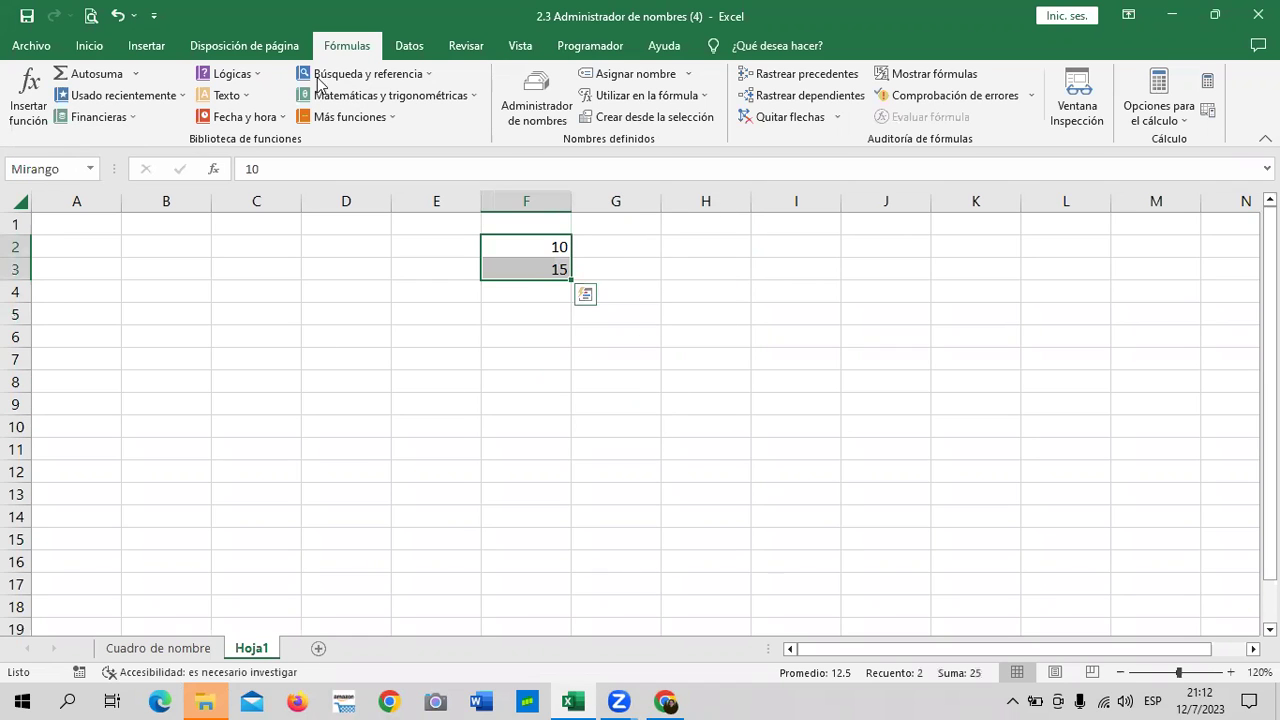
pyautogui.click(78, 168)
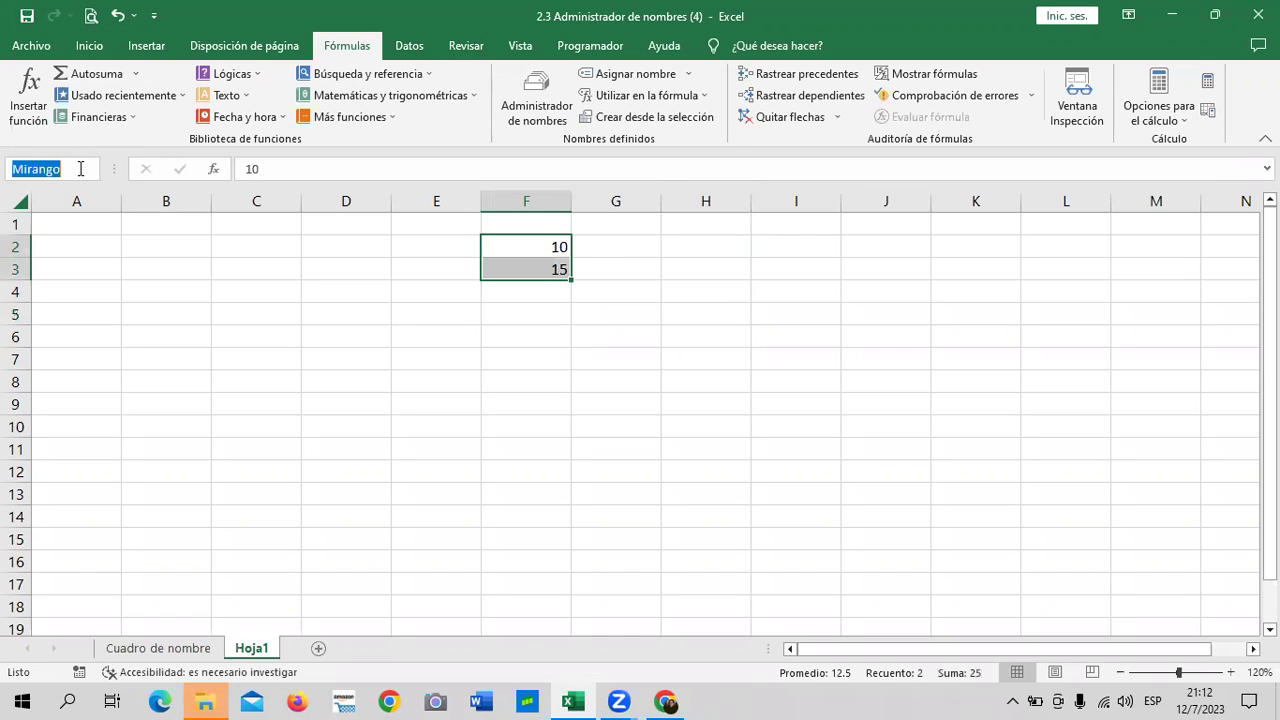
pyautogui.press('BackSpace')
pyautogui.press('Escape')
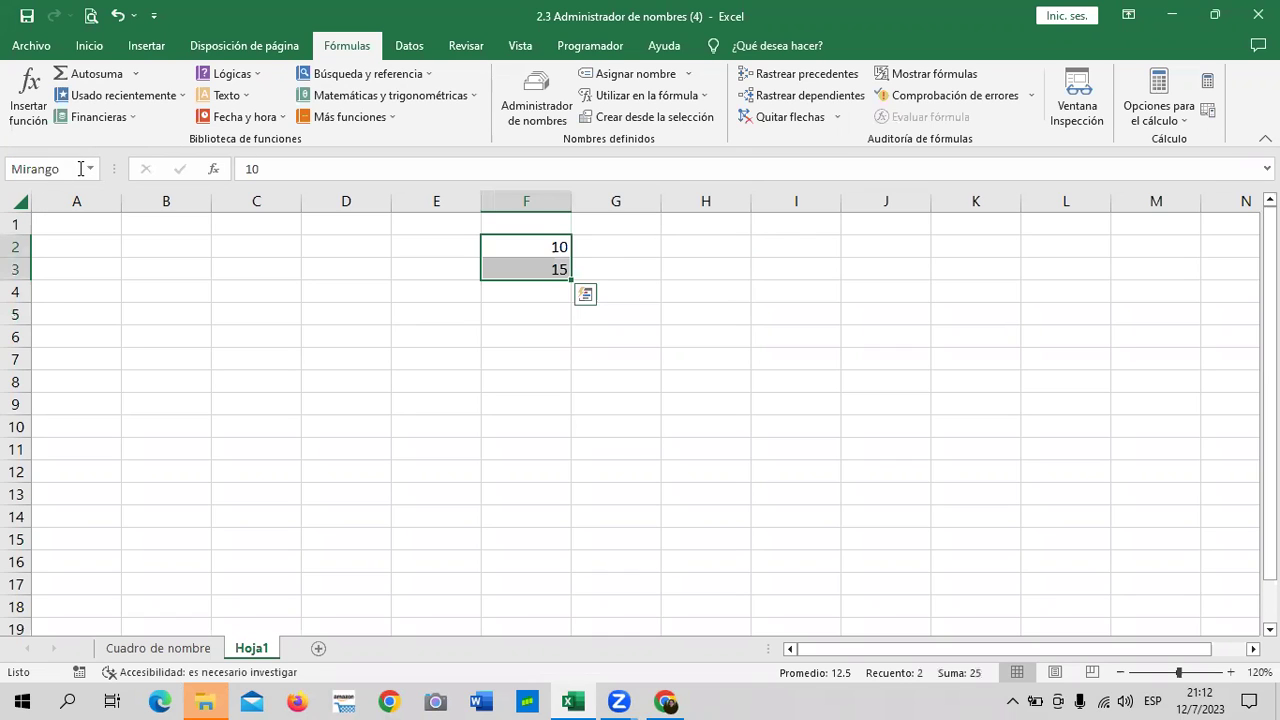
pyautogui.click(833, 313)
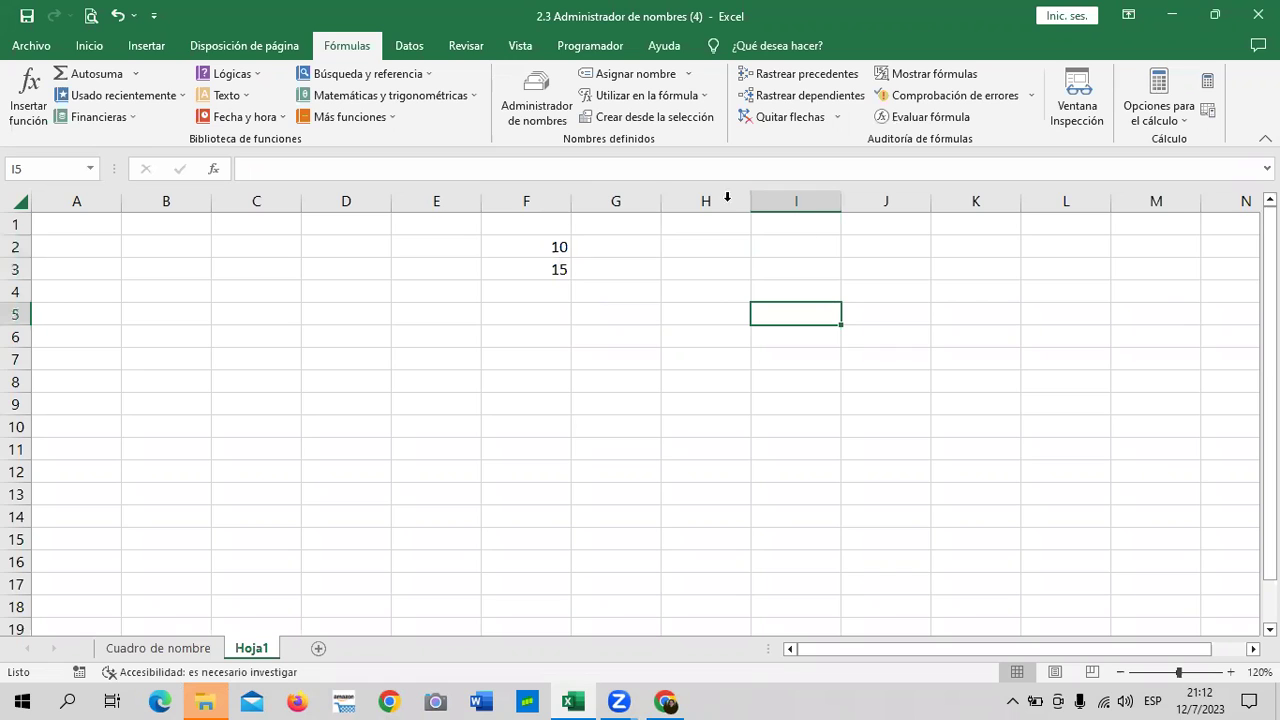
# Review the ranges behind Mirango, AFP, EMPLEADOS, ISSS and Sueldo_base in the Name Manager
pyautogui.click(545, 98)
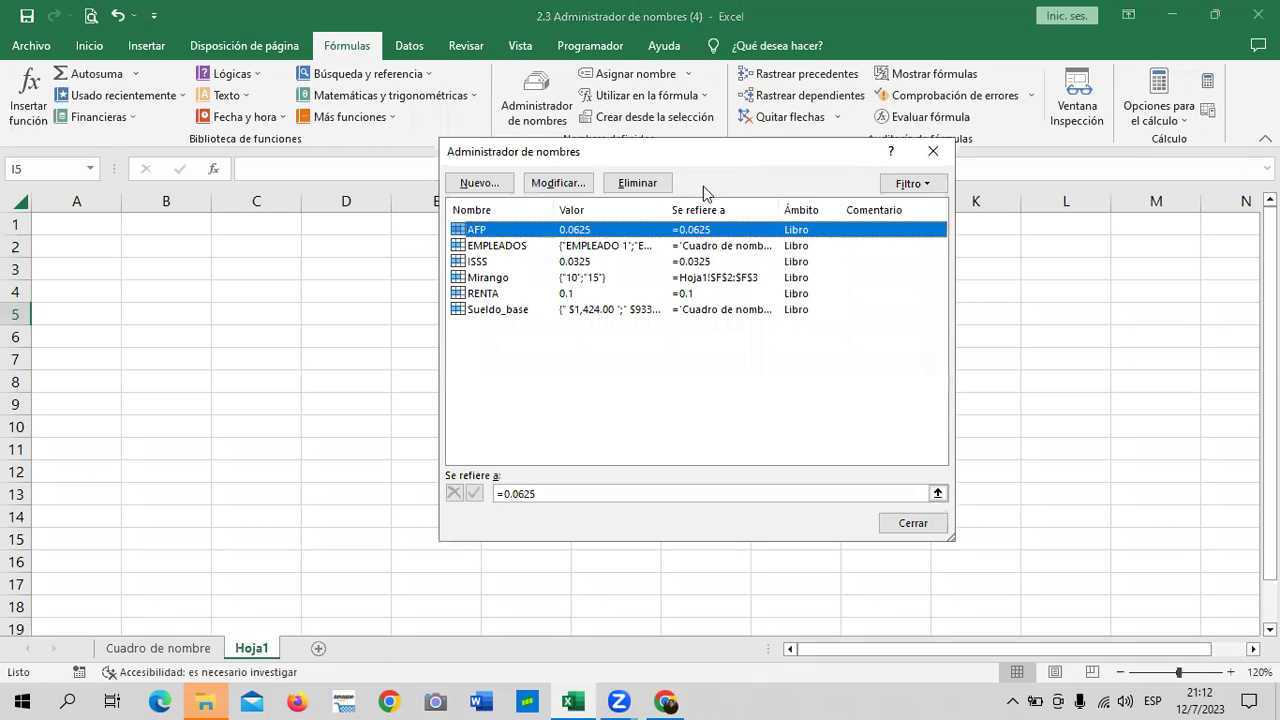
pyautogui.moveTo(703, 145); pyautogui.dragTo(689, 101)
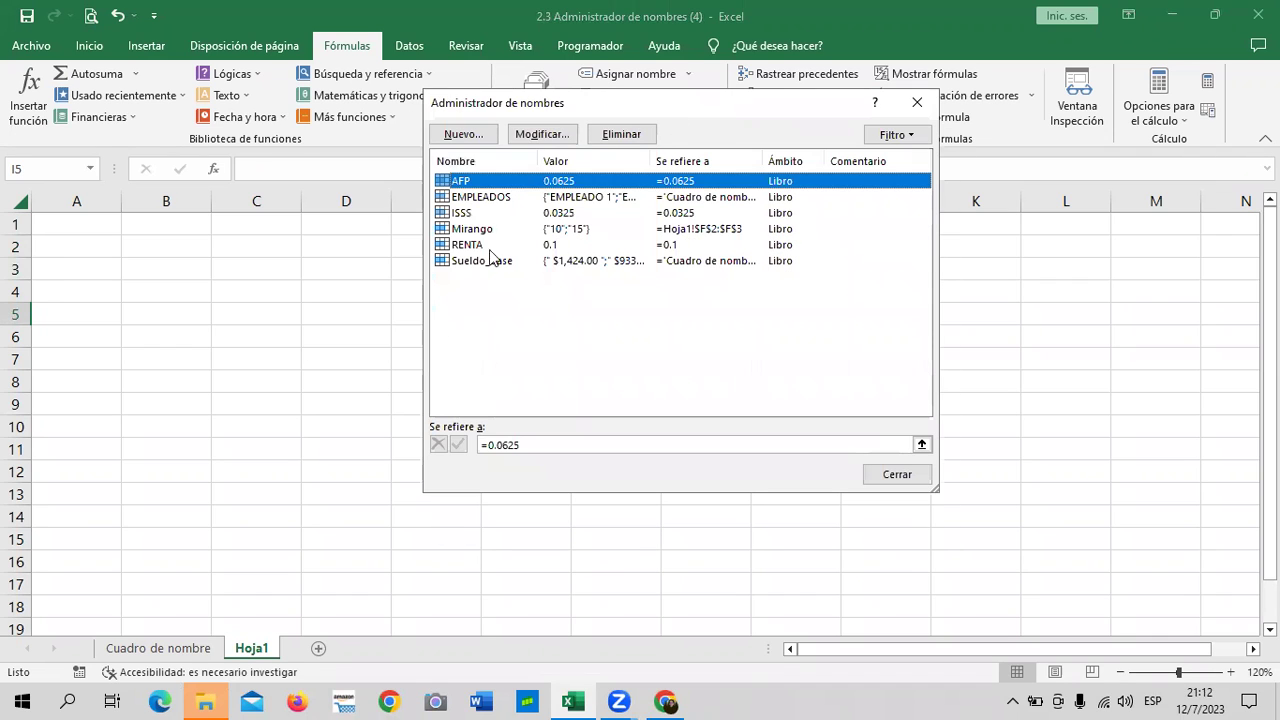
pyautogui.click(472, 233)
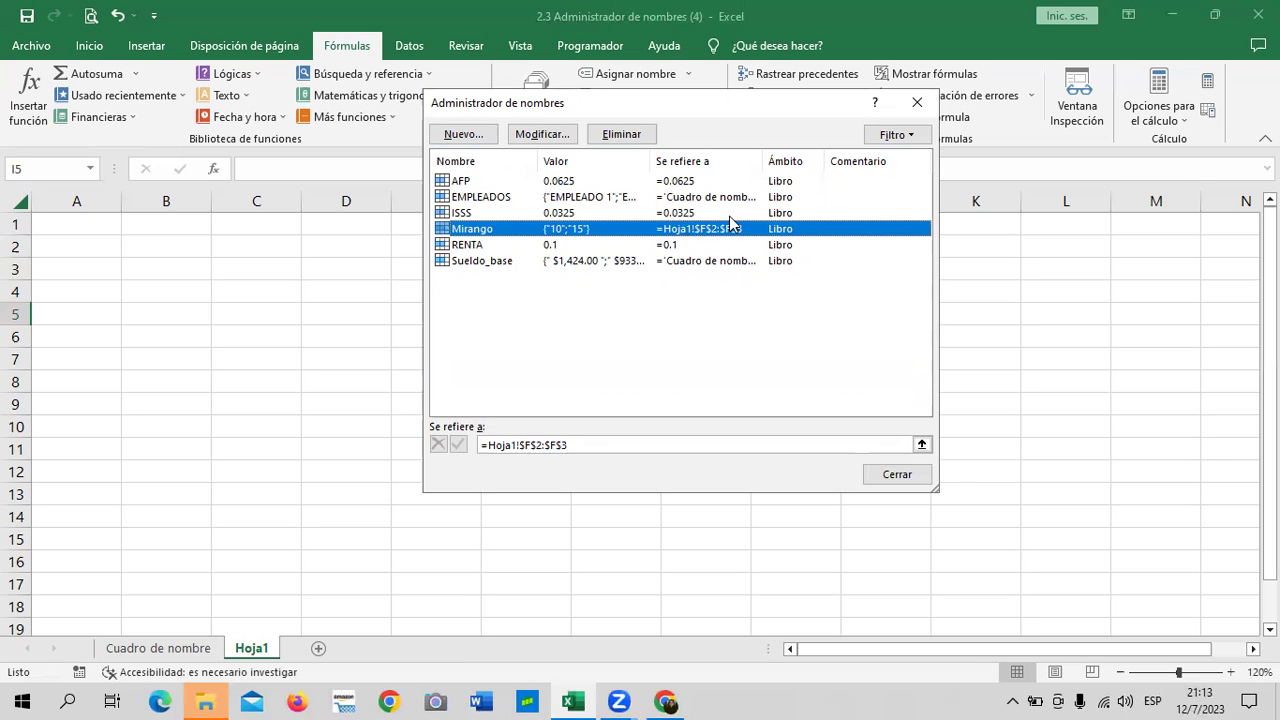
pyautogui.click(469, 183)
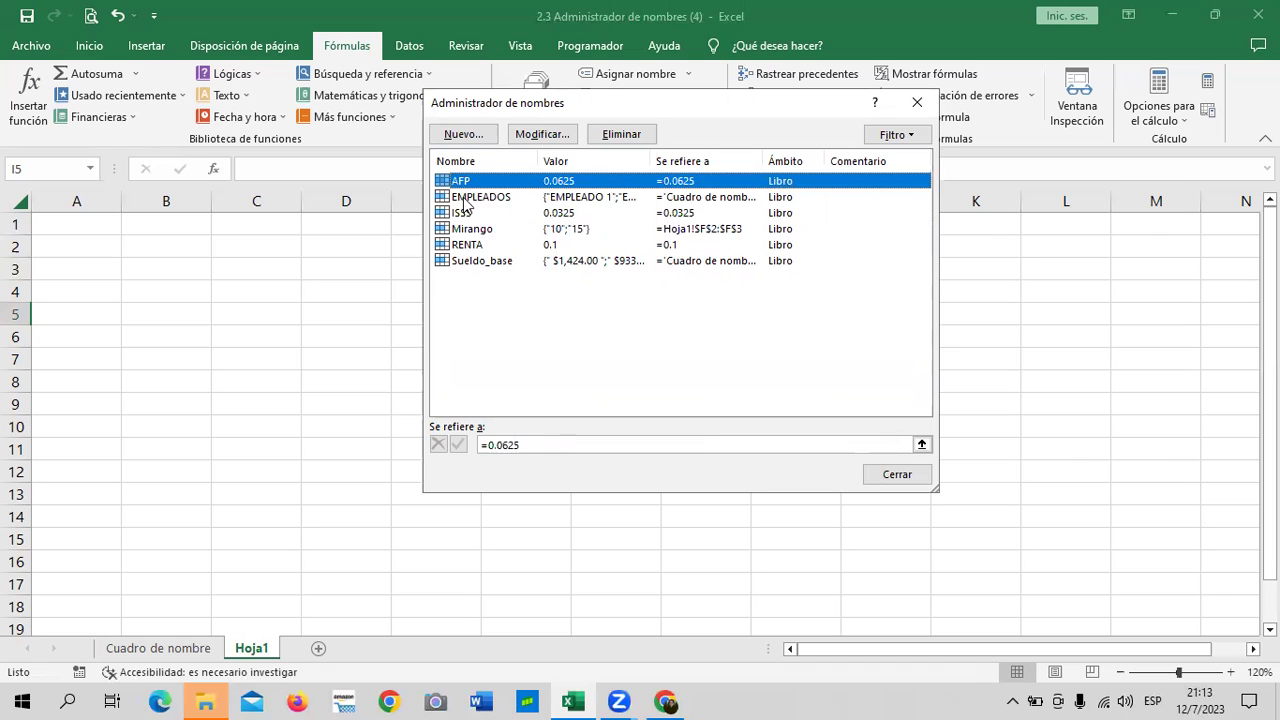
pyautogui.click(464, 199)
pyautogui.click(464, 214)
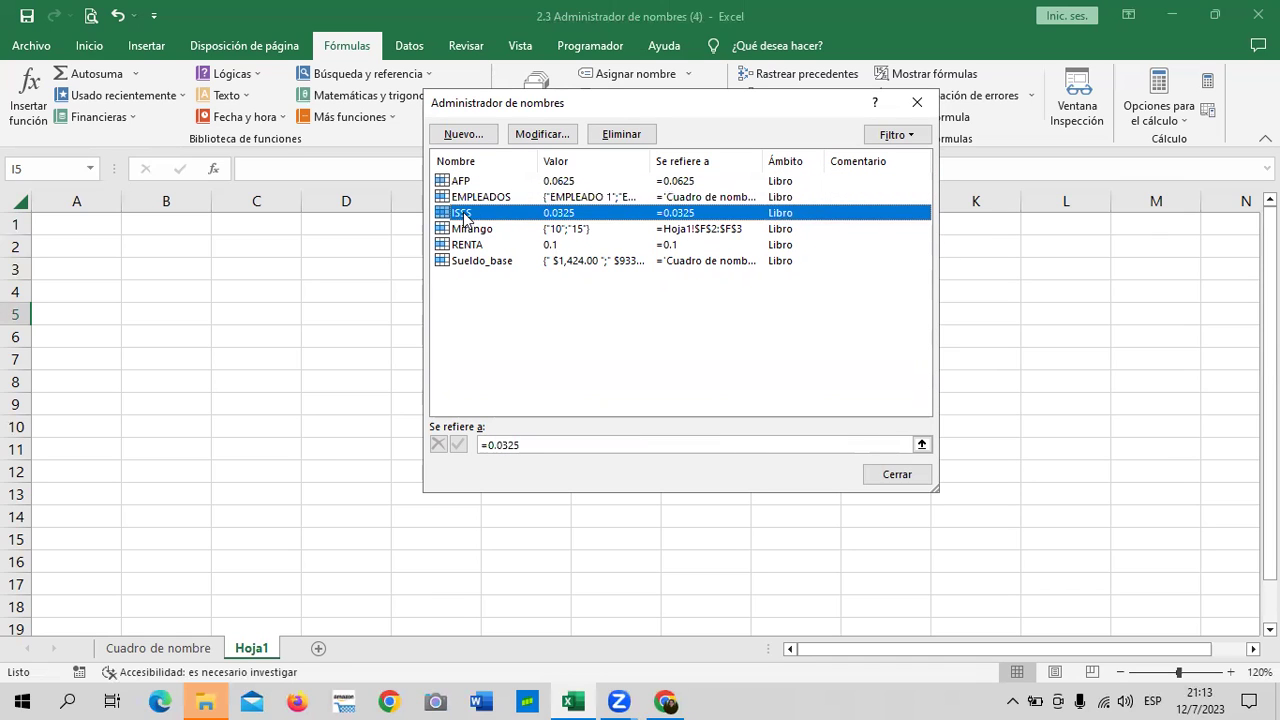
pyautogui.click(488, 262)
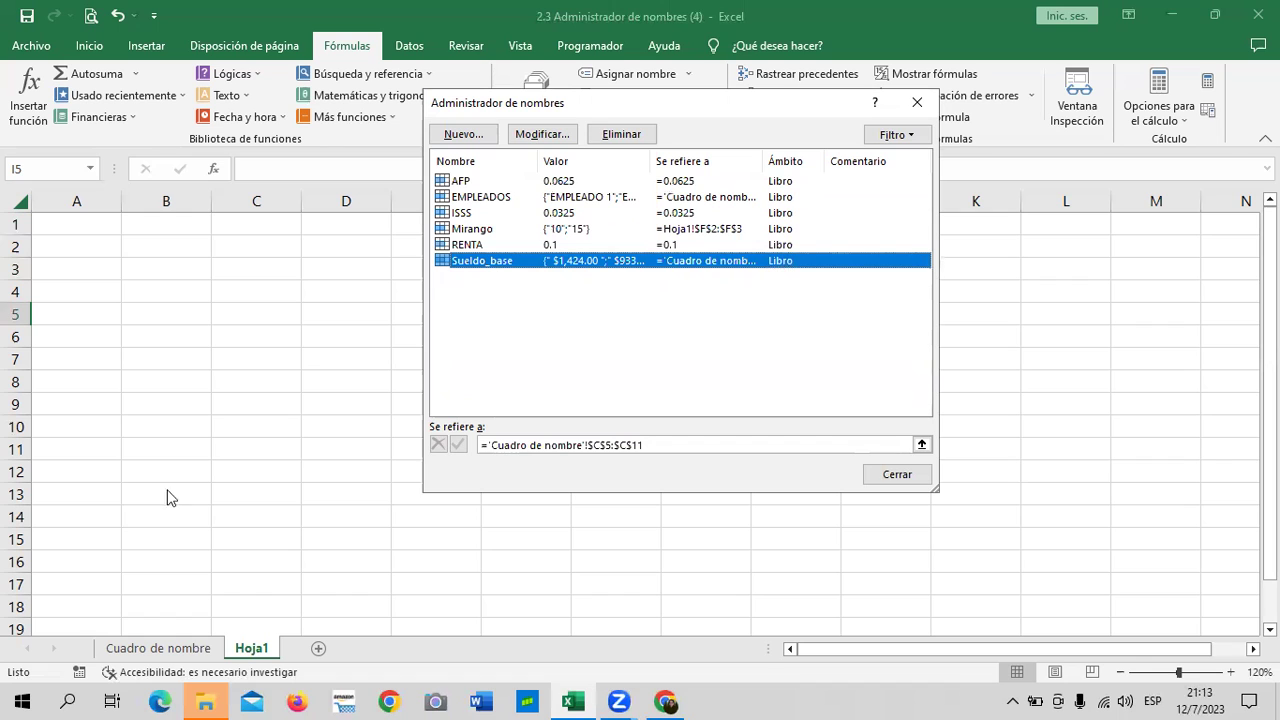
# Go back to the Cuadro de nombre sheet and bring up the defined names list again
pyautogui.click(915, 476)
pyautogui.click(148, 650)
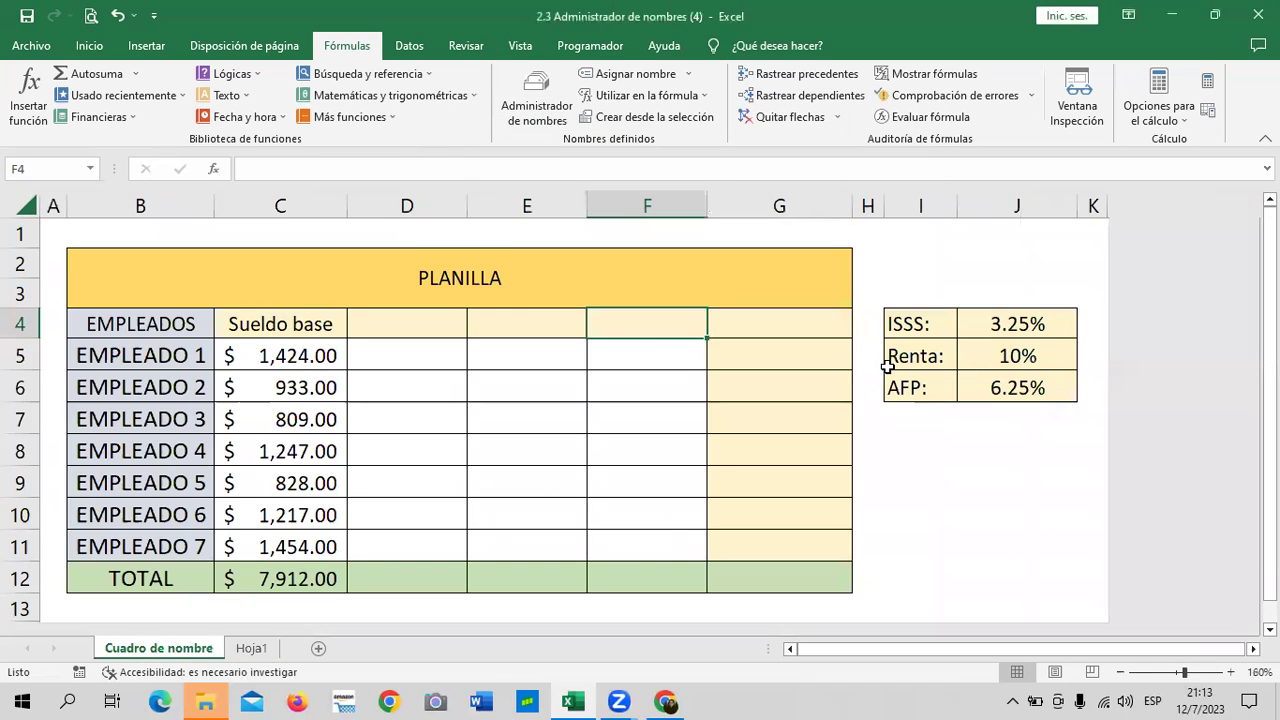
pyautogui.click(540, 100)
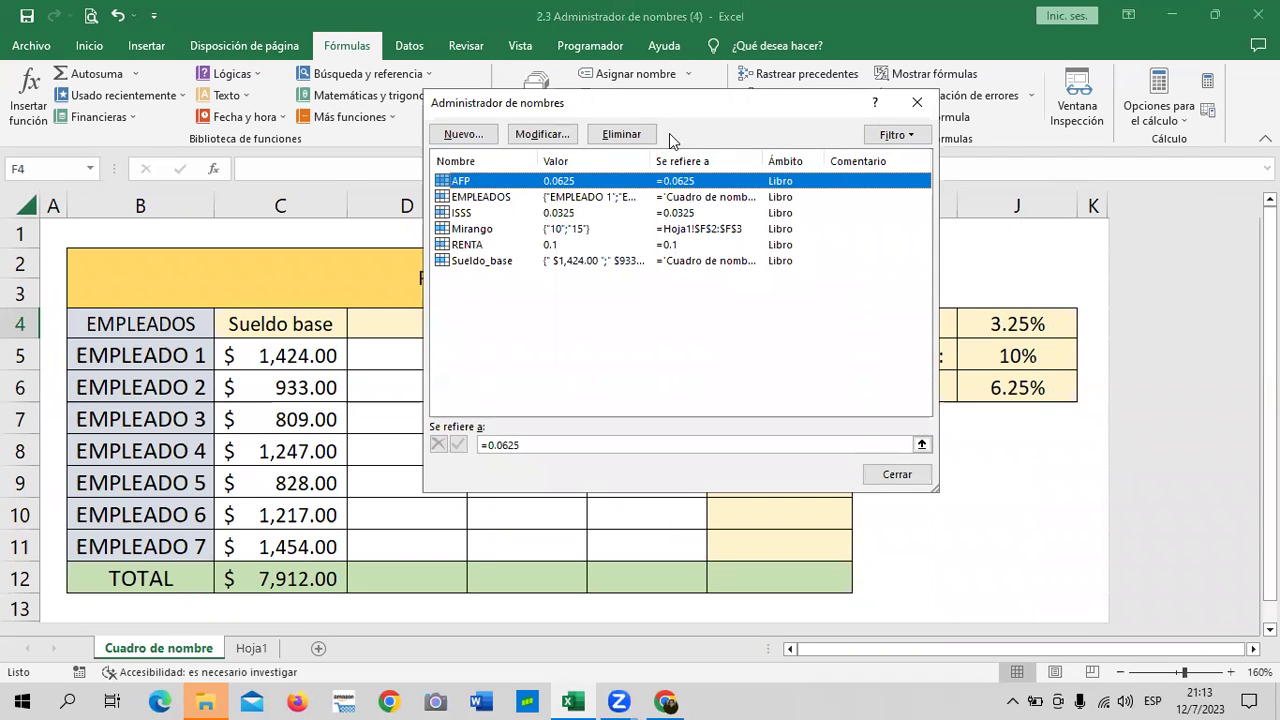
# Delete the AFP, EMPLEADOS and ISSS defined names
pyautogui.click(621, 134)
pyautogui.click(600, 403)
pyautogui.click(478, 183)
pyautogui.click(621, 134)
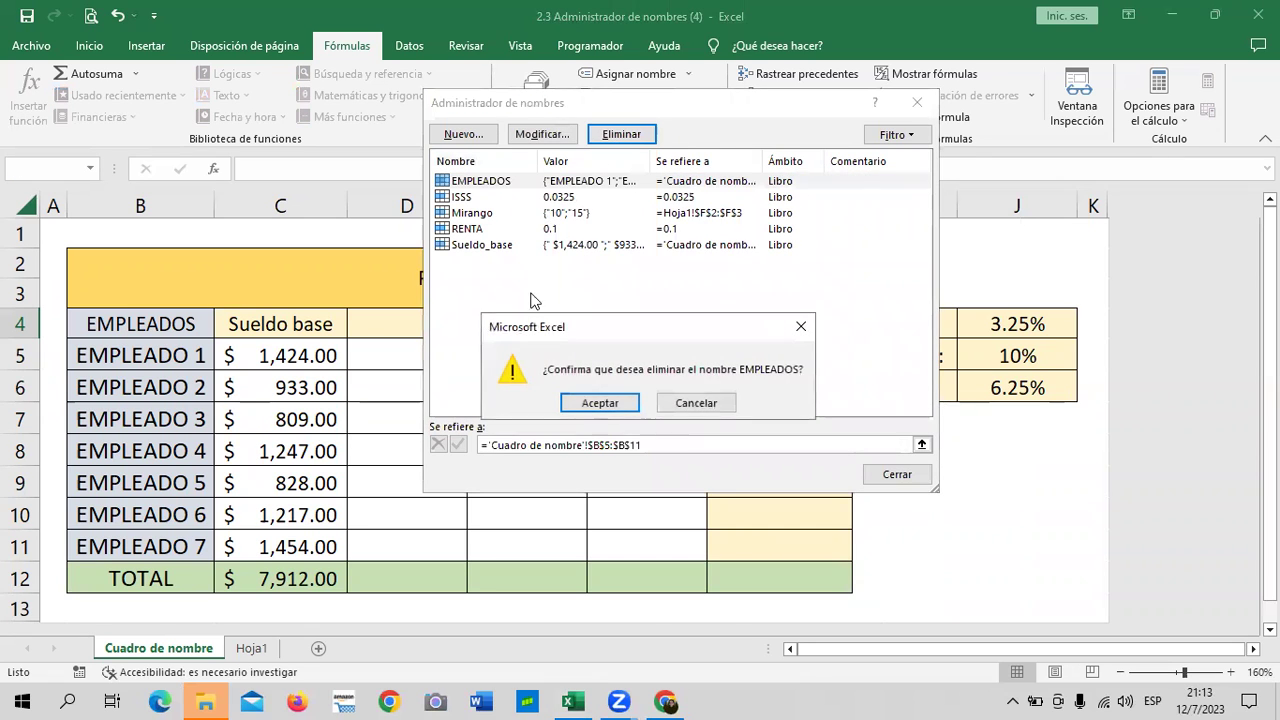
pyautogui.click(600, 403)
pyautogui.click(490, 185)
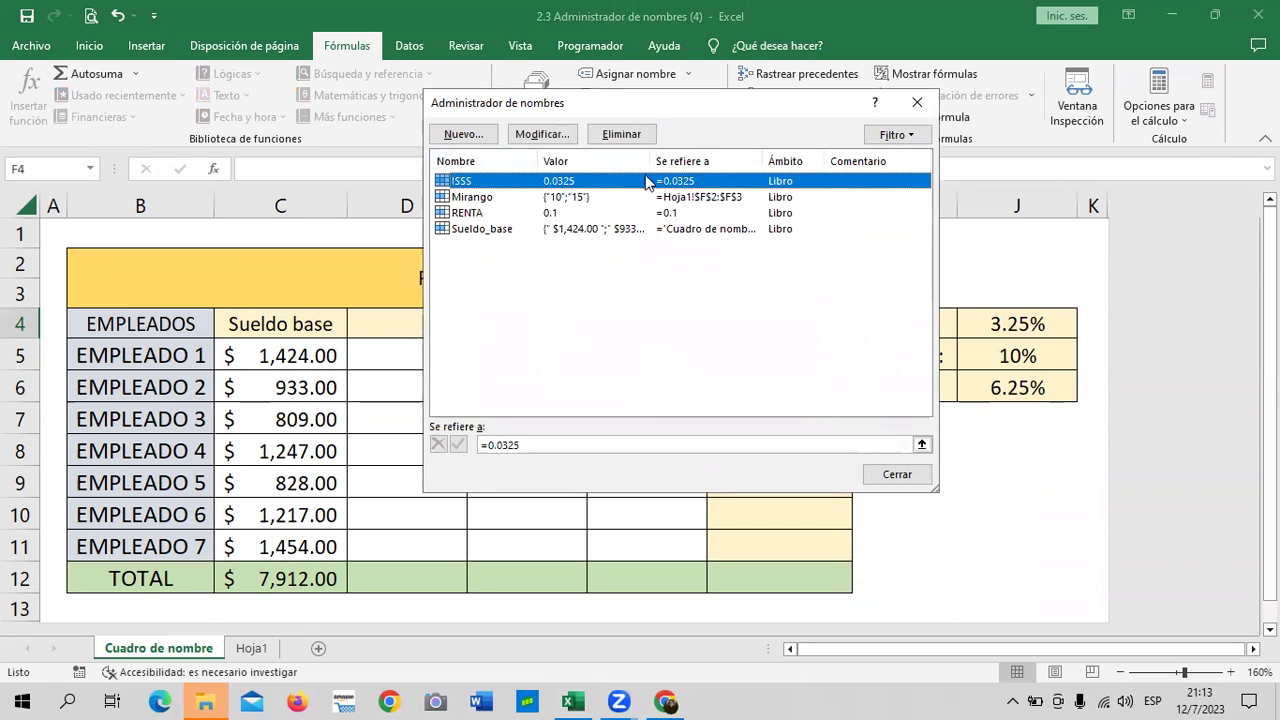
pyautogui.click(621, 134)
pyautogui.click(612, 403)
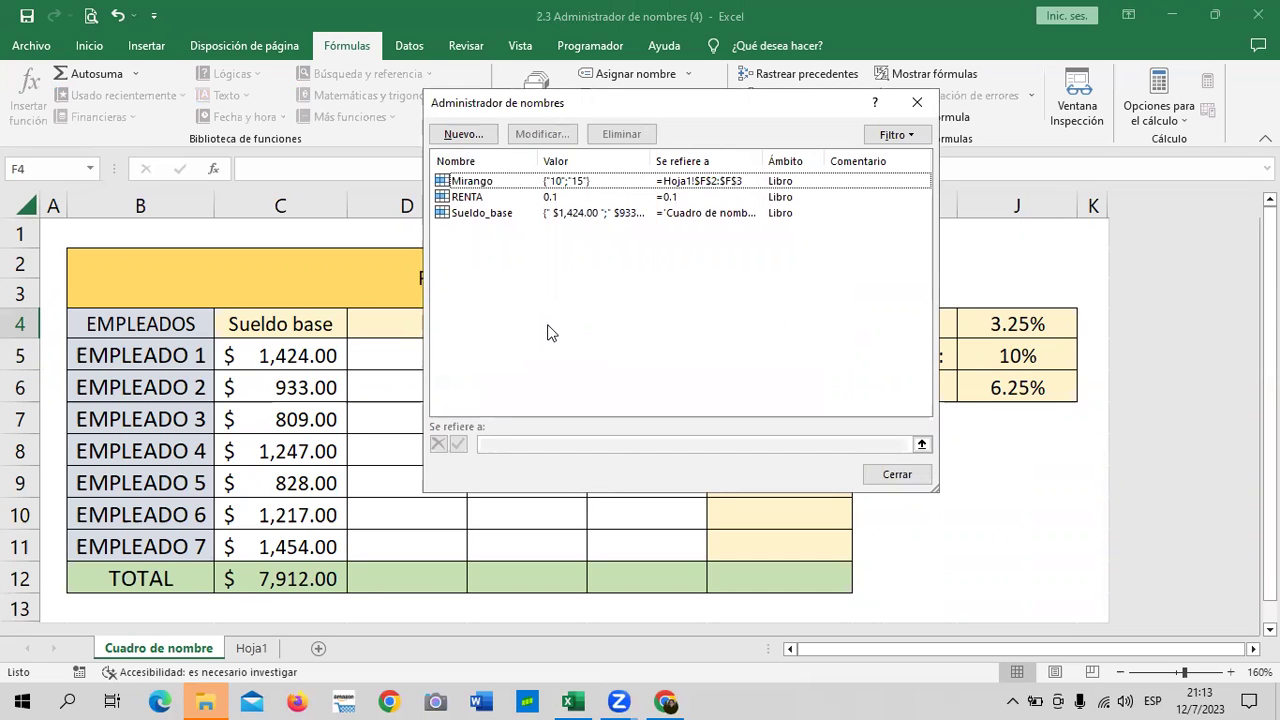
# Delete the remaining Sueldo_base, RENTA and Mirango names, leaving the list empty
pyautogui.click(550, 213)
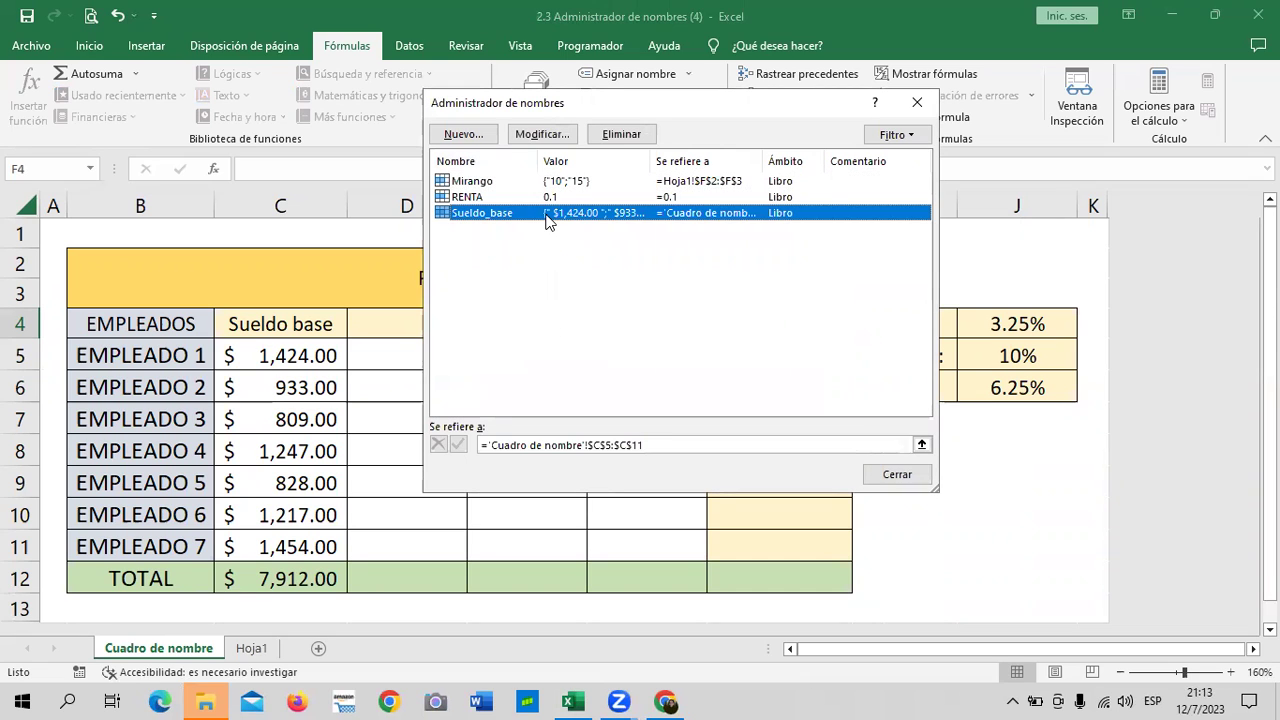
pyautogui.click(638, 134)
pyautogui.click(618, 397)
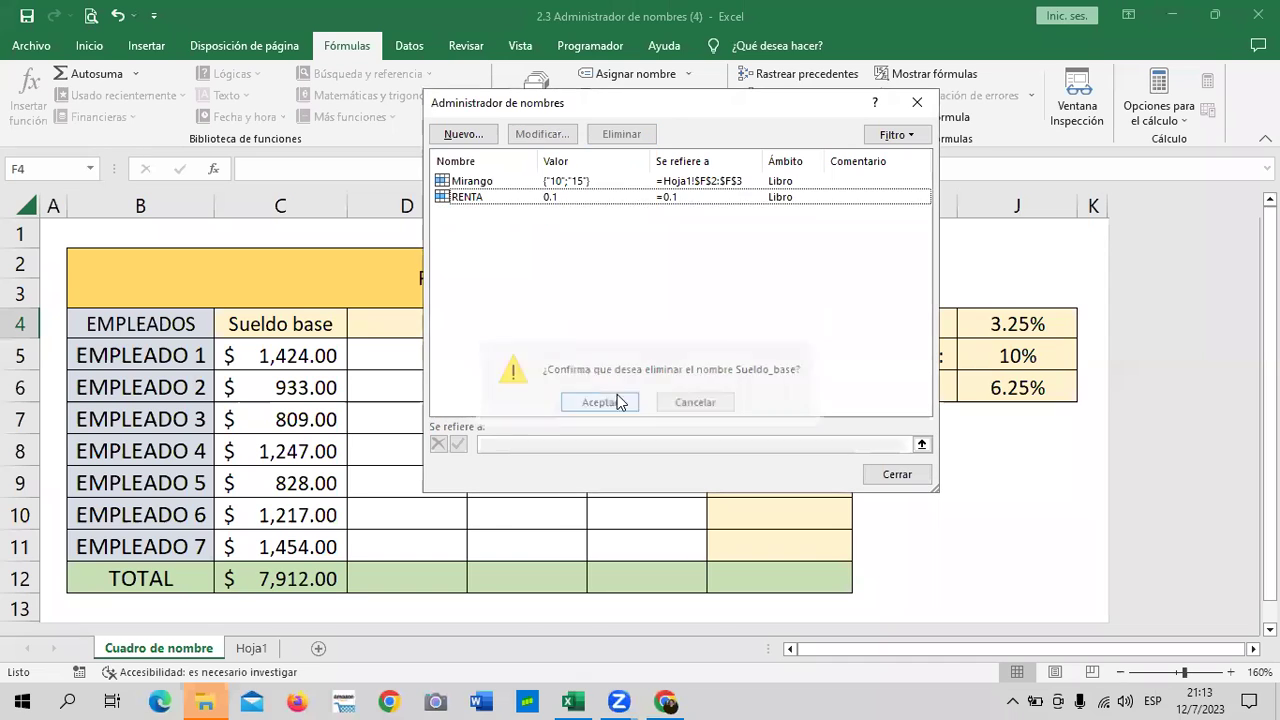
pyautogui.click(549, 198)
pyautogui.click(616, 134)
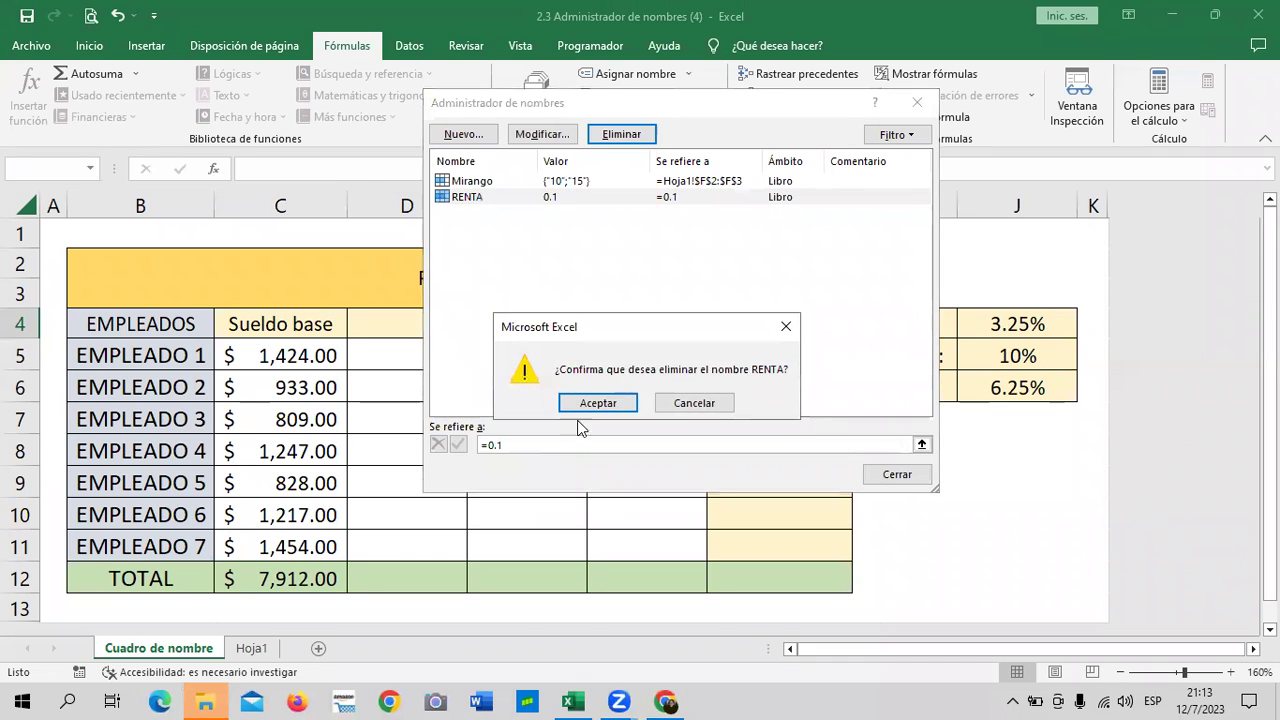
pyautogui.click(600, 404)
pyautogui.click(588, 183)
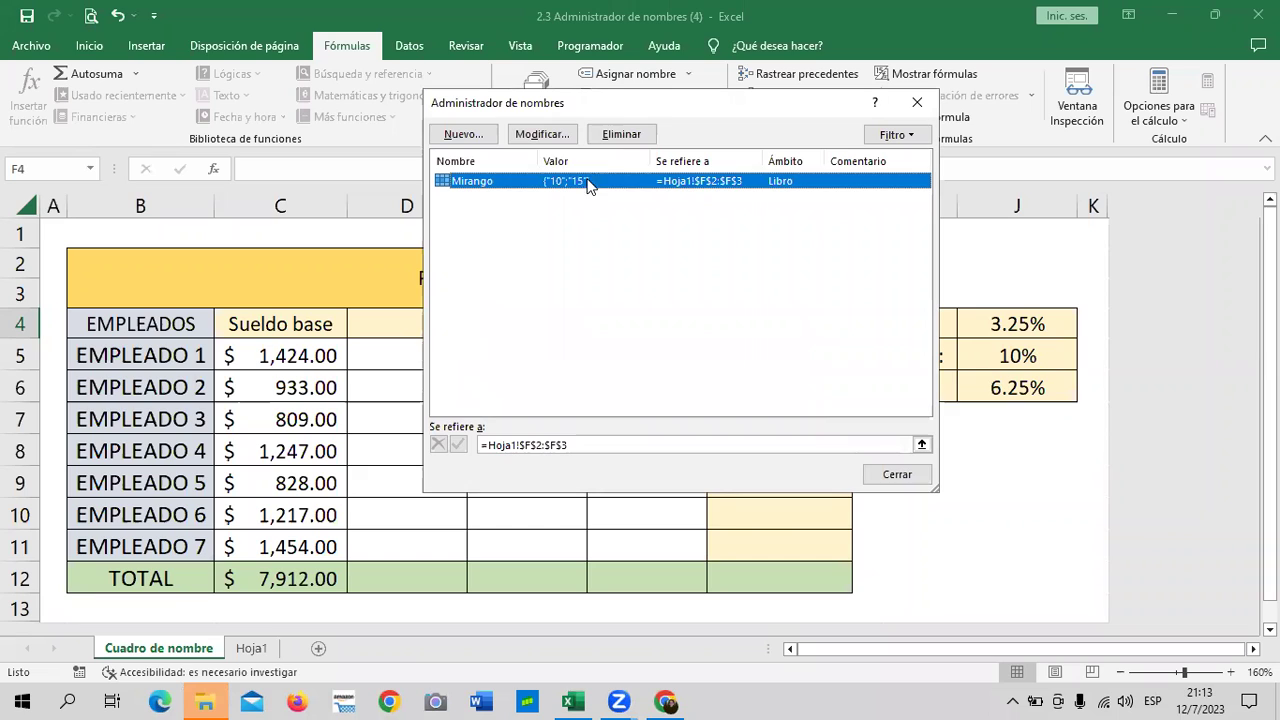
pyautogui.click(628, 134)
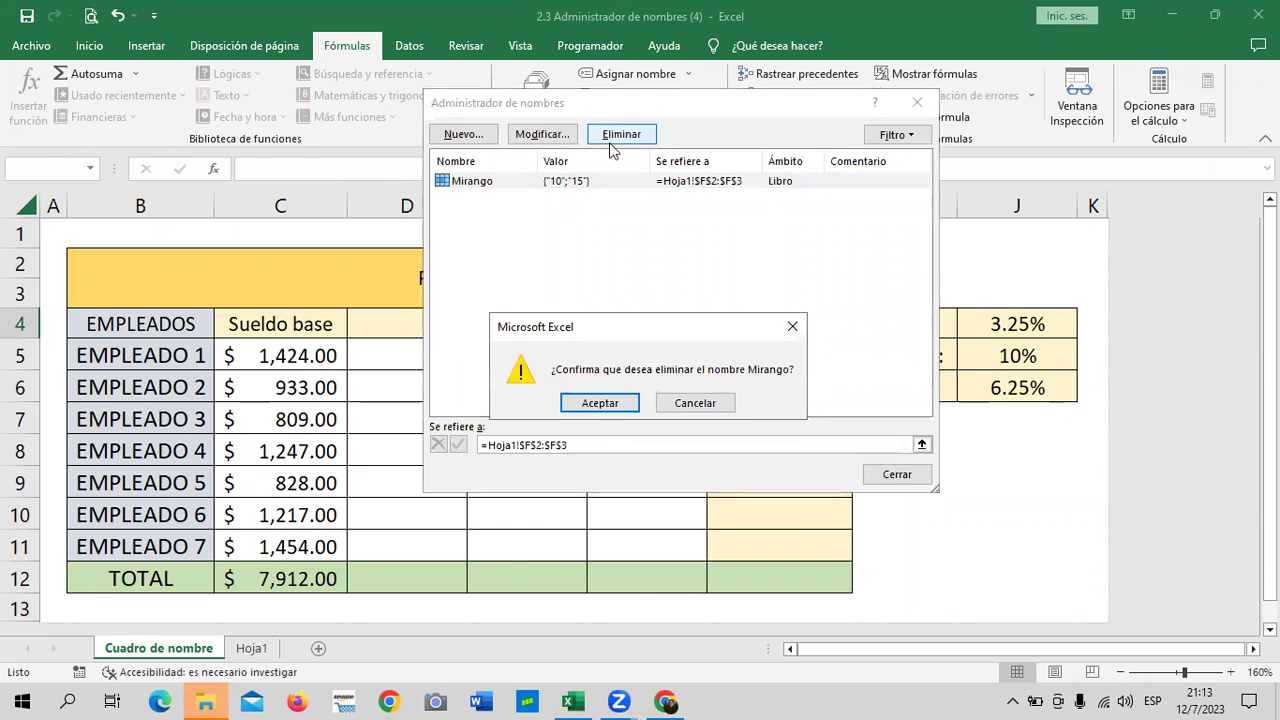
pyautogui.click(600, 403)
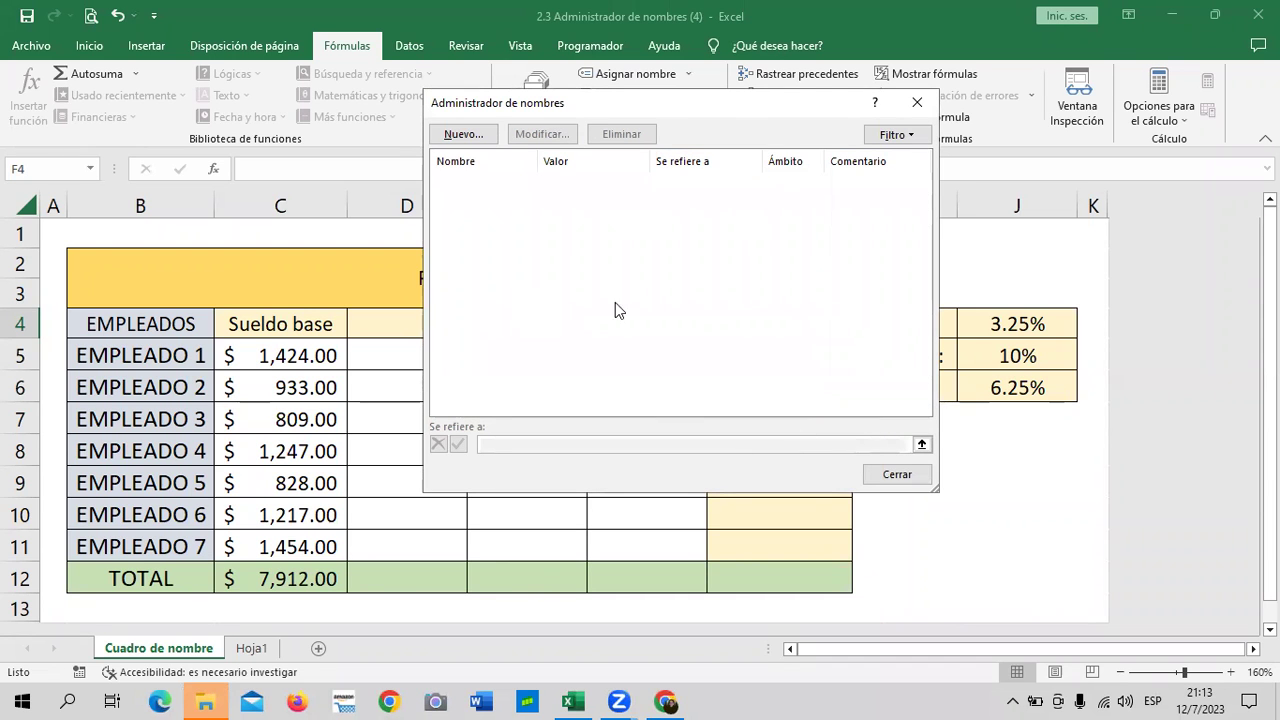
pyautogui.click(910, 478)
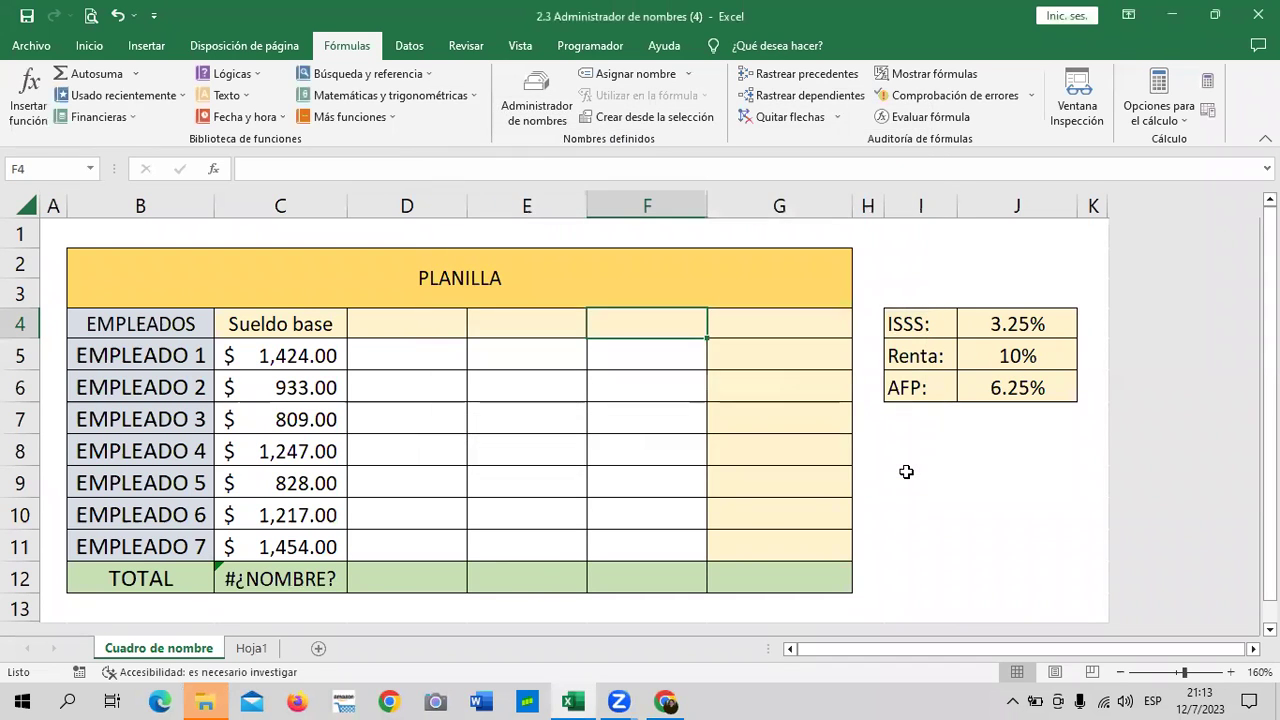
# Check the broken =SUMA(Sueldo_base) in C12 against C5:C11, then delete it
pyautogui.click(285, 579)
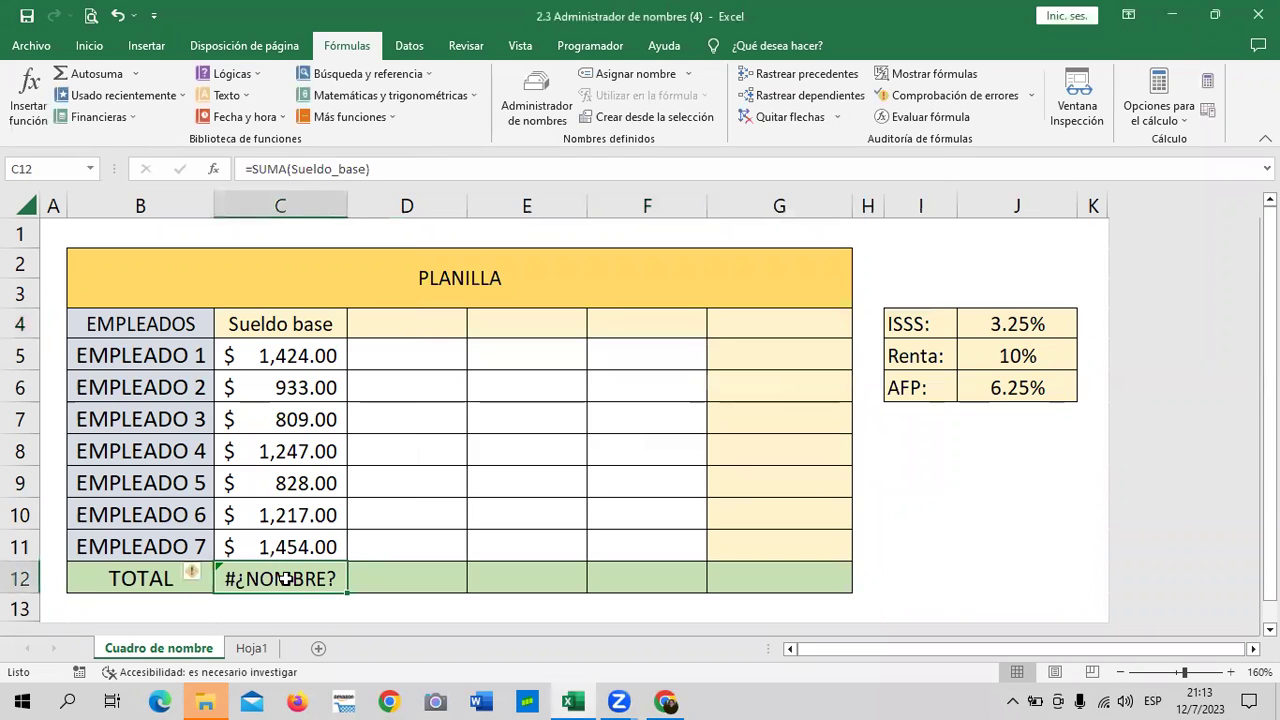
pyautogui.click(440, 558)
pyautogui.click(292, 582)
pyautogui.moveTo(305, 352); pyautogui.dragTo(333, 551)
pyautogui.click(362, 576)
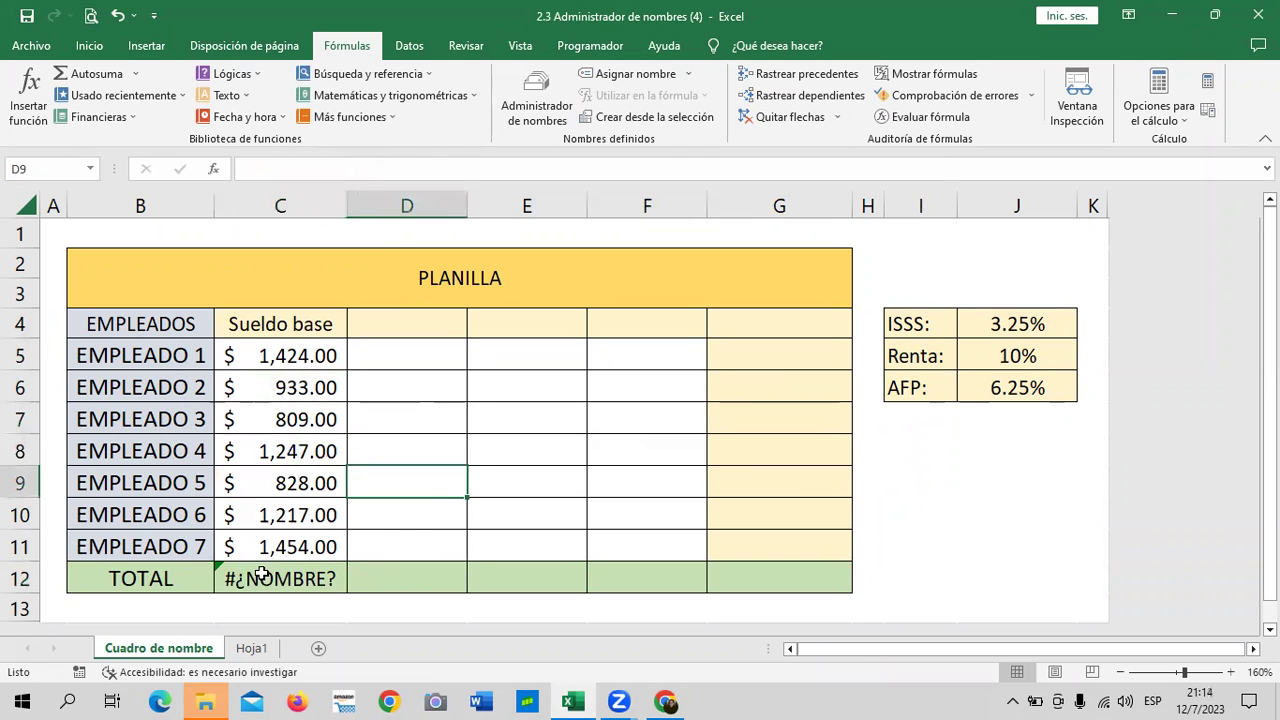
pyautogui.click(265, 576)
pyautogui.press('Delete')
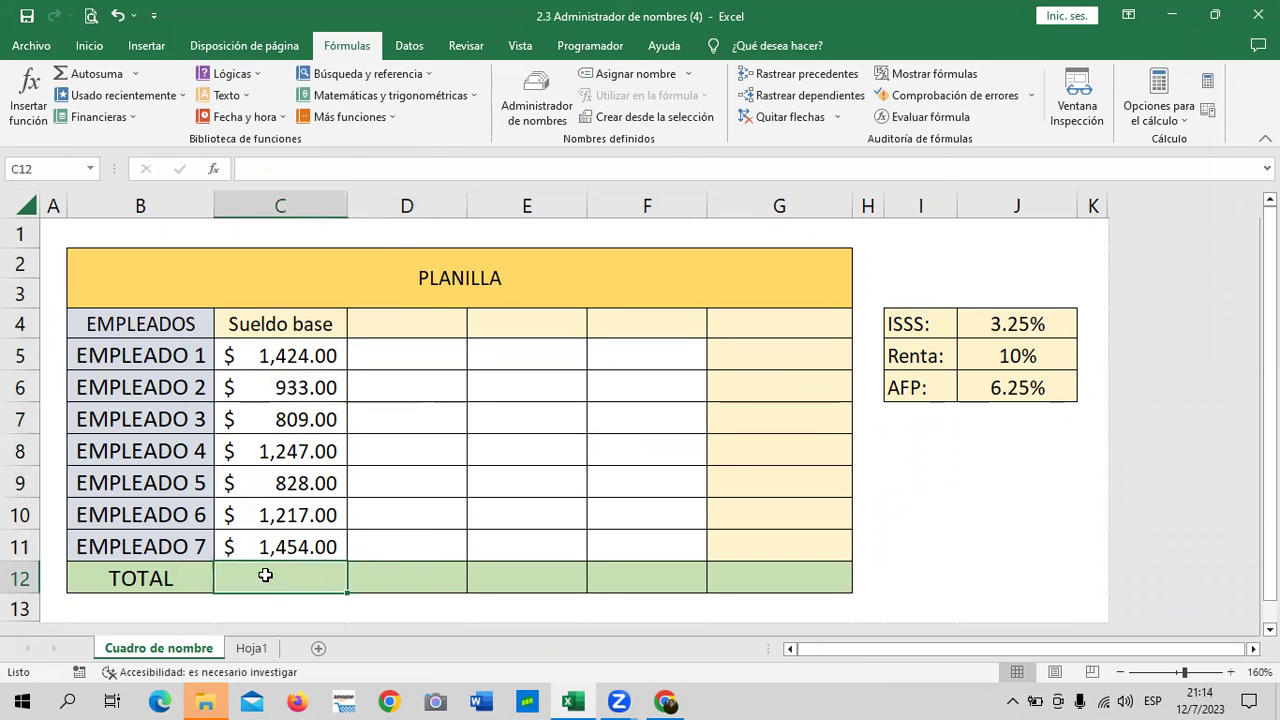
pyautogui.click(676, 378)
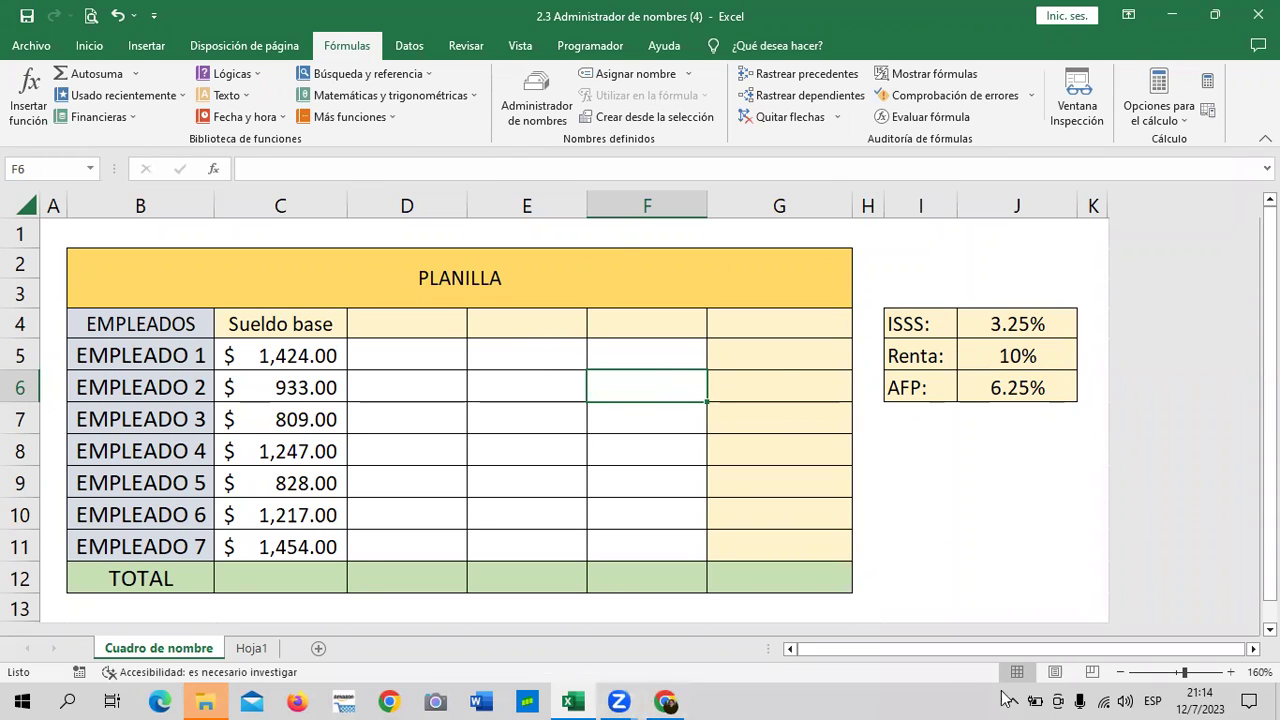
pyautogui.moveTo(1036, 697)
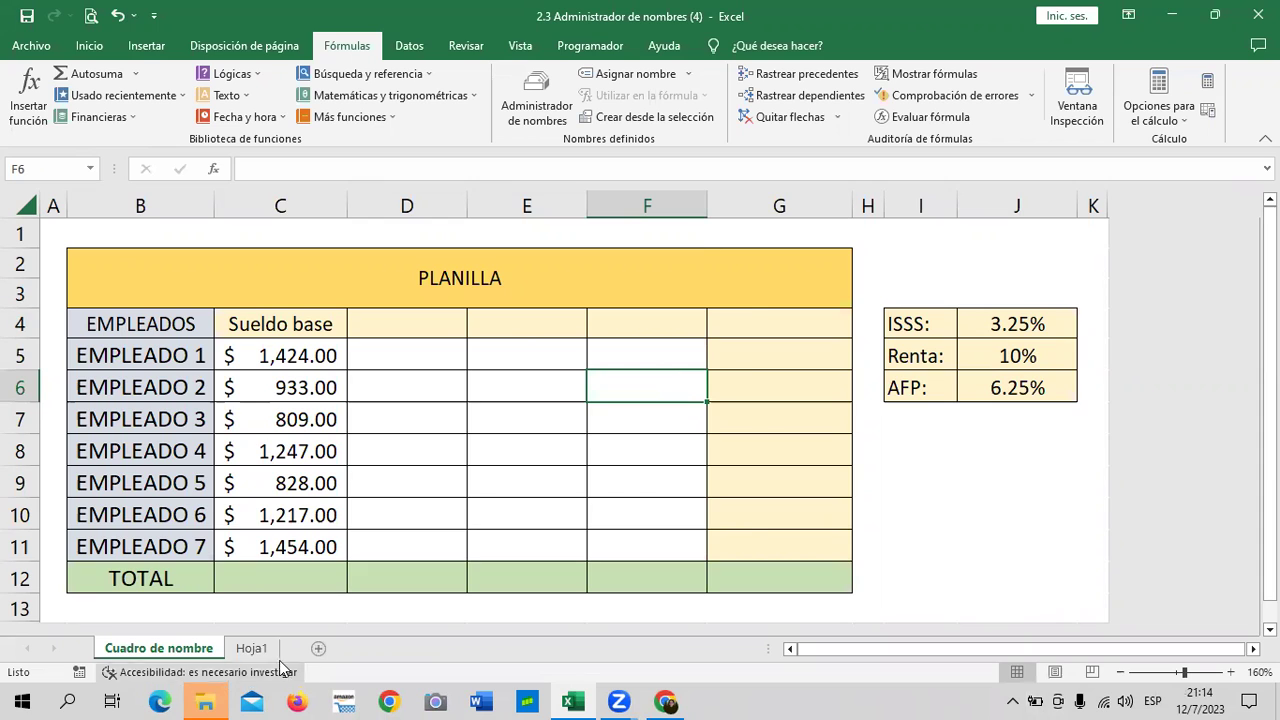
# On Hoja1, clear the values 10 and 15 from F2:F3
pyautogui.click(255, 649)
pyautogui.moveTo(543, 247); pyautogui.dragTo(539, 266)
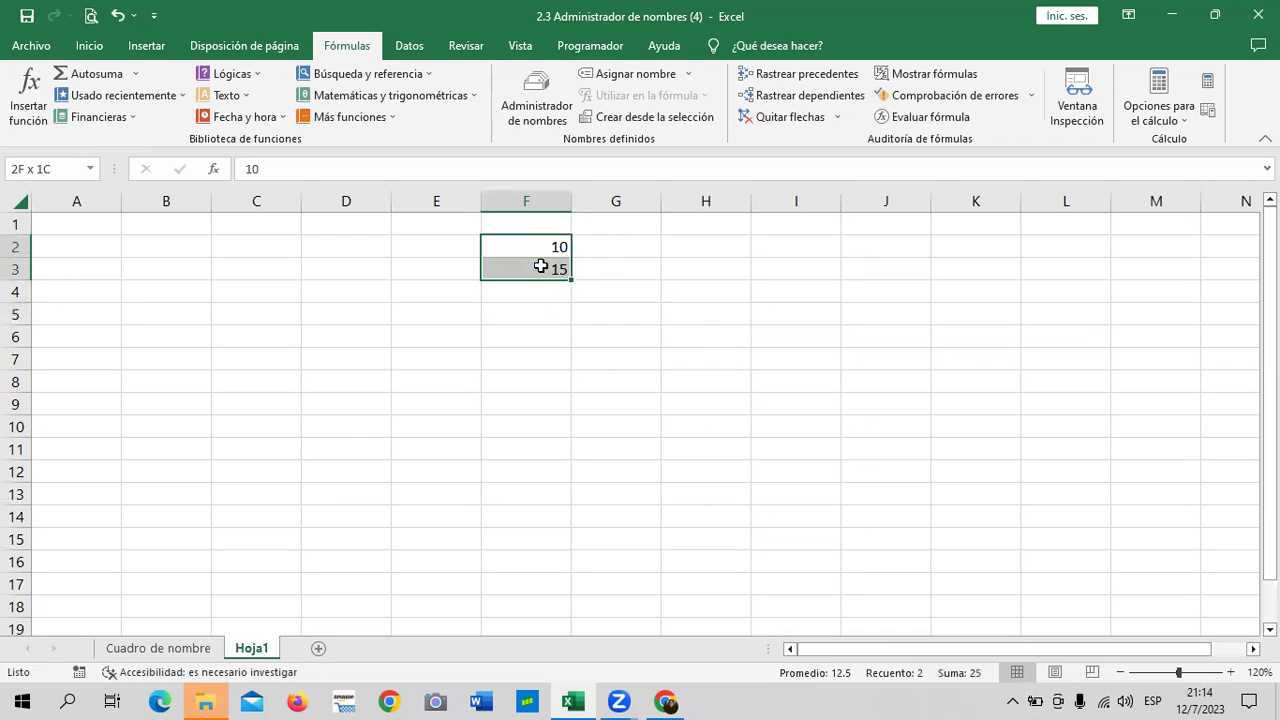
pyautogui.press('Delete')
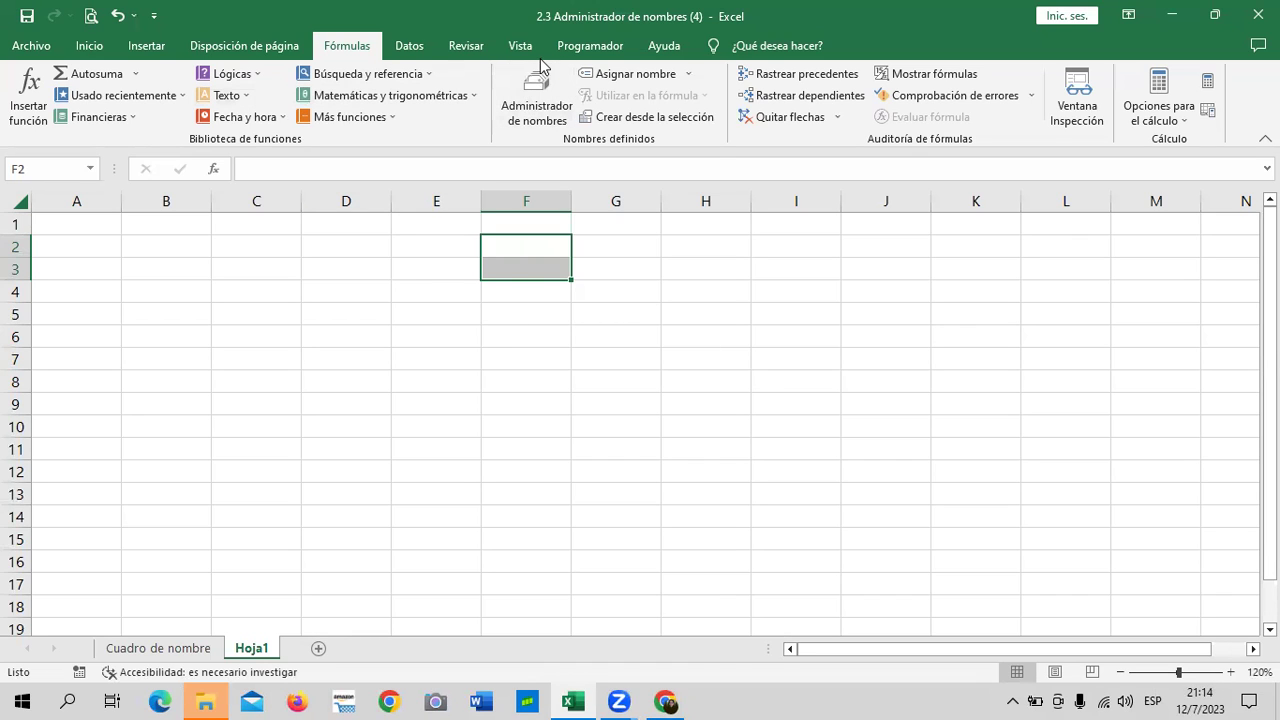
pyautogui.click(228, 255)
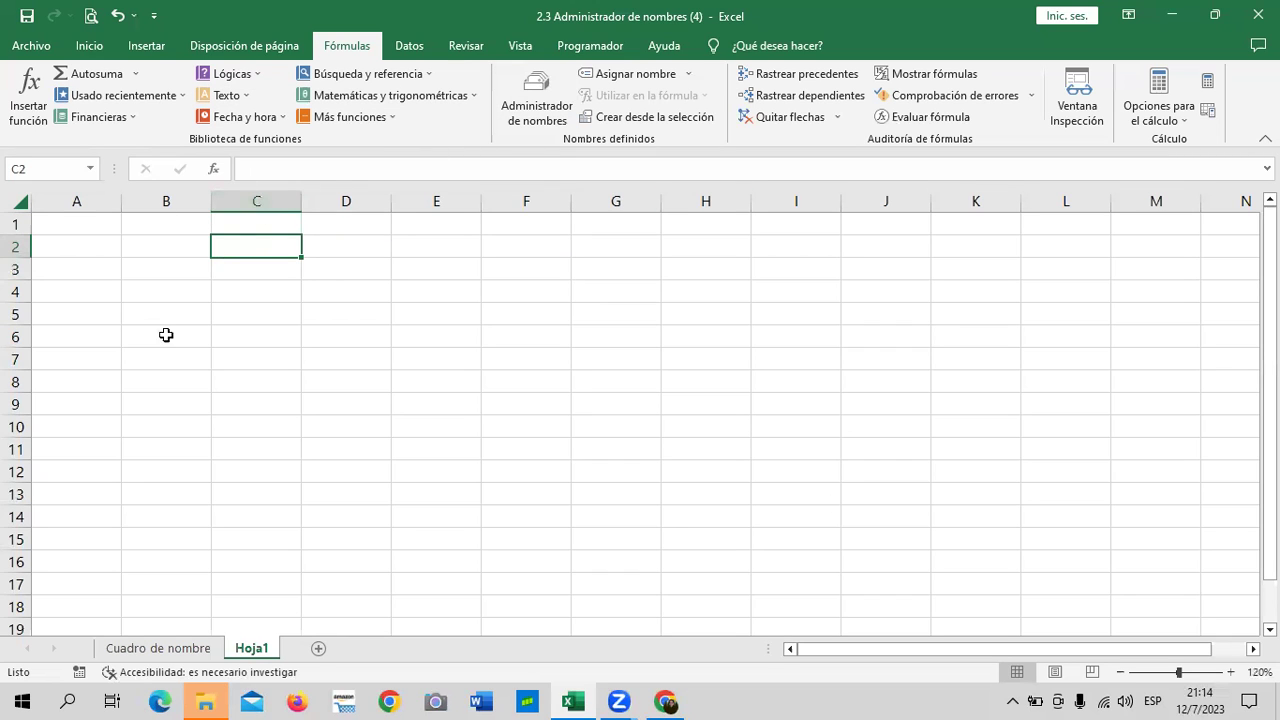
# Enter the headers NOMBRES, ENERO, FEBRERO and TOTAL across C4:F4
pyautogui.click(260, 292)
pyautogui.write('nom')
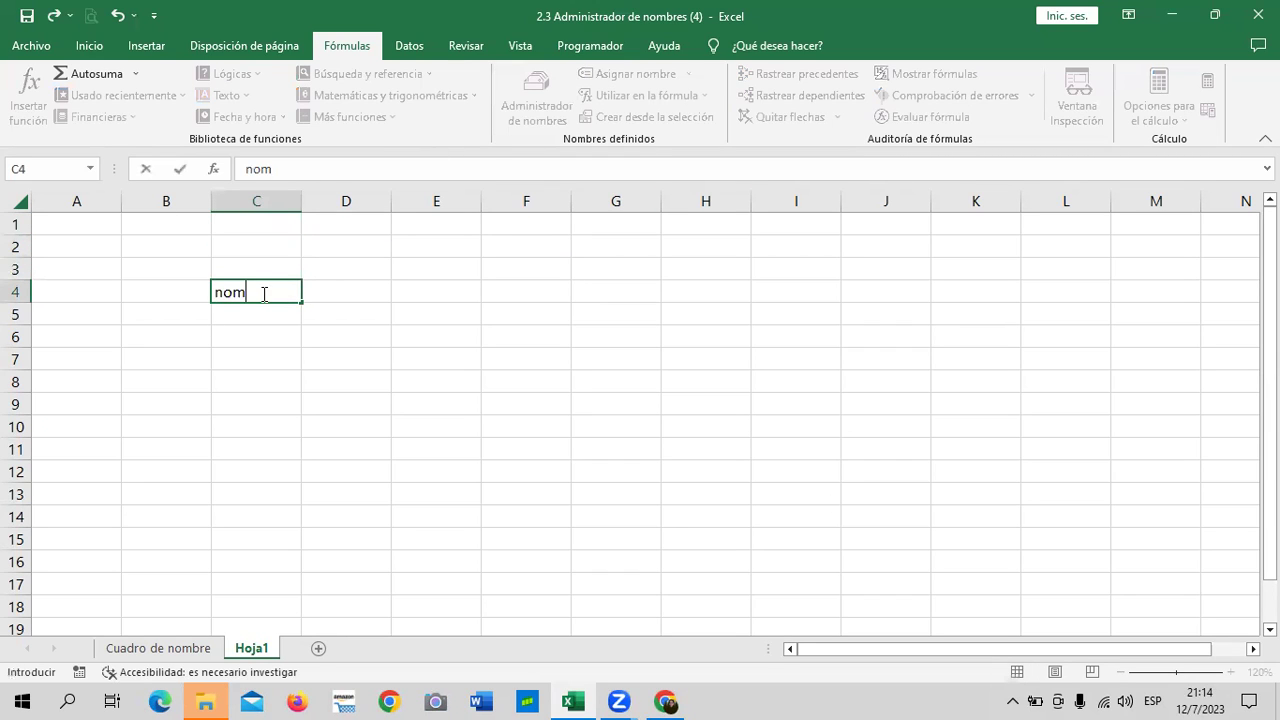
pyautogui.press('capslock')
pyautogui.press('BackSpace')
pyautogui.press('BackSpace')
pyautogui.write('N')
pyautogui.write('OMBRES')
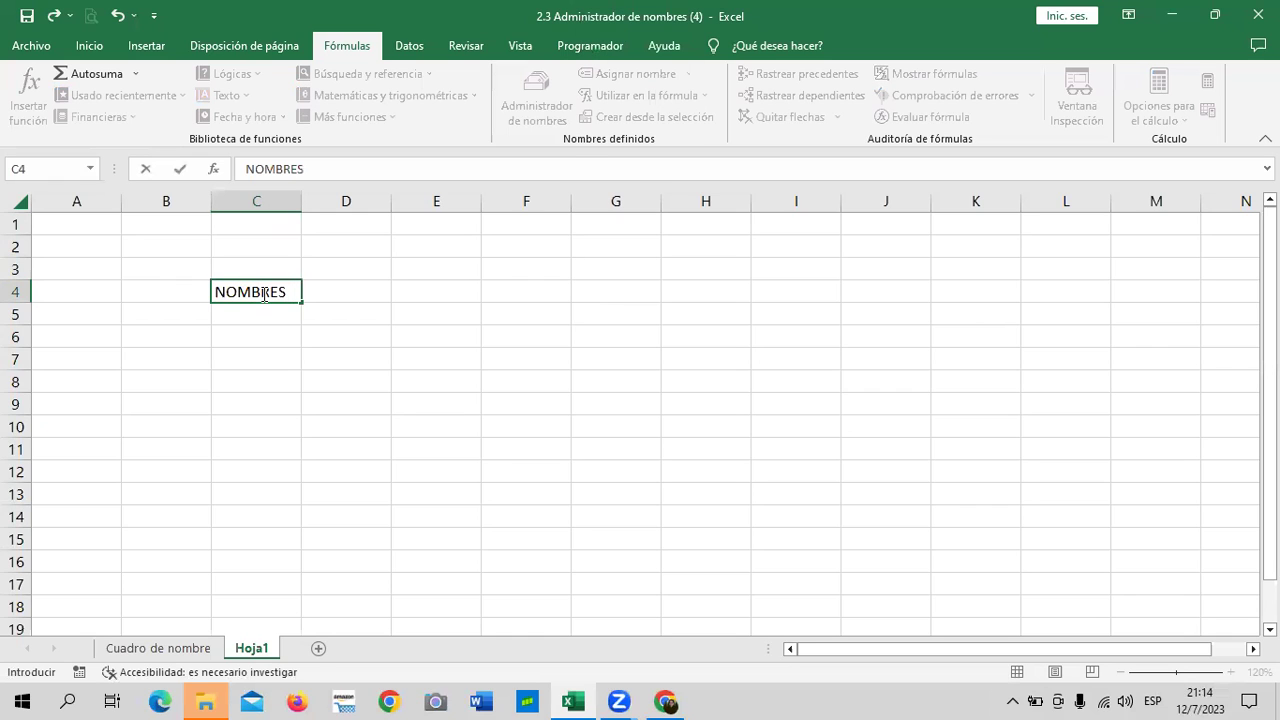
pyautogui.press('Tab')
pyautogui.write('ENERO')
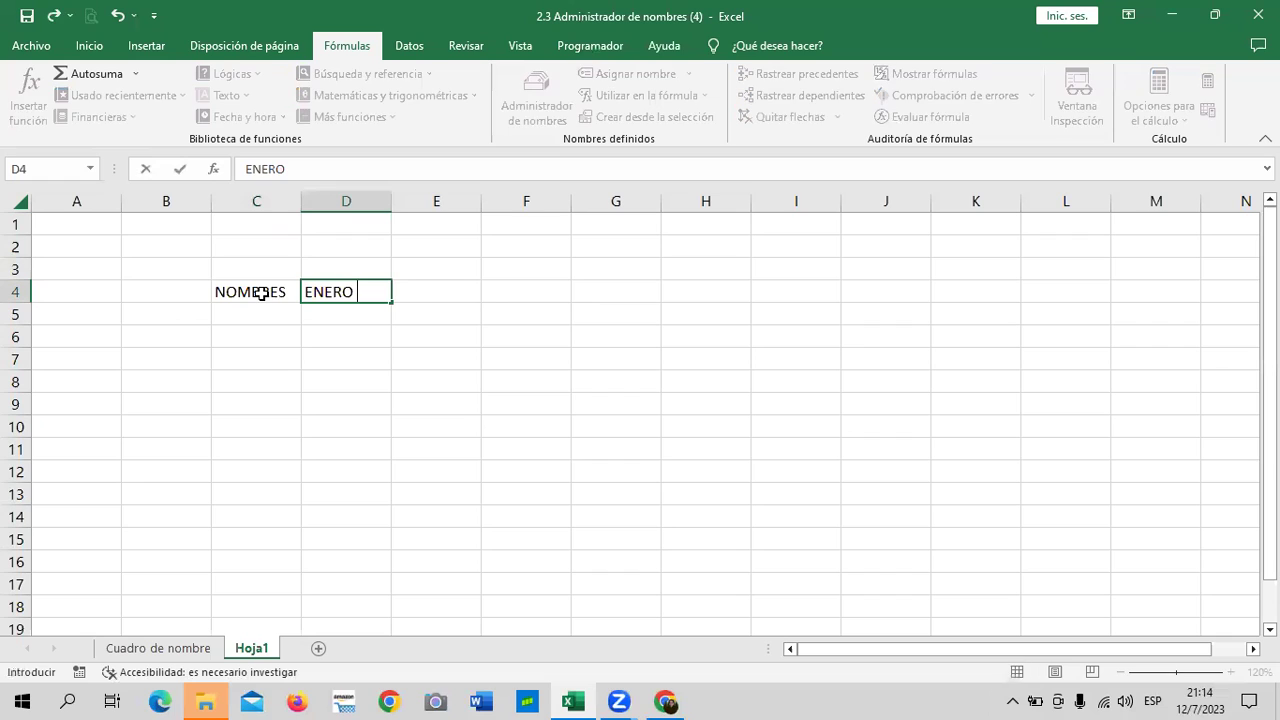
pyautogui.press('Tab')
pyautogui.write('FEBRERO')
pyautogui.press('Return')
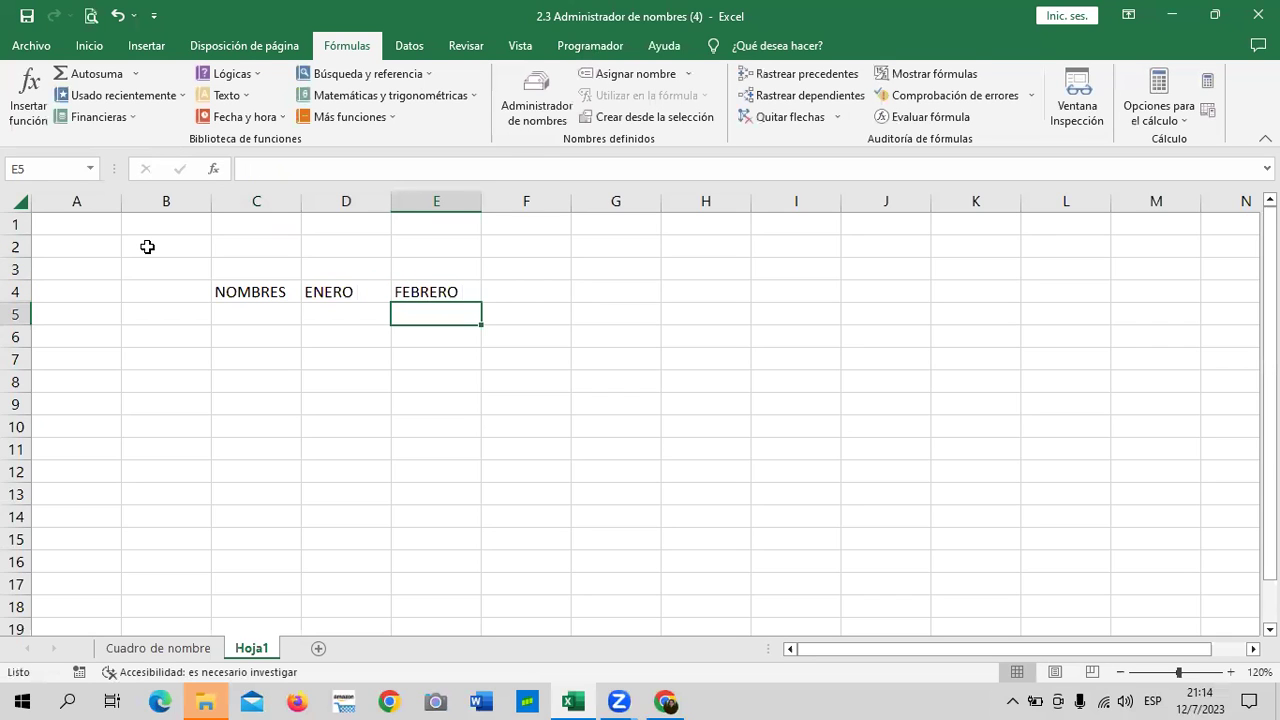
pyautogui.press('Up')
pyautogui.press('Right')
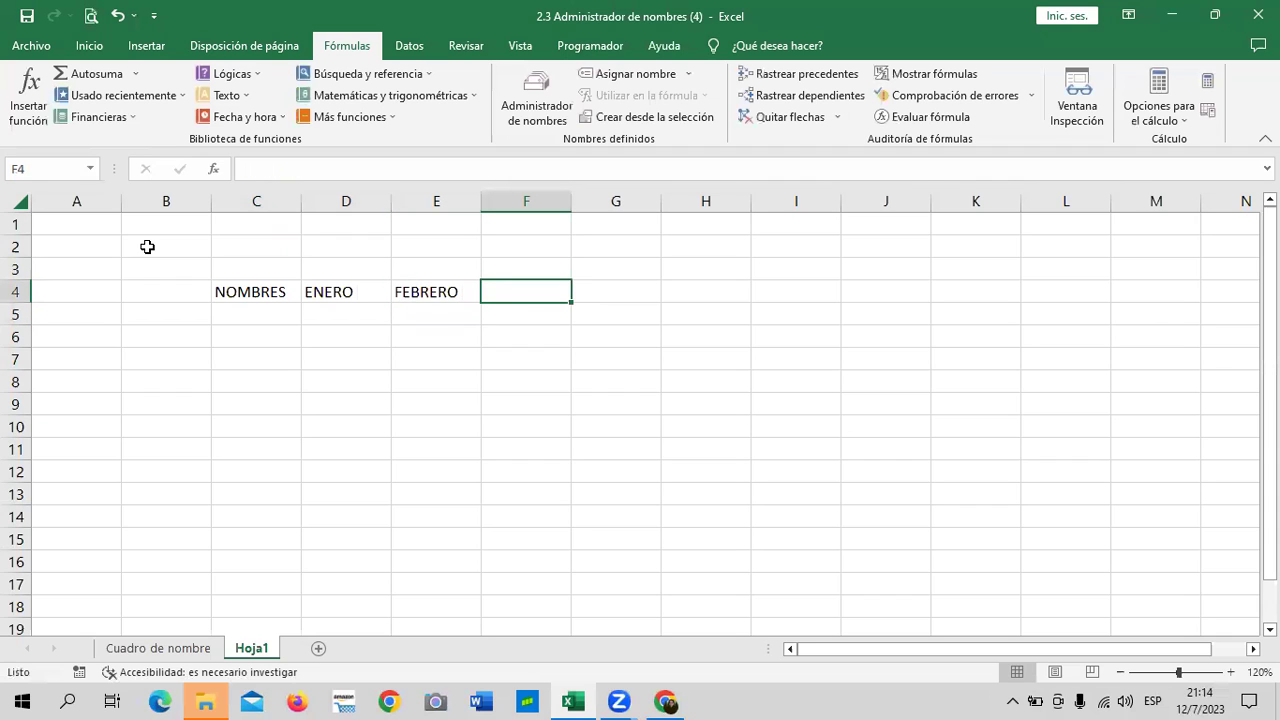
pyautogui.write('TOTAL')
pyautogui.press('Return')
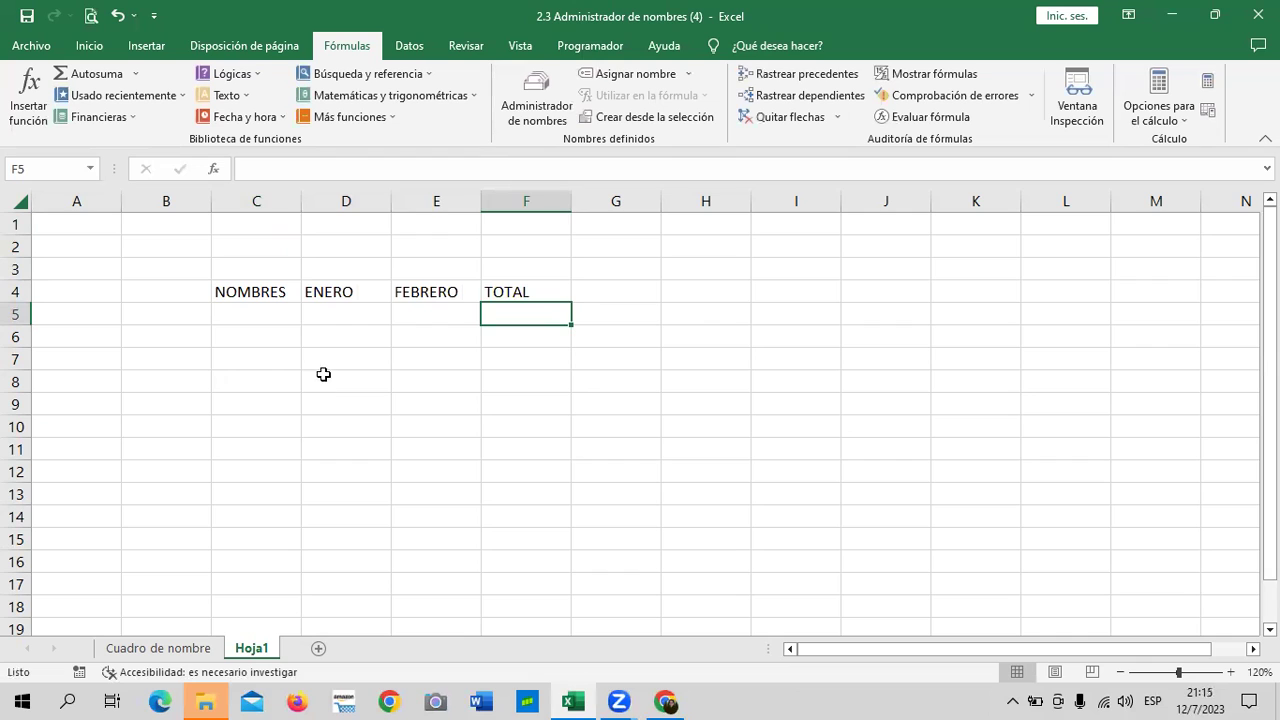
# List CARLOS, ESTEBAN, ANA, OMAR and JULIA in C5:C9 with TOTAL in C10
pyautogui.click(287, 313)
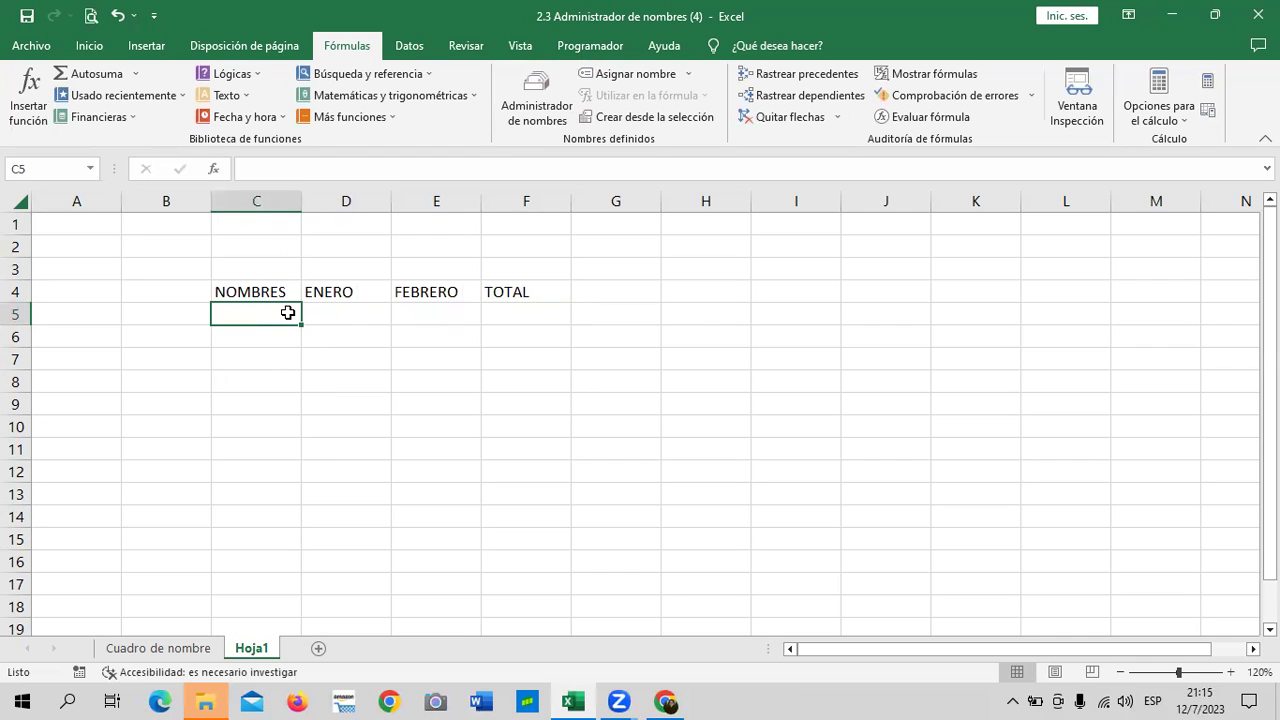
pyautogui.write('CARLOS')
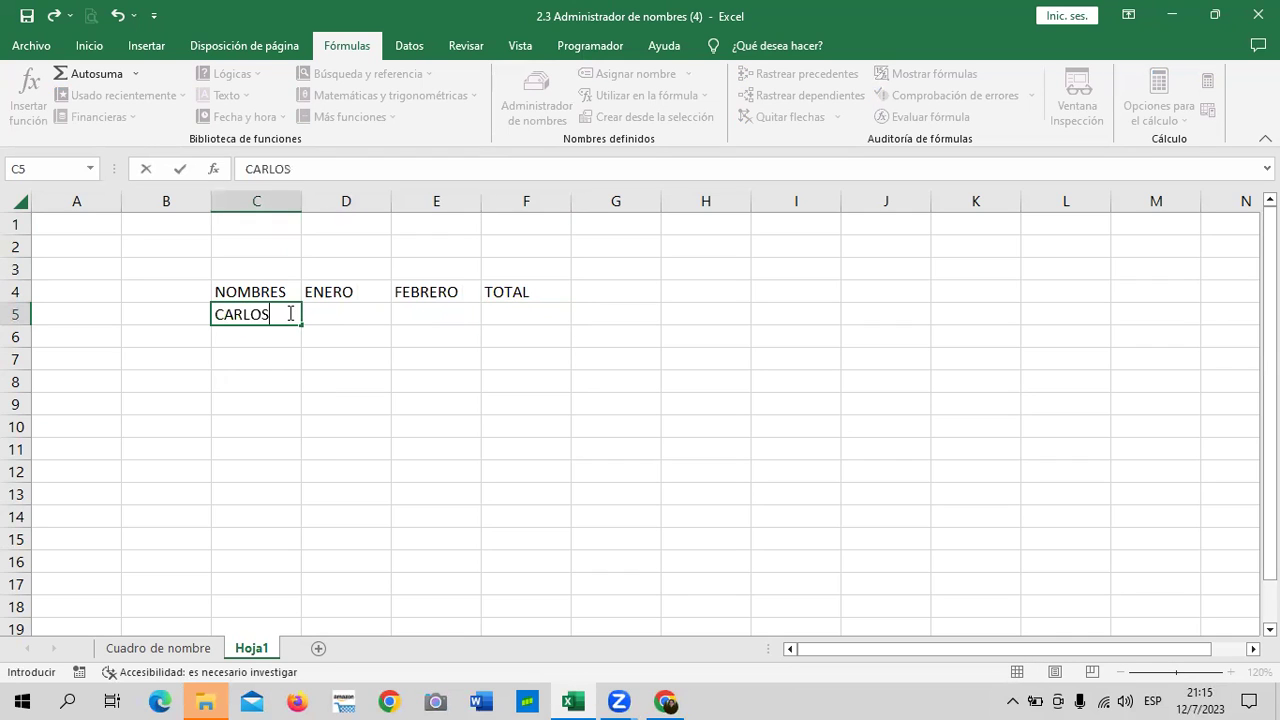
pyautogui.press('Return')
pyautogui.write('ES')
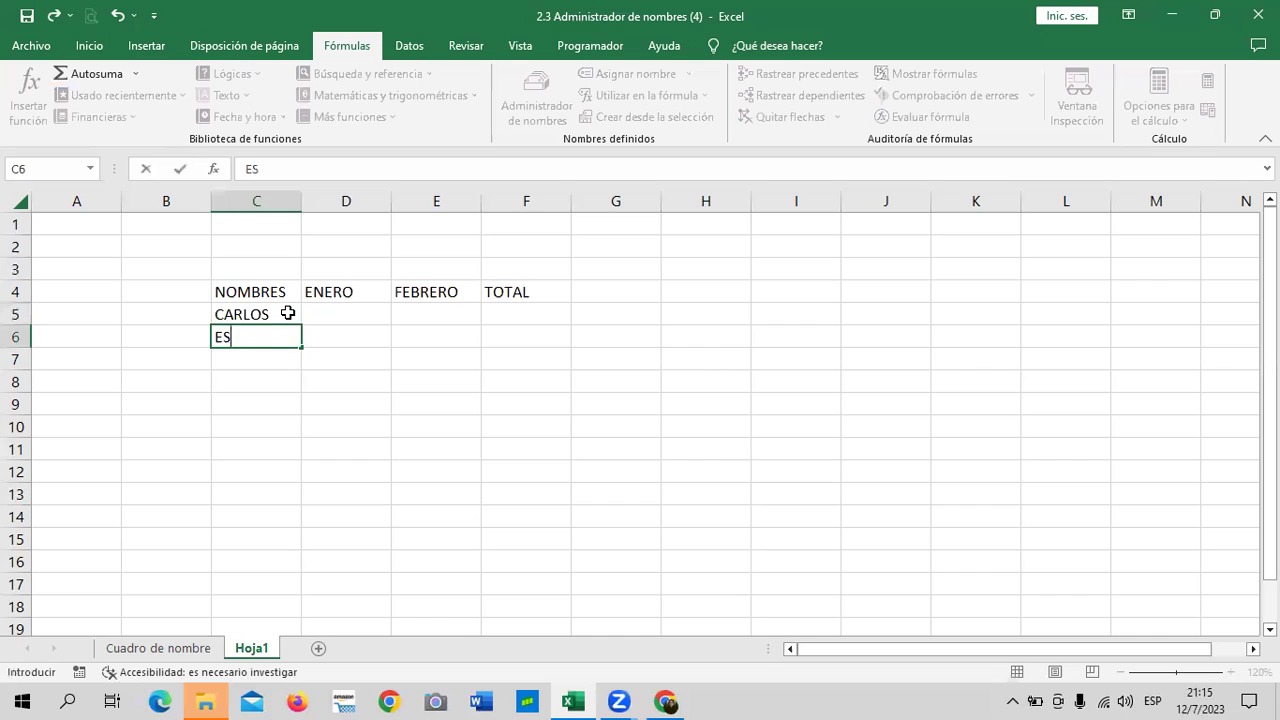
pyautogui.write('TEBAN')
pyautogui.press('Return')
pyautogui.write('ANA')
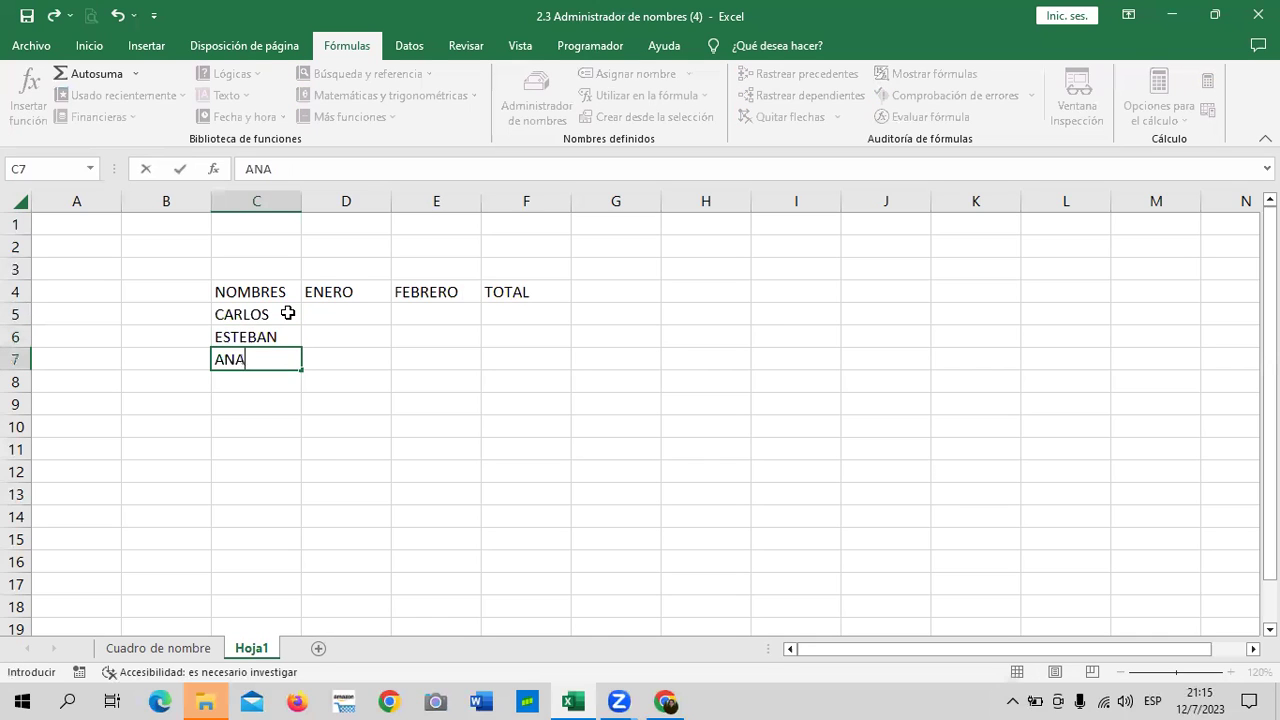
pyautogui.press('Return')
pyautogui.write('OMAR')
pyautogui.press('Return')
pyautogui.write('JULIA')
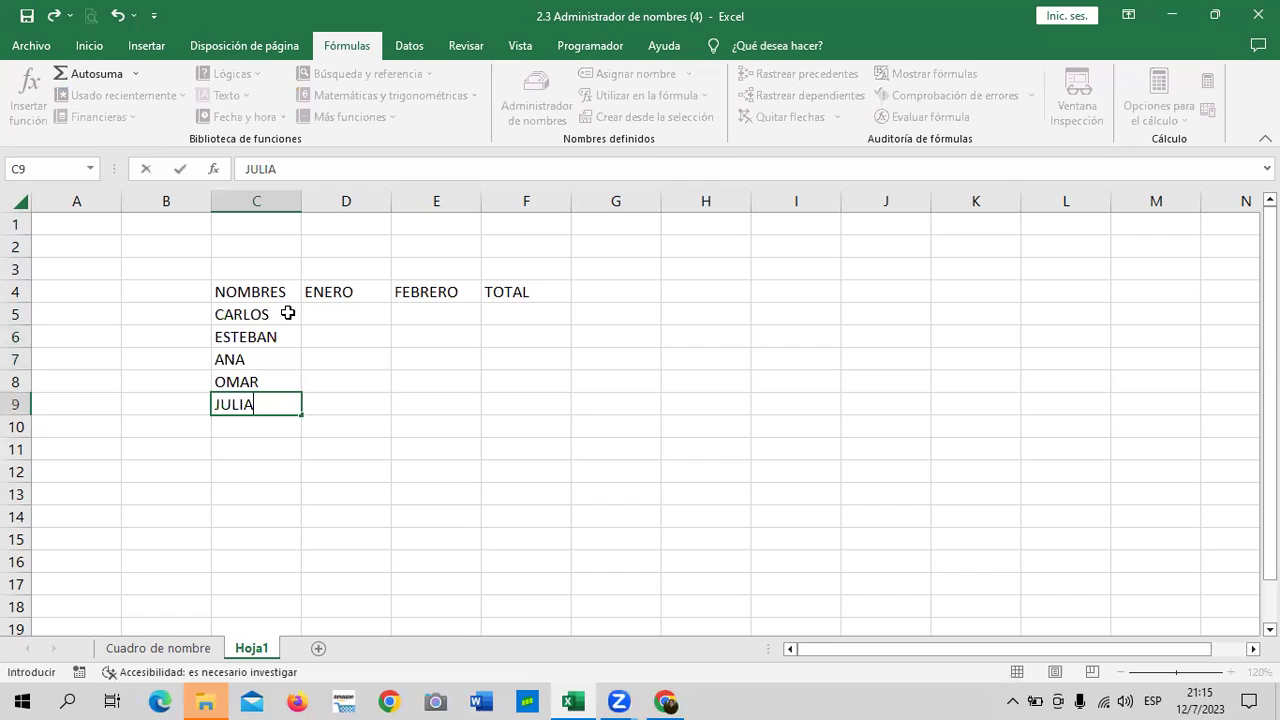
pyautogui.press('Return')
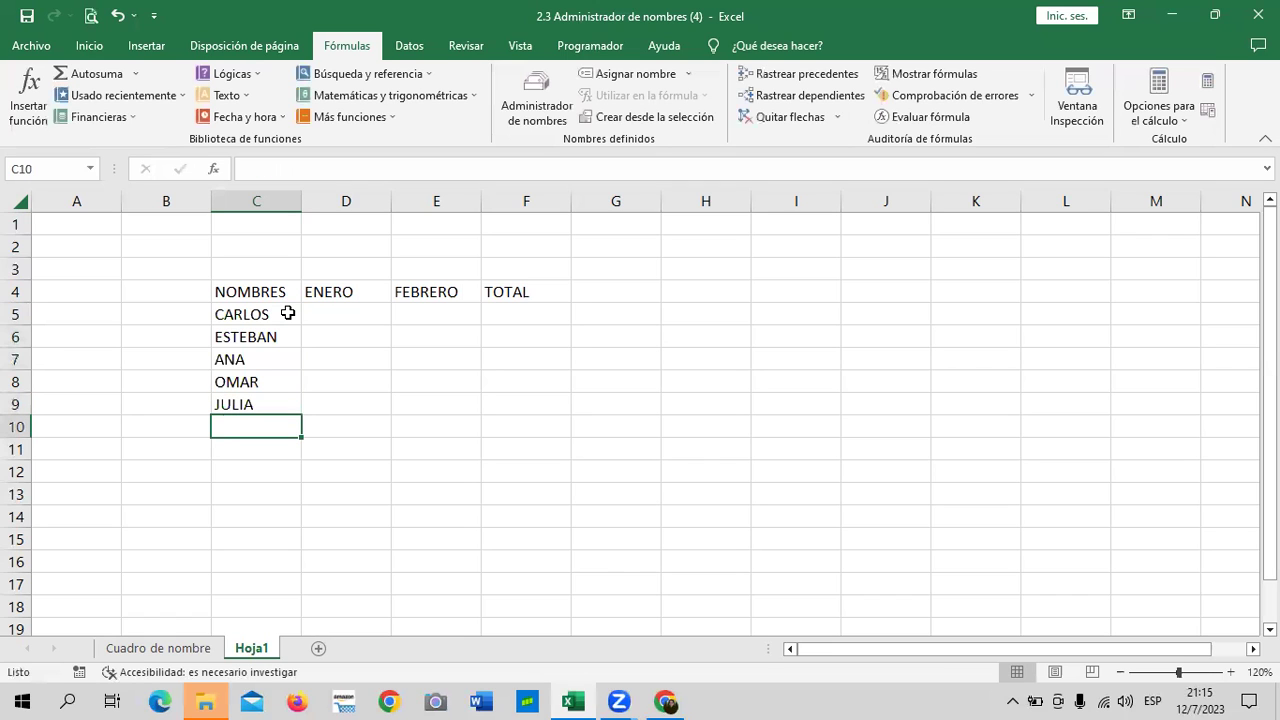
pyautogui.write('TOTAL')
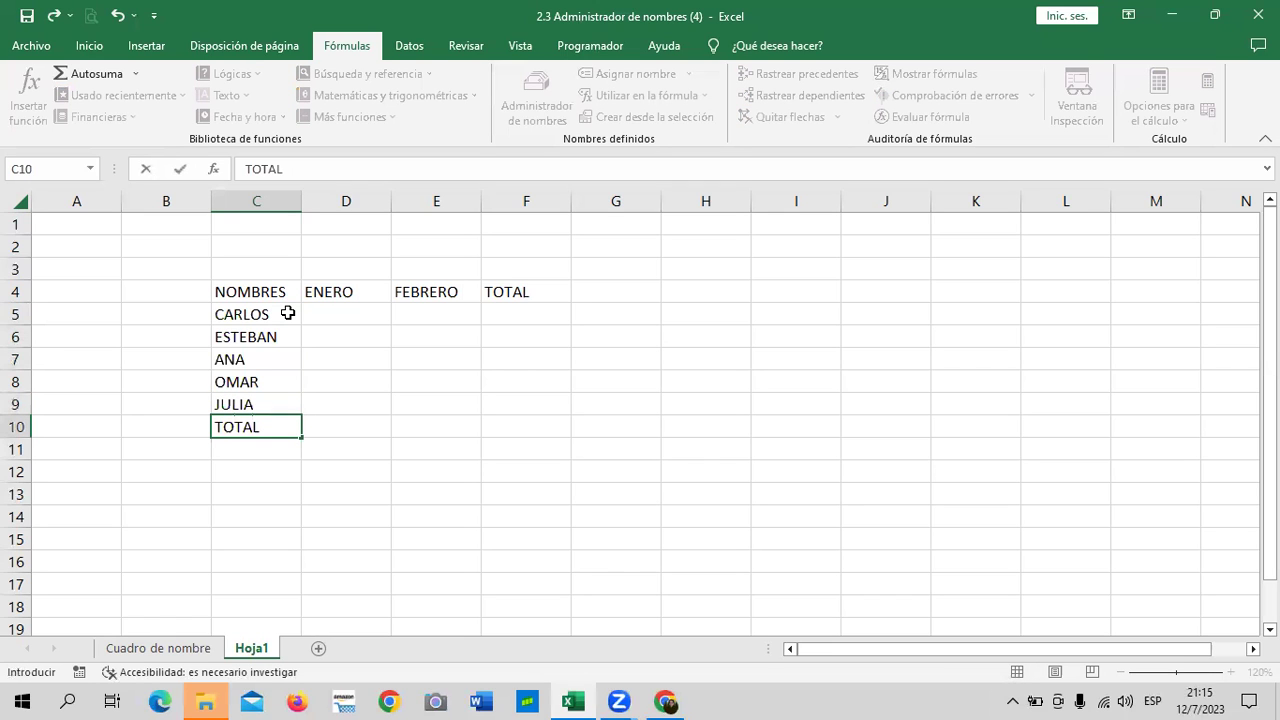
pyautogui.click(462, 446)
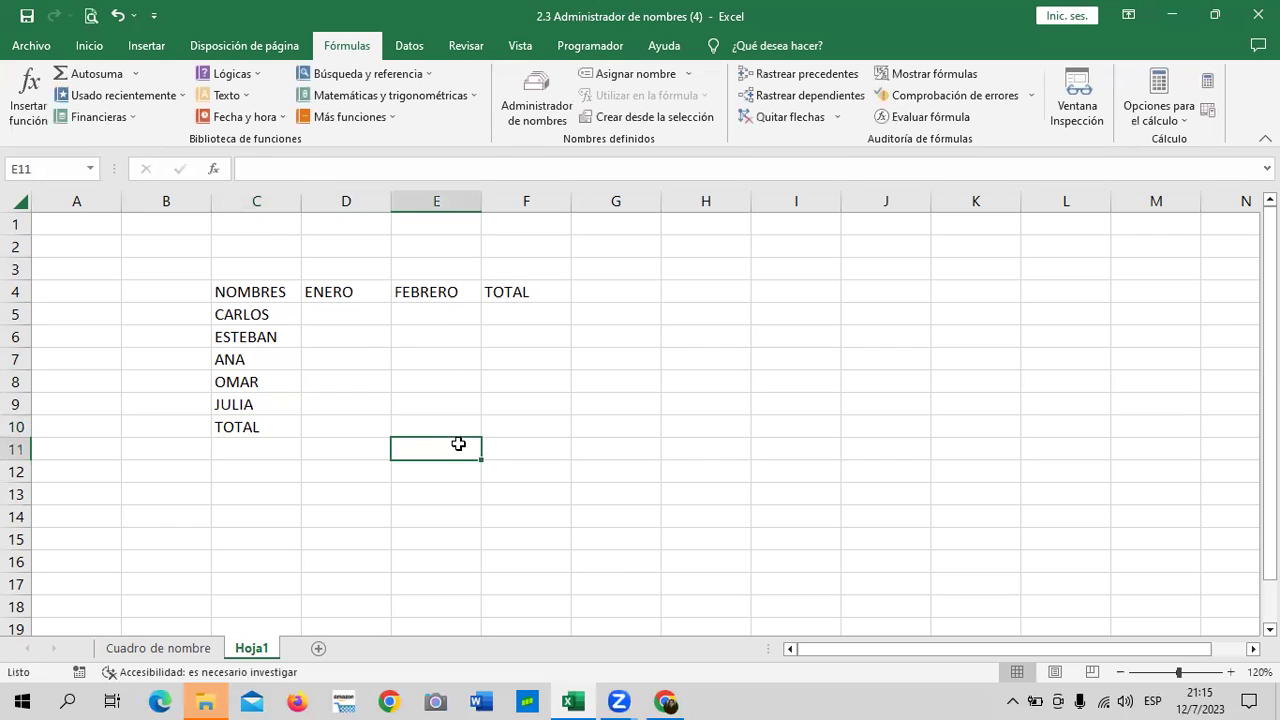
# Apply Todos los bordes to the table C4:F10
pyautogui.click(329, 314)
pyautogui.moveTo(278, 291); pyautogui.dragTo(512, 430)
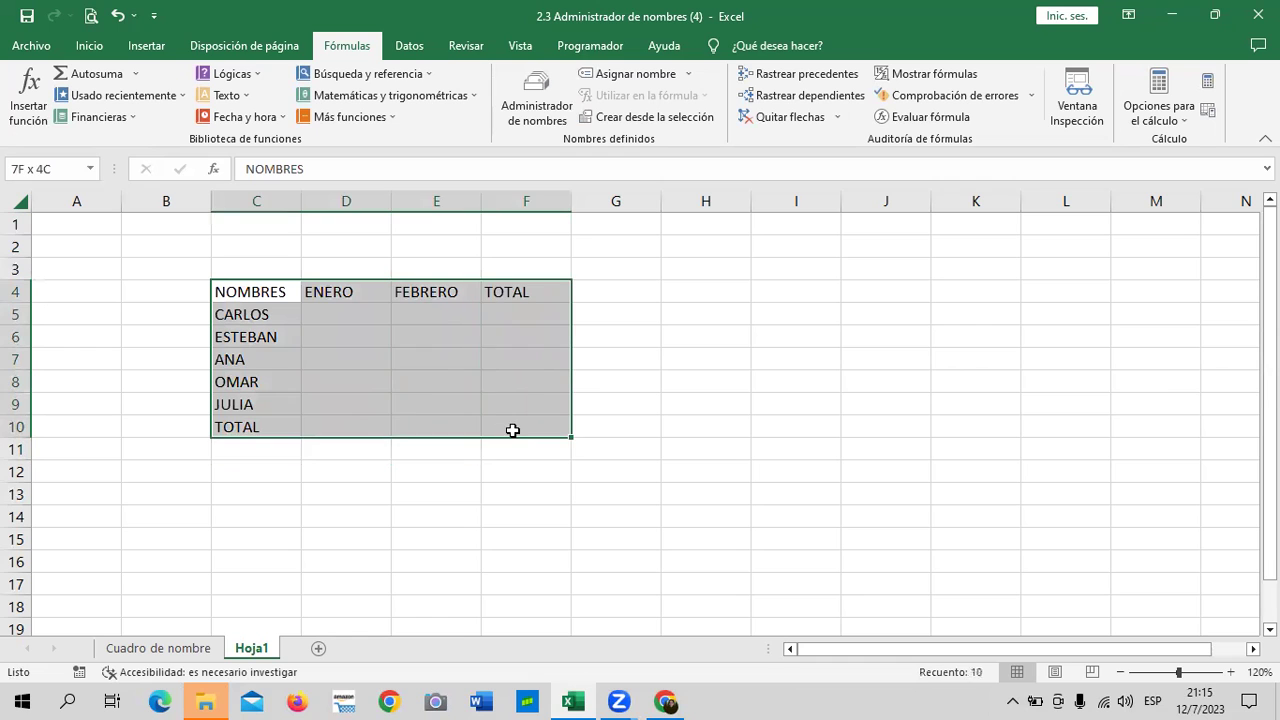
pyautogui.click(89, 46)
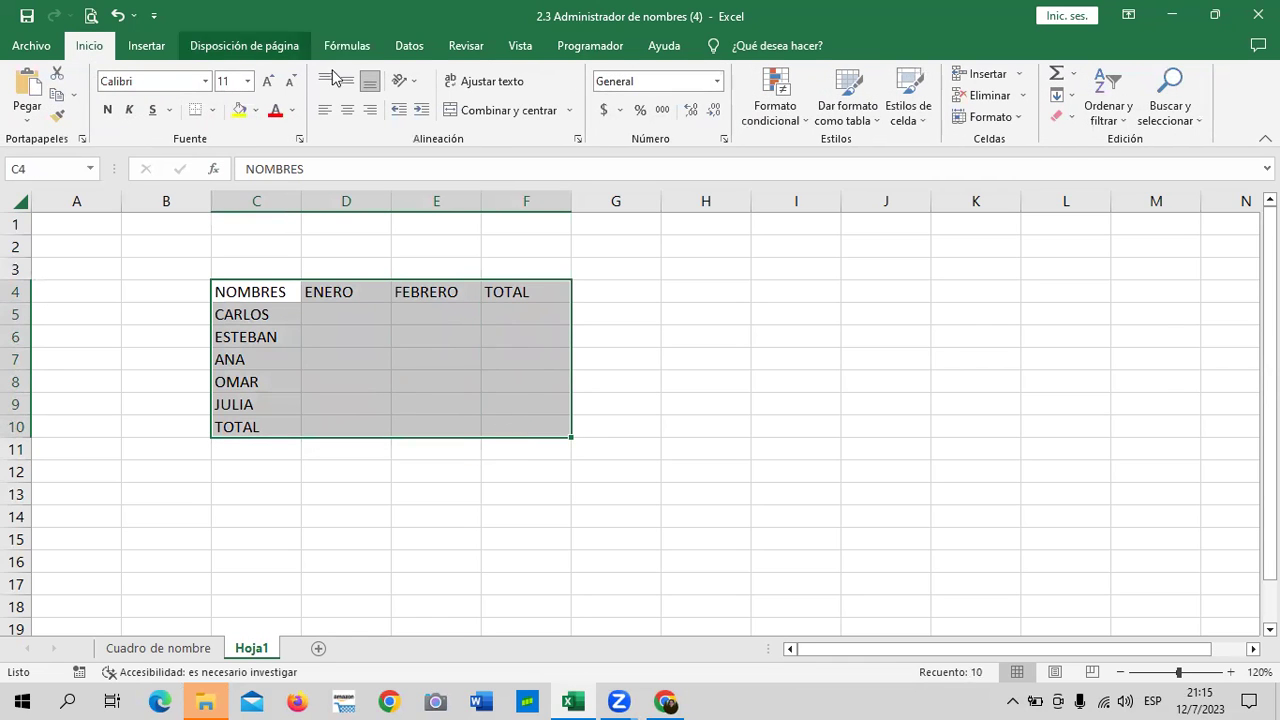
pyautogui.click(212, 110)
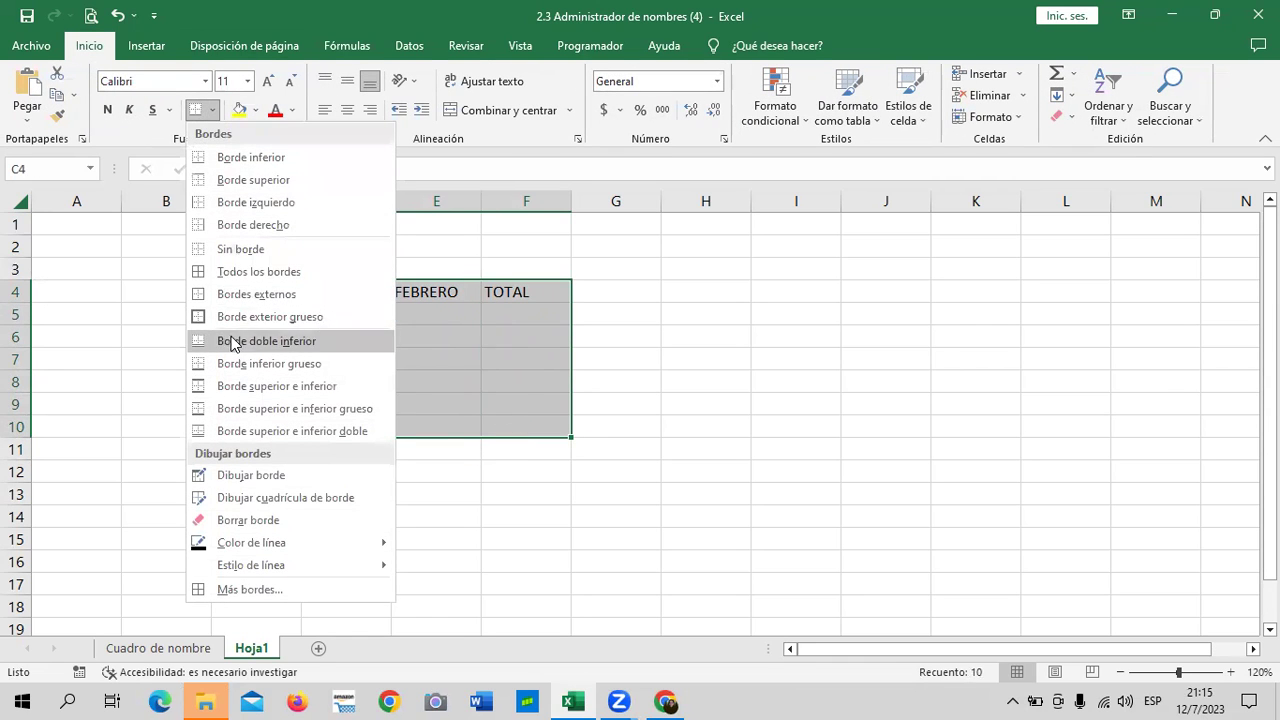
pyautogui.click(251, 271)
pyautogui.click(756, 360)
# Center the header row C4:F4 and give it the green Énfasis6 cell style
pyautogui.moveTo(274, 293); pyautogui.dragTo(503, 291)
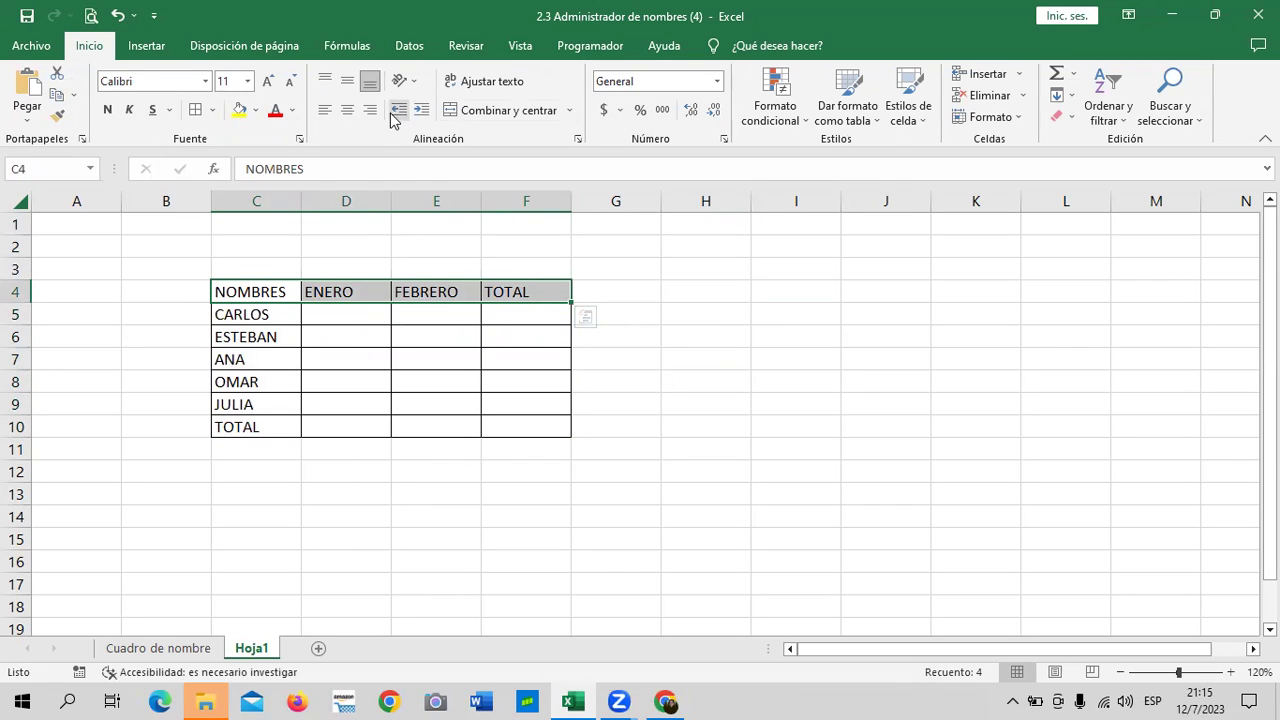
pyautogui.click(347, 110)
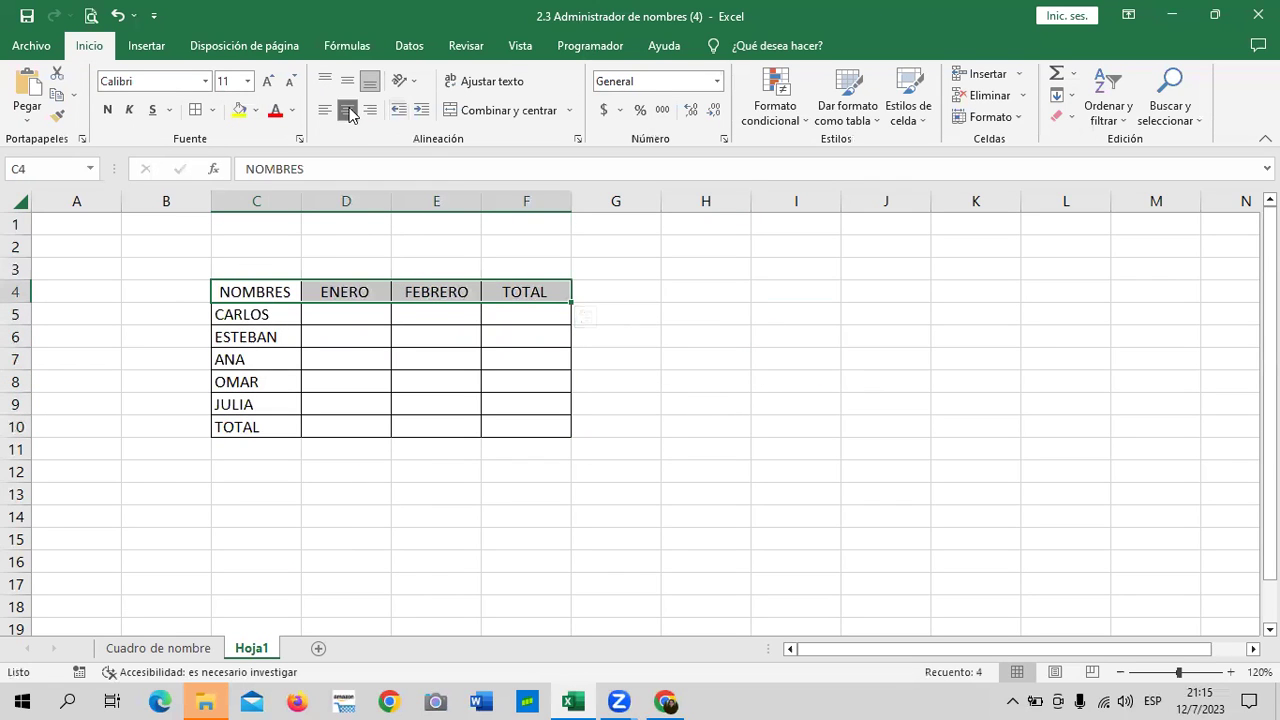
pyautogui.click(915, 128)
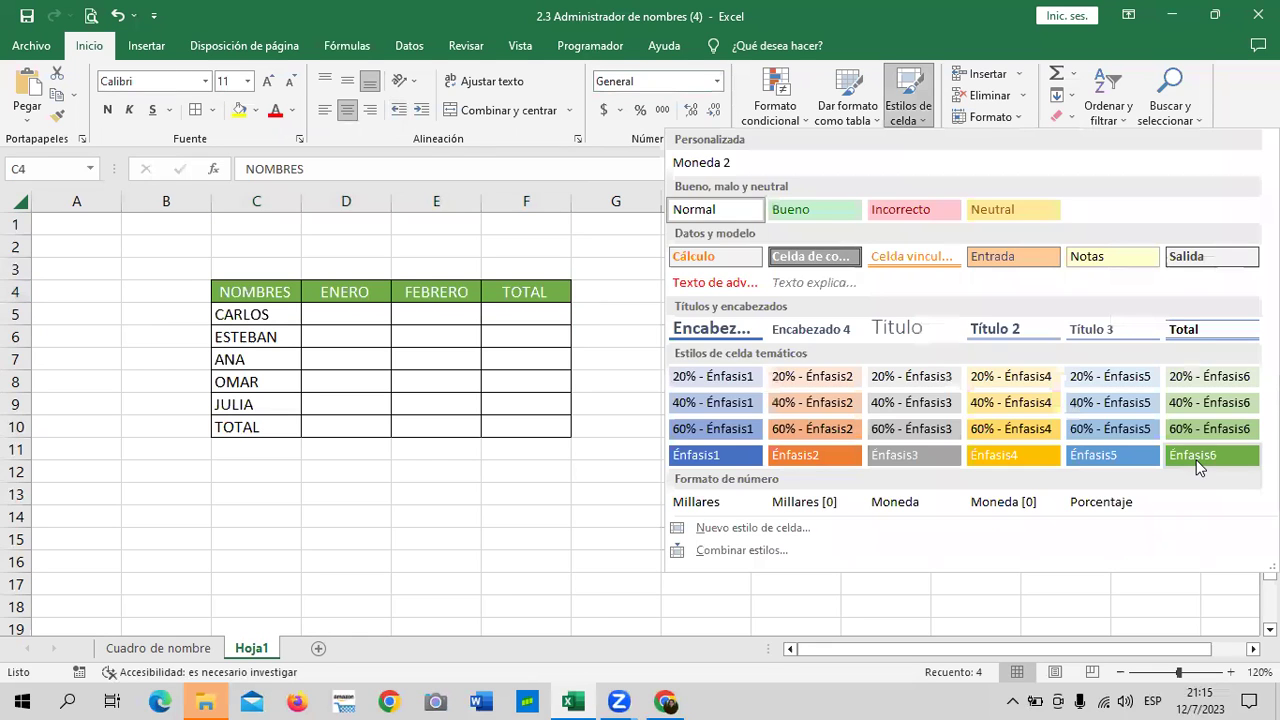
pyautogui.click(1198, 457)
pyautogui.click(863, 449)
# Format the amount cells D5:F10 as Contabilidad
pyautogui.click(345, 314)
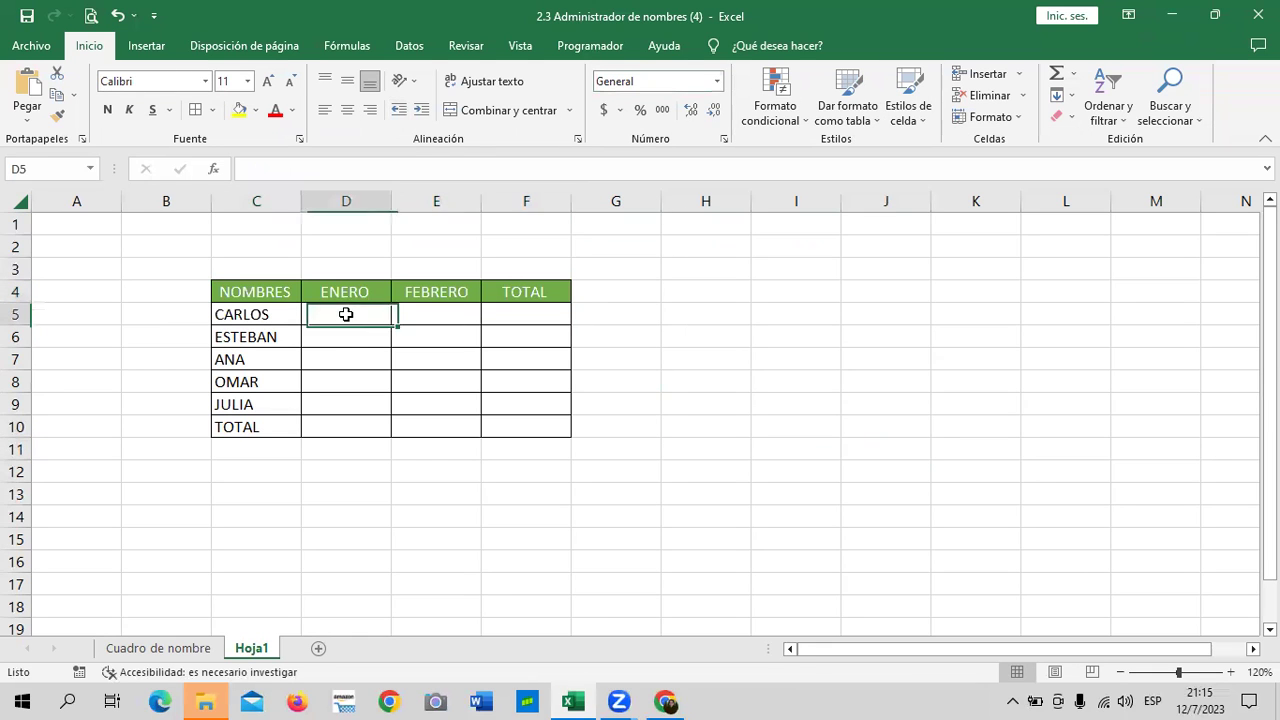
pyautogui.moveTo(345, 314); pyautogui.dragTo(511, 417)
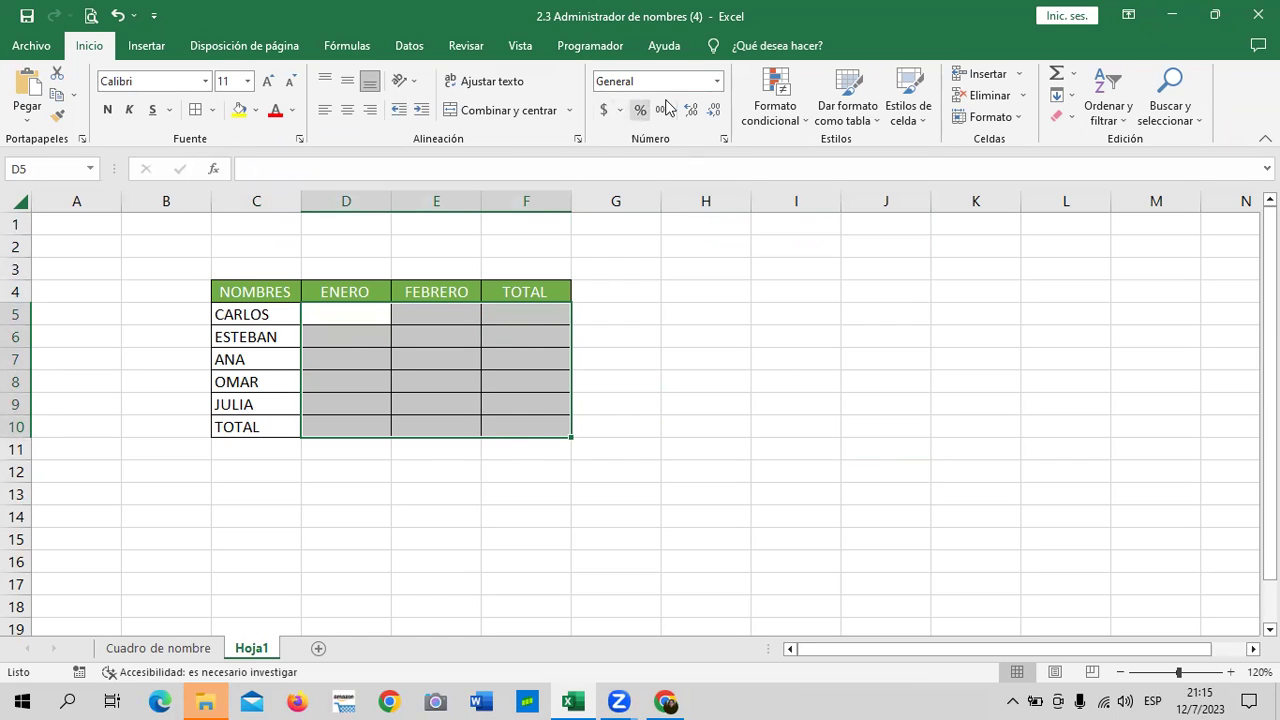
pyautogui.click(716, 81)
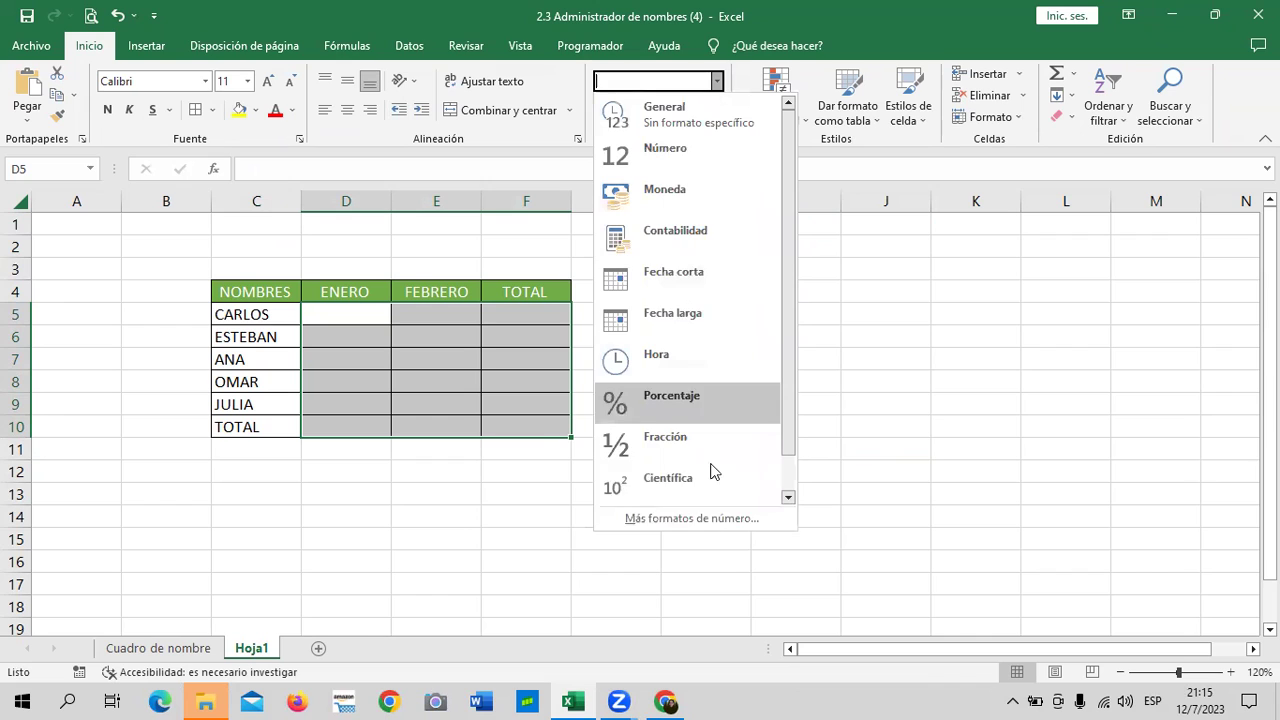
pyautogui.moveTo(791, 238); pyautogui.dragTo(793, 285)
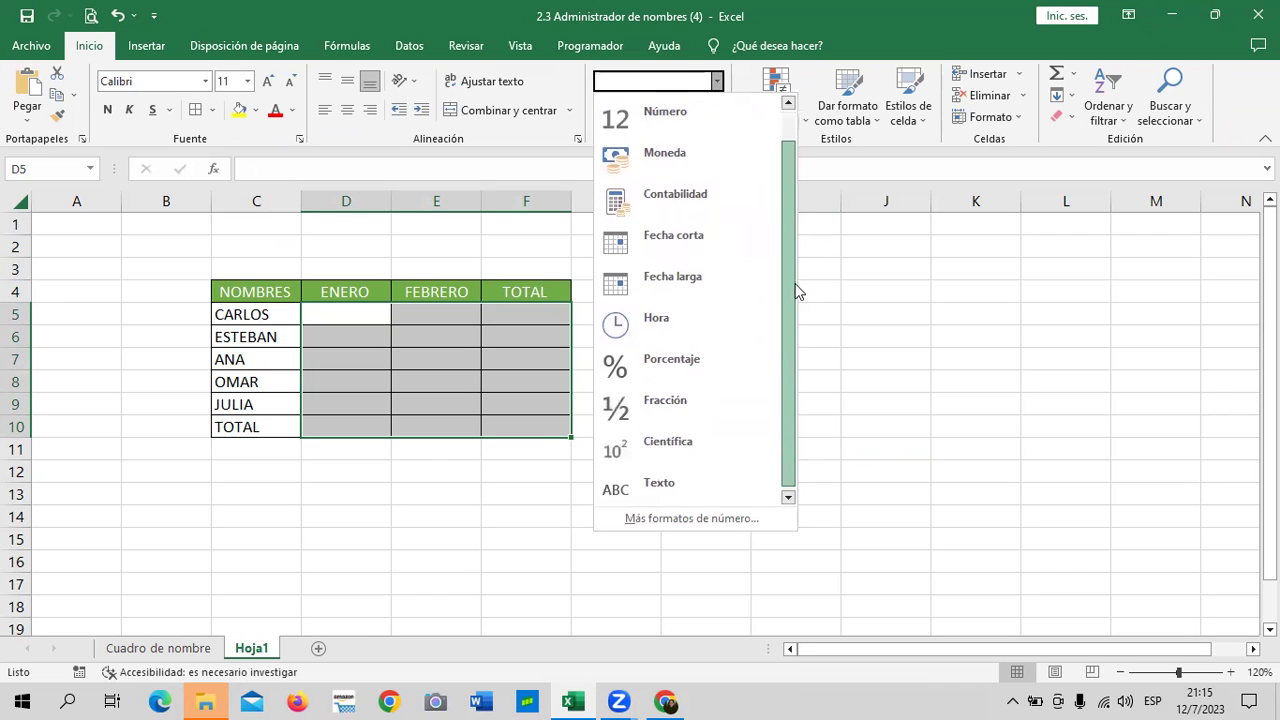
pyautogui.click(718, 212)
pyautogui.click(808, 360)
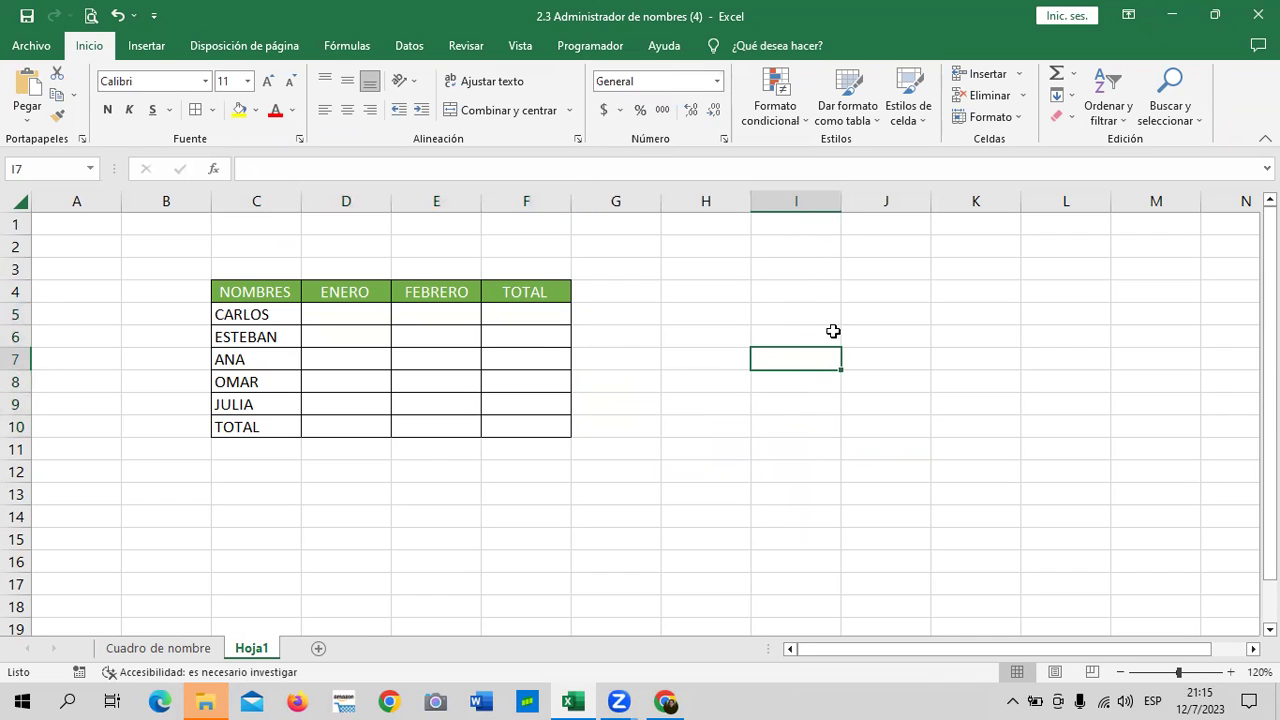
# Enter 546 as CARLOS's ENERO amount in D5
pyautogui.click(344, 312)
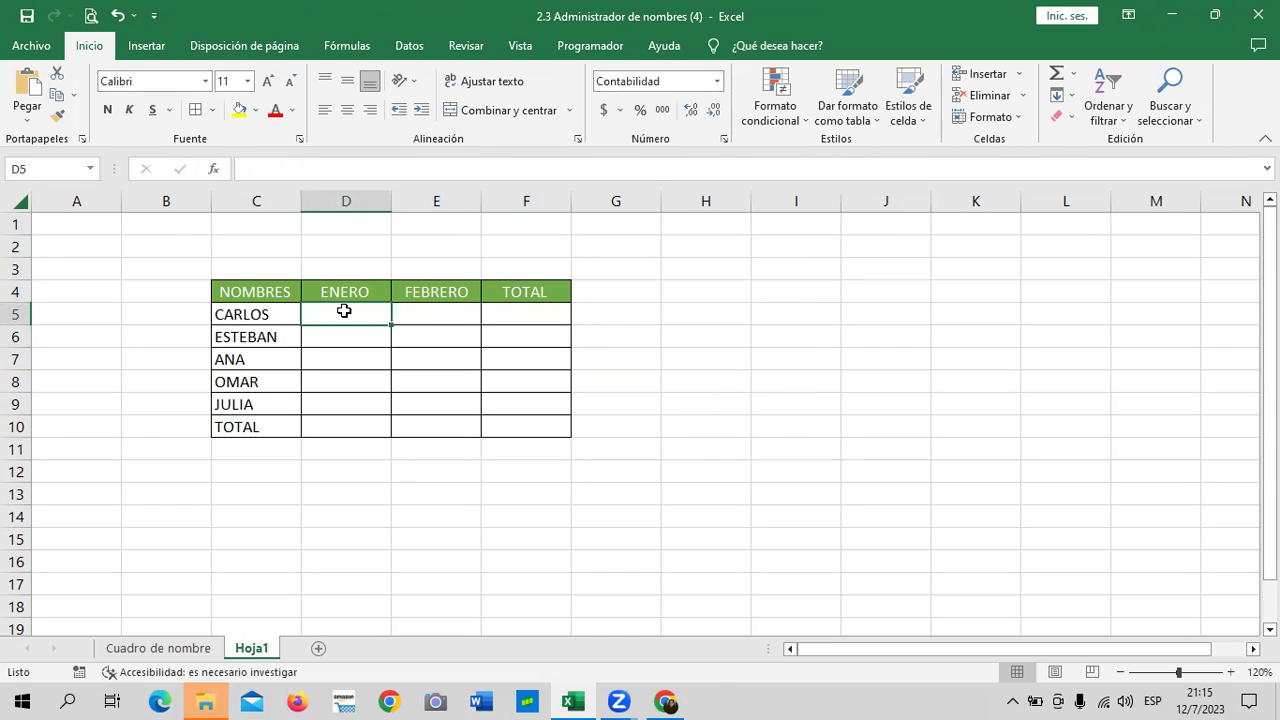
pyautogui.write('546')
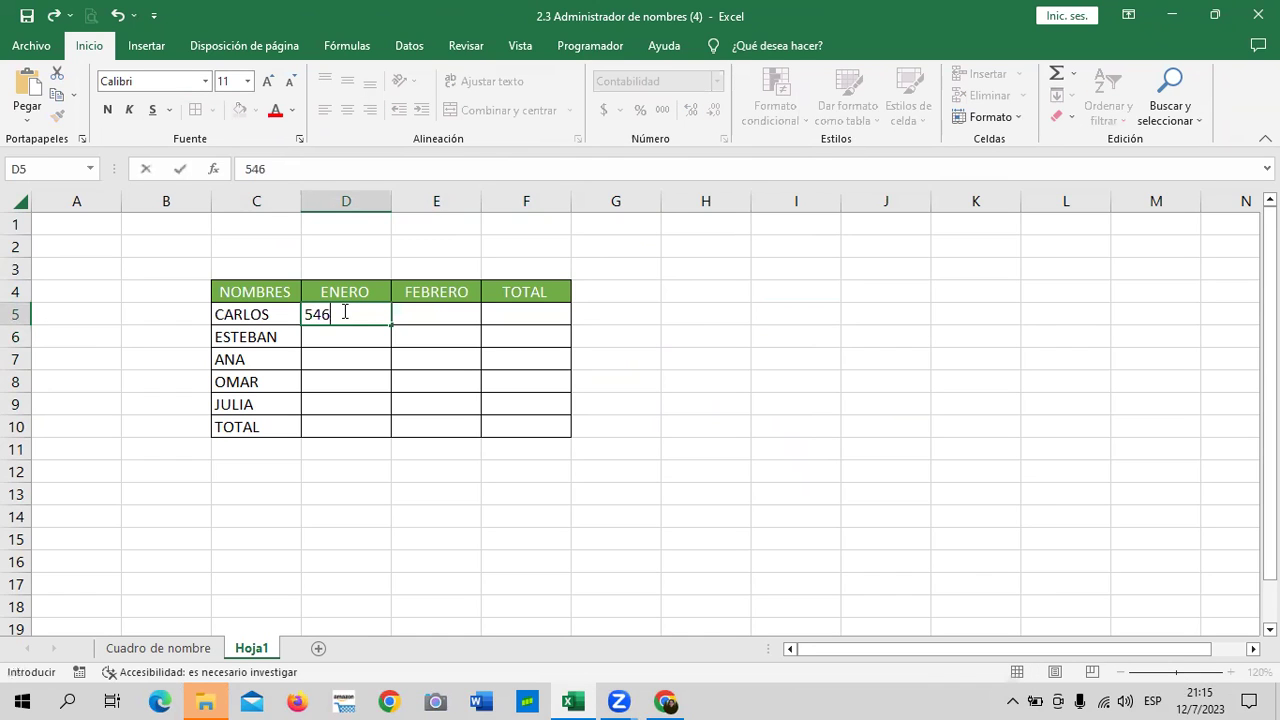
pyautogui.press('Return')
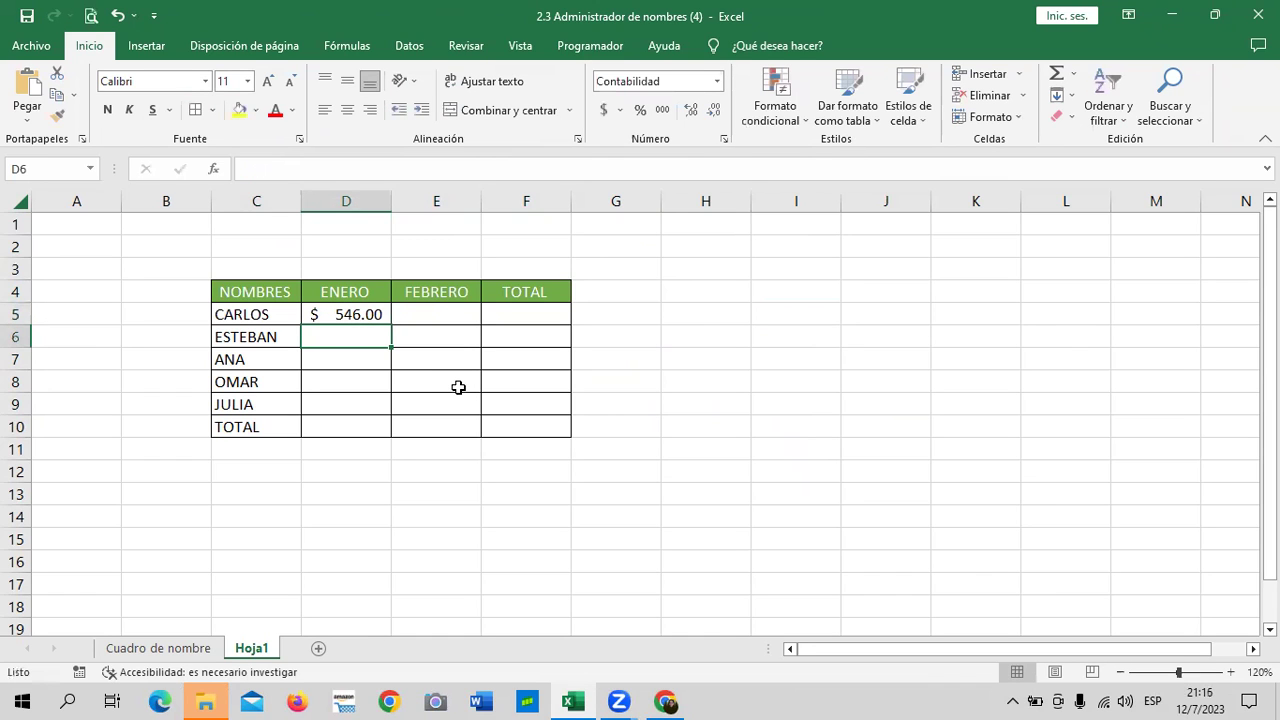
# Fill the remaining ENERO amounts 428, 461, 332 and 544 into D6:D9
pyautogui.write('428')
pyautogui.press('Return')
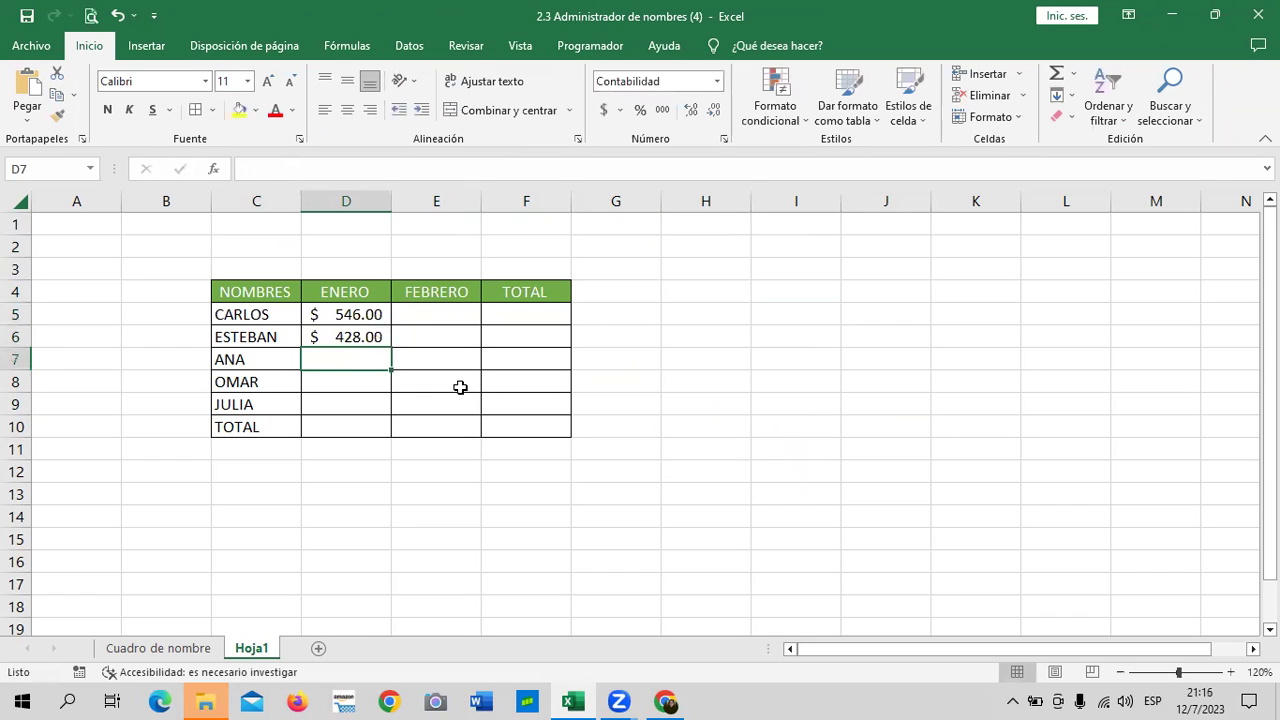
pyautogui.write('461')
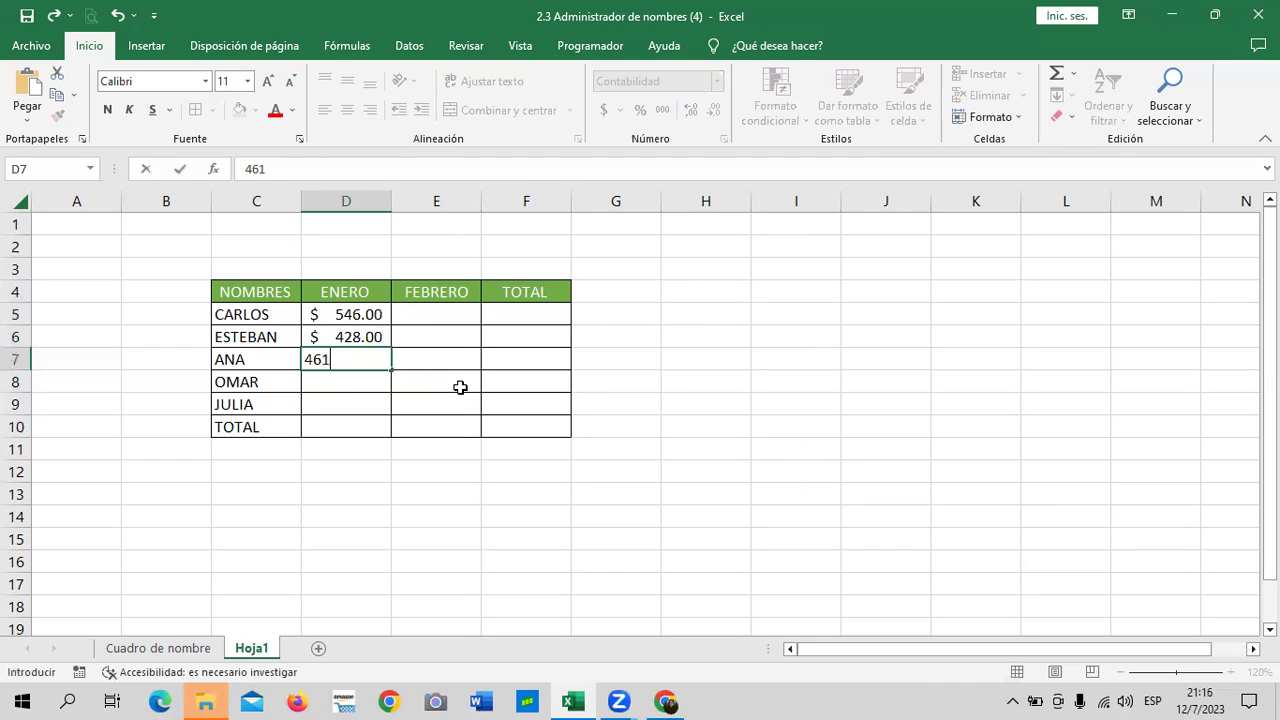
pyautogui.press('Return')
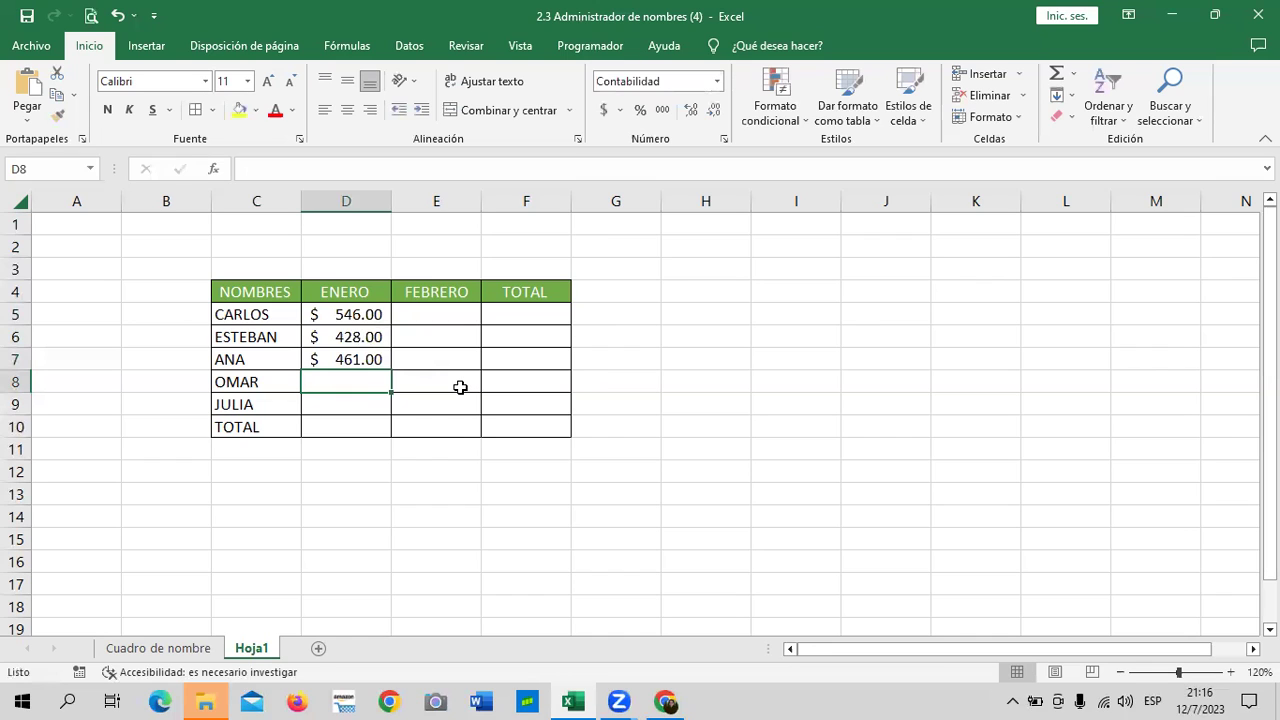
pyautogui.write('3')
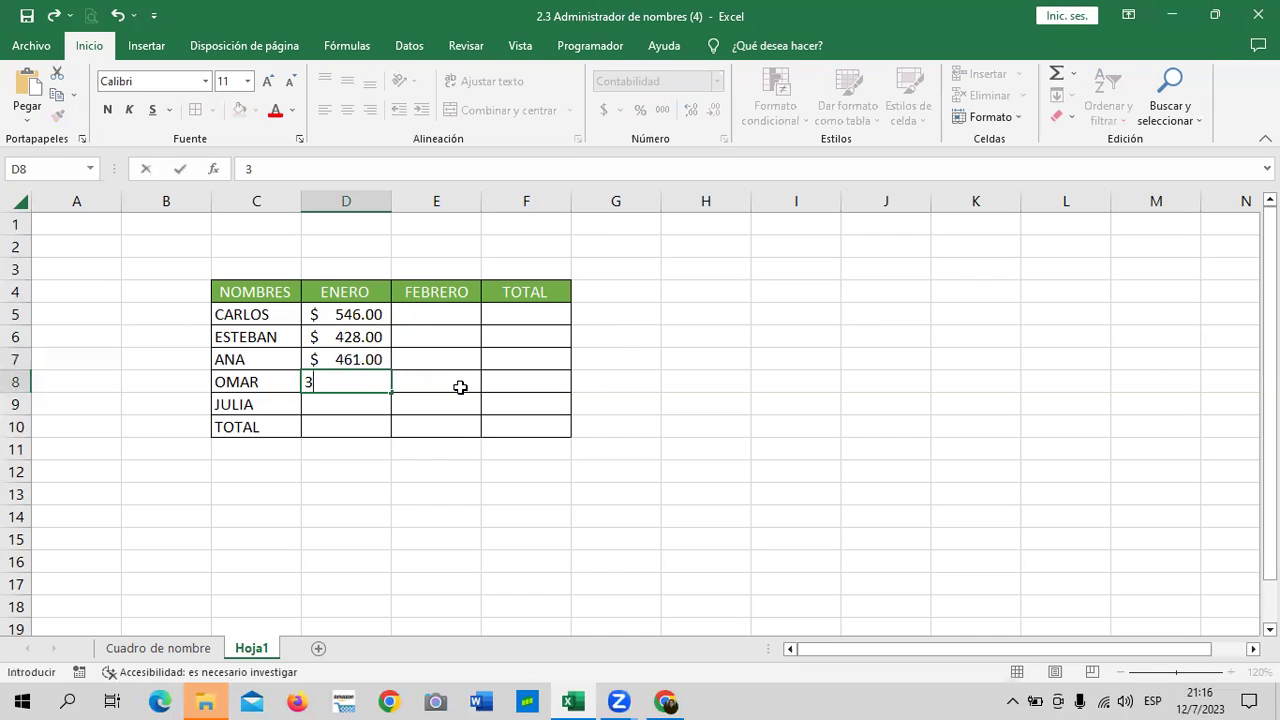
pyautogui.write('32')
pyautogui.press('Return')
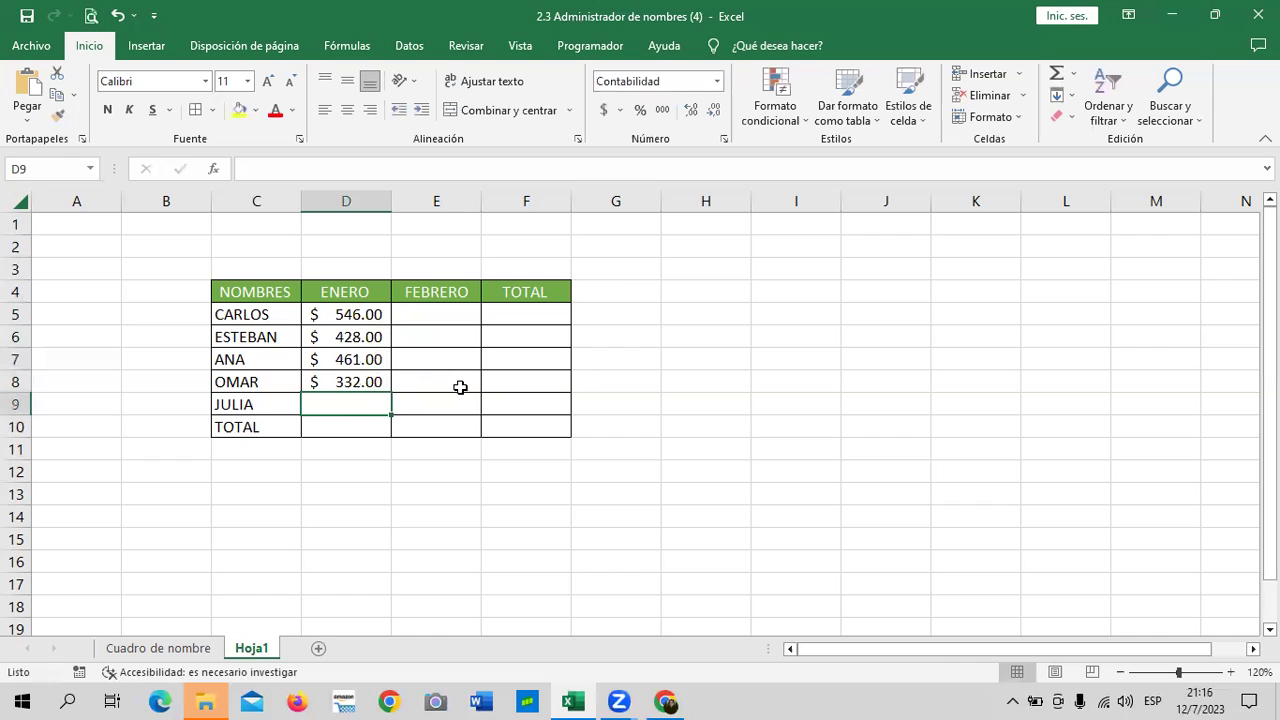
pyautogui.write('544')
pyautogui.press('Return')
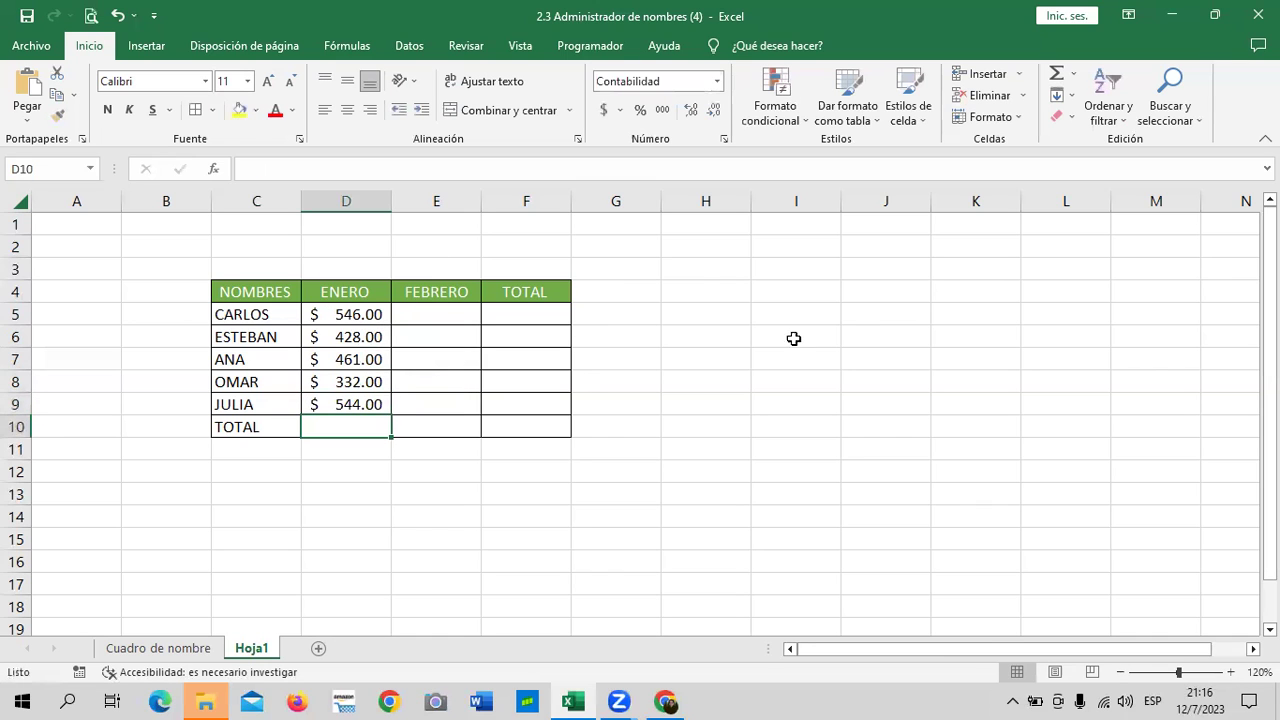
# Enter the FEBRERO amounts 599, 749, 375, 867 and 332 into E5:E9
pyautogui.click(796, 359)
pyautogui.click(434, 312)
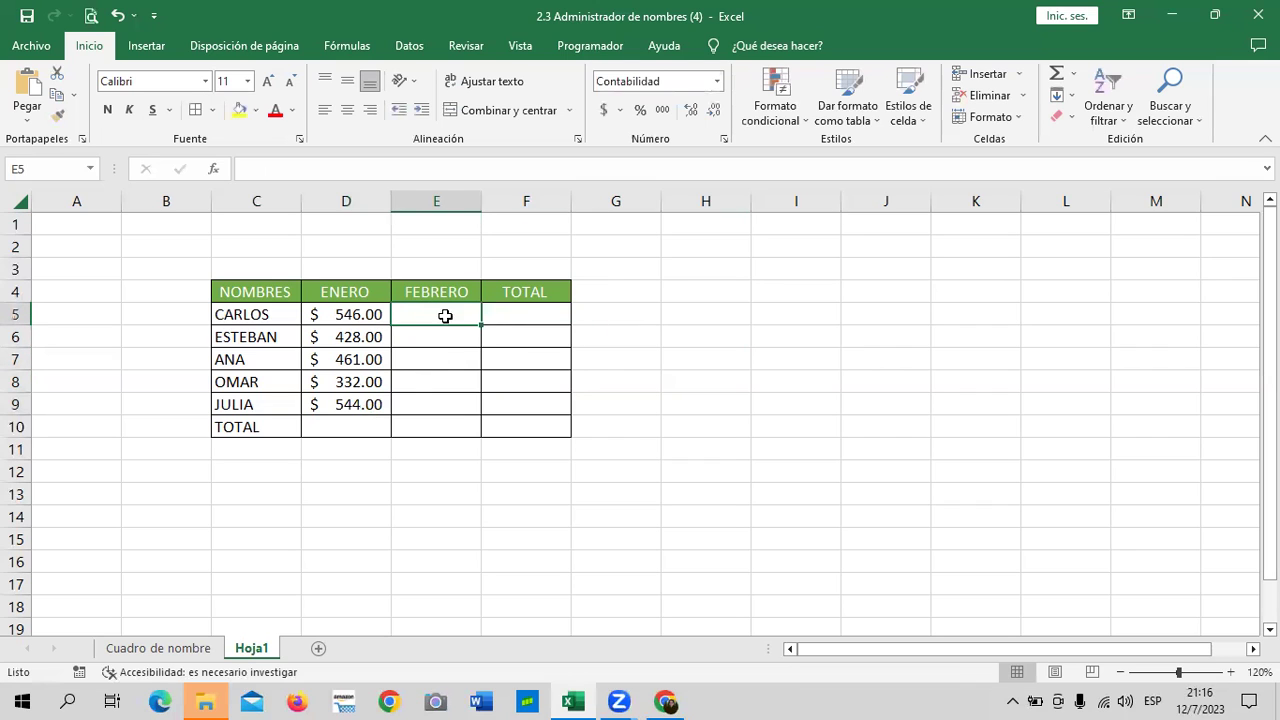
pyautogui.write('599')
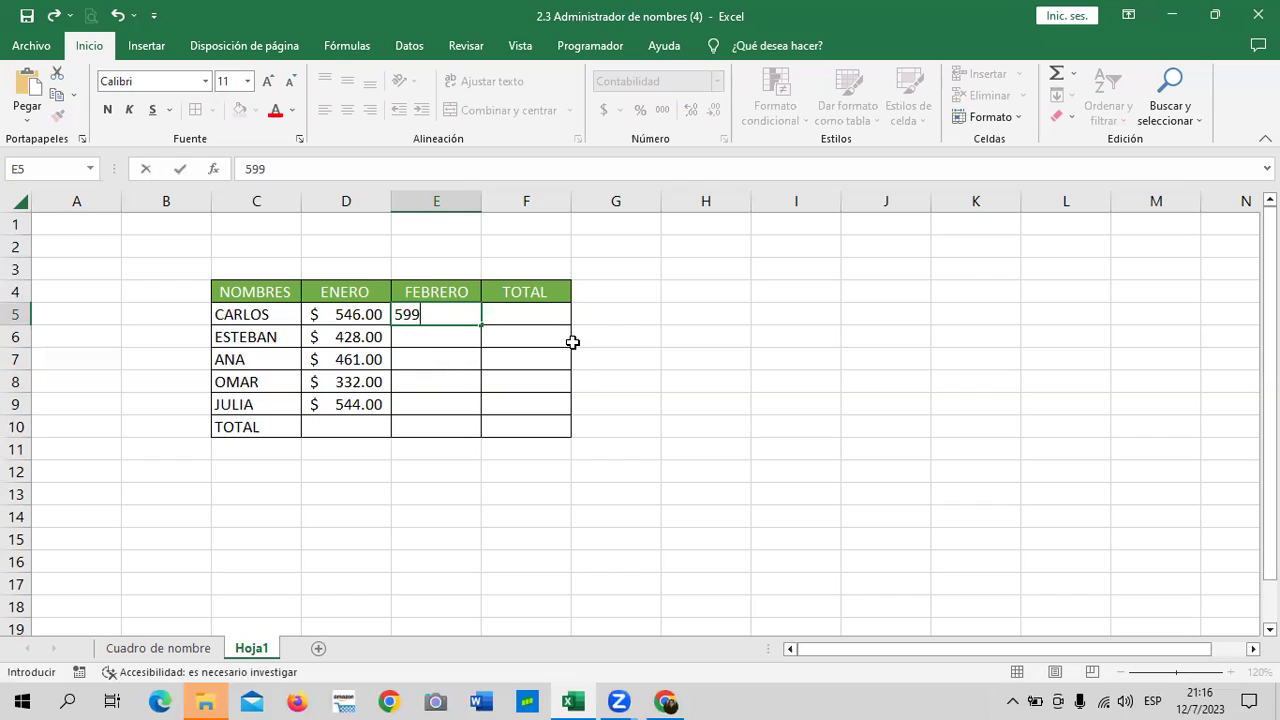
pyautogui.press('Return')
pyautogui.write('749')
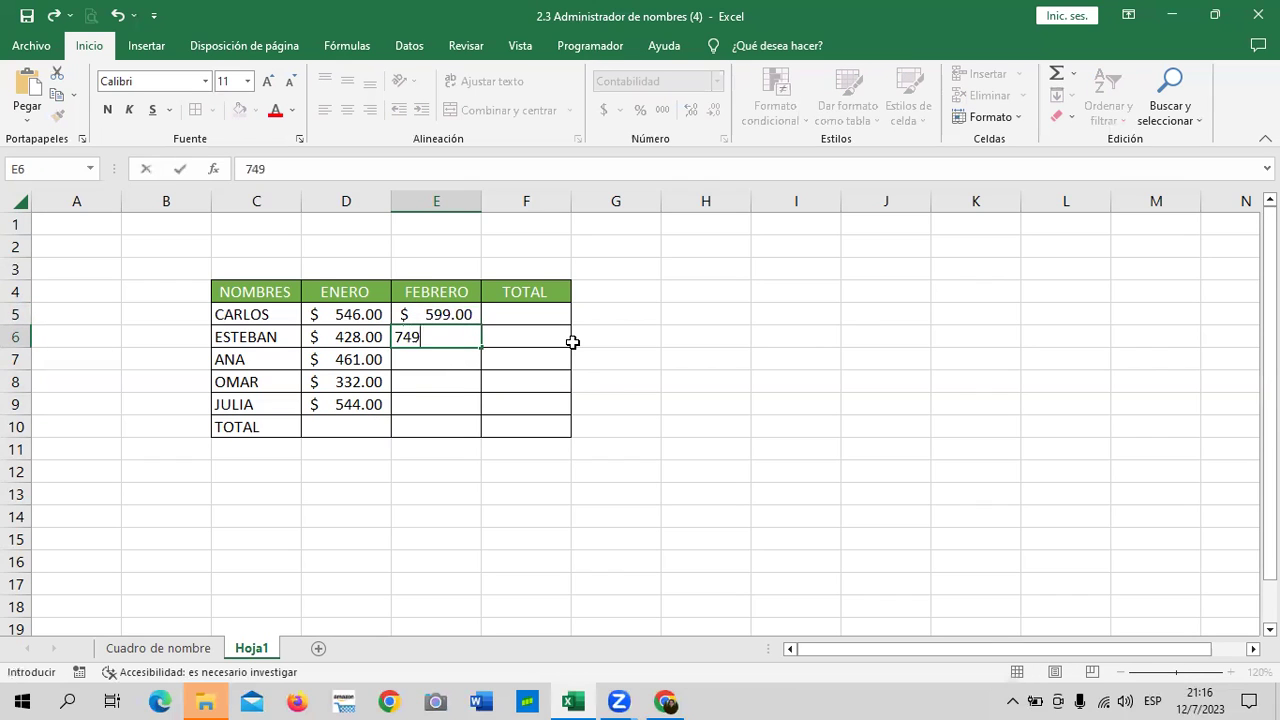
pyautogui.press('Return')
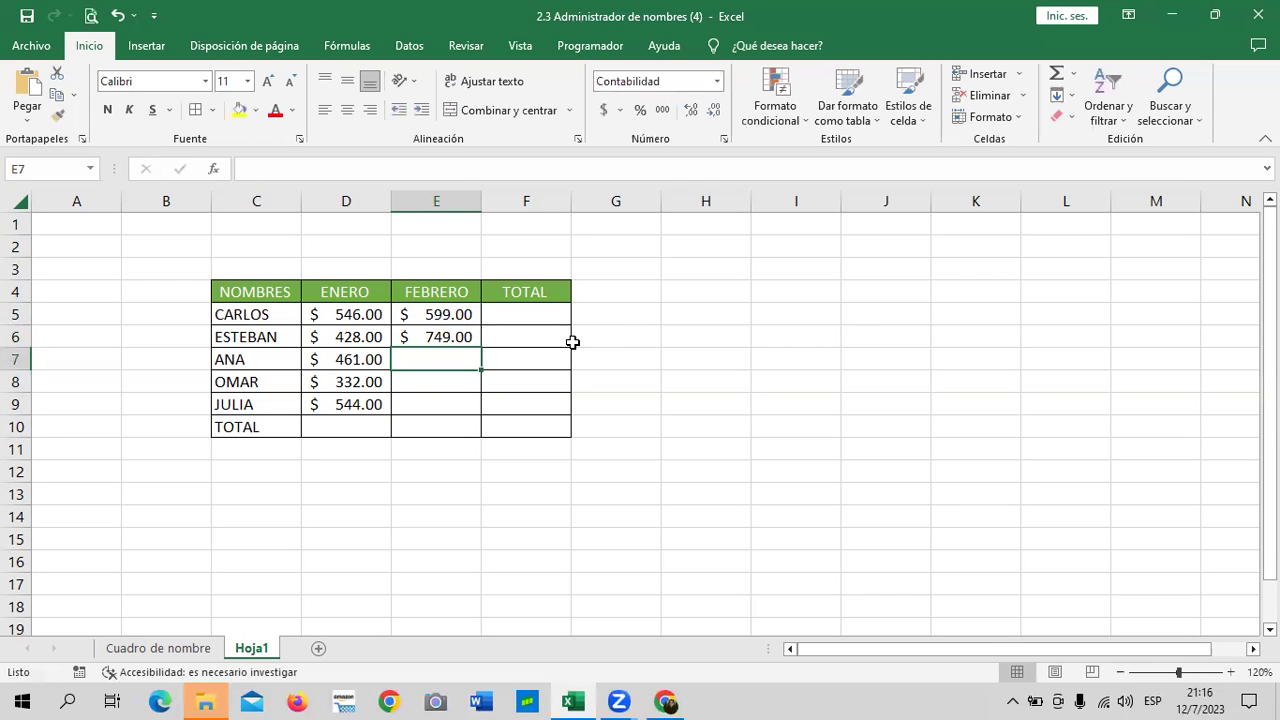
pyautogui.write('375')
pyautogui.press('Return')
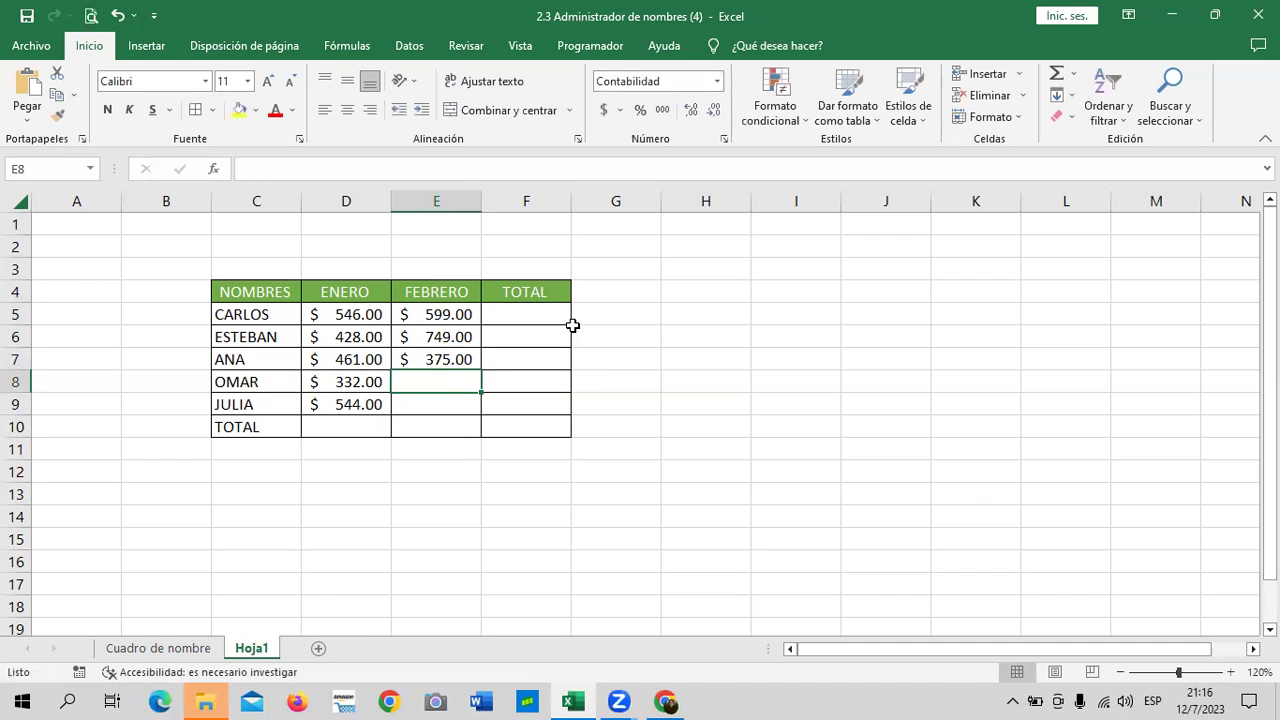
pyautogui.write('867')
pyautogui.press('Return')
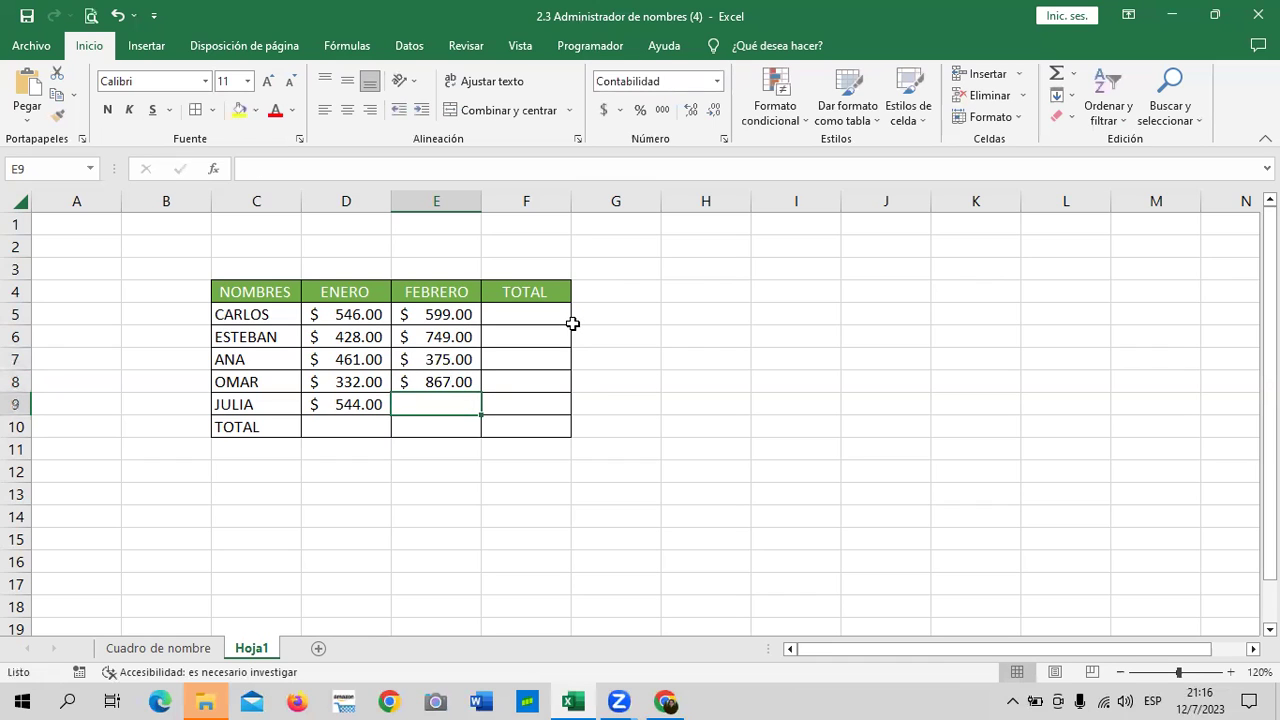
pyautogui.write('332')
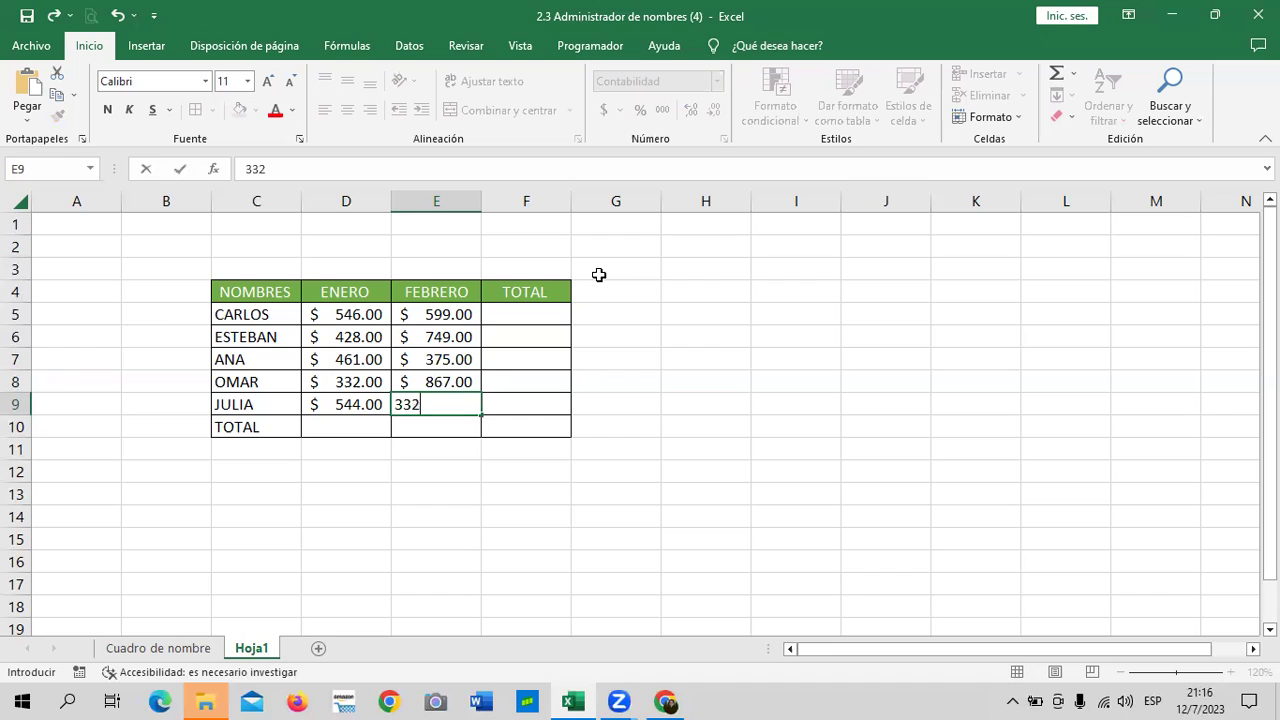
pyautogui.press('Return')
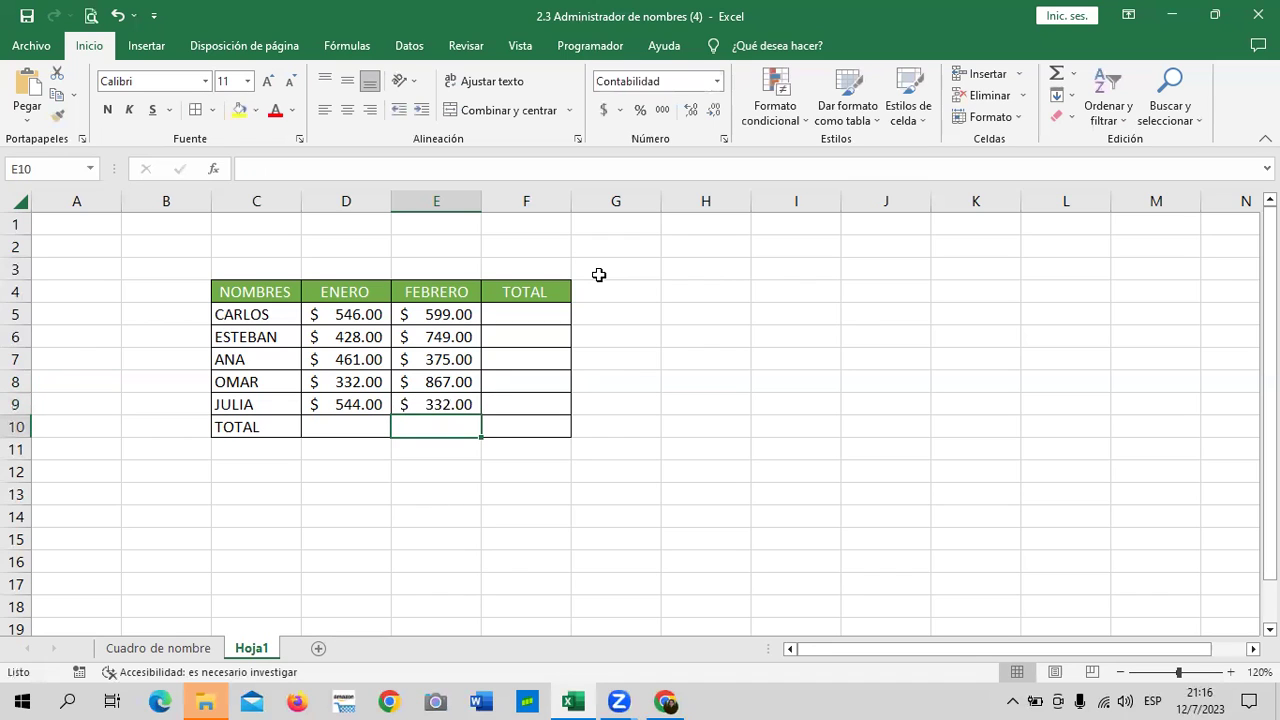
# Name CARLOS's January–February values D5:E5 as CARLOS via the Name Box
pyautogui.click(760, 403)
pyautogui.moveTo(526, 314); pyautogui.dragTo(535, 428)
pyautogui.click(749, 337)
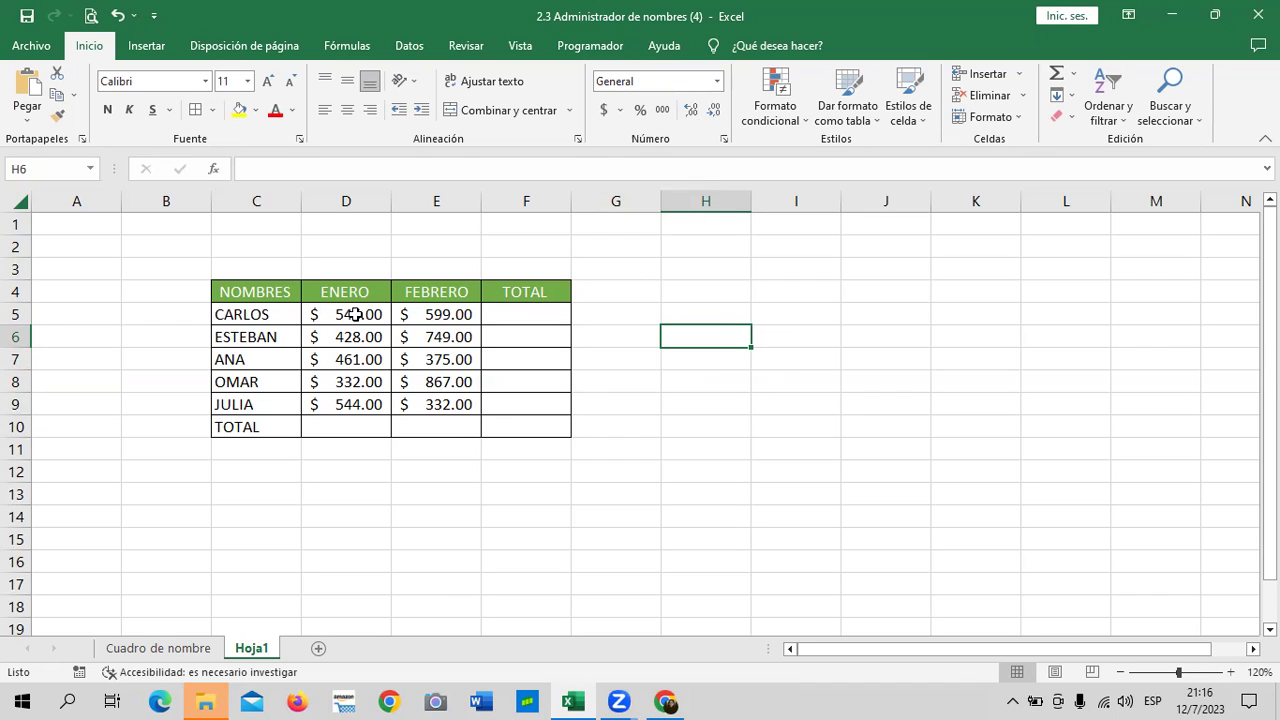
pyautogui.moveTo(340, 314); pyautogui.dragTo(440, 314)
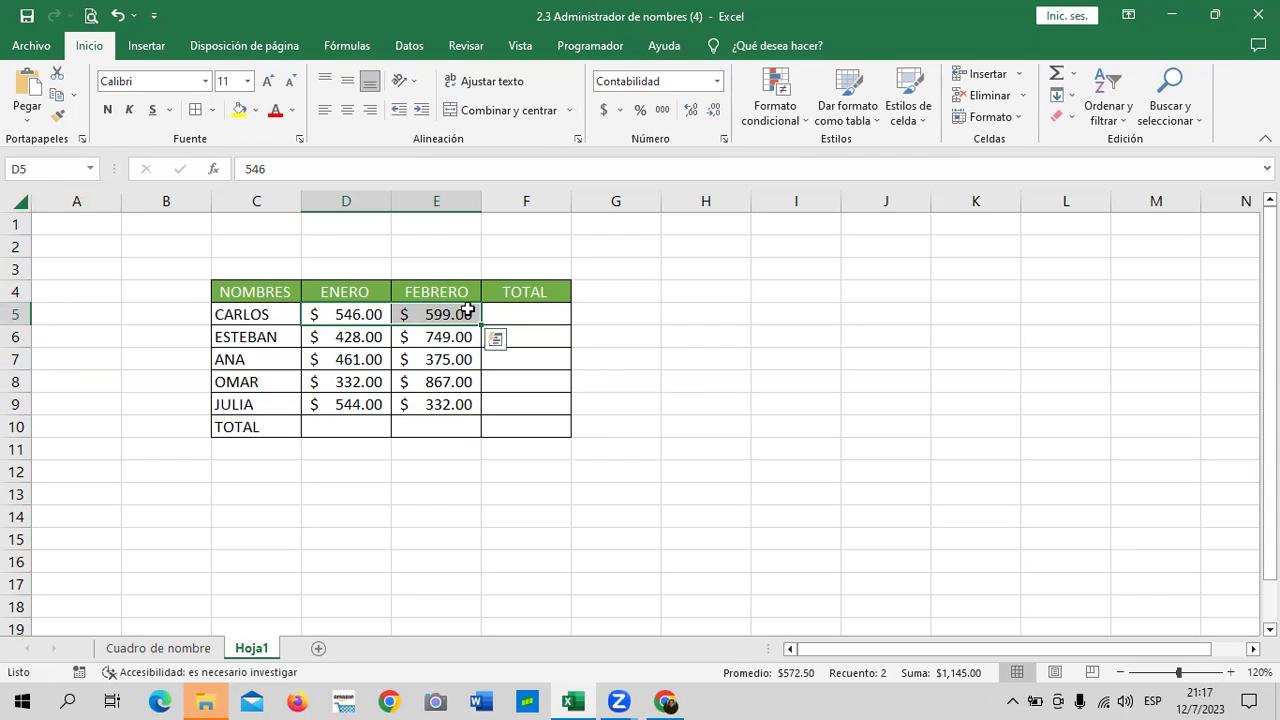
pyautogui.click(69, 163)
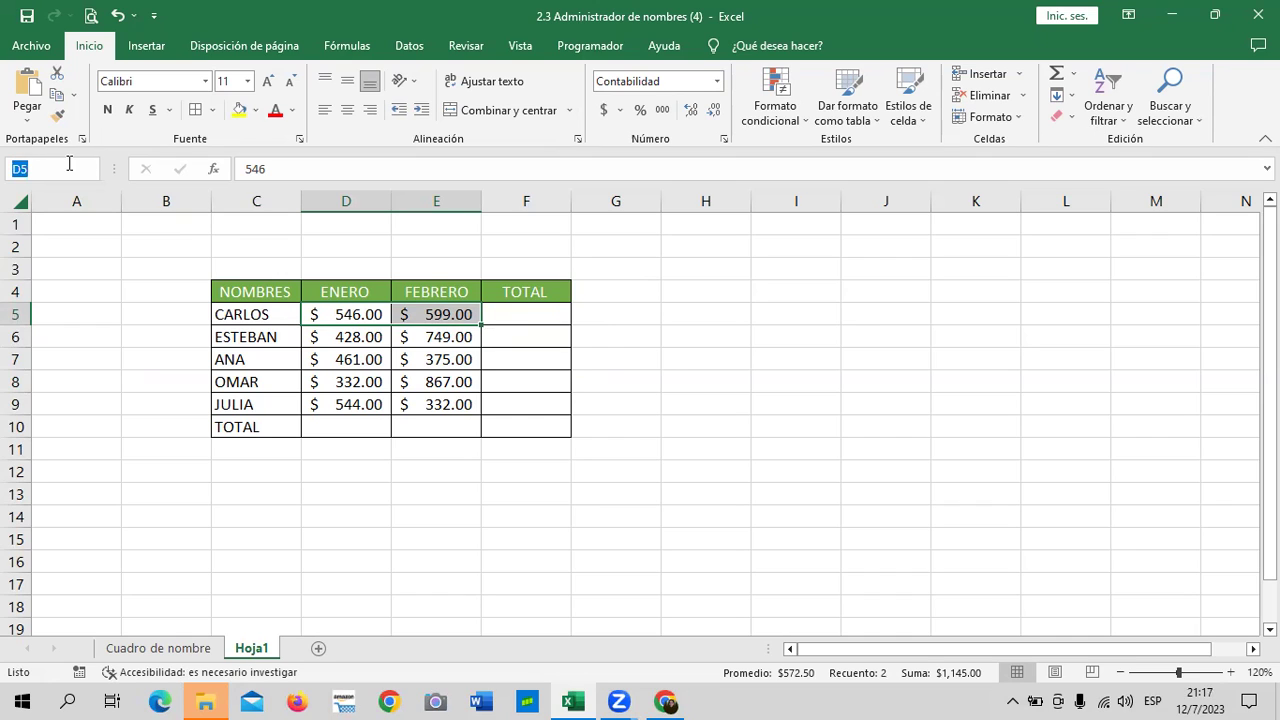
pyautogui.write('CARLOS')
pyautogui.press('Return')
# Name D6:E6 as ESTEBAN, undoing an accidental erasure of 428 along the way
pyautogui.click(320, 338)
pyautogui.moveTo(369, 335); pyautogui.dragTo(443, 336)
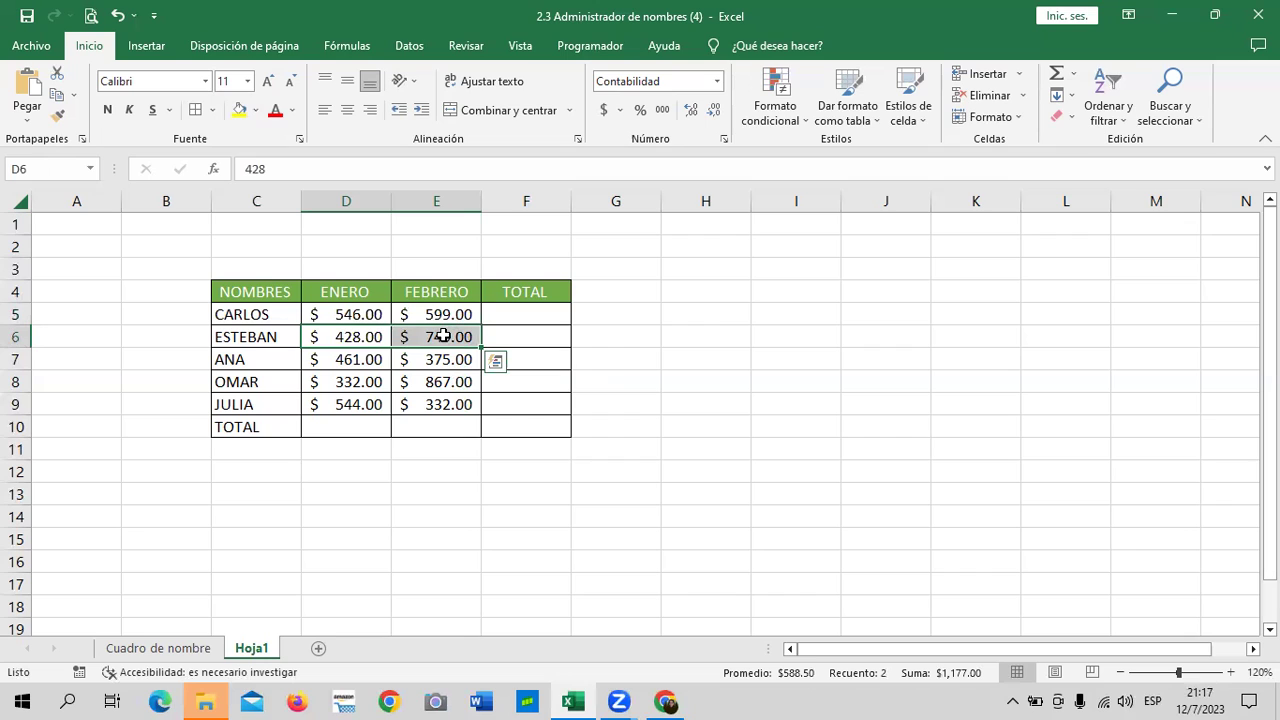
pyautogui.write('ESTEB')
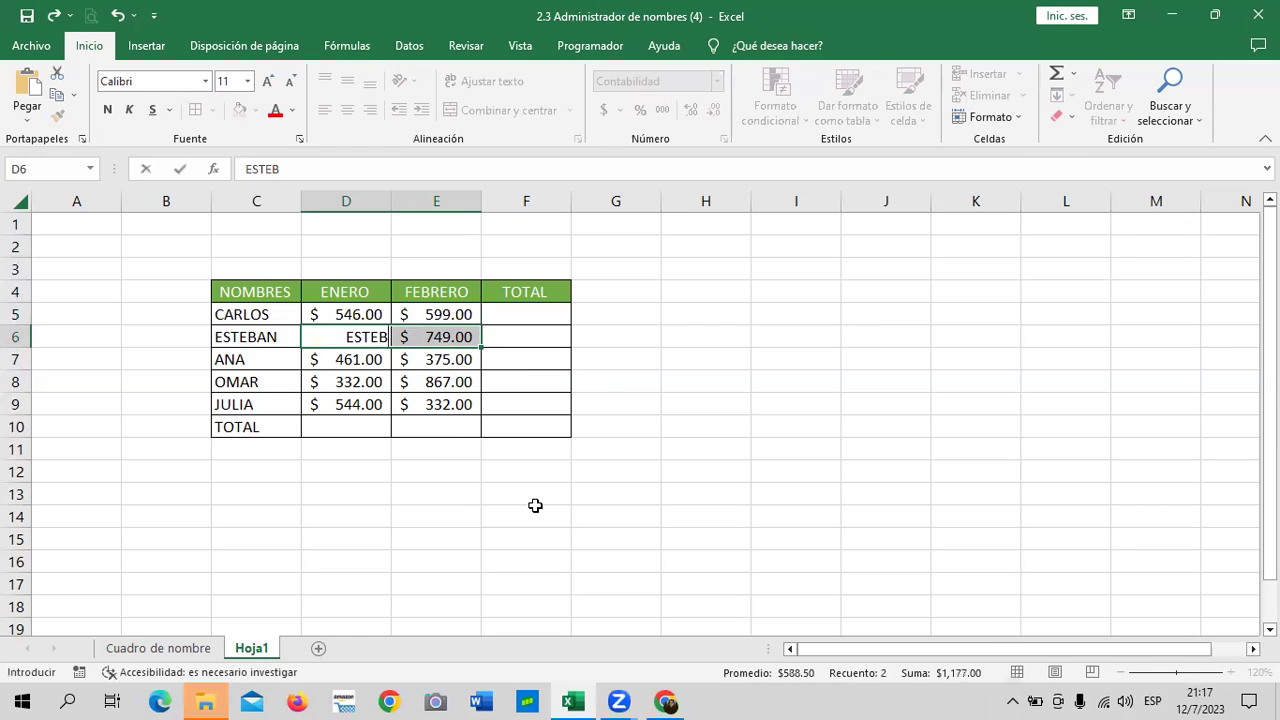
pyautogui.press('BackSpace')
pyautogui.press('BackSpace')
pyautogui.press('BackSpace')
pyautogui.press('BackSpace')
pyautogui.click(705, 426)
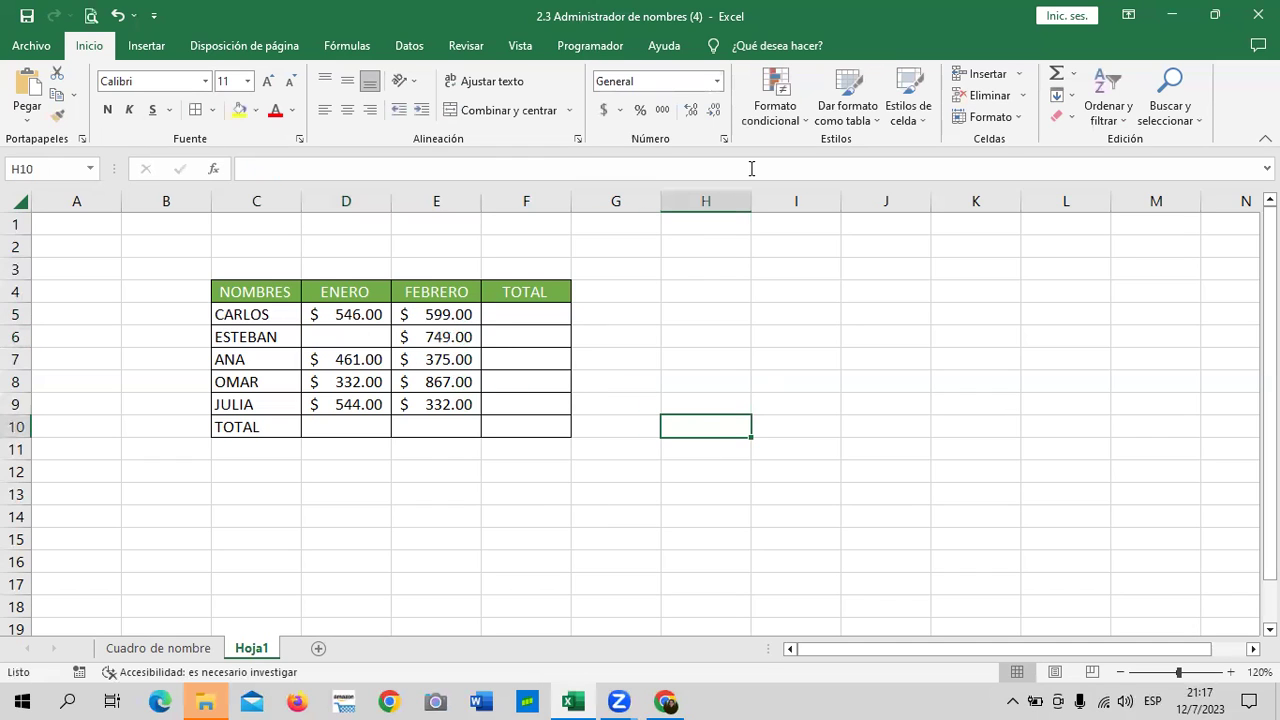
pyautogui.click(117, 15)
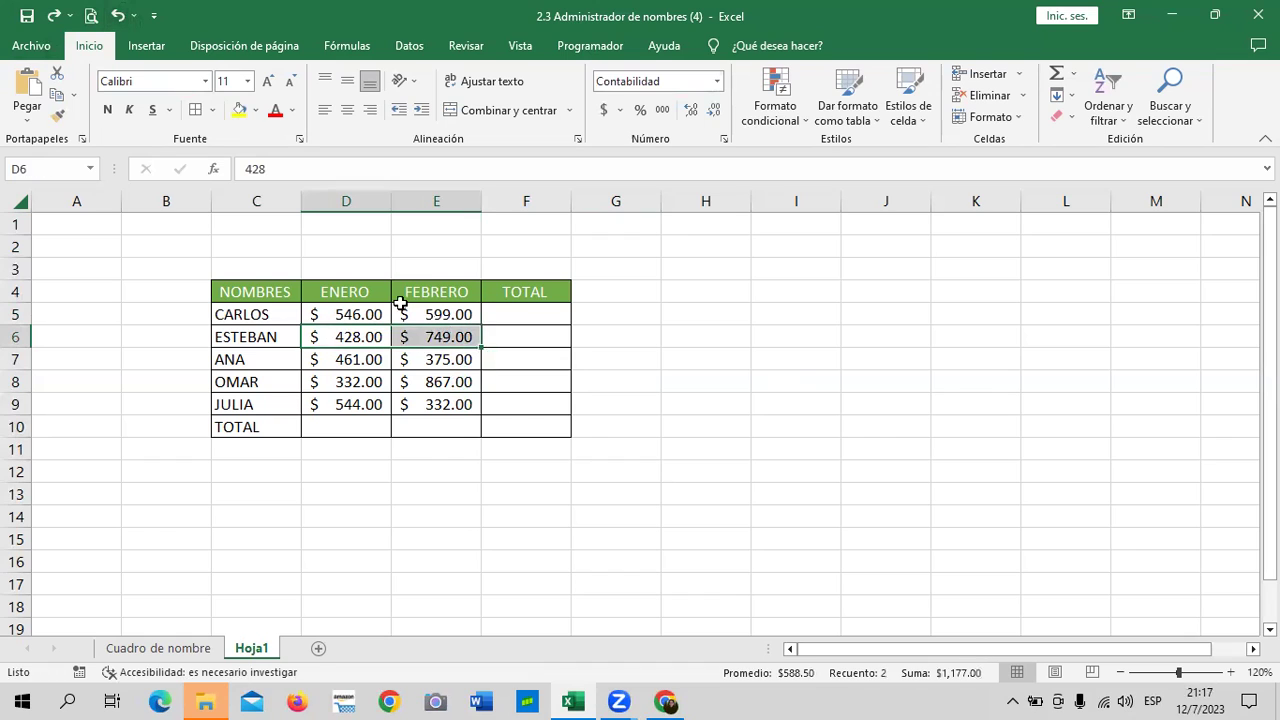
pyautogui.click(82, 172)
pyautogui.write('ESTEBAN')
pyautogui.press('Return')
# Name D7:E7 as ANA and D8:E8 as OMAR
pyautogui.moveTo(315, 359); pyautogui.dragTo(440, 359)
pyautogui.click(69, 172)
pyautogui.write('ANA')
pyautogui.press('Return')
pyautogui.click(323, 380)
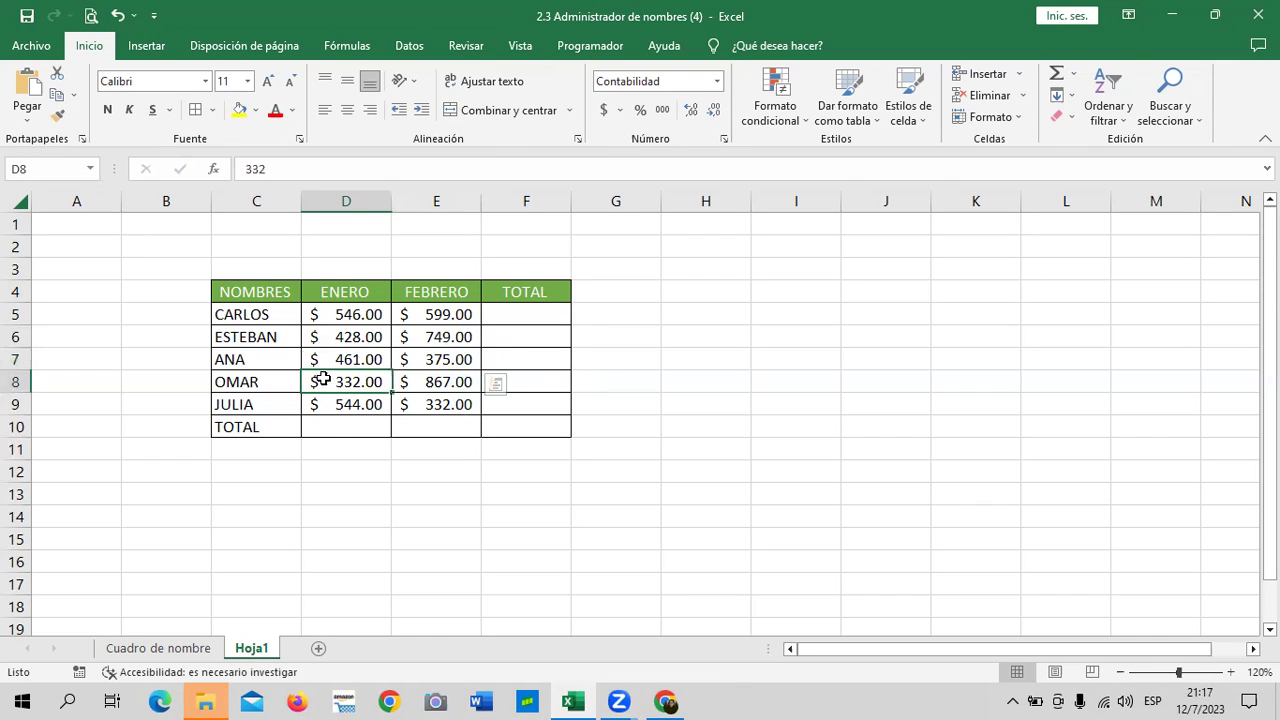
pyautogui.moveTo(323, 380); pyautogui.dragTo(436, 381)
pyautogui.click(65, 162)
pyautogui.write('OMAR')
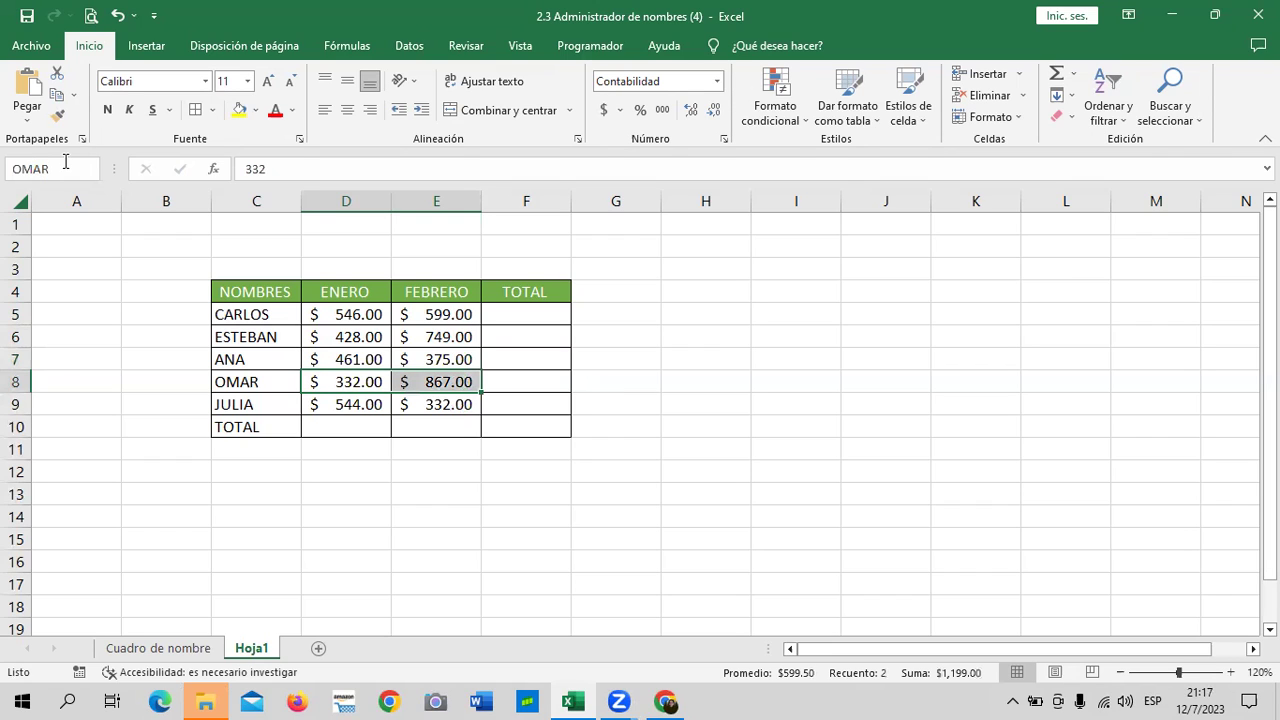
pyautogui.press('Return')
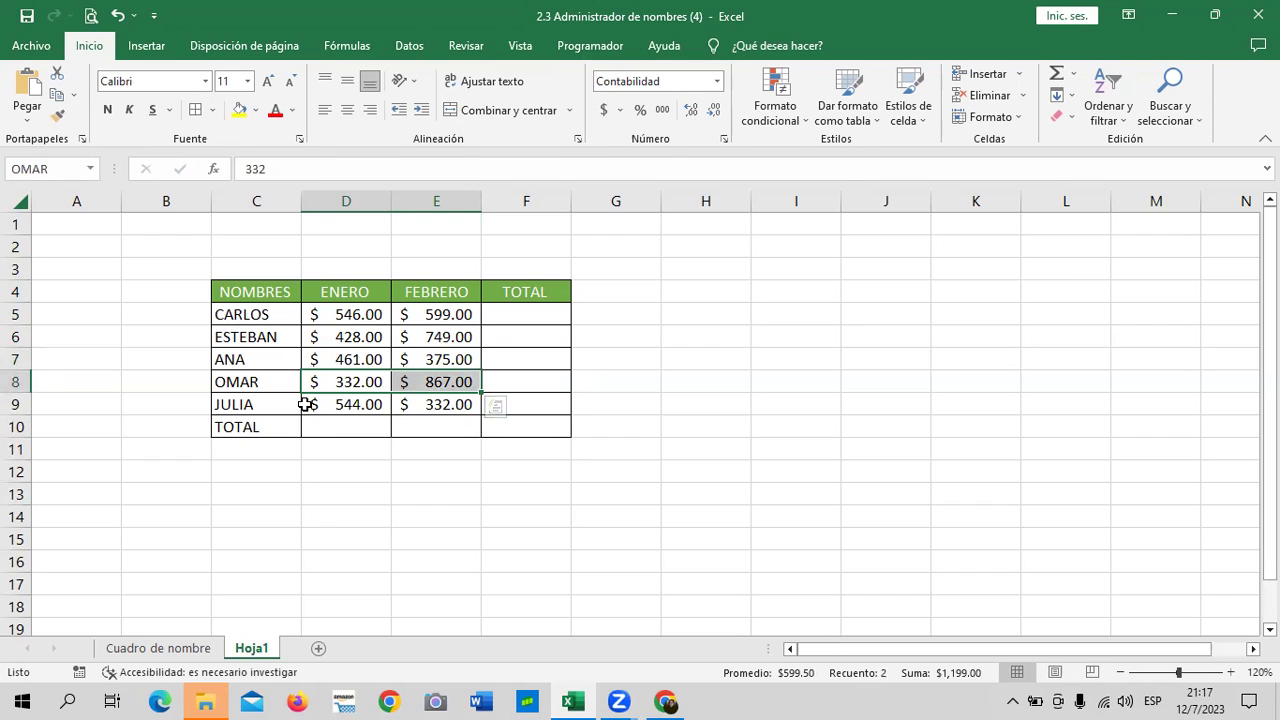
# Name JULIA's values D9:E9 as JULIA
pyautogui.click(340, 404)
pyautogui.moveTo(399, 404); pyautogui.dragTo(450, 404)
pyautogui.click(71, 170)
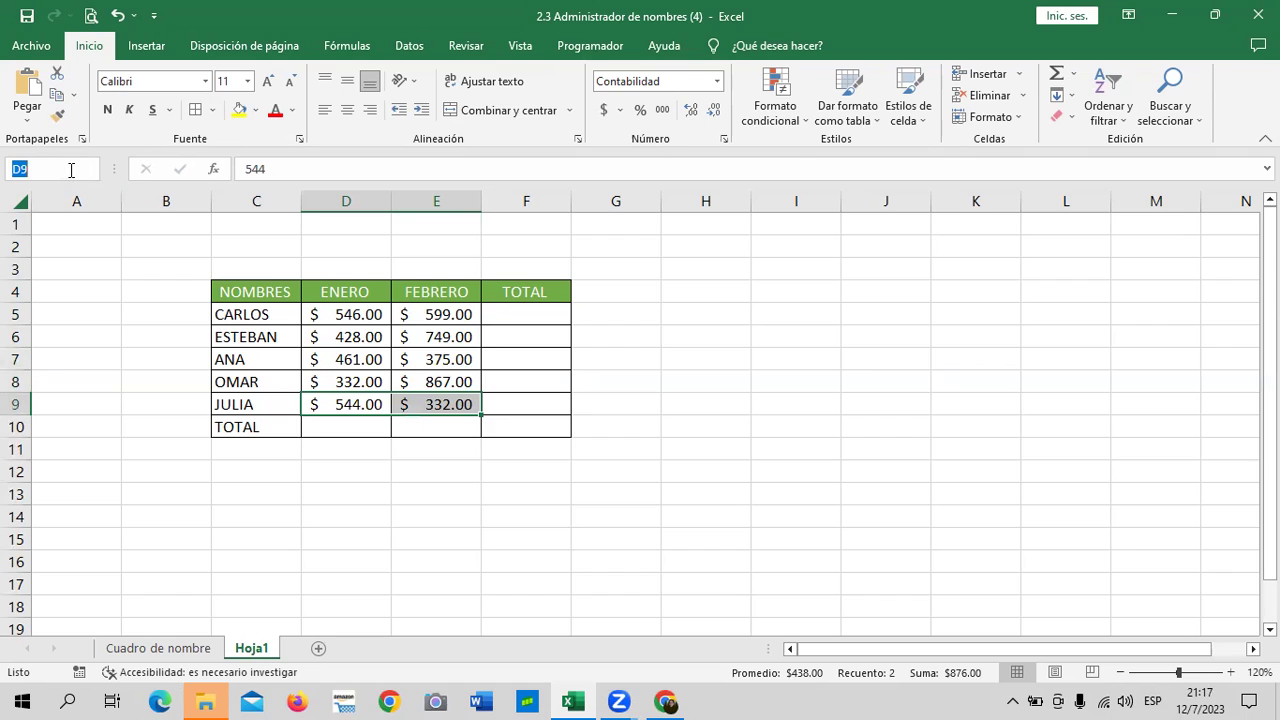
pyautogui.write('JULIA')
pyautogui.press('Return')
pyautogui.click(800, 385)
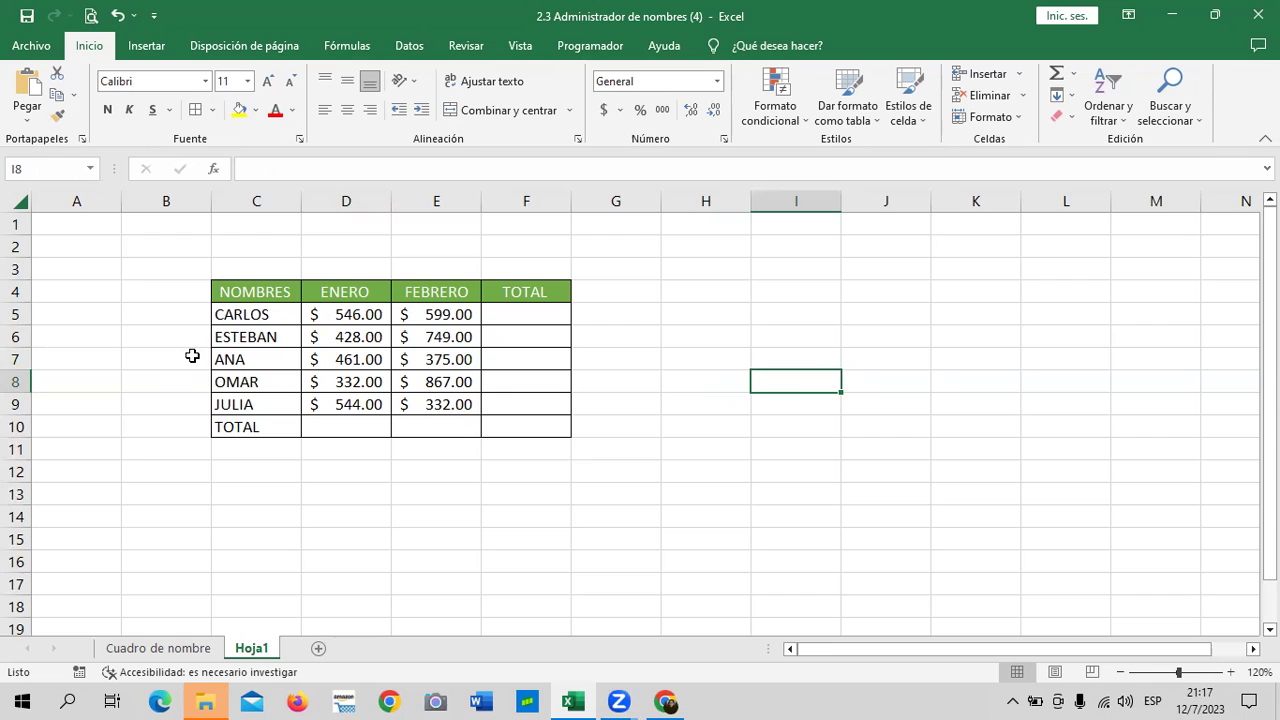
# Check CARLOS's January and February values and confirm D5:E5 is named CARLOS
pyautogui.click(354, 316)
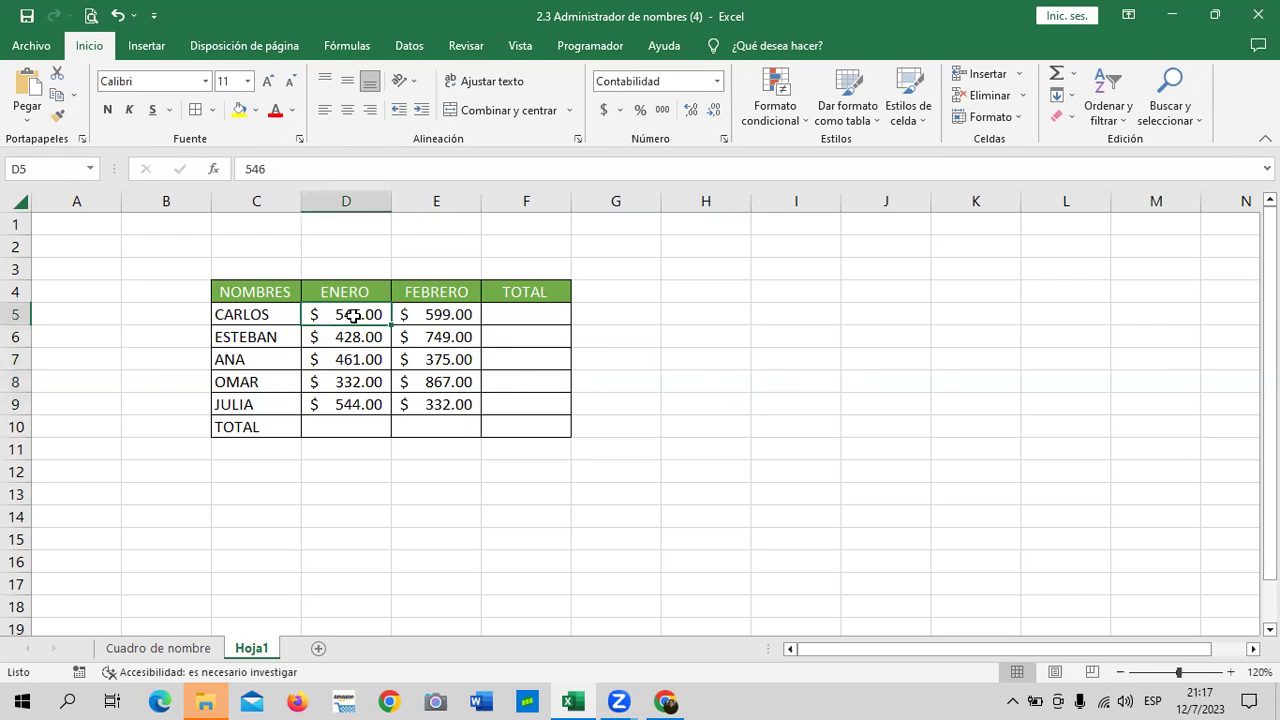
pyautogui.click(428, 316)
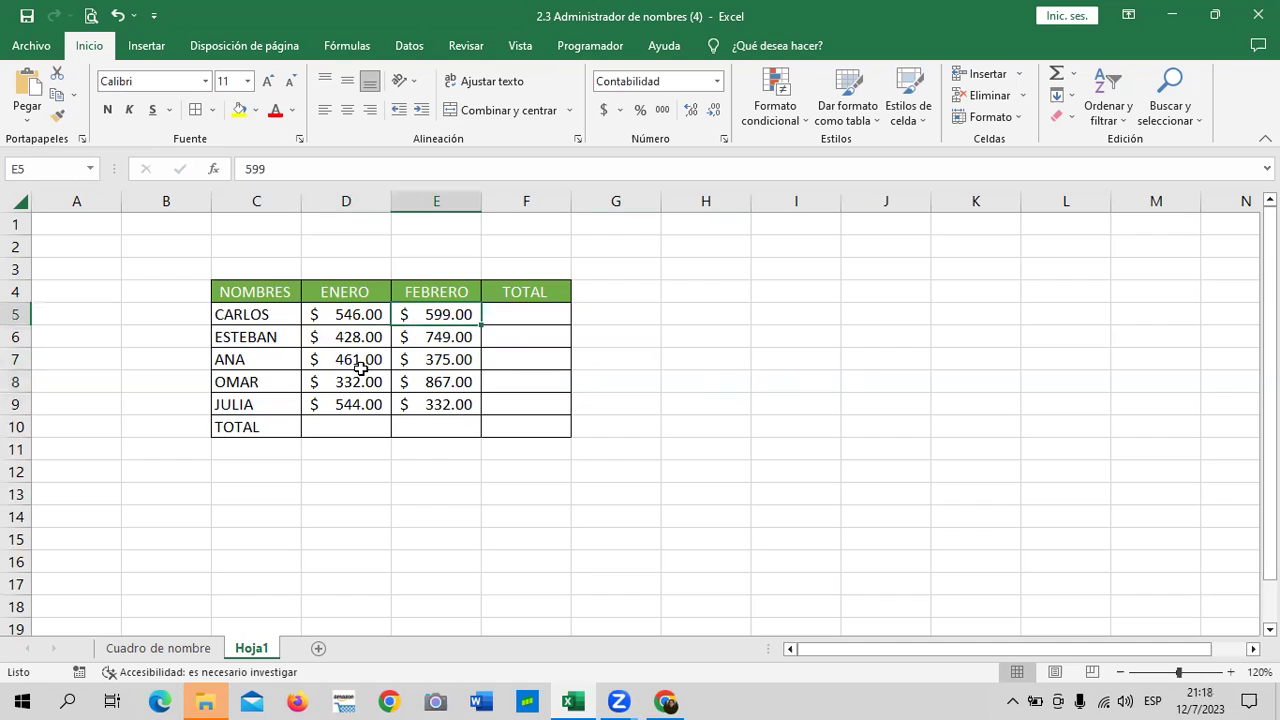
pyautogui.moveTo(320, 314); pyautogui.dragTo(445, 316)
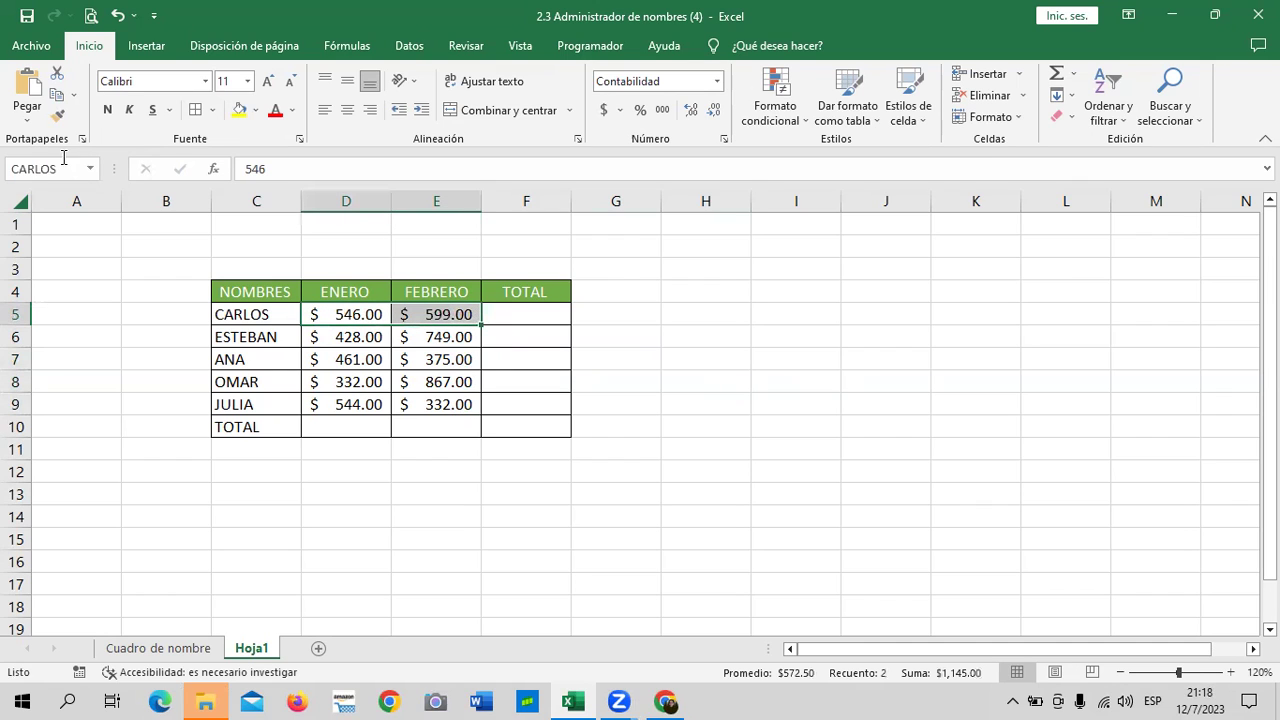
pyautogui.click(844, 400)
# Enter =SUMA(CARLOS) in F5 so CARLOS's total shows $ 1,145.00
pyautogui.click(540, 314)
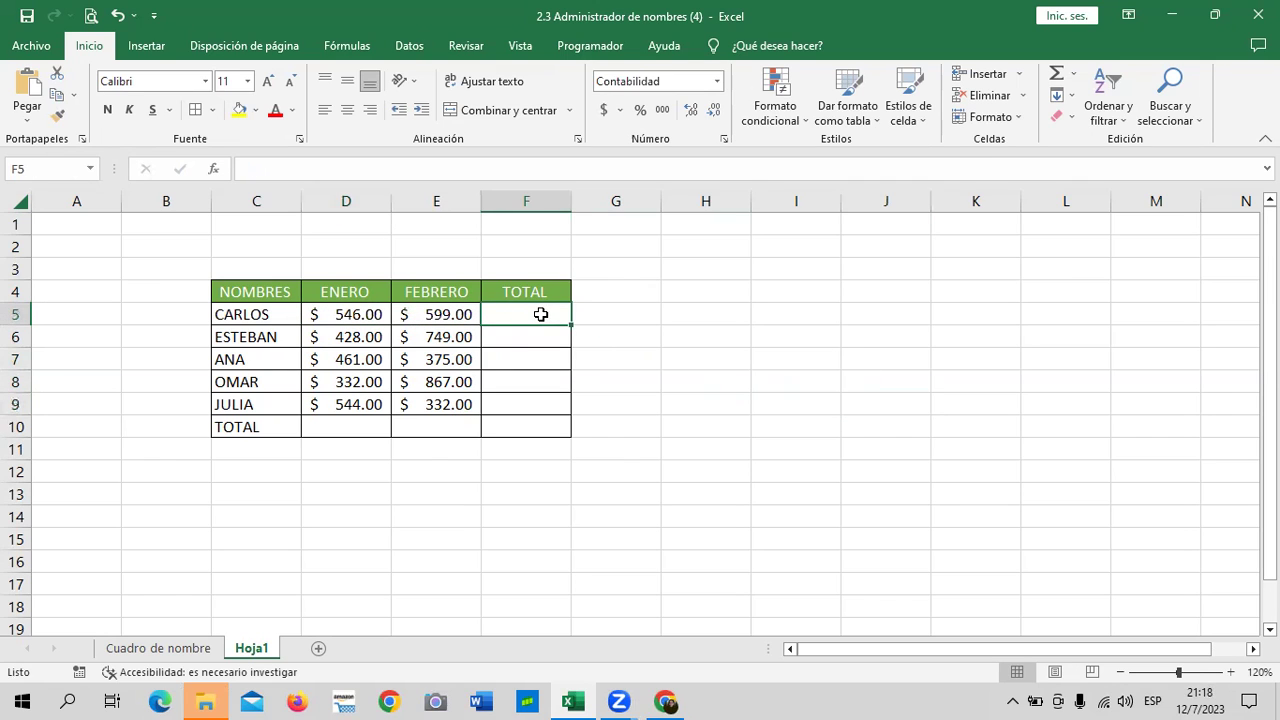
pyautogui.write('=SUMA')
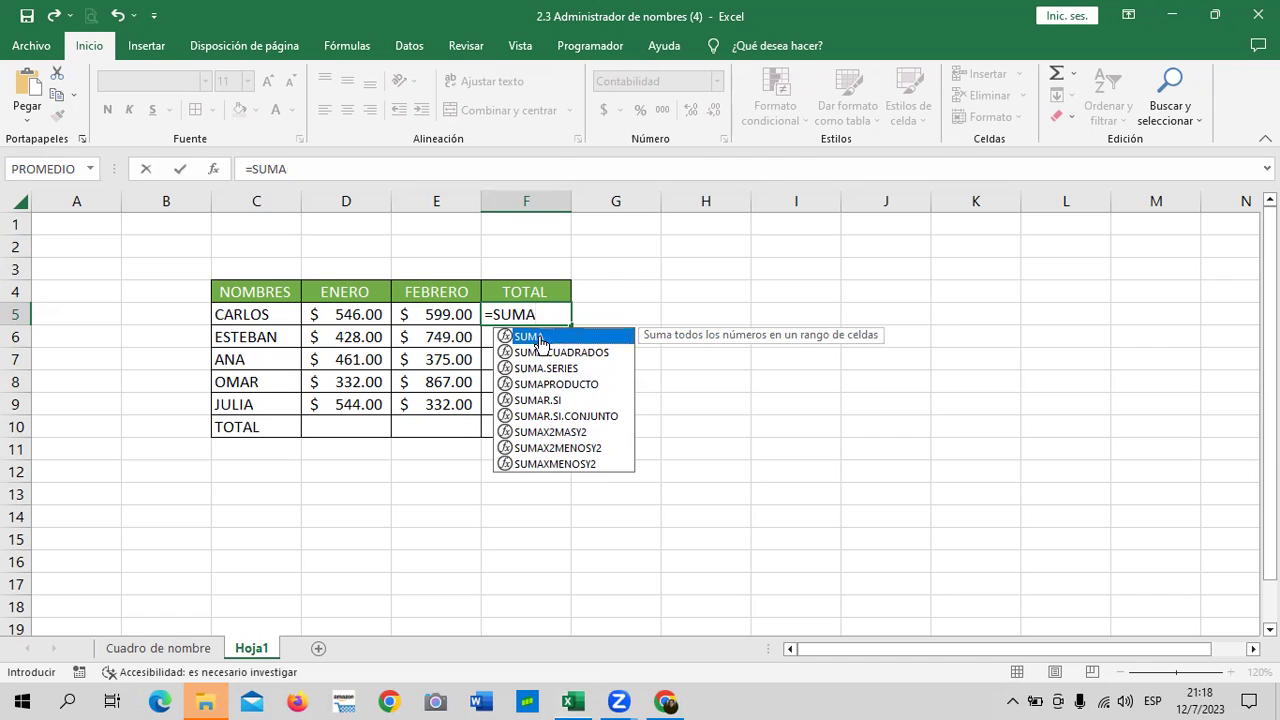
pyautogui.doubleClick(541, 341)
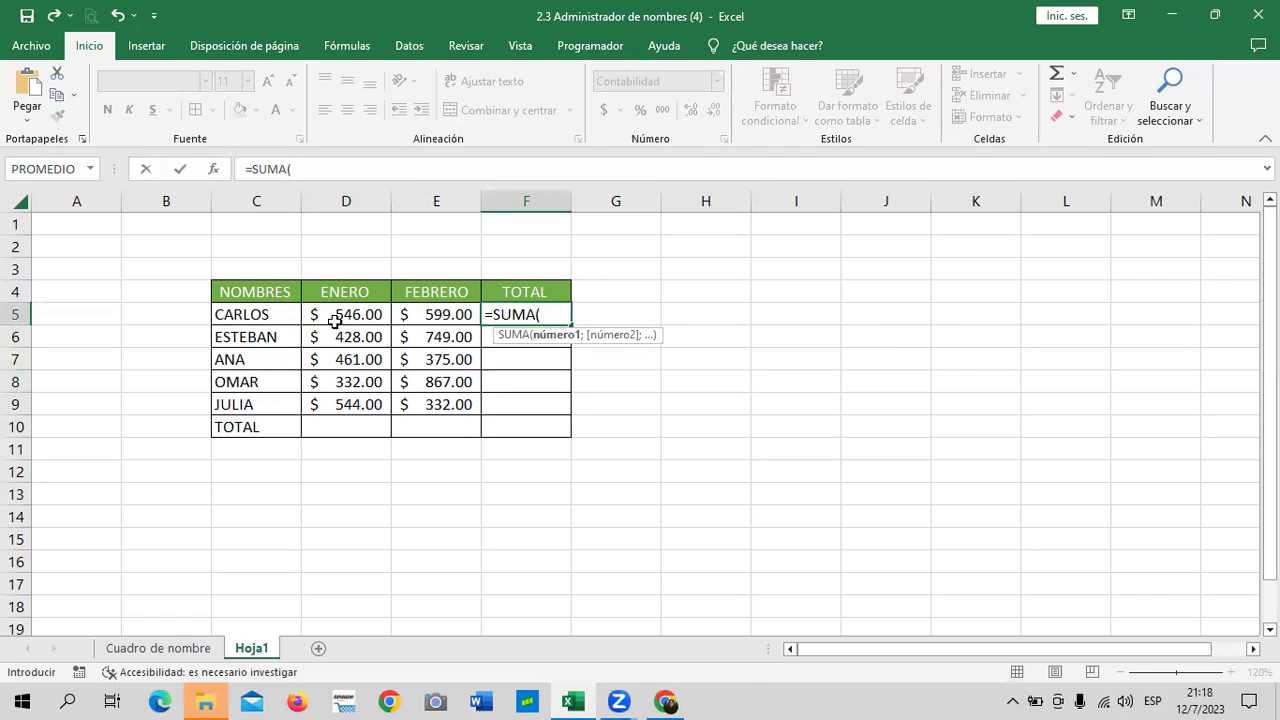
pyautogui.write('CAR')
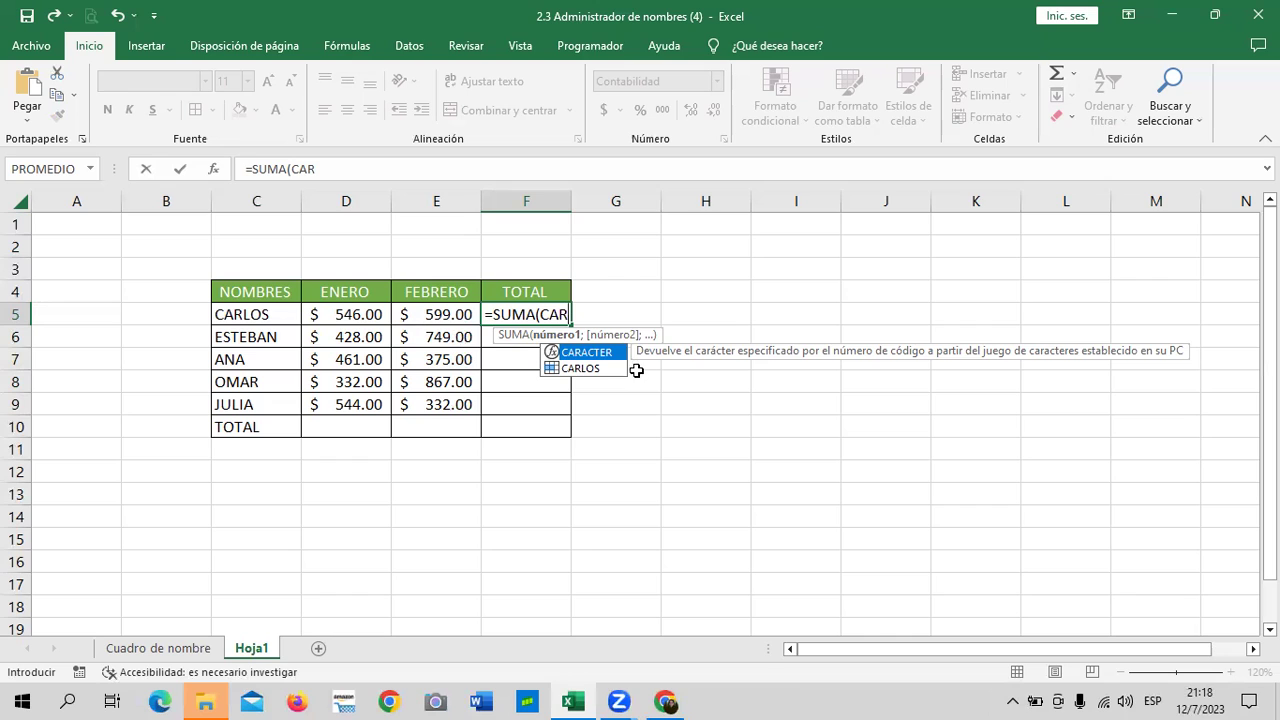
pyautogui.doubleClick(606, 371)
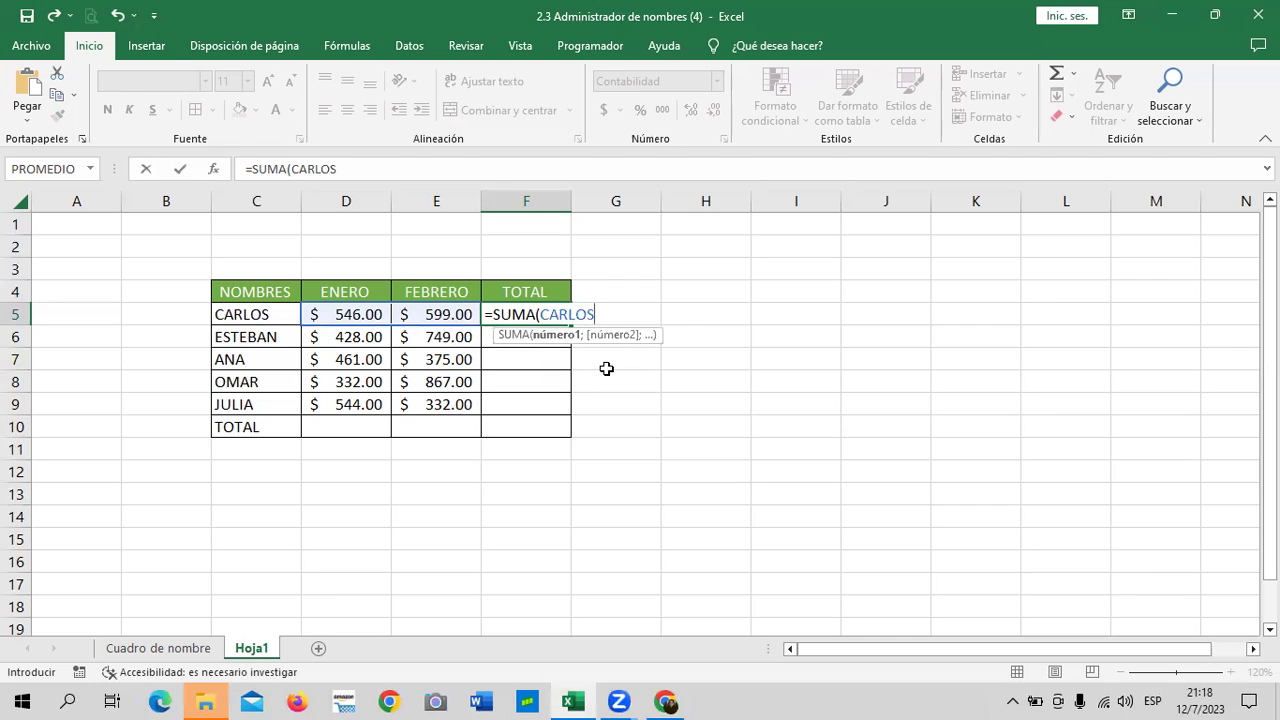
pyautogui.write(')')
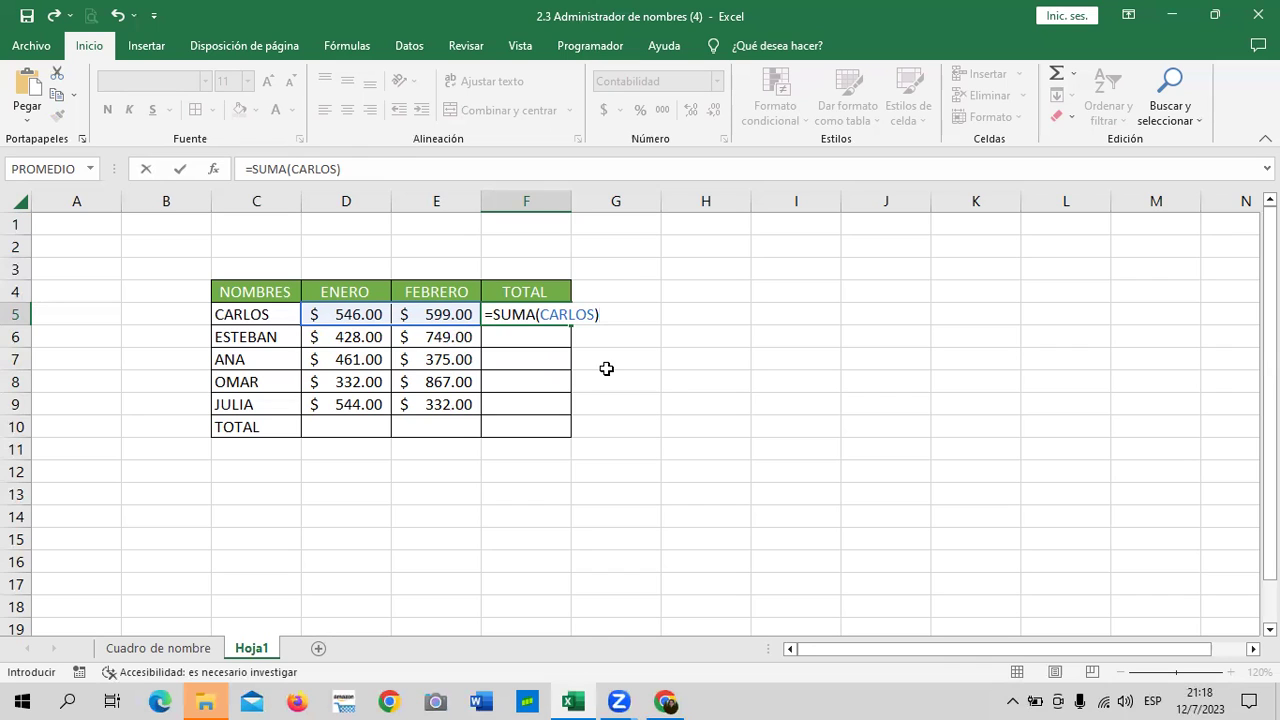
pyautogui.press('Return')
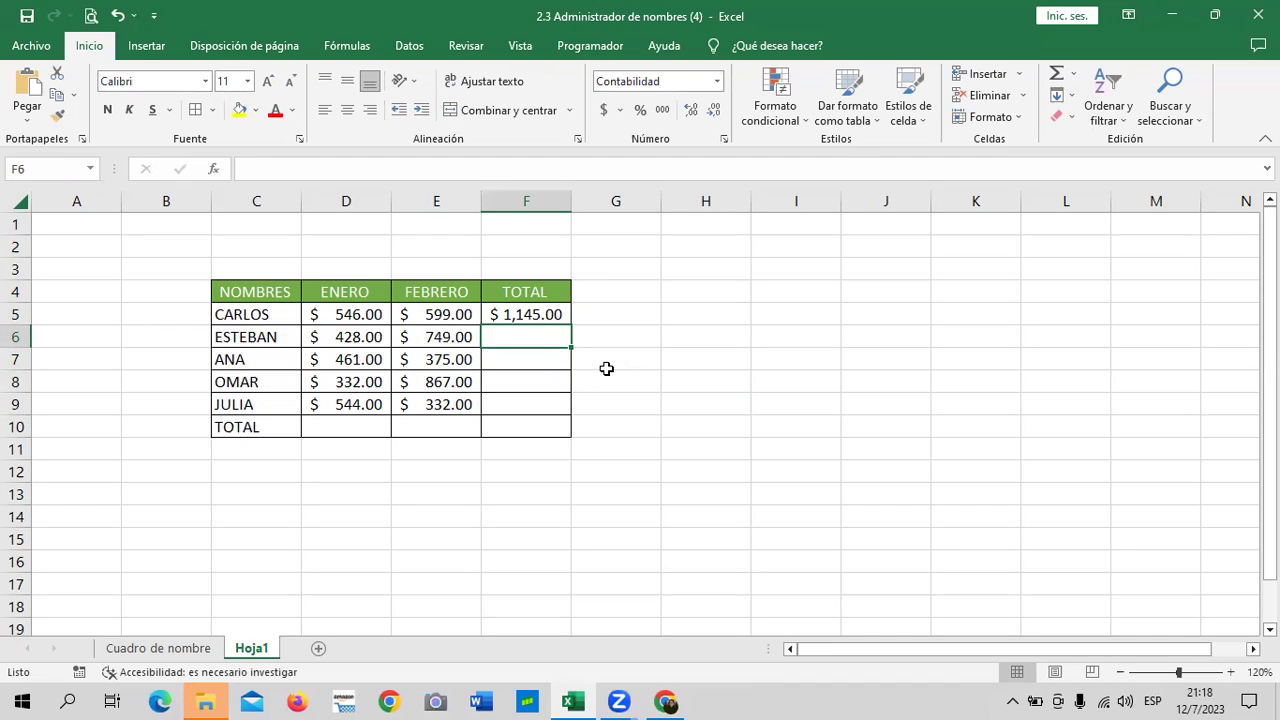
# Fill CARLOS's total formula down to F9 and inspect the copied formulas
pyautogui.click(549, 316)
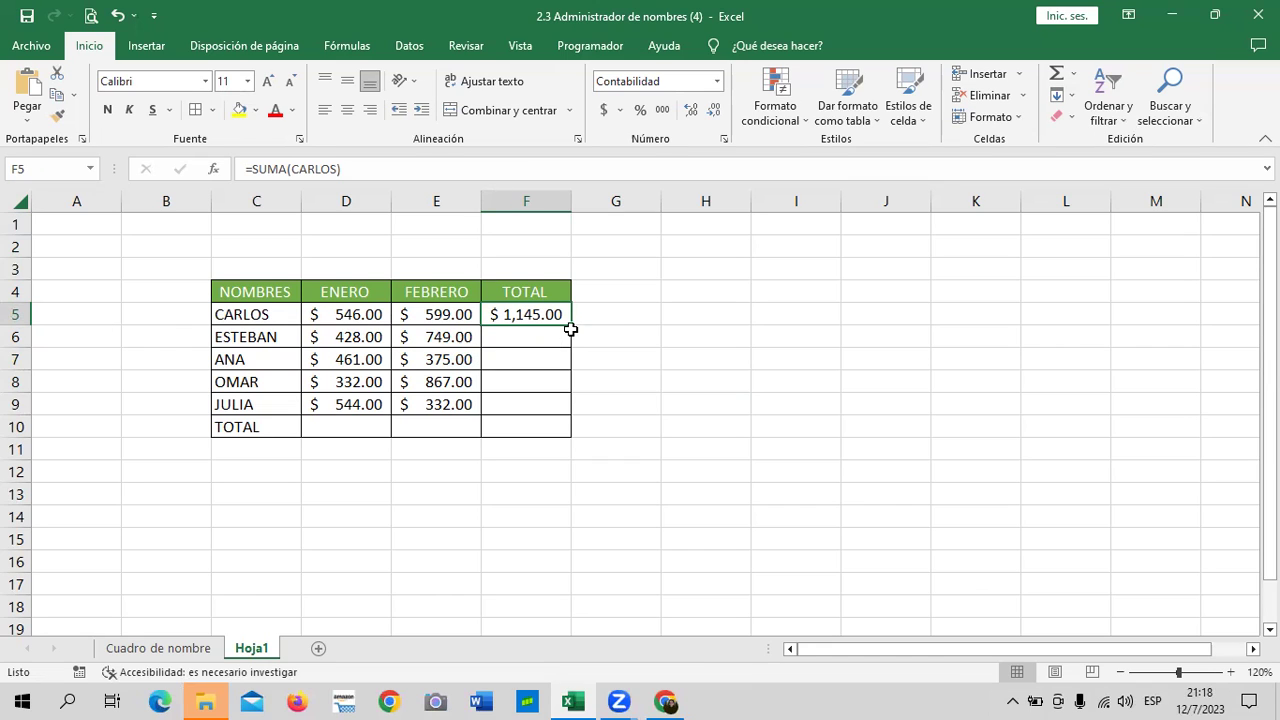
pyautogui.moveTo(572, 322); pyautogui.dragTo(591, 404)
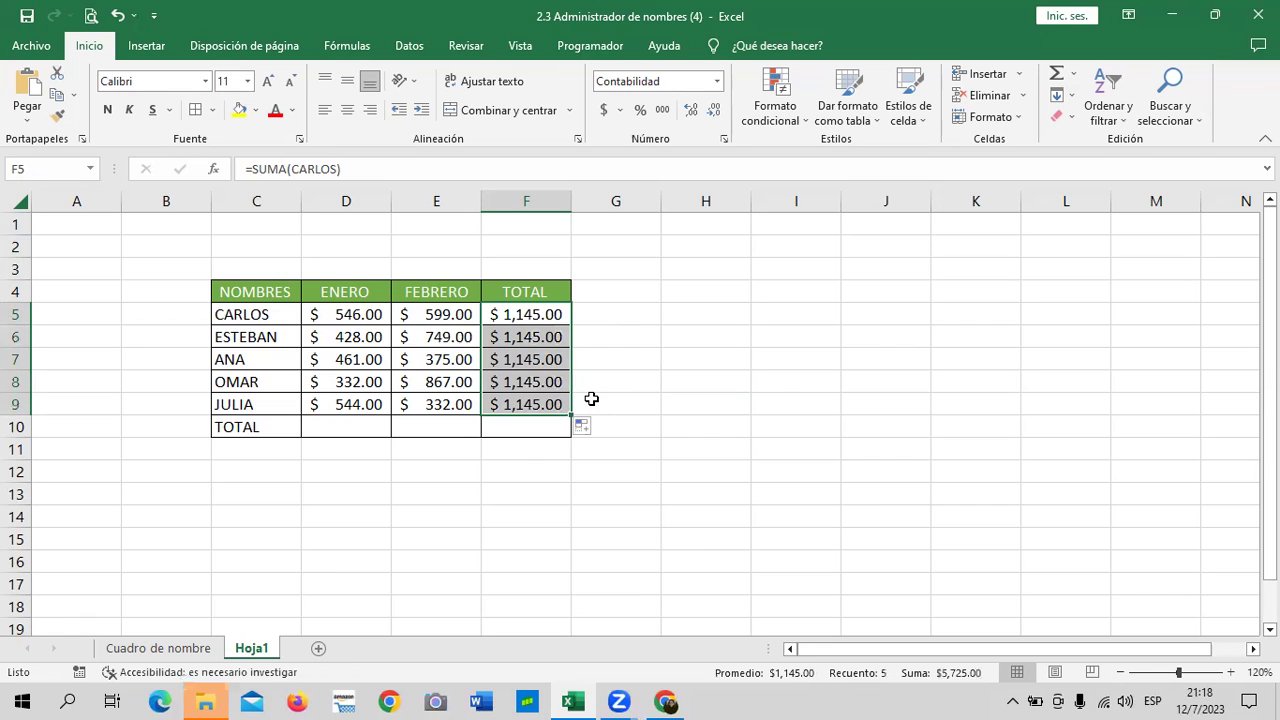
pyautogui.click(703, 366)
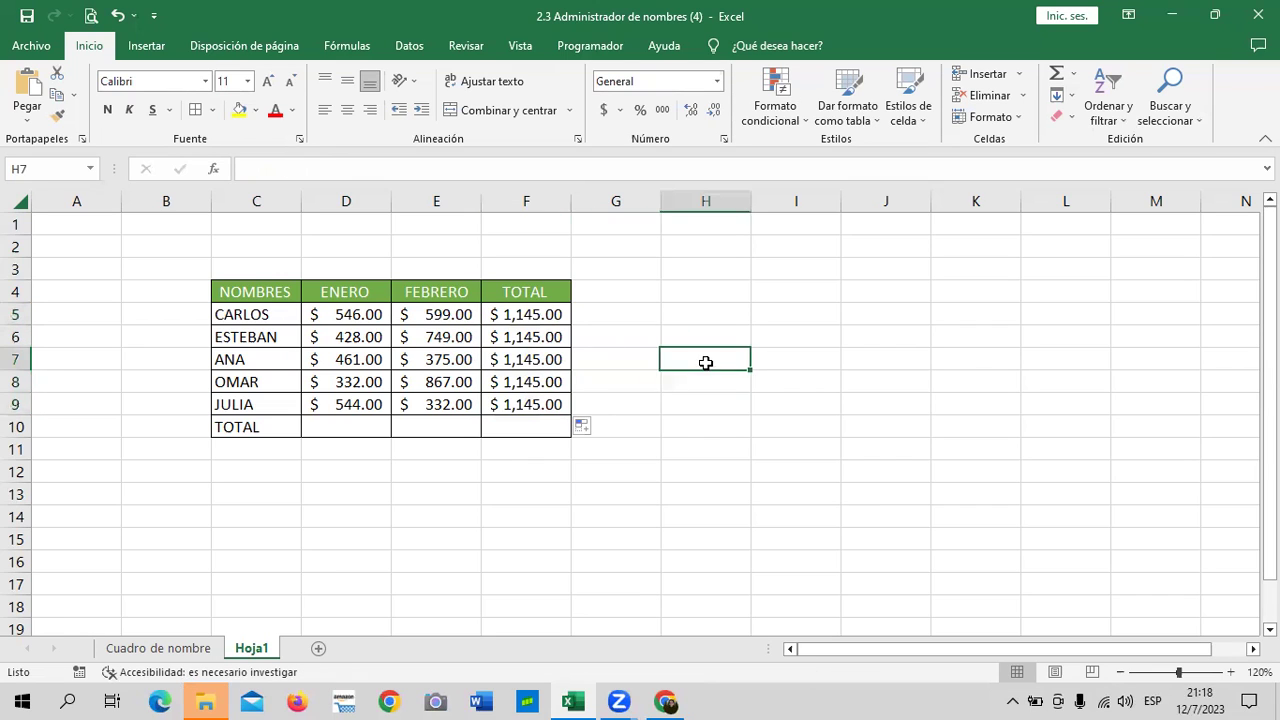
pyautogui.click(546, 398)
pyautogui.click(537, 378)
pyautogui.click(537, 355)
pyautogui.click(524, 332)
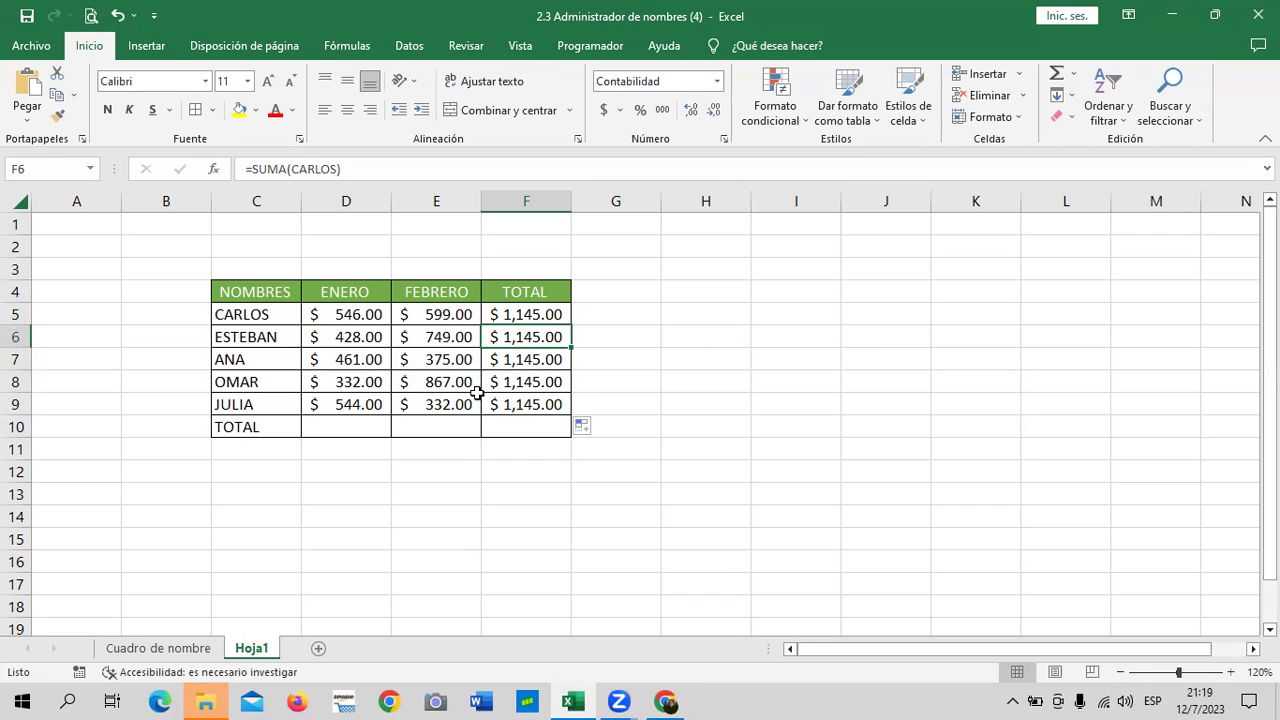
# Clear the four incorrectly copied totals in F6:F9
pyautogui.click(643, 380)
pyautogui.click(542, 336)
pyautogui.moveTo(540, 340); pyautogui.dragTo(543, 400)
pyautogui.press('Delete')
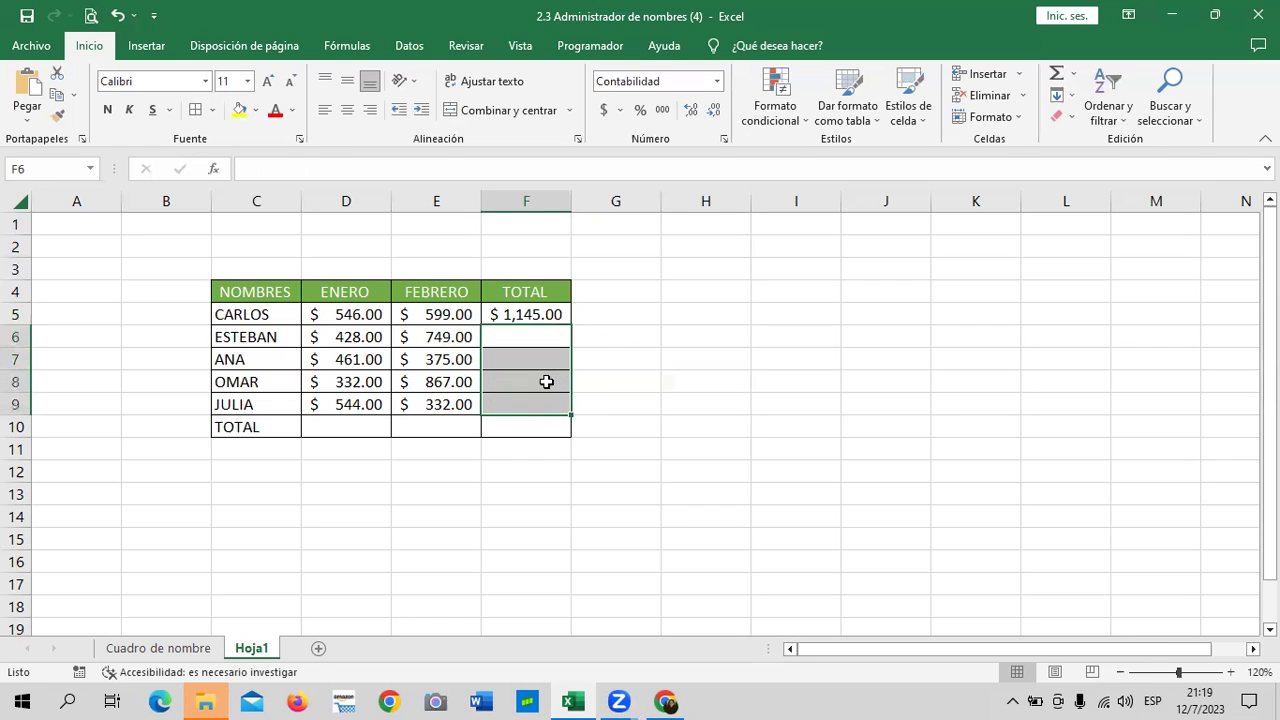
pyautogui.click(774, 342)
# Enter =SUMA(ESTEBAN) in F6 for ESTEBAN's total
pyautogui.click(545, 337)
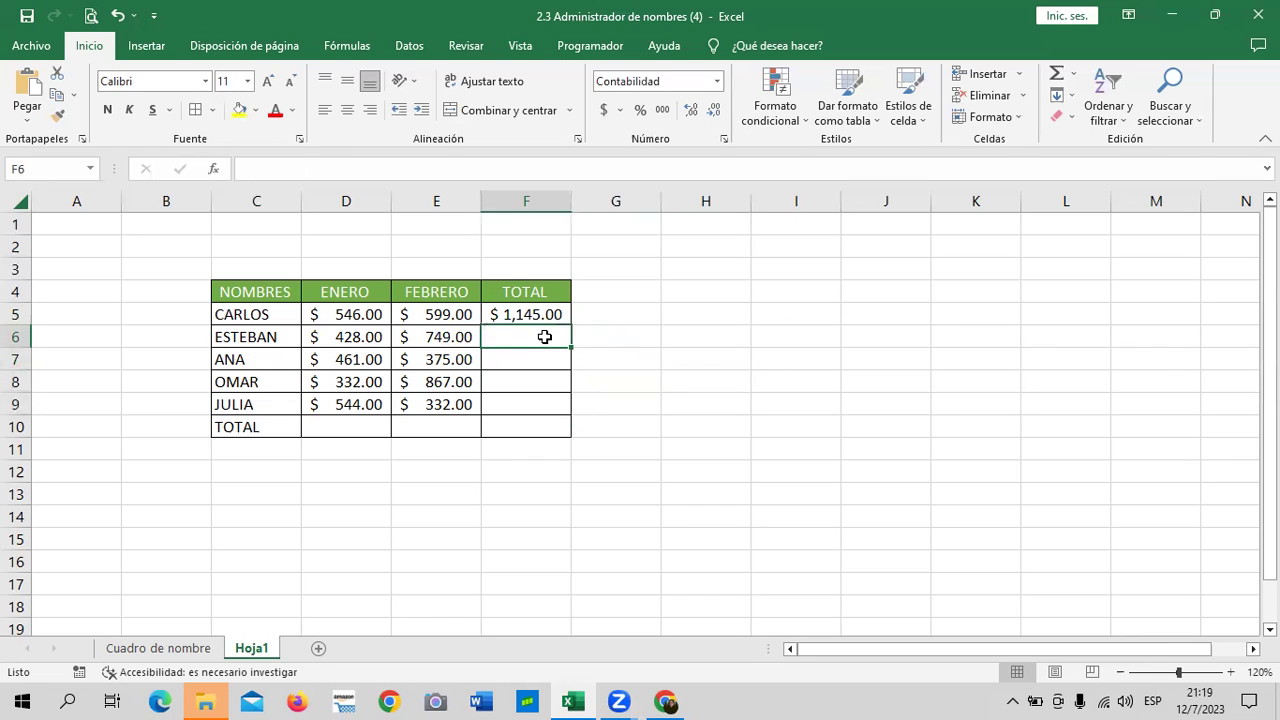
pyautogui.write('=SUMA')
pyautogui.doubleClick(610, 357)
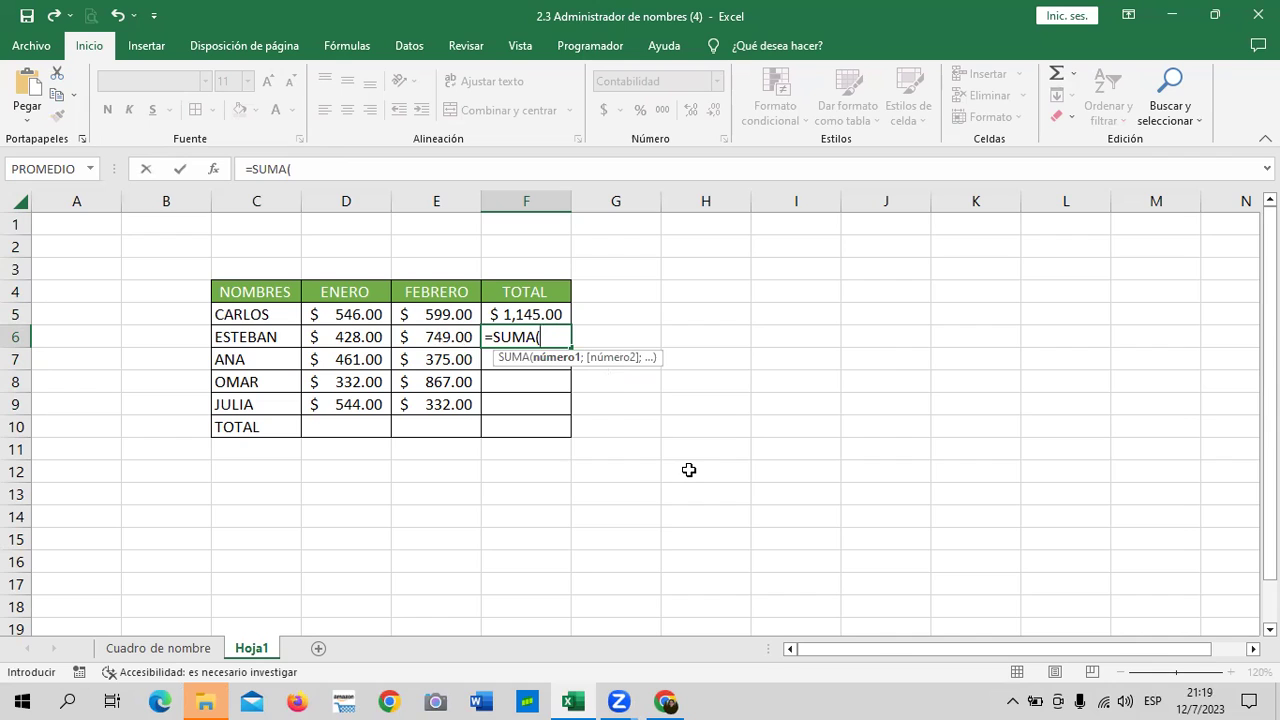
pyautogui.write('ESTE')
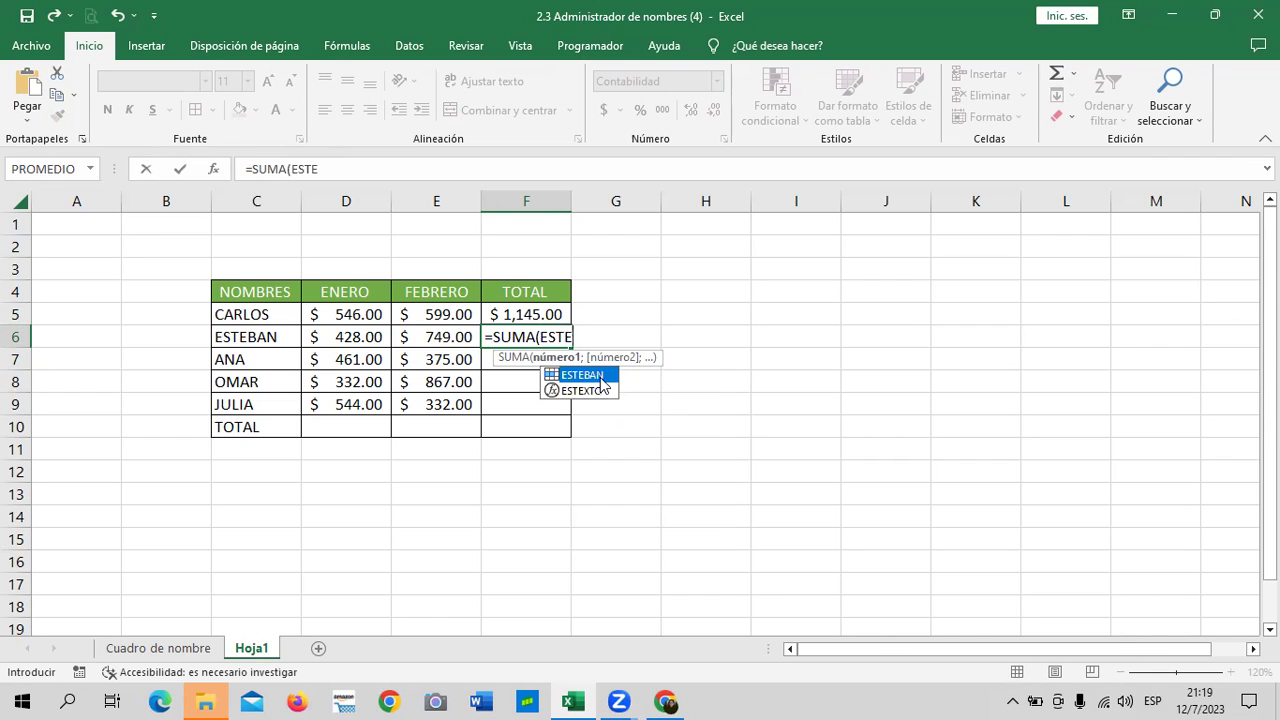
pyautogui.doubleClick(600, 374)
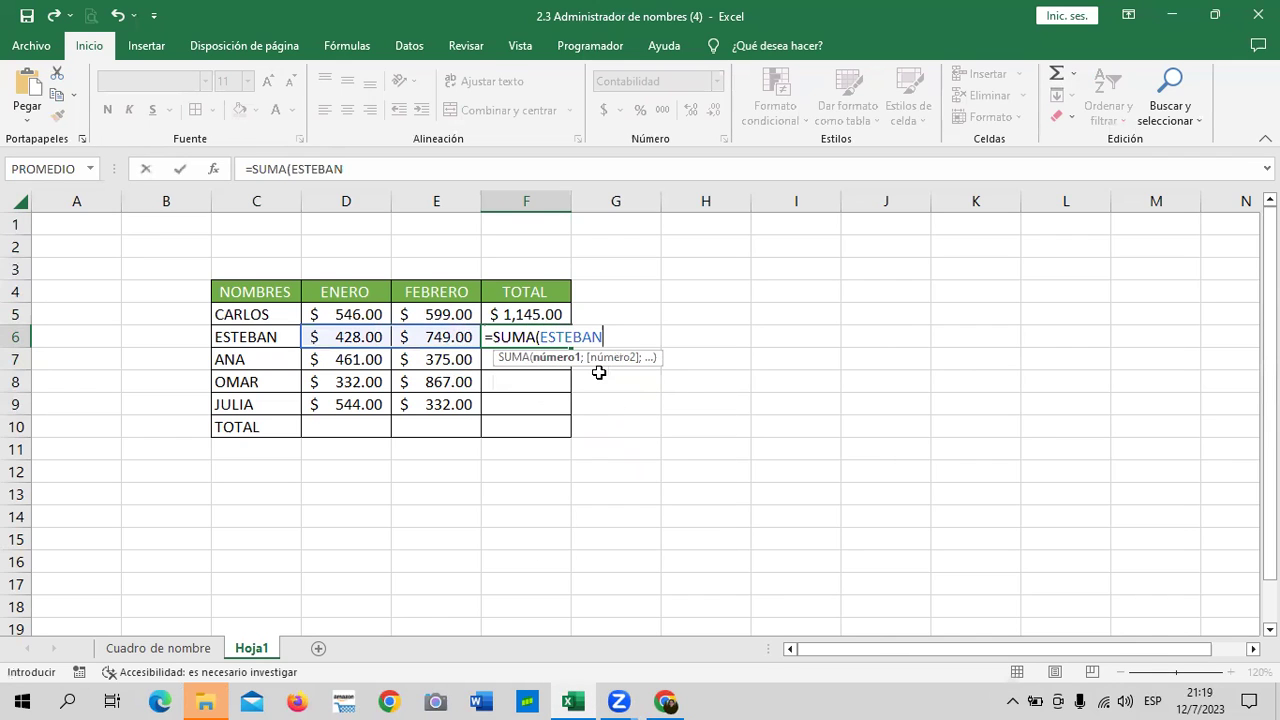
pyautogui.press('Return')
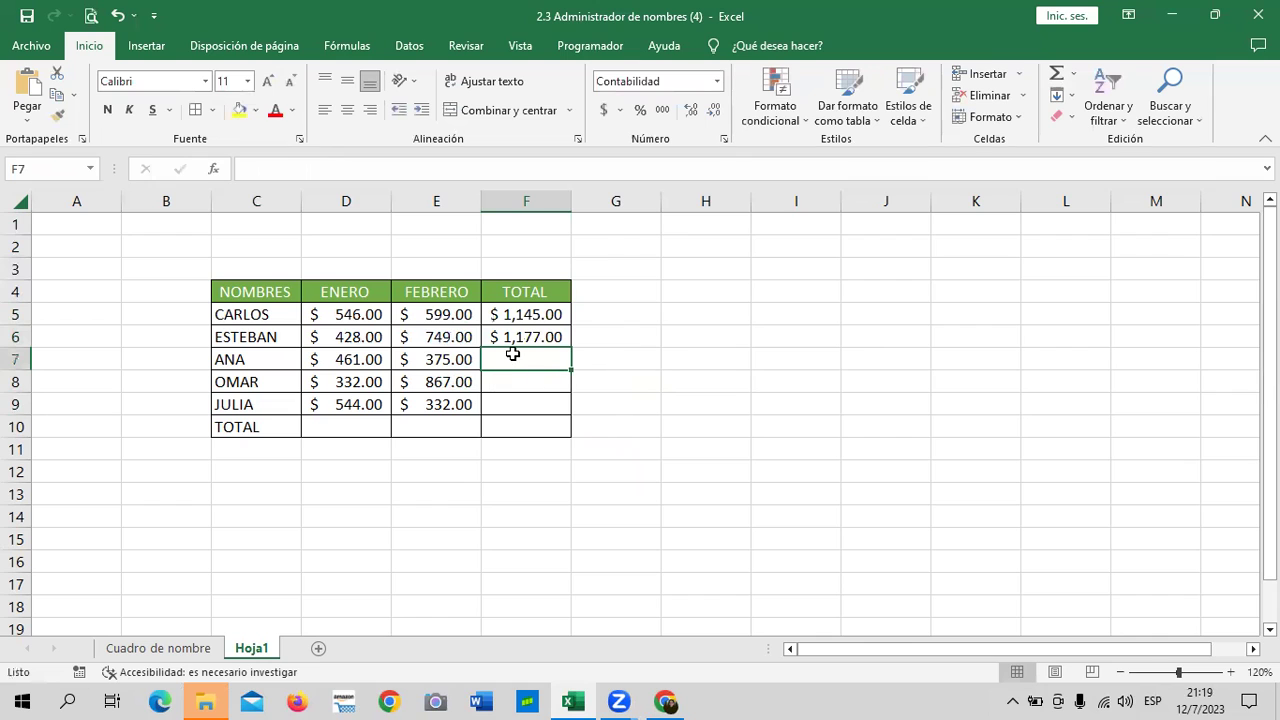
# Enter =SUMA(ANA) in F7 for ANA's total
pyautogui.write('=')
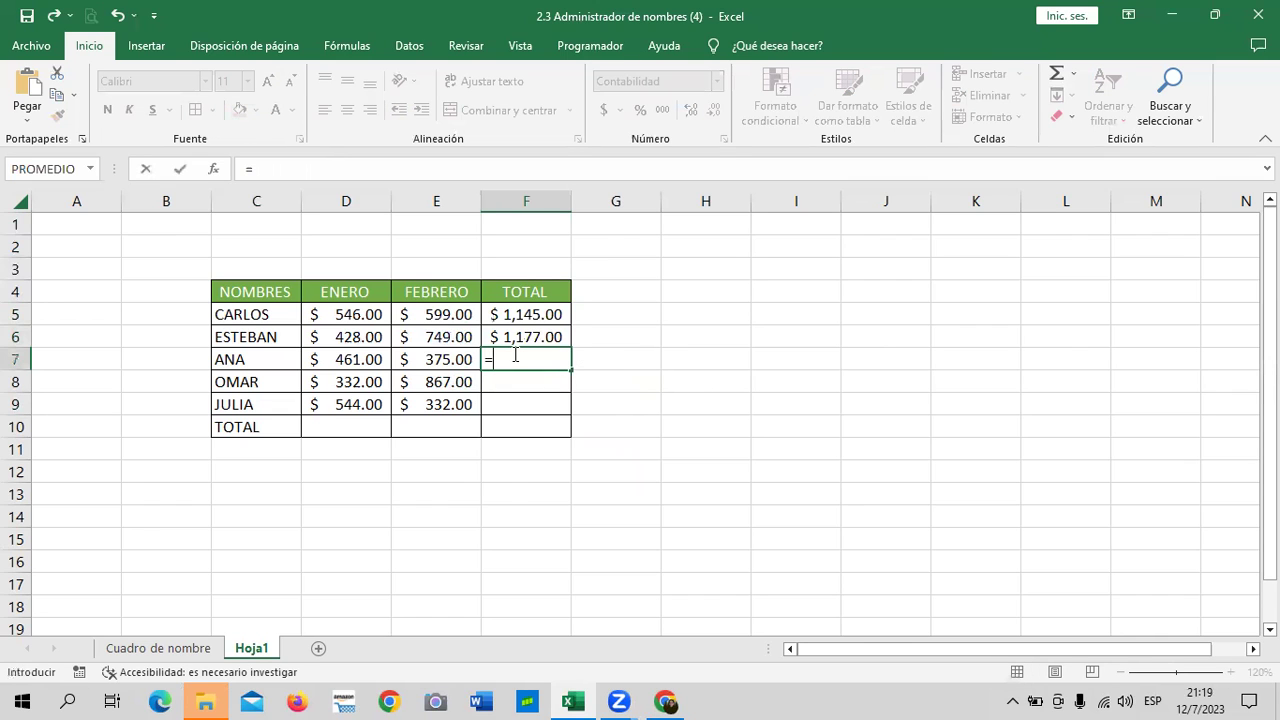
pyautogui.write('SUMA')
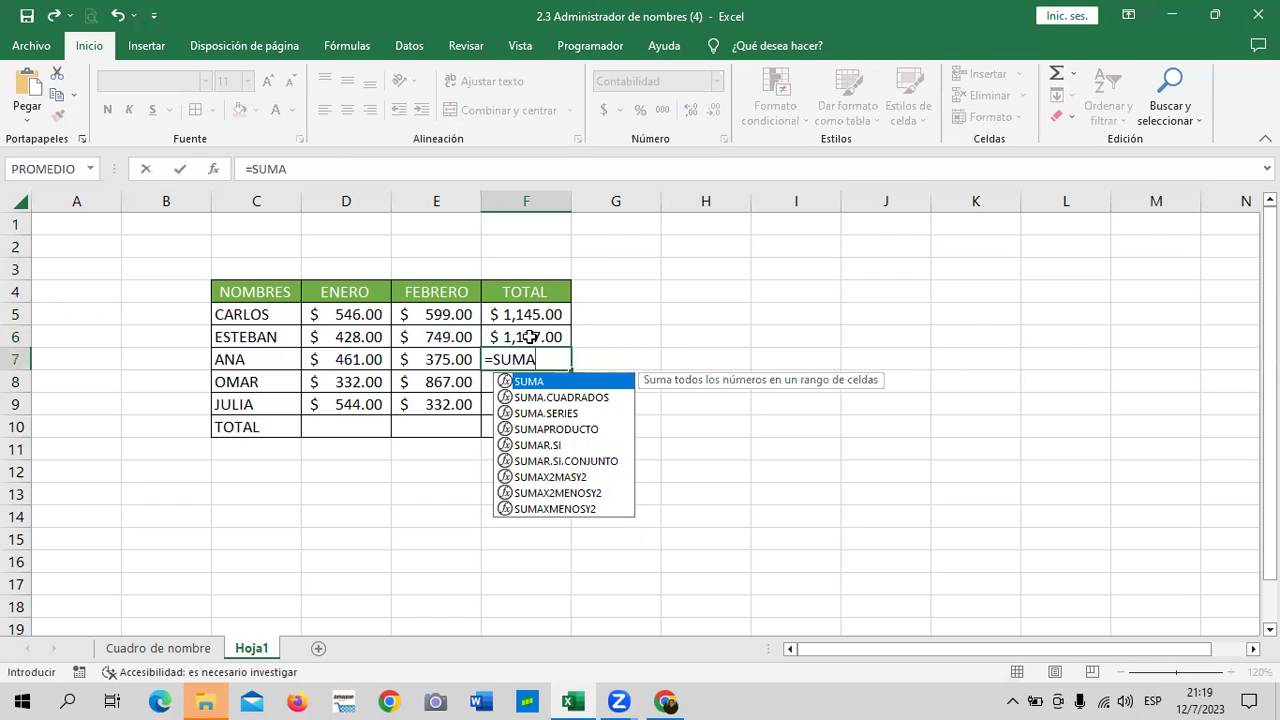
pyautogui.doubleClick(620, 381)
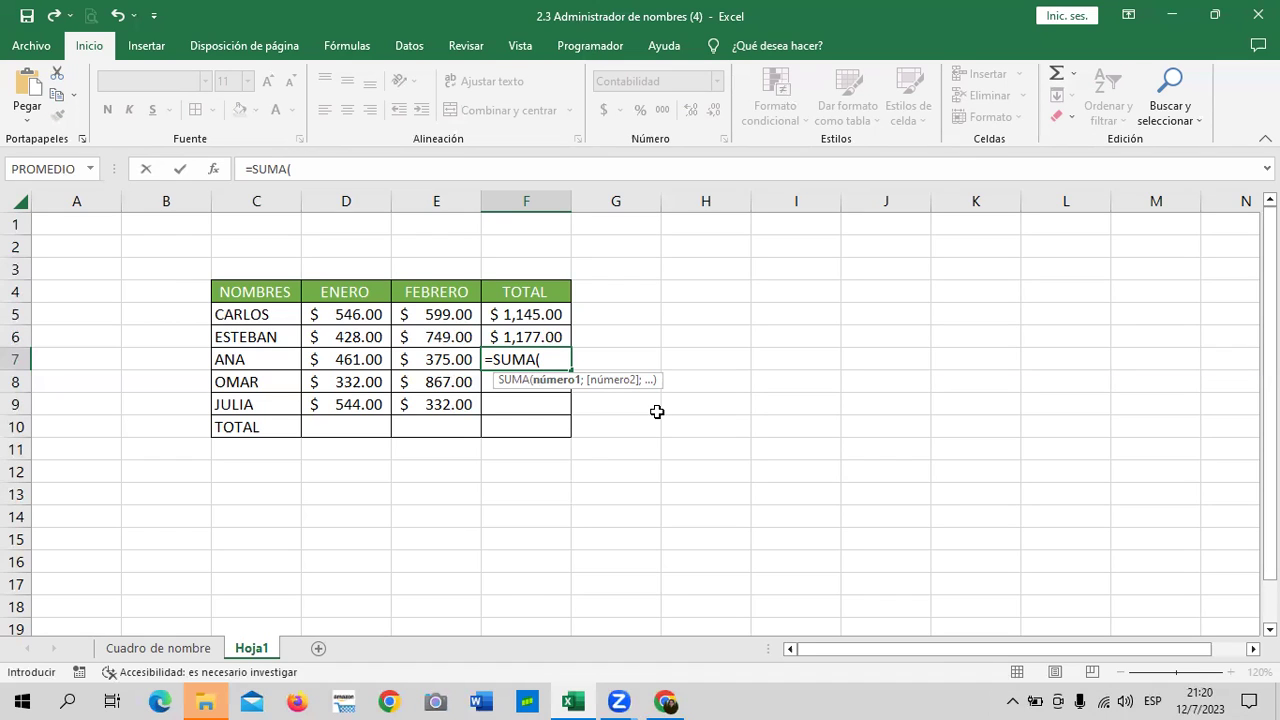
pyautogui.write('ANA')
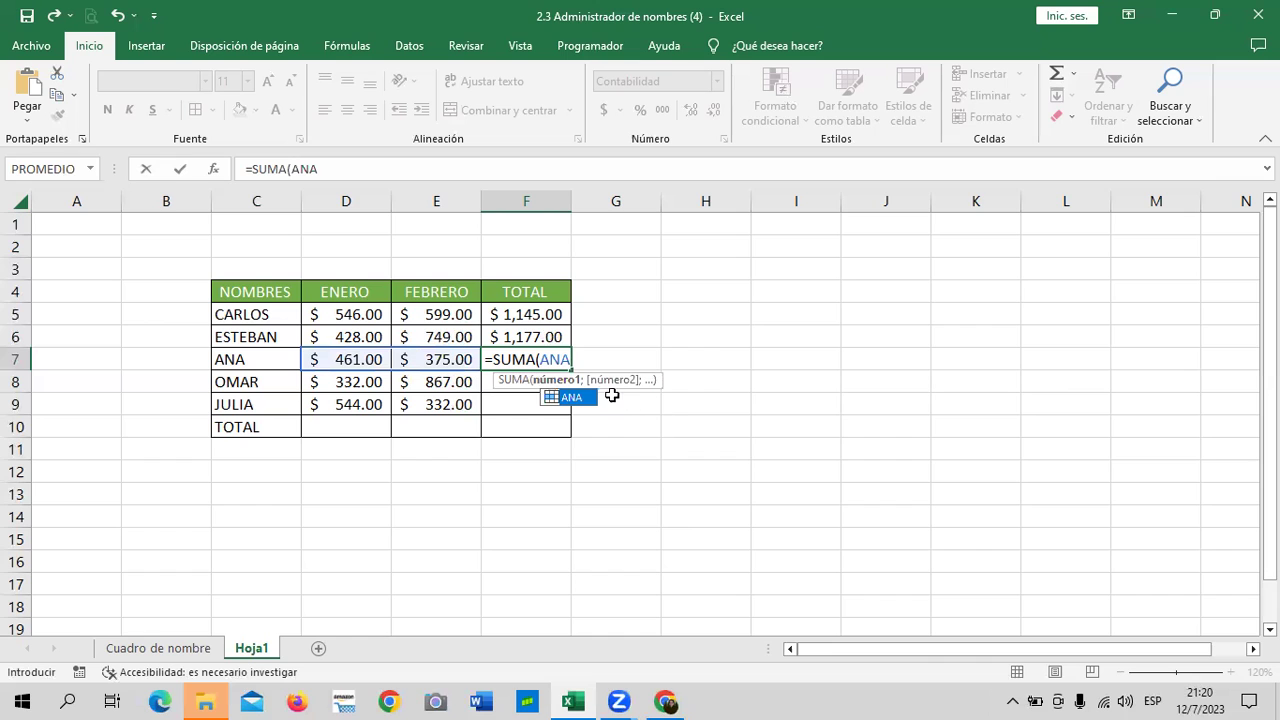
pyautogui.doubleClick(588, 395)
pyautogui.write(')')
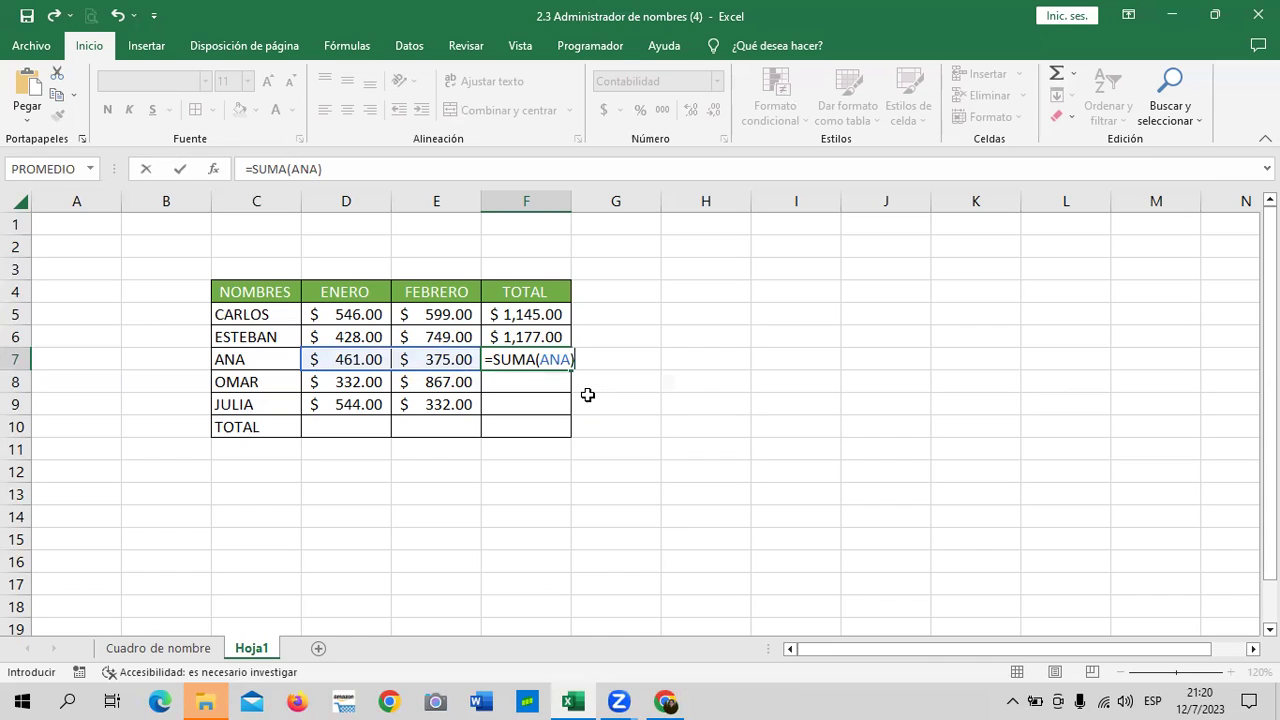
pyautogui.press('Return')
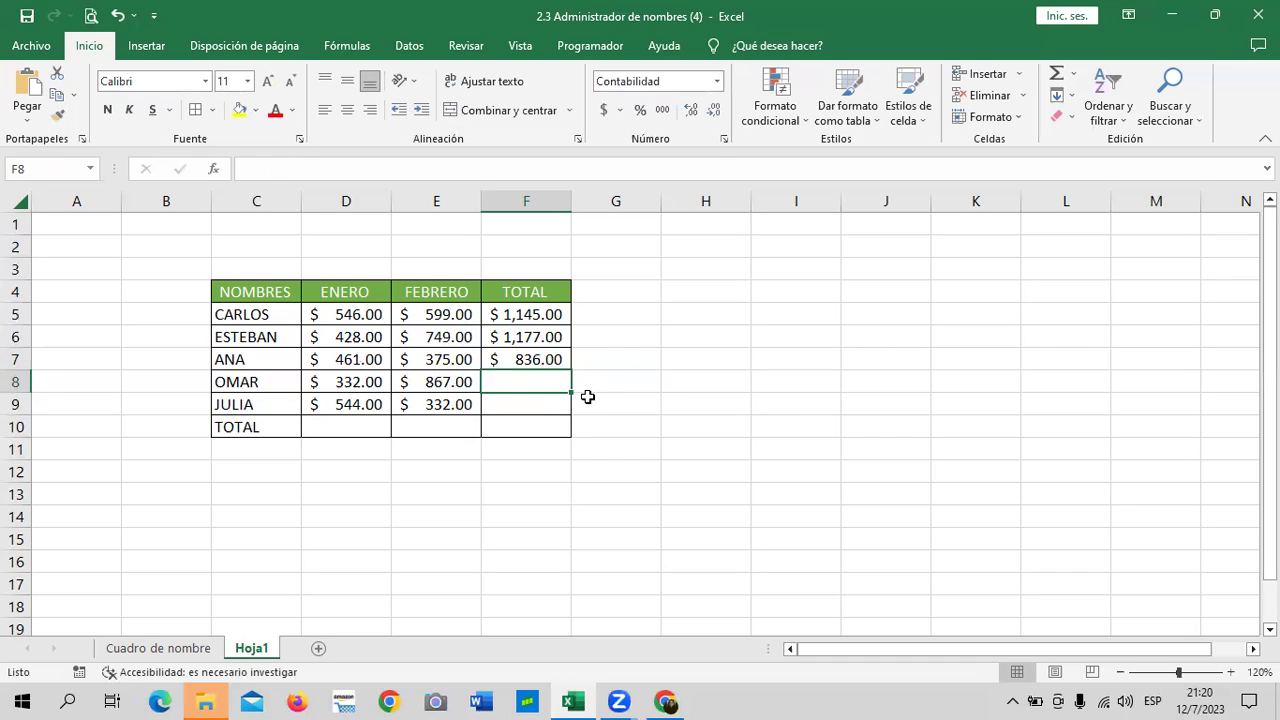
# Enter =SUMA(OMAR) in F8 for OMAR's total
pyautogui.write('=SUMA')
pyautogui.doubleClick(612, 404)
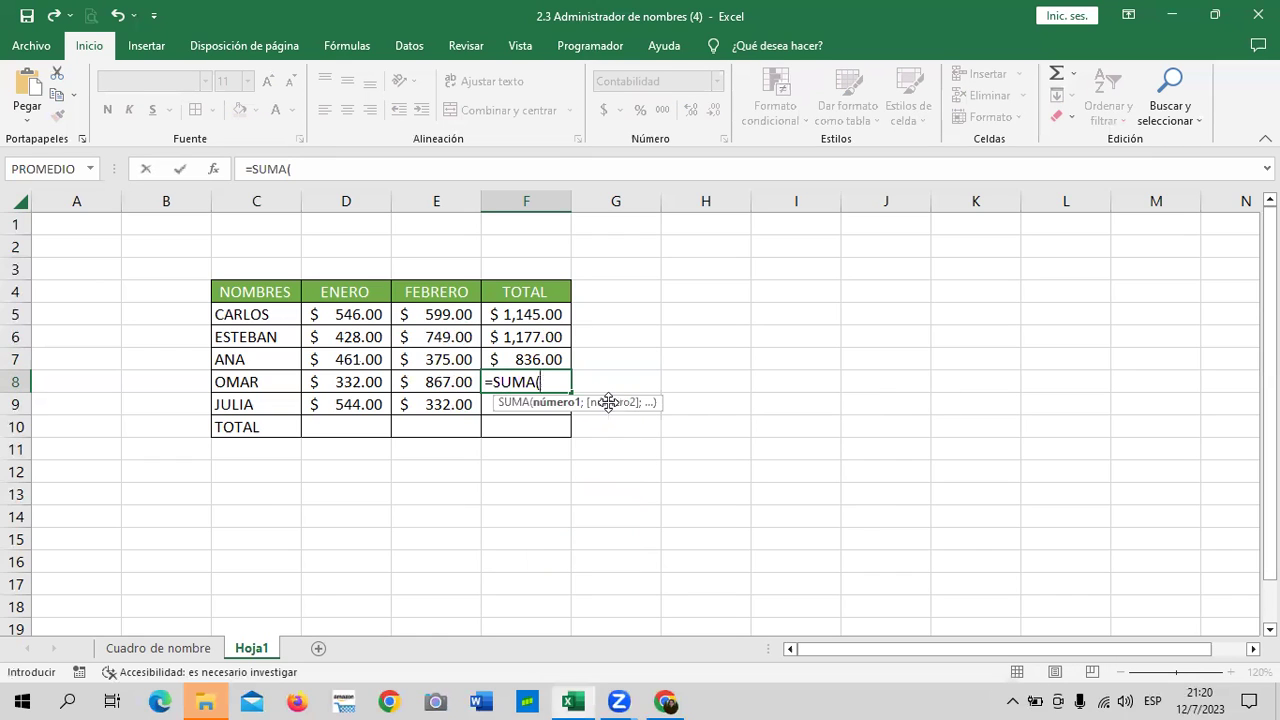
pyautogui.write('OMA')
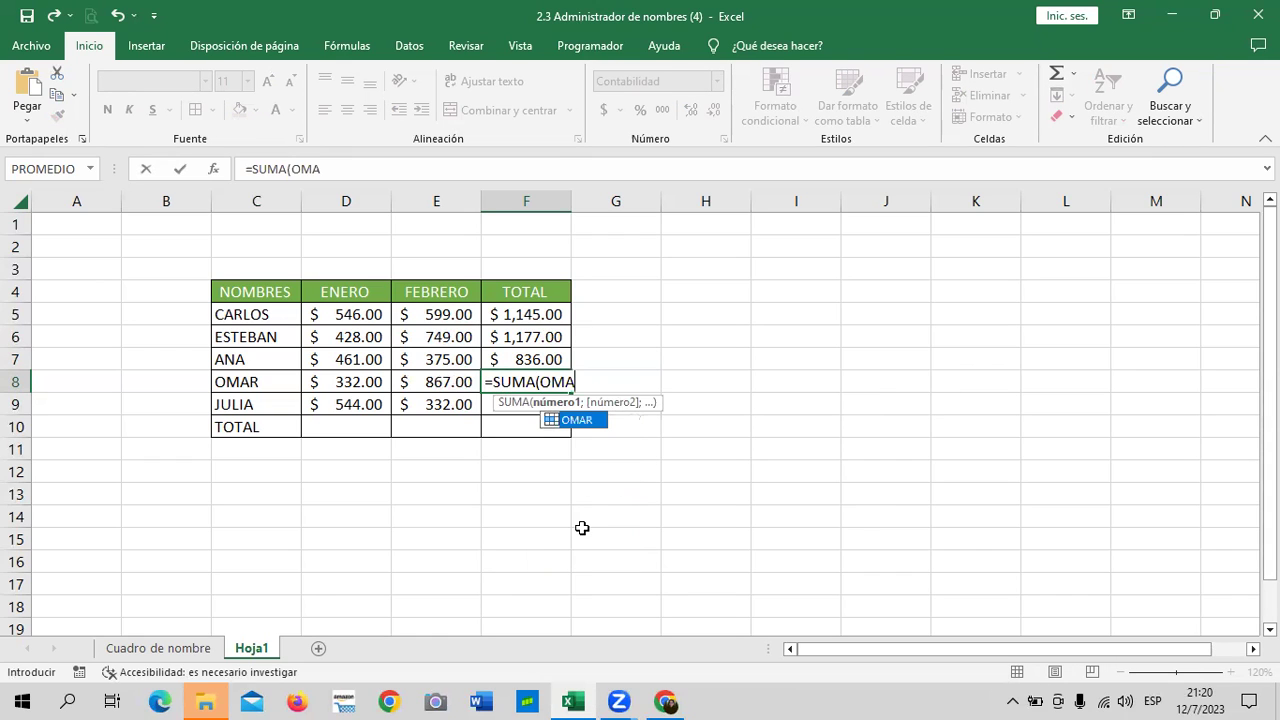
pyautogui.doubleClick(590, 421)
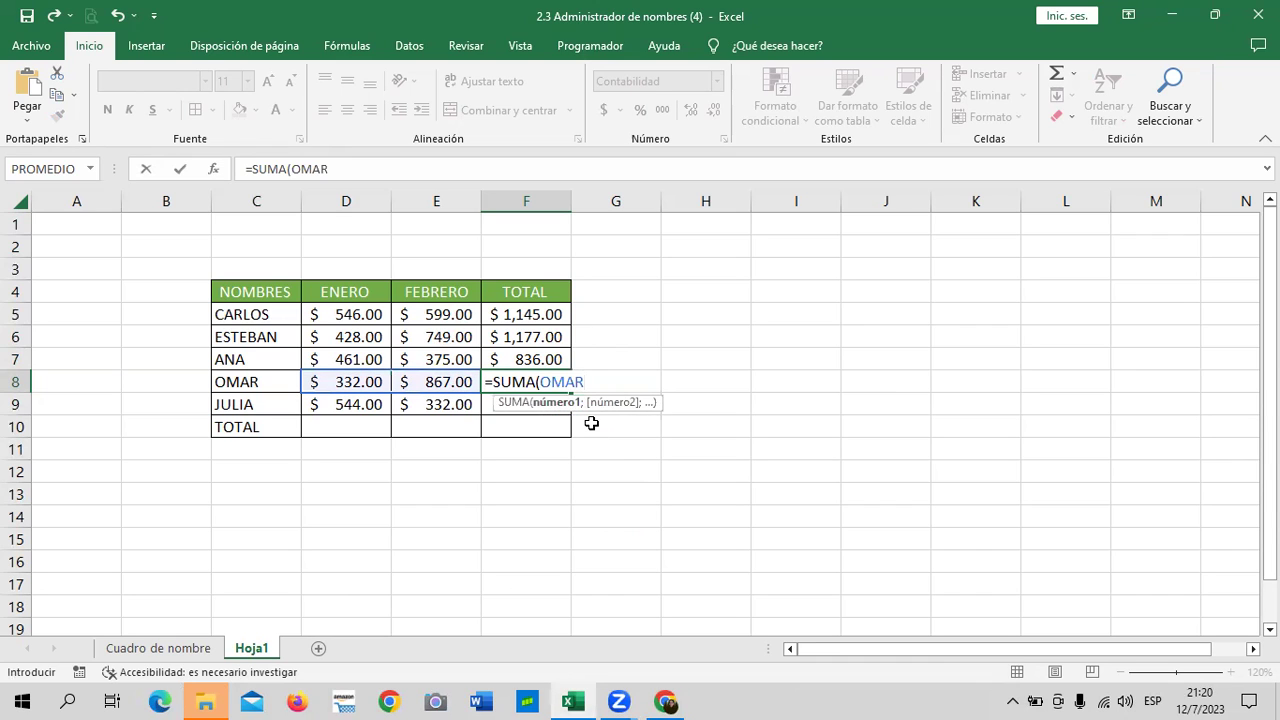
pyautogui.write(')')
pyautogui.press('Return')
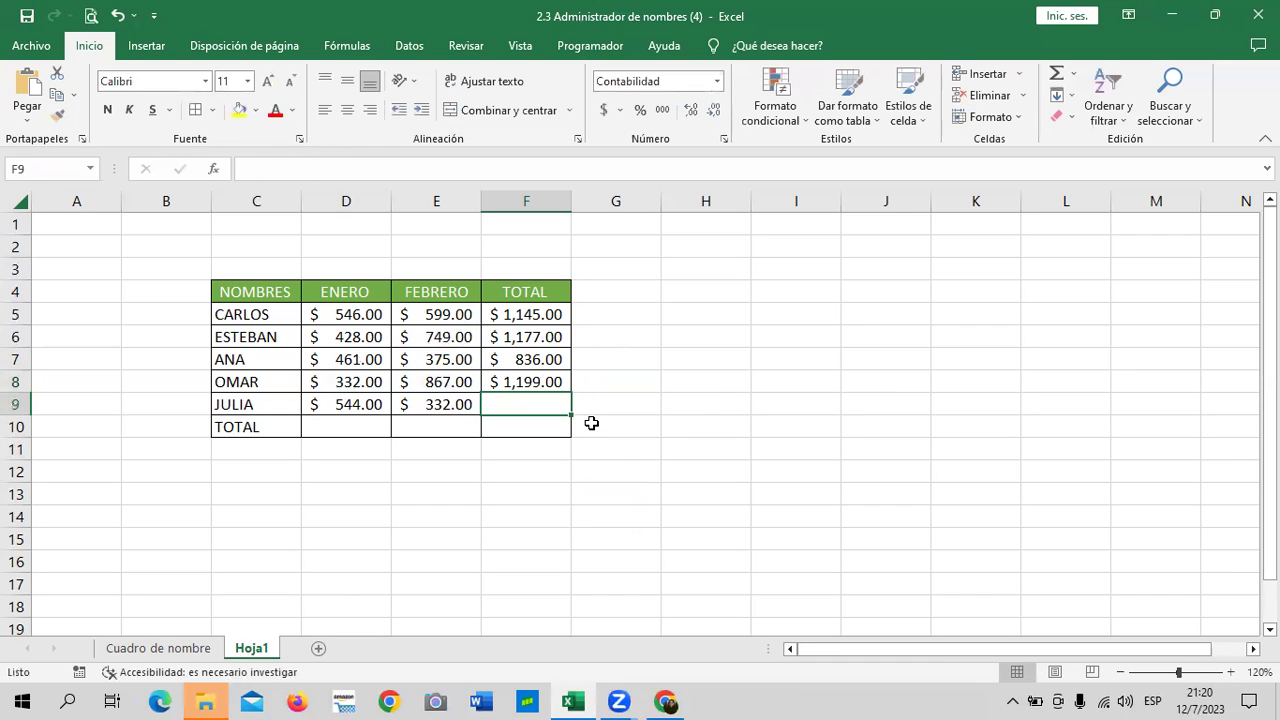
# Enter =SUMA(JULIA) in F9, giving JULIA's total of $ 876.00
pyautogui.write('0SUMA')
pyautogui.press('BackSpace')
pyautogui.press('BackSpace')
pyautogui.press('BackSpace')
pyautogui.press('BackSpace')
pyautogui.press('BackSpace')
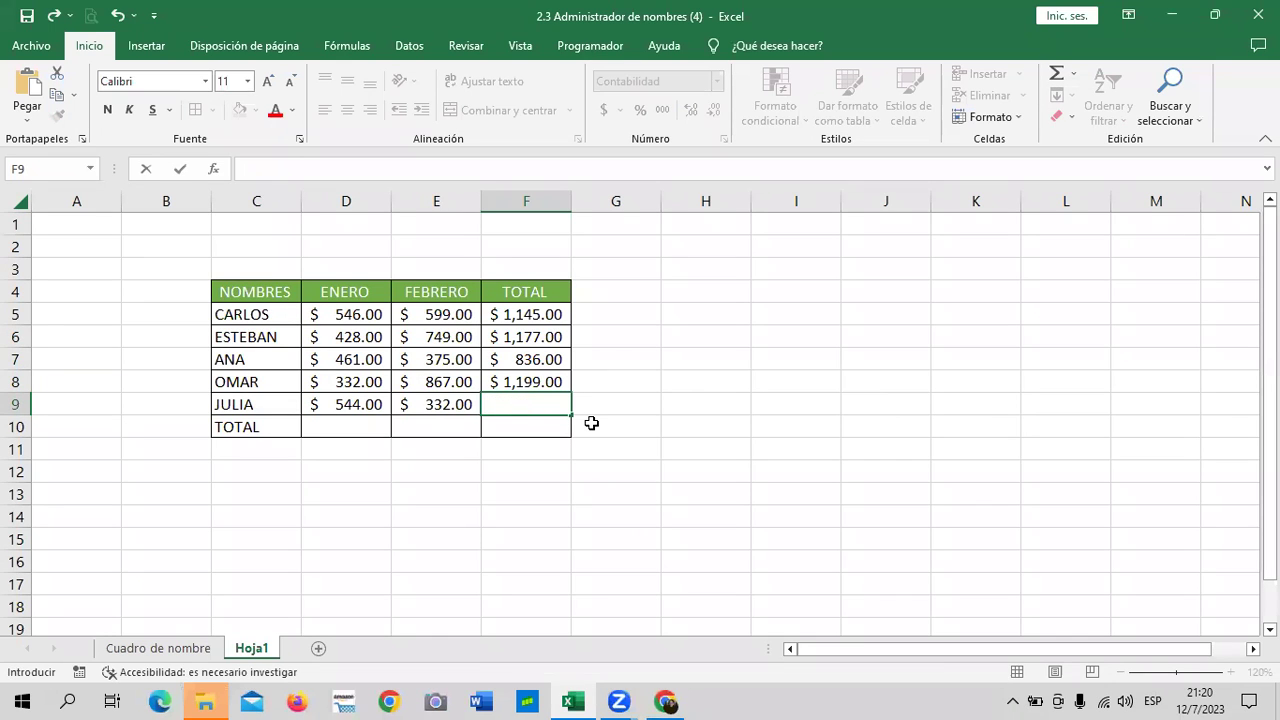
pyautogui.write('=SUMA')
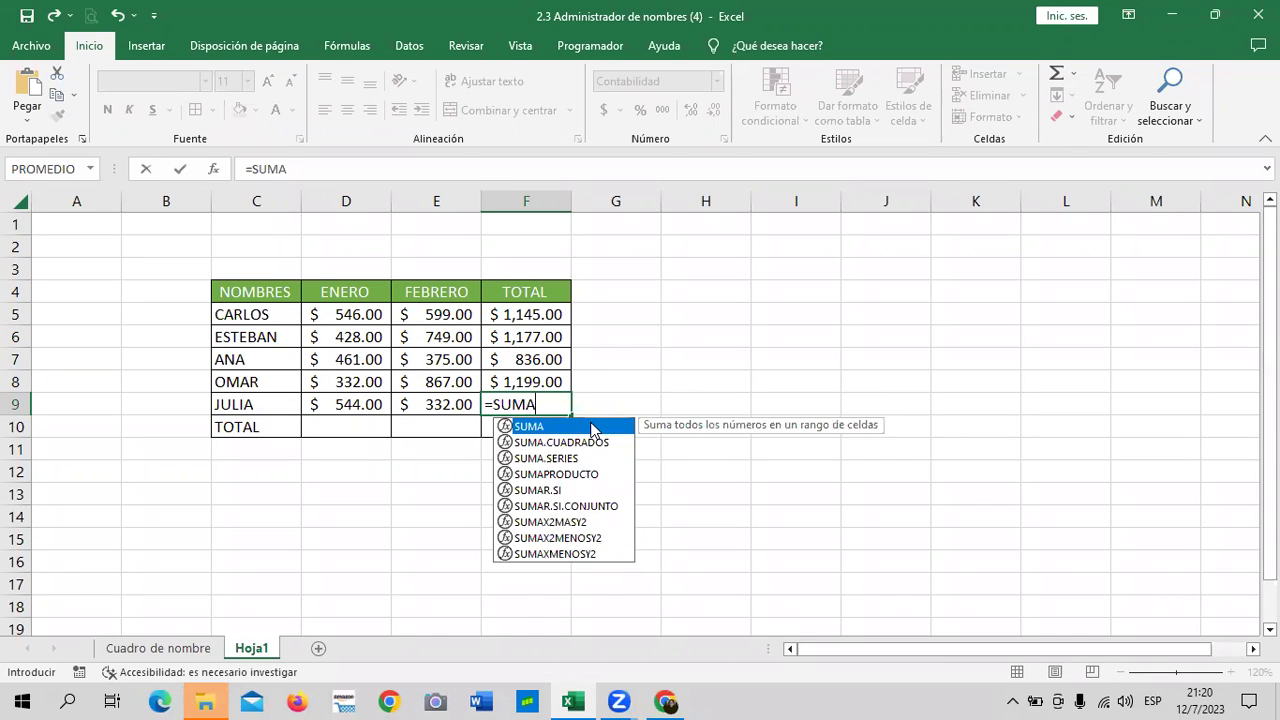
pyautogui.doubleClick(591, 427)
pyautogui.write('JU')
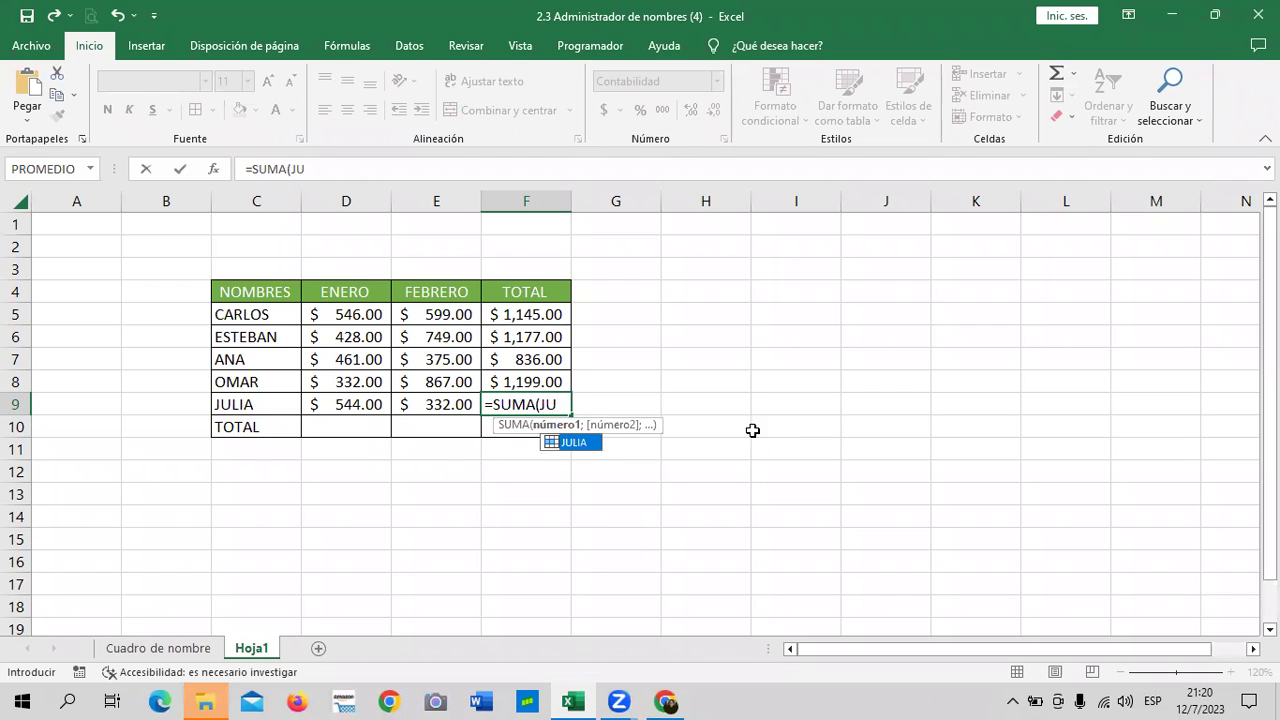
pyautogui.doubleClick(572, 442)
pyautogui.write(')')
pyautogui.press('Return')
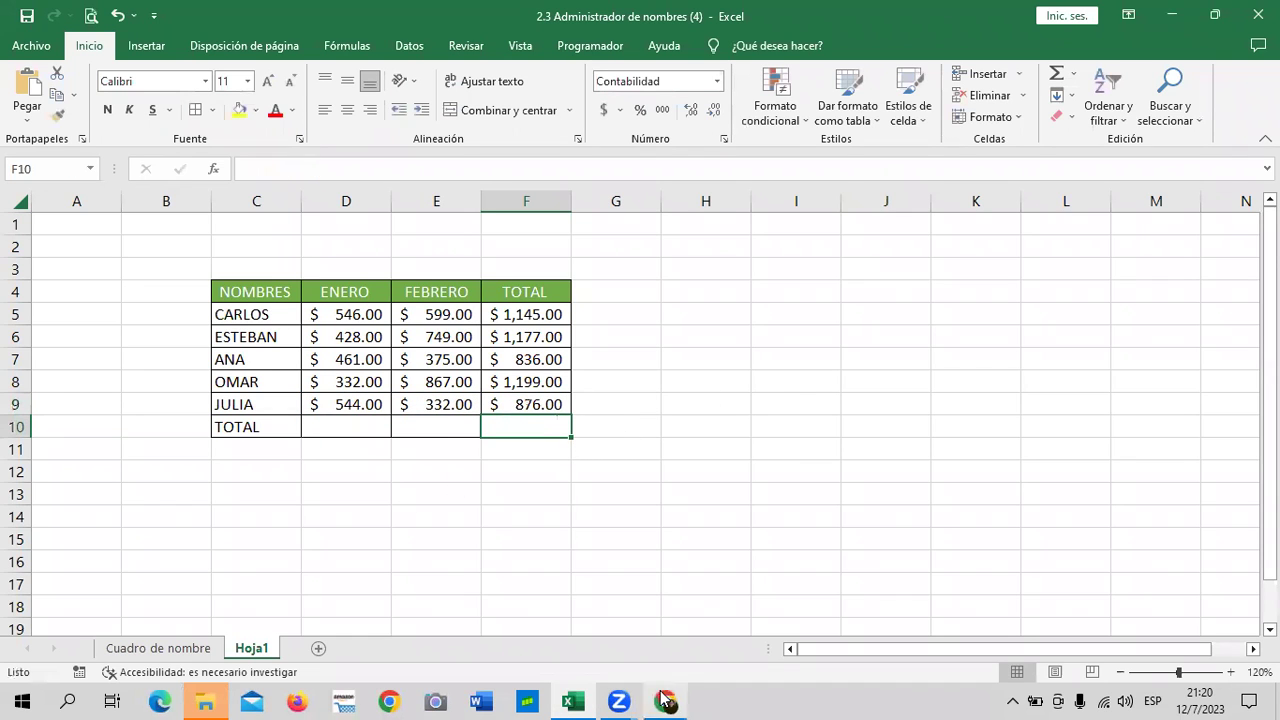
pyautogui.moveTo(660, 700)
pyautogui.click(682, 630)
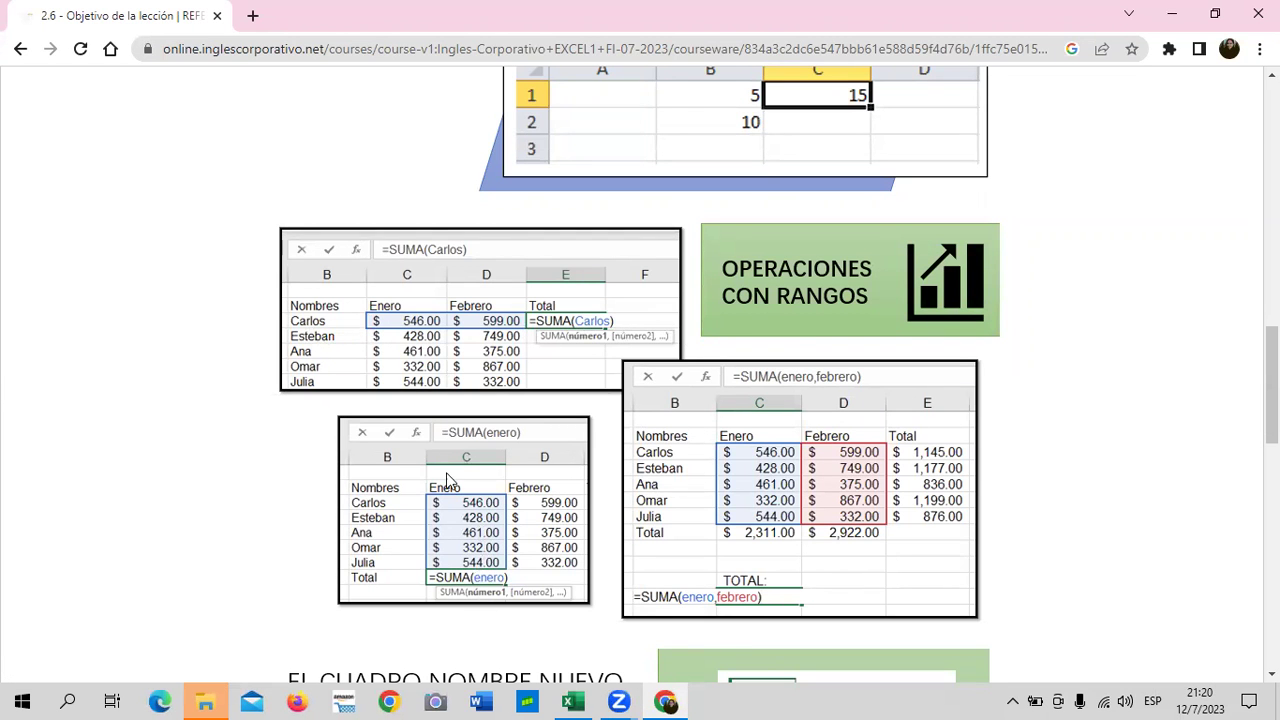
pyautogui.scroll(-2, 475, 452)
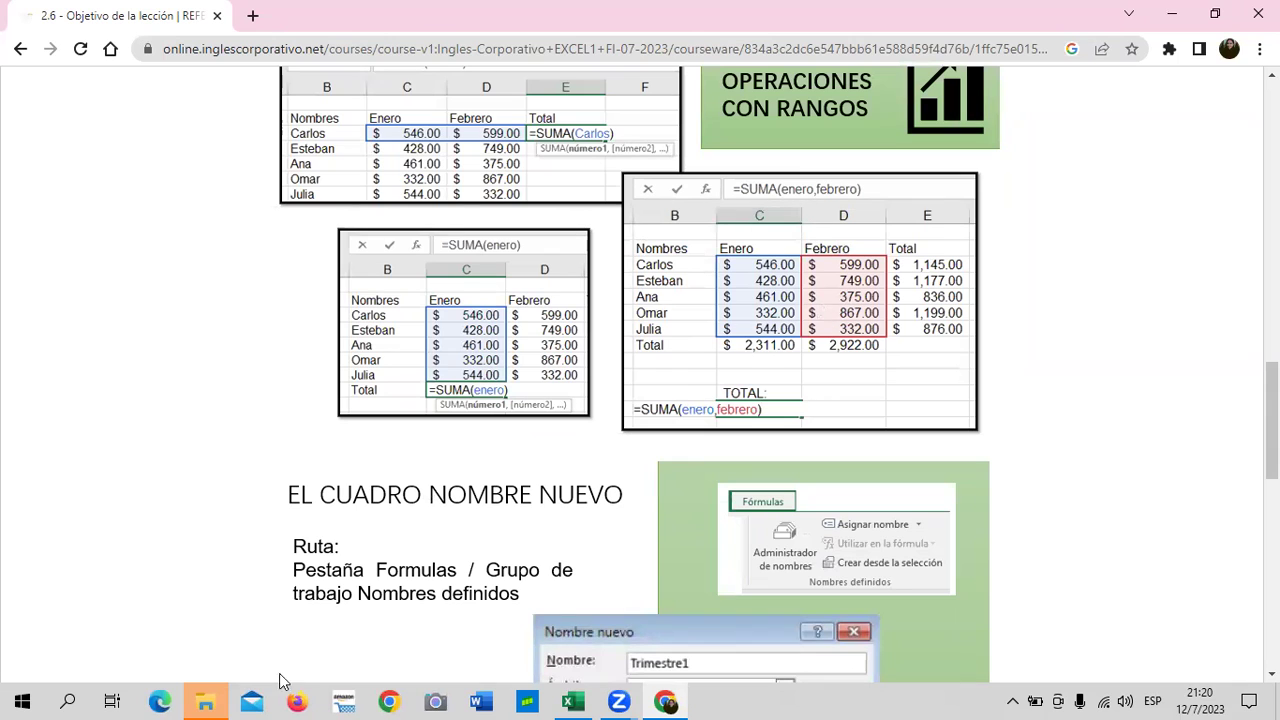
pyautogui.moveTo(578, 700)
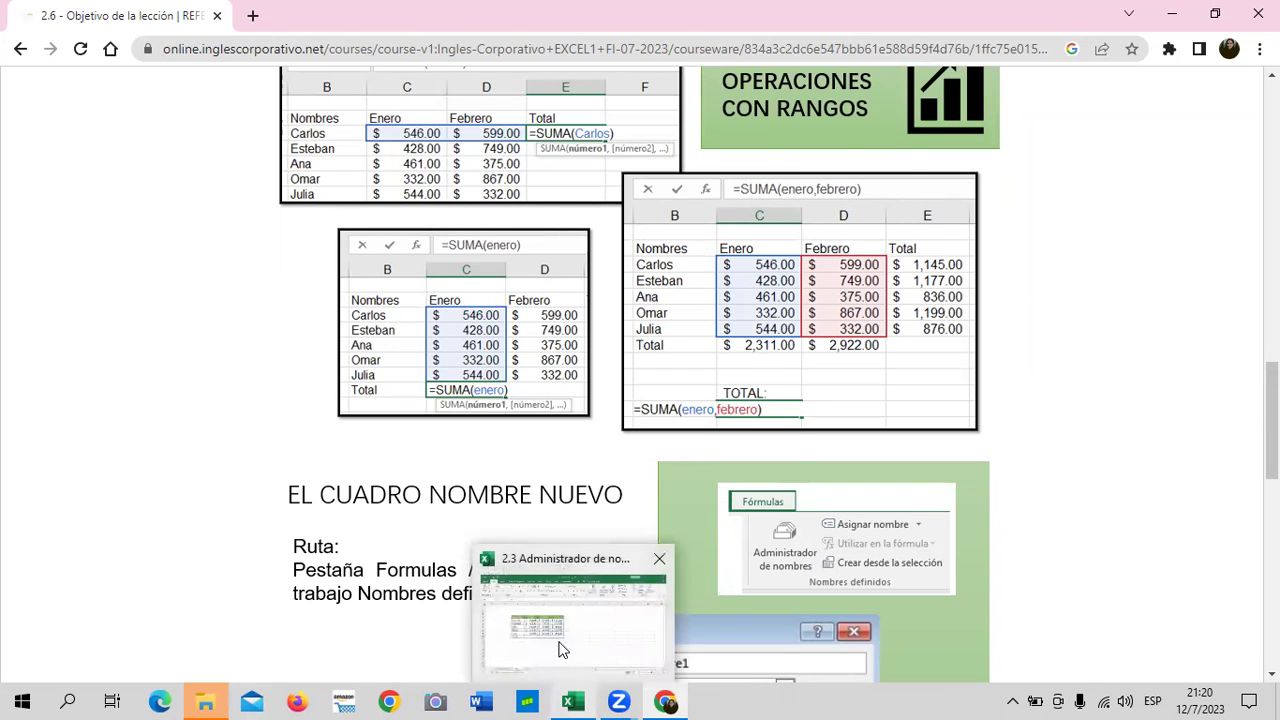
pyautogui.click(557, 645)
pyautogui.click(796, 380)
pyautogui.moveTo(364, 314); pyautogui.dragTo(362, 404)
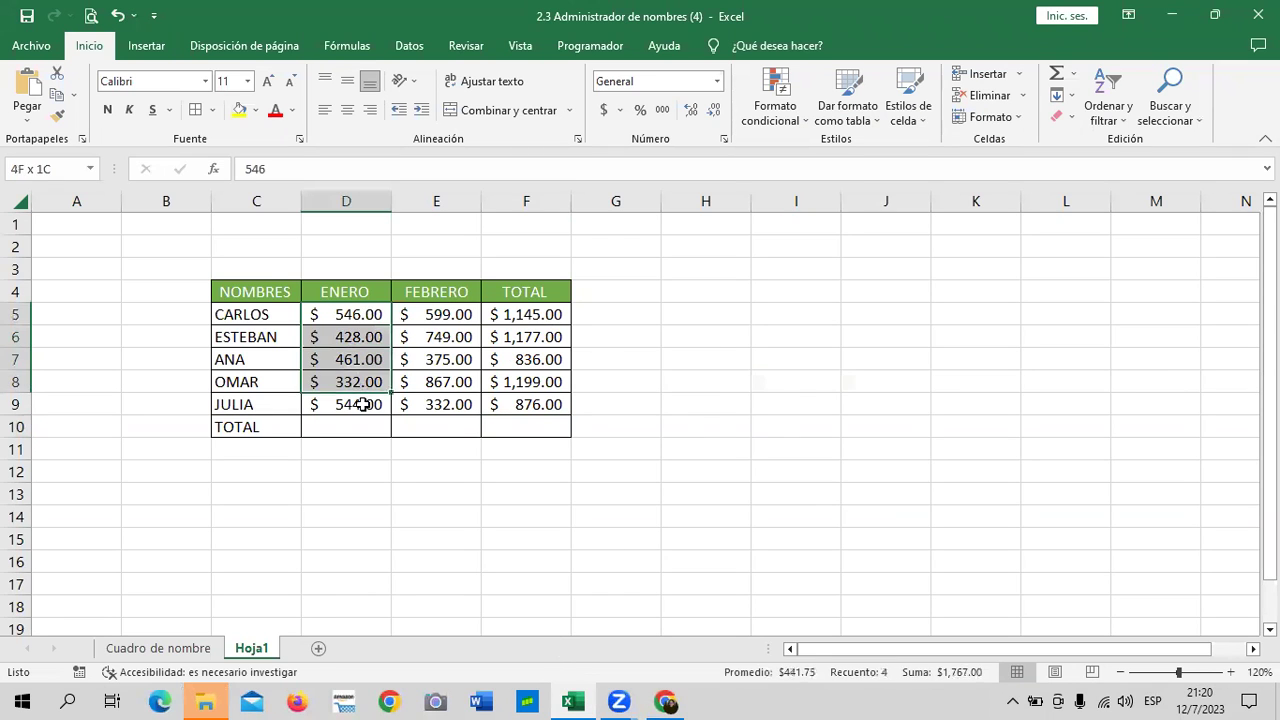
# Name the January values D5:D9 ENERO via the Name Box
pyautogui.click(56, 169)
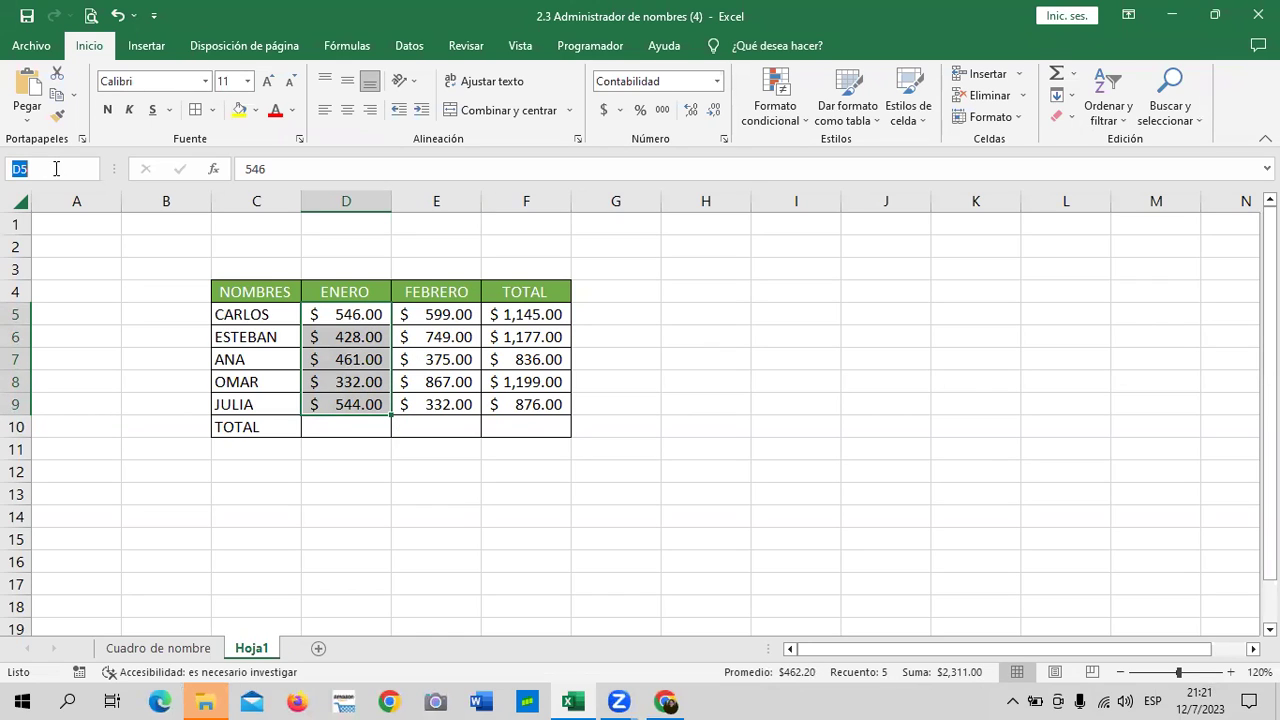
pyautogui.write('ENERO')
pyautogui.press('Return')
pyautogui.click(754, 330)
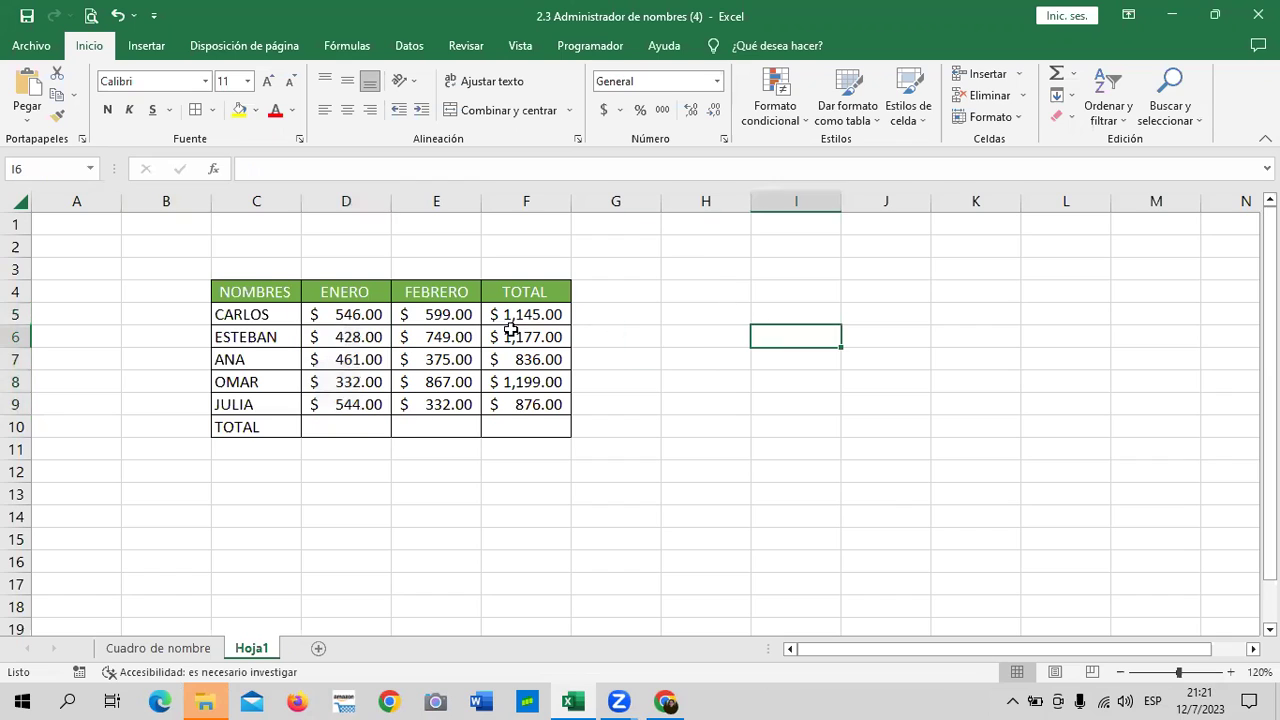
# Name the February values E5:E9 FEBRERO
pyautogui.moveTo(455, 313); pyautogui.dragTo(443, 403)
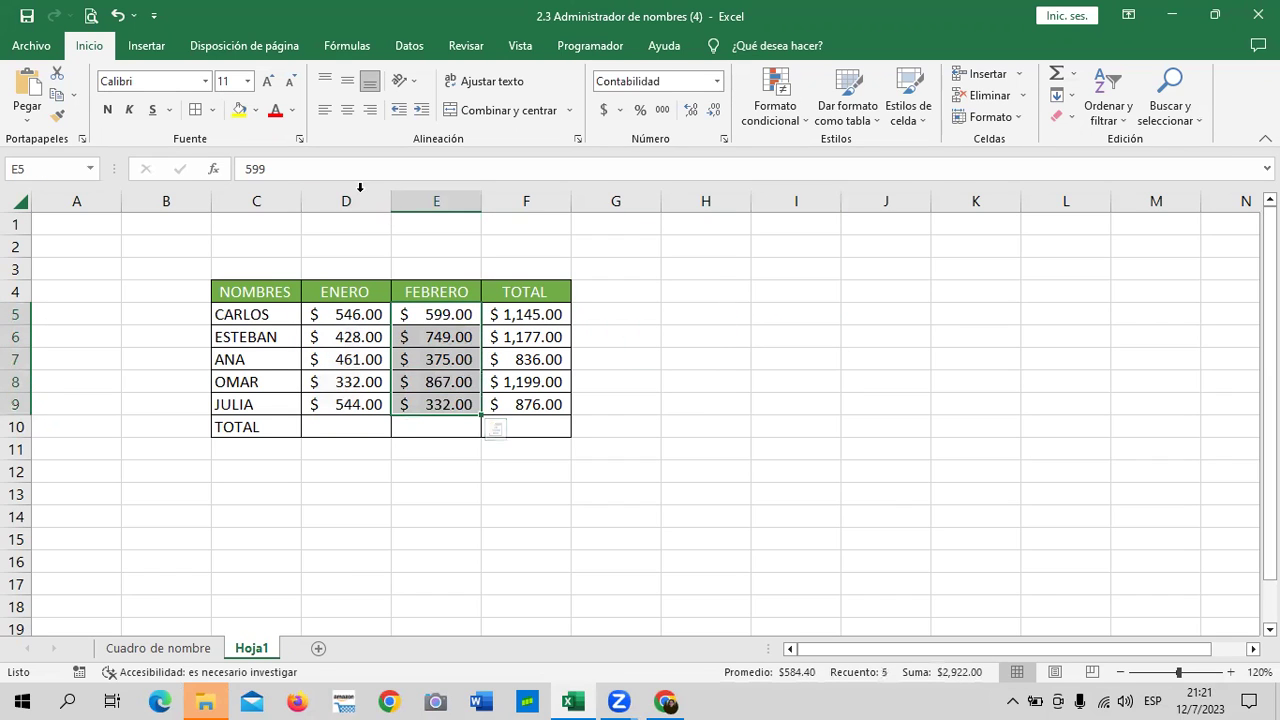
pyautogui.click(62, 167)
pyautogui.write('TOTAL')
pyautogui.press('BackSpace')
pyautogui.press('BackSpace')
pyautogui.press('BackSpace')
pyautogui.press('BackSpace')
pyautogui.write('FEBRERO')
pyautogui.press('Return')
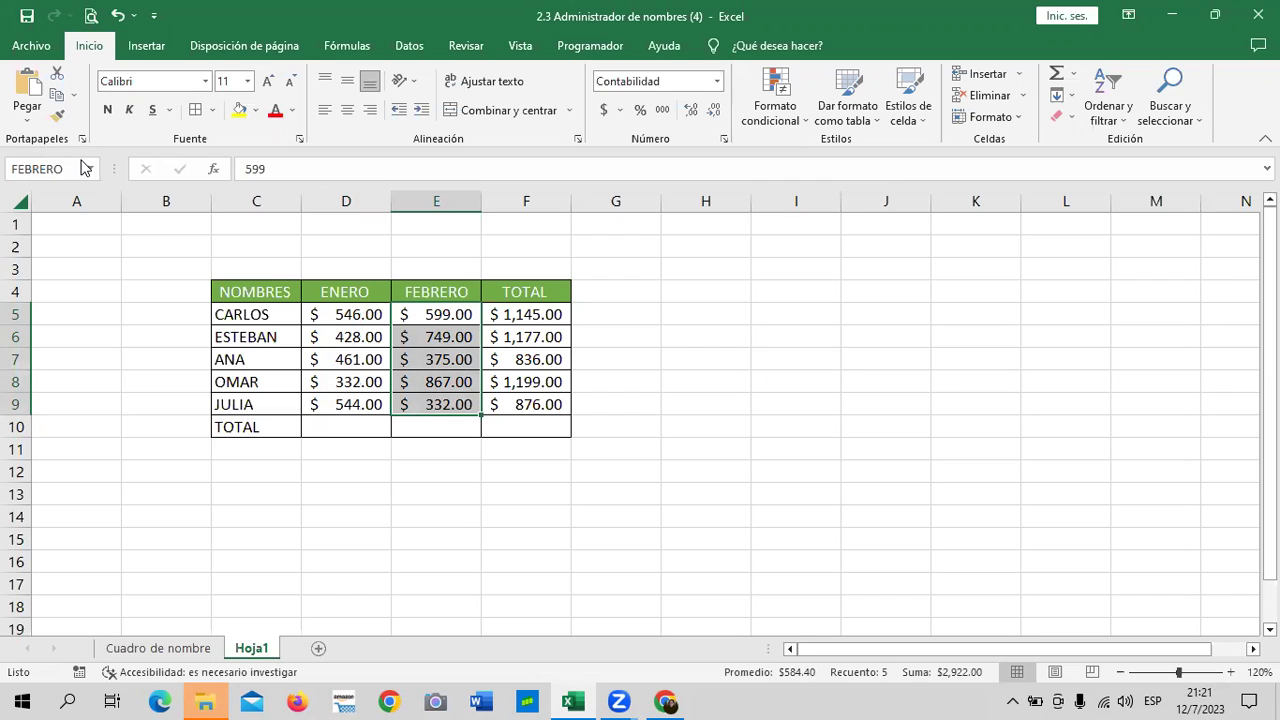
pyautogui.click(796, 471)
# Name the per-person totals F5:F9 TOTAL
pyautogui.click(542, 315)
pyautogui.moveTo(543, 327); pyautogui.dragTo(543, 403)
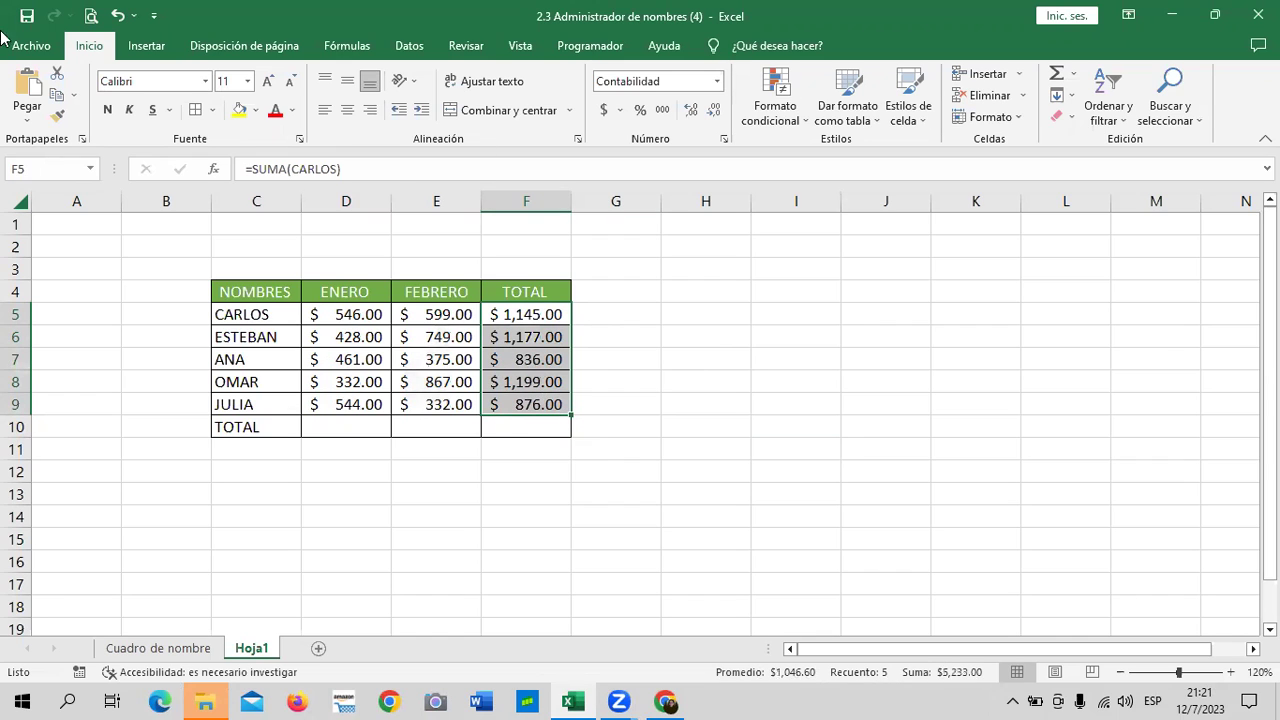
pyautogui.click(71, 169)
pyautogui.write('TOTAL')
pyautogui.press('Return')
pyautogui.click(700, 450)
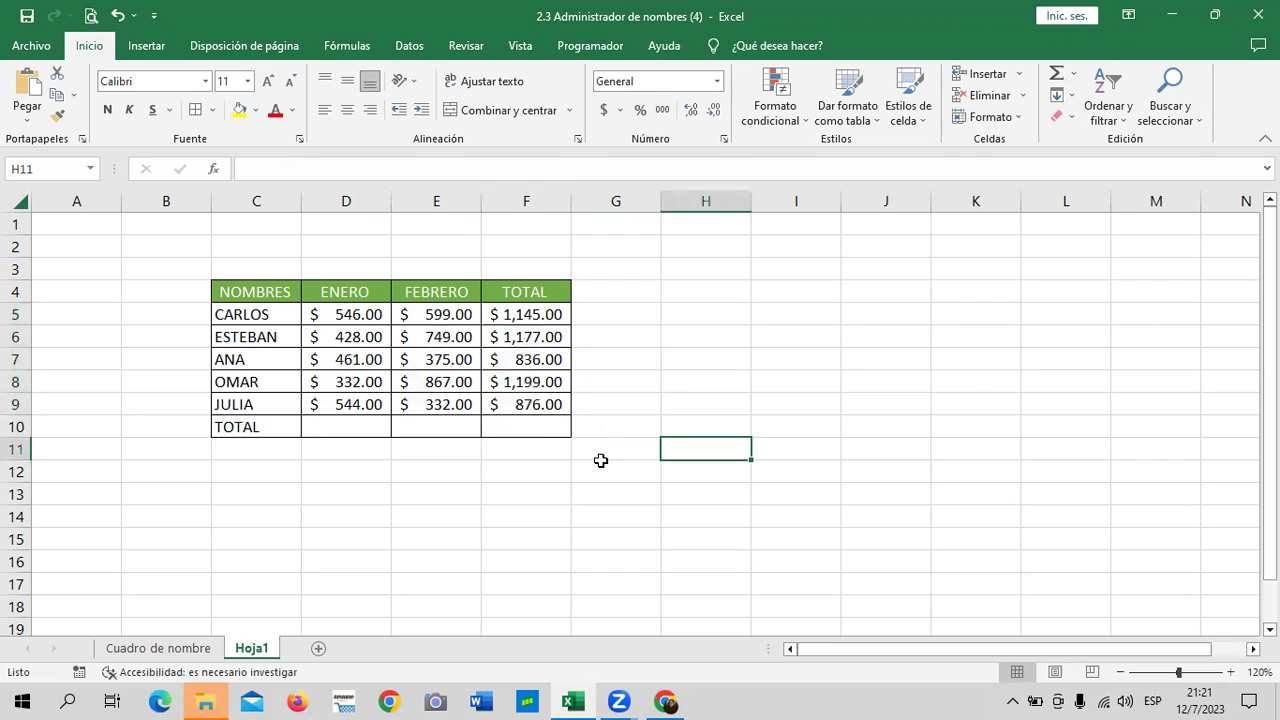
pyautogui.click(532, 424)
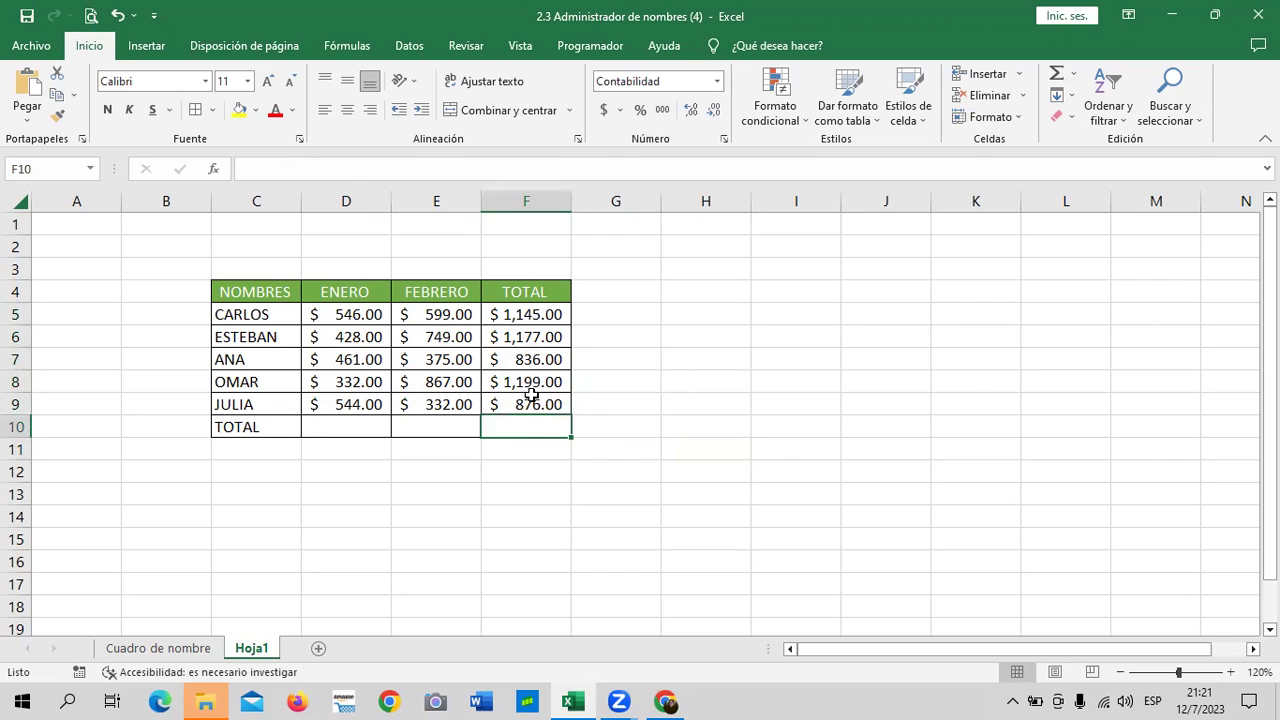
# Enter =SUMA(TOTAL) in F10 for a grand total of $ 5,233.00
pyautogui.write("'SUMA")
pyautogui.press('BackSpace')
pyautogui.press('Escape')
pyautogui.write('=')
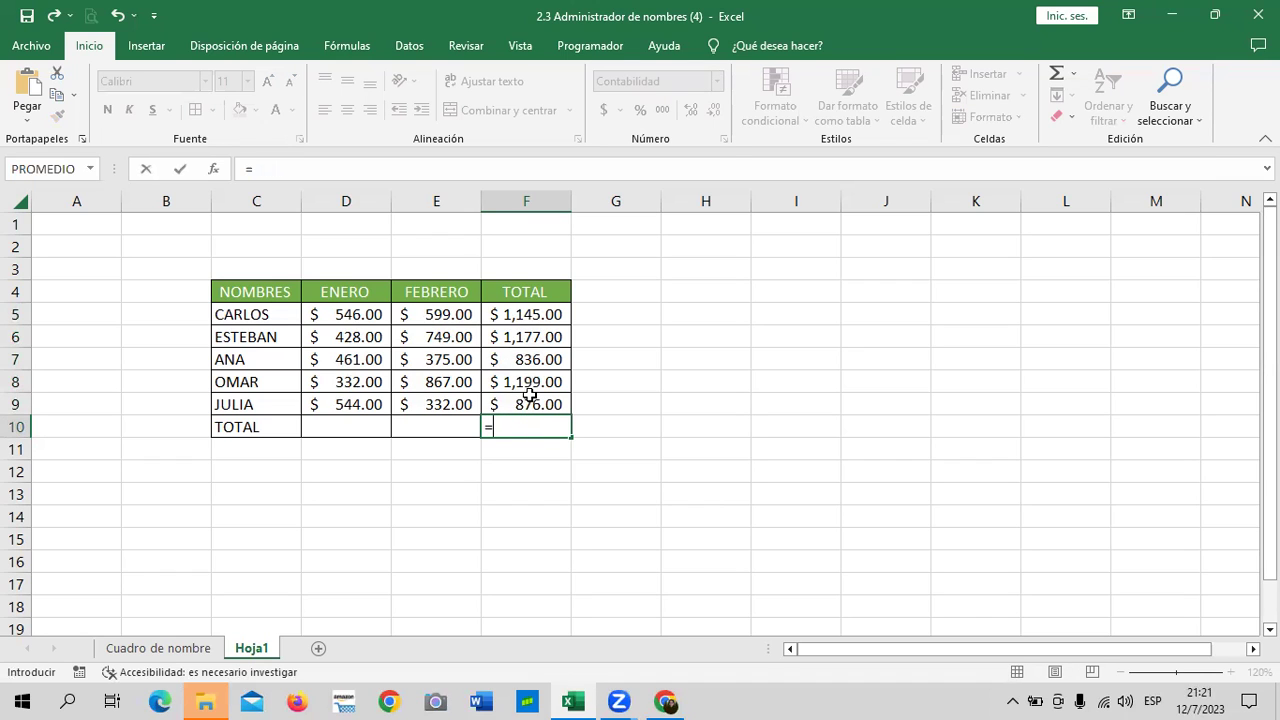
pyautogui.write('SUMA')
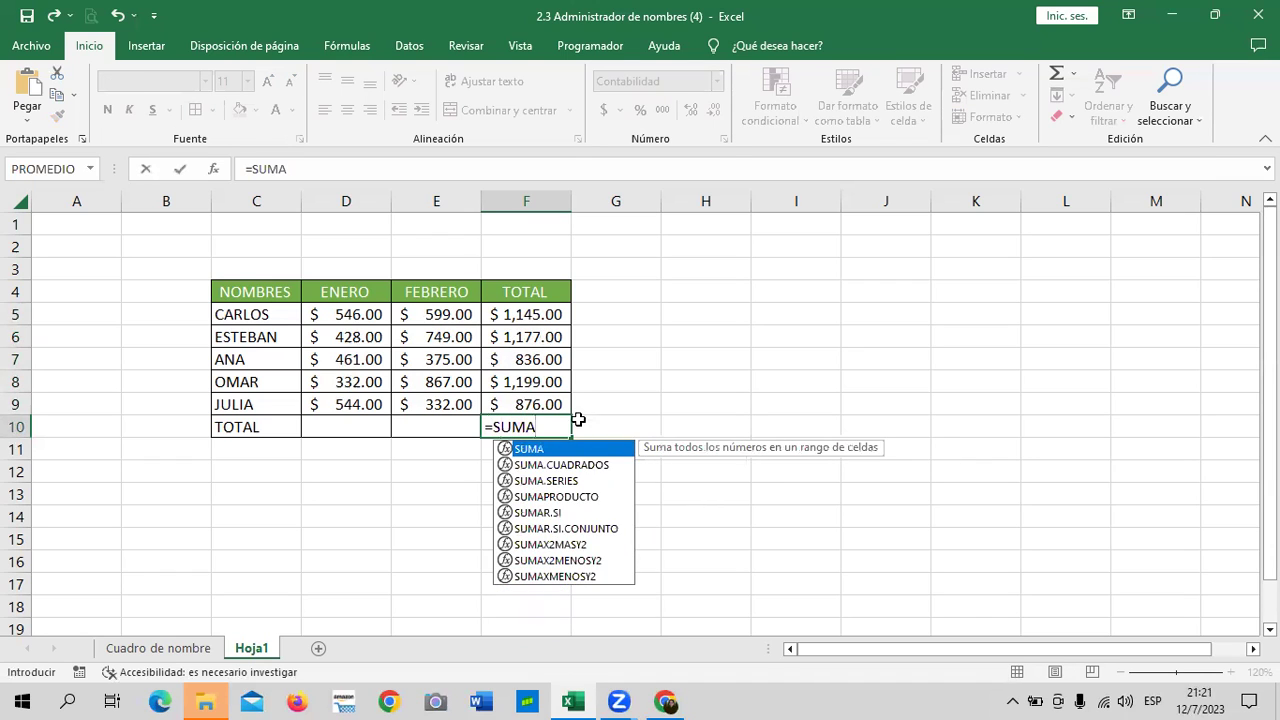
pyautogui.write('(TOTA')
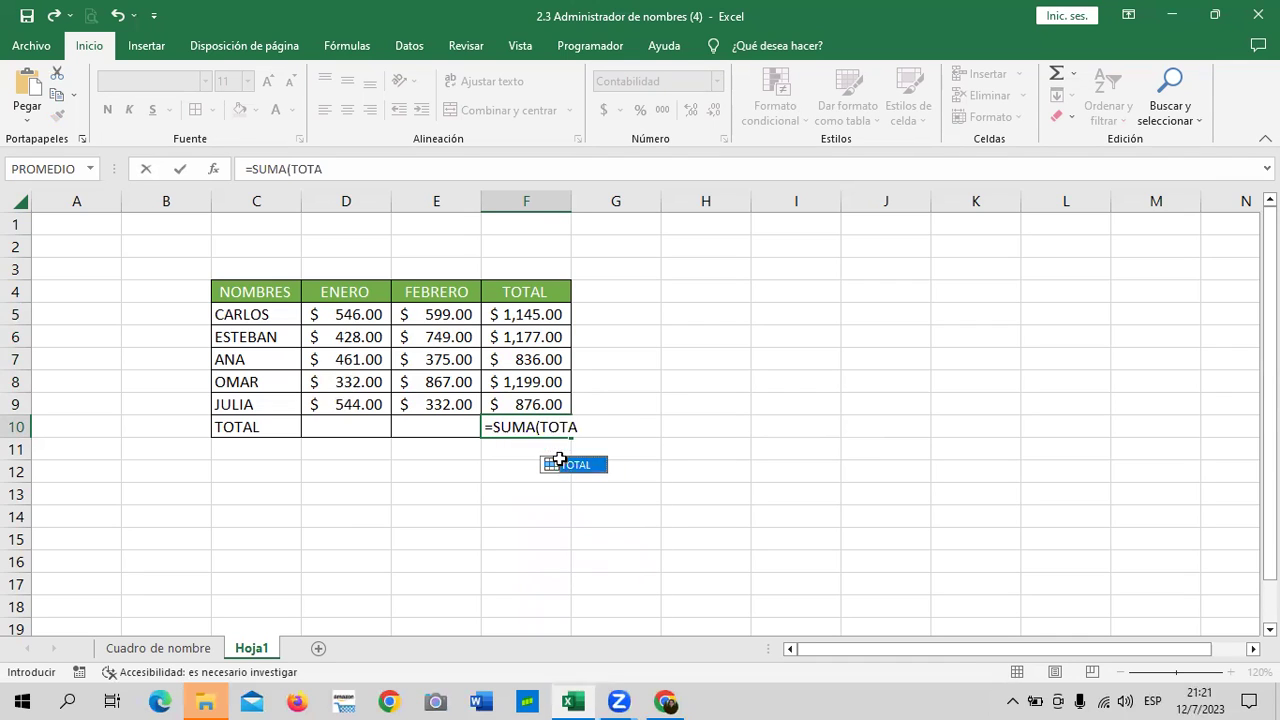
pyautogui.doubleClick(557, 463)
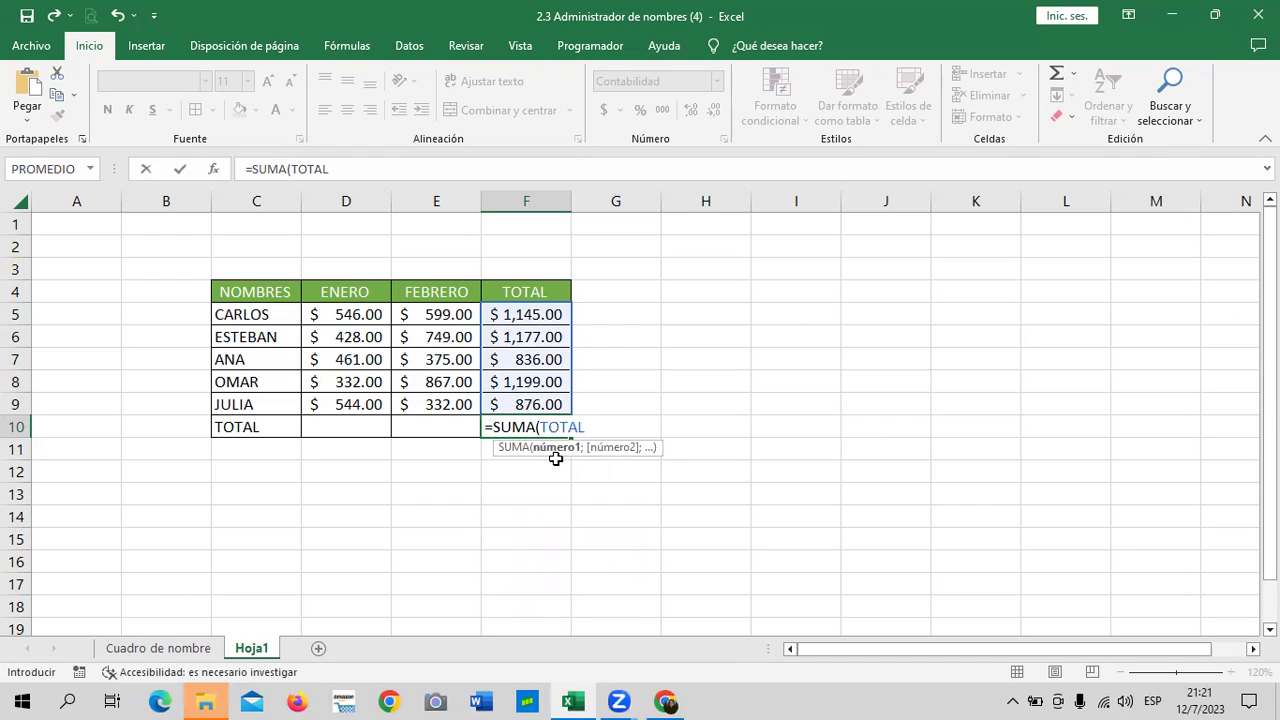
pyautogui.write(')')
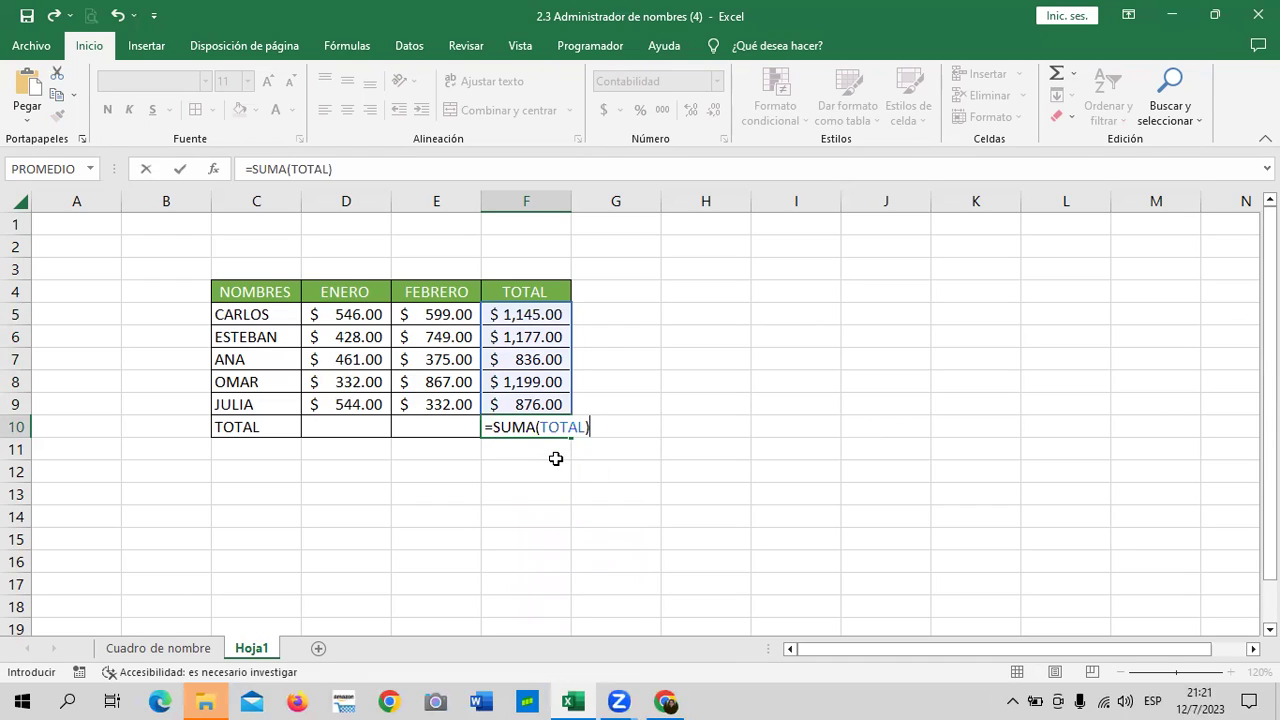
pyautogui.press('Return')
pyautogui.click(800, 376)
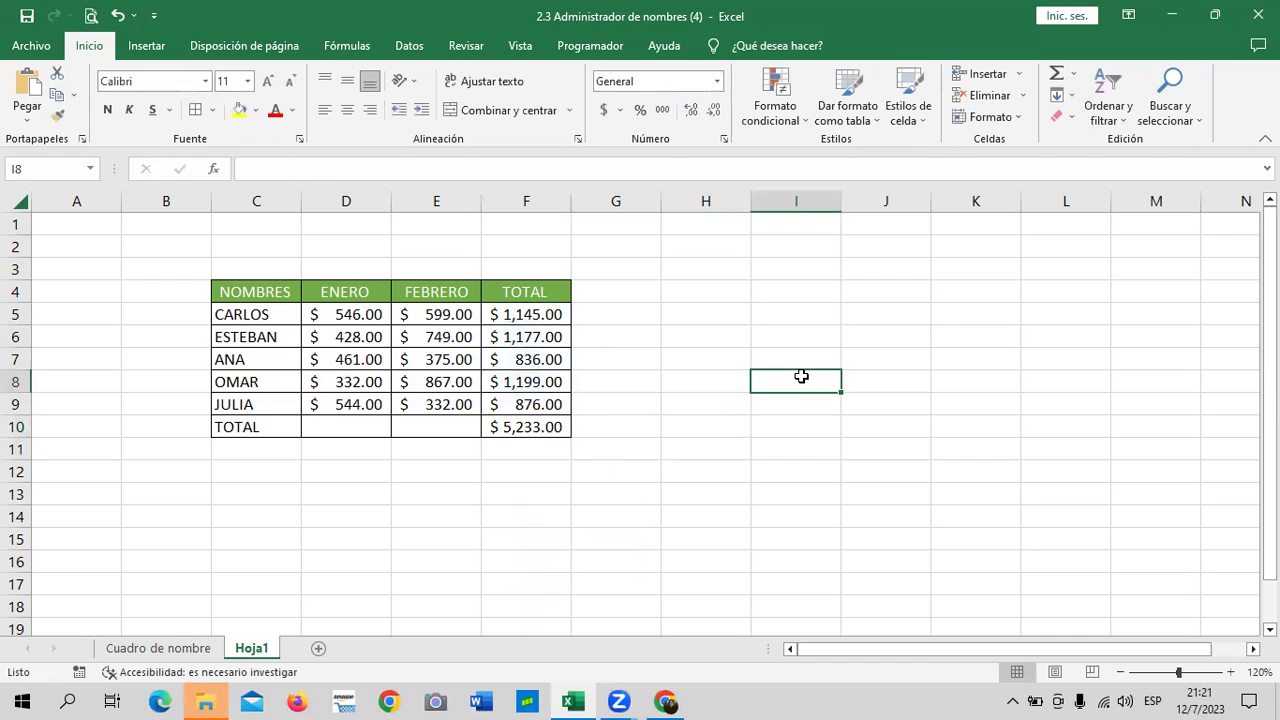
# Enter =SUMA(ENERO) in D10, showing $ 2,311.00
pyautogui.click(331, 426)
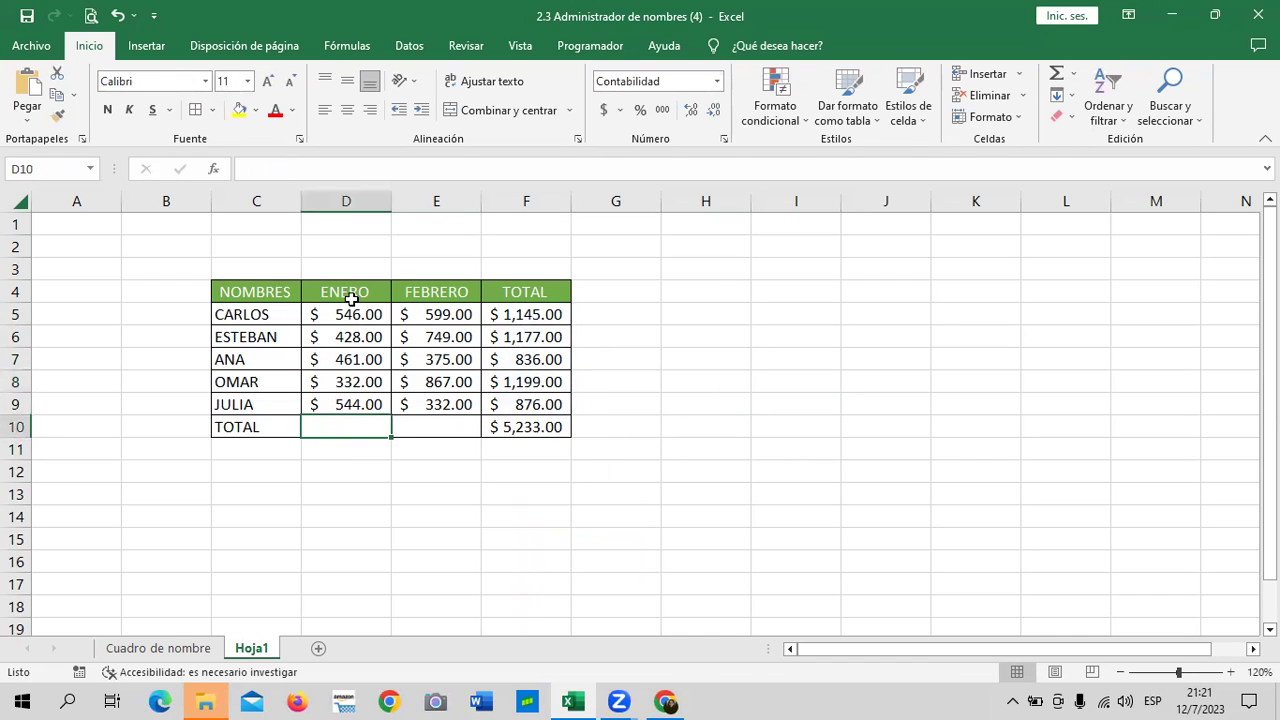
pyautogui.write('=SU')
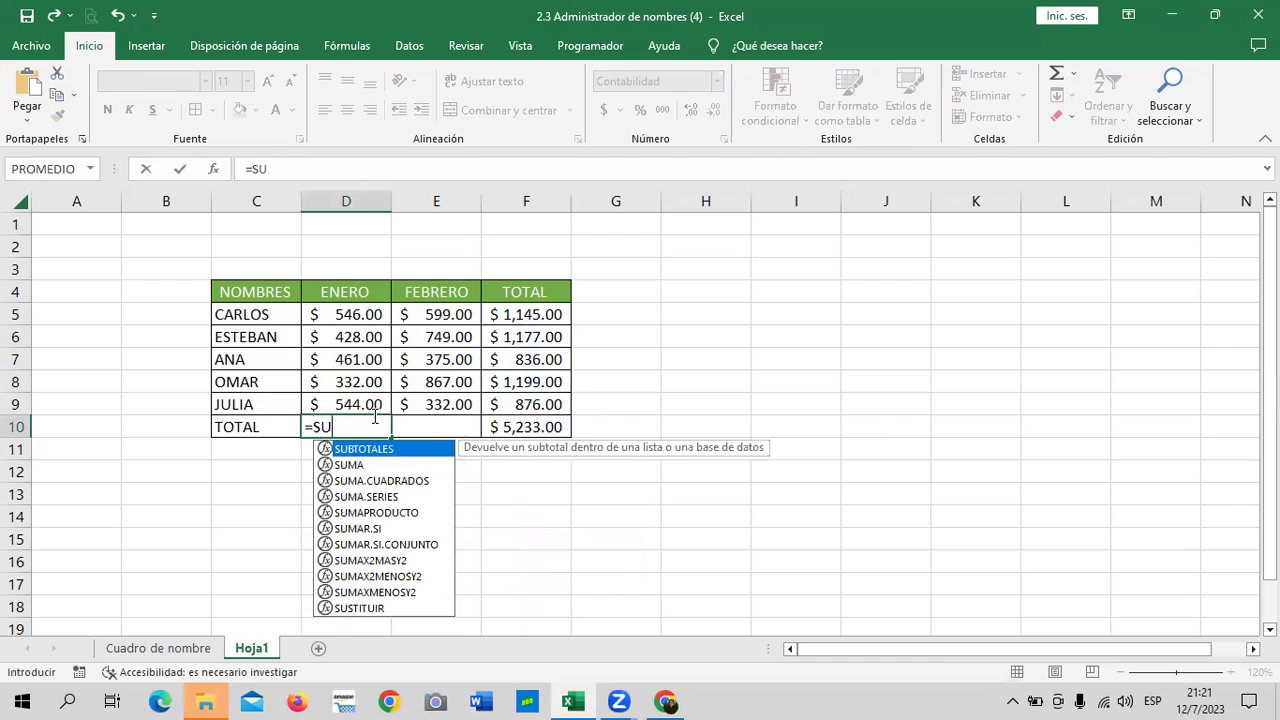
pyautogui.write('MA')
pyautogui.doubleClick(428, 448)
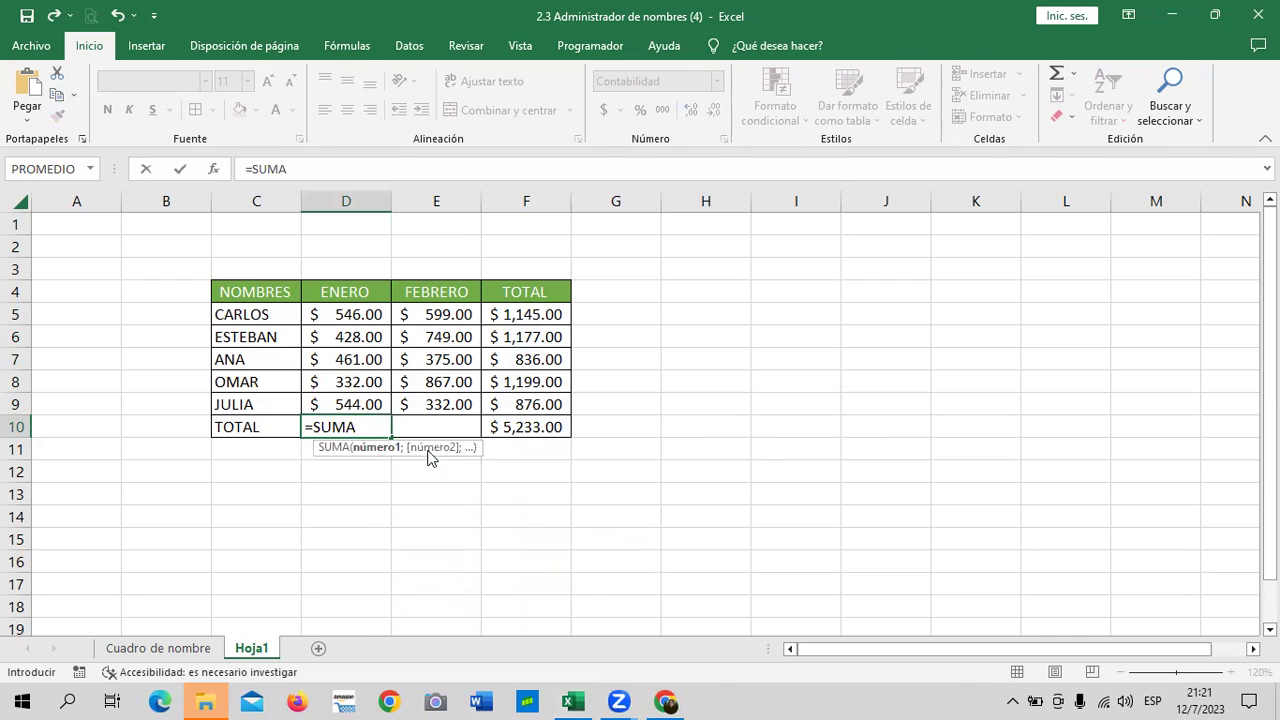
pyautogui.write('ENE')
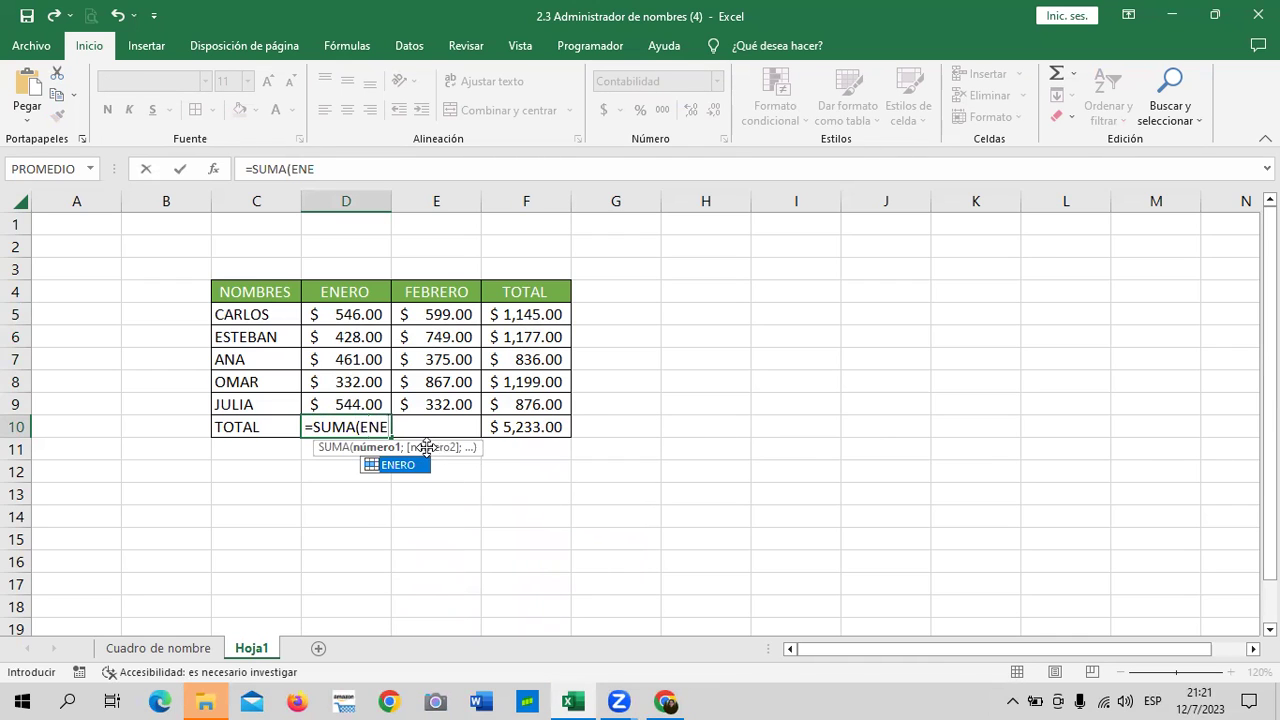
pyautogui.doubleClick(413, 467)
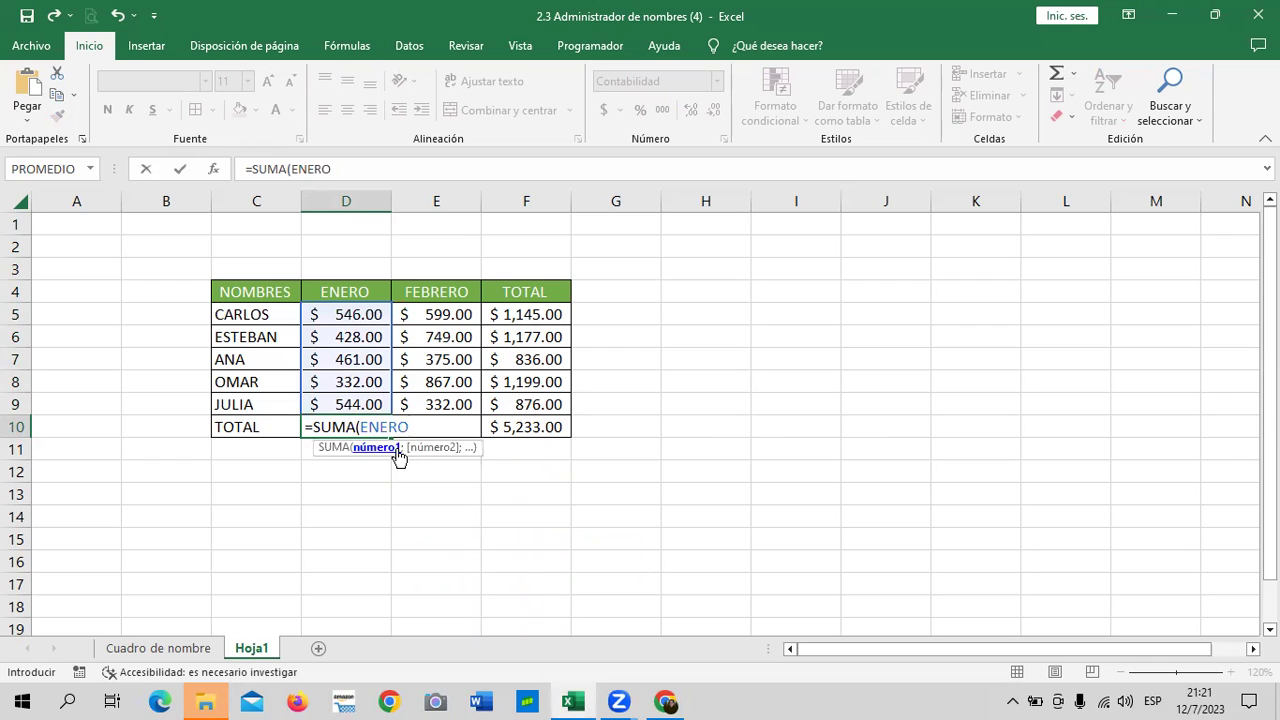
pyautogui.press('Return')
# Enter =SUMA(FEBRERO) in E10, showing $ 2,922.00
pyautogui.click(430, 432)
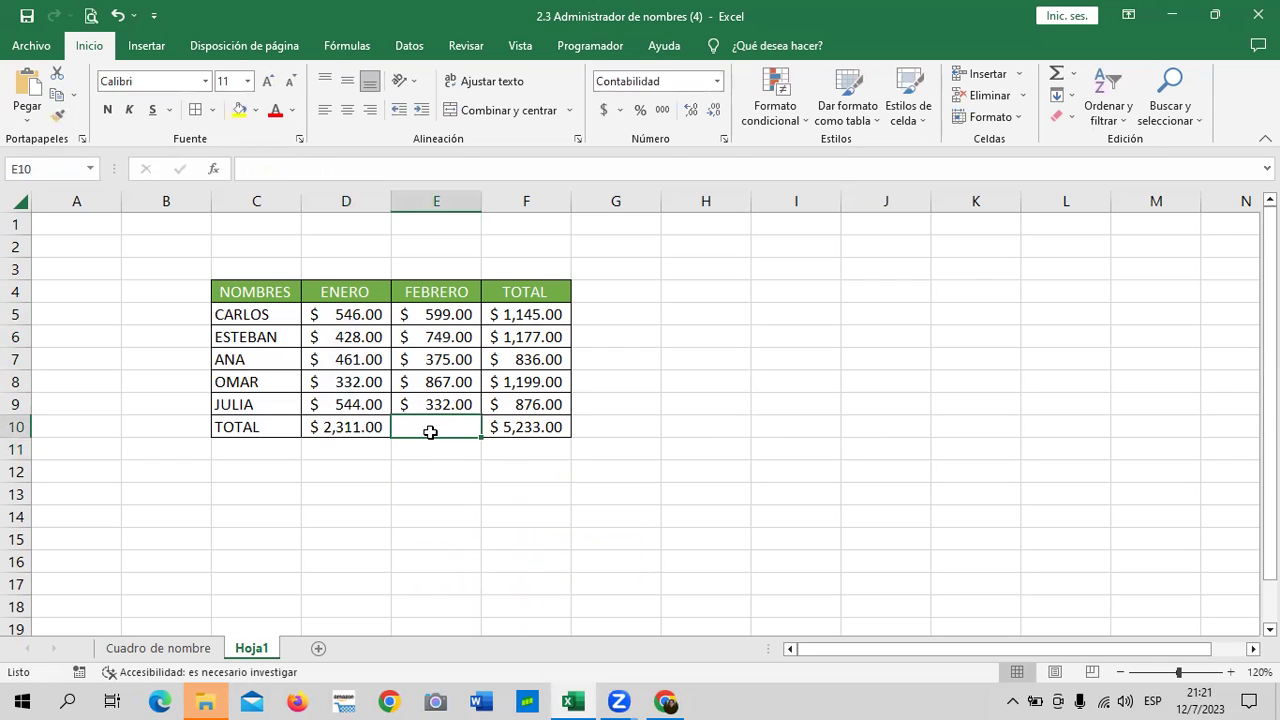
pyautogui.write('=SUMA')
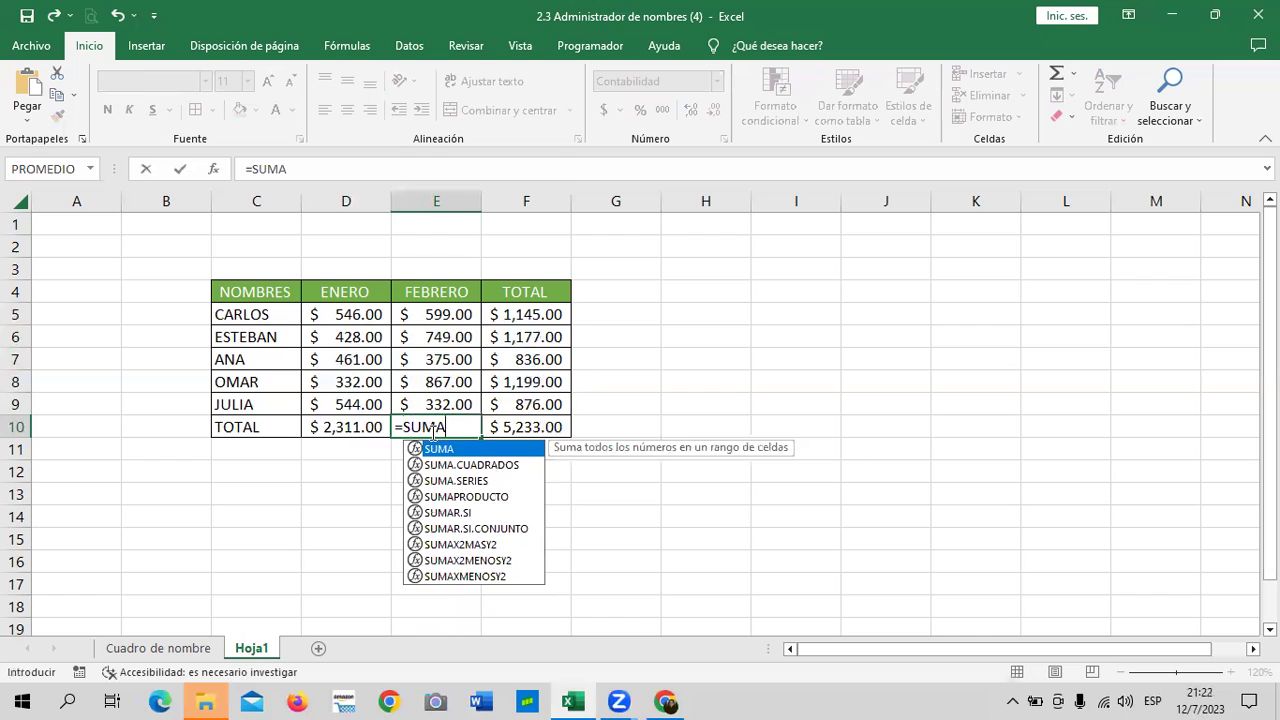
pyautogui.doubleClick(491, 446)
pyautogui.write('FE')
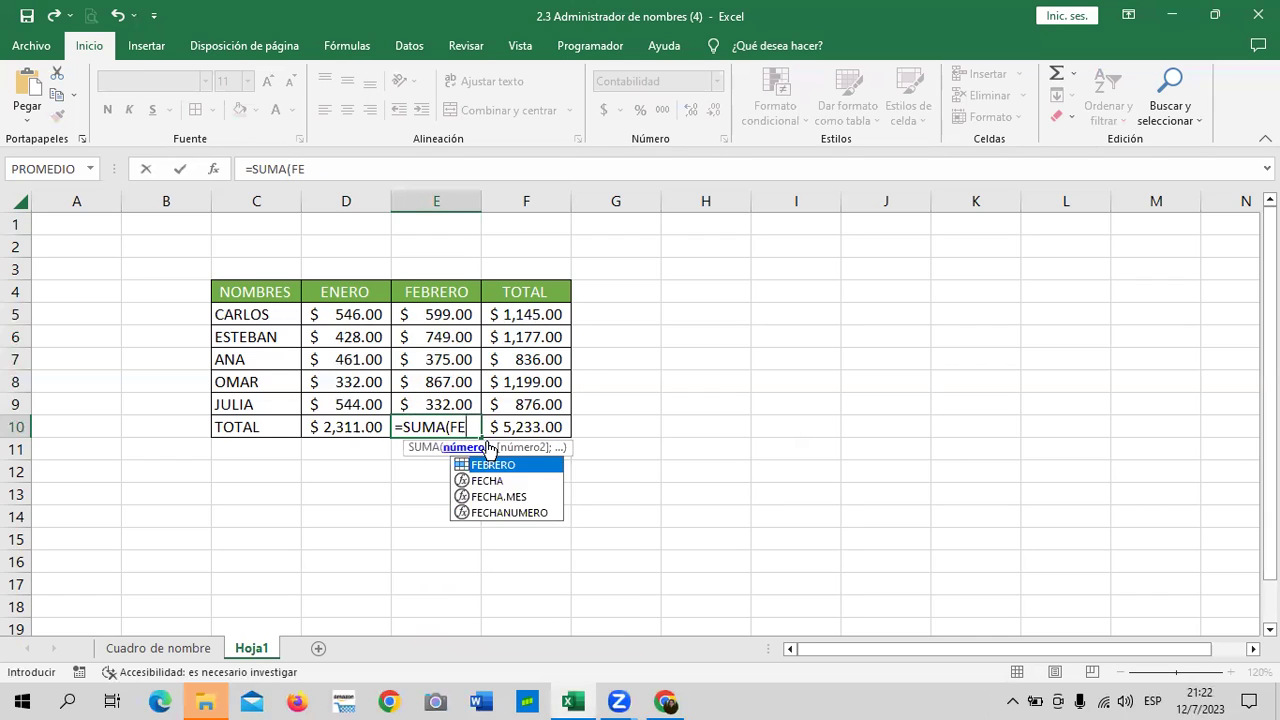
pyautogui.write('BR')
pyautogui.doubleClick(506, 465)
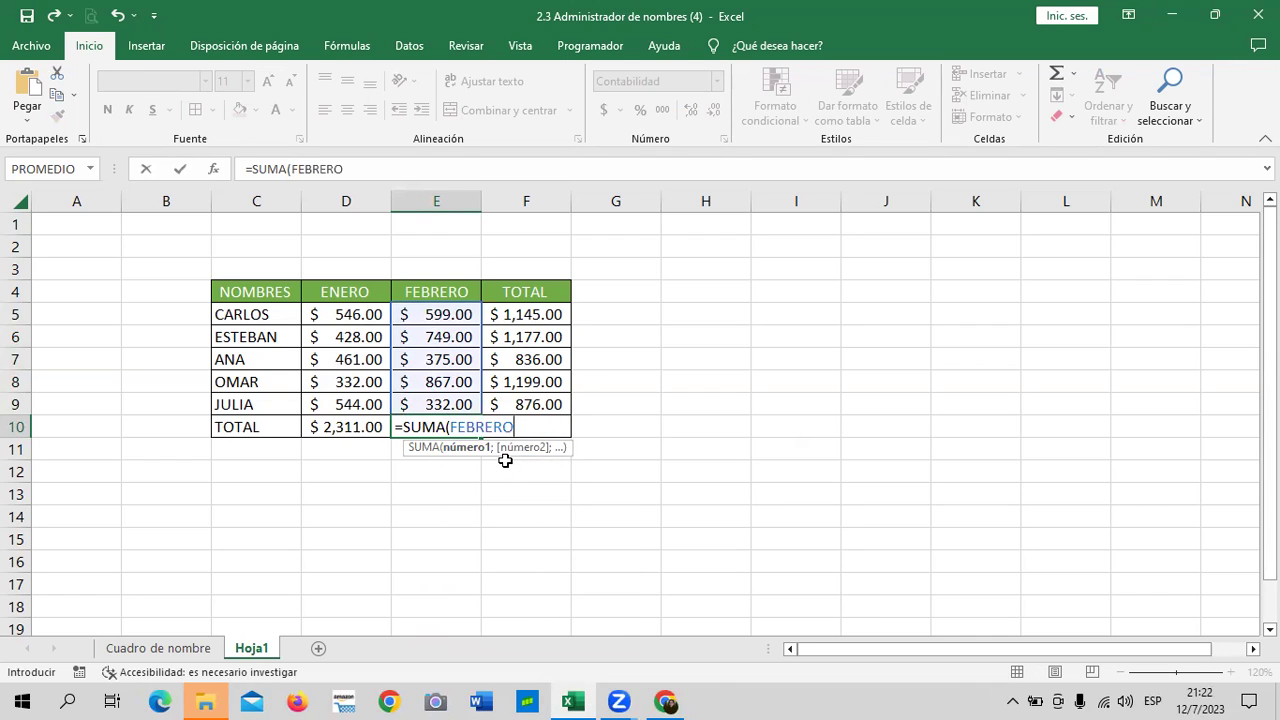
pyautogui.press('Return')
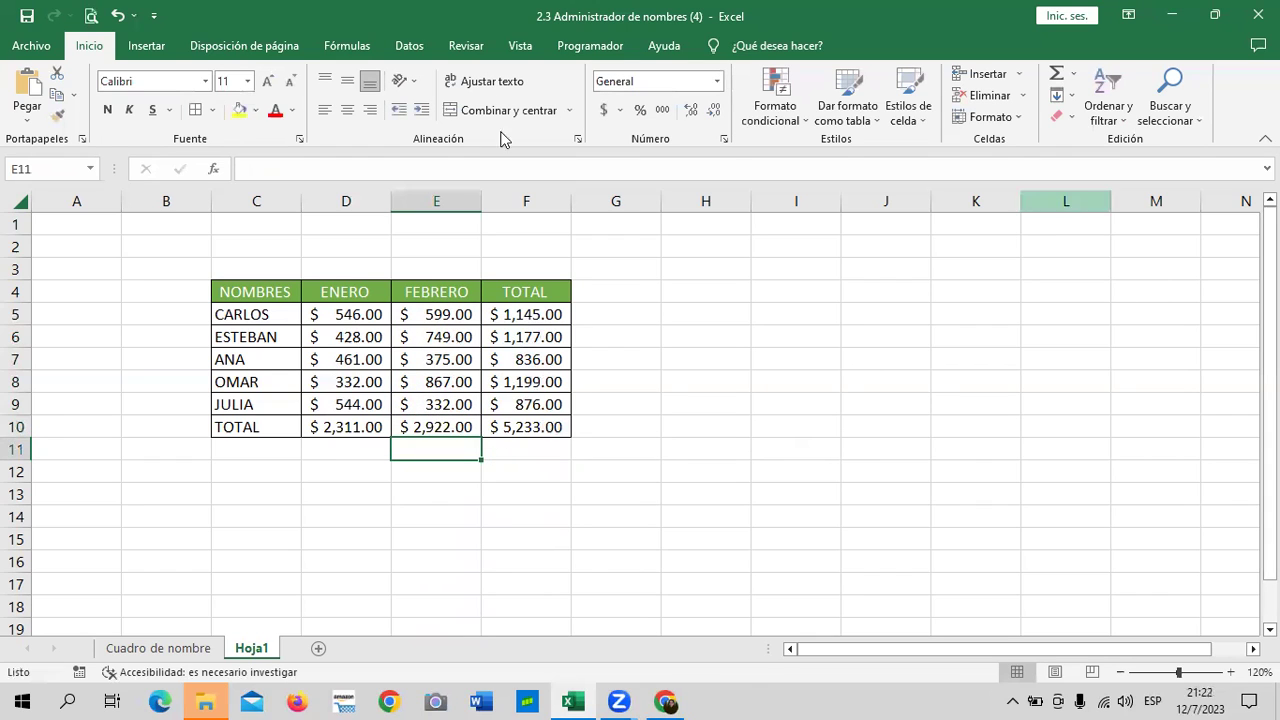
# Open Administrador de nombres to list all eight names and shift it beside the table
pyautogui.click(716, 420)
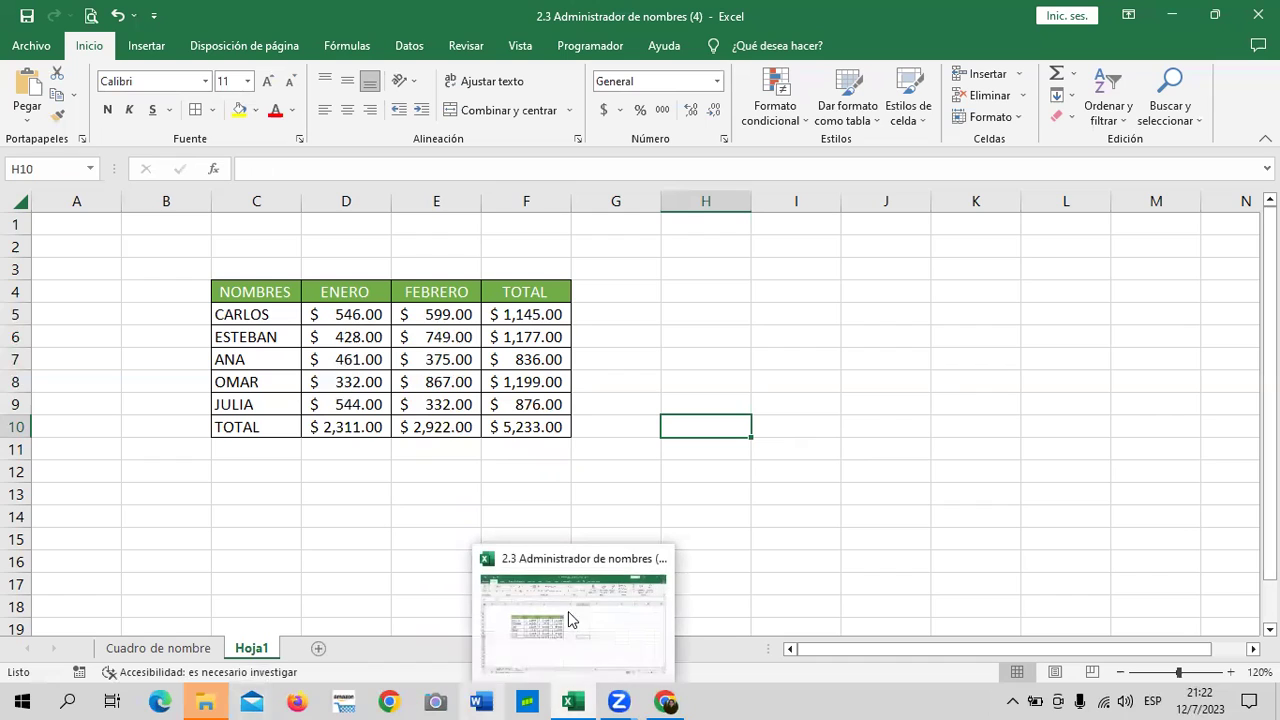
pyautogui.click(816, 331)
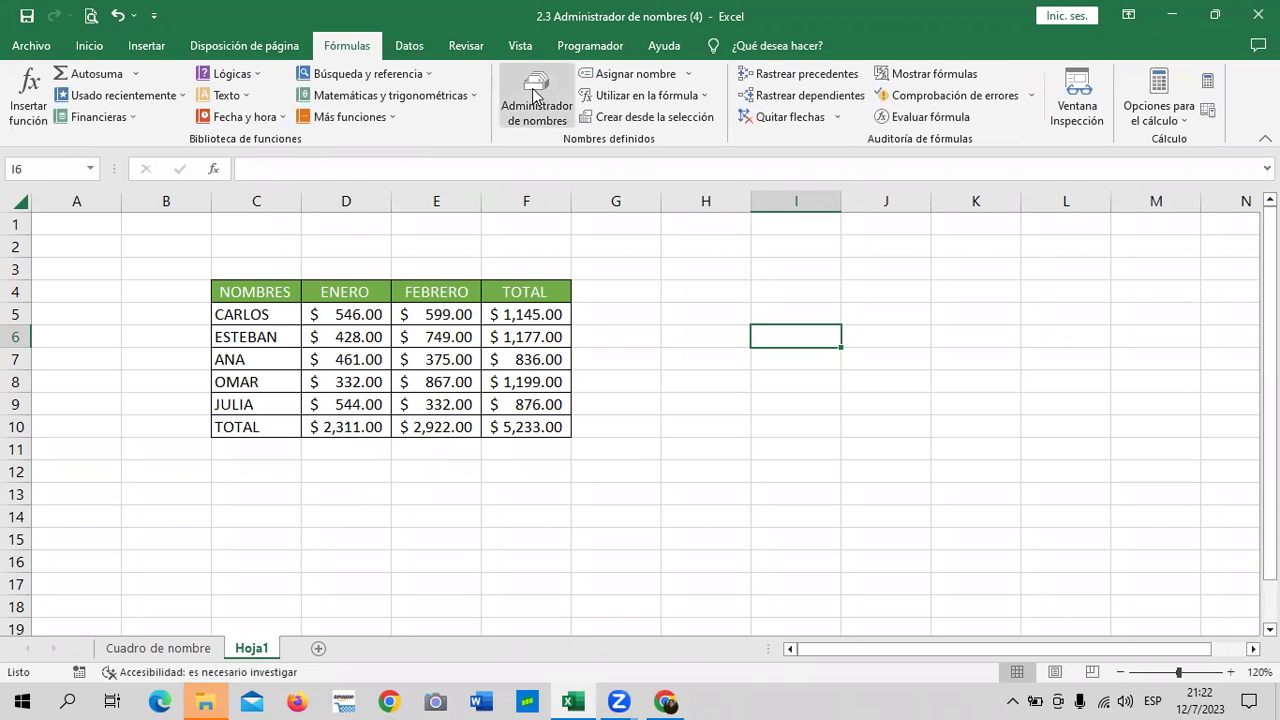
pyautogui.click(536, 95)
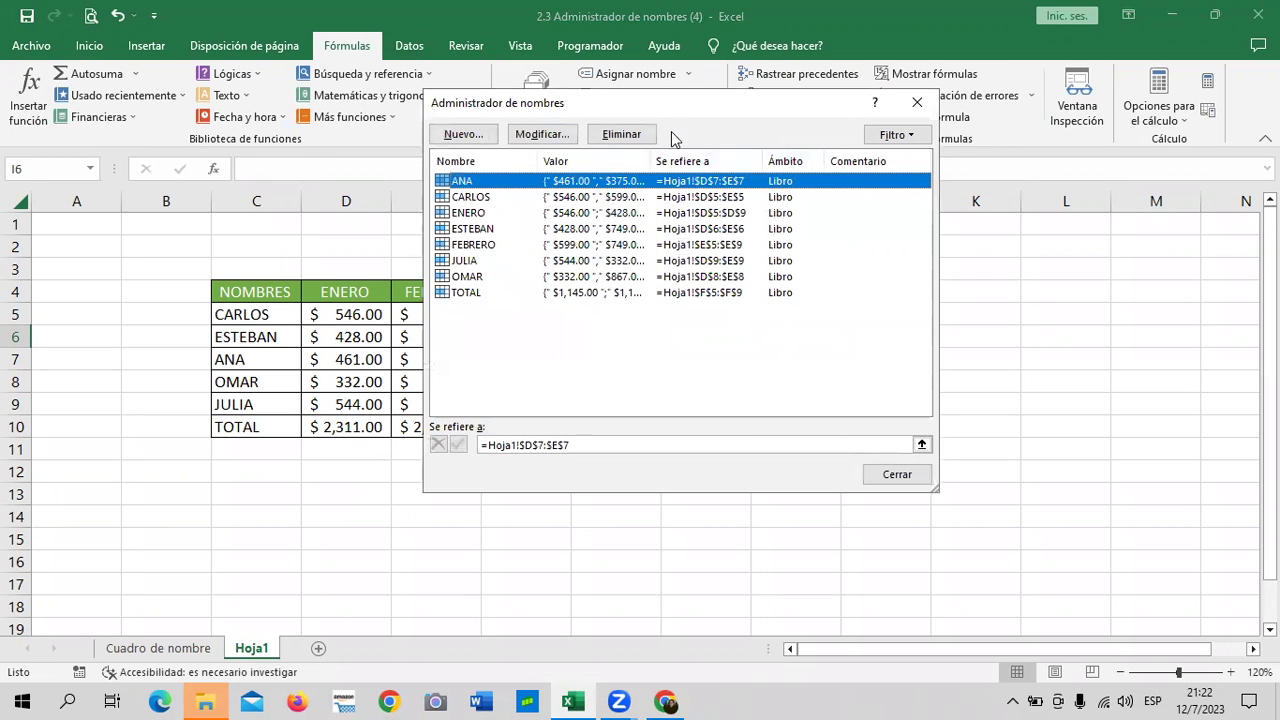
pyautogui.moveTo(675, 108); pyautogui.dragTo(781, 113)
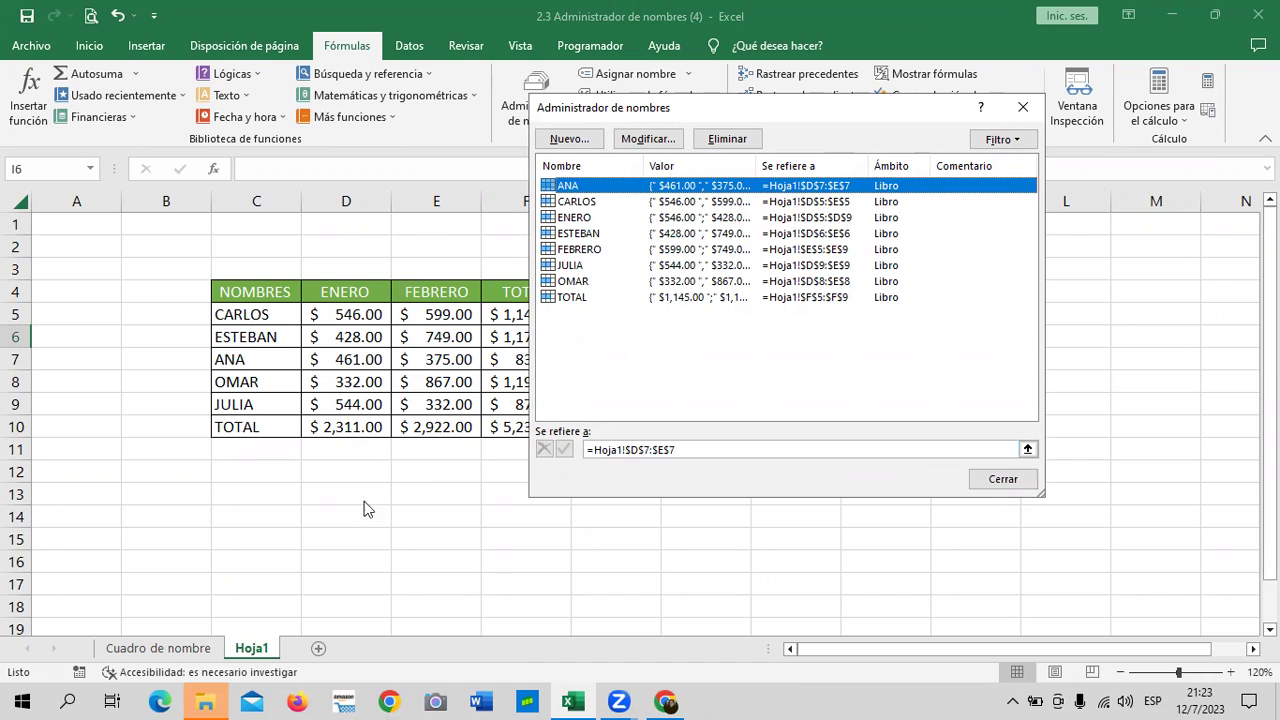
# Close the defined-names list and select cell C5 containing CARLOS
pyautogui.click(1000, 479)
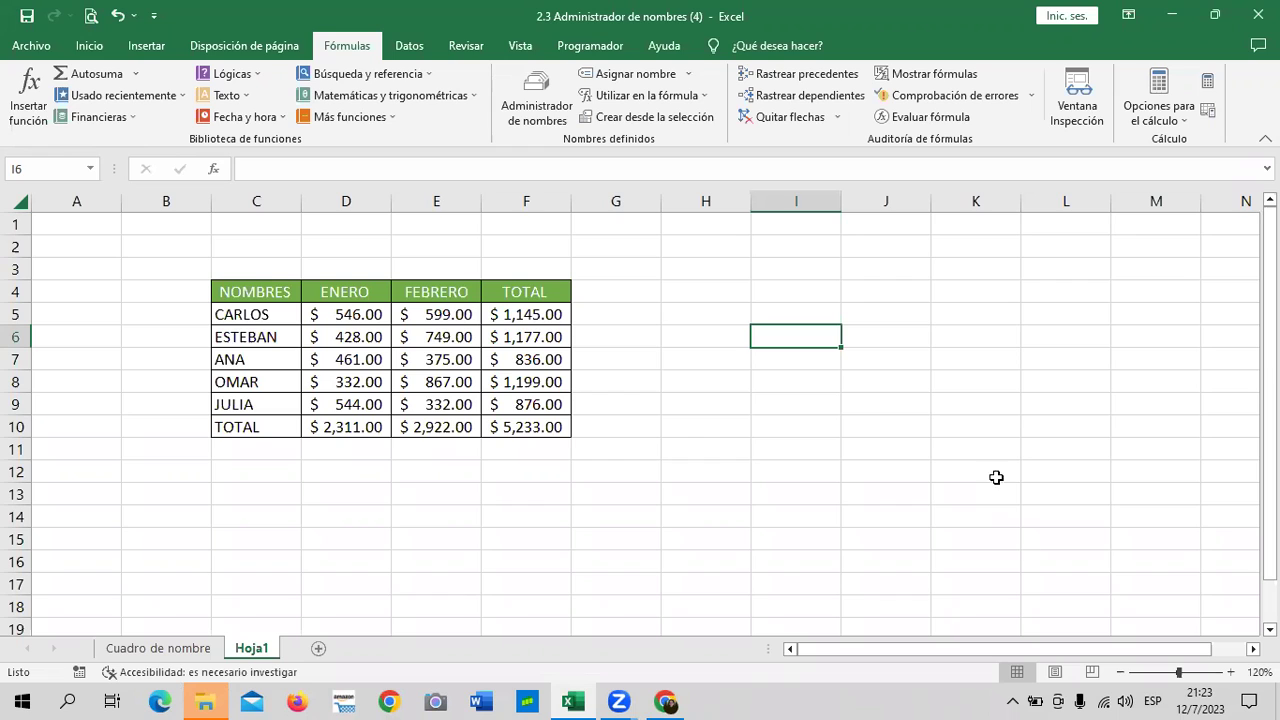
pyautogui.click(942, 477)
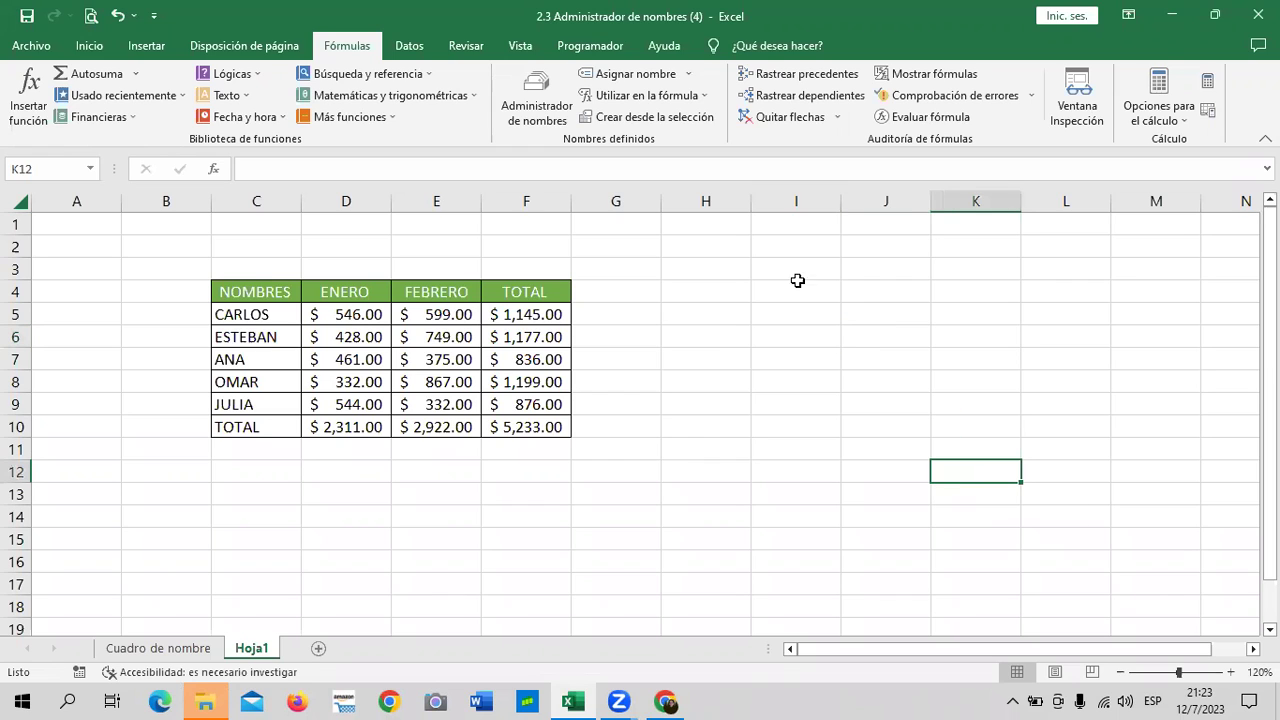
pyautogui.click(763, 407)
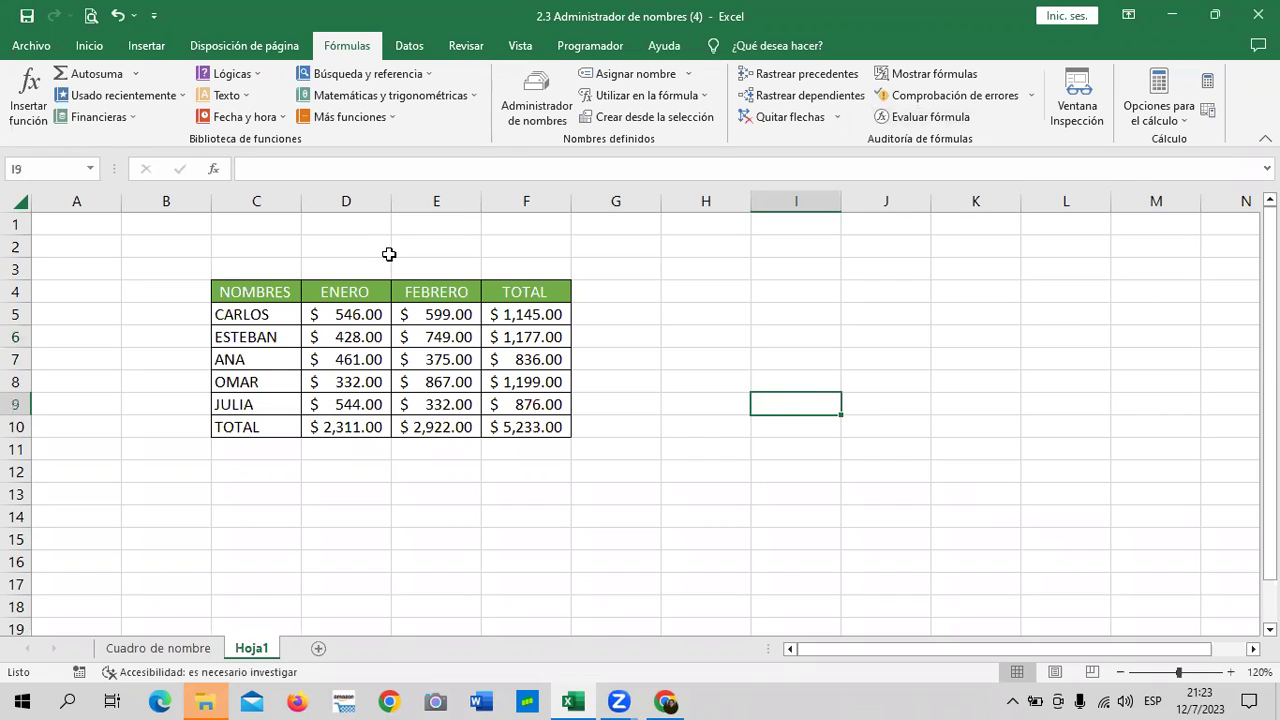
pyautogui.click(270, 316)
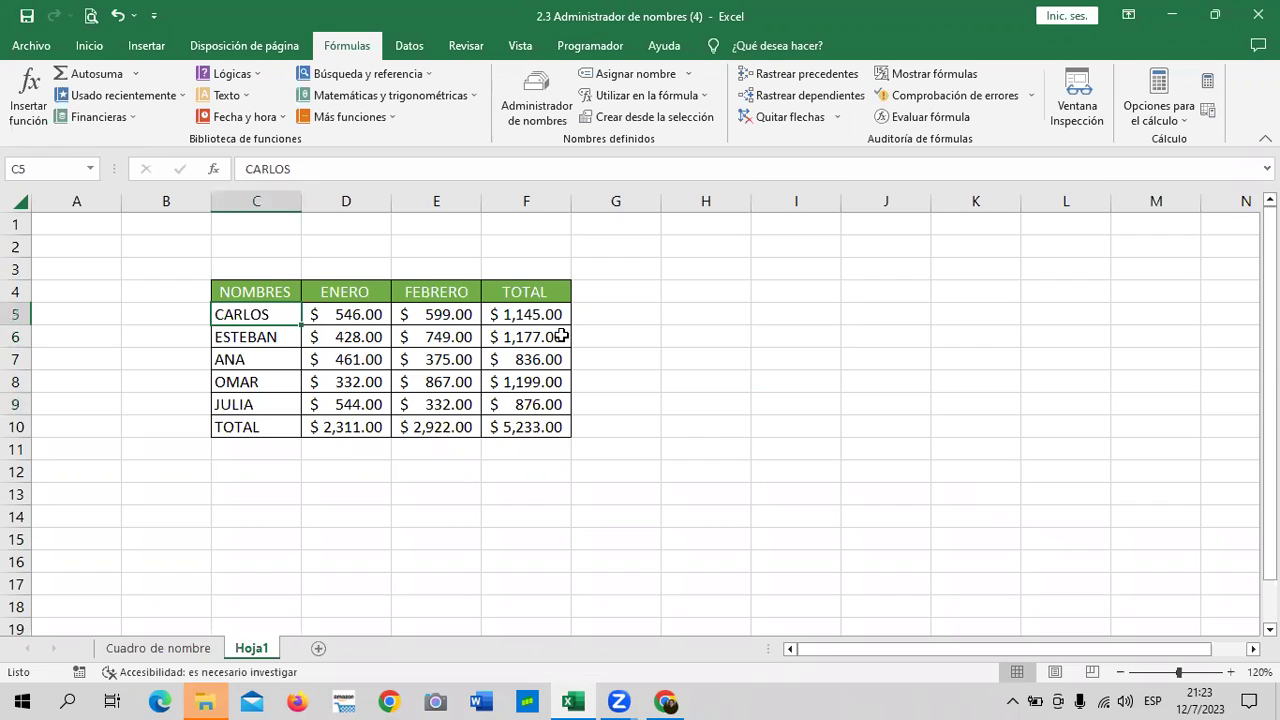
# Replace CARLOS in cell C5 with JUAN
pyautogui.press('Delete')
pyautogui.click(790, 291)
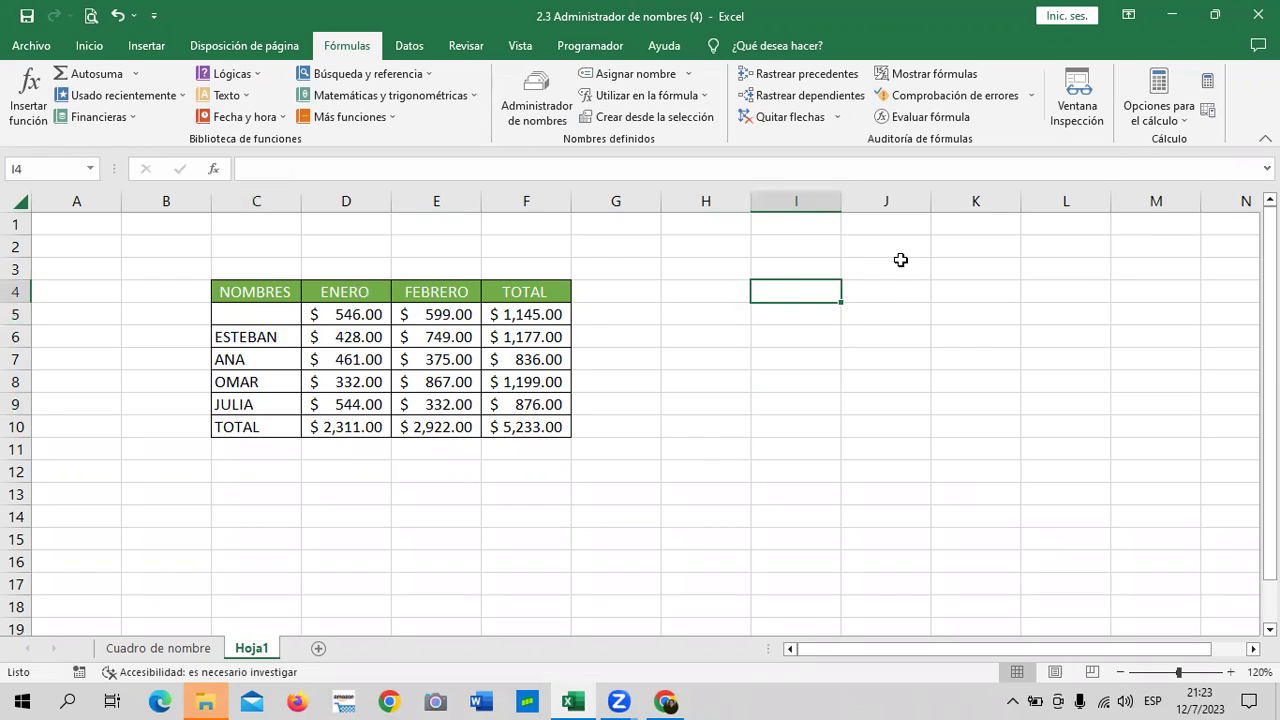
pyautogui.click(237, 311)
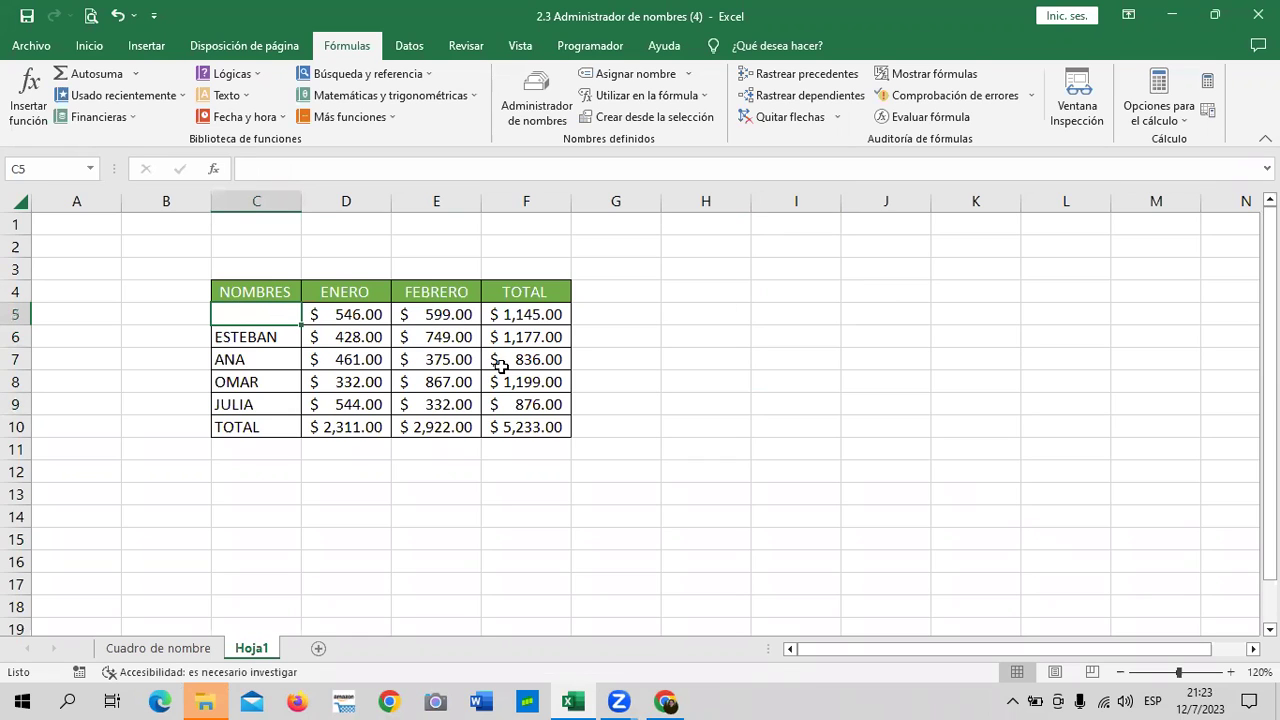
pyautogui.write('j')
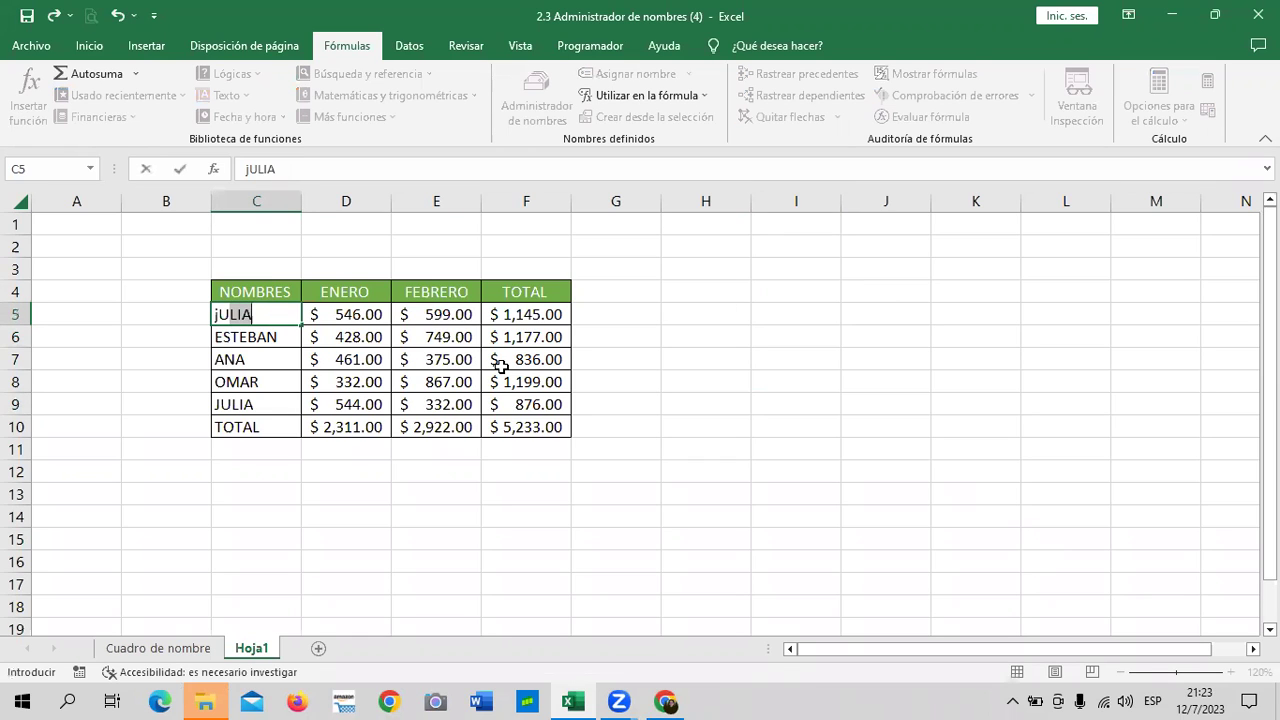
pyautogui.press('BackSpace')
pyautogui.press('BackSpace')
pyautogui.press('capslock')
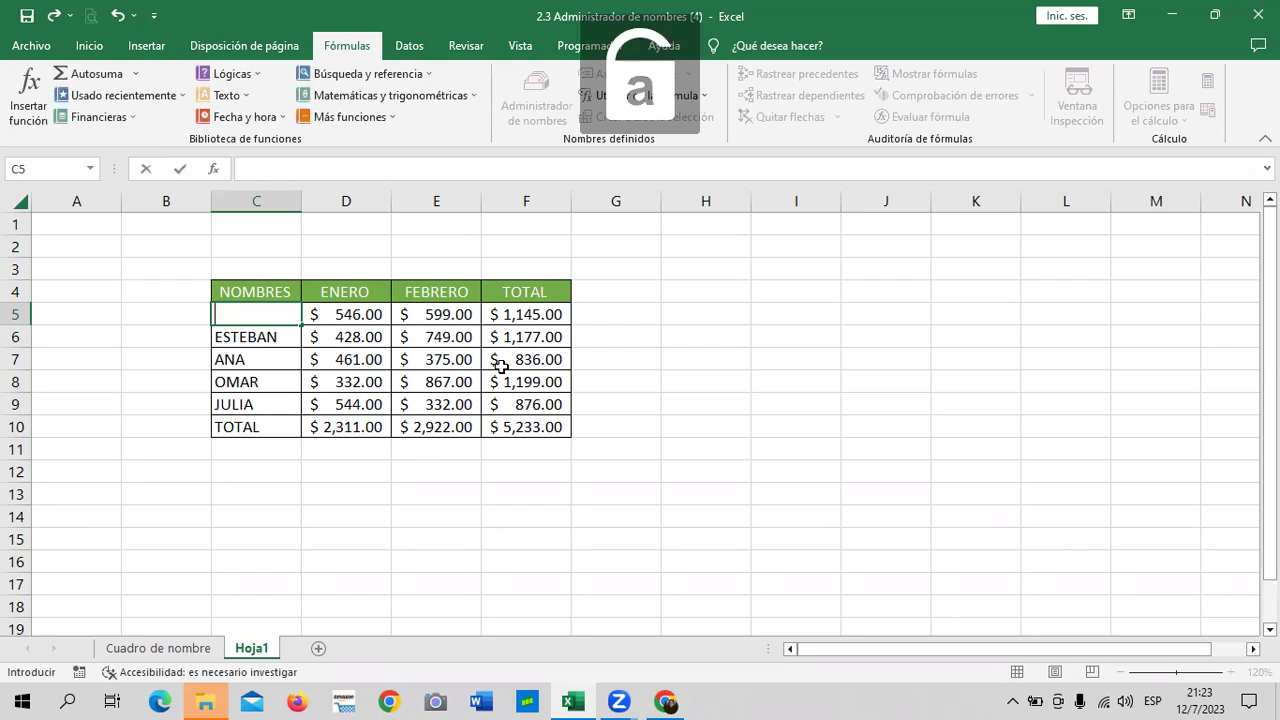
pyautogui.write('J')
pyautogui.press('BackSpace')
pyautogui.press('BackSpace')
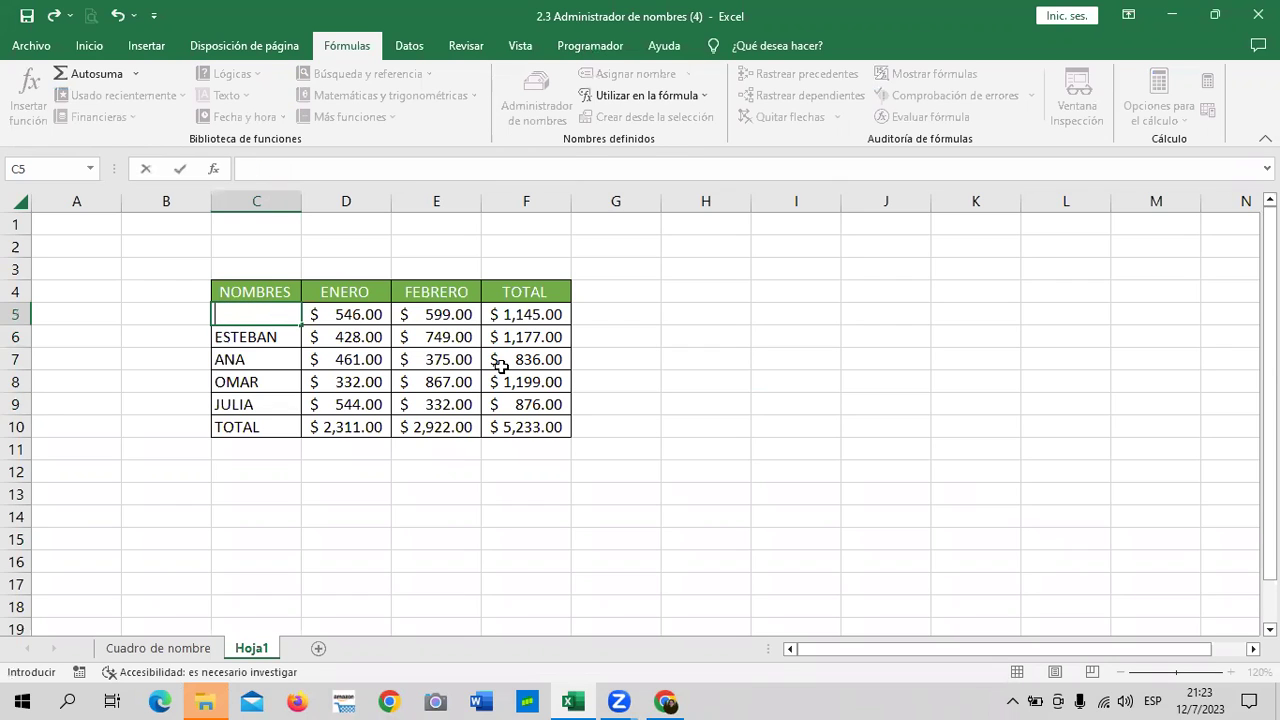
pyautogui.press('capslock')
pyautogui.write('JUAN')
pyautogui.press('Return')
# Select JUAN's amounts D5:E5, still named CARLOS, and open the Name Manager
pyautogui.click(798, 388)
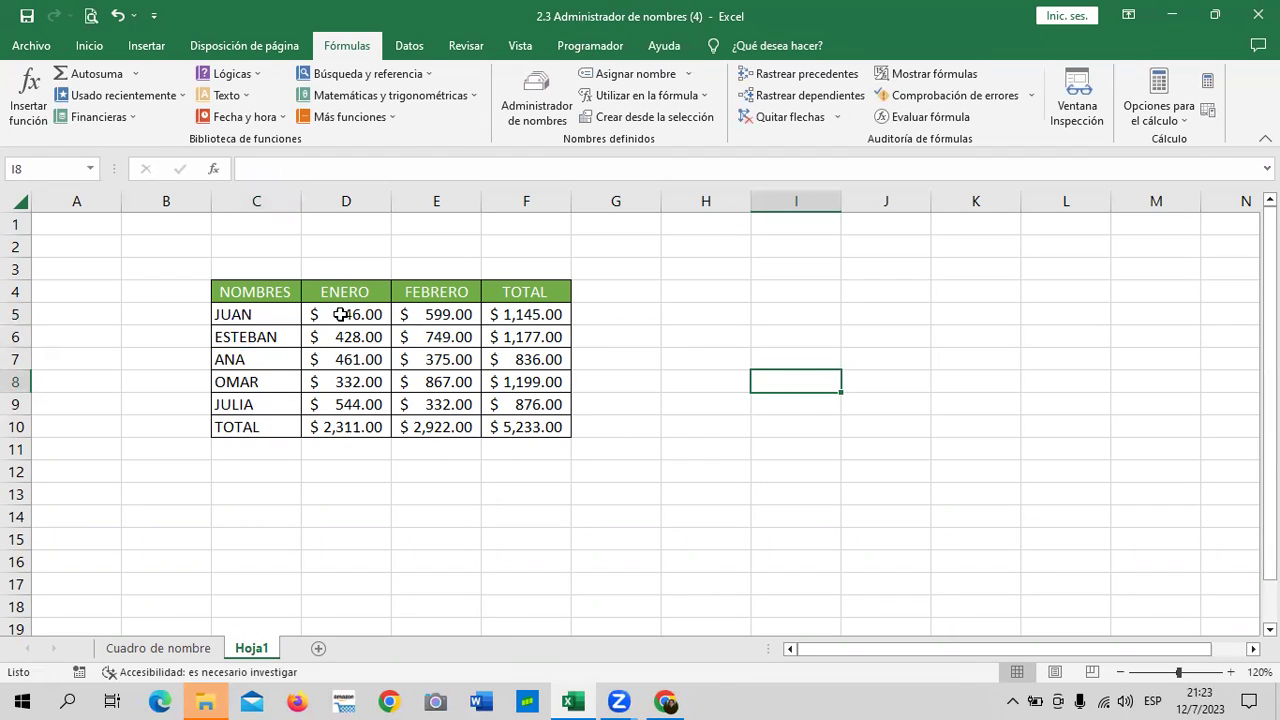
pyautogui.moveTo(324, 314); pyautogui.dragTo(447, 313)
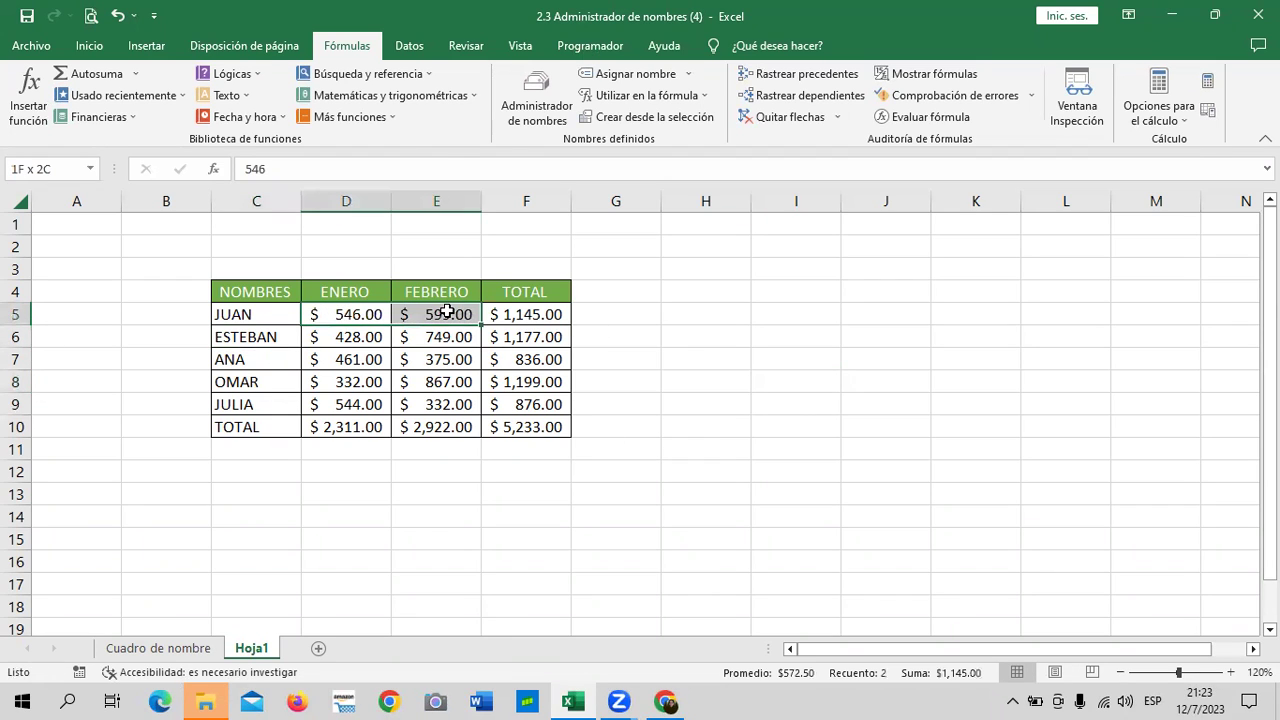
pyautogui.click(796, 404)
pyautogui.moveTo(331, 314); pyautogui.dragTo(425, 315)
pyautogui.moveTo(705, 381); pyautogui.dragTo(705, 359)
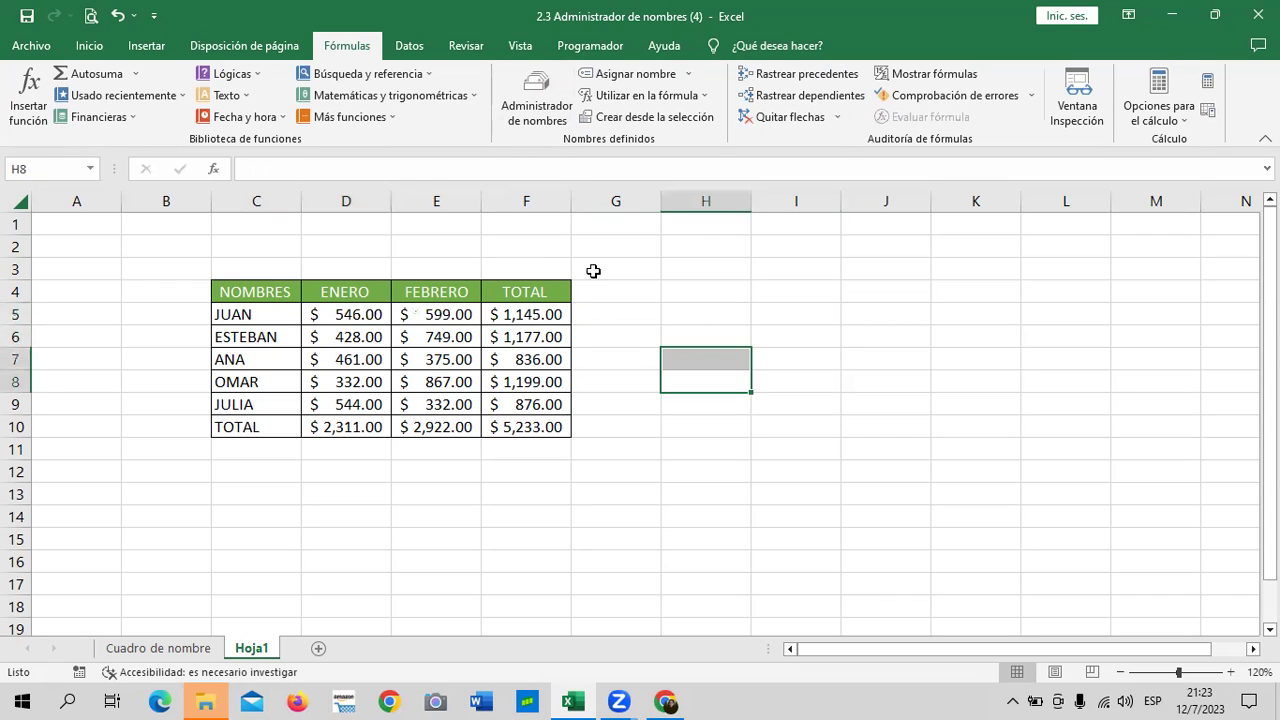
pyautogui.moveTo(337, 312); pyautogui.dragTo(435, 314)
pyautogui.click(521, 126)
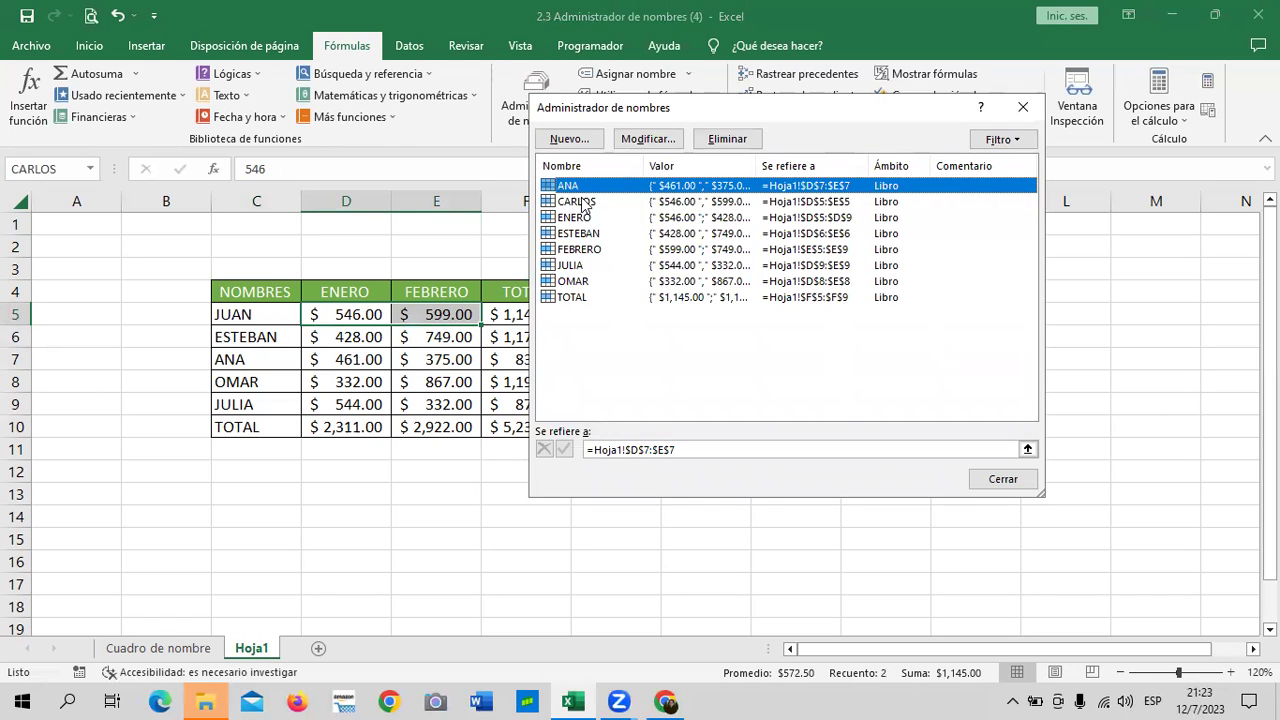
# Rename the defined name CARLOS to JUAN, keeping Hoja1!$D$5:$E$5, and close Name Manager
pyautogui.click(583, 203)
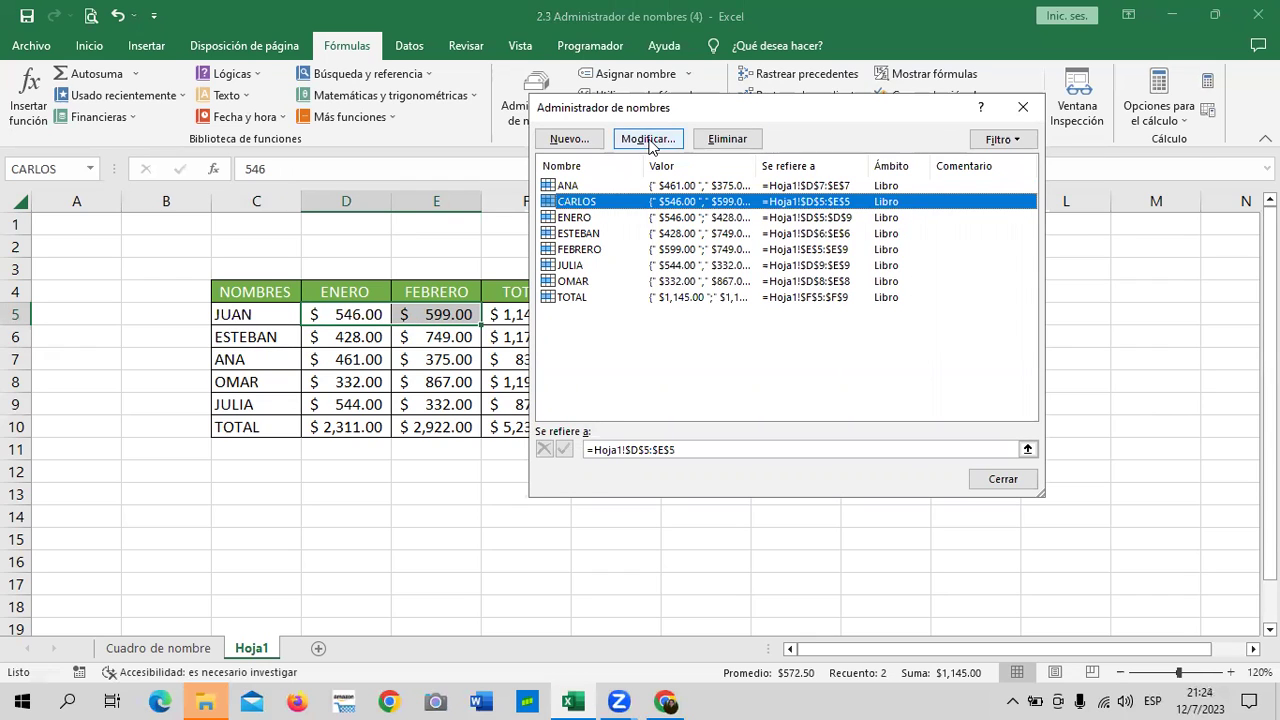
pyautogui.click(636, 249)
pyautogui.click(626, 203)
pyautogui.click(645, 140)
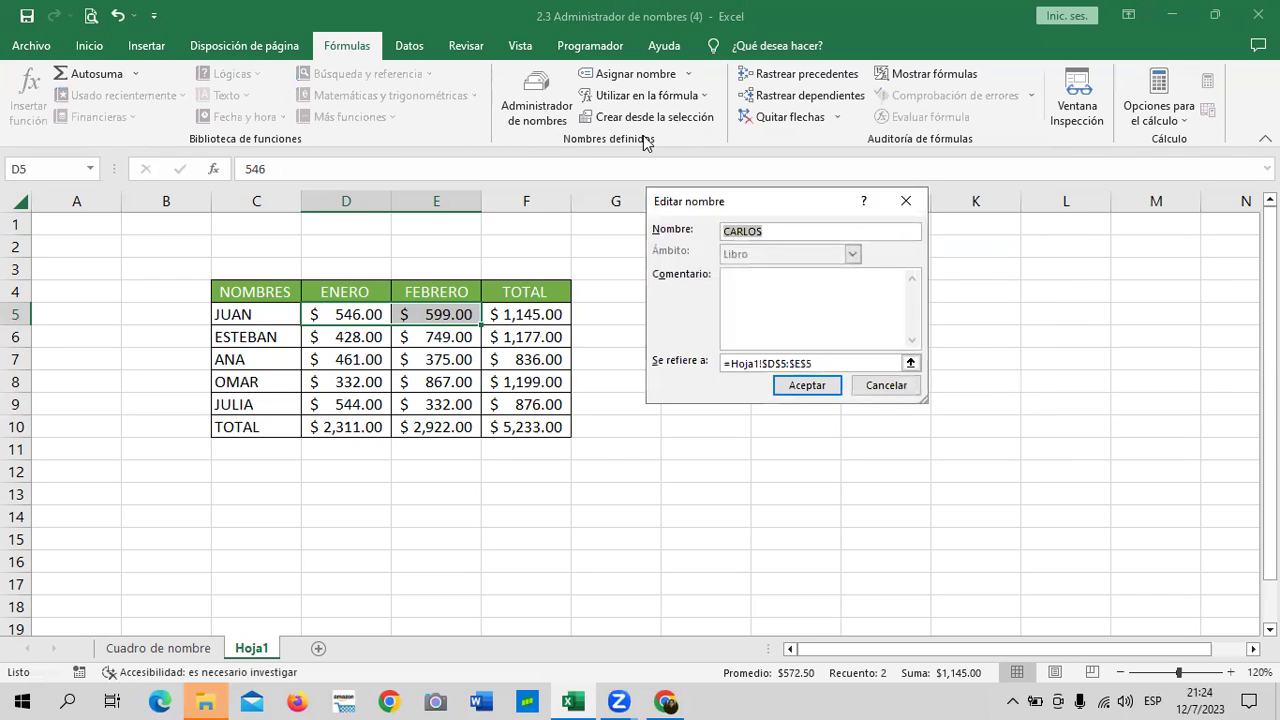
pyautogui.click(838, 362)
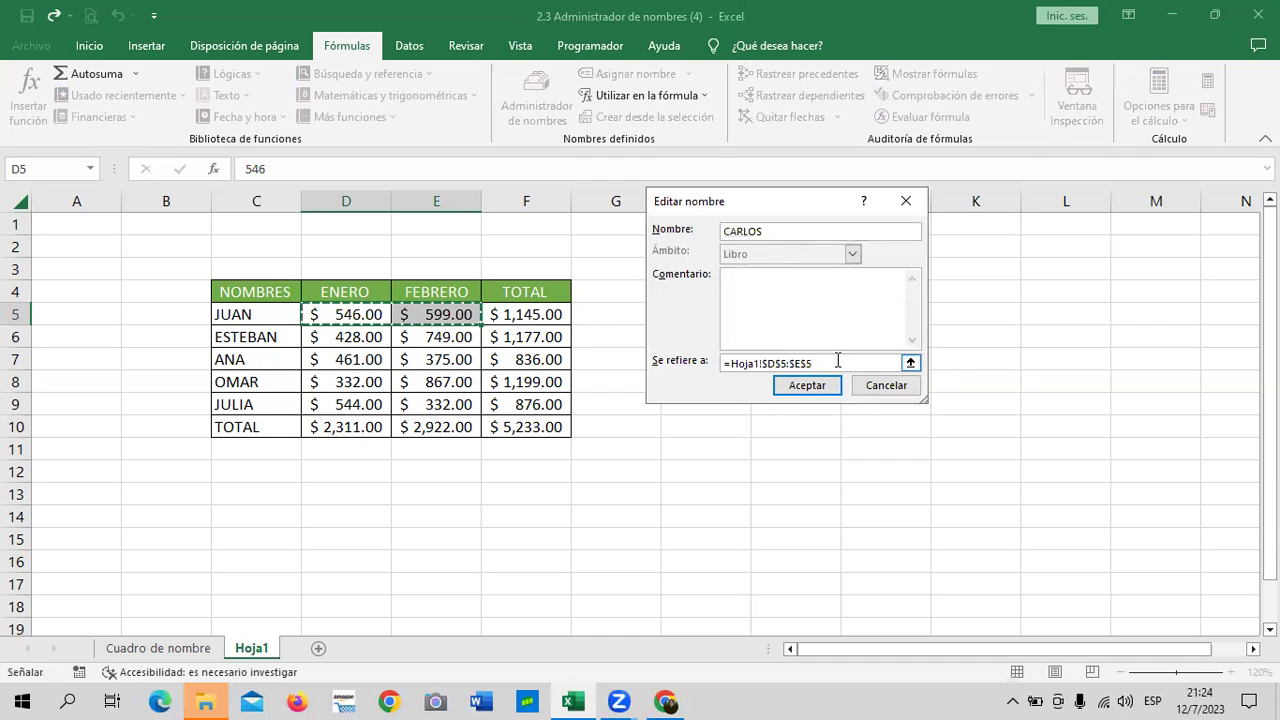
pyautogui.click(816, 230)
pyautogui.press('BackSpace')
pyautogui.press('BackSpace')
pyautogui.press('BackSpace')
pyautogui.write('JUAN')
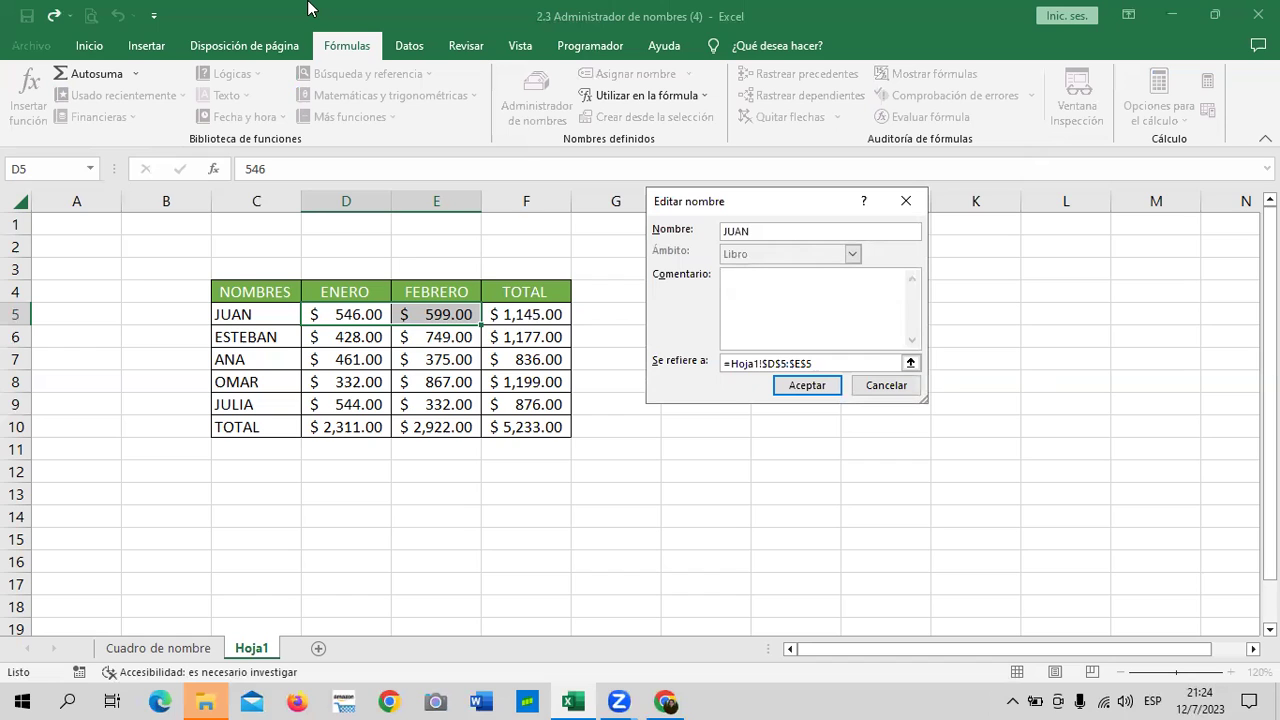
pyautogui.click(806, 386)
pyautogui.click(1000, 478)
pyautogui.click(932, 382)
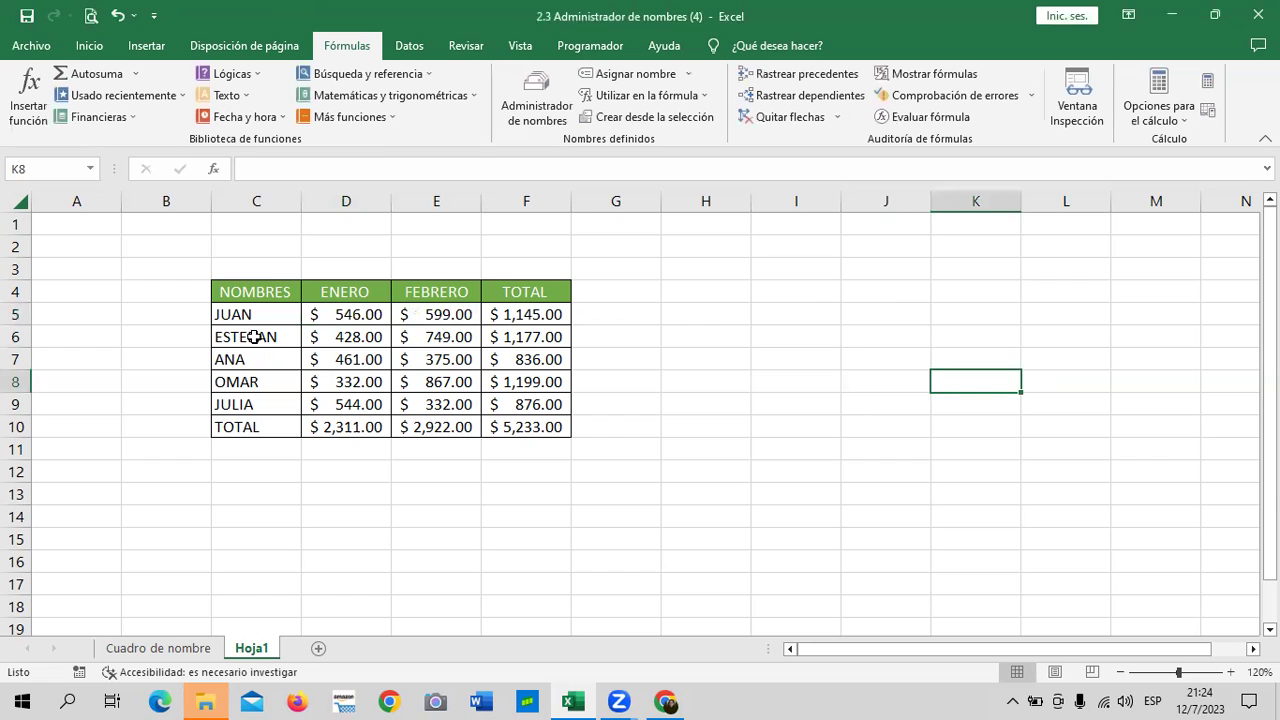
pyautogui.click(318, 315)
# Inspect JUAN's total formula in F5 and clear his amounts in D5:E5
pyautogui.click(530, 314)
pyautogui.click(423, 170)
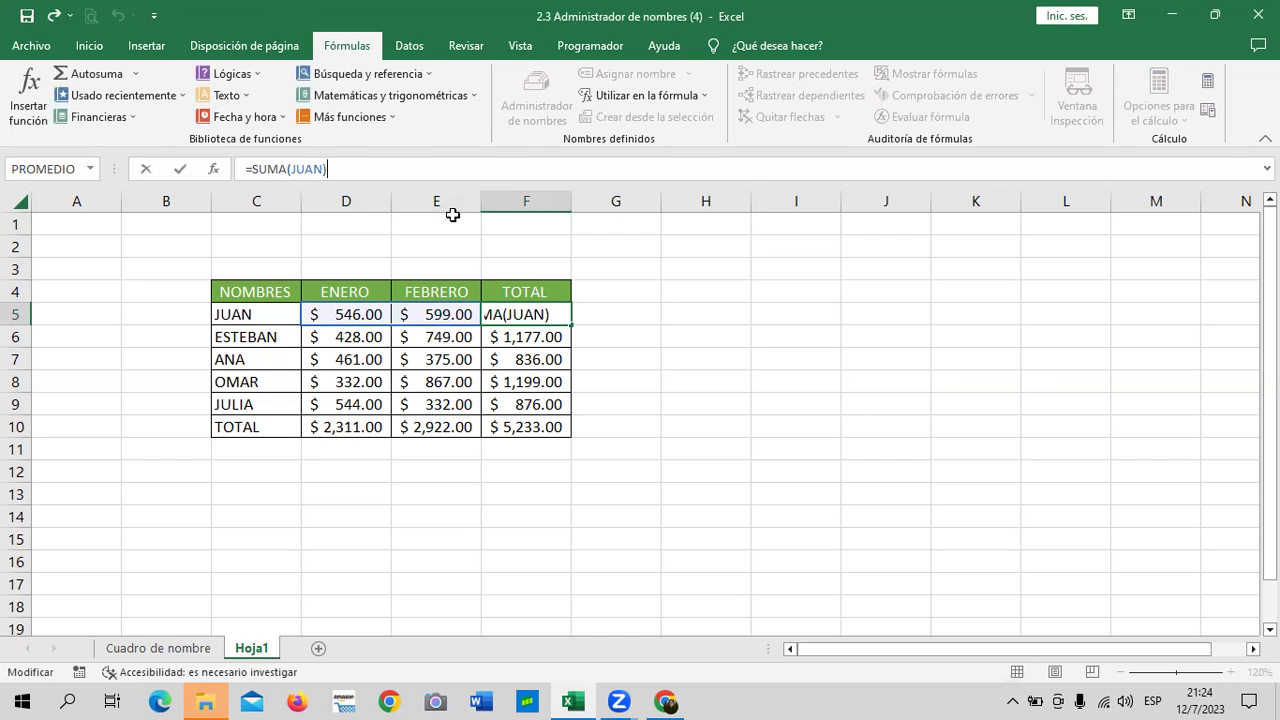
pyautogui.press('Return')
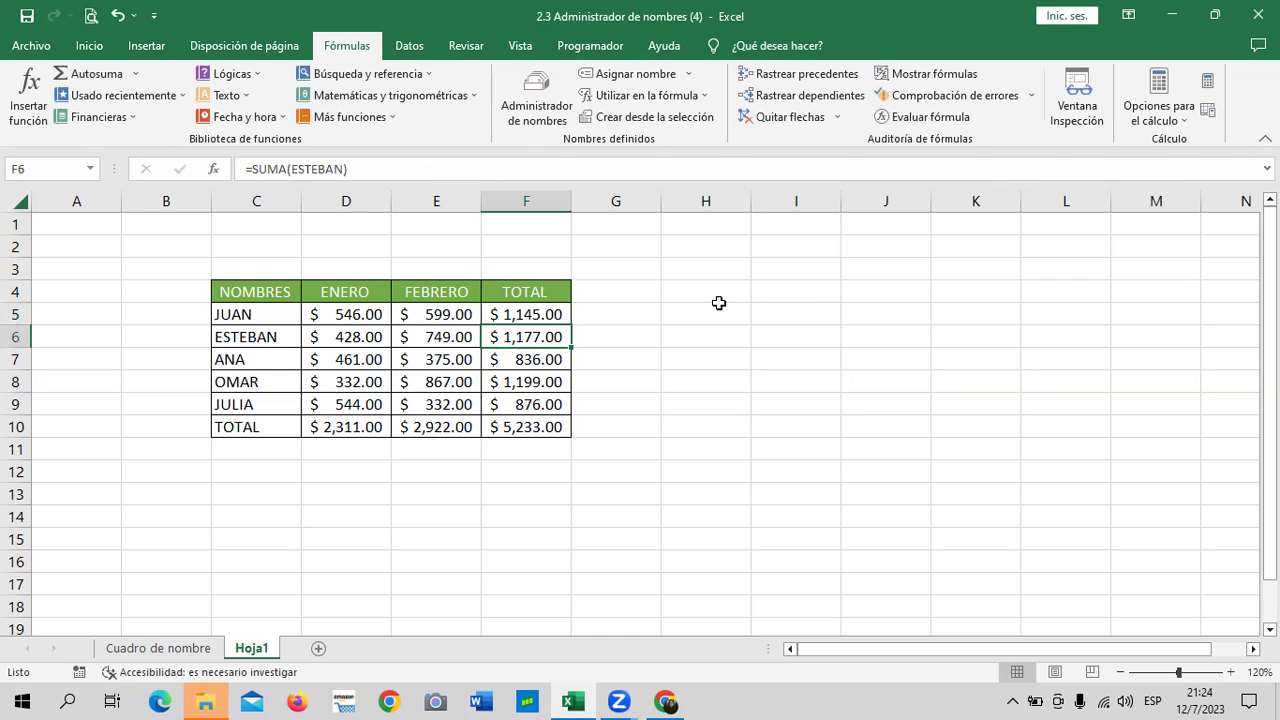
pyautogui.click(790, 291)
pyautogui.moveTo(368, 314); pyautogui.dragTo(425, 314)
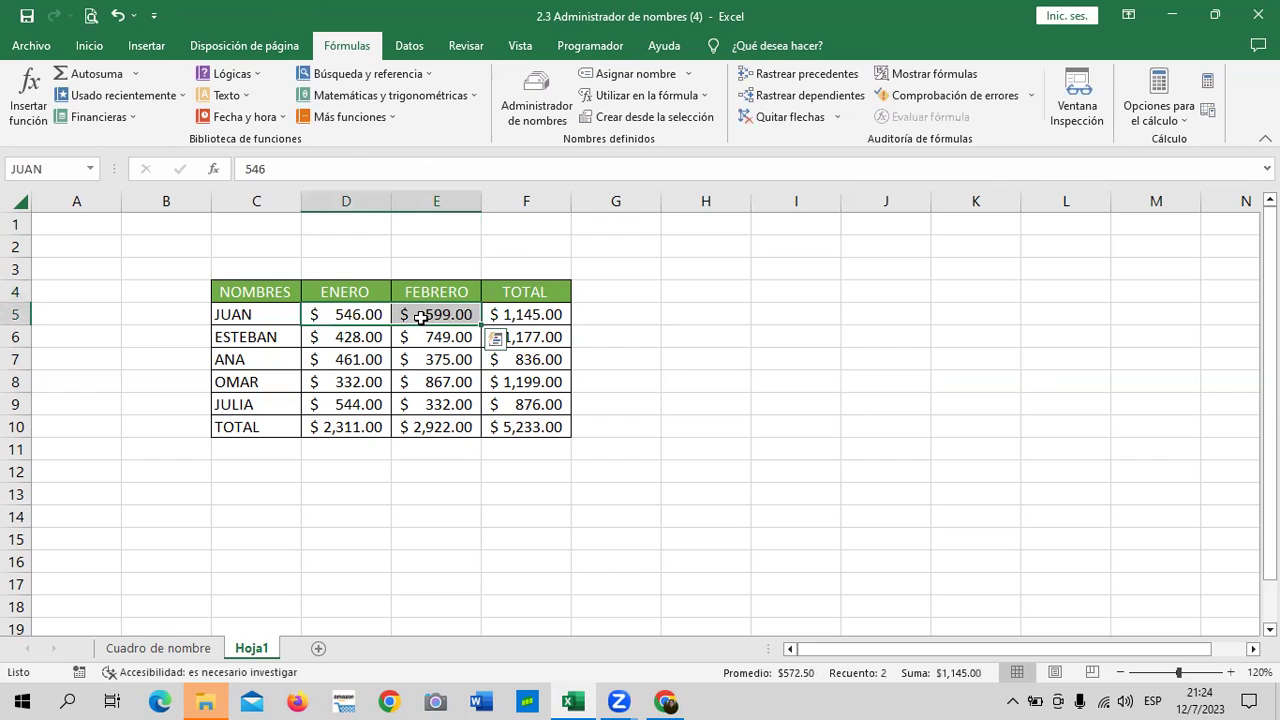
pyautogui.press('Delete')
pyautogui.click(708, 362)
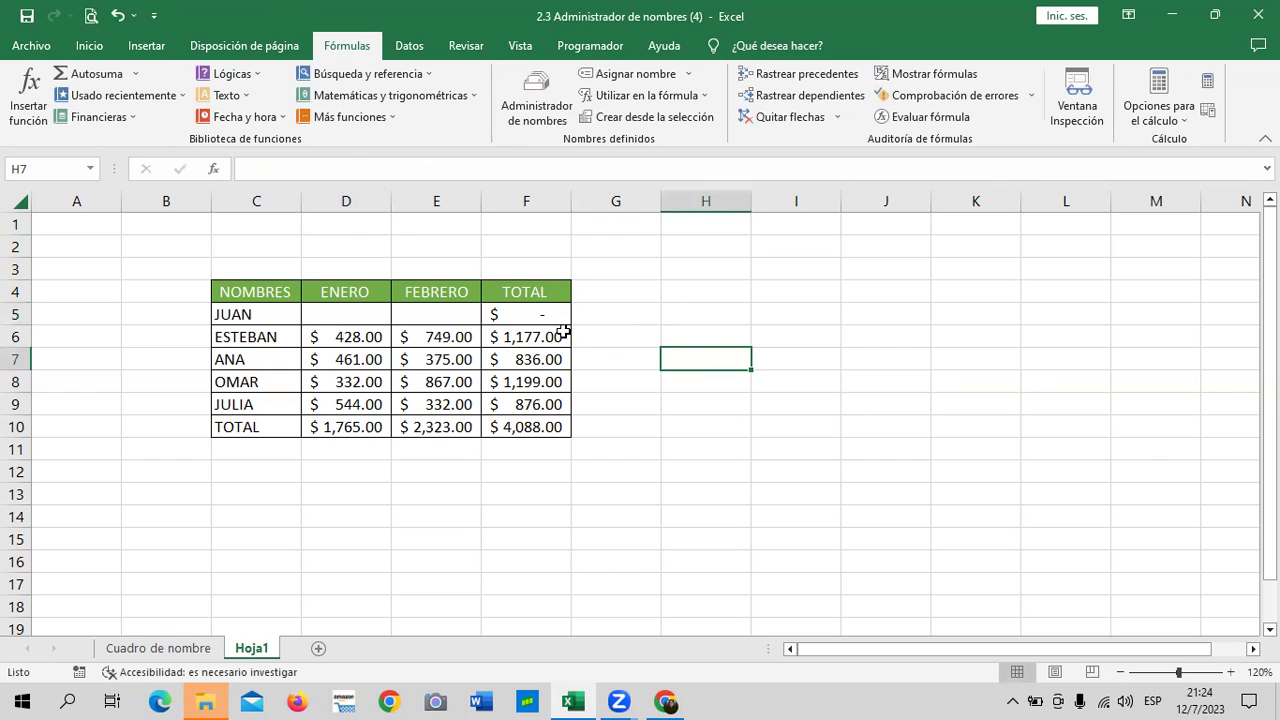
pyautogui.click(533, 300)
pyautogui.click(535, 316)
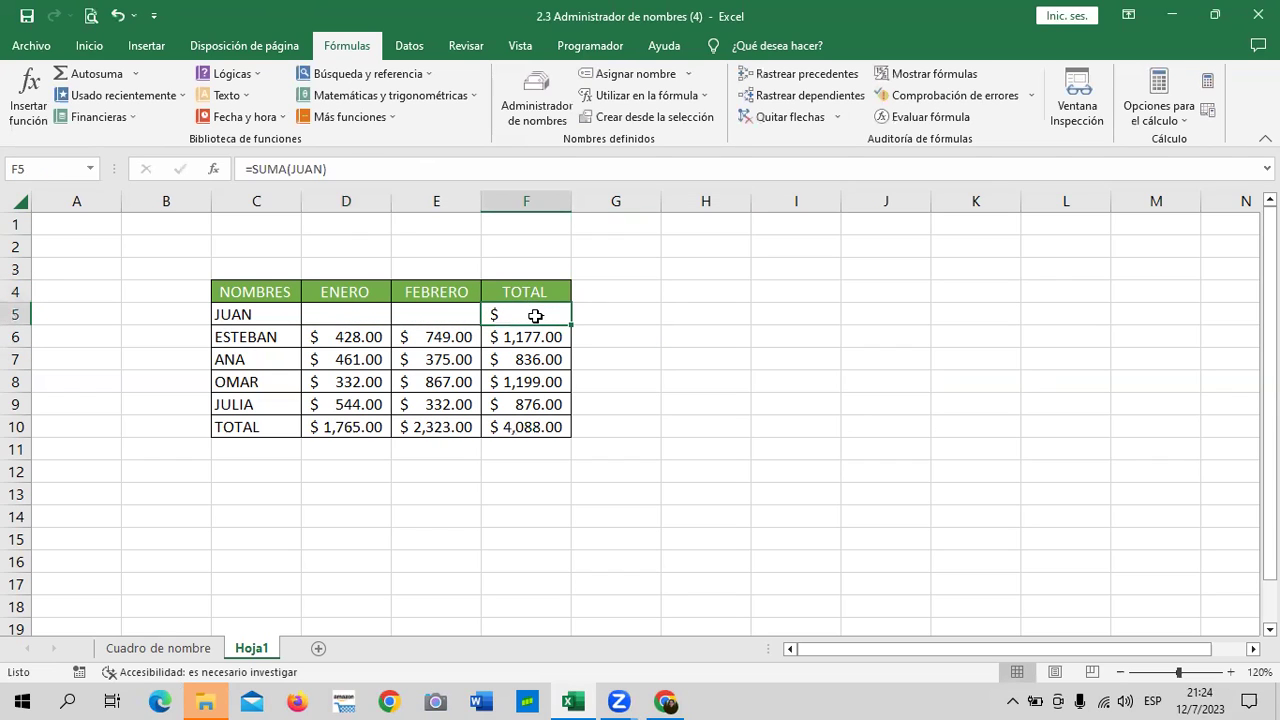
pyautogui.moveTo(335, 316); pyautogui.dragTo(419, 316)
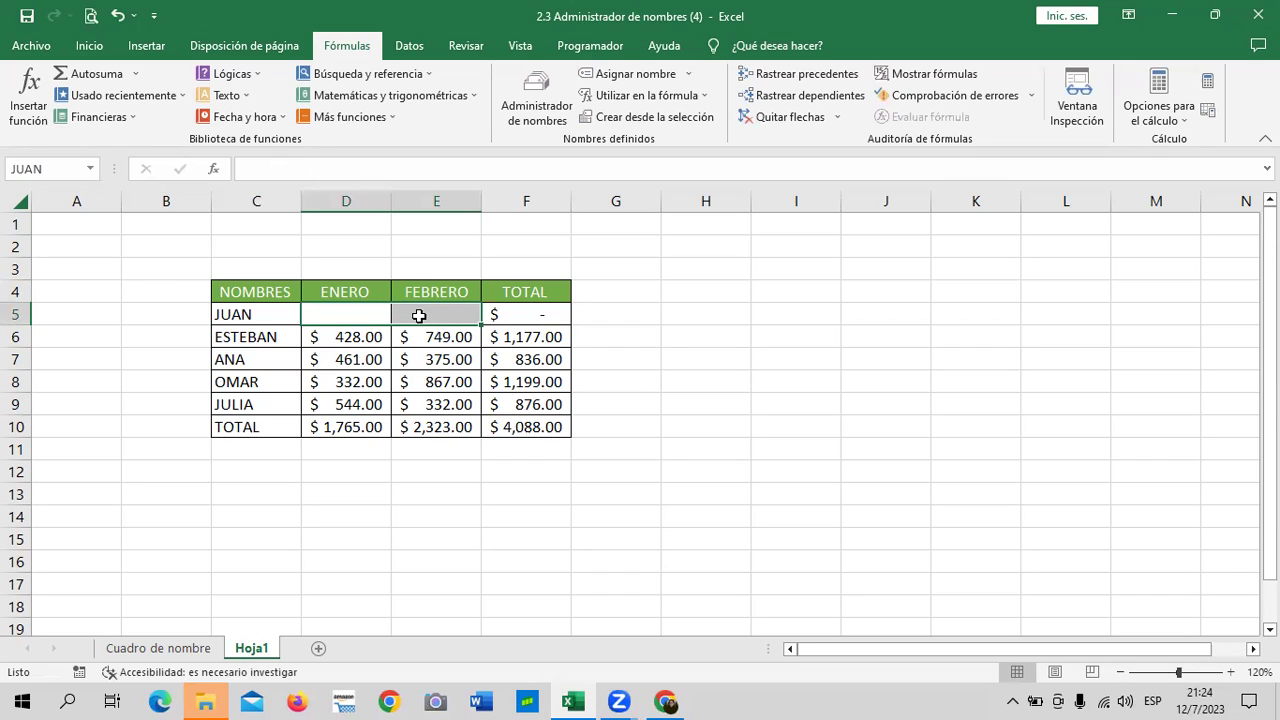
pyautogui.click(552, 314)
# Enter 500 as JUAN's ENERO and 200 as his FEBRERO amount
pyautogui.click(350, 310)
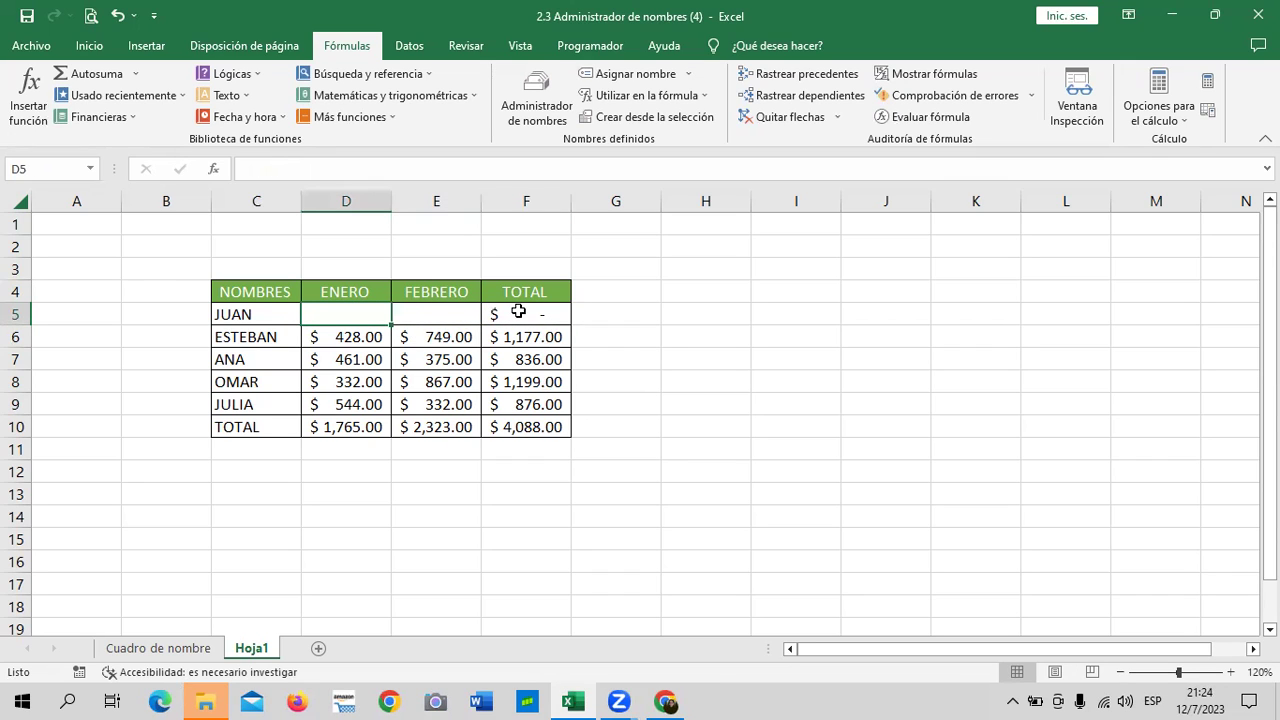
pyautogui.write('500')
pyautogui.press('Return')
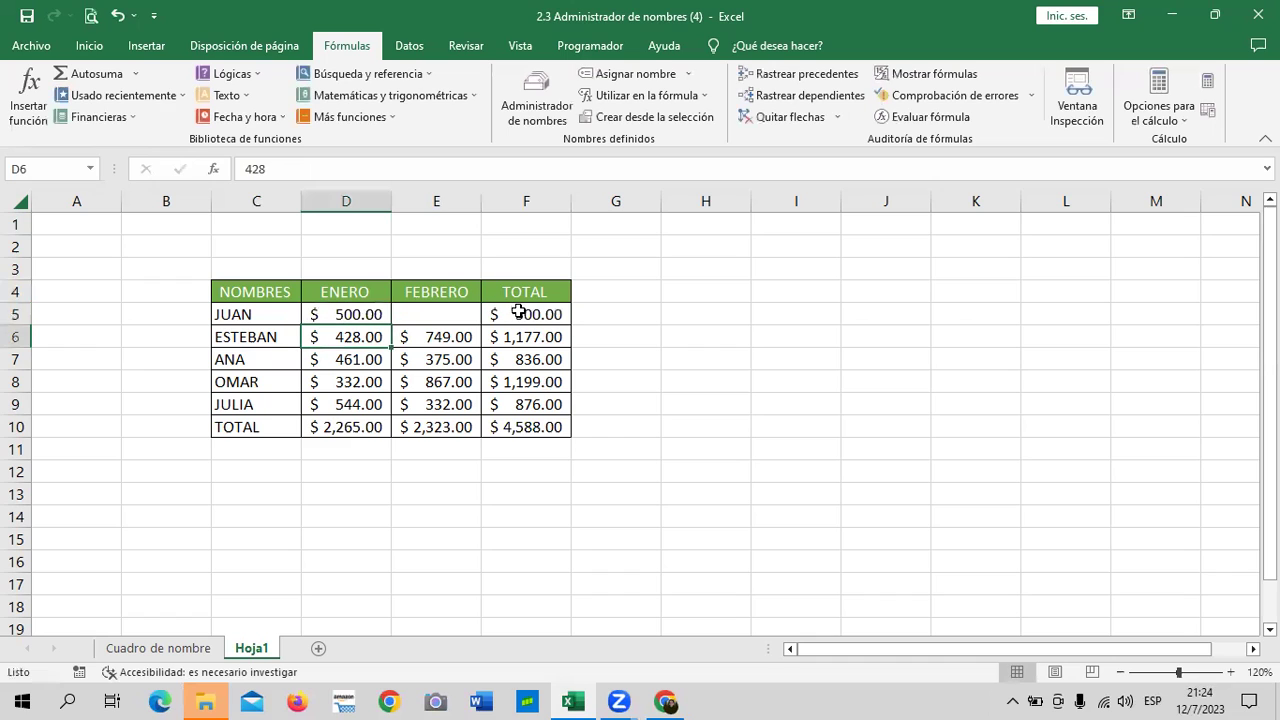
pyautogui.click(452, 314)
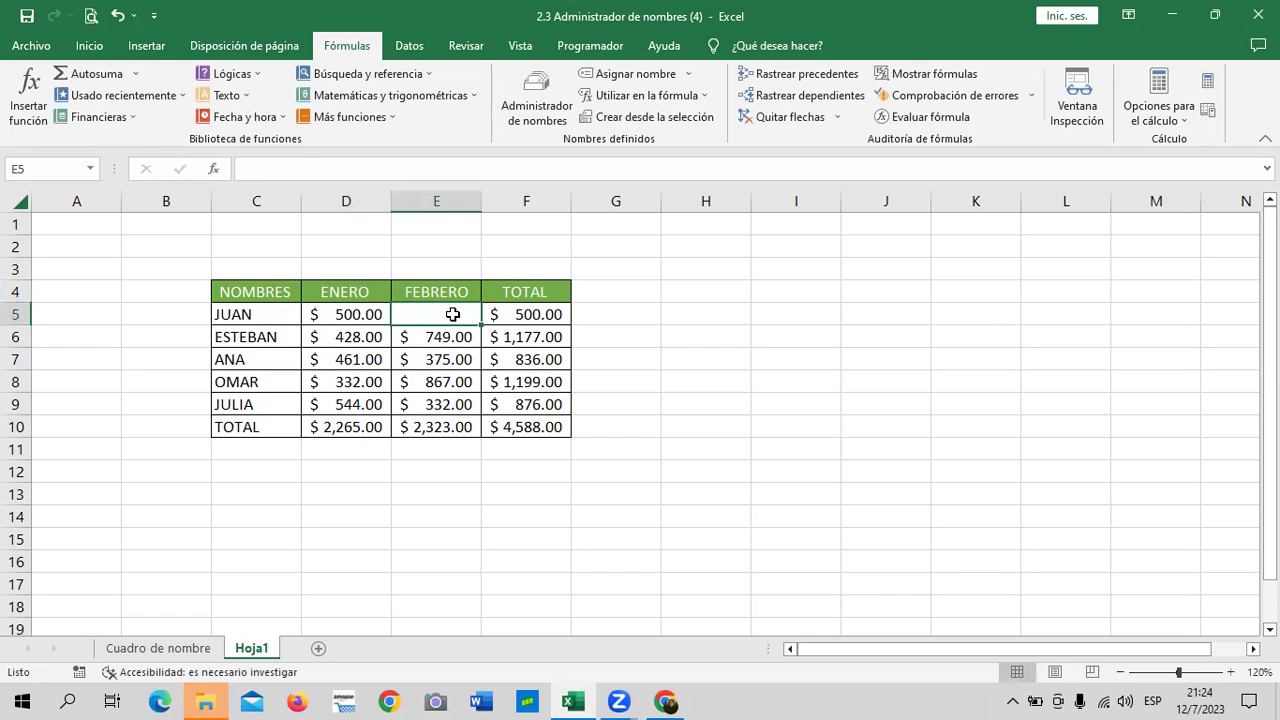
pyautogui.click(342, 291)
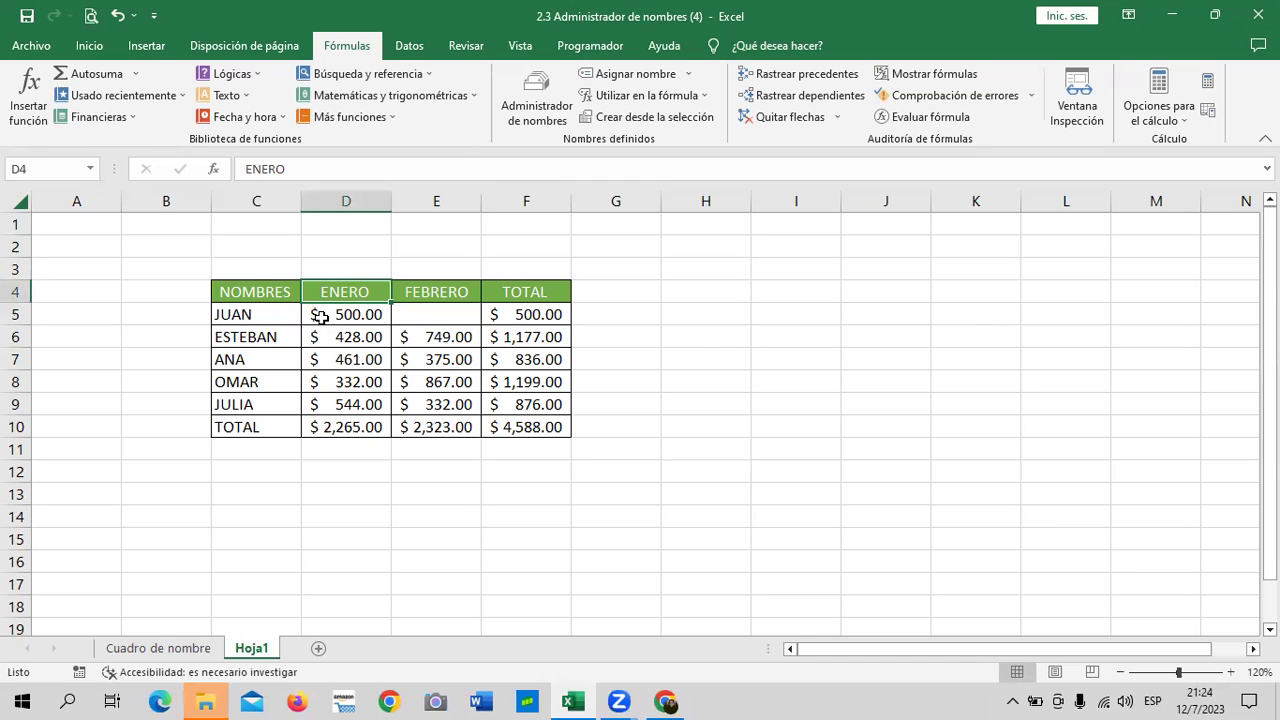
pyautogui.click(443, 317)
pyautogui.write('200')
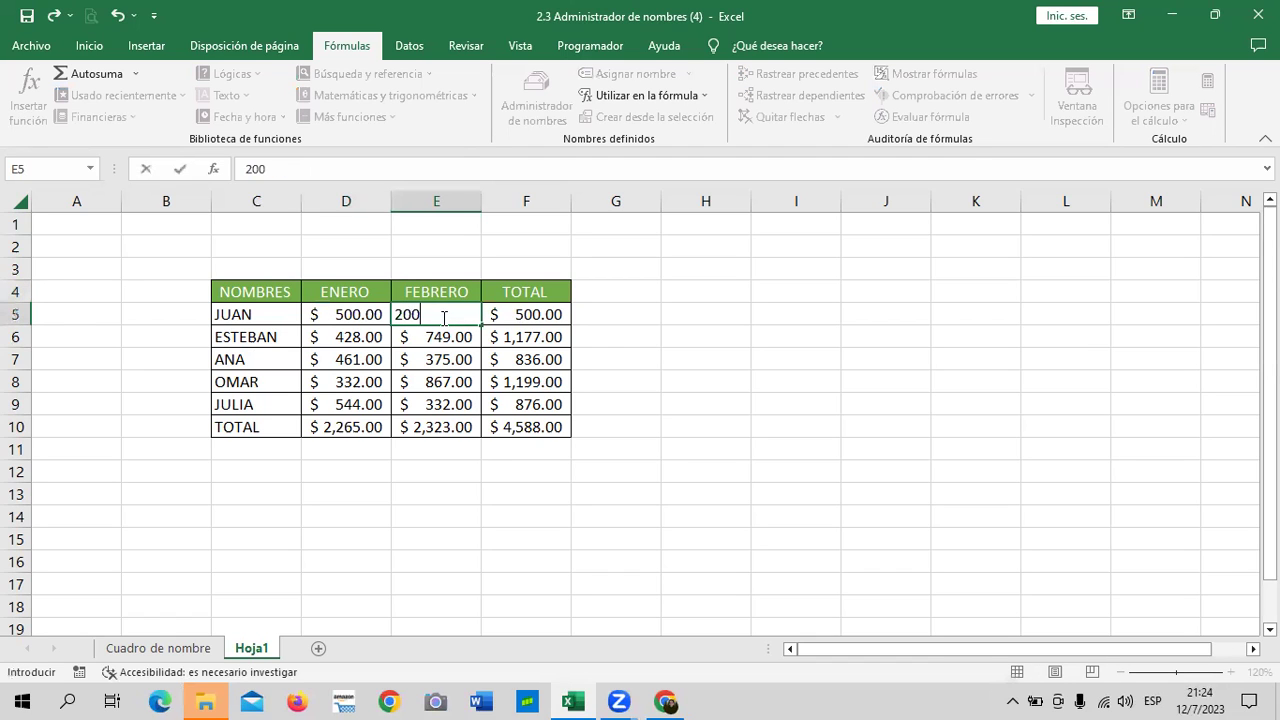
pyautogui.press('Return')
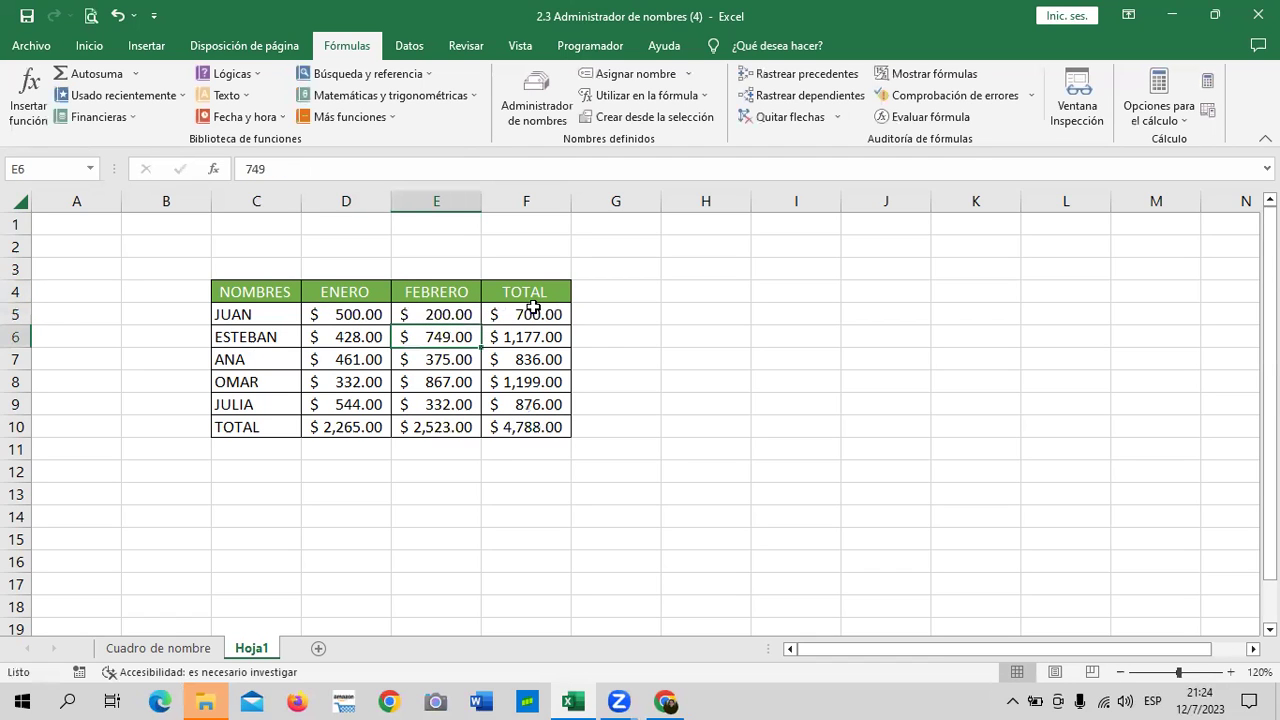
pyautogui.click(533, 310)
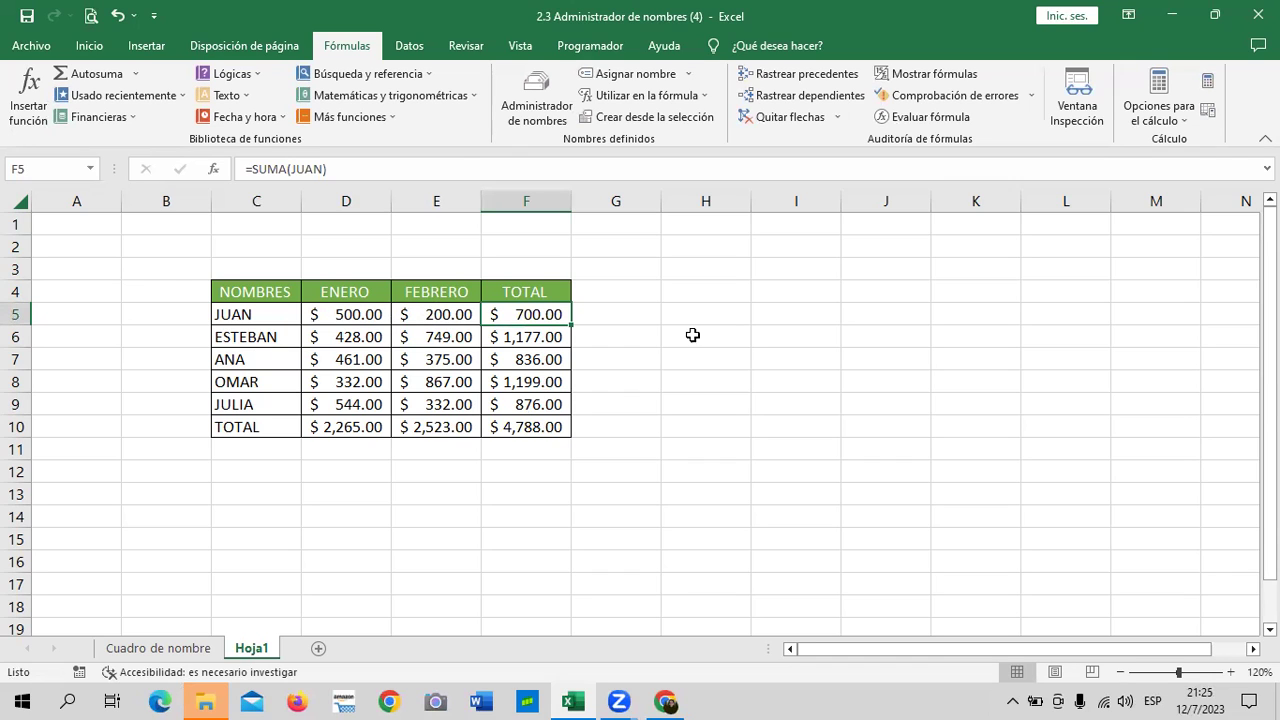
# Insert a blank column at F, shifting TOTAL to column G
pyautogui.click(758, 352)
pyautogui.click(538, 189)
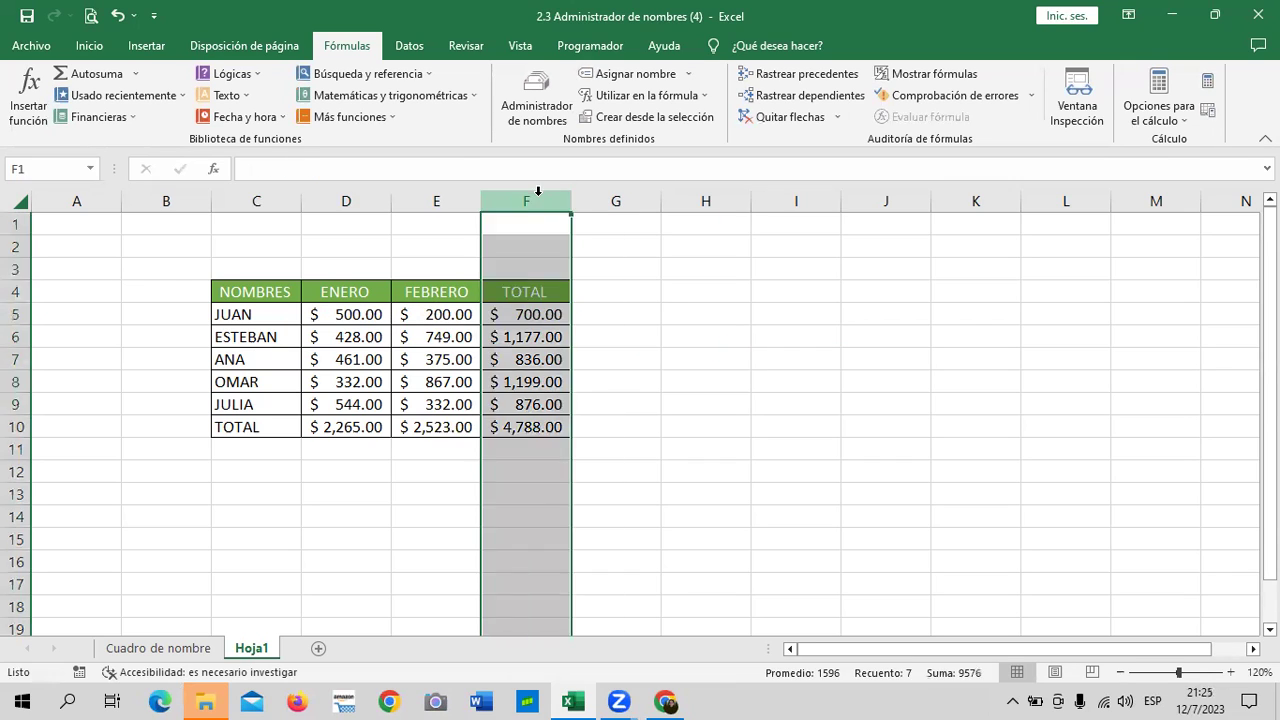
pyautogui.click(797, 391)
pyautogui.moveTo(548, 316); pyautogui.dragTo(541, 400)
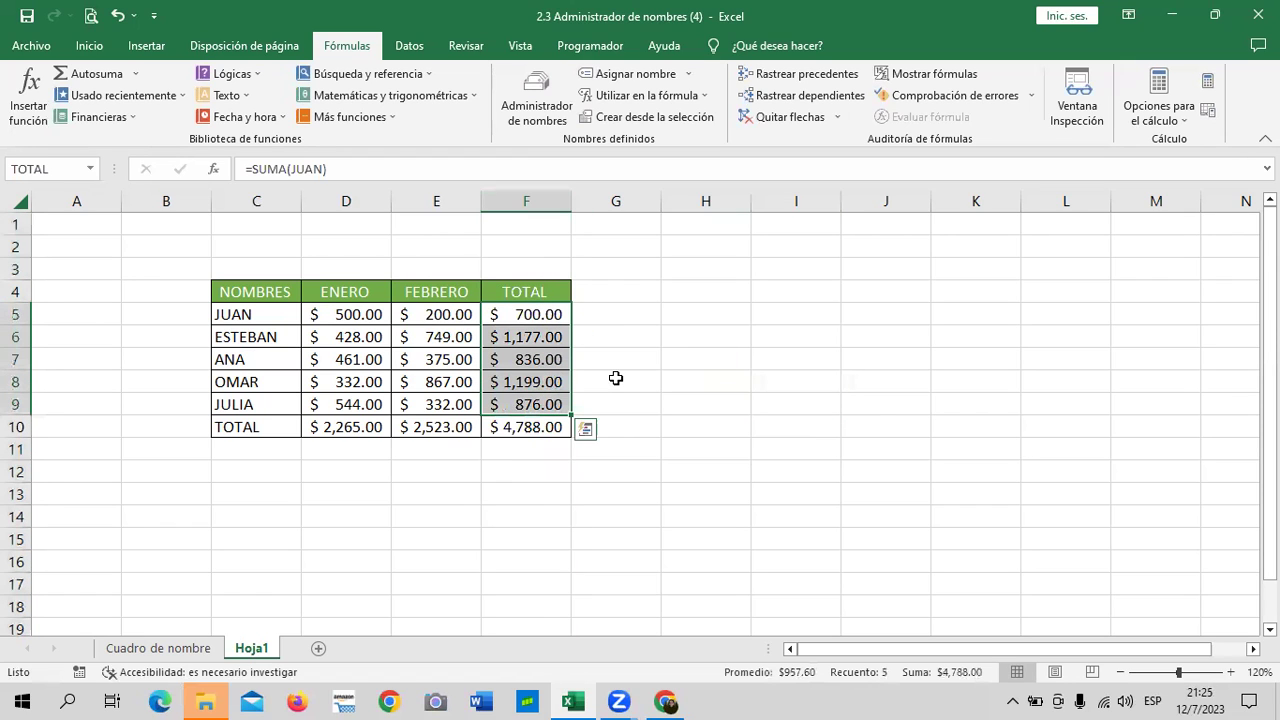
pyautogui.click(700, 357)
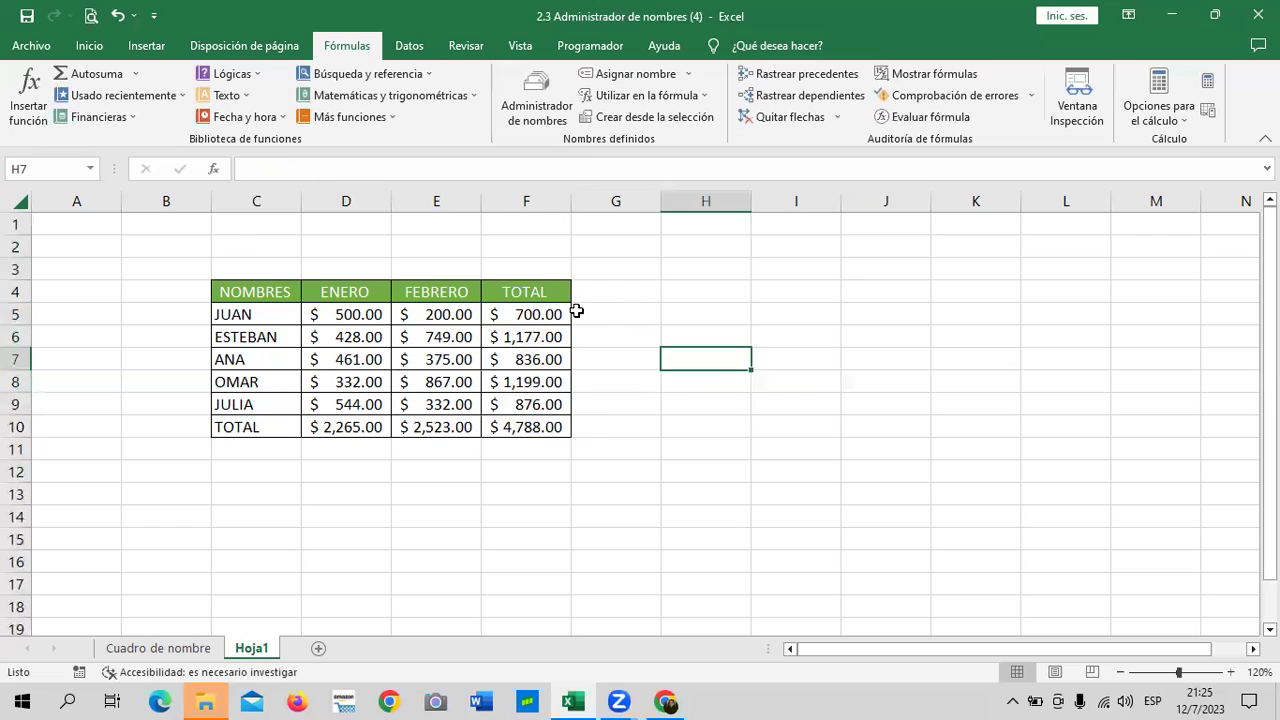
pyautogui.click(545, 189)
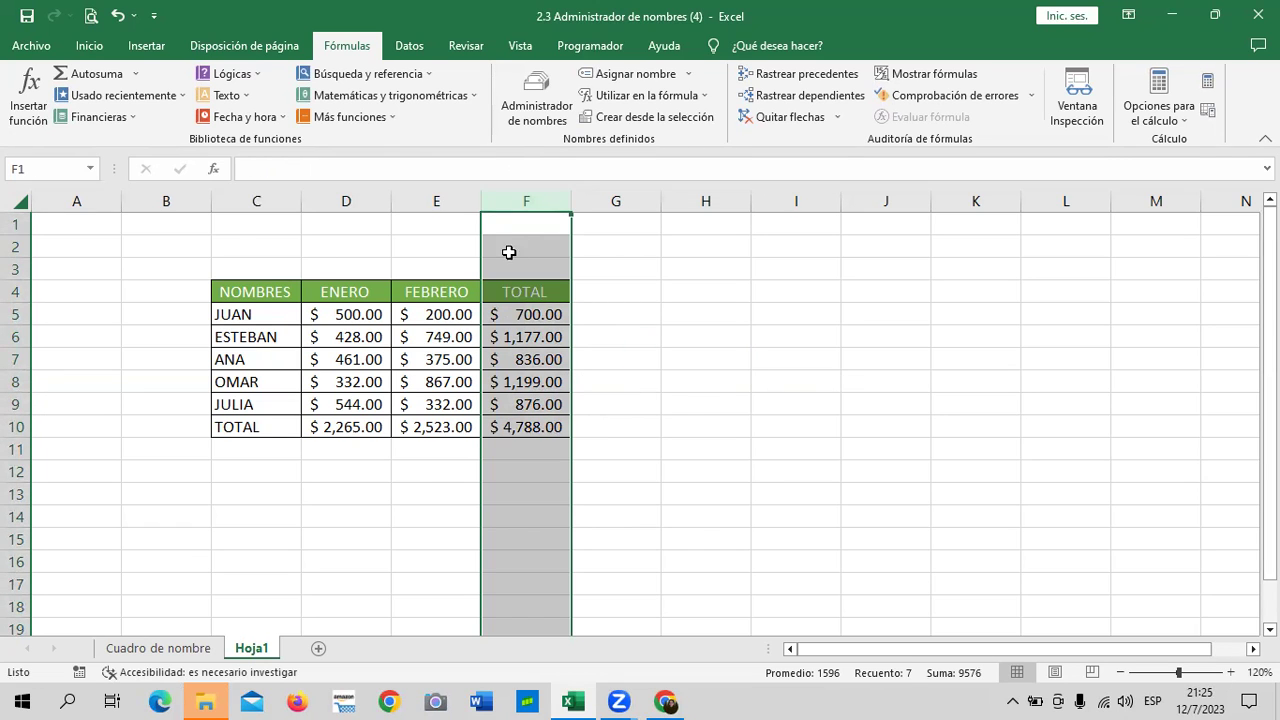
pyautogui.rightClick(543, 203)
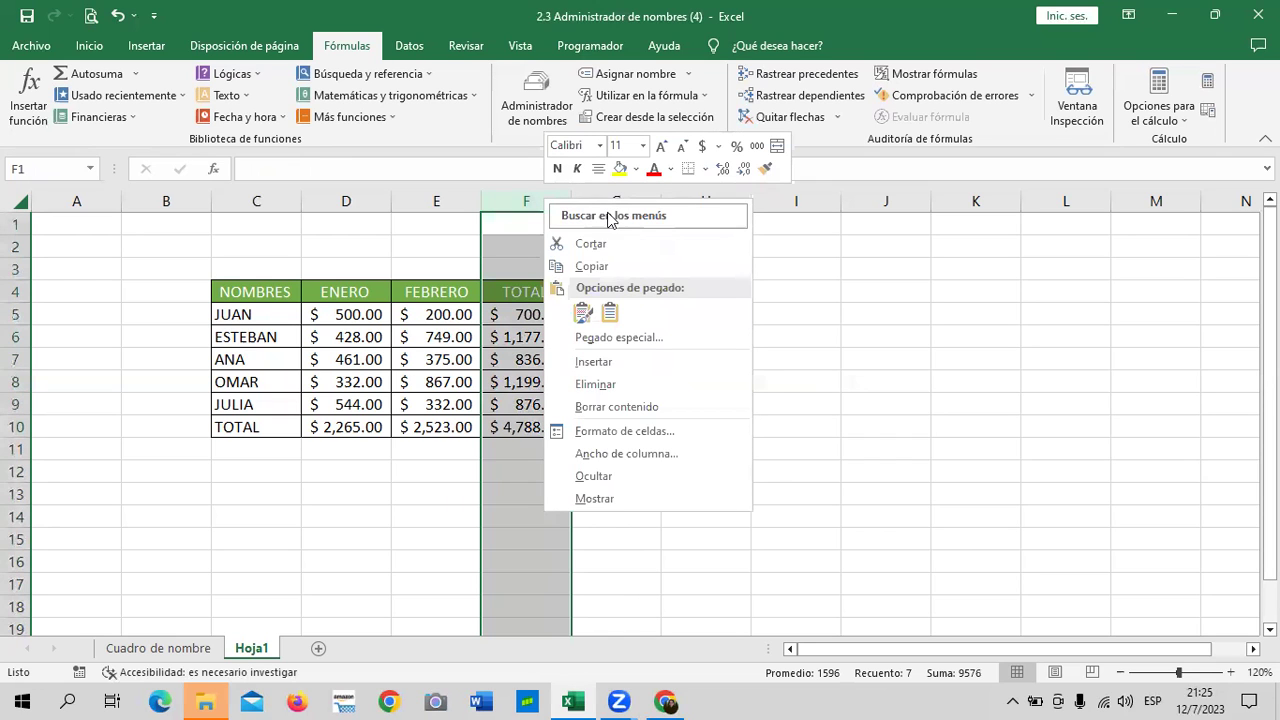
pyautogui.click(647, 353)
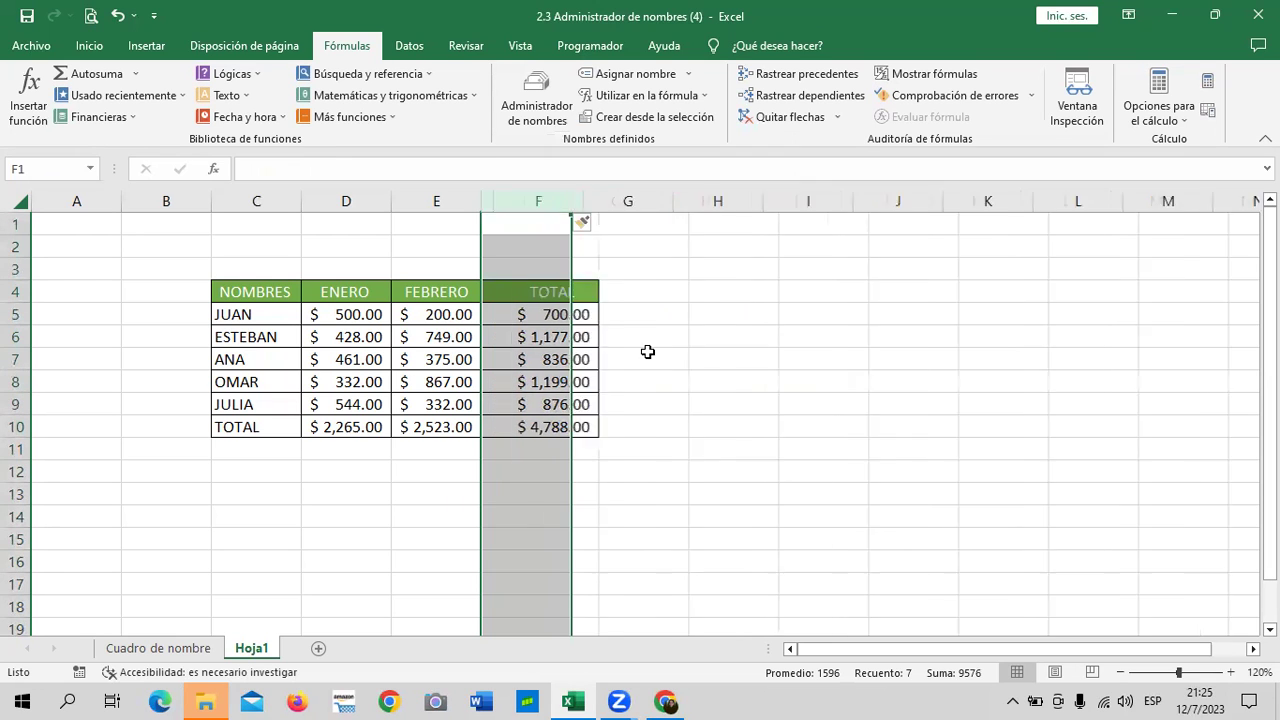
pyautogui.click(770, 362)
pyautogui.click(631, 314)
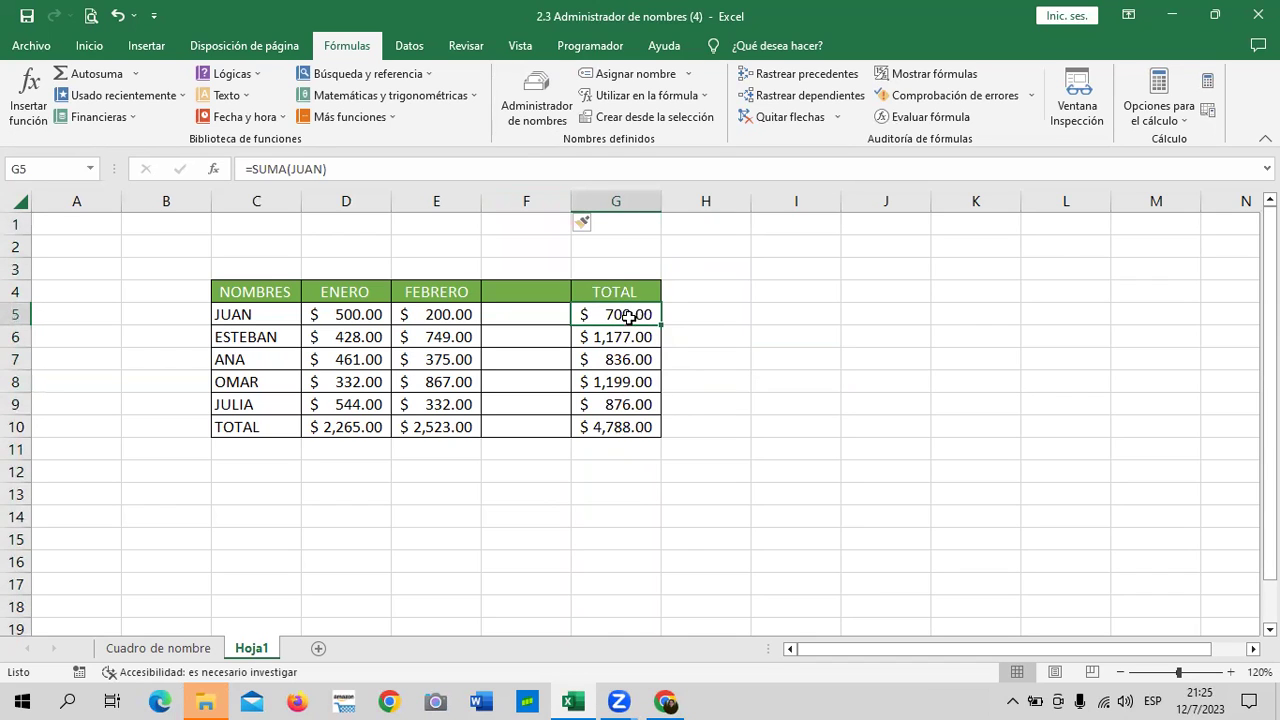
pyautogui.click(790, 352)
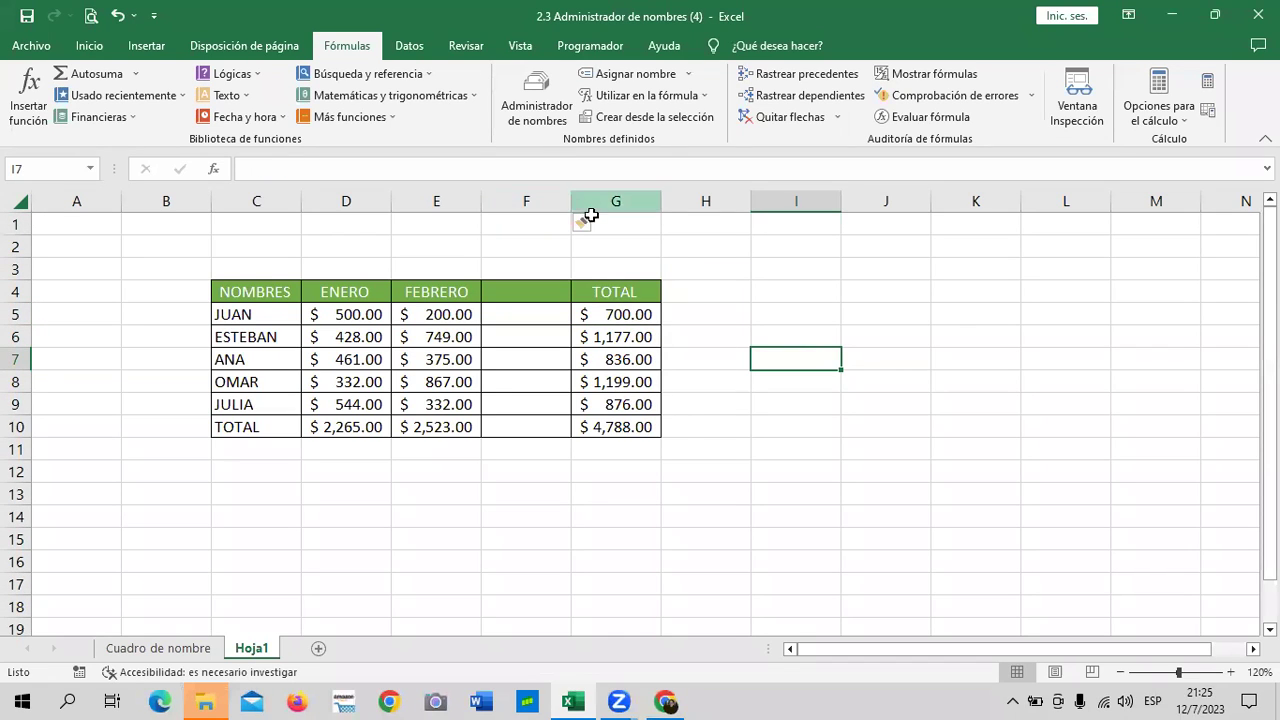
pyautogui.click(803, 271)
# Select the individual totals in G5:G9 to review them
pyautogui.moveTo(622, 313); pyautogui.dragTo(620, 402)
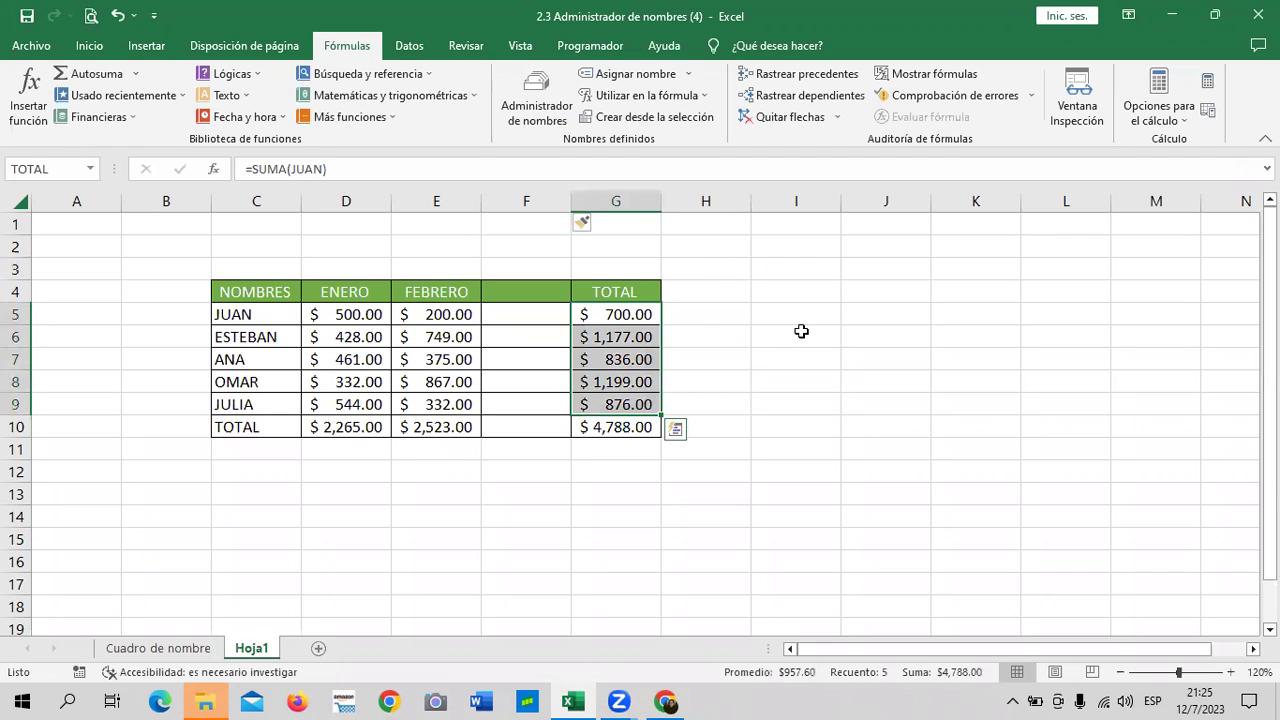
pyautogui.click(800, 335)
pyautogui.moveTo(645, 314); pyautogui.dragTo(634, 406)
pyautogui.moveTo(795, 380); pyautogui.dragTo(835, 405)
pyautogui.click(880, 405)
# Head column F as MARZO, enter 600 for JUAN, and reopen the Name Manager
pyautogui.click(520, 291)
pyautogui.write('MARZO')
pyautogui.press('Return')
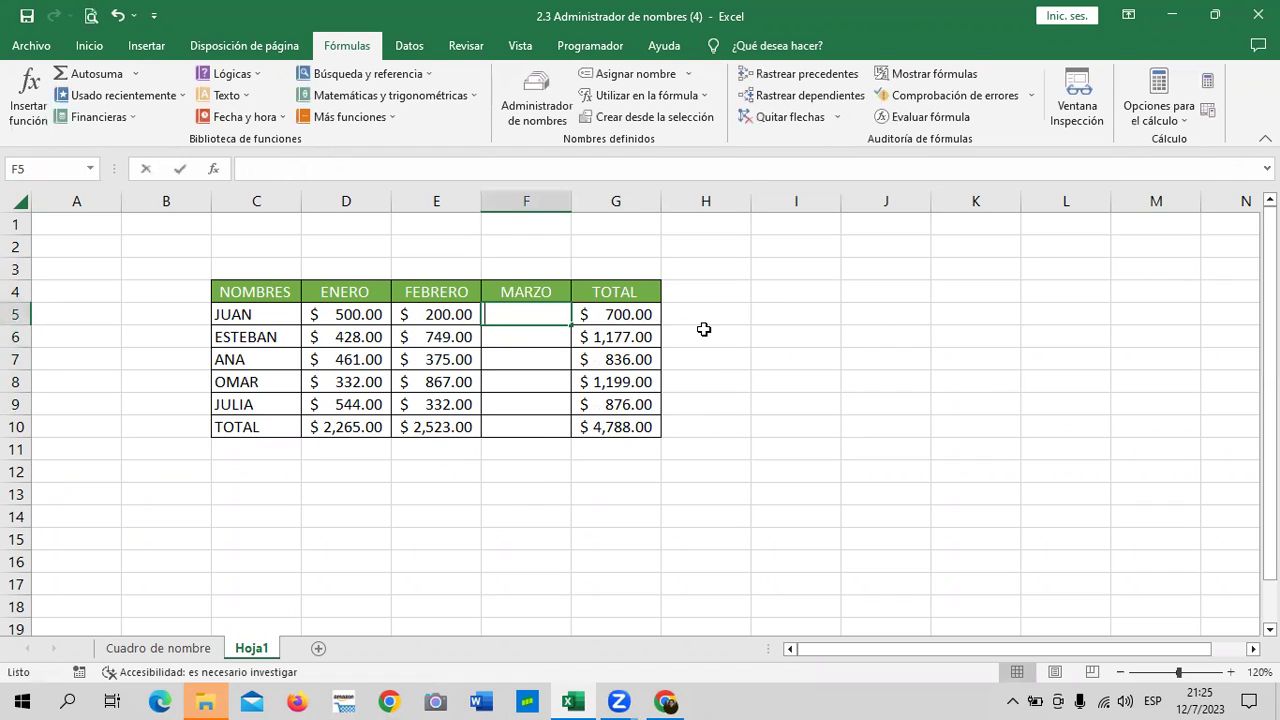
pyautogui.write('600')
pyautogui.press('Return')
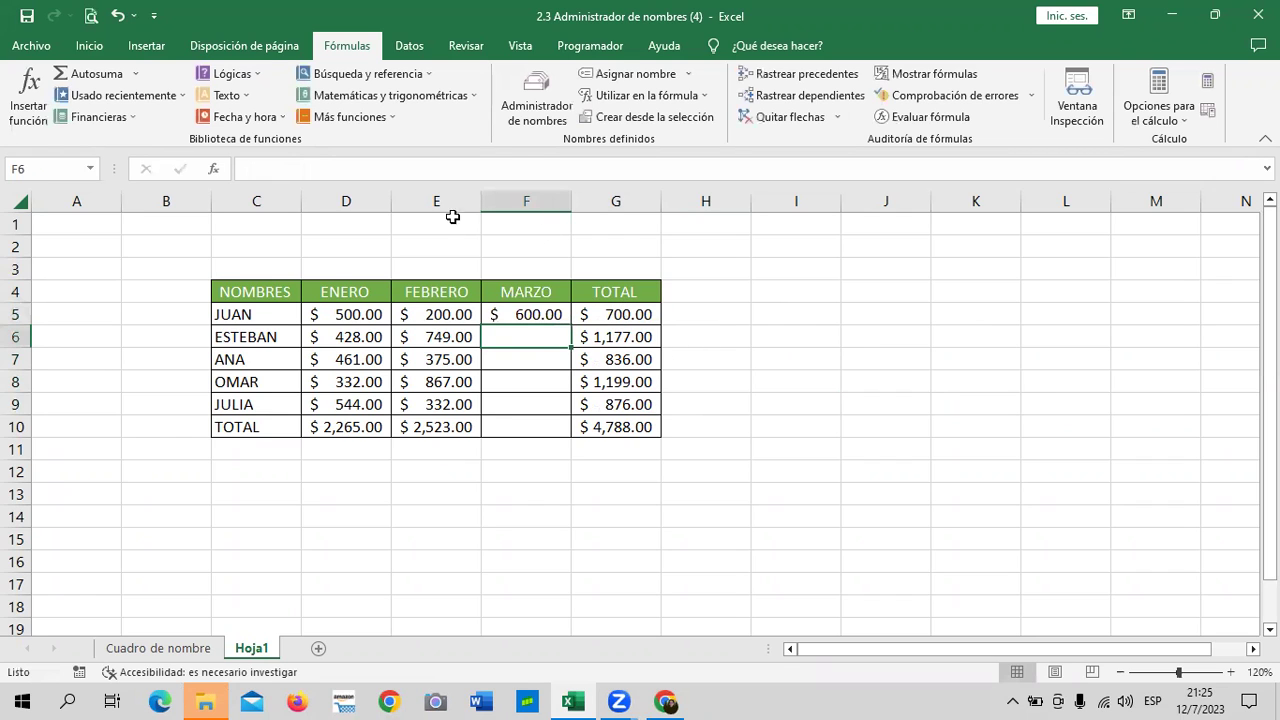
pyautogui.click(592, 311)
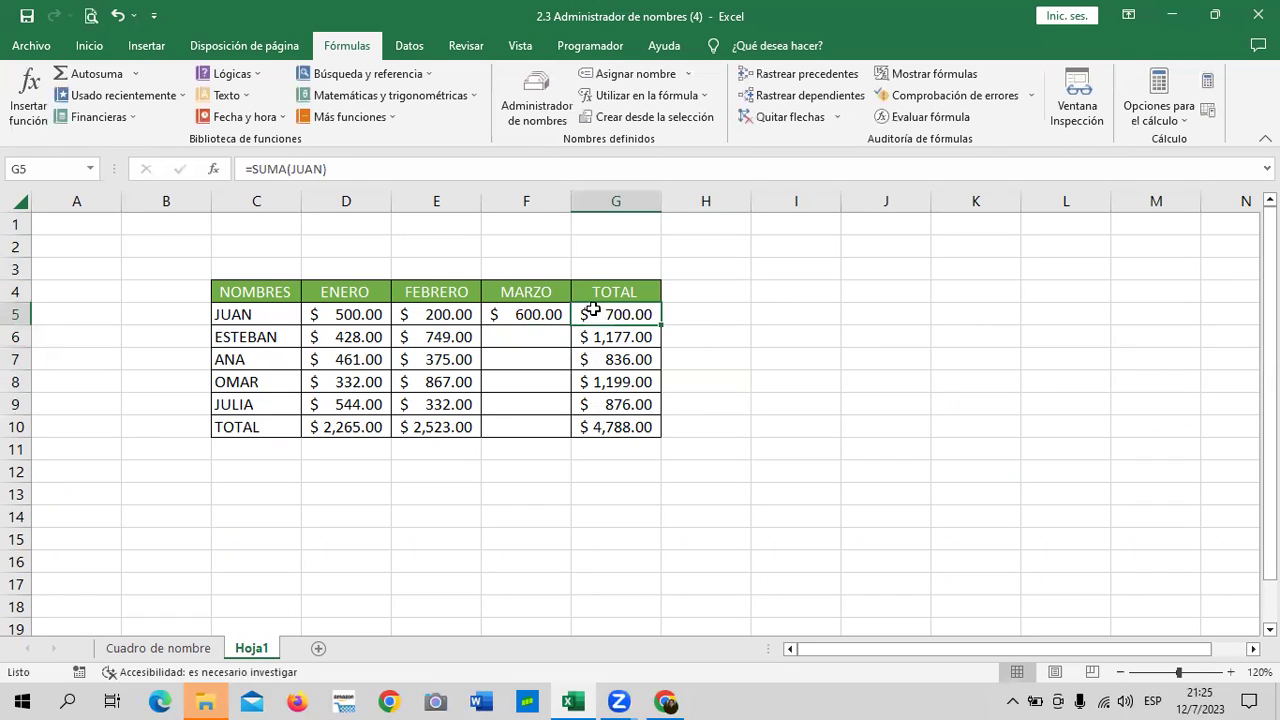
pyautogui.click(504, 168)
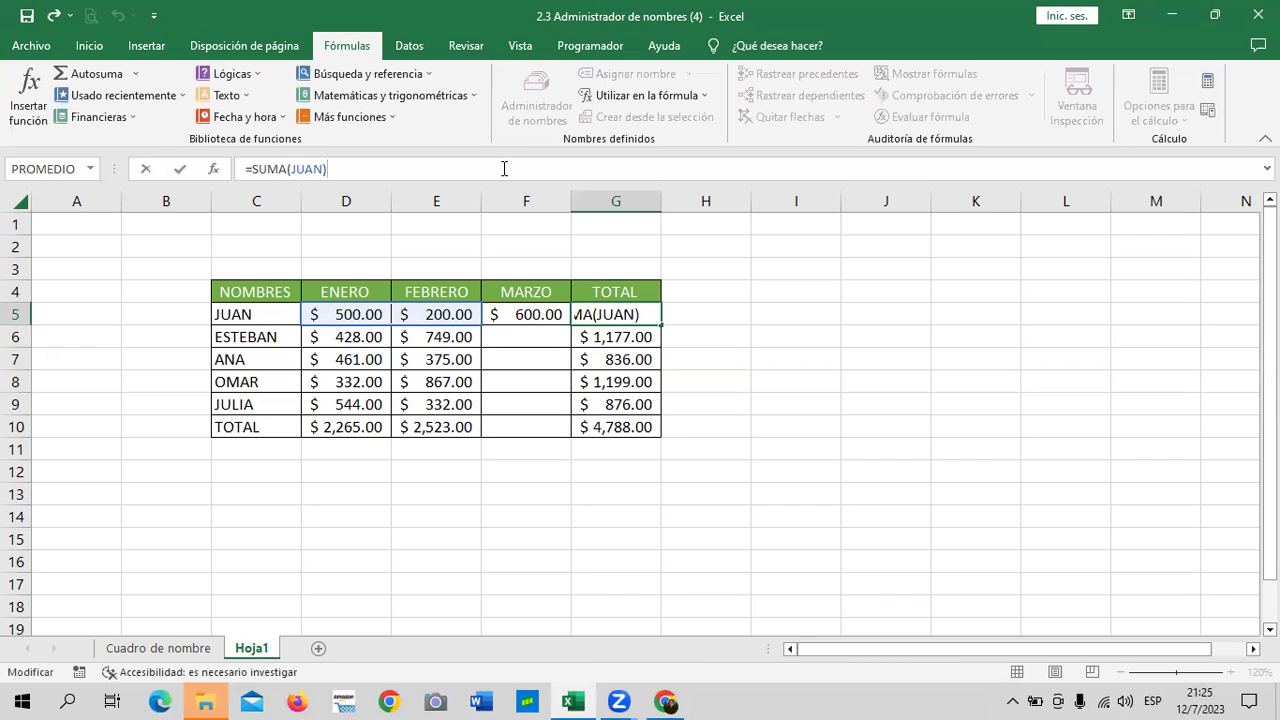
pyautogui.press('Return')
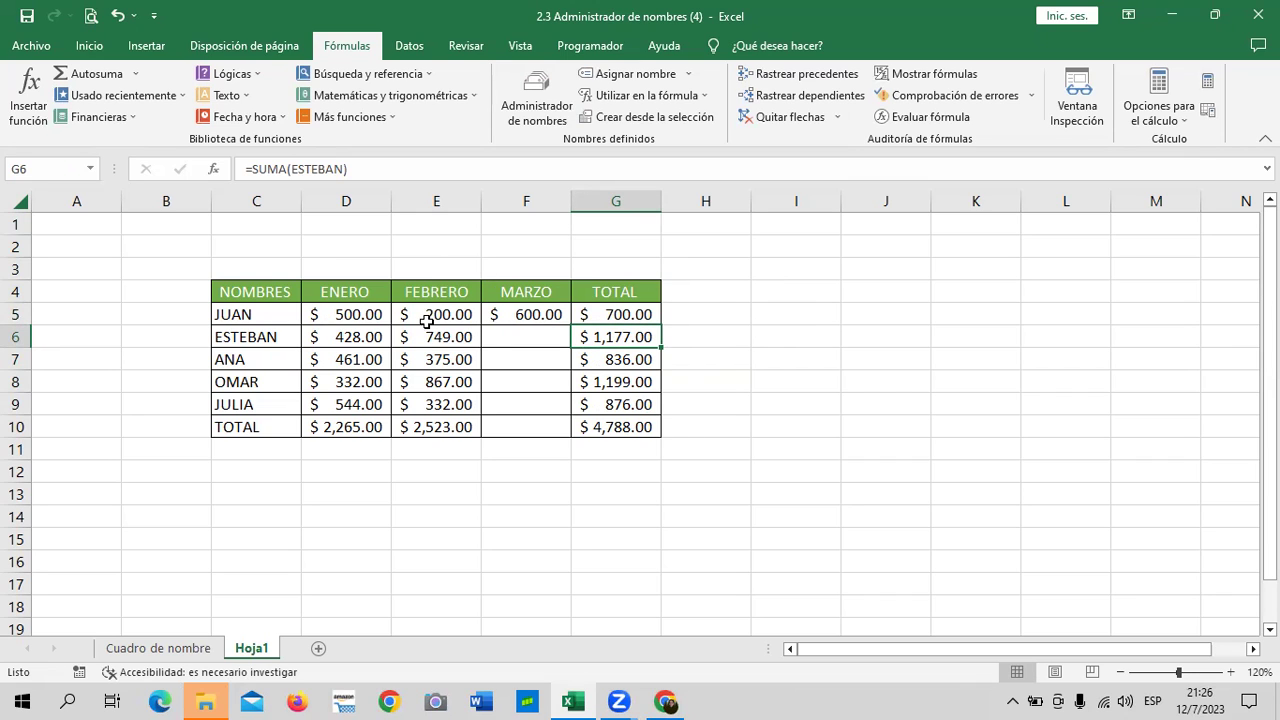
pyautogui.click(553, 95)
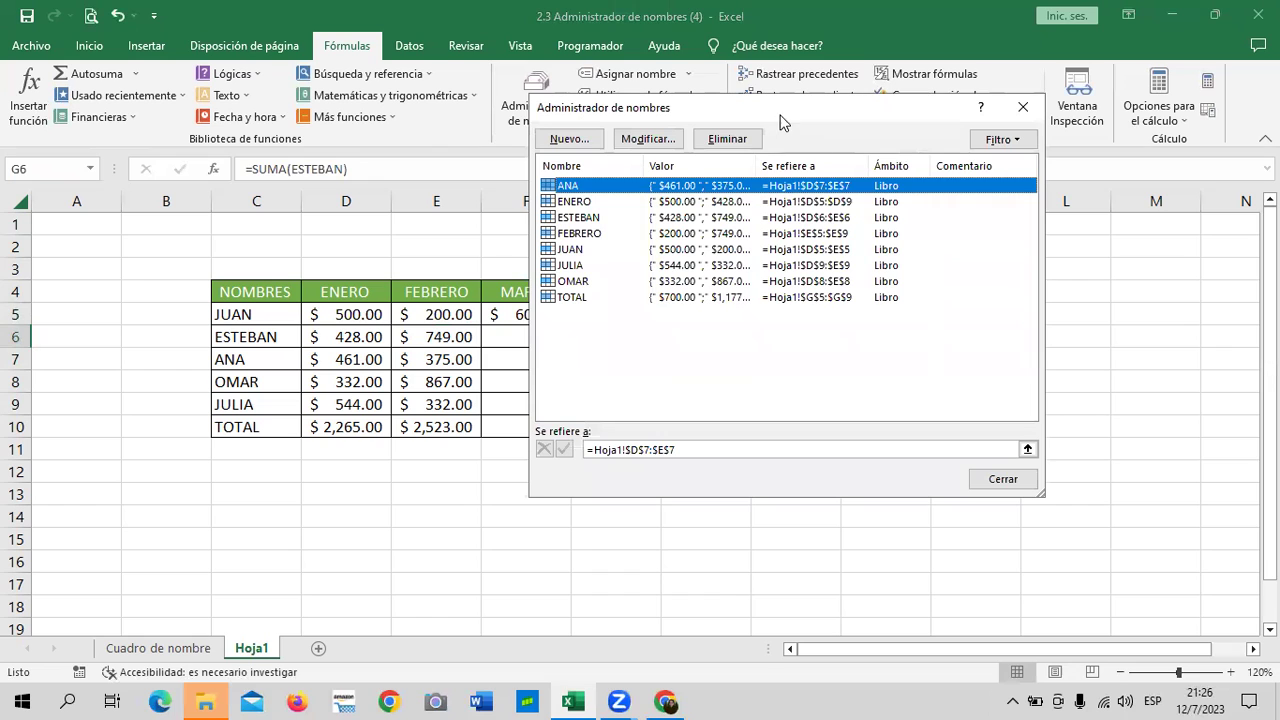
pyautogui.moveTo(785, 104); pyautogui.dragTo(721, 66)
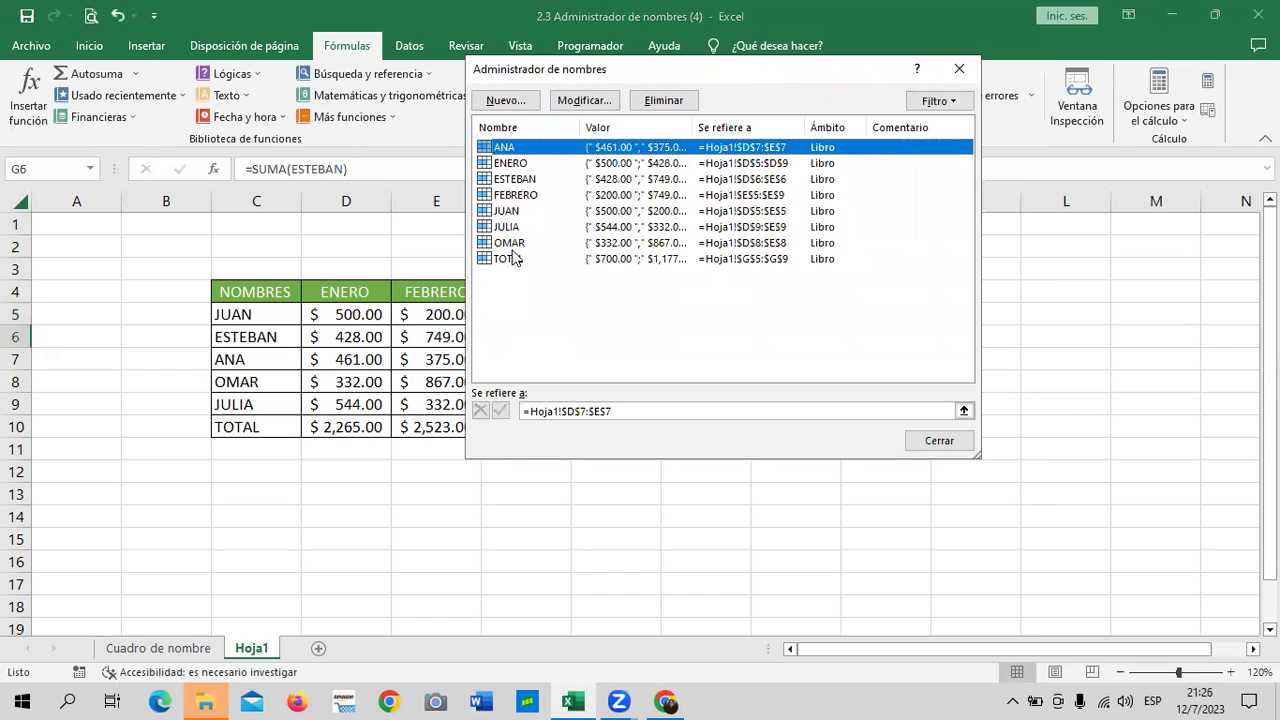
# Change JUAN's reference to =Hoja1!$D$5:$F$5 so his total includes MARZO
pyautogui.doubleClick(508, 210)
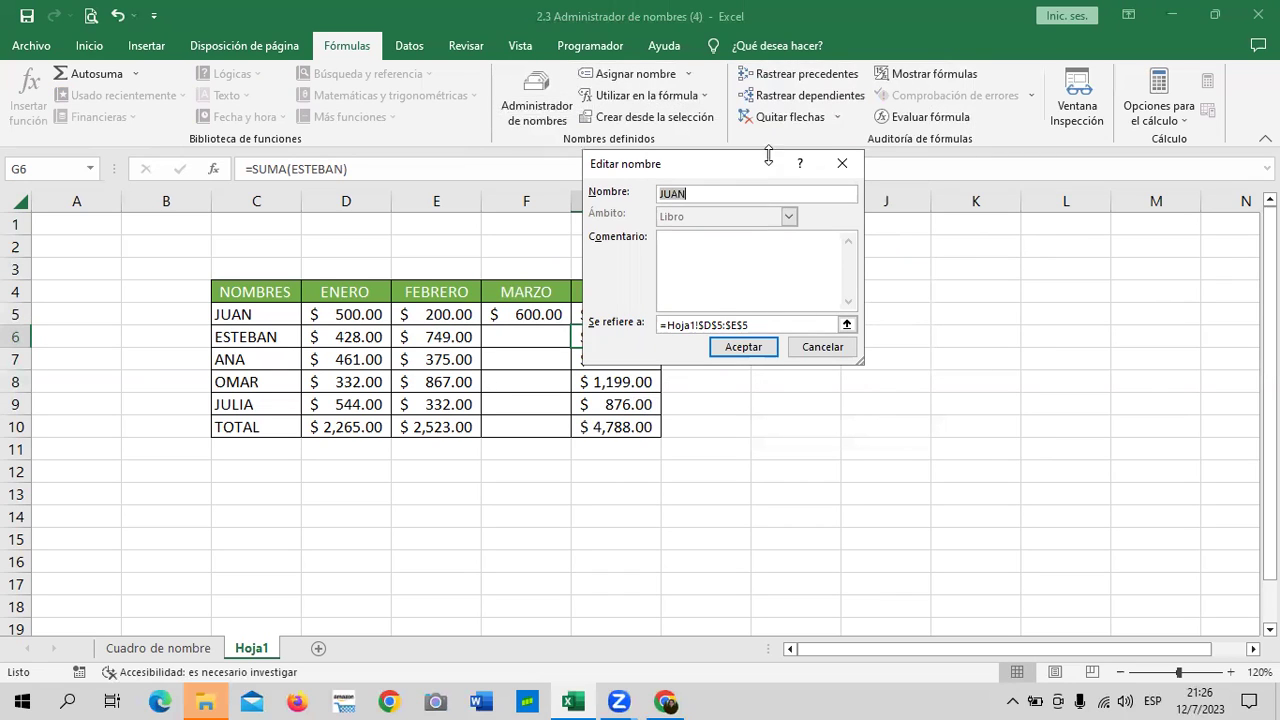
pyautogui.moveTo(754, 163); pyautogui.dragTo(814, 156)
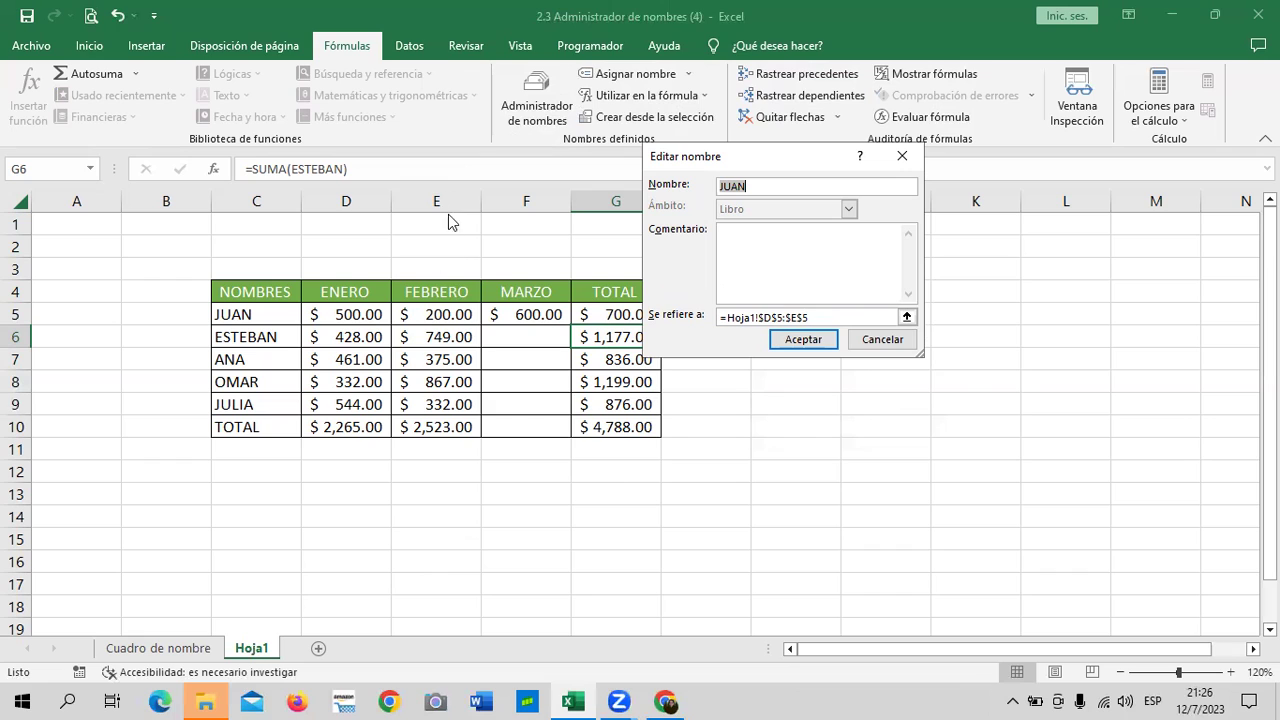
pyautogui.click(796, 314)
pyautogui.press('BackSpace')
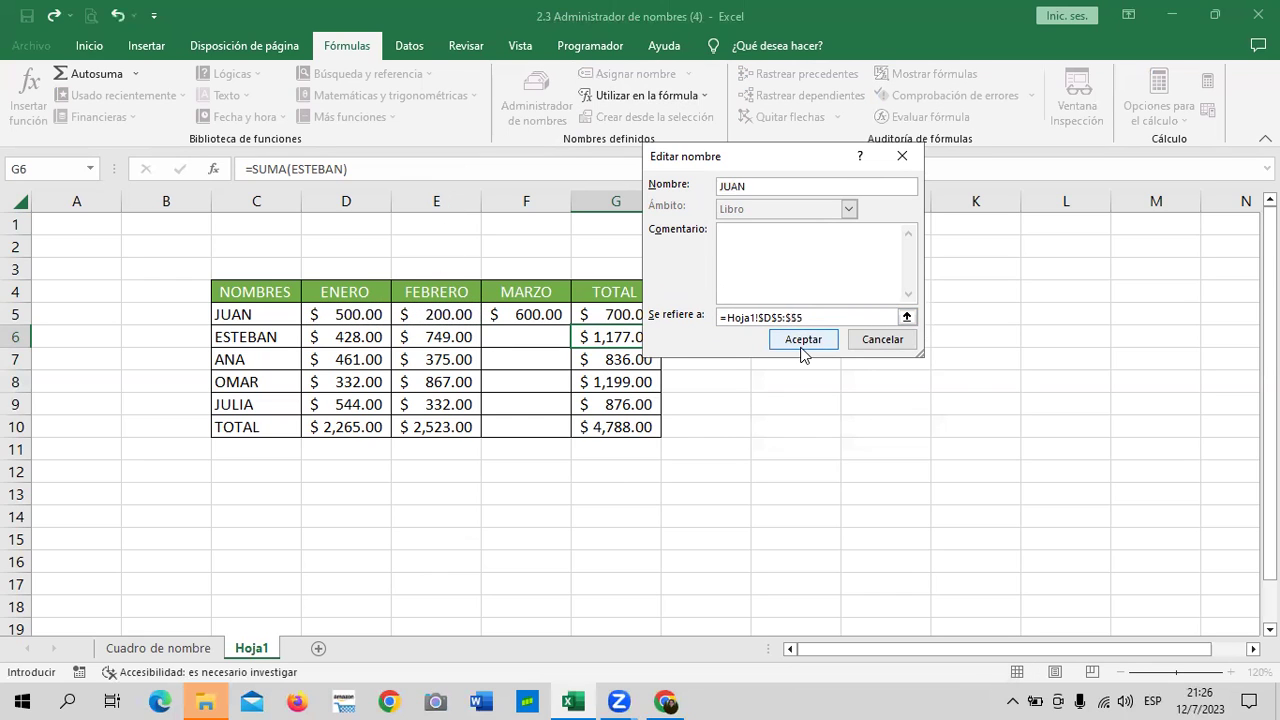
pyautogui.write('F')
pyautogui.click(805, 339)
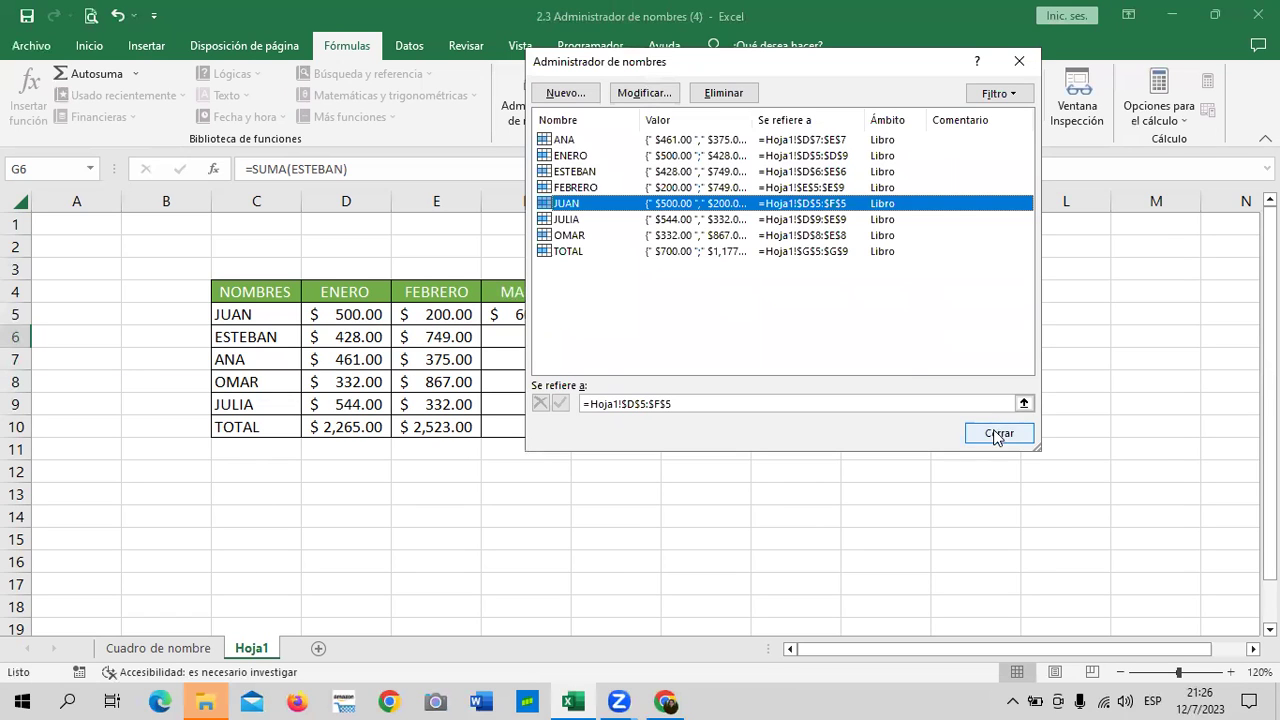
pyautogui.click(994, 426)
pyautogui.moveTo(990, 427); pyautogui.dragTo(957, 394)
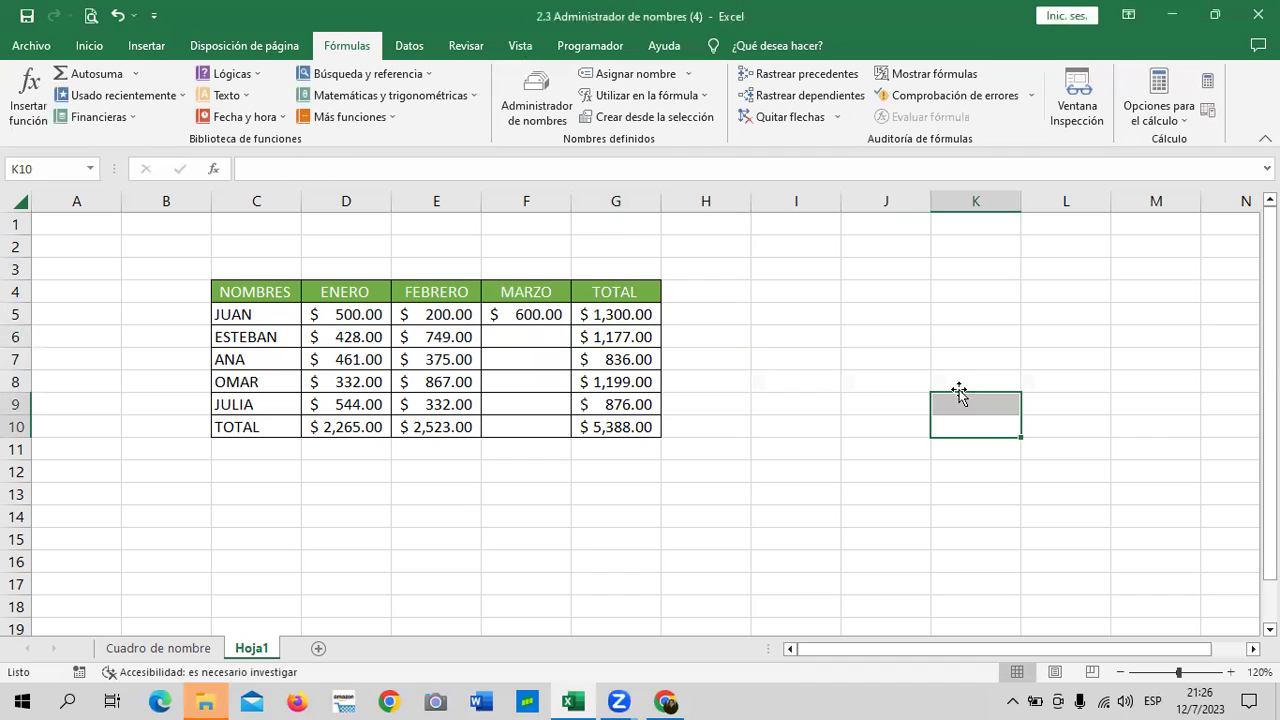
pyautogui.click(654, 314)
# Enter 200 as ESTEBAN's MARZO amount in F6
pyautogui.click(536, 162)
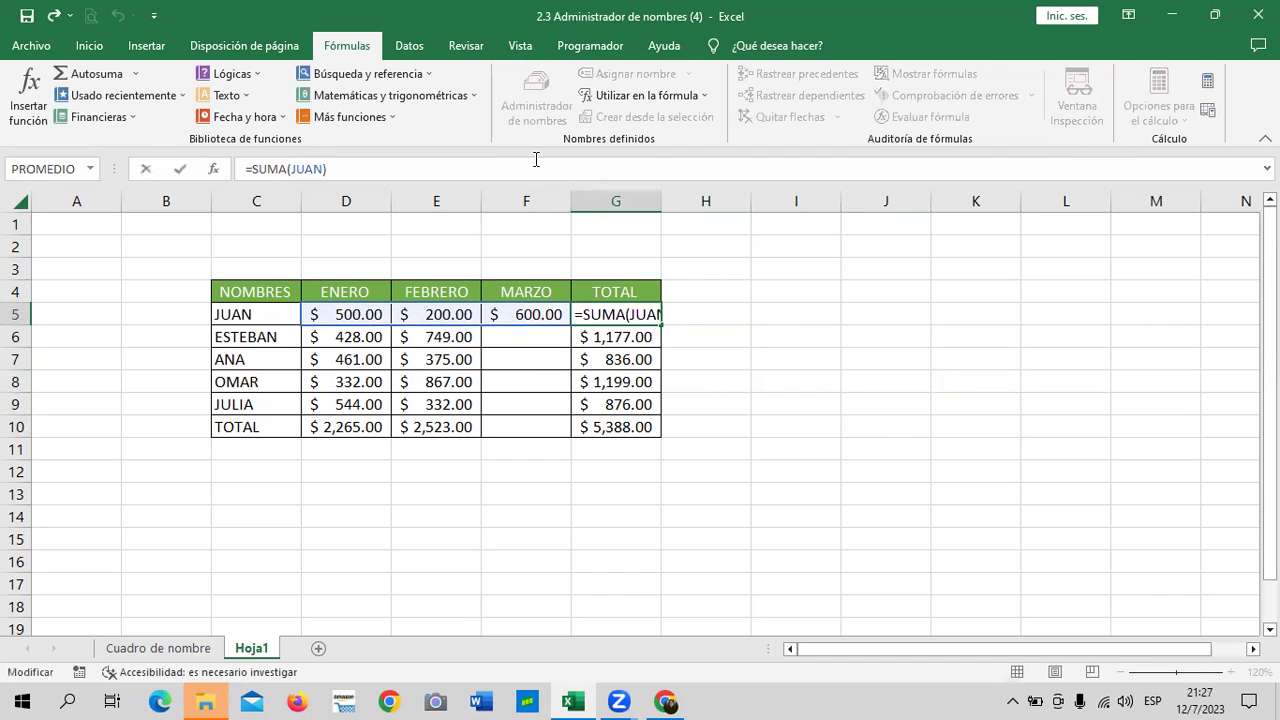
pyautogui.write('=')
pyautogui.click(814, 432)
pyautogui.press('Escape')
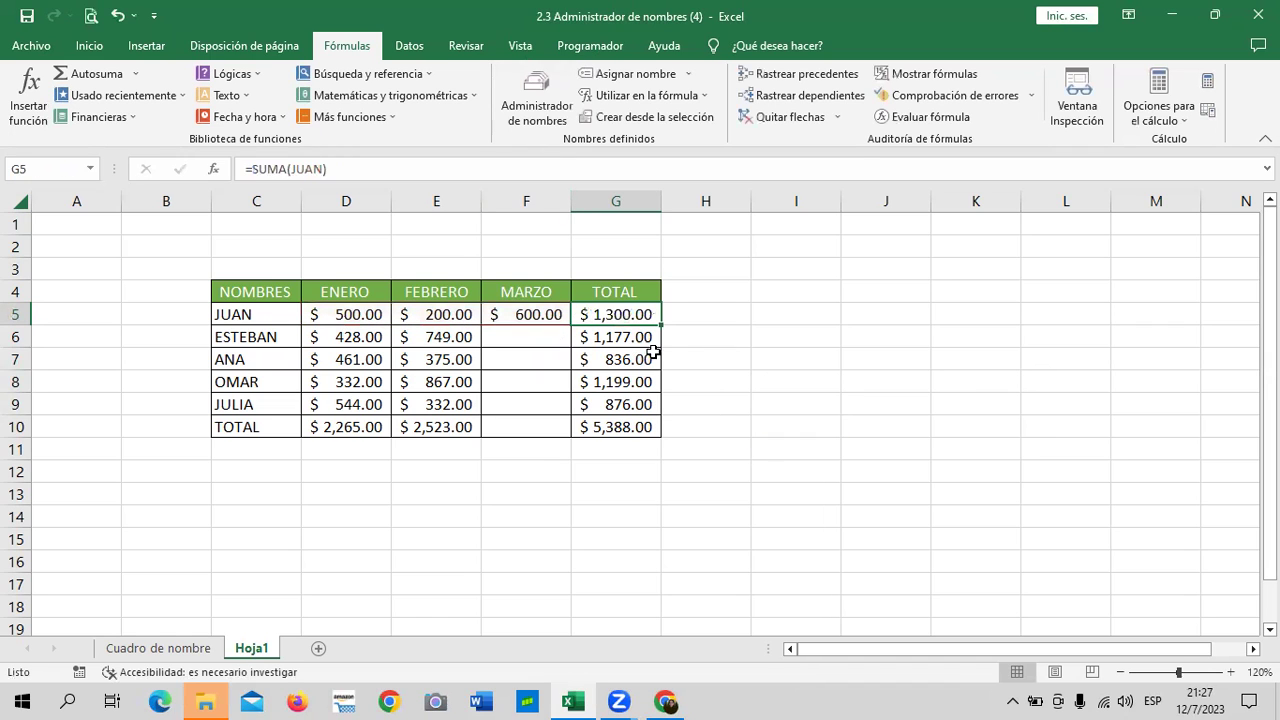
pyautogui.click(890, 356)
pyautogui.click(526, 337)
pyautogui.write('200')
pyautogui.press('Return')
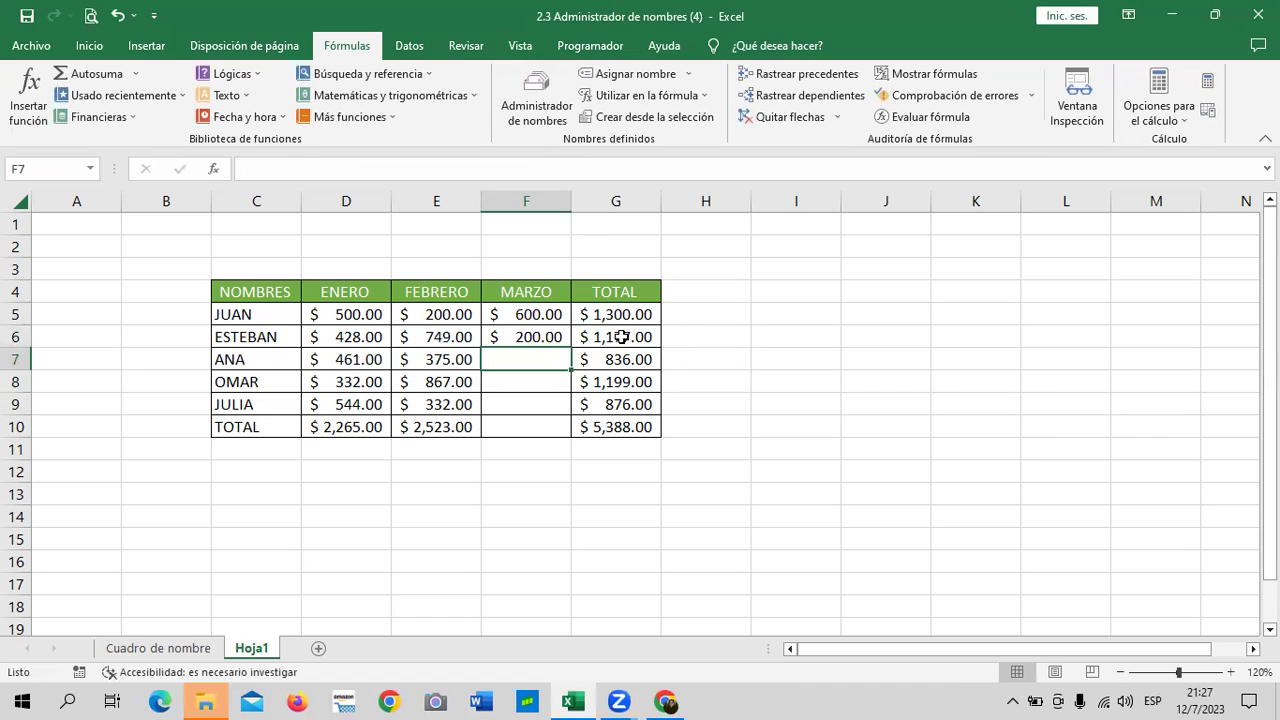
pyautogui.click(621, 338)
pyautogui.click(772, 382)
# Extend the ESTEBAN name's range to end at column F
pyautogui.click(516, 88)
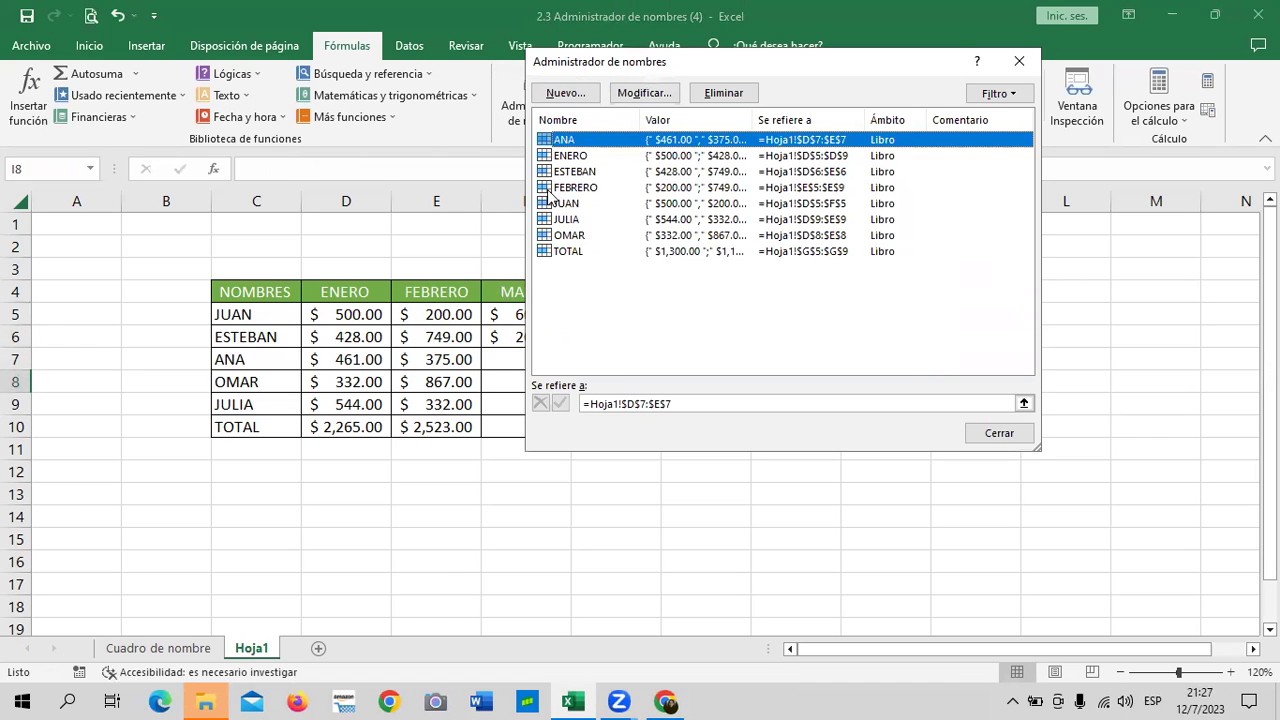
pyautogui.click(570, 171)
pyautogui.click(645, 92)
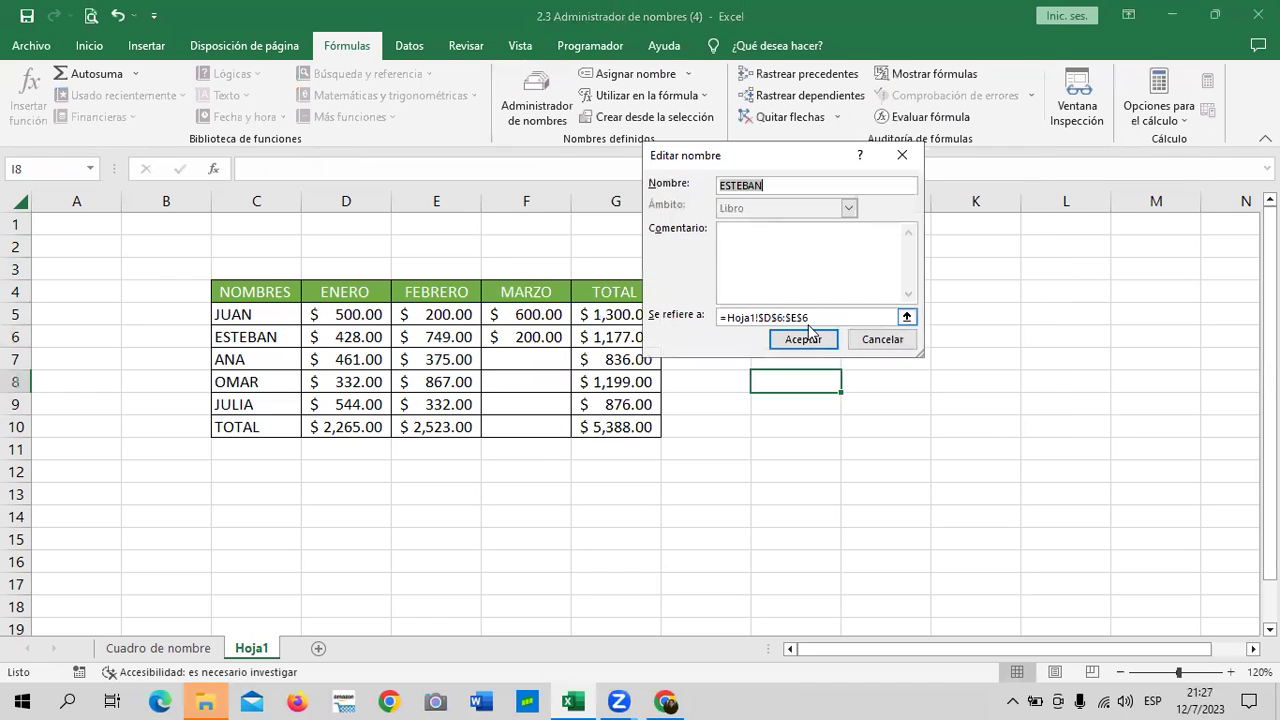
pyautogui.click(788, 317)
pyautogui.press('BackSpace')
pyautogui.write('F')
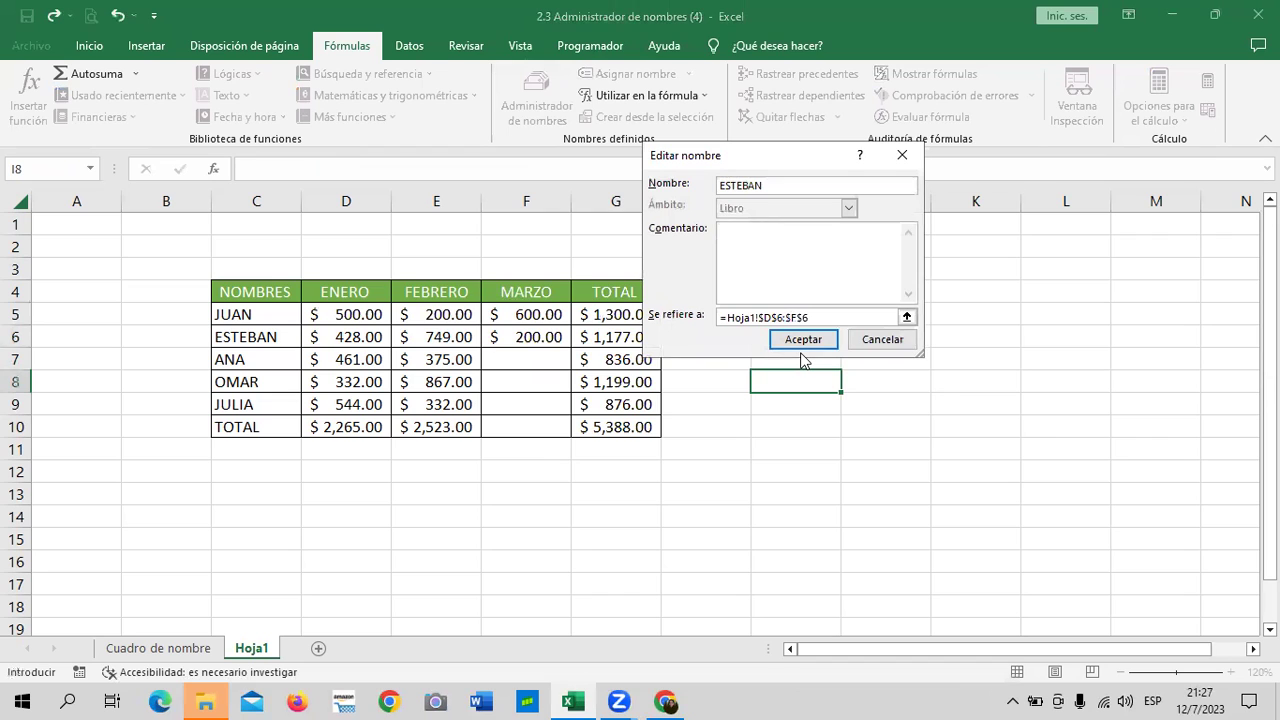
pyautogui.click(802, 343)
pyautogui.click(983, 427)
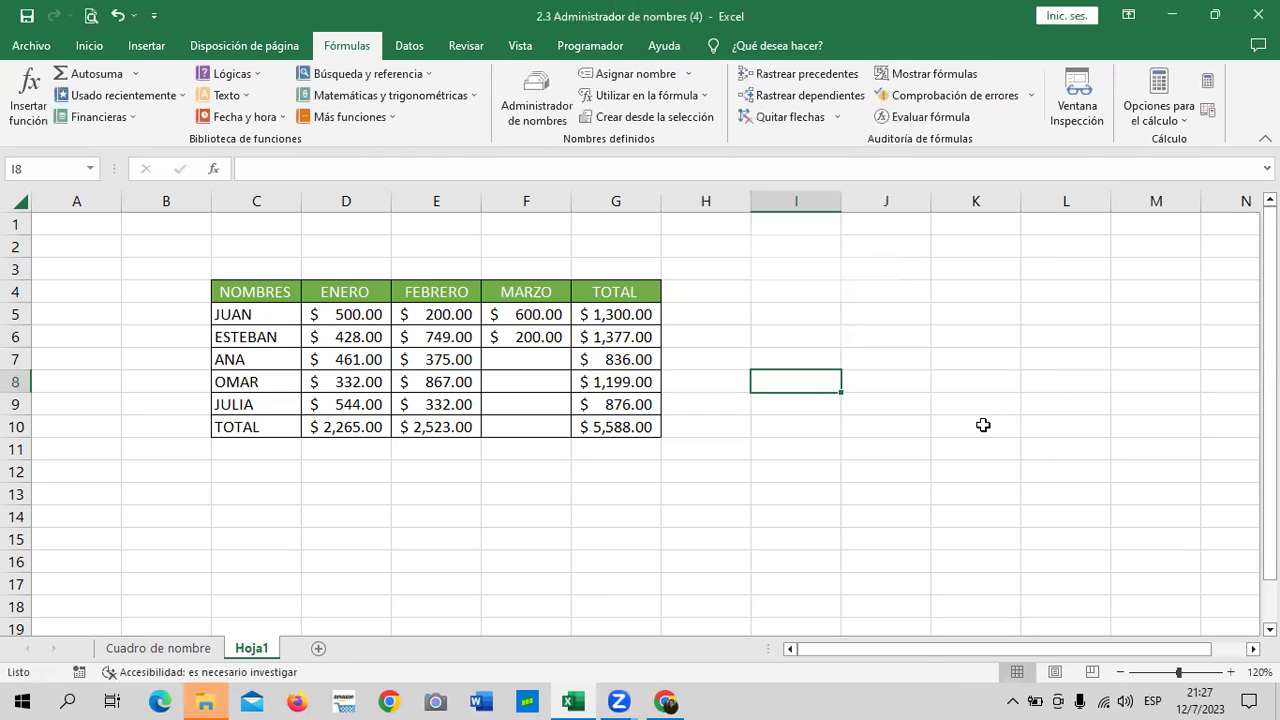
# Extend the ANA name's range to end at column F
pyautogui.click(543, 105)
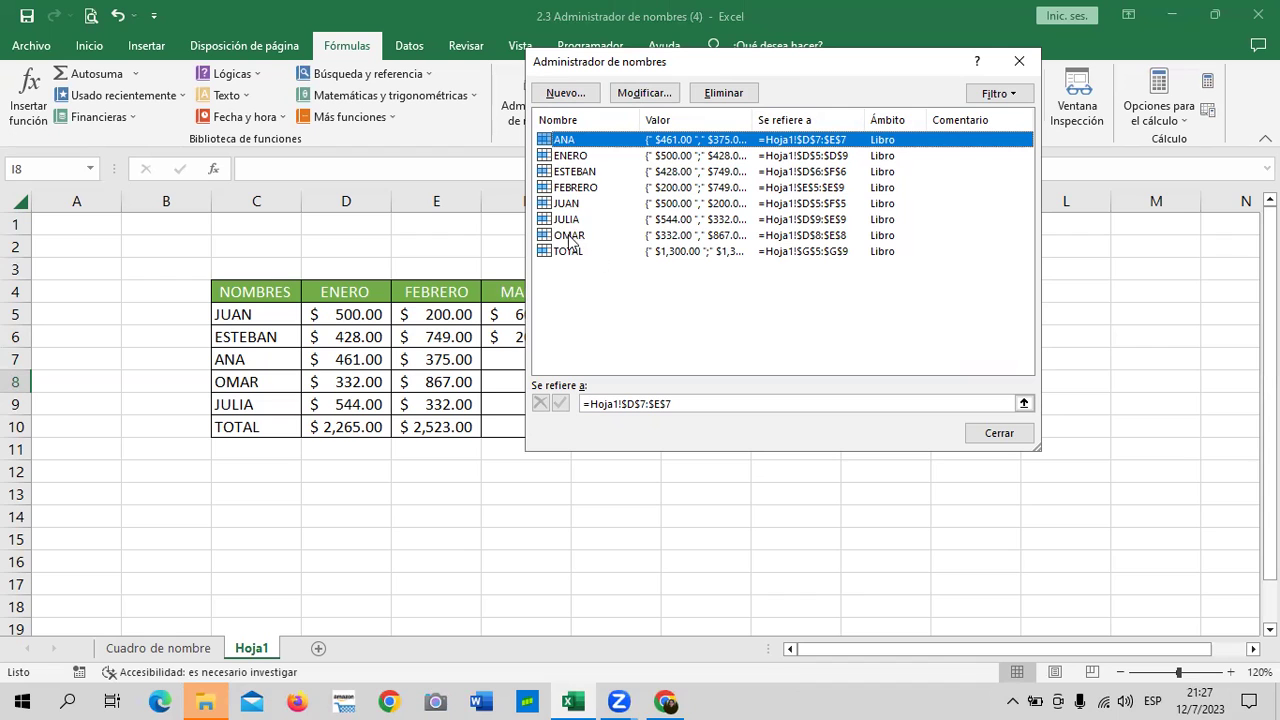
pyautogui.click(645, 93)
pyautogui.click(797, 317)
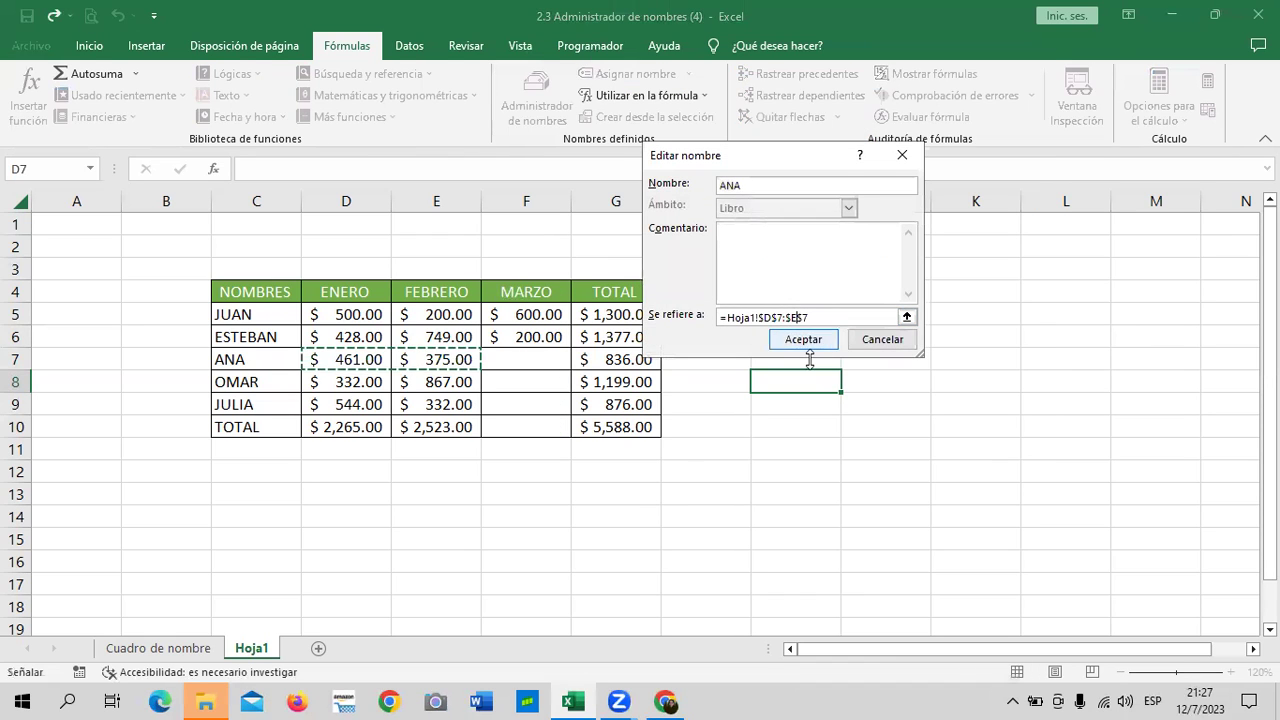
pyautogui.press('BackSpace')
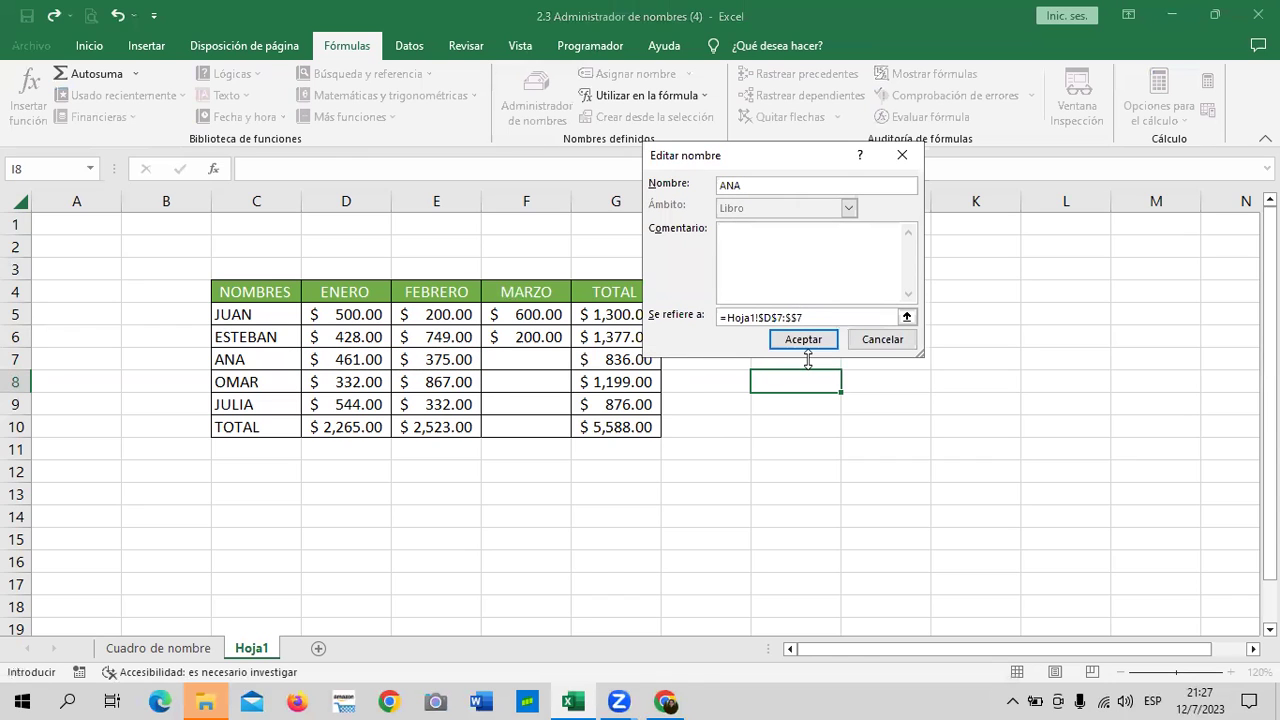
pyautogui.write('F')
pyautogui.press('Return')
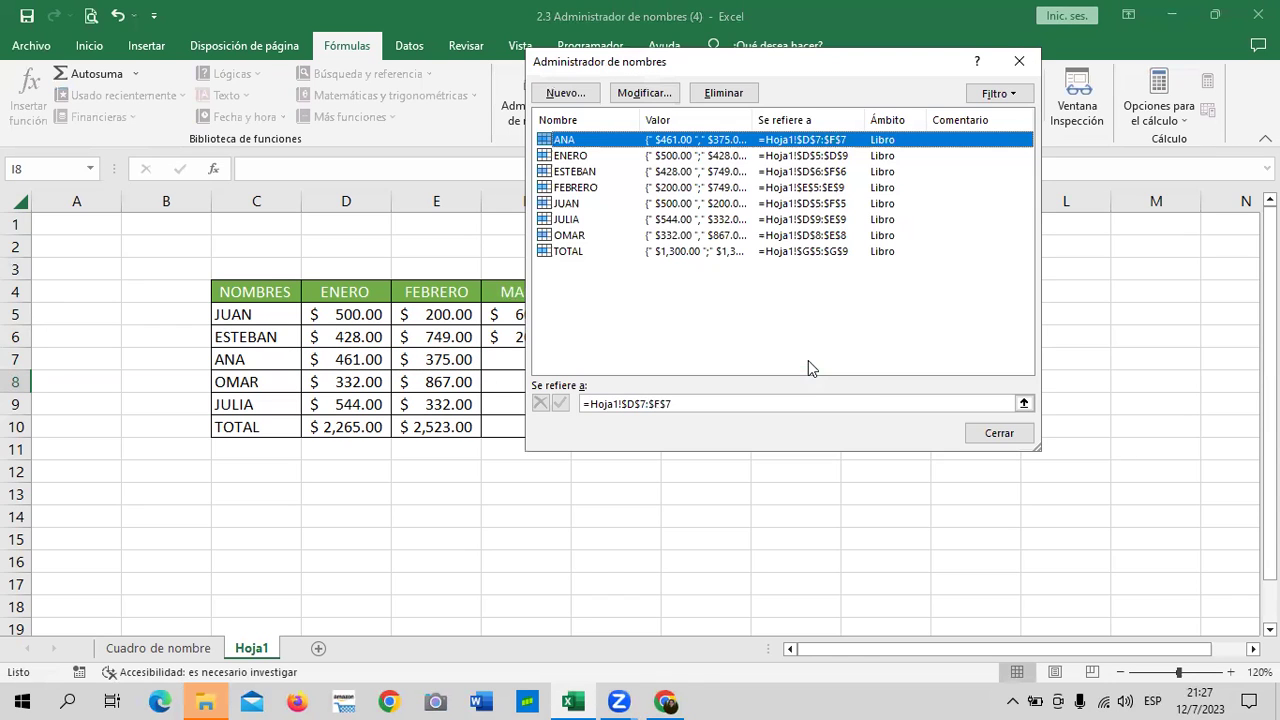
pyautogui.click(1000, 434)
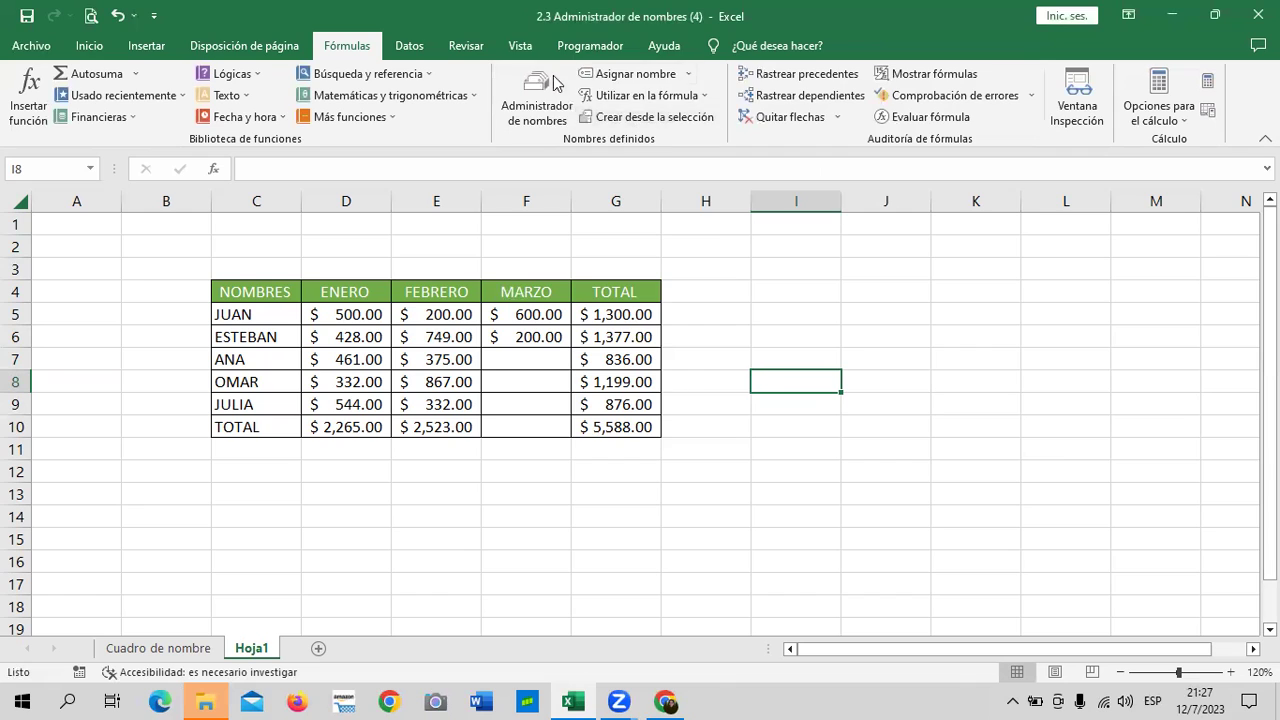
# Change OMAR's range to span D8 through F8
pyautogui.click(551, 106)
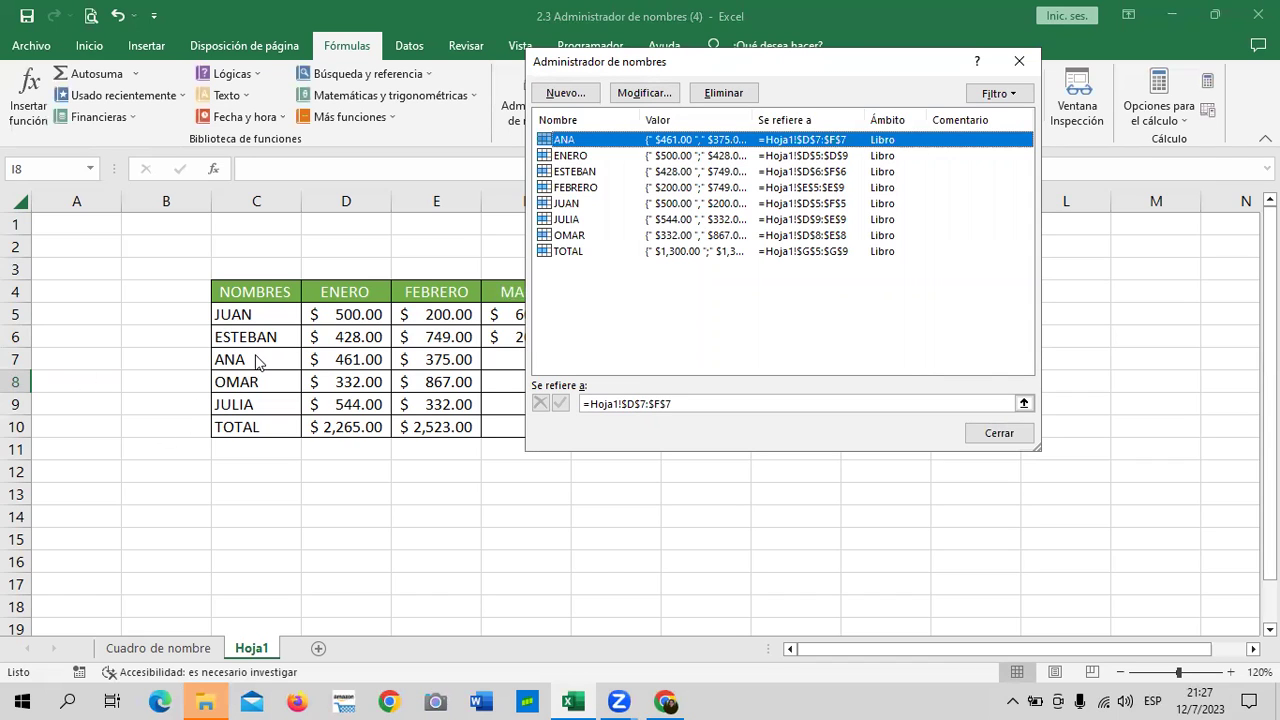
pyautogui.click(571, 235)
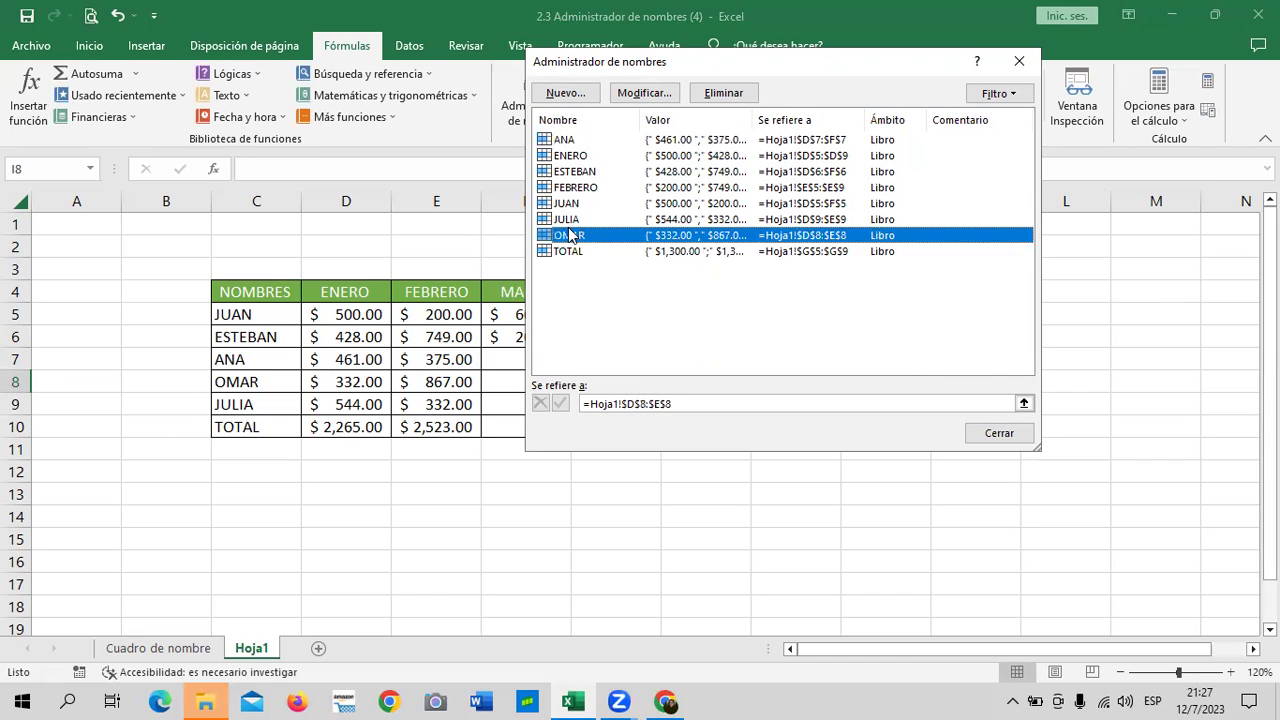
pyautogui.click(645, 93)
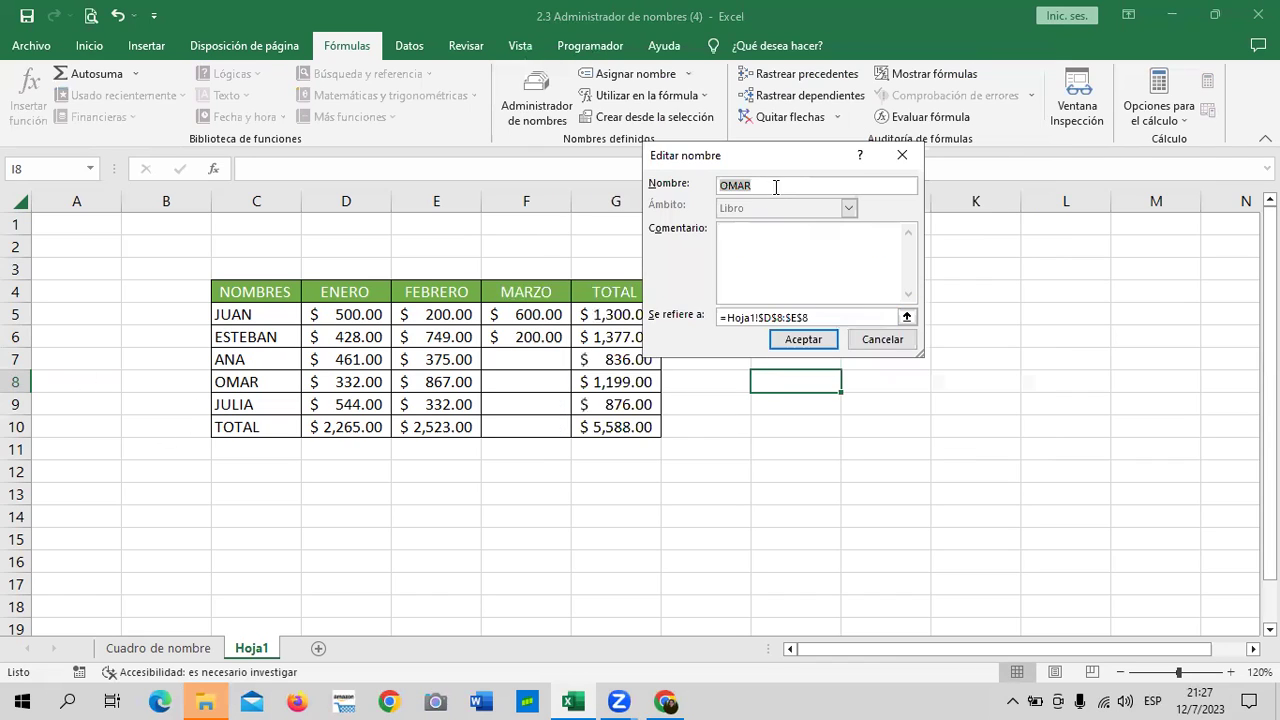
pyautogui.click(798, 317)
pyautogui.press('BackSpace')
pyautogui.write('F')
pyautogui.click(803, 339)
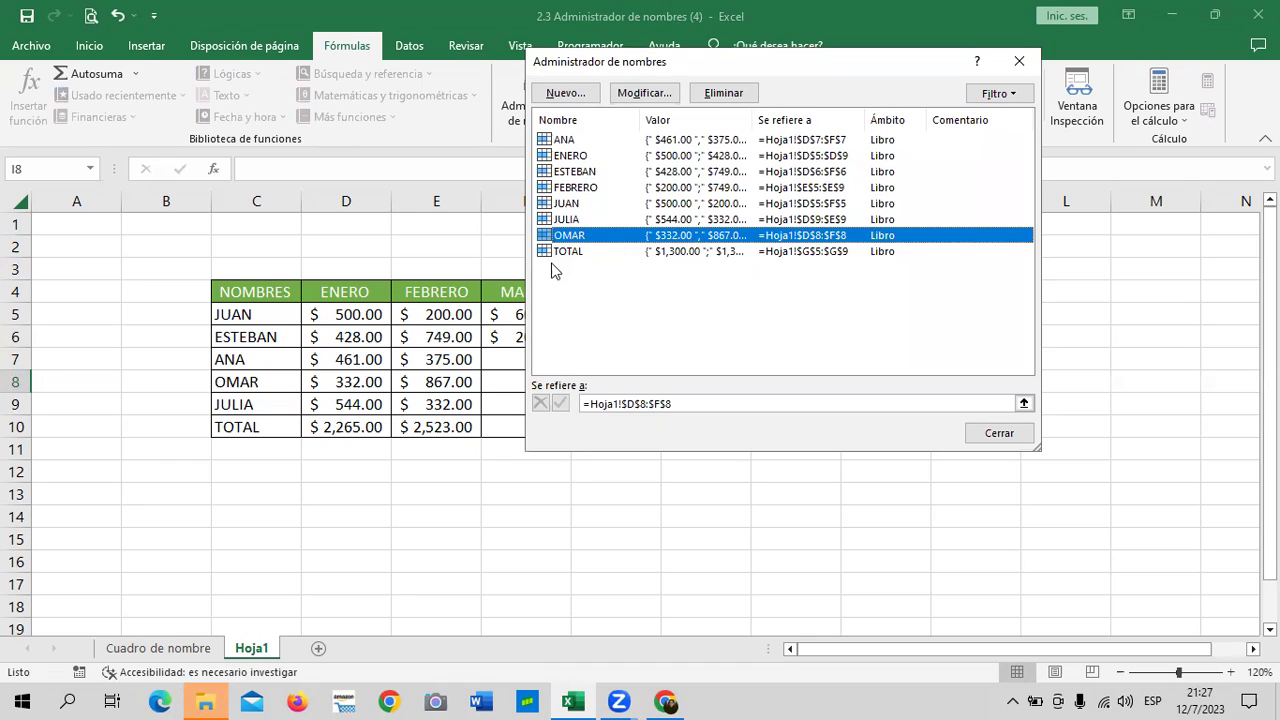
# Change JULIA's range to span D9 through F9, then select ANA's MARZO cell F7
pyautogui.click(571, 222)
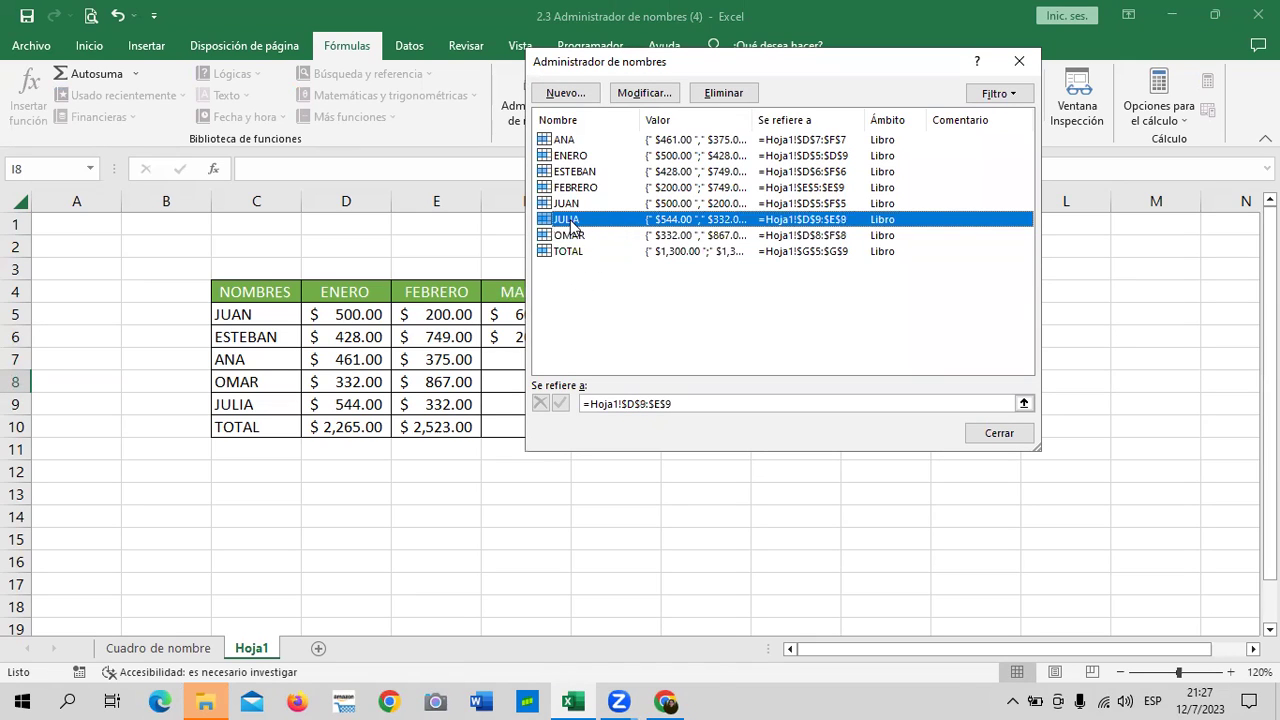
pyautogui.click(646, 95)
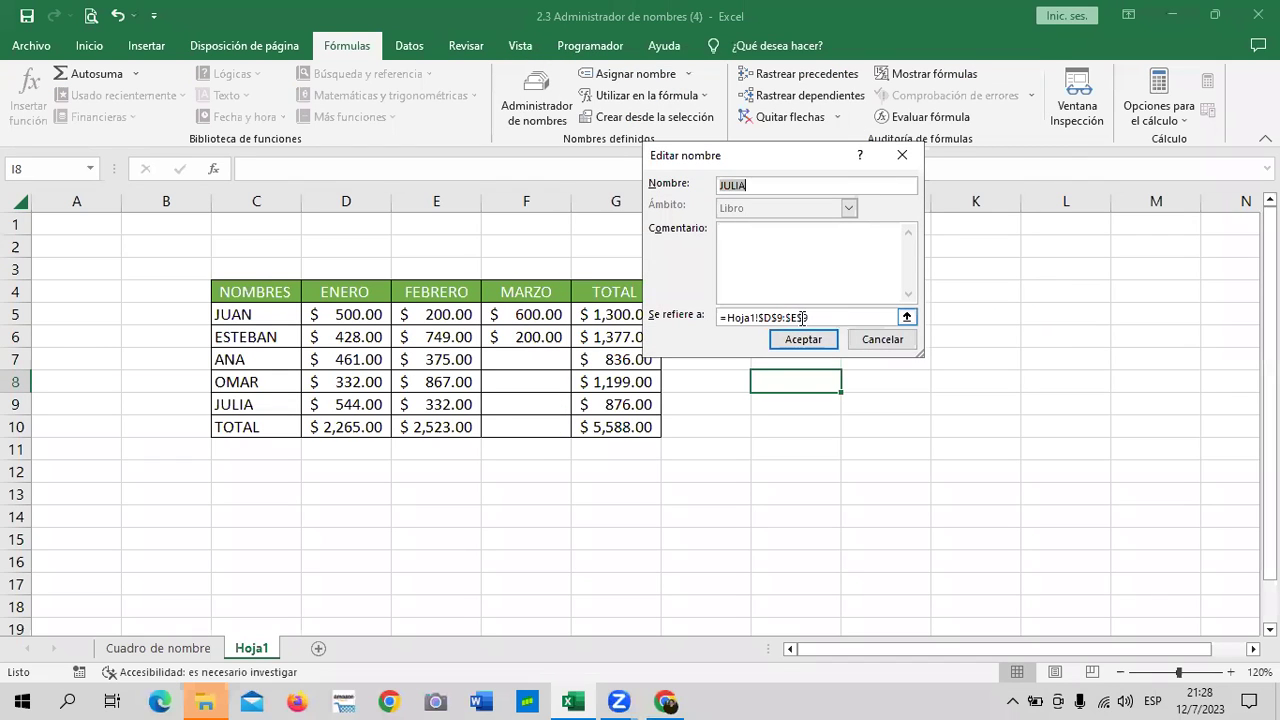
pyautogui.click(798, 317)
pyautogui.press('BackSpace')
pyautogui.write('F')
pyautogui.click(812, 338)
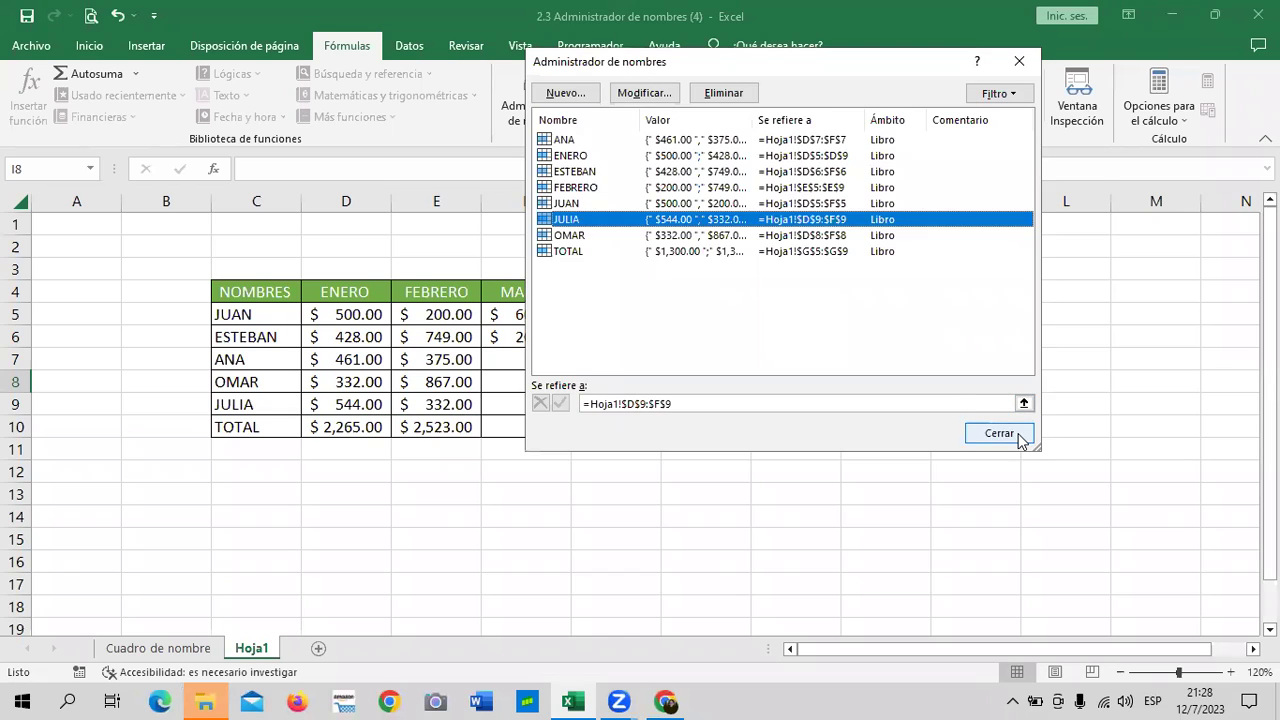
pyautogui.click(1019, 438)
pyautogui.click(966, 360)
pyautogui.click(530, 362)
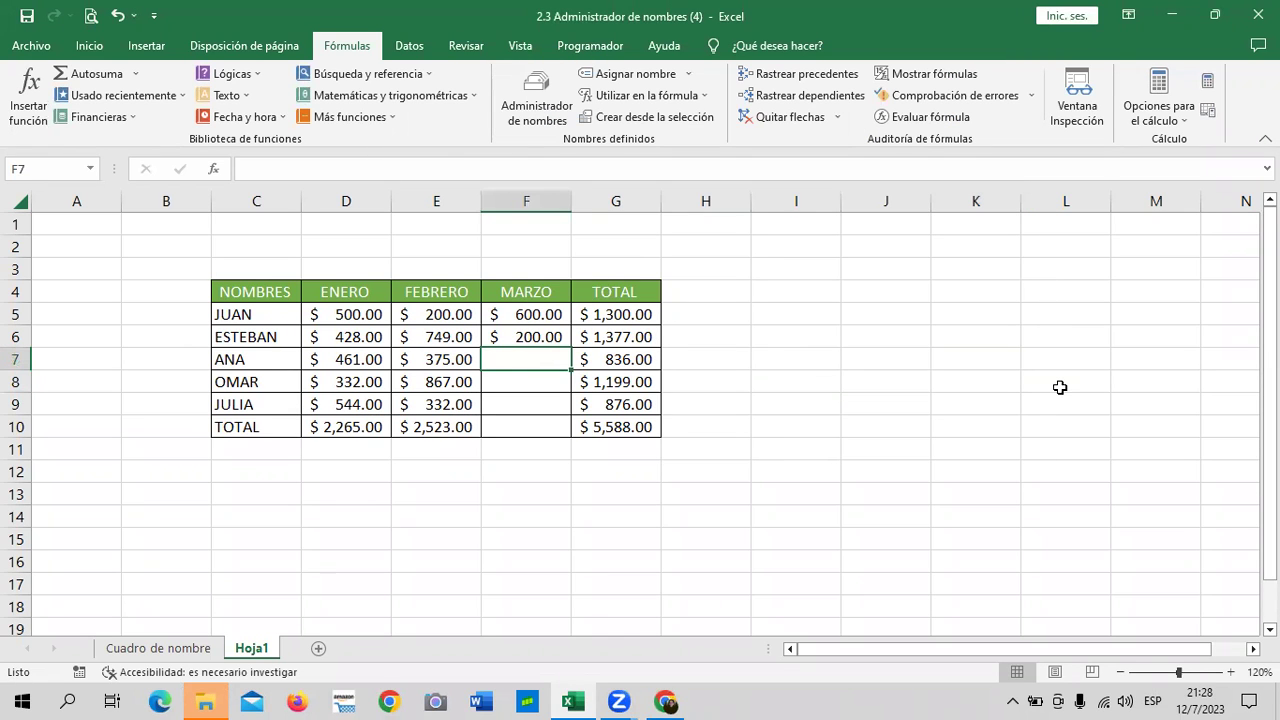
# Enter the MARZO values 100, 500 and 200 for ANA, OMAR and JULIA
pyautogui.write('100')
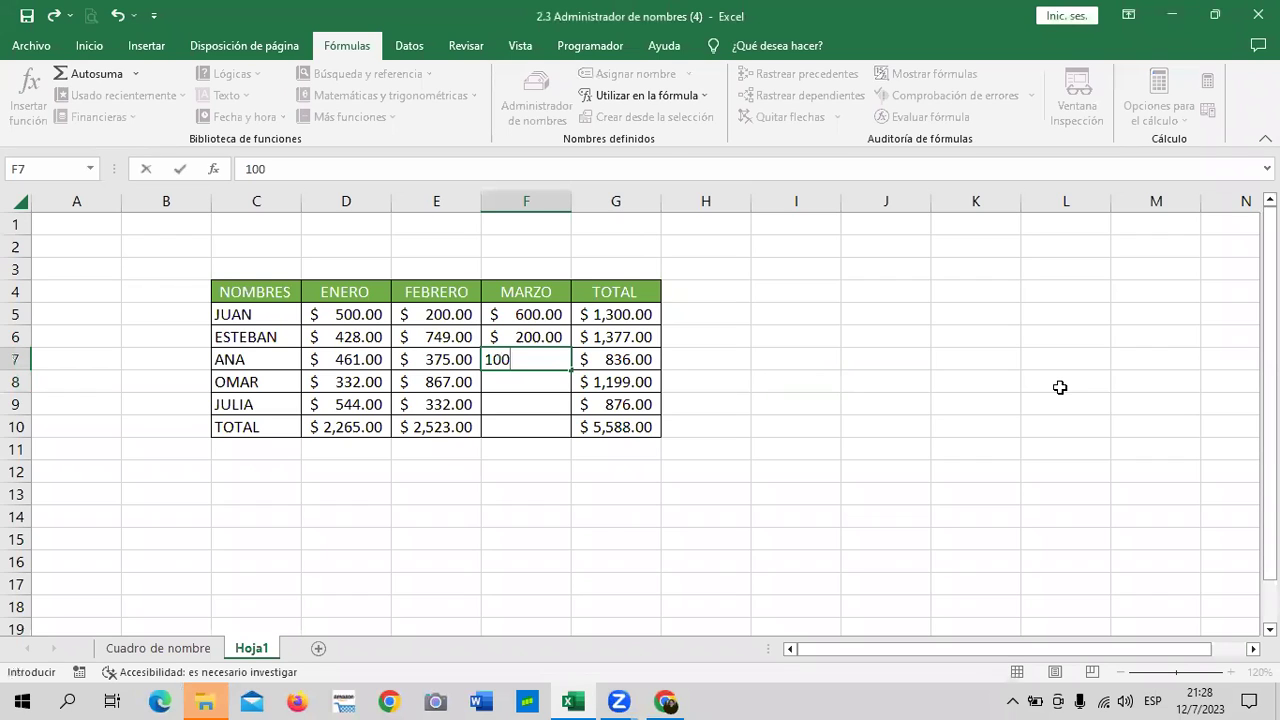
pyautogui.press('Return')
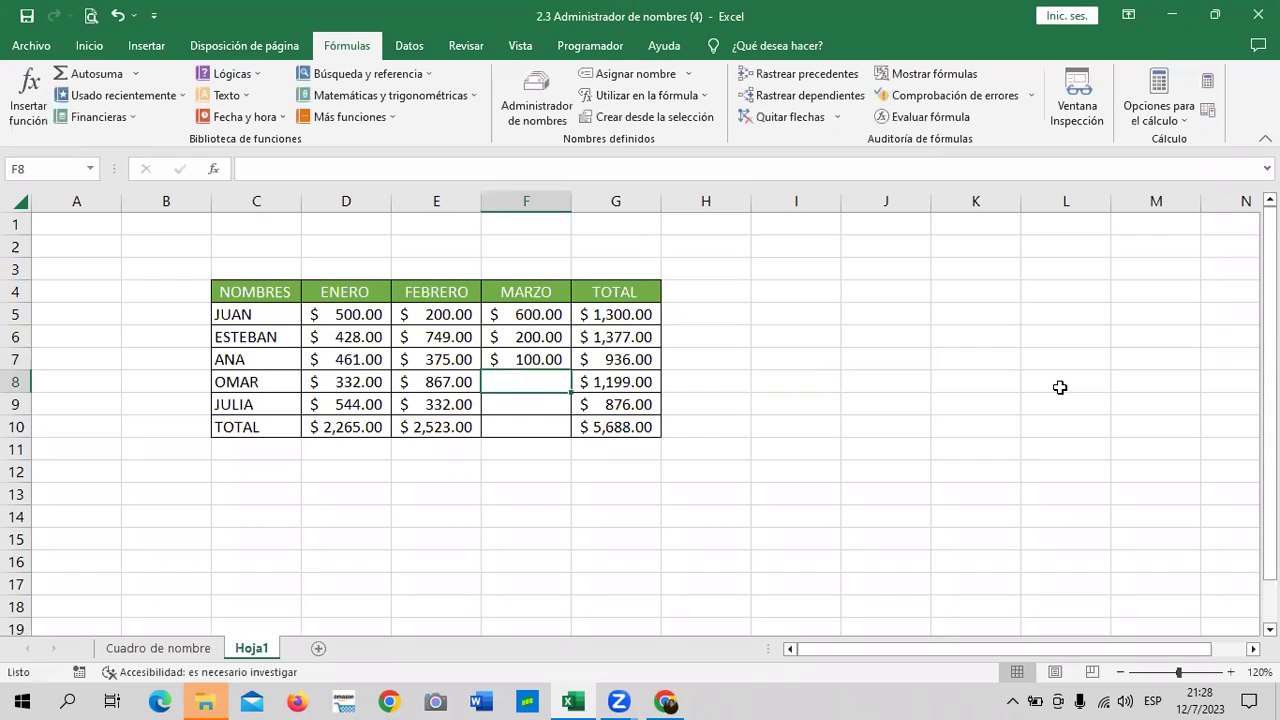
pyautogui.write('500')
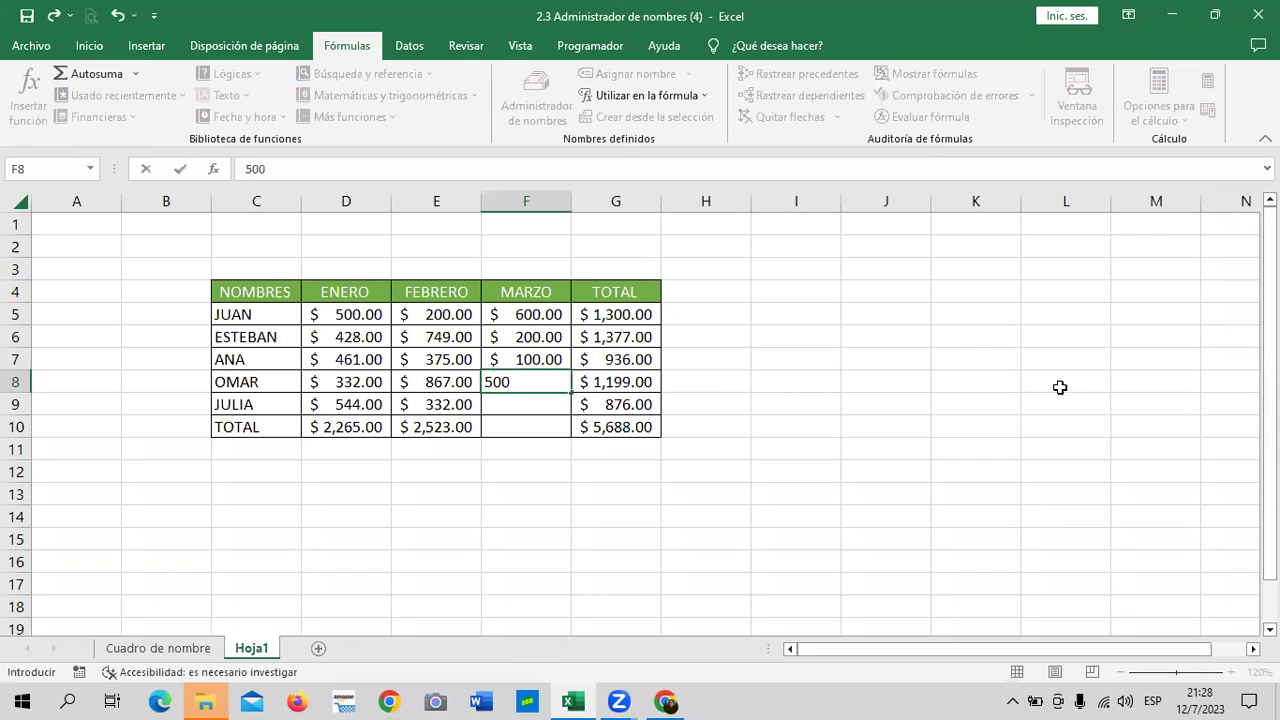
pyautogui.press('Return')
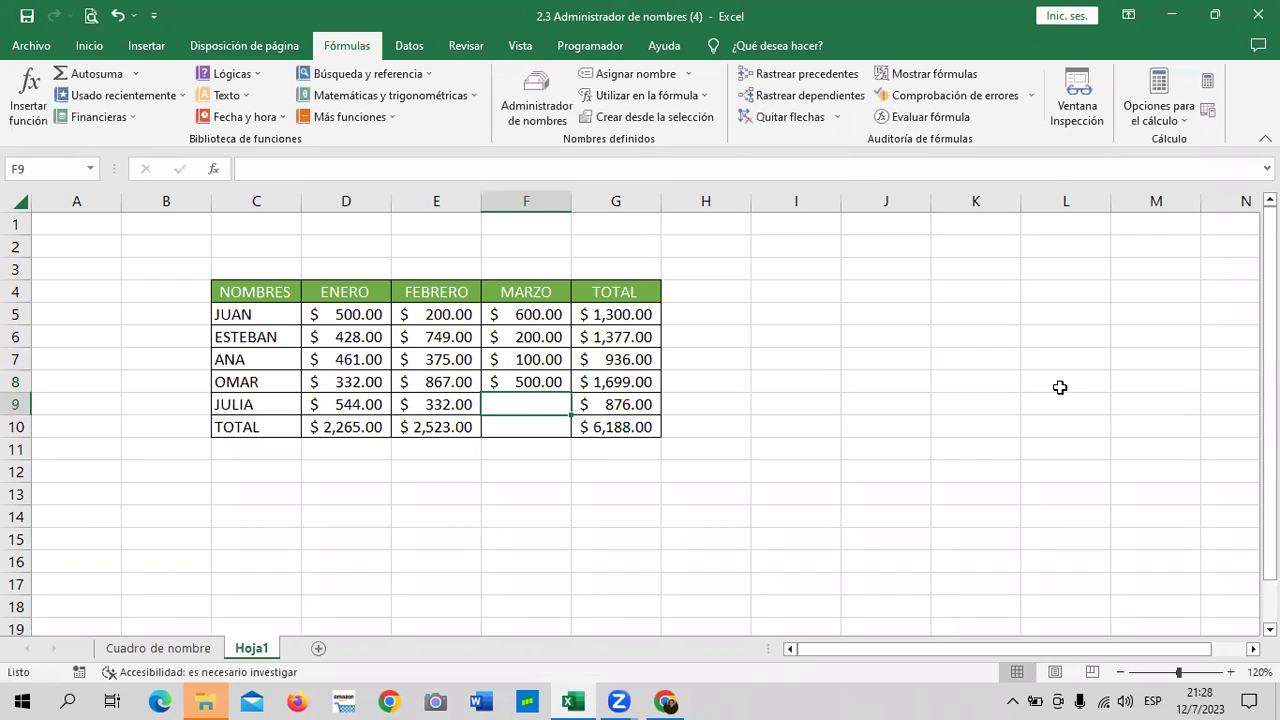
pyautogui.write('200')
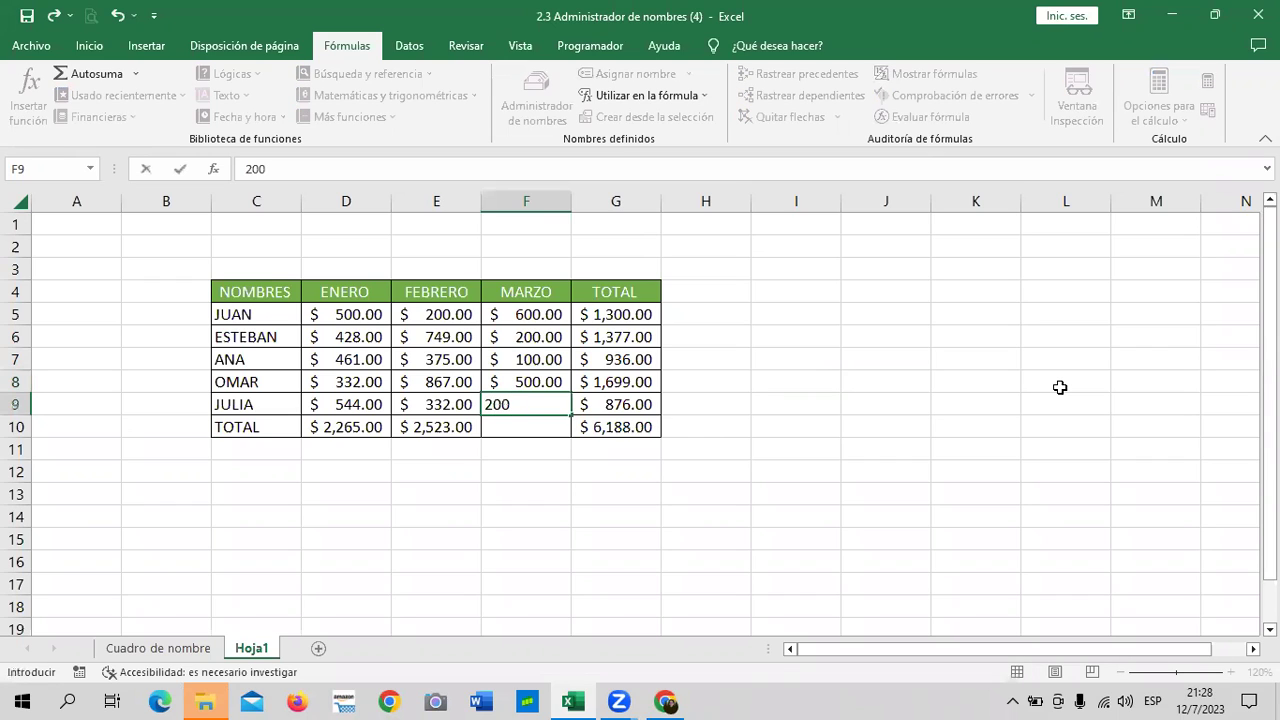
pyautogui.press('Return')
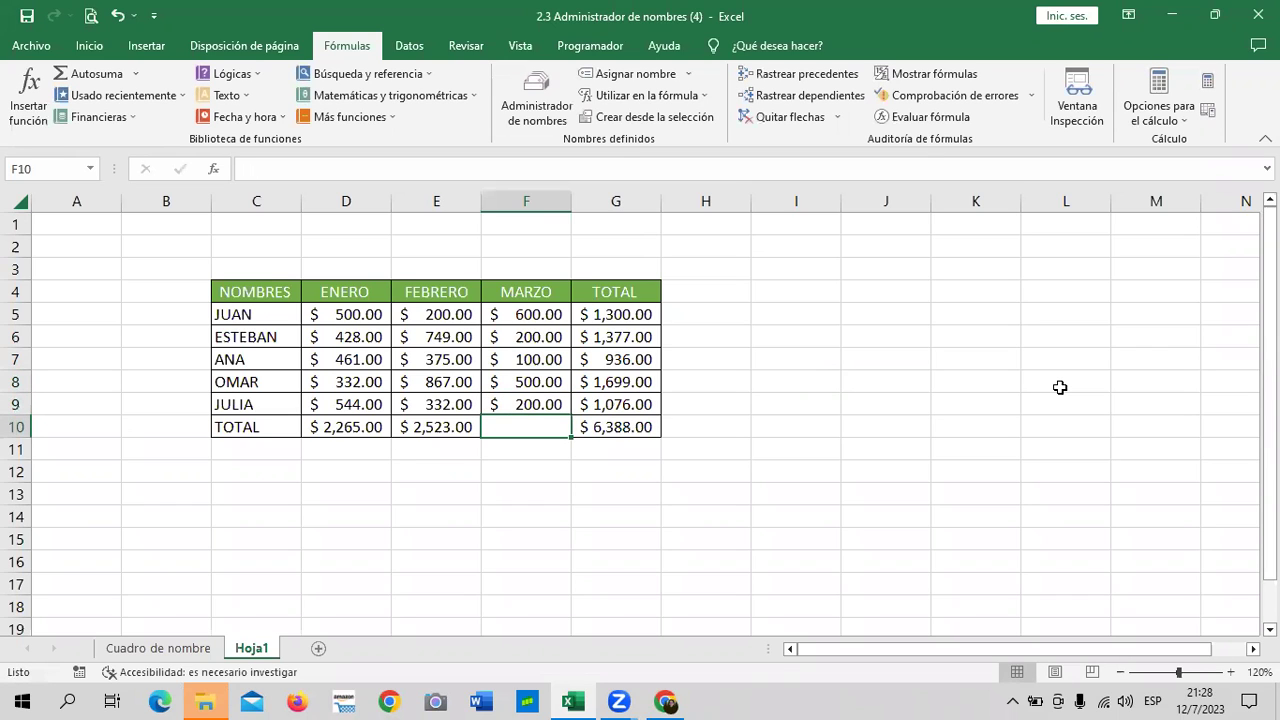
# Name the MARZO values range F5:F9 as MARZO
pyautogui.click(946, 466)
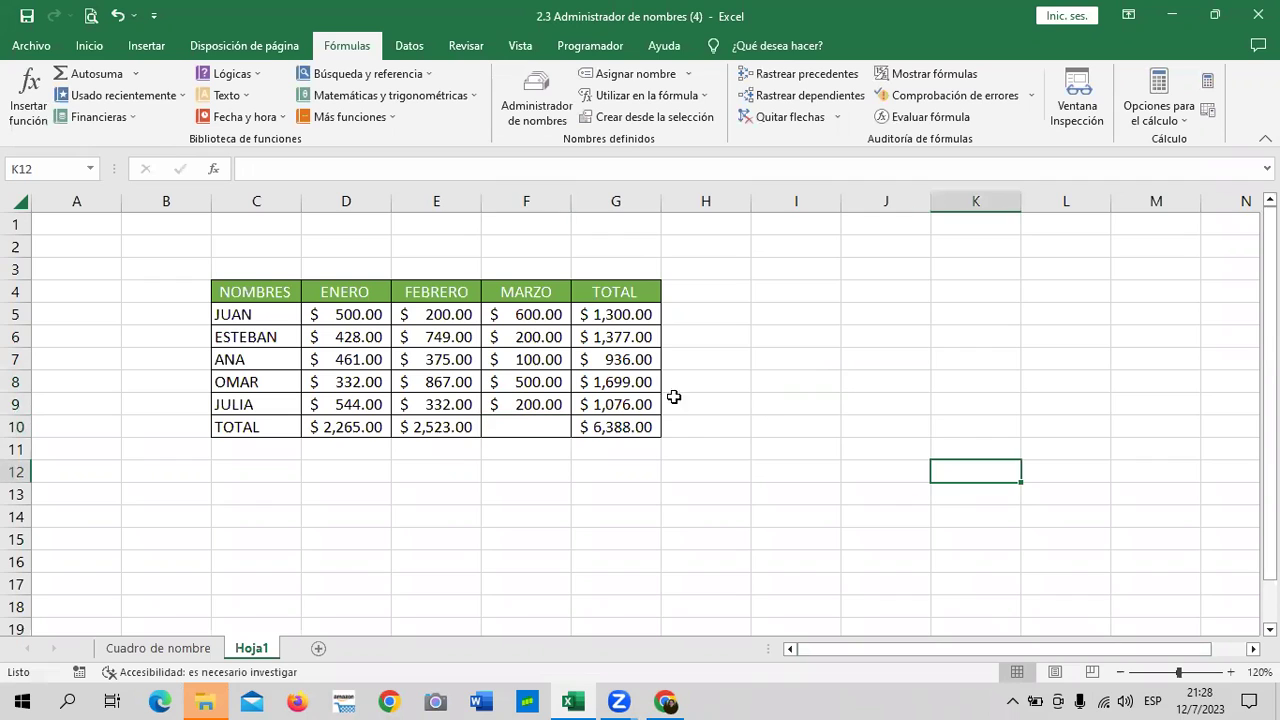
pyautogui.click(545, 426)
pyautogui.moveTo(531, 314); pyautogui.dragTo(531, 404)
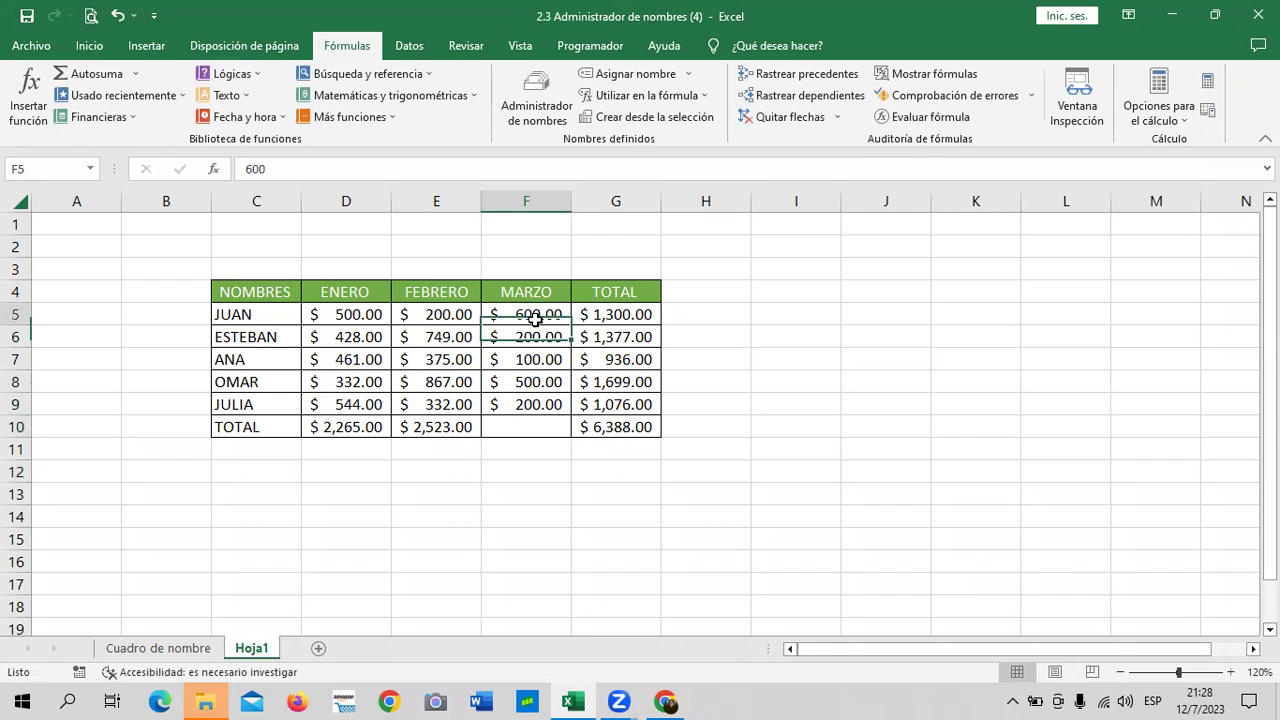
pyautogui.click(65, 169)
pyautogui.write('MARZO')
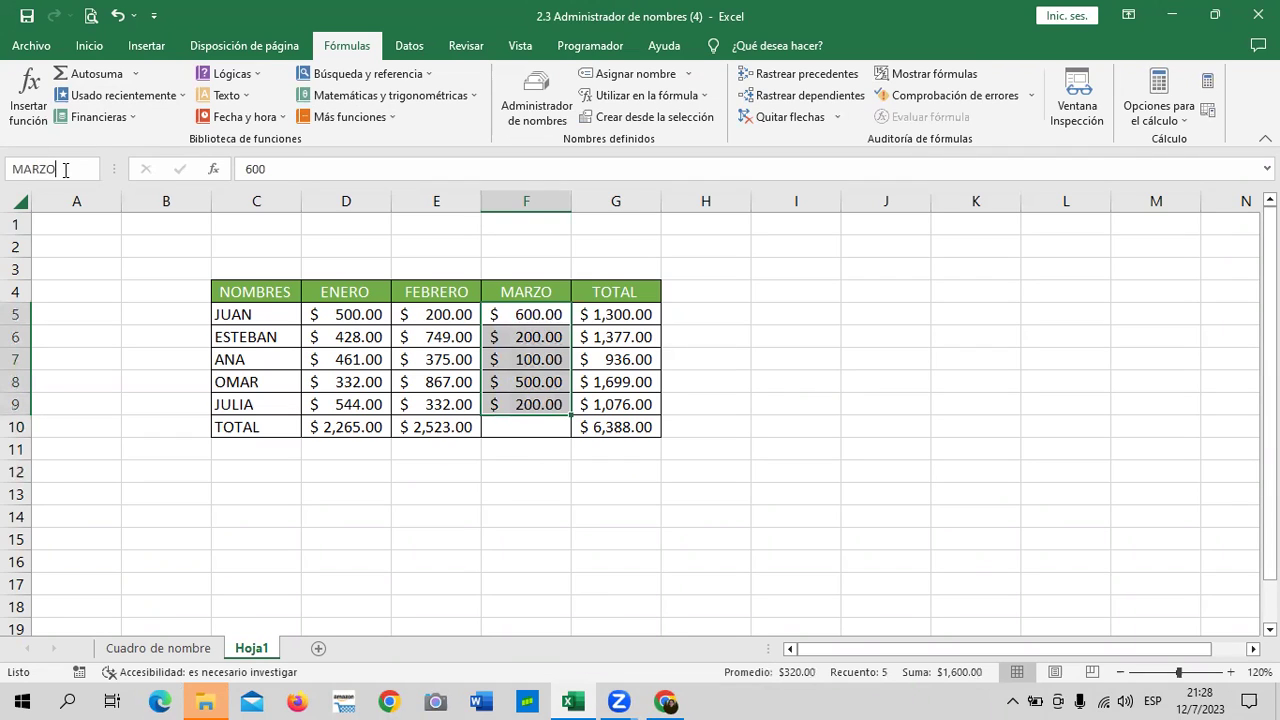
pyautogui.press('Return')
# Enter =SUMA(MARZO) in F10 to total March at $ 1,600.00
pyautogui.click(932, 402)
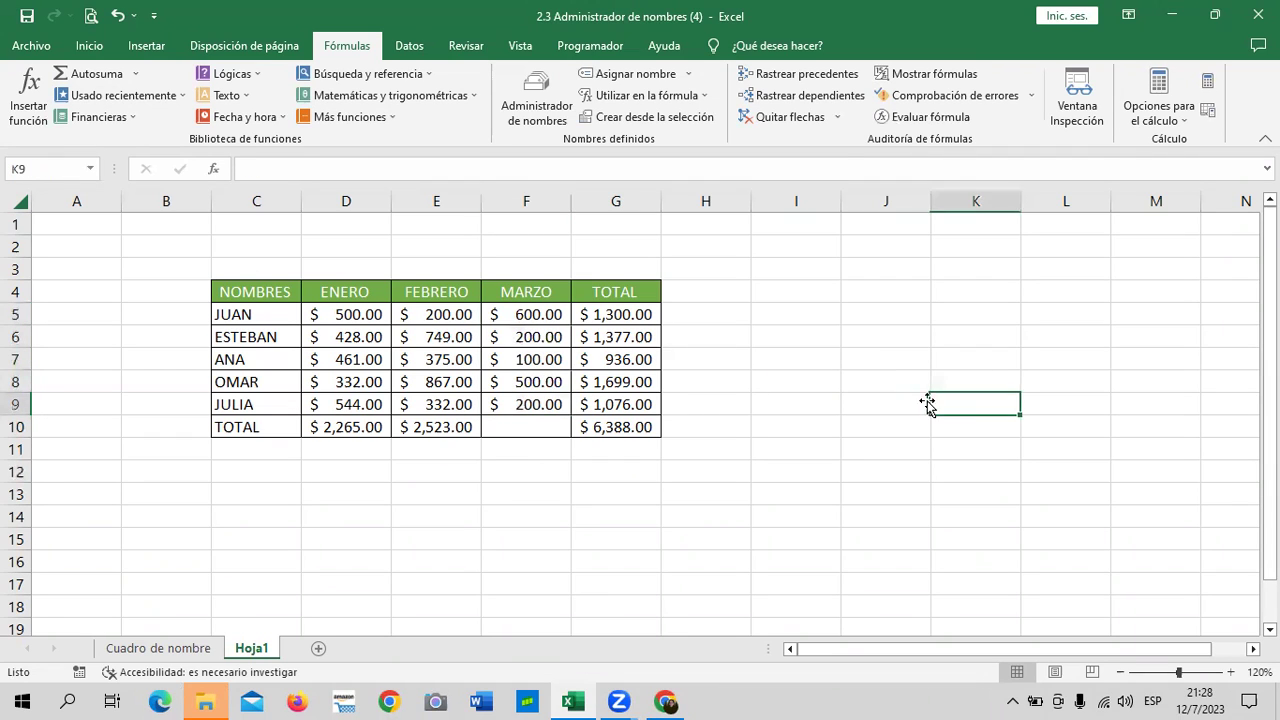
pyautogui.click(530, 425)
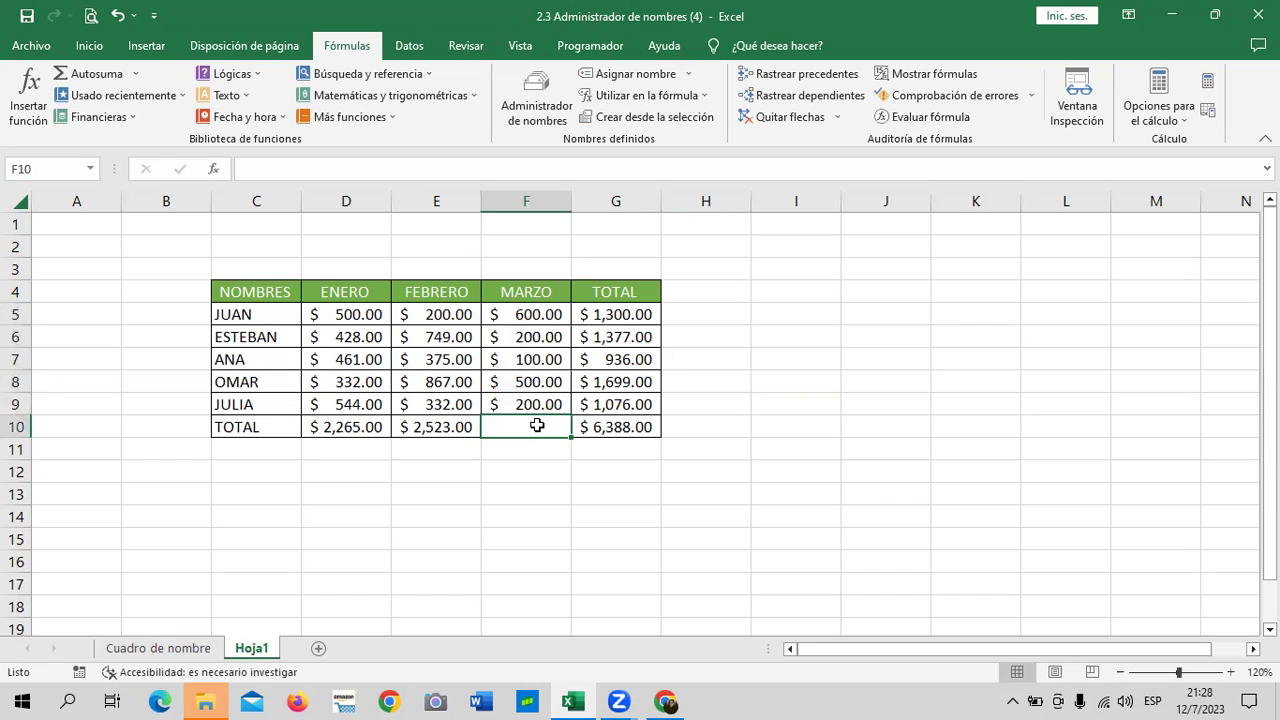
pyautogui.write('0SUMA')
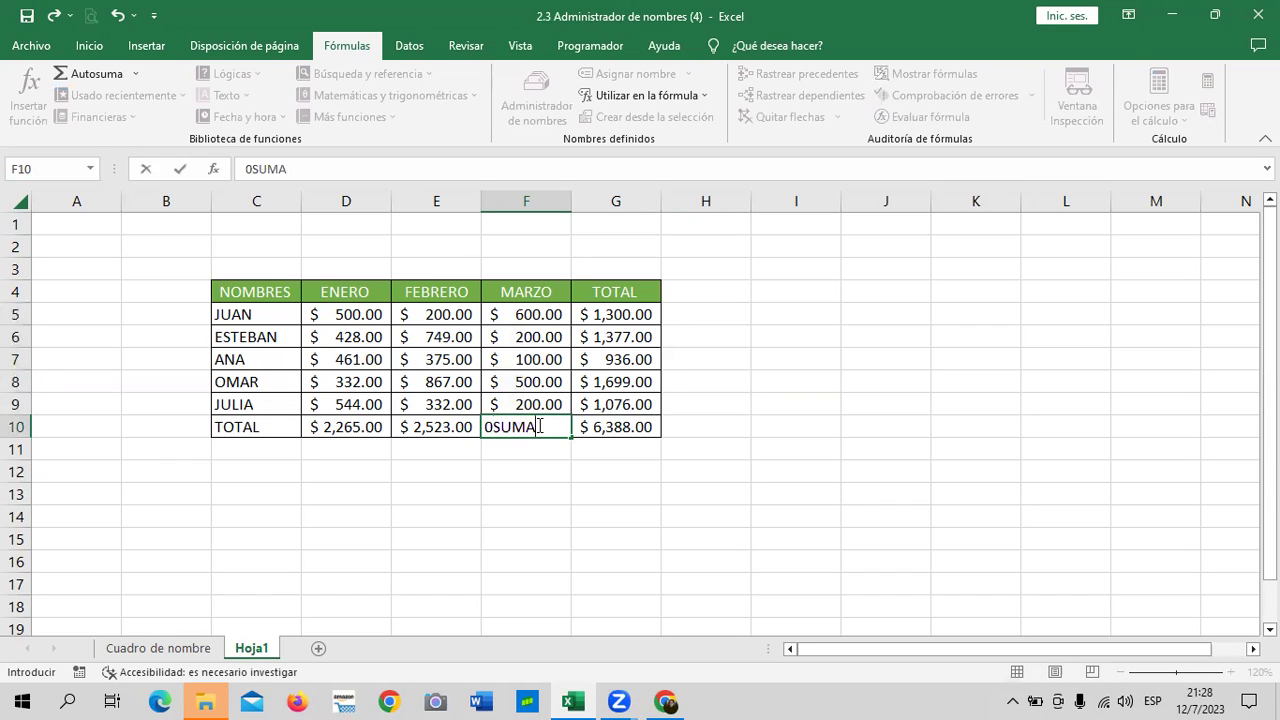
pyautogui.press('BackSpace')
pyautogui.press('BackSpace')
pyautogui.press('BackSpace')
pyautogui.press('BackSpace')
pyautogui.write('=SU')
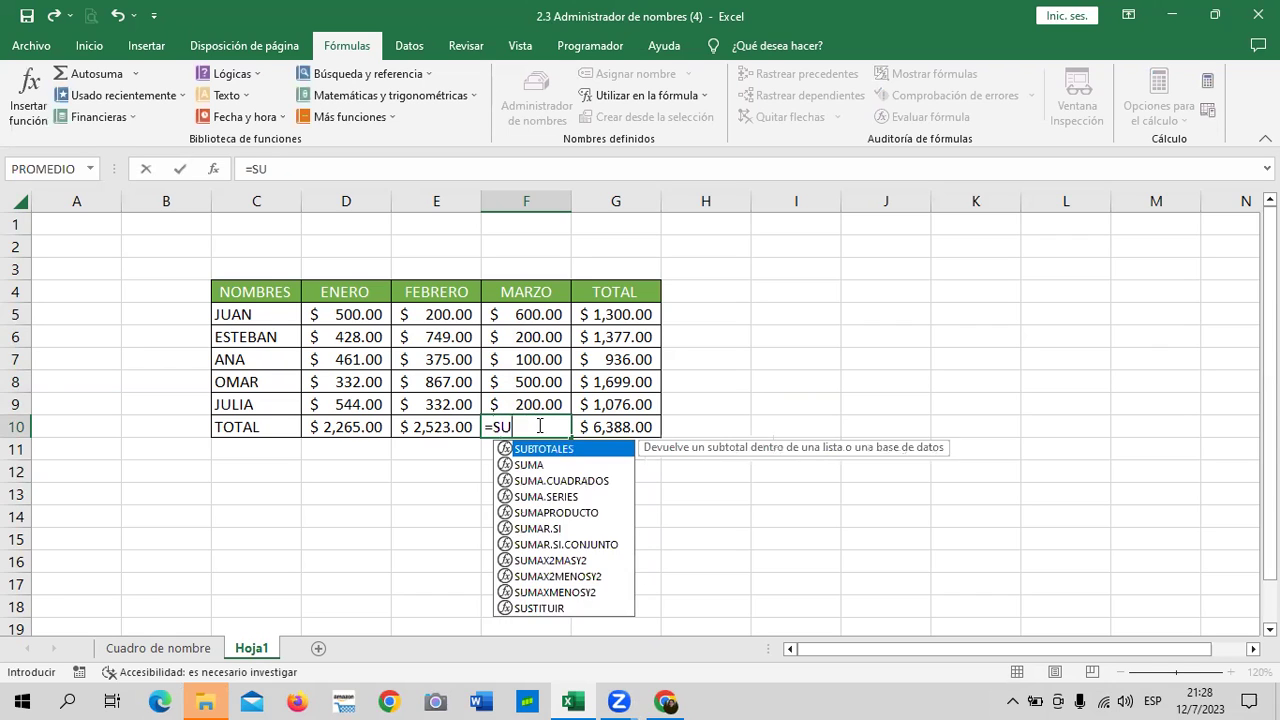
pyautogui.write('MA')
pyautogui.doubleClick(558, 451)
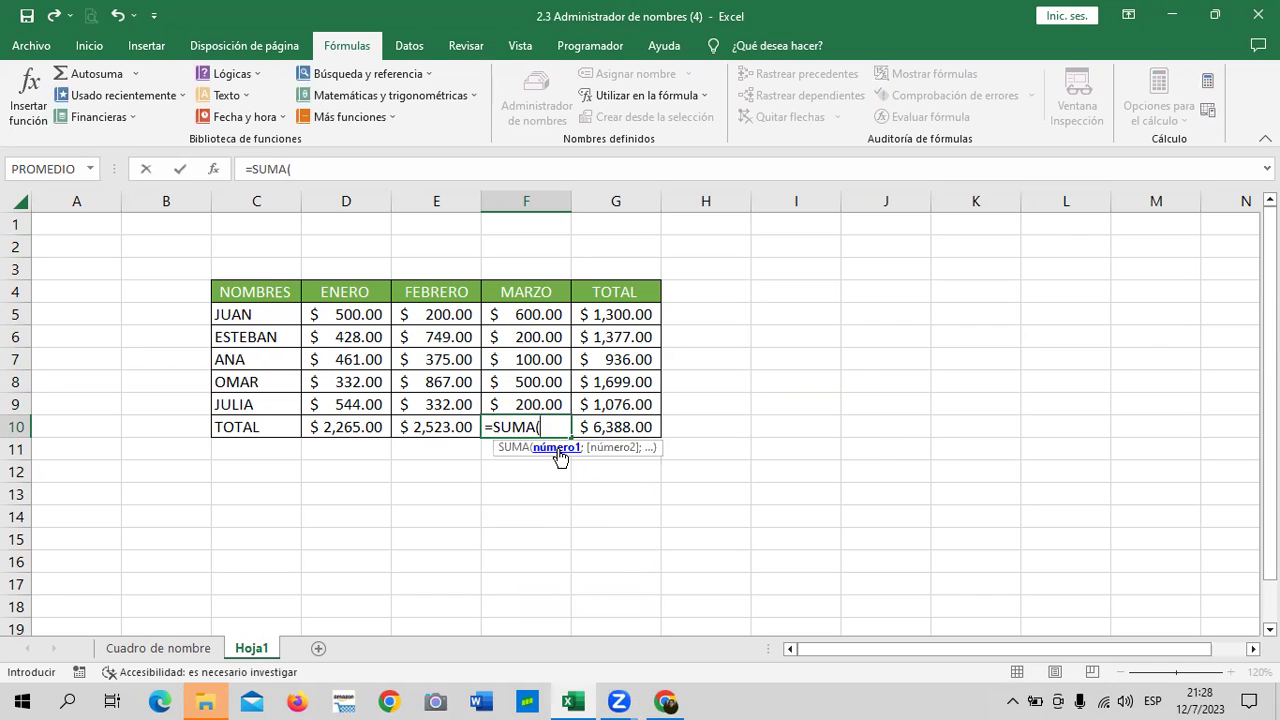
pyautogui.write('MAR')
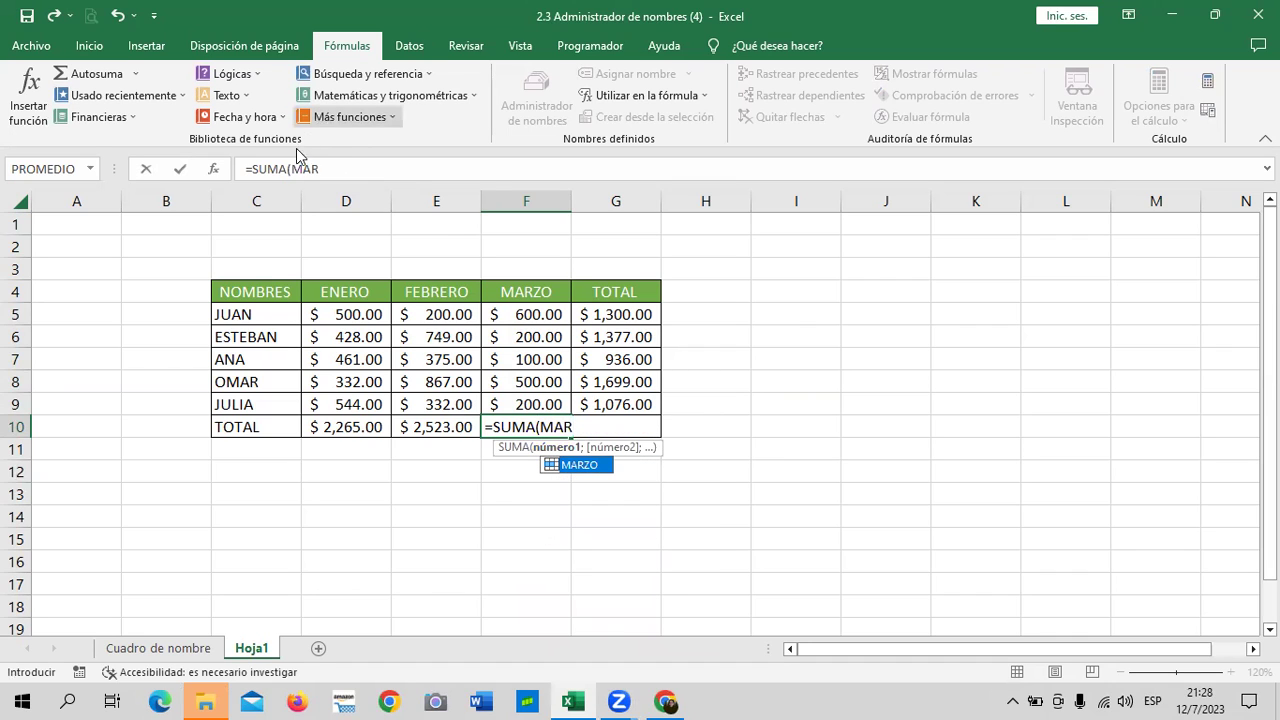
pyautogui.doubleClick(589, 466)
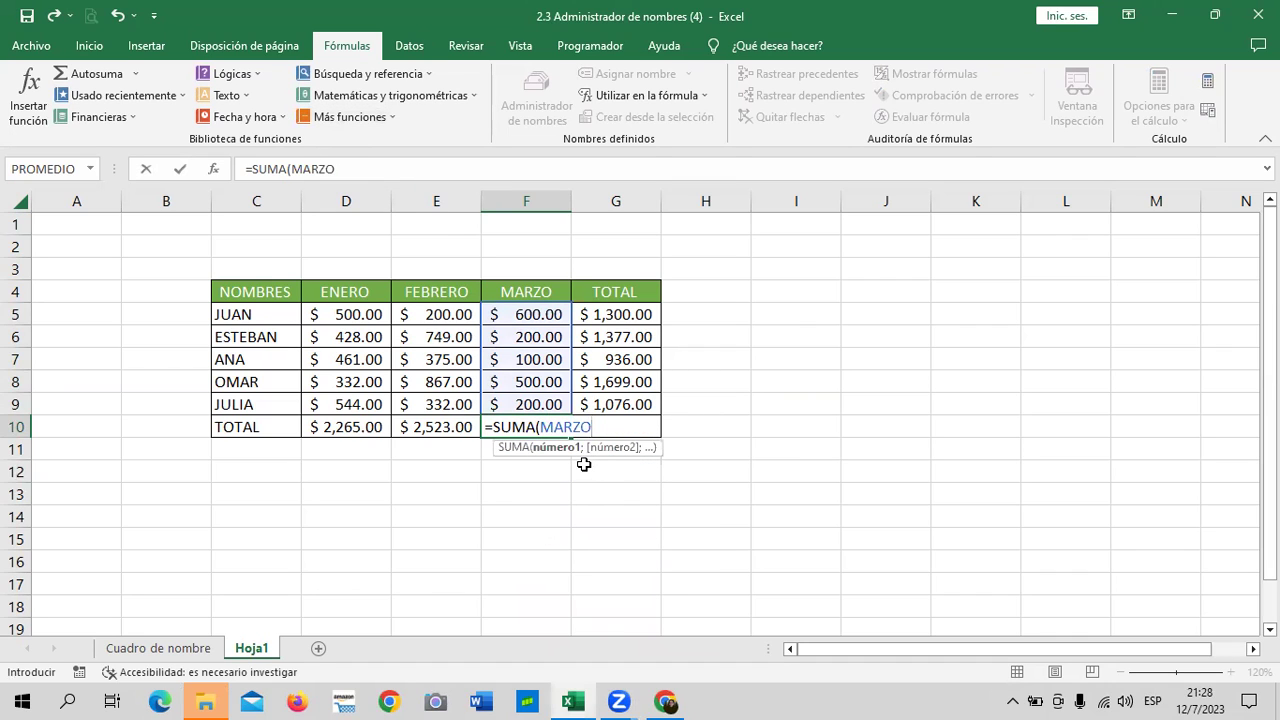
pyautogui.write(')')
pyautogui.press('Return')
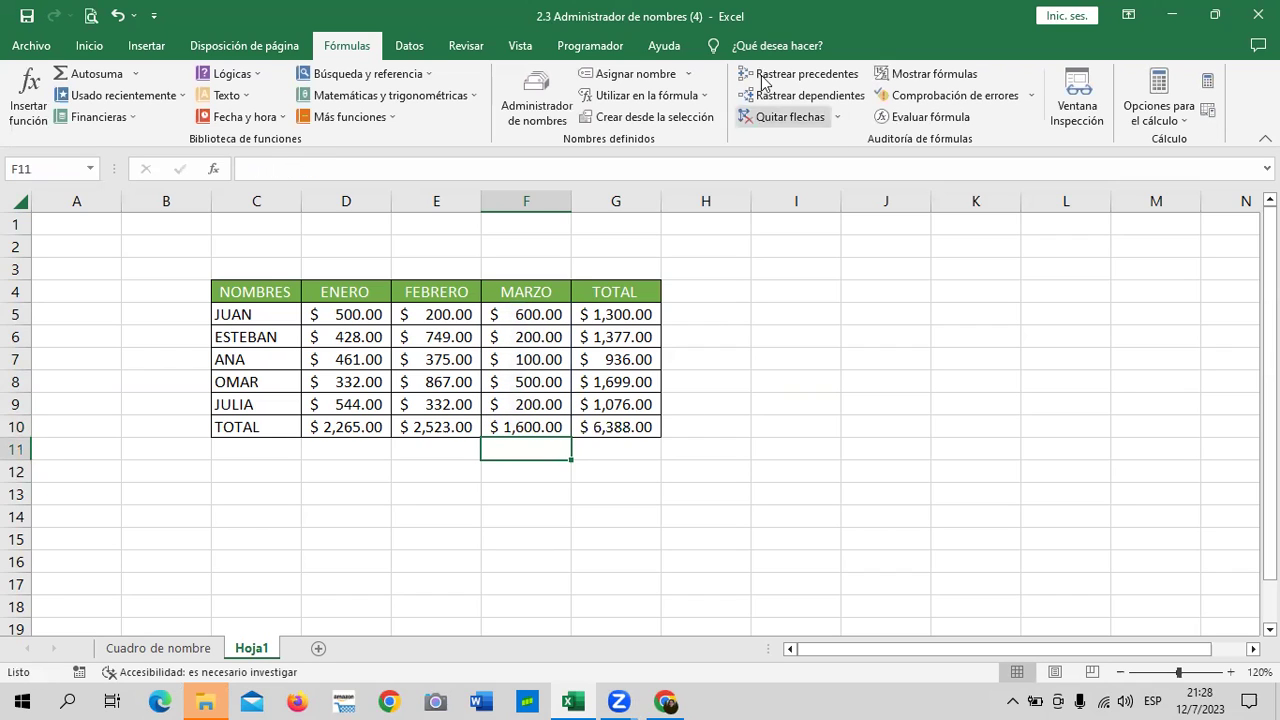
pyautogui.click(638, 402)
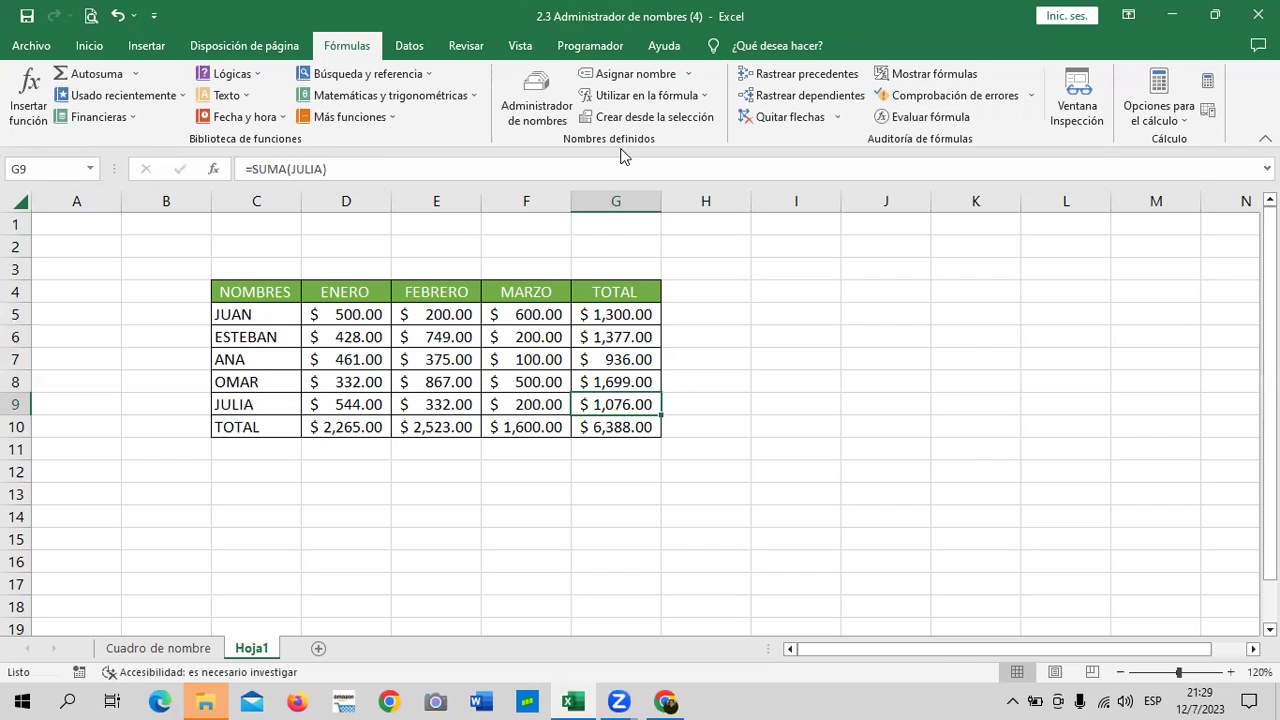
# Add a new sheet Hoja2 and select G3:I3 ready for a name
pyautogui.hotkey('ctrl', 'F3')
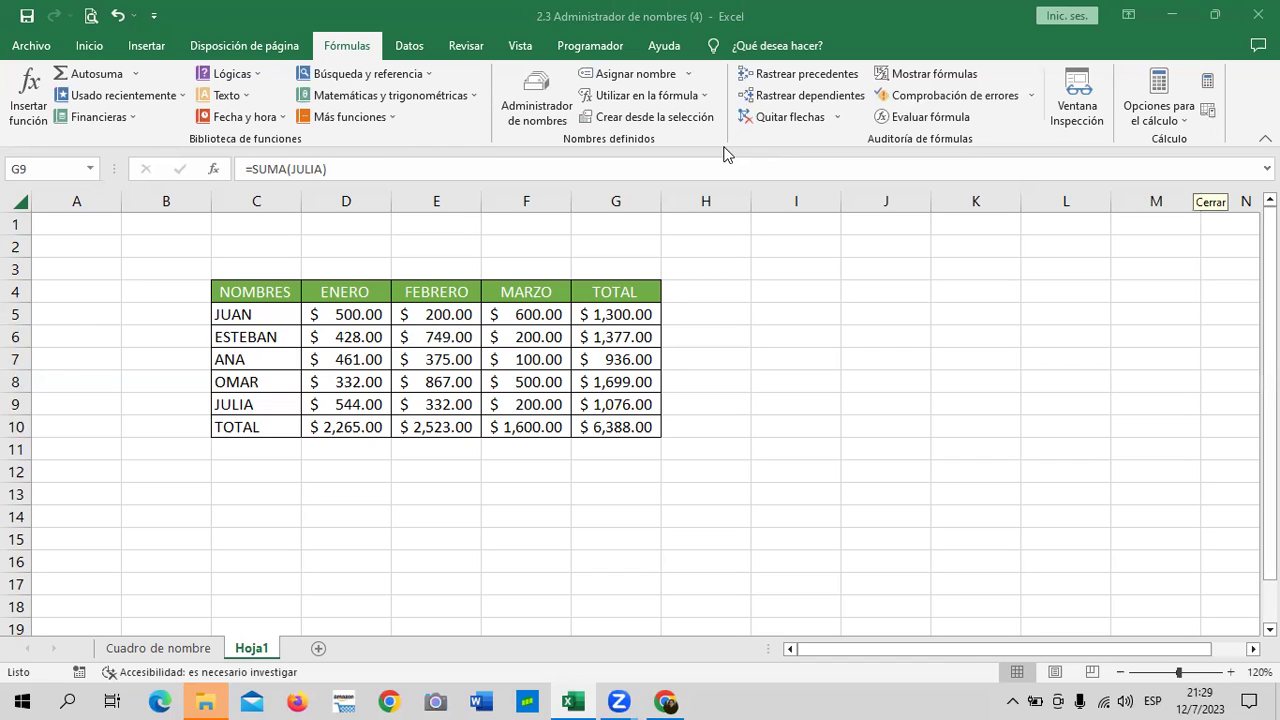
pyautogui.click(318, 648)
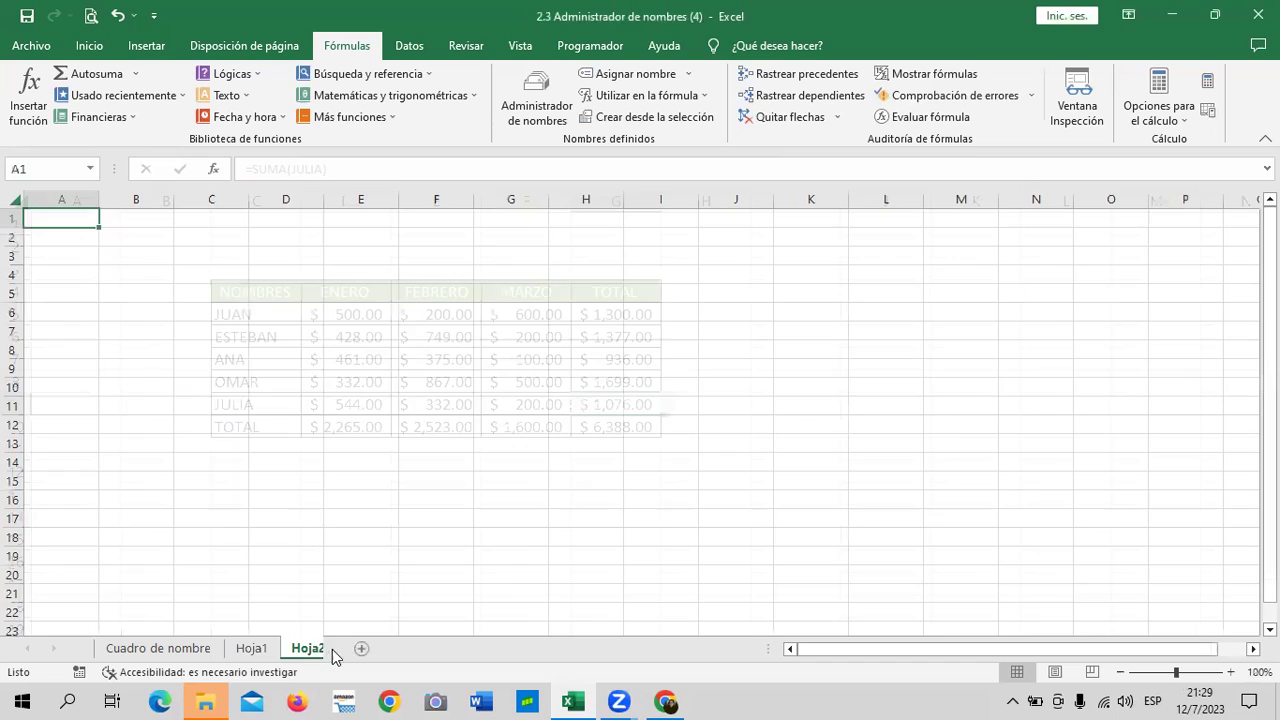
pyautogui.click(617, 402)
pyautogui.click(509, 260)
pyautogui.moveTo(509, 260); pyautogui.dragTo(670, 255)
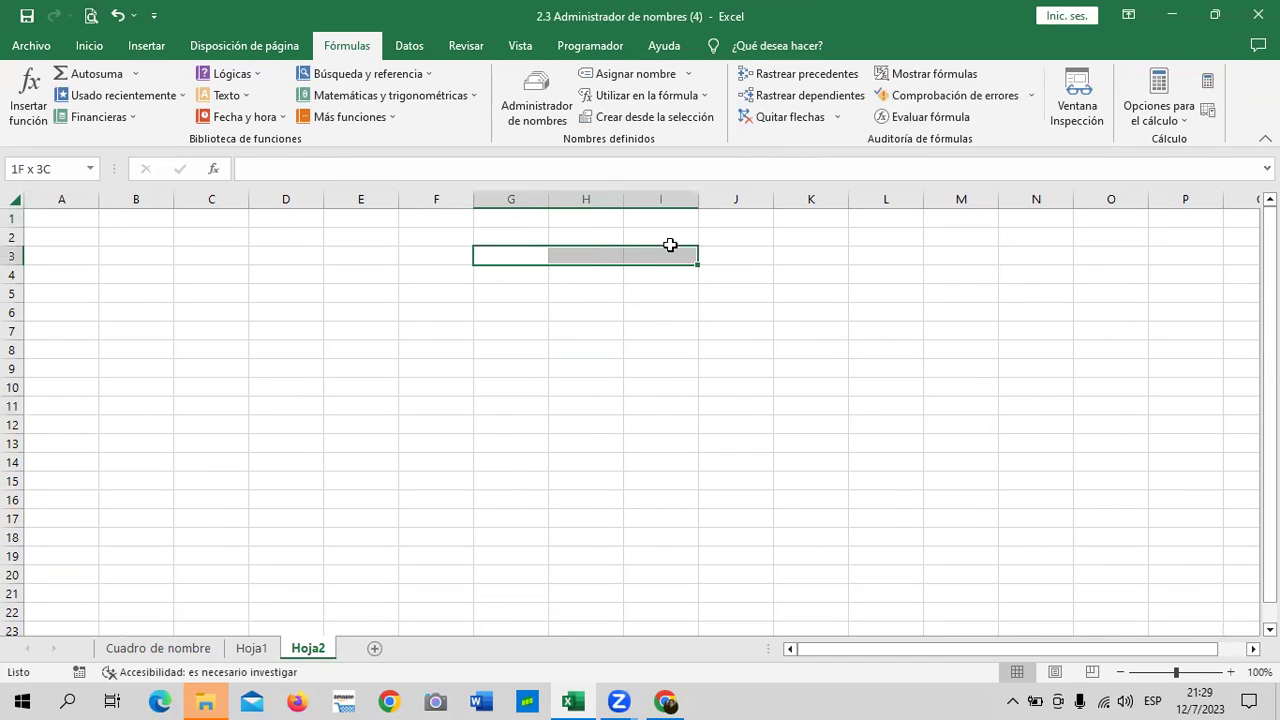
pyautogui.click(58, 166)
# Jump to the JULIA named range via the Name Box, then return to Hoja2
pyautogui.write('JULIA')
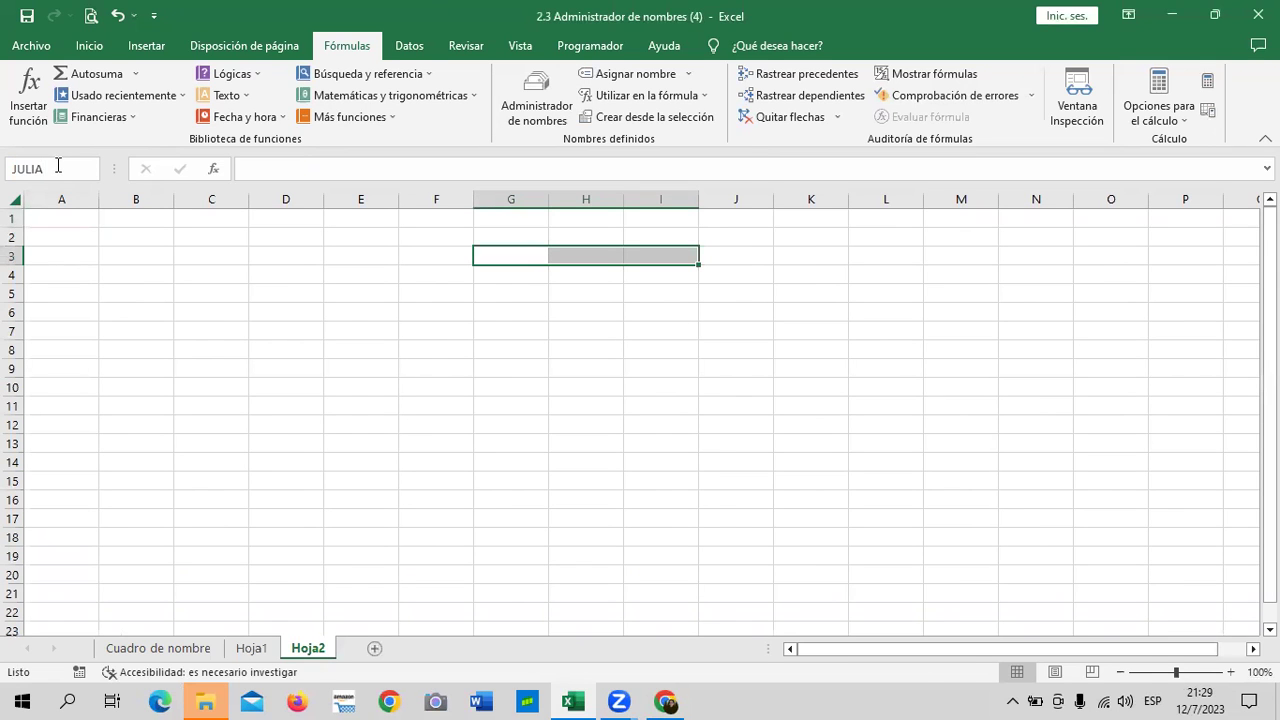
pyautogui.press('Return')
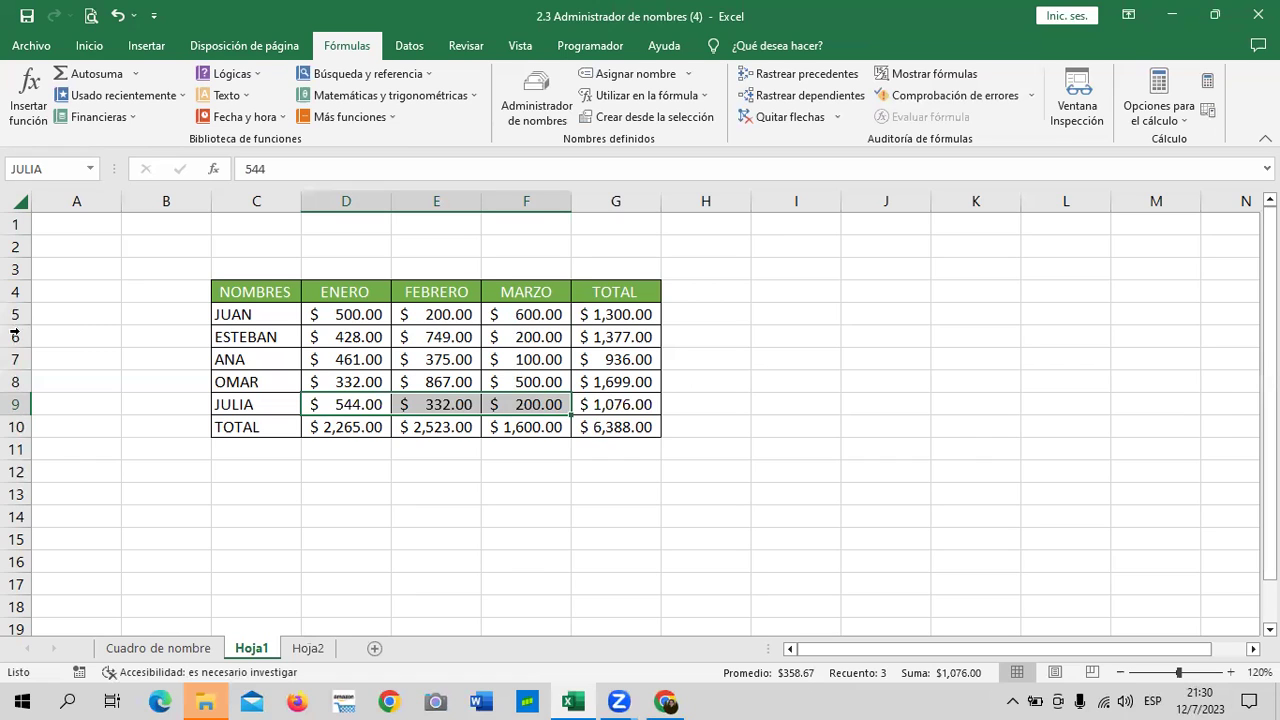
pyautogui.click(308, 649)
# Enter the text OMAR in cell J7 of Hoja2
pyautogui.click(732, 476)
pyautogui.click(805, 349)
pyautogui.click(742, 328)
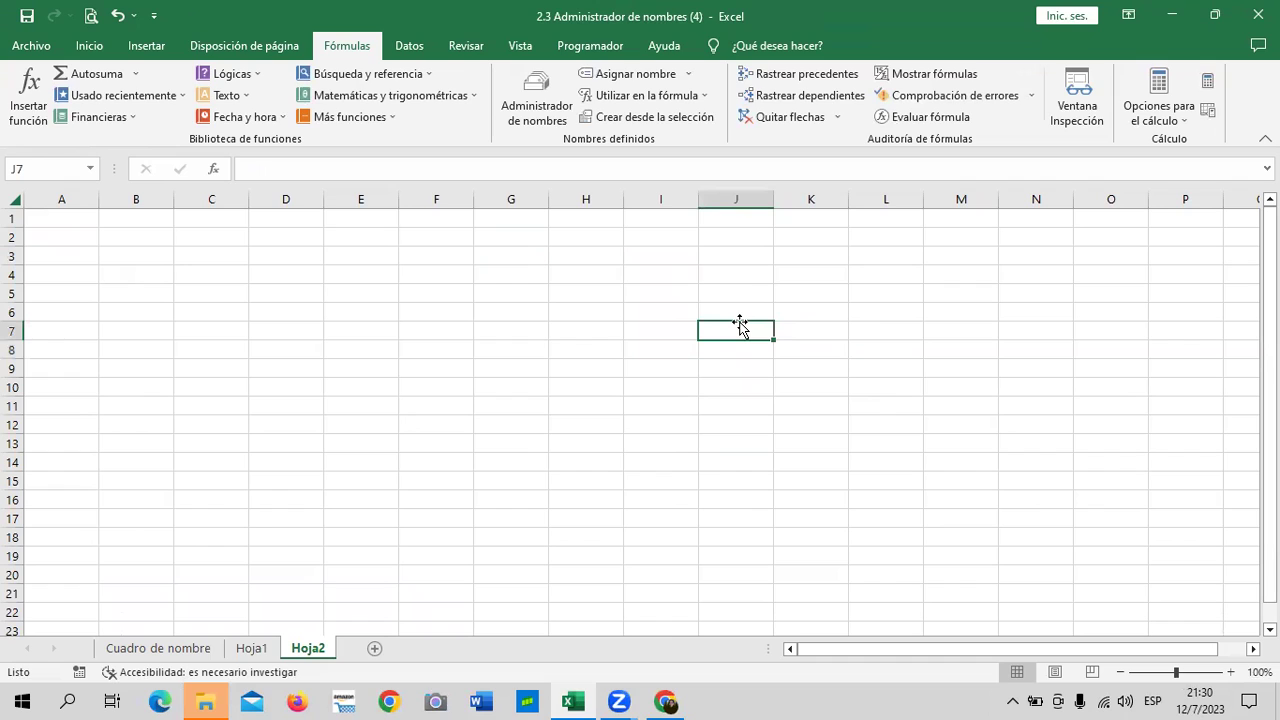
pyautogui.write('OMAR')
pyautogui.press('Return')
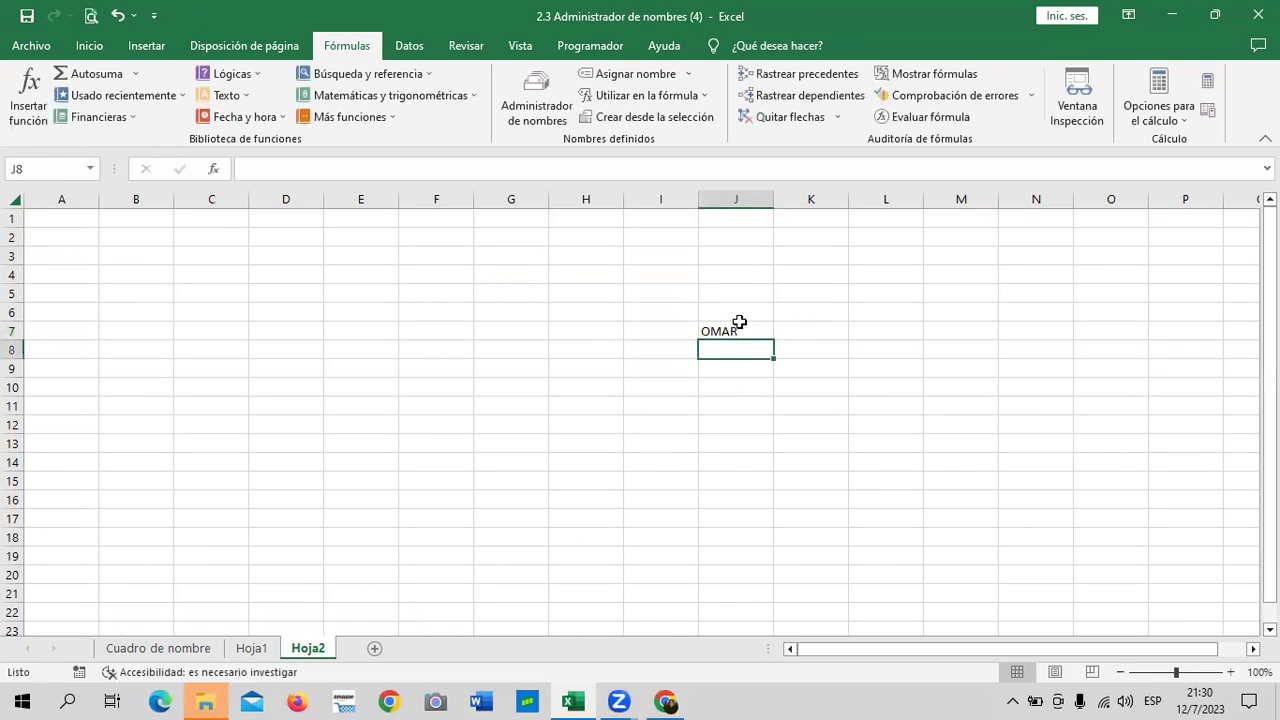
# Go to the OMAR named range through the Name Box, landing on Hoja1
pyautogui.click(737, 329)
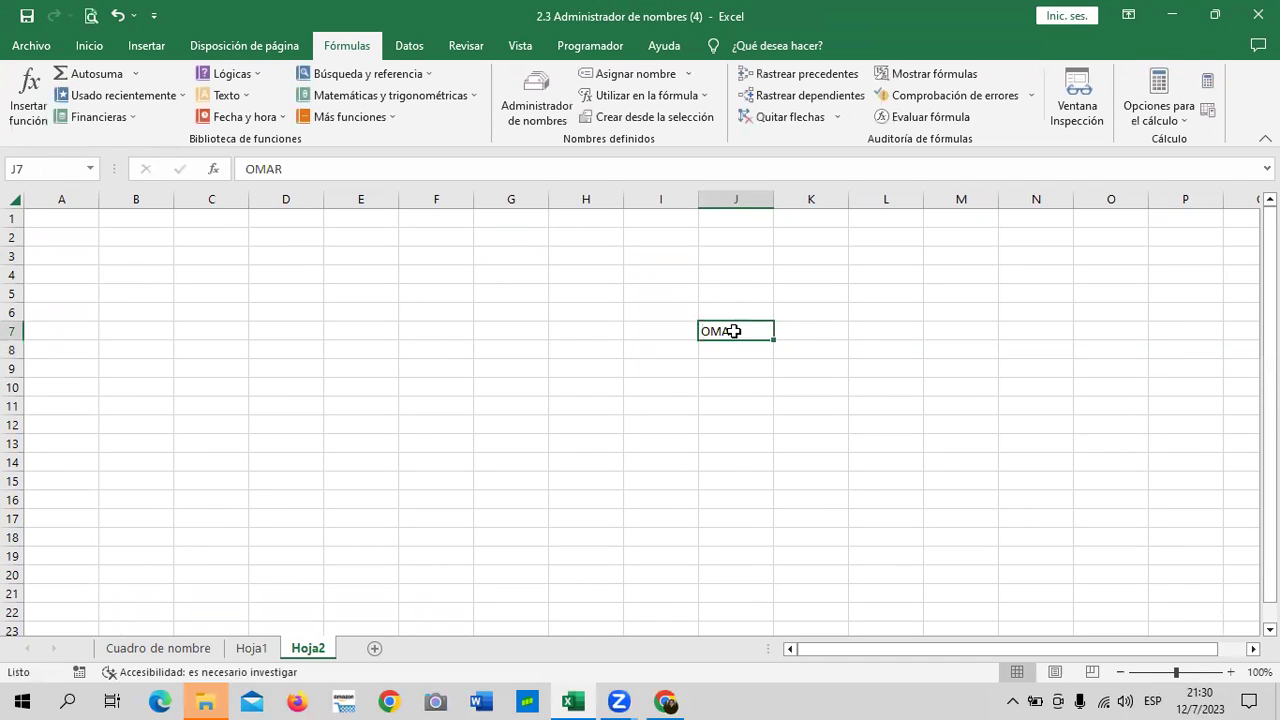
pyautogui.click(71, 167)
pyautogui.write('OMAR')
pyautogui.press('Return')
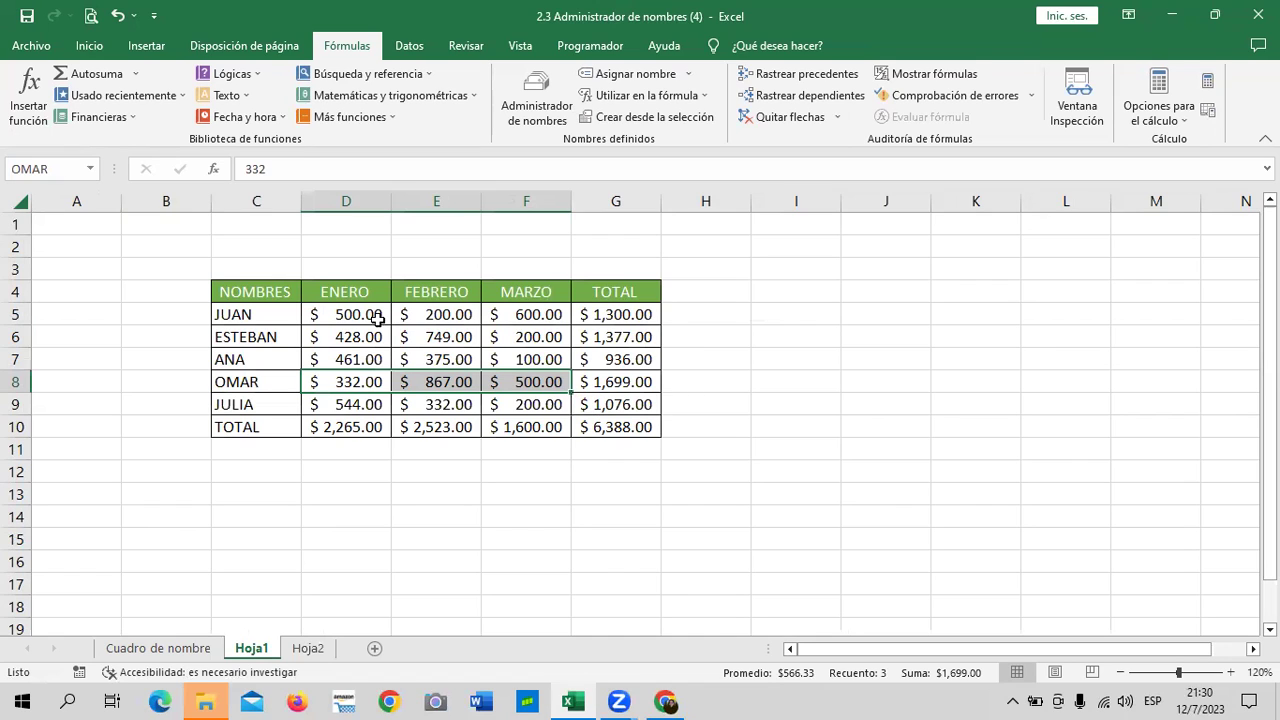
# Review OMAR's =SUMA(OMAR) total formula in G8 without changing it
pyautogui.click(628, 385)
pyautogui.click(457, 165)
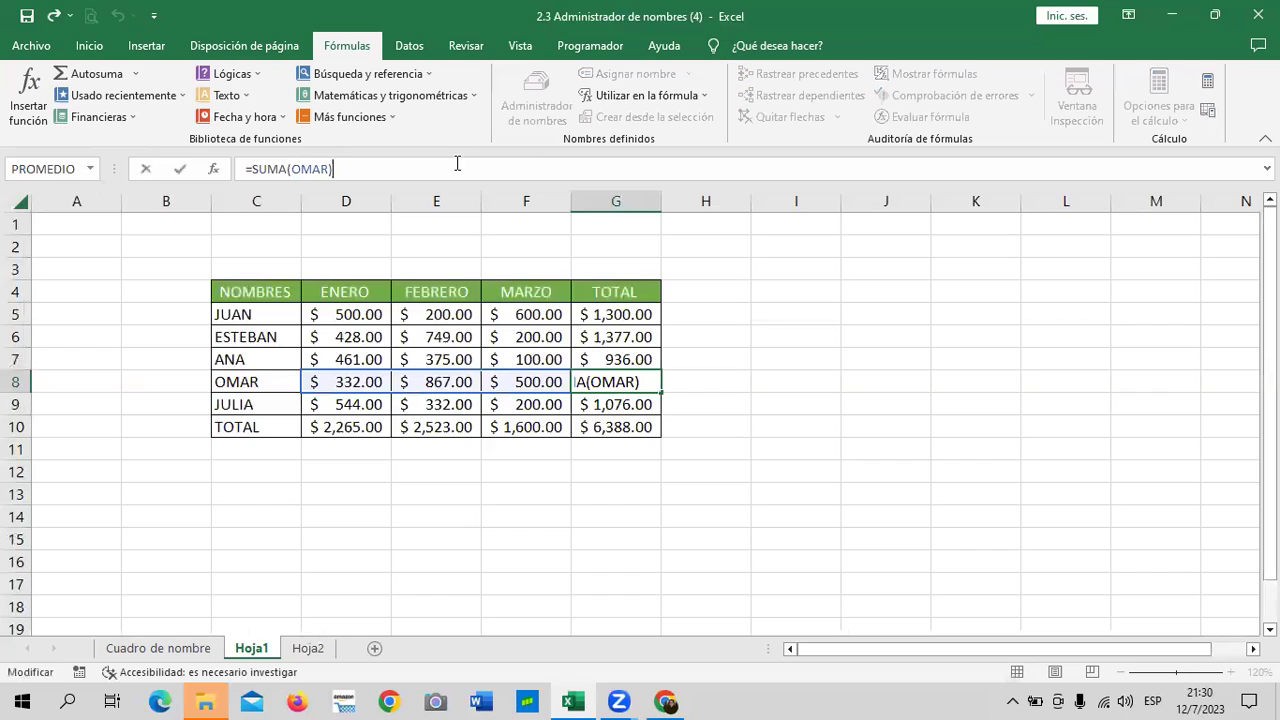
pyautogui.press('Return')
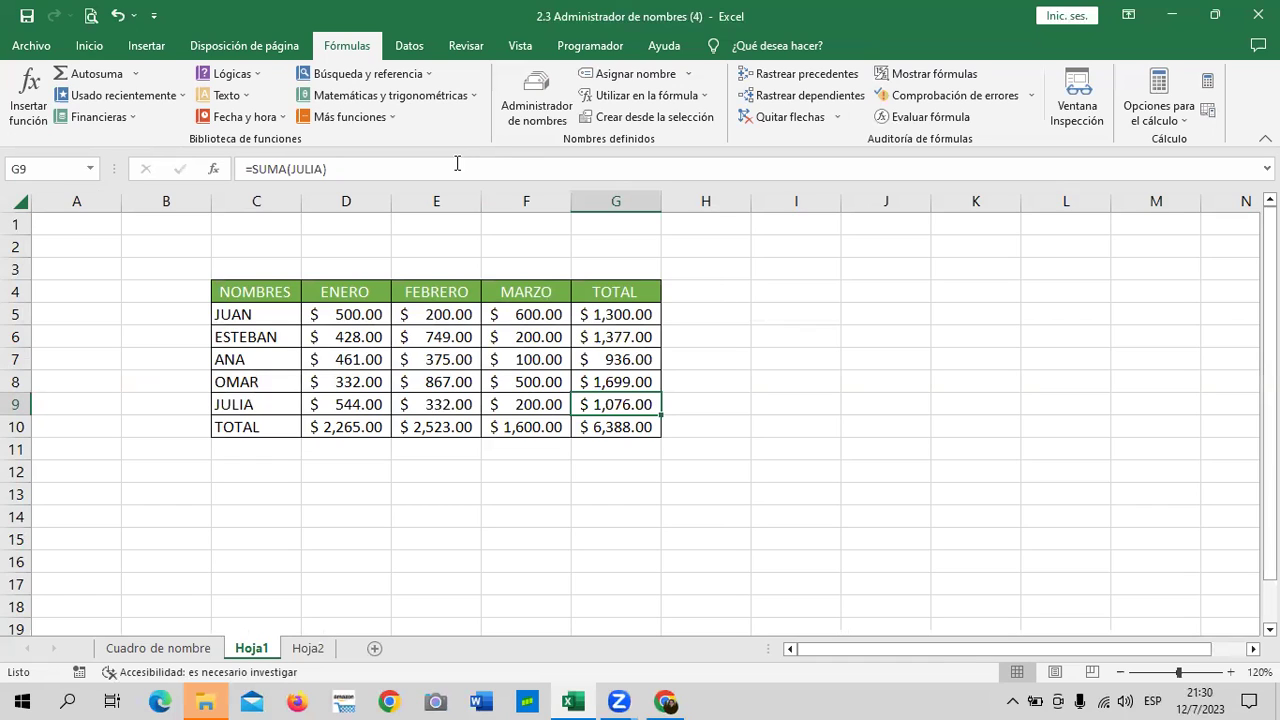
# Name cell I6 TOTAL_VENTAS, after the spaced name 'TOTAL VENTAS' is rejected
pyautogui.click(815, 336)
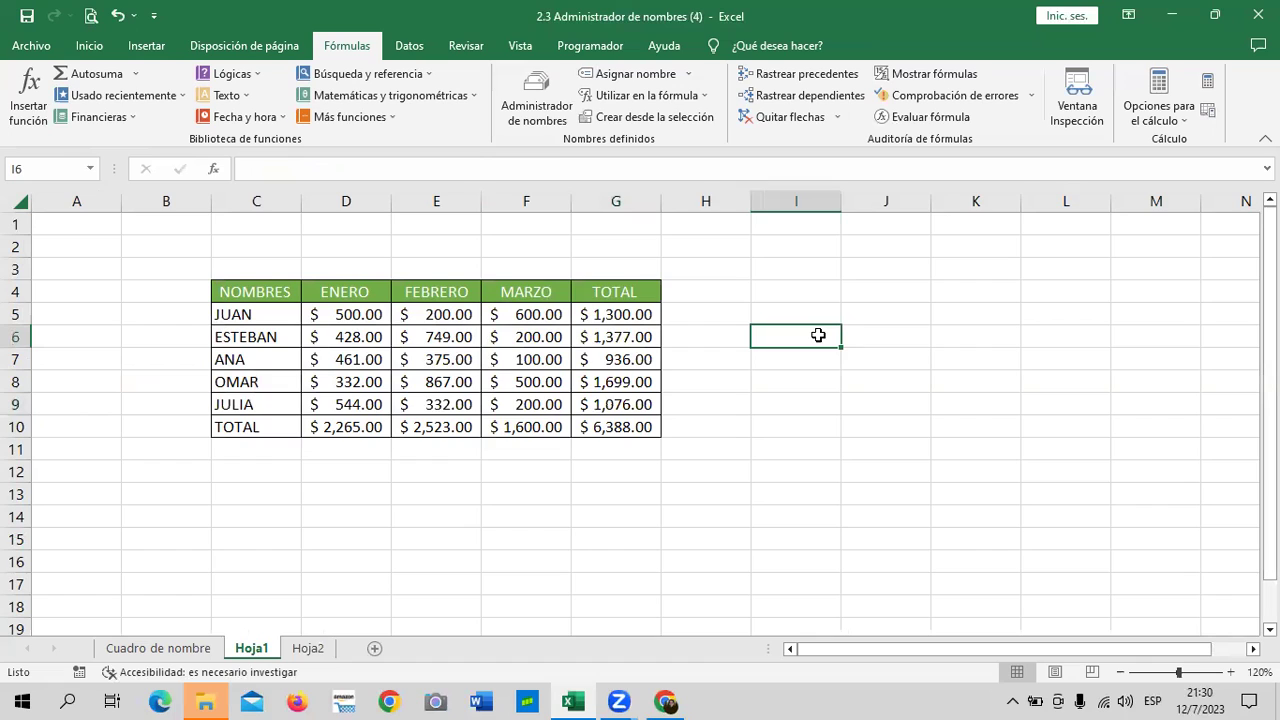
pyautogui.click(62, 165)
pyautogui.write('TOTAL VENT')
pyautogui.write('AS')
pyautogui.press('Return')
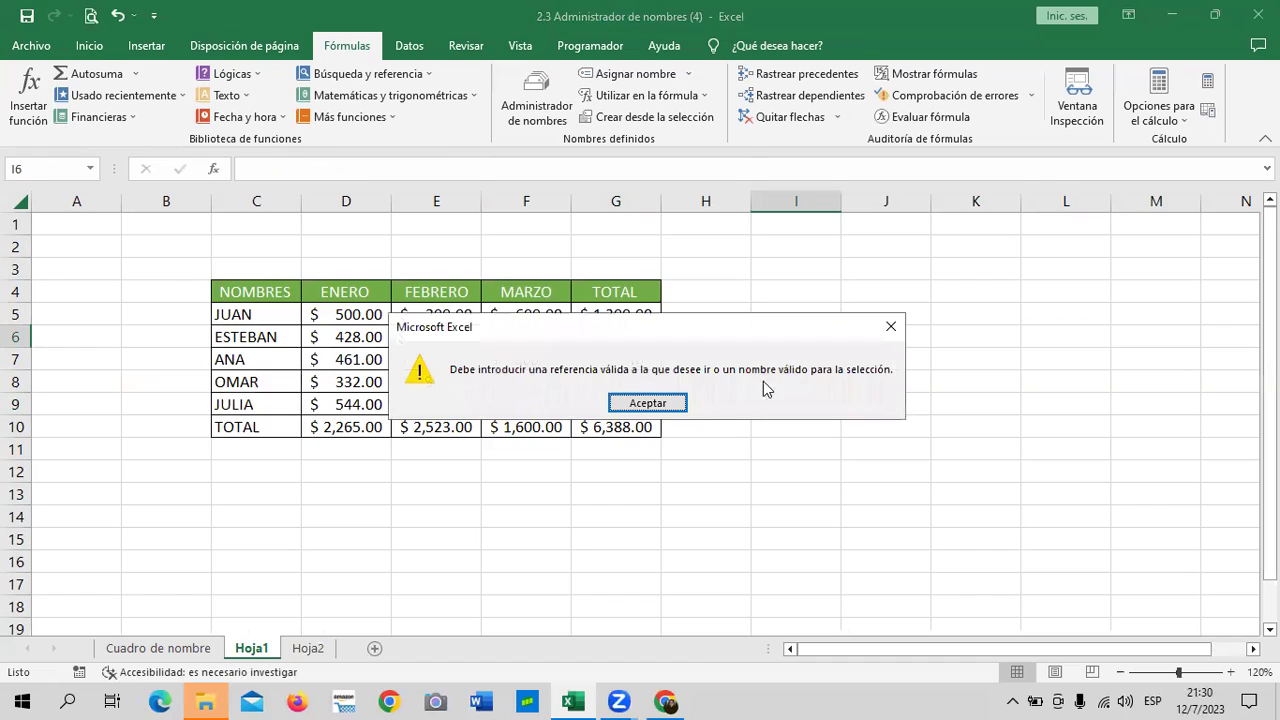
pyautogui.click(676, 404)
pyautogui.click(84, 171)
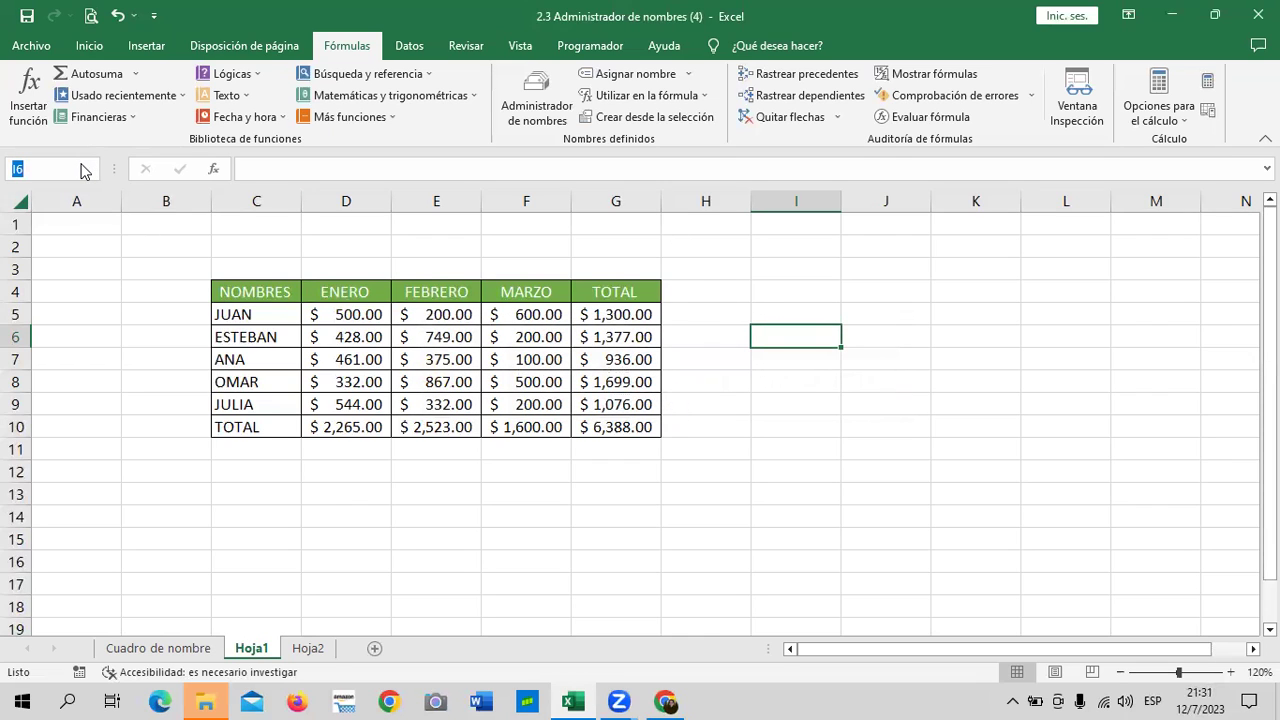
pyautogui.write('TOTAL')
pyautogui.write('_VENTAS')
pyautogui.press('Return')
pyautogui.click(90, 356)
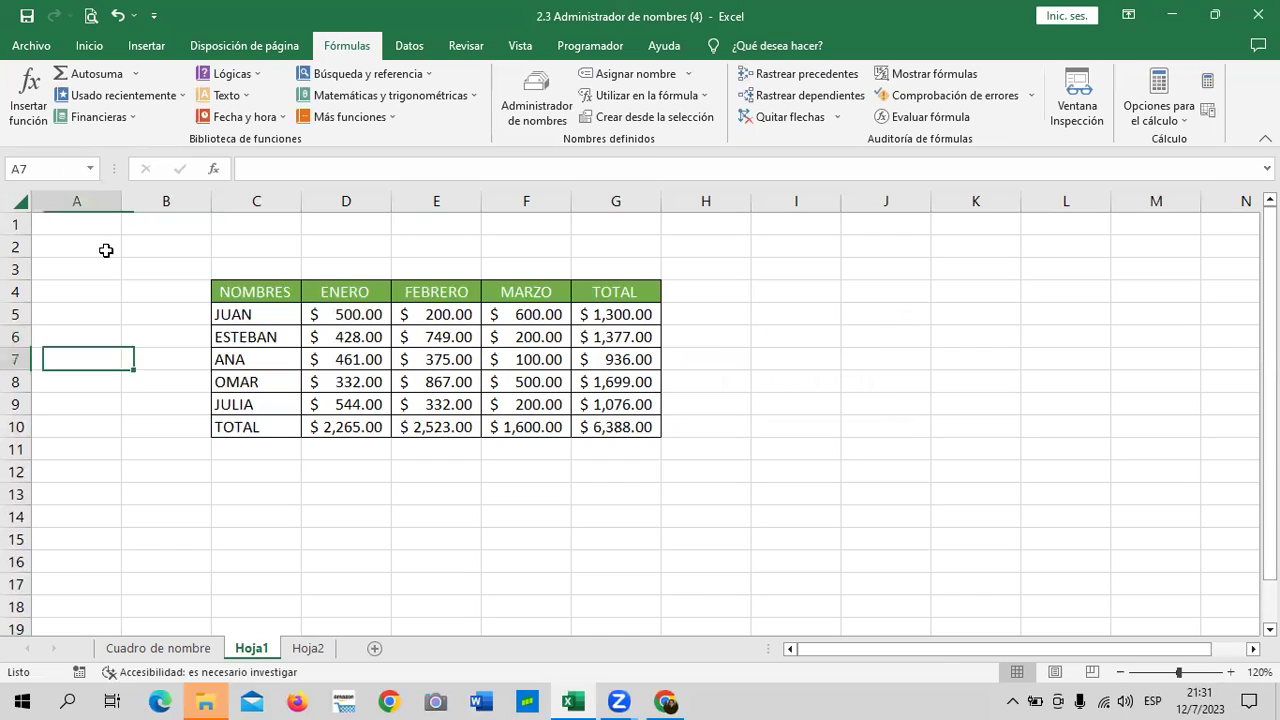
pyautogui.click(760, 318)
pyautogui.click(866, 320)
pyautogui.click(833, 333)
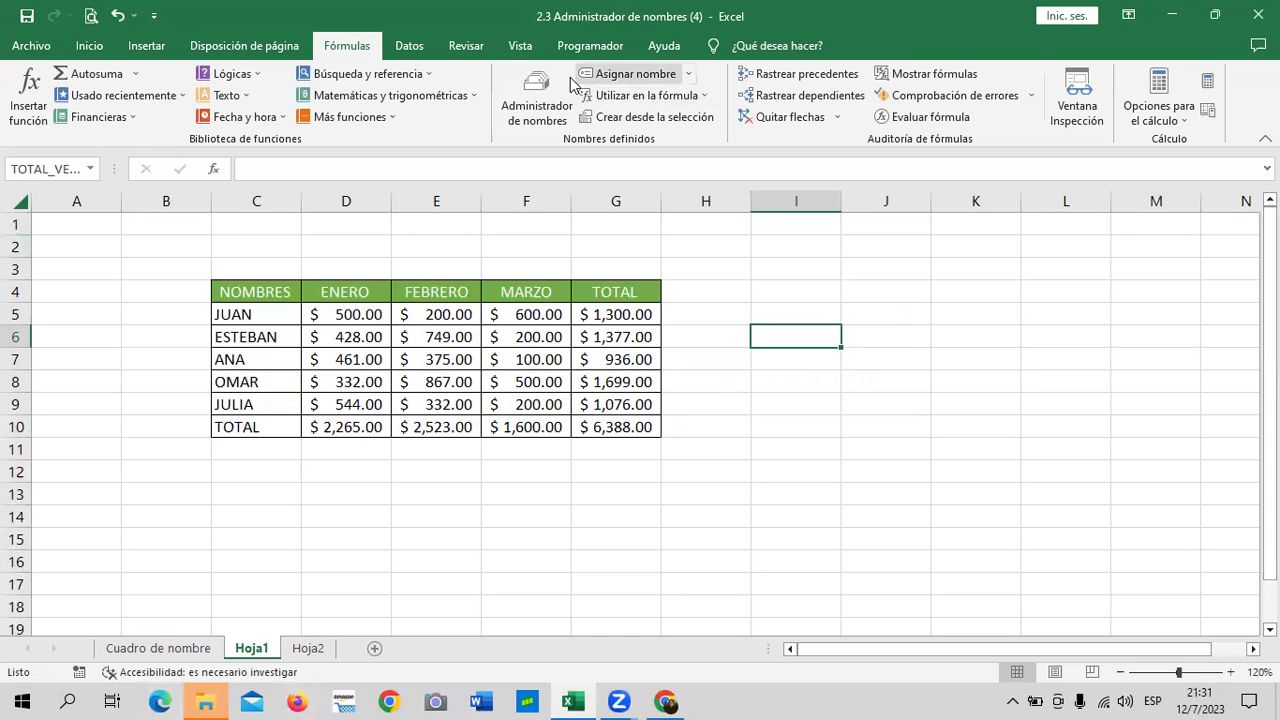
pyautogui.click(540, 104)
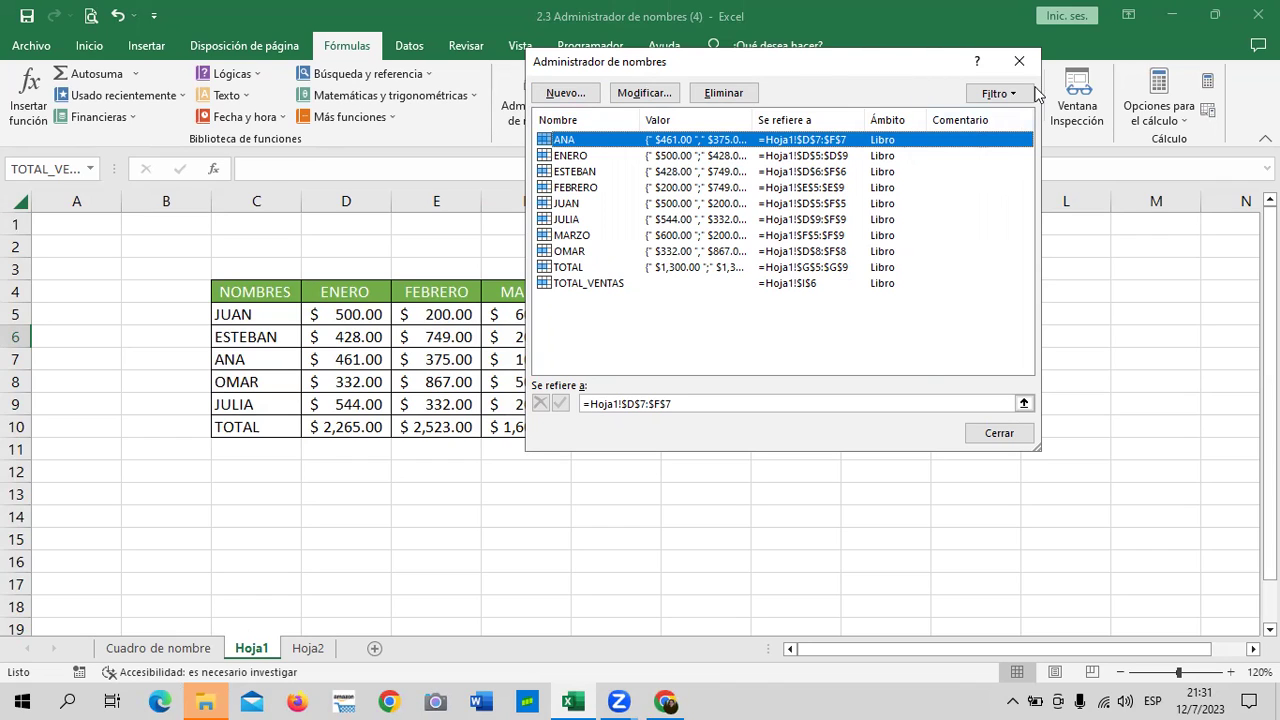
pyautogui.click(1019, 61)
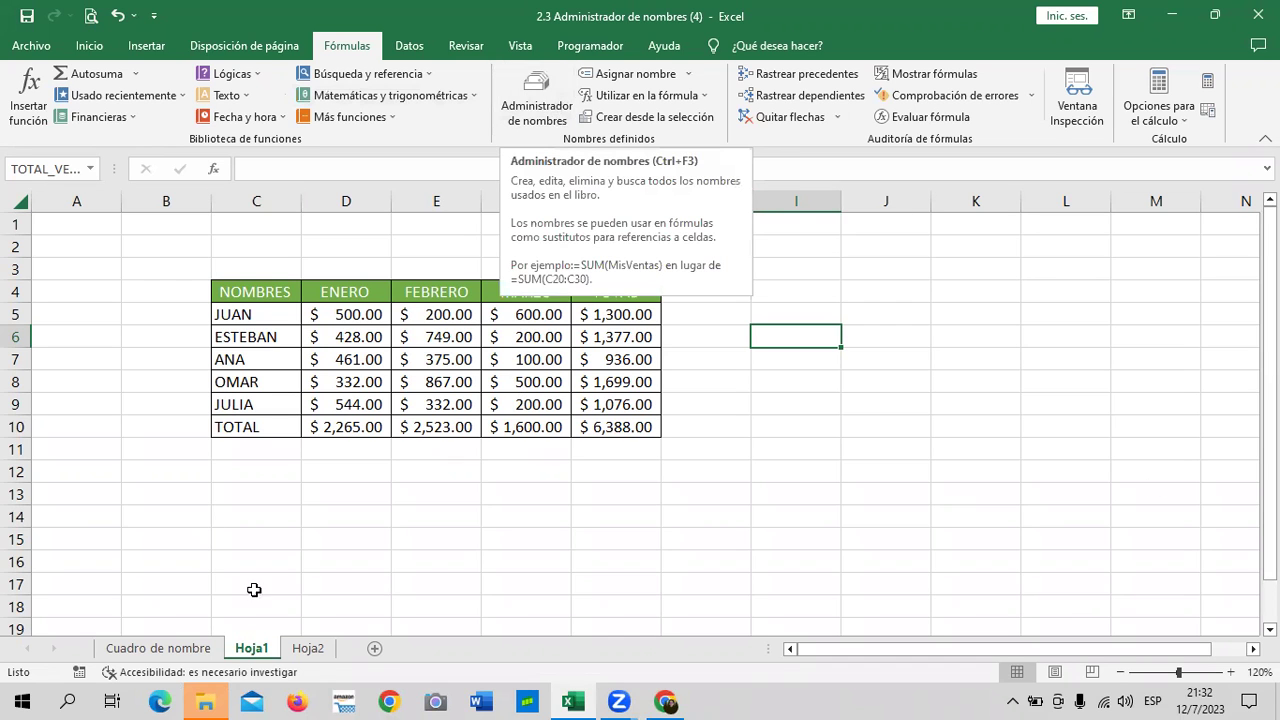
pyautogui.click(665, 702)
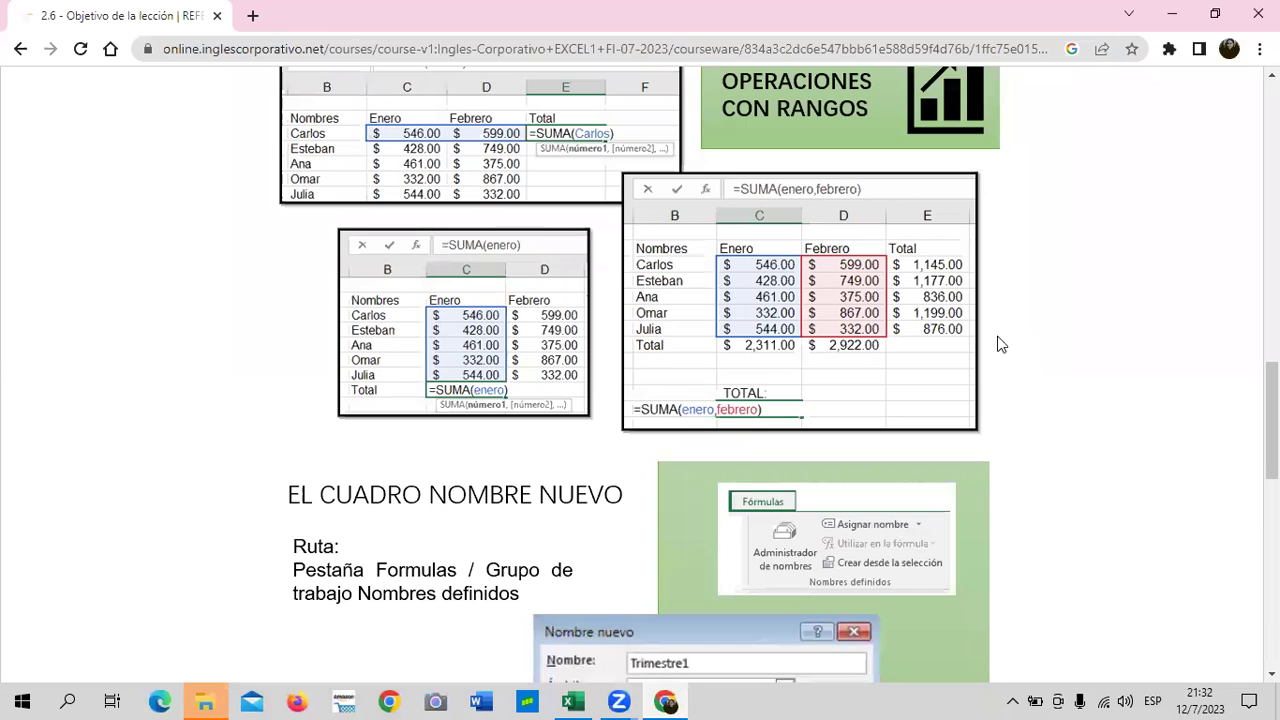
pyautogui.scroll(-2, 930, 343)
pyautogui.scroll(-1, 862, 340)
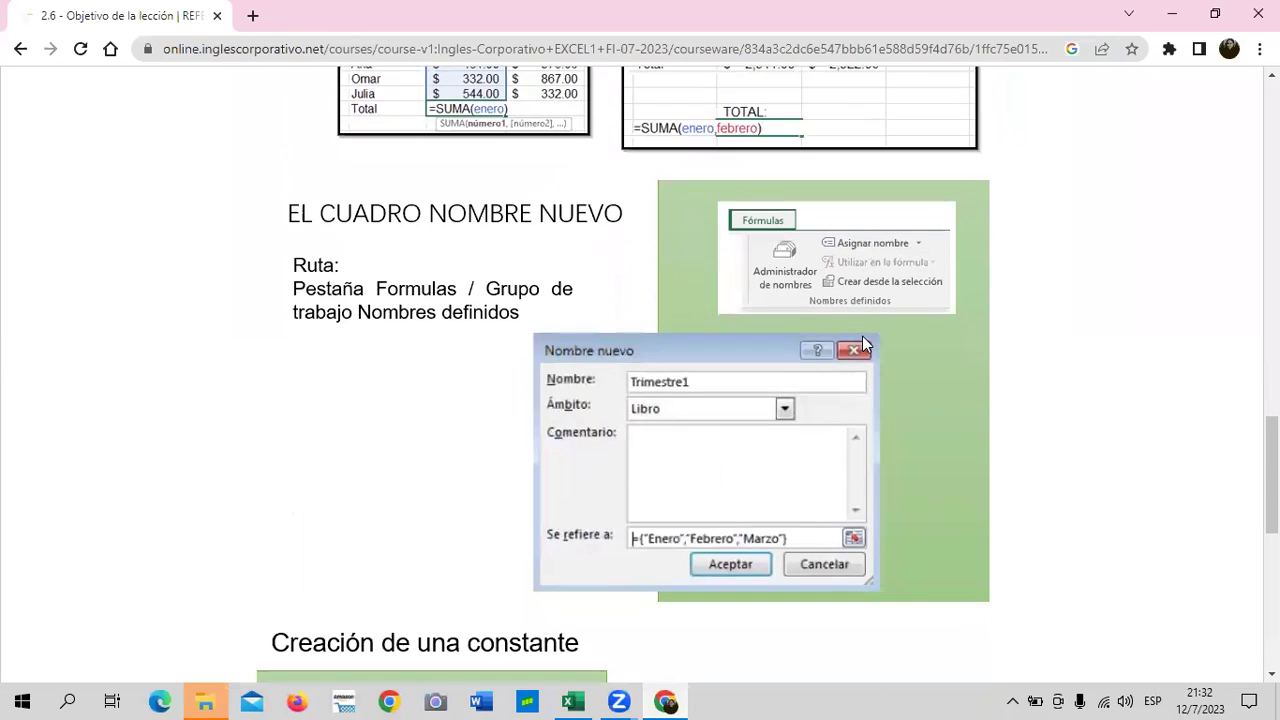
pyautogui.scroll(2, 862, 334)
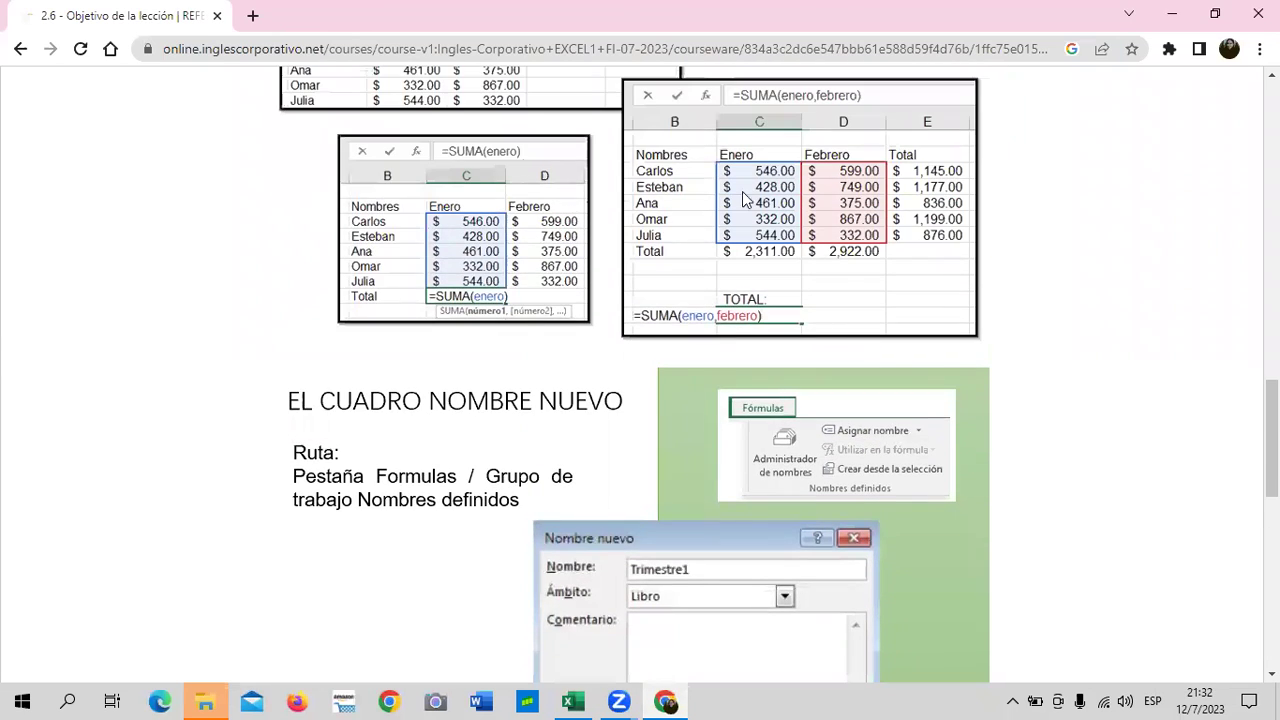
pyautogui.scroll(-1, 566, 382)
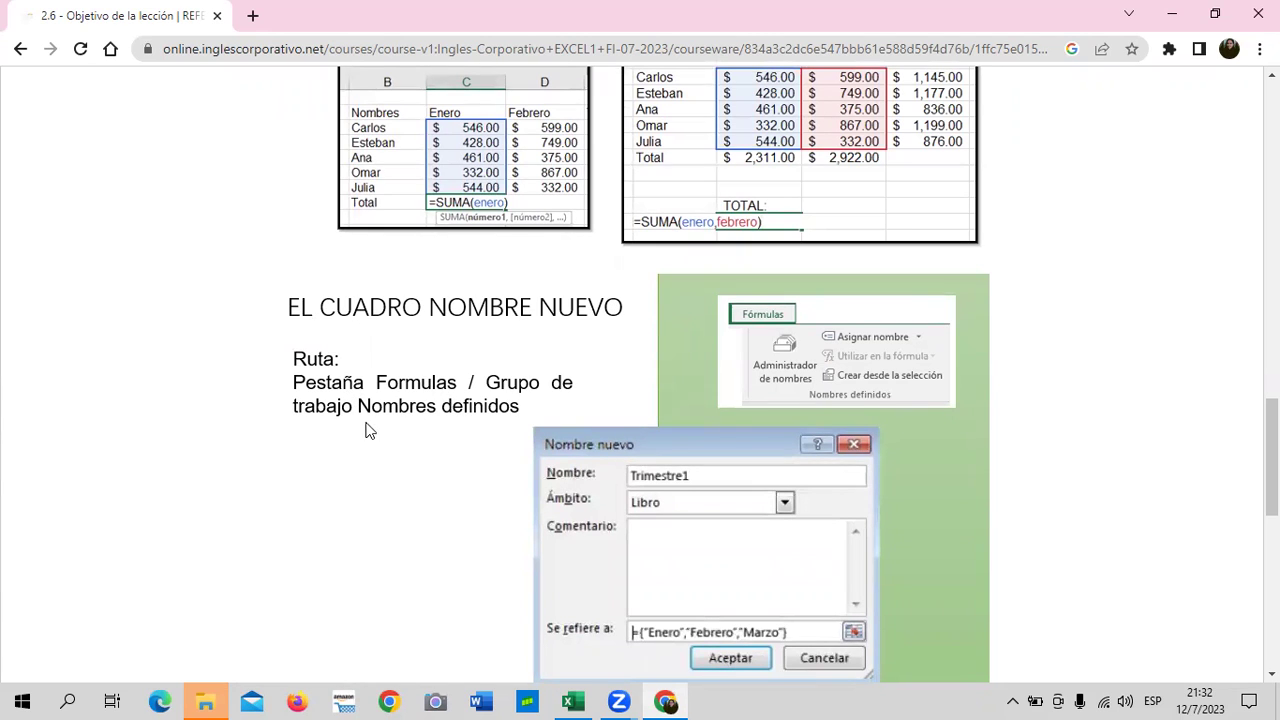
pyautogui.scroll(-2, 605, 398)
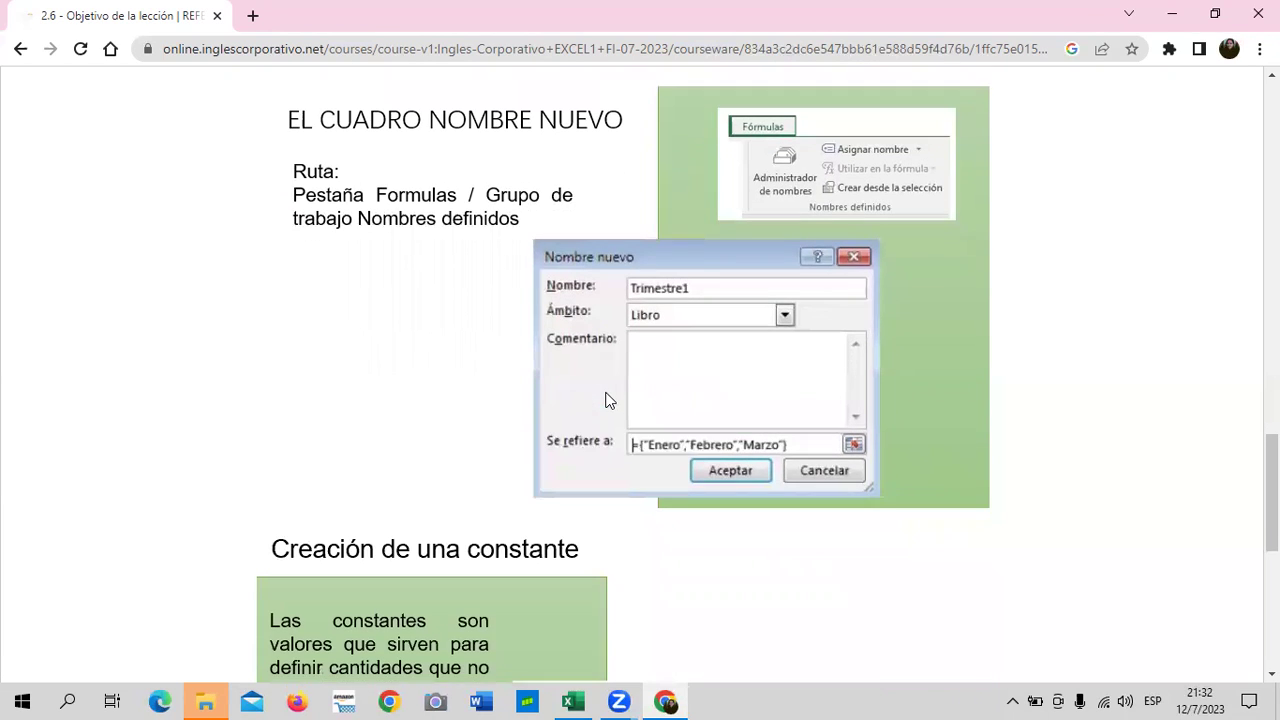
pyautogui.scroll(-1, 605, 398)
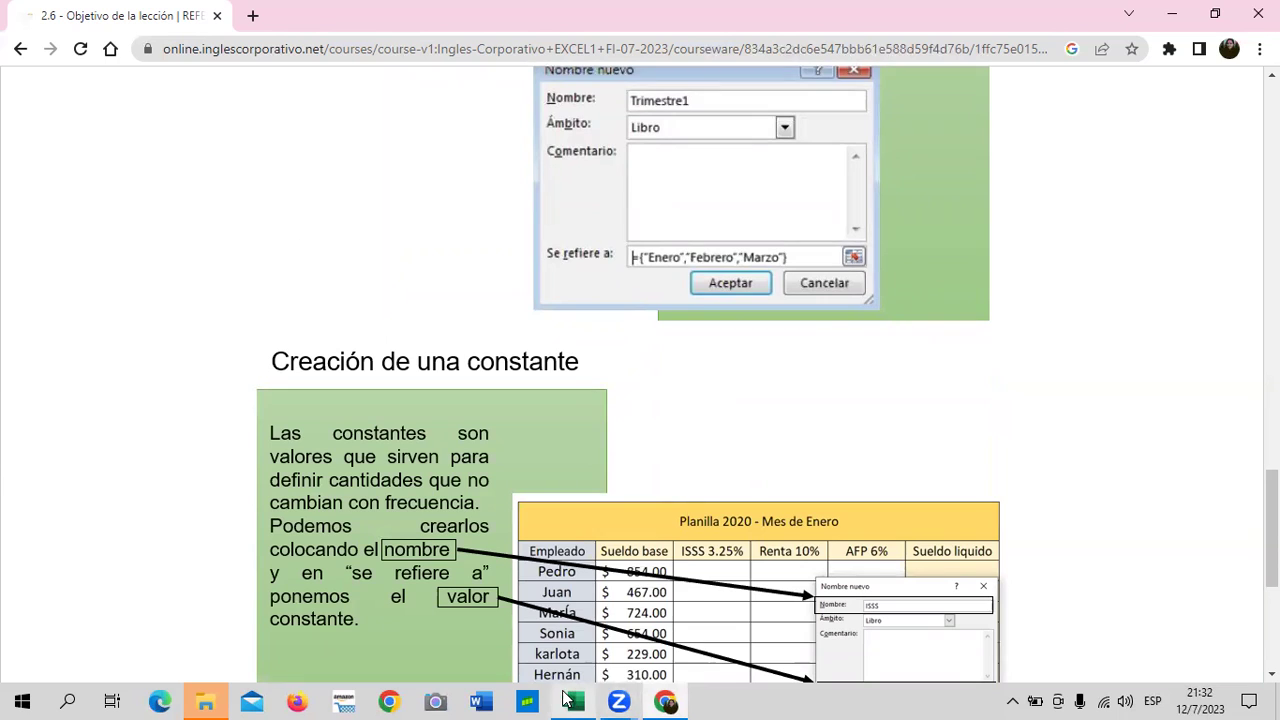
pyautogui.moveTo(570, 699)
pyautogui.click(592, 614)
# Enter =SUMA(ENERO;FEBRERO;MARZO) in E13 using the named ranges
pyautogui.click(780, 472)
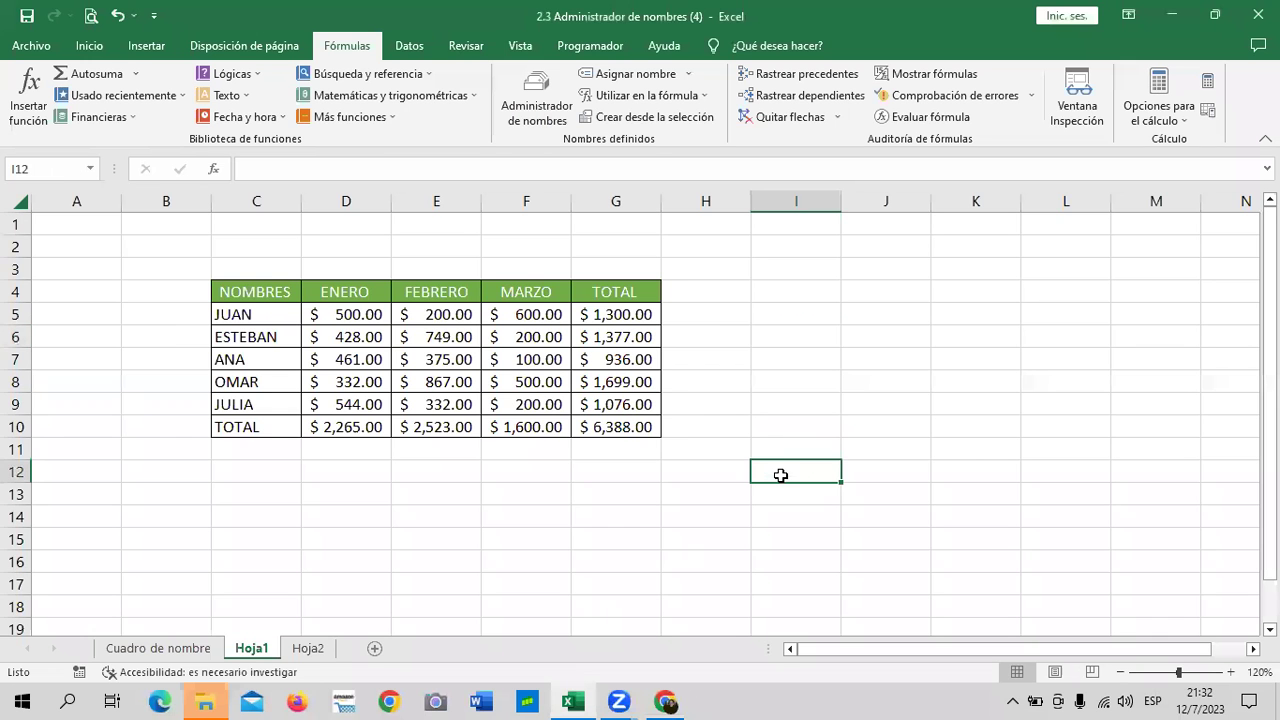
pyautogui.click(415, 518)
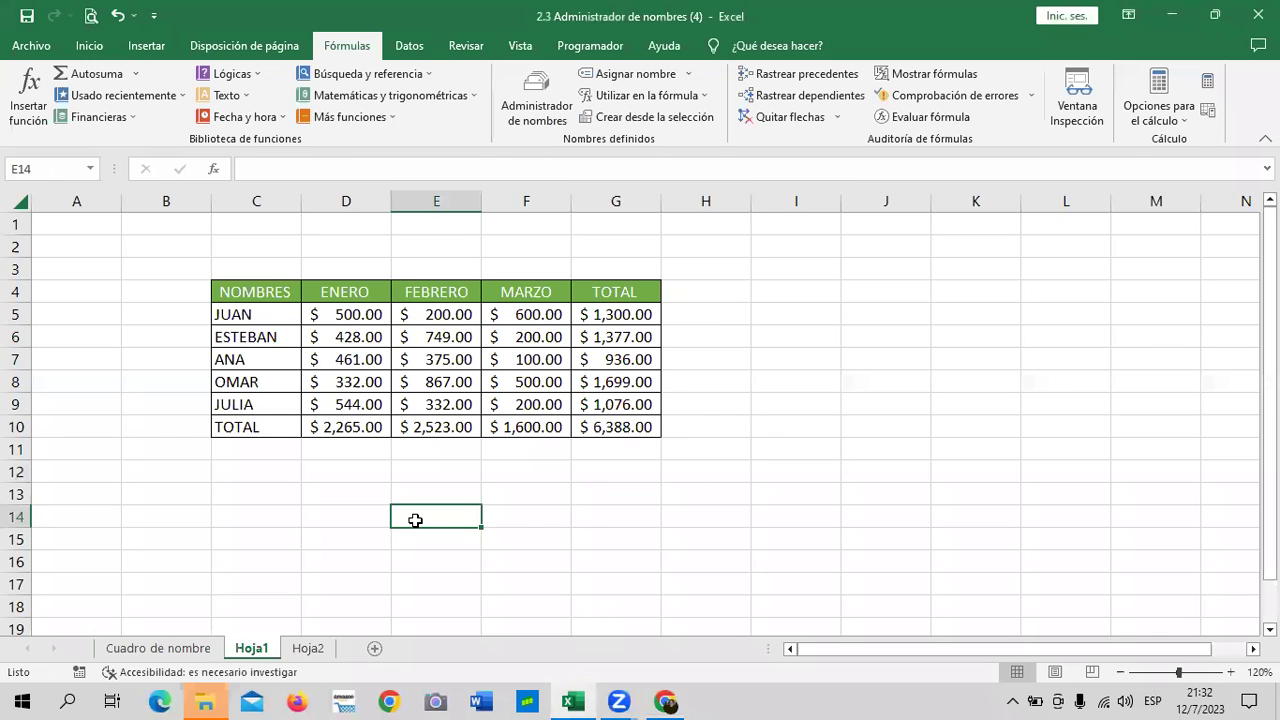
pyautogui.click(644, 428)
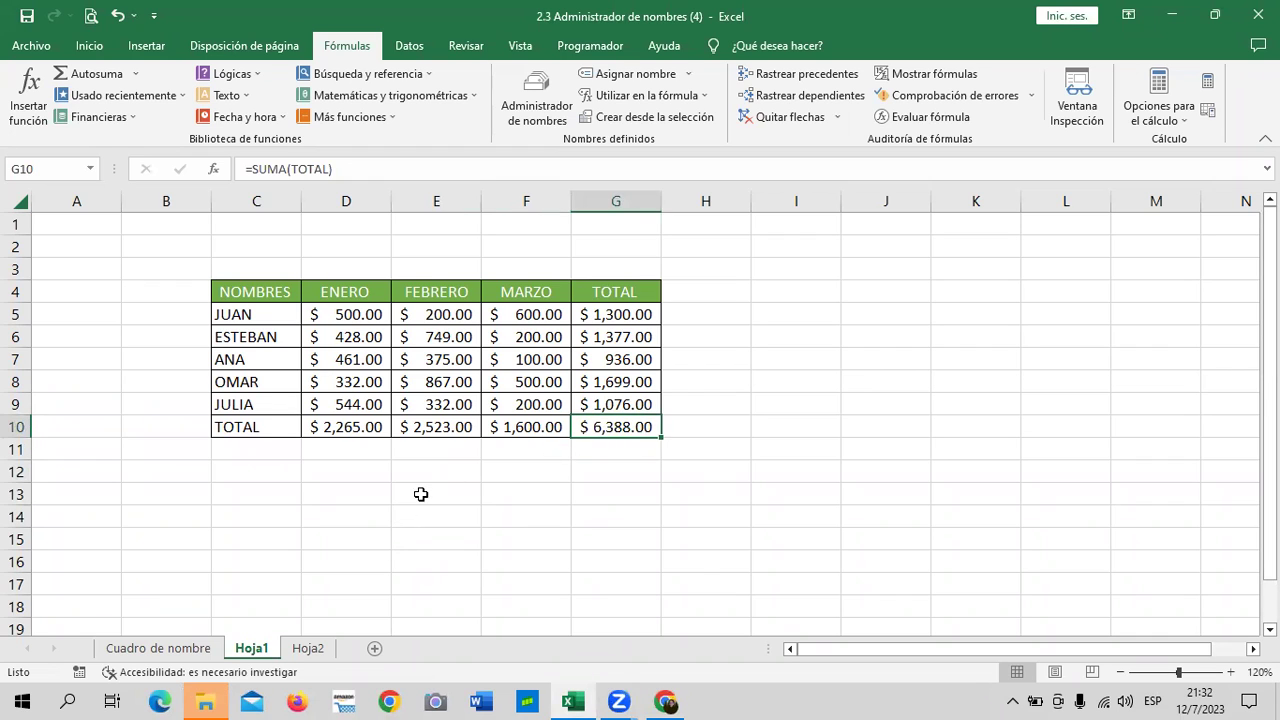
pyautogui.click(421, 494)
pyautogui.write('=SUMA(ENE')
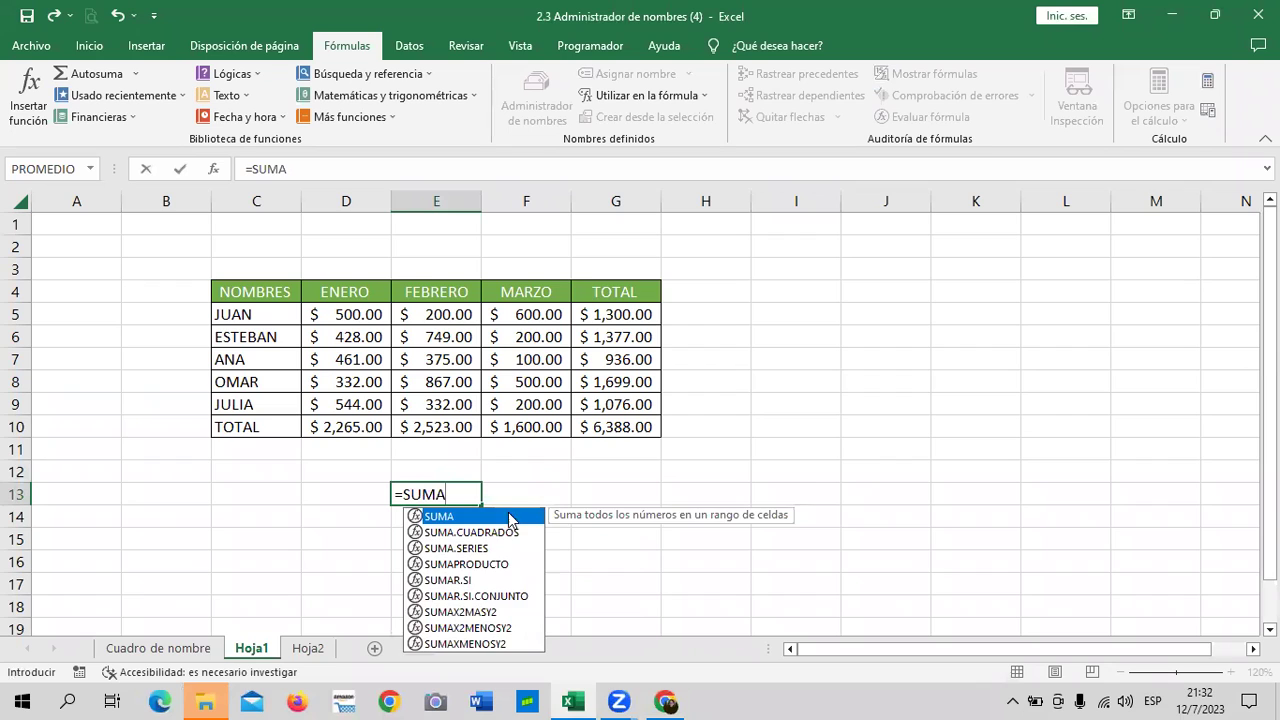
pyautogui.doubleClick(511, 515)
pyautogui.write('ENE')
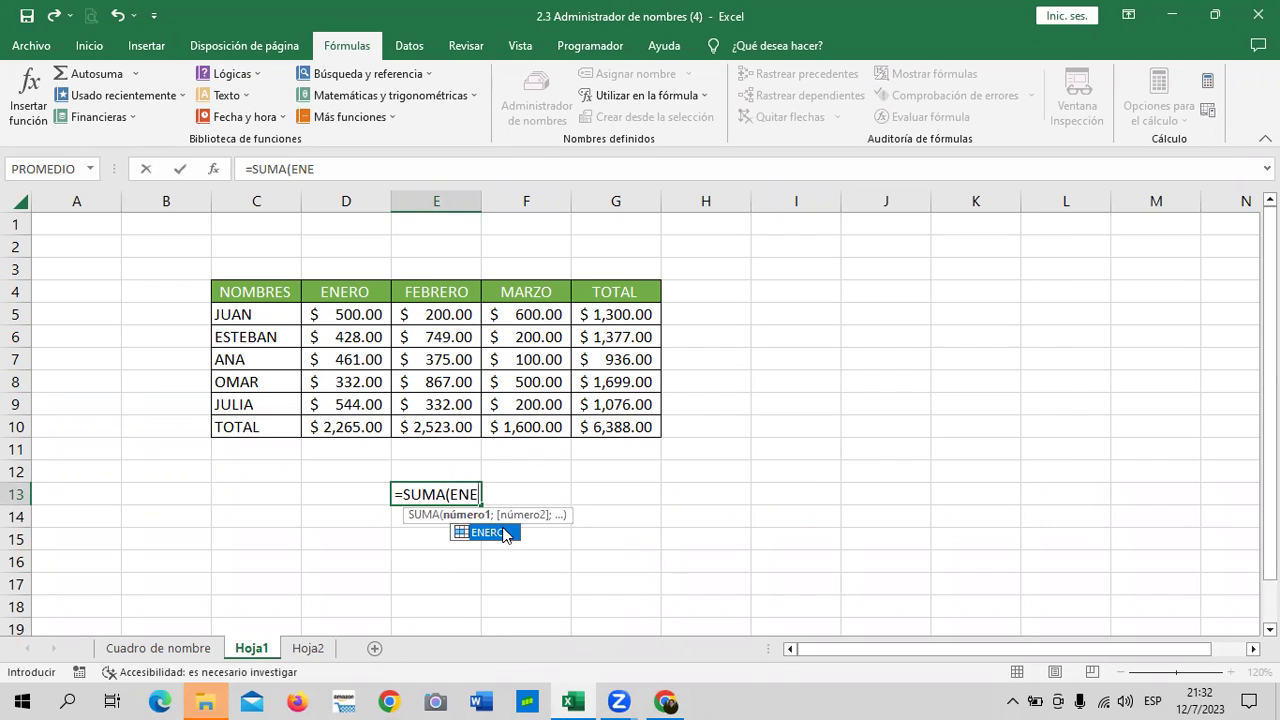
pyautogui.doubleClick(500, 531)
pyautogui.write(';')
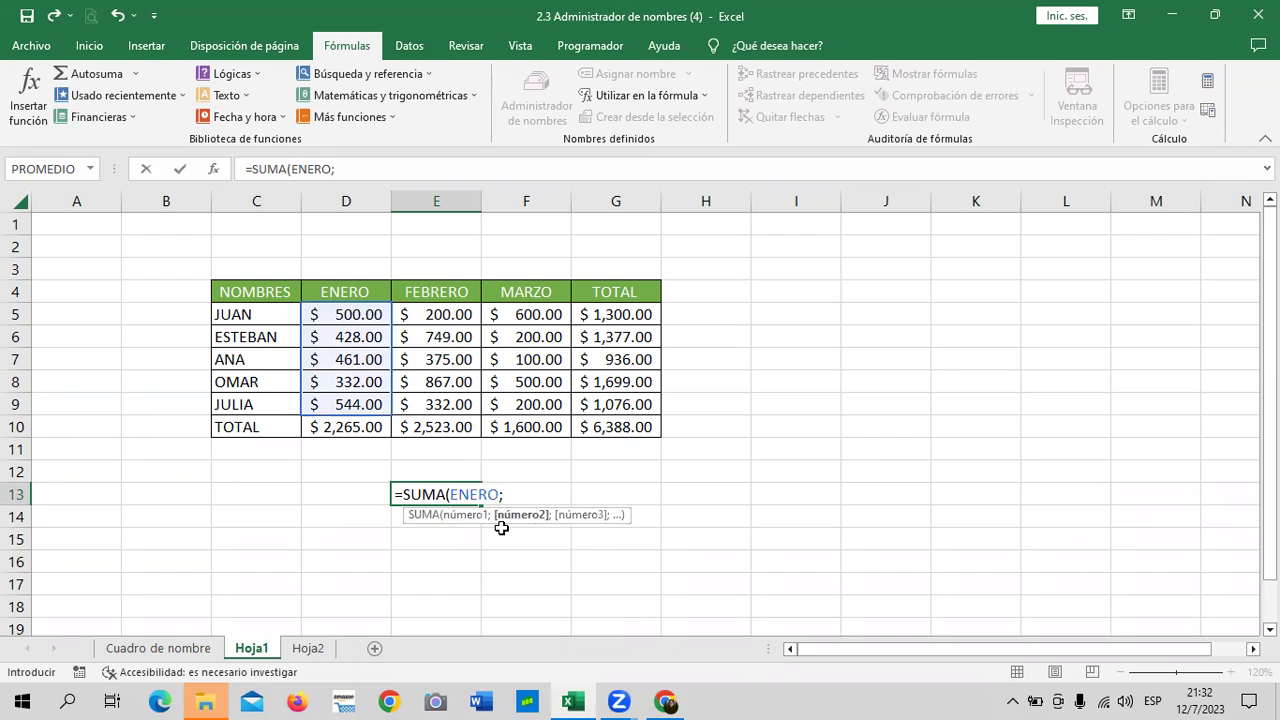
pyautogui.write('FE')
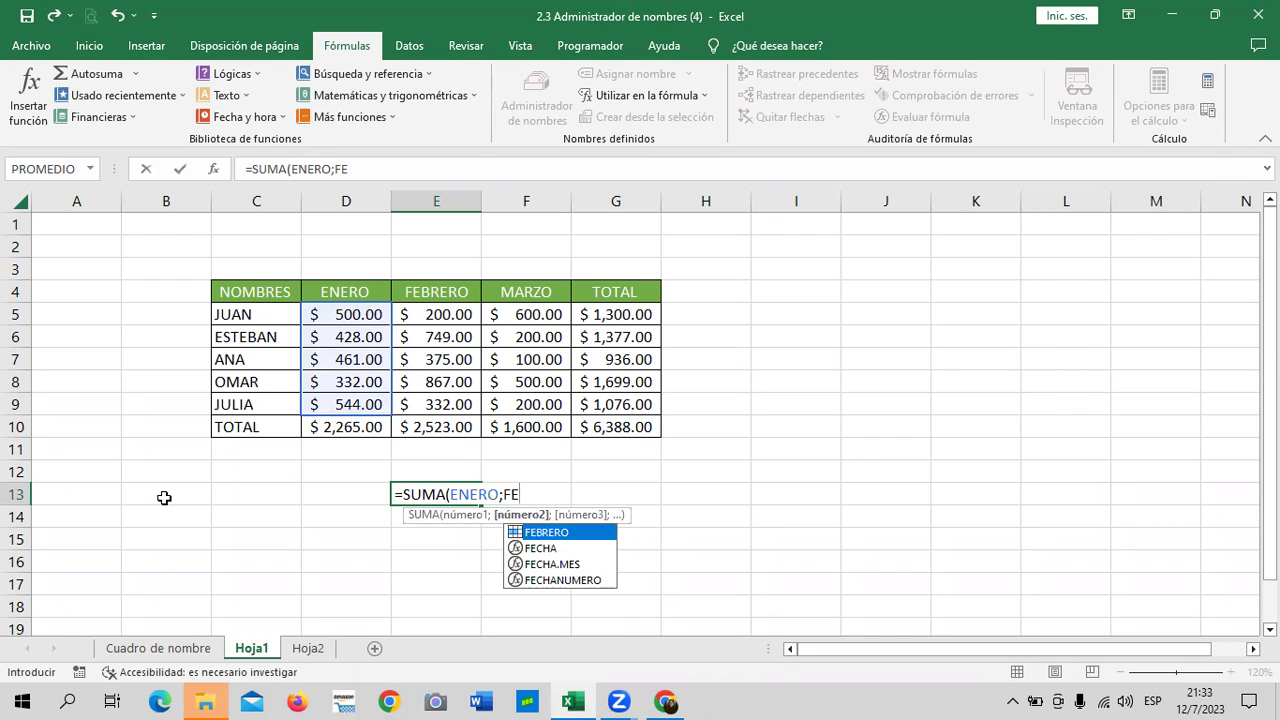
pyautogui.doubleClick(600, 532)
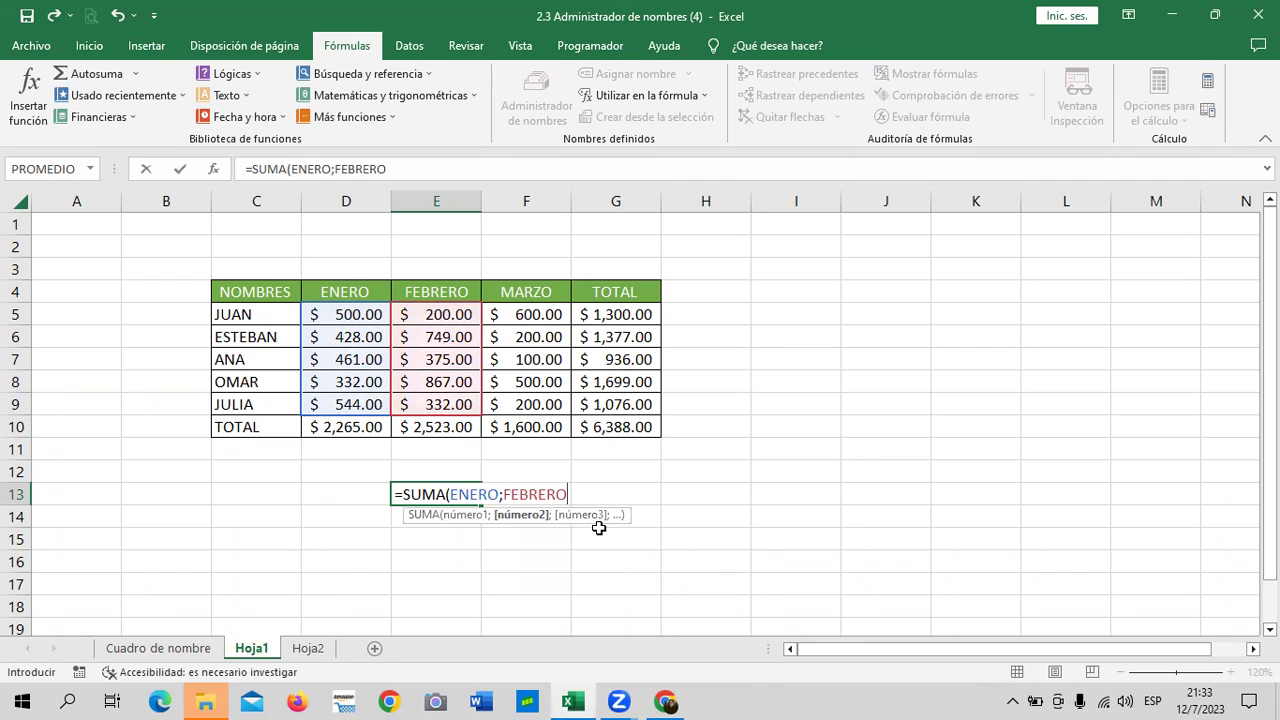
pyautogui.write(';MAR')
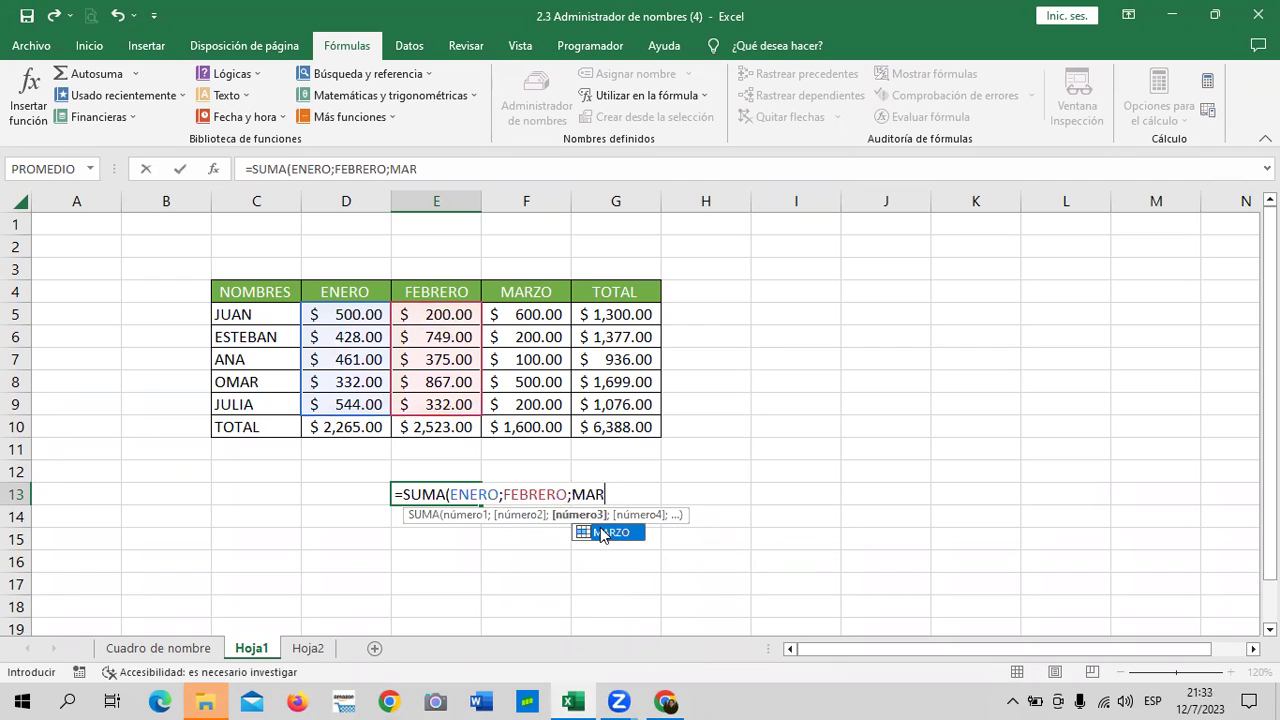
pyautogui.doubleClick(609, 531)
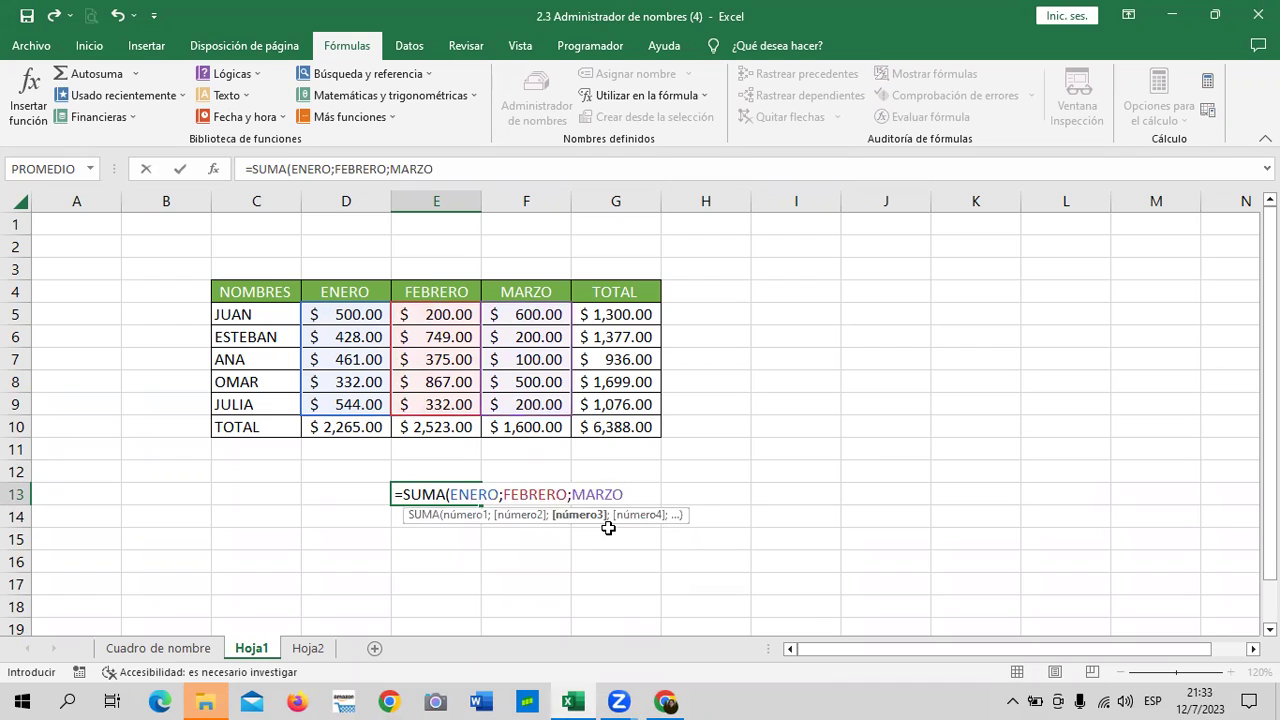
pyautogui.write(')')
pyautogui.press('Return')
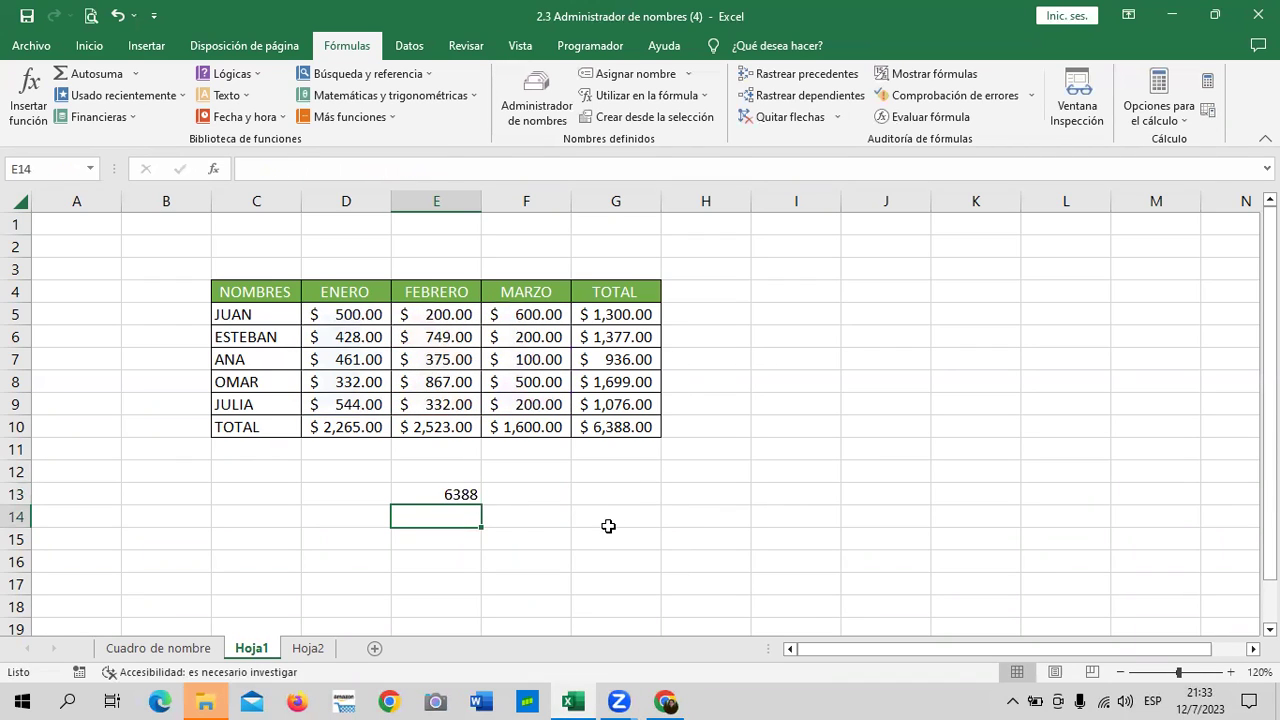
# Compare E13's formula ranges with the ENERO, FEBRERO and MARZO totals in D10:F10
pyautogui.click(440, 494)
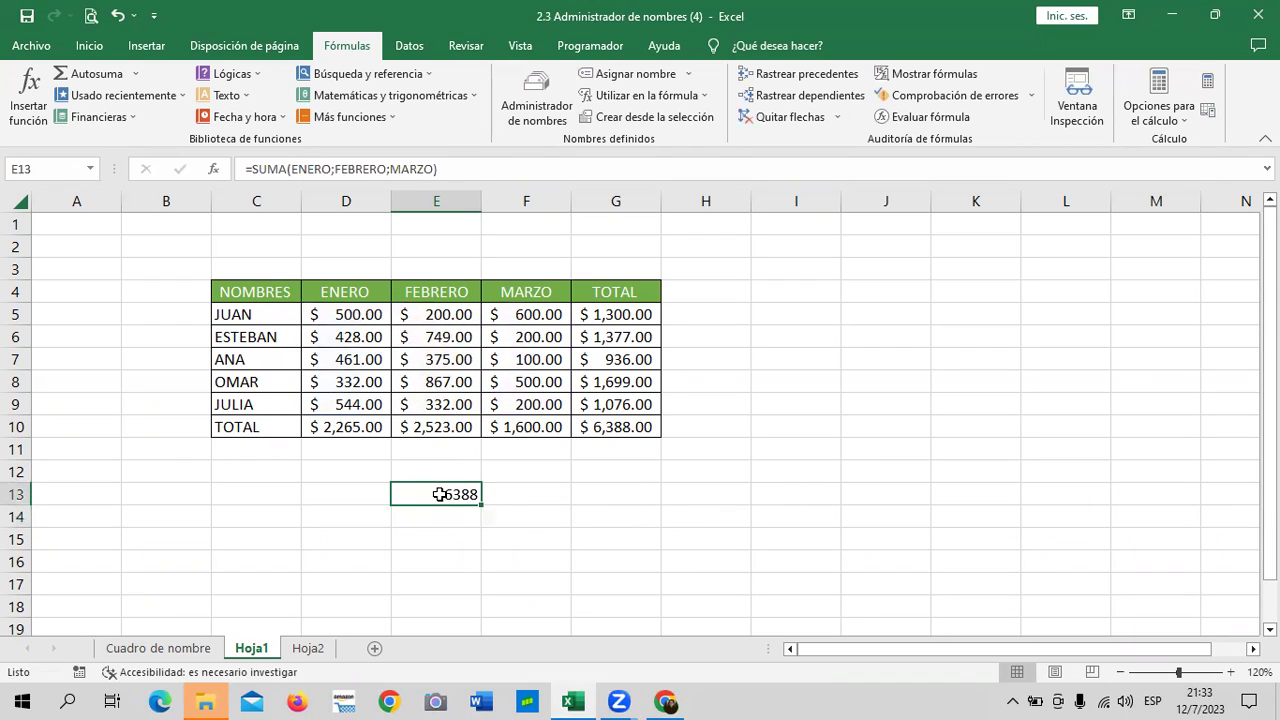
pyautogui.click(490, 169)
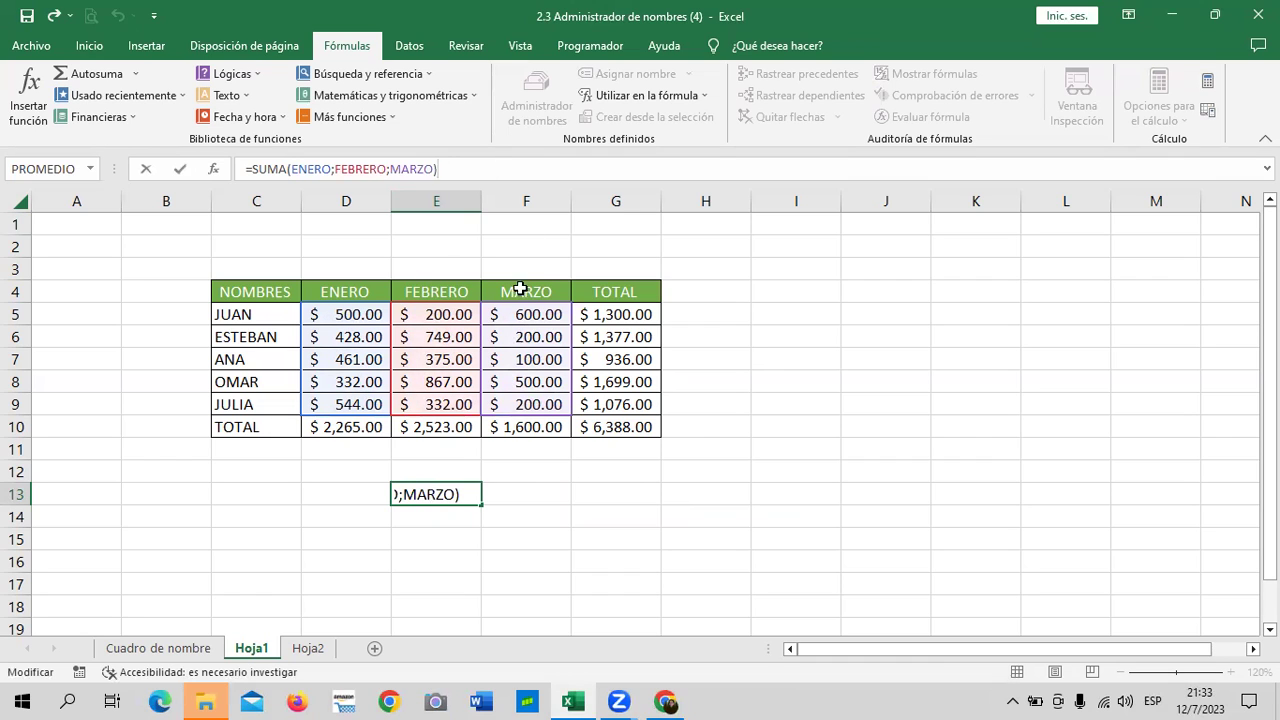
pyautogui.click(335, 424)
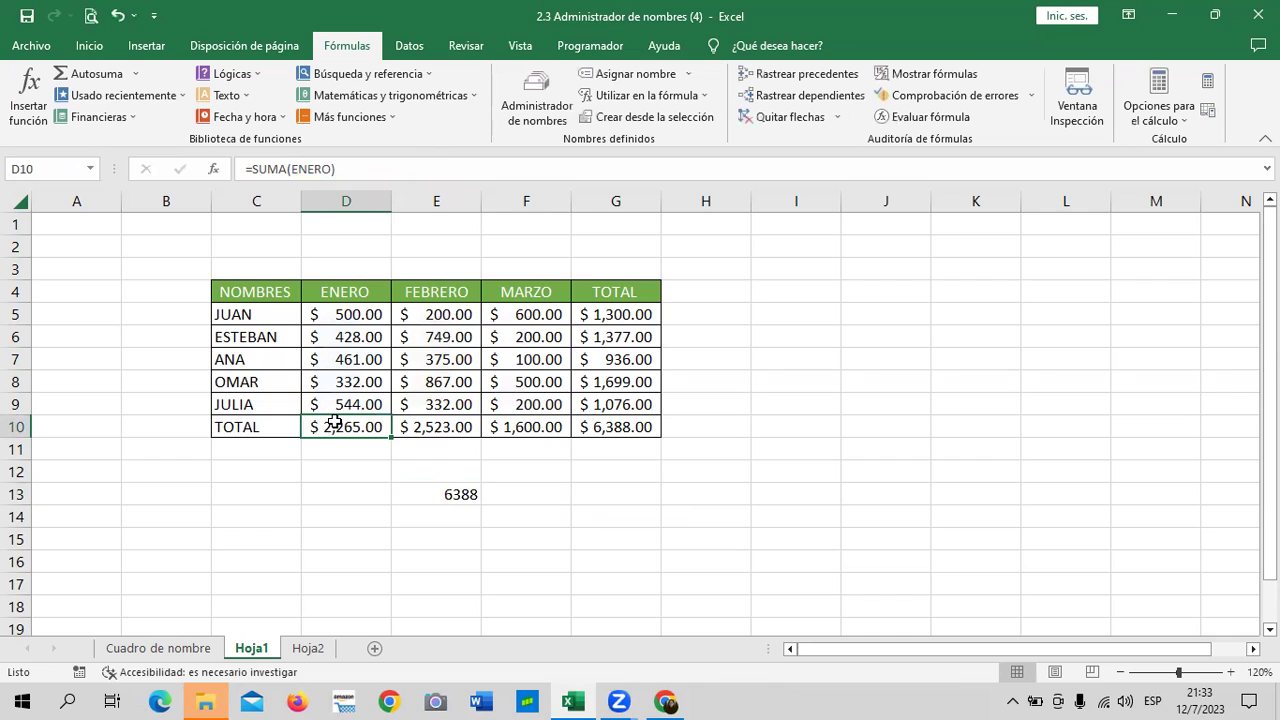
pyautogui.click(446, 428)
pyautogui.click(521, 424)
pyautogui.click(440, 492)
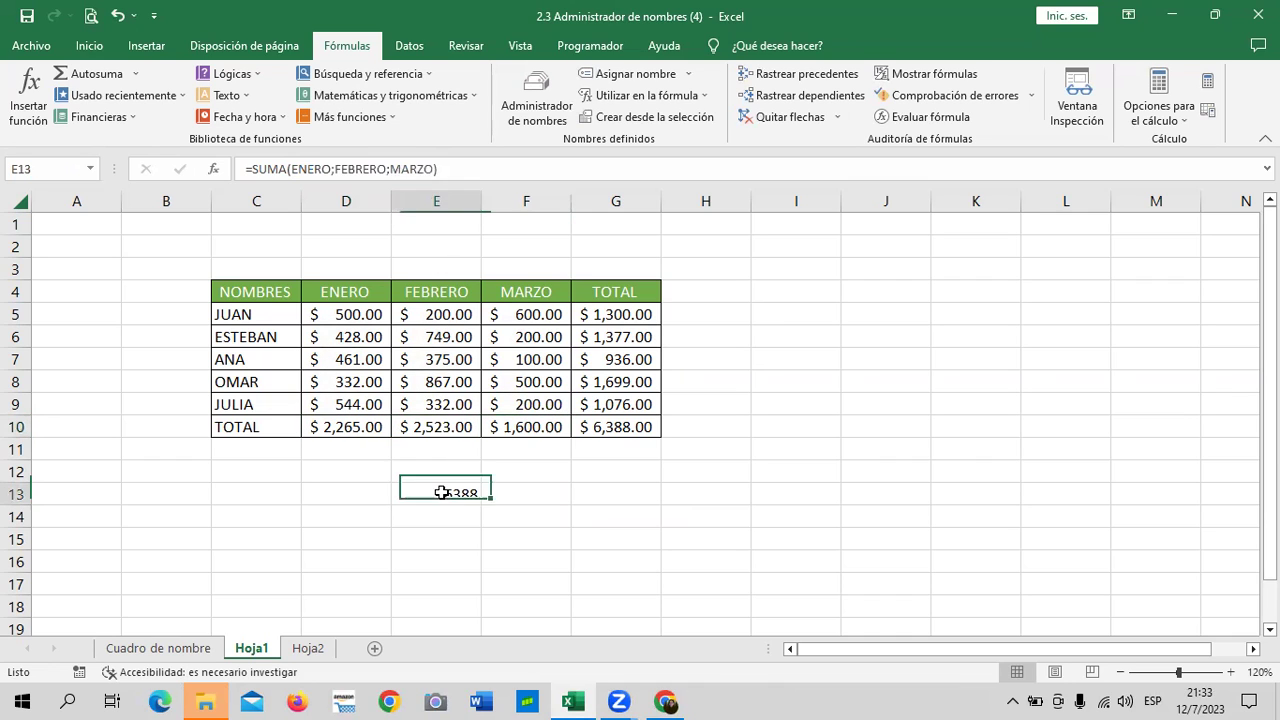
pyautogui.click(517, 168)
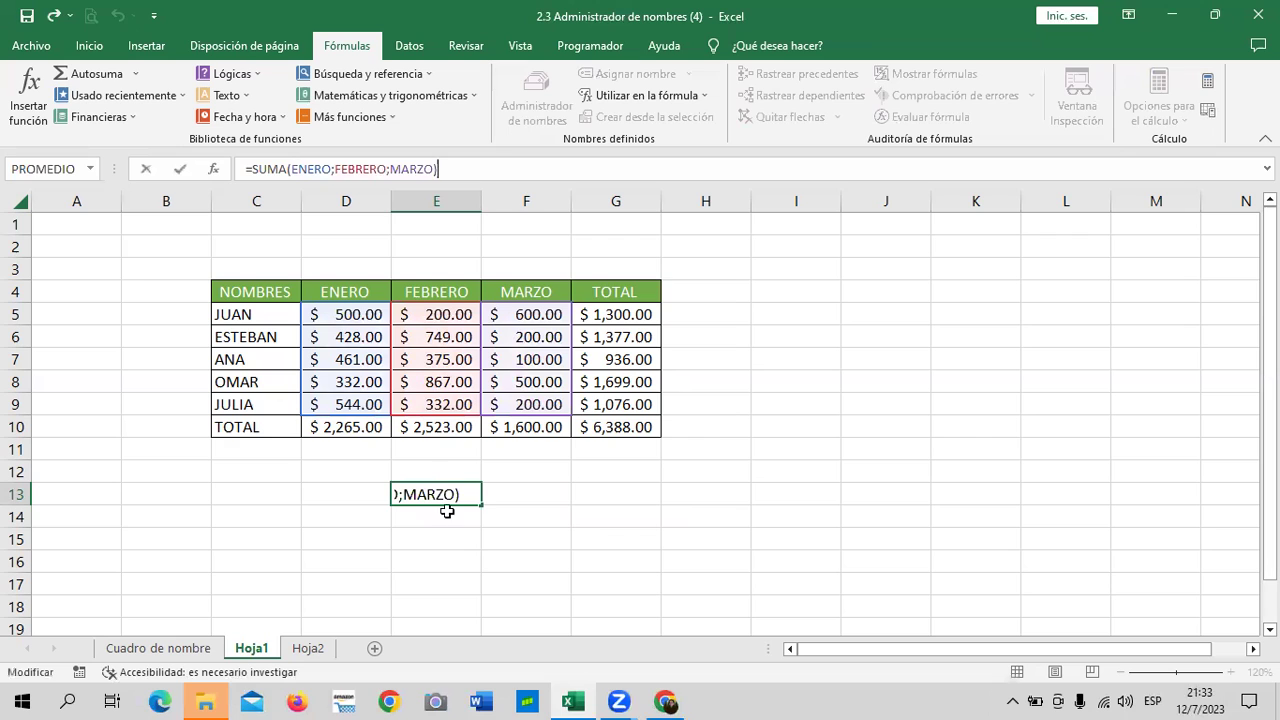
pyautogui.click(564, 506)
# Format E13 as Contabilidad, showing $ 6,388.00 like the G10 grand total
pyautogui.click(465, 494)
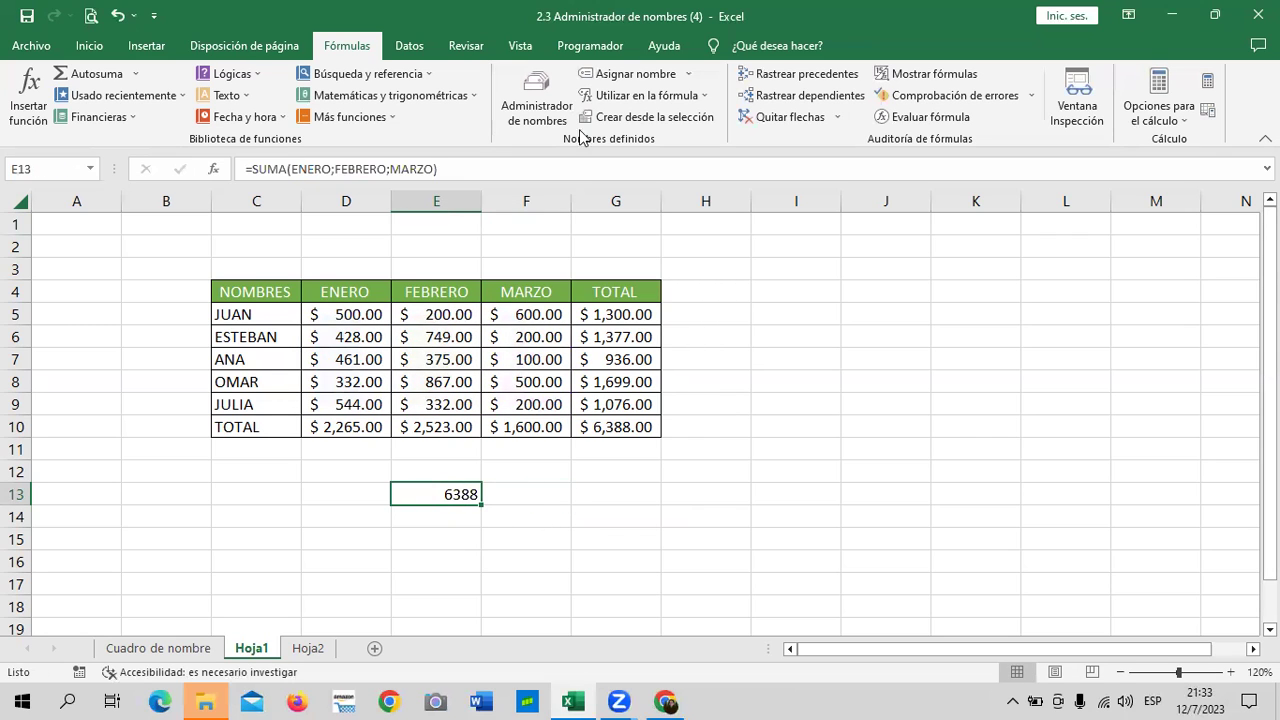
pyautogui.click(89, 45)
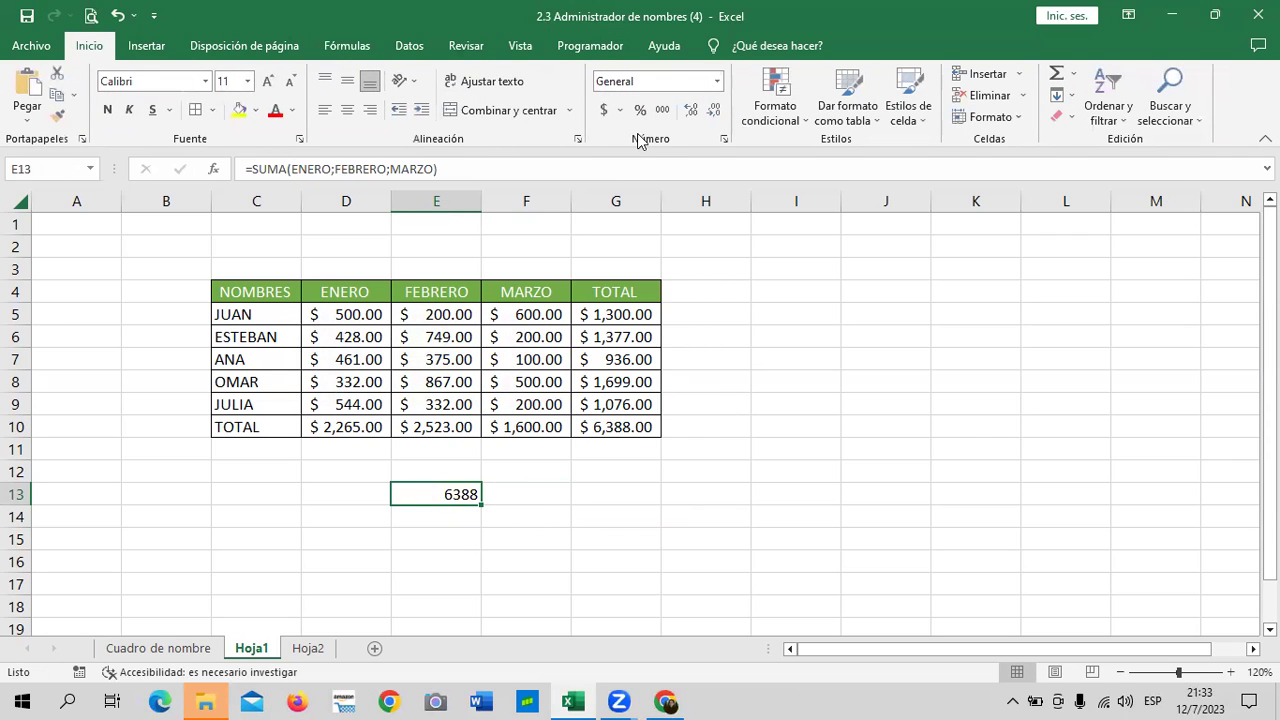
pyautogui.click(603, 110)
pyautogui.click(588, 492)
pyautogui.click(586, 424)
pyautogui.click(443, 490)
pyautogui.click(607, 428)
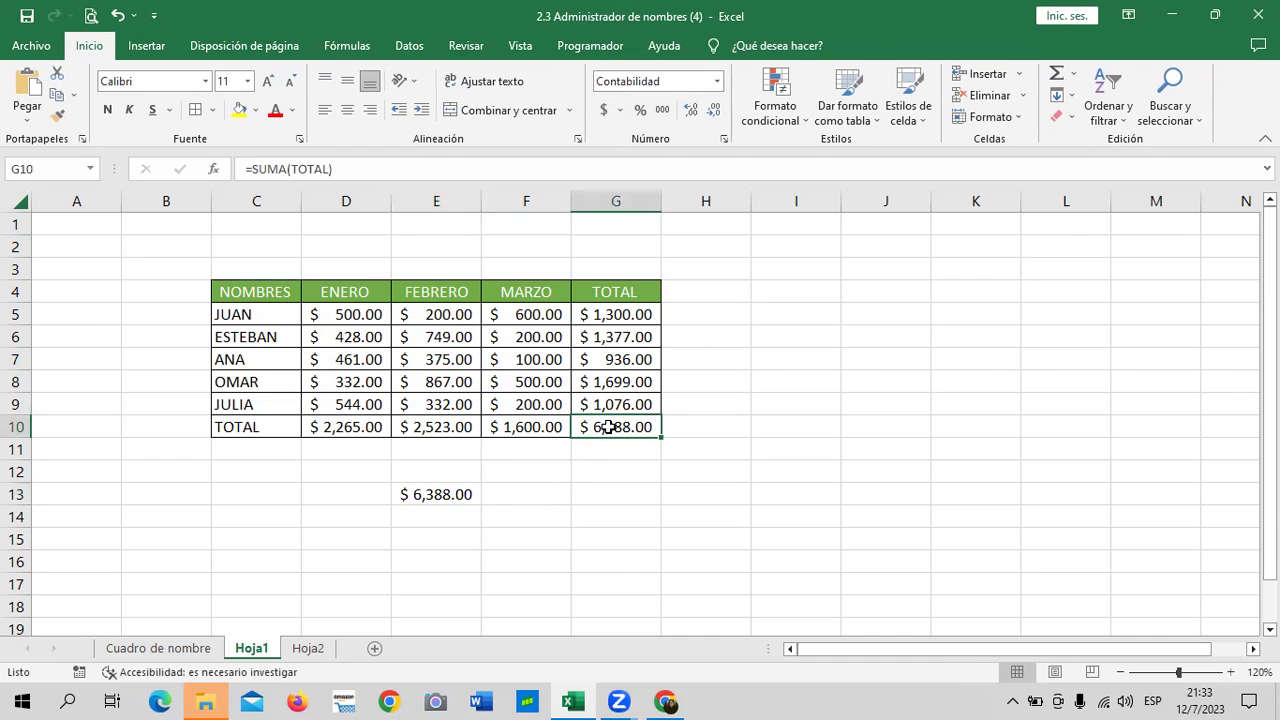
# Scroll the course page to the 'Creación de una constante' slide with the ISSS example
pyautogui.click(665, 700)
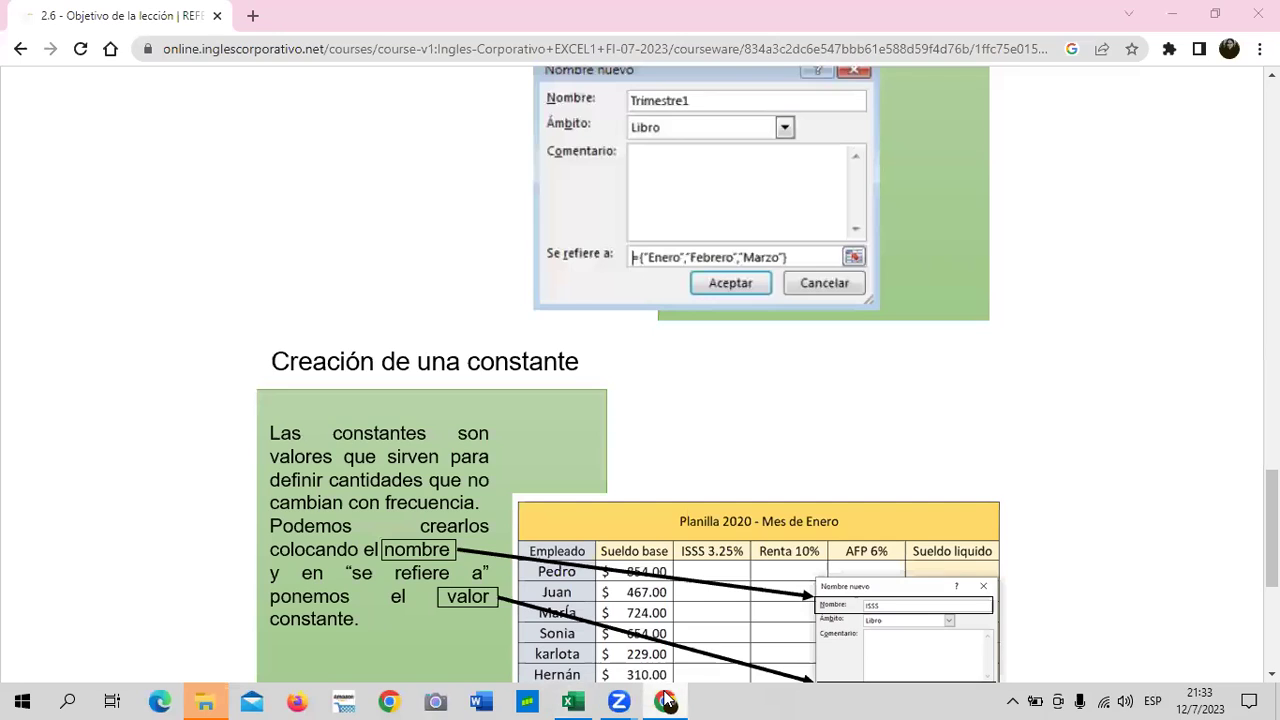
pyautogui.scroll(2, 643, 374)
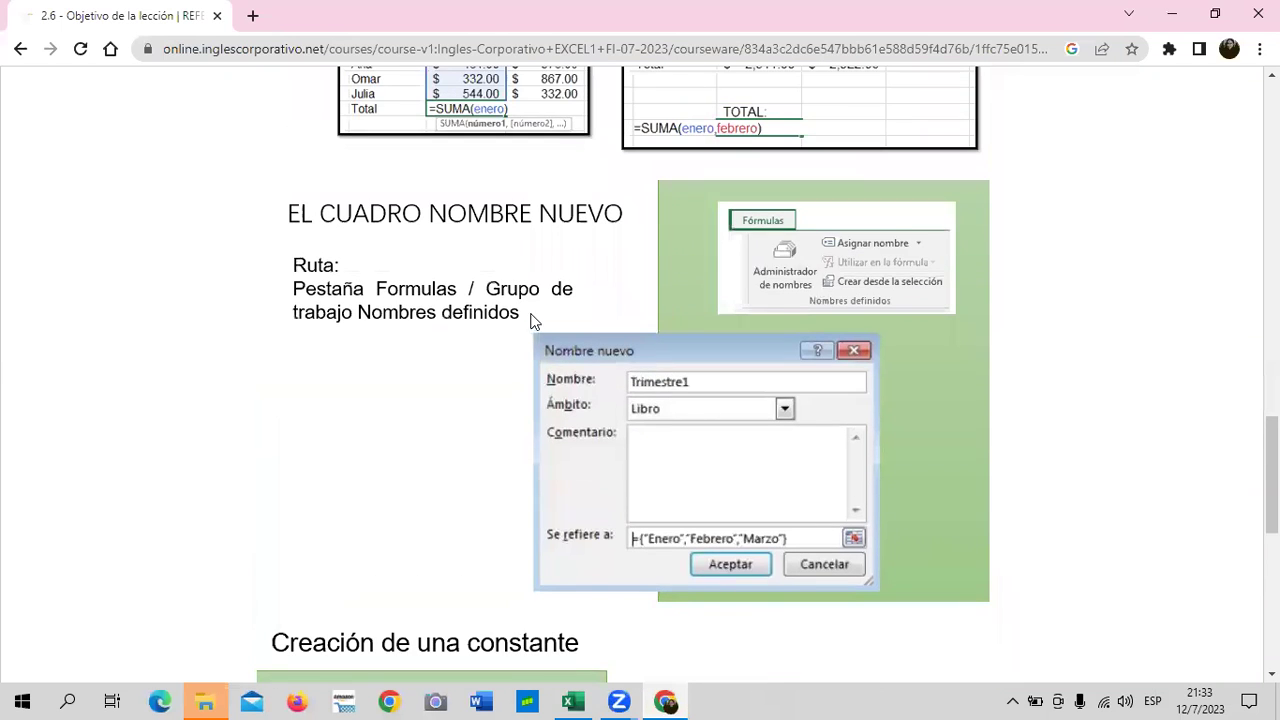
pyautogui.scroll(-1, 731, 475)
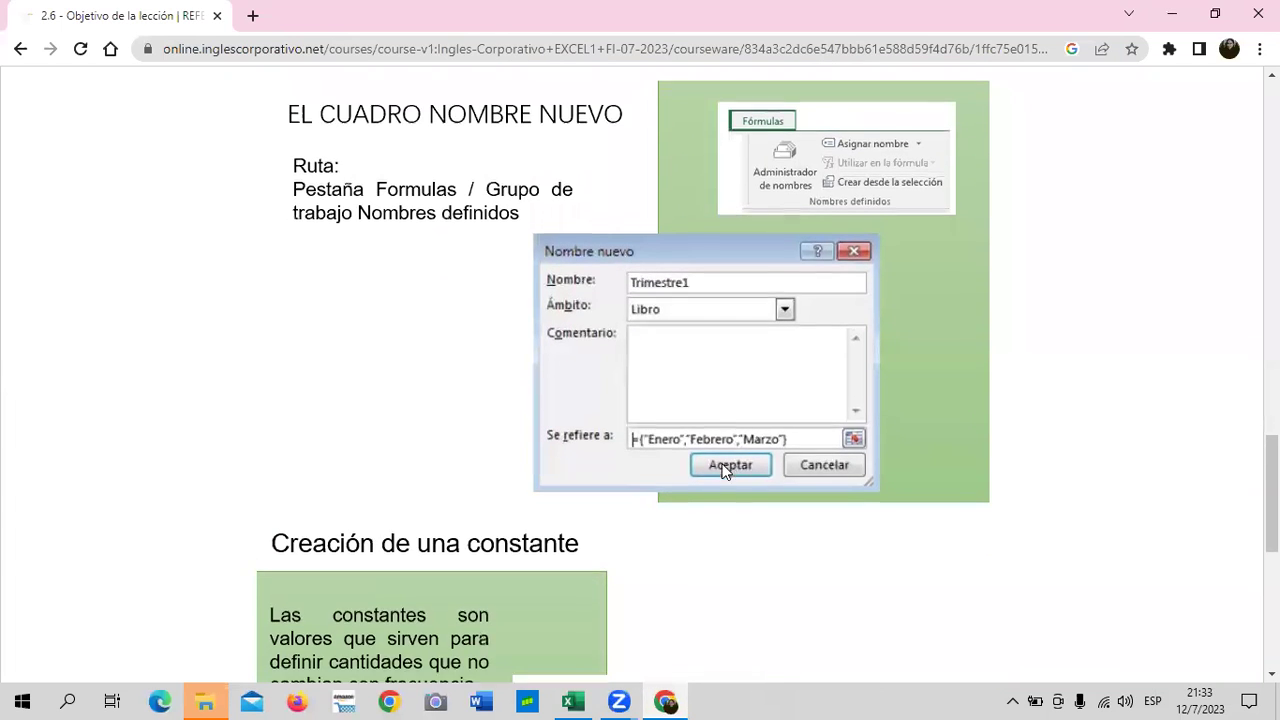
pyautogui.scroll(-2, 725, 468)
pyautogui.scroll(-1, 725, 468)
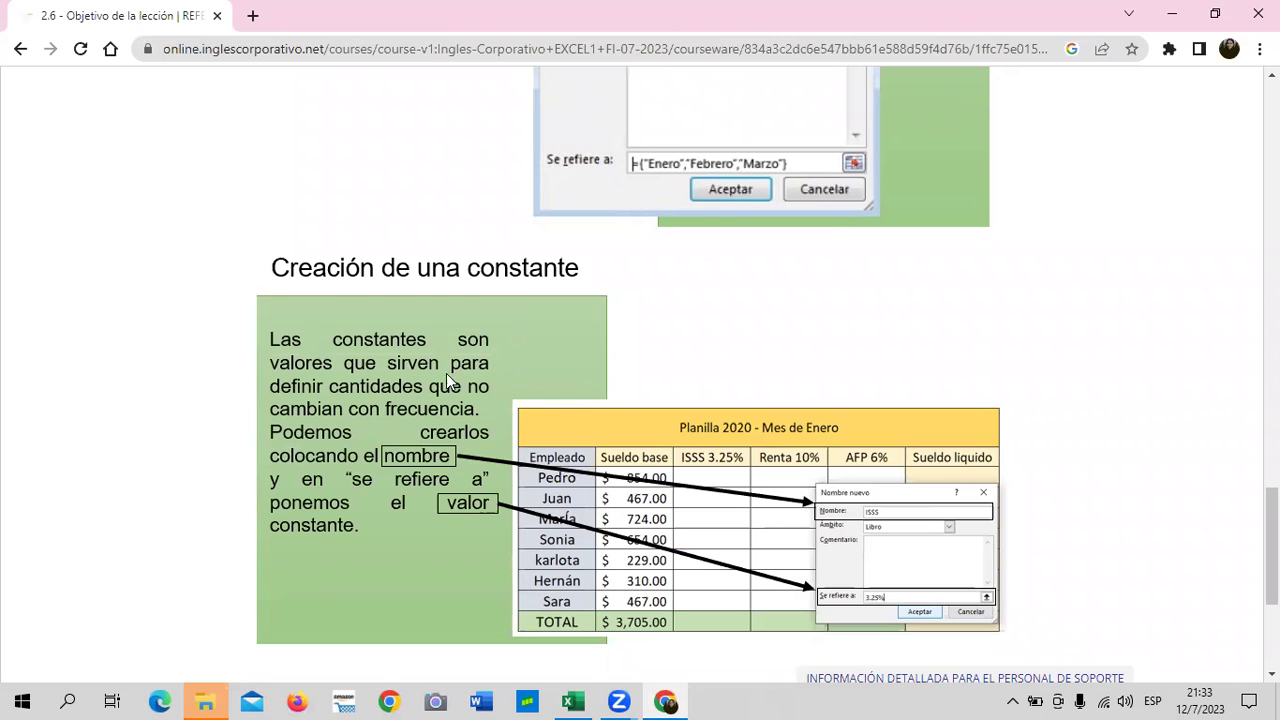
pyautogui.click(565, 697)
# On the Cuadro de nombre sheet, check the ISSS 3.25%, Renta 10% and AFP 6.25% rates in J4:J6
pyautogui.click(160, 649)
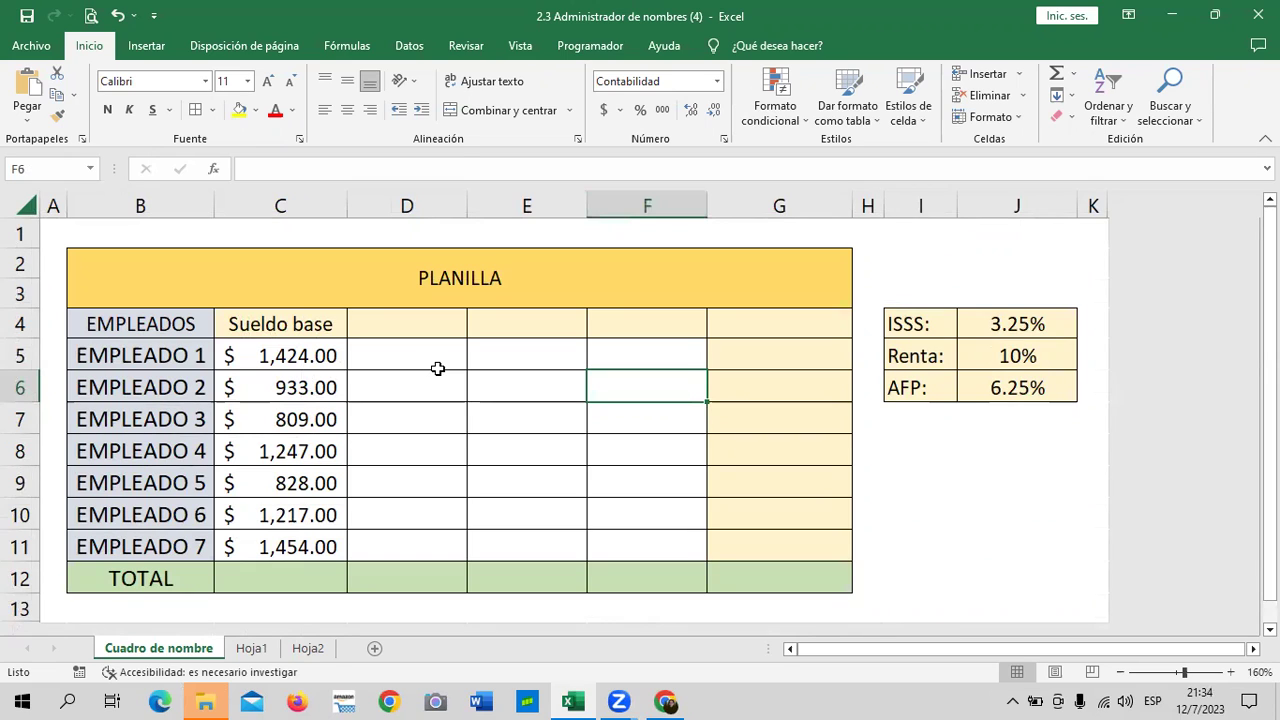
pyautogui.click(1013, 315)
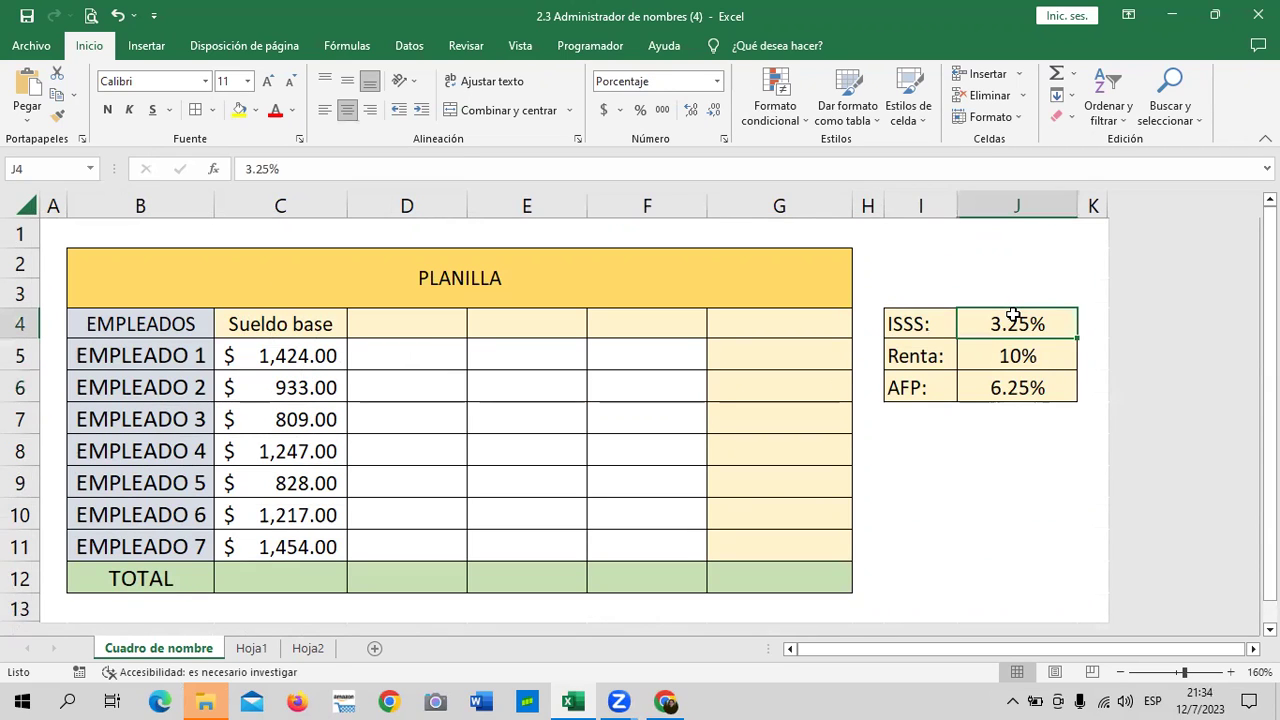
pyautogui.click(996, 348)
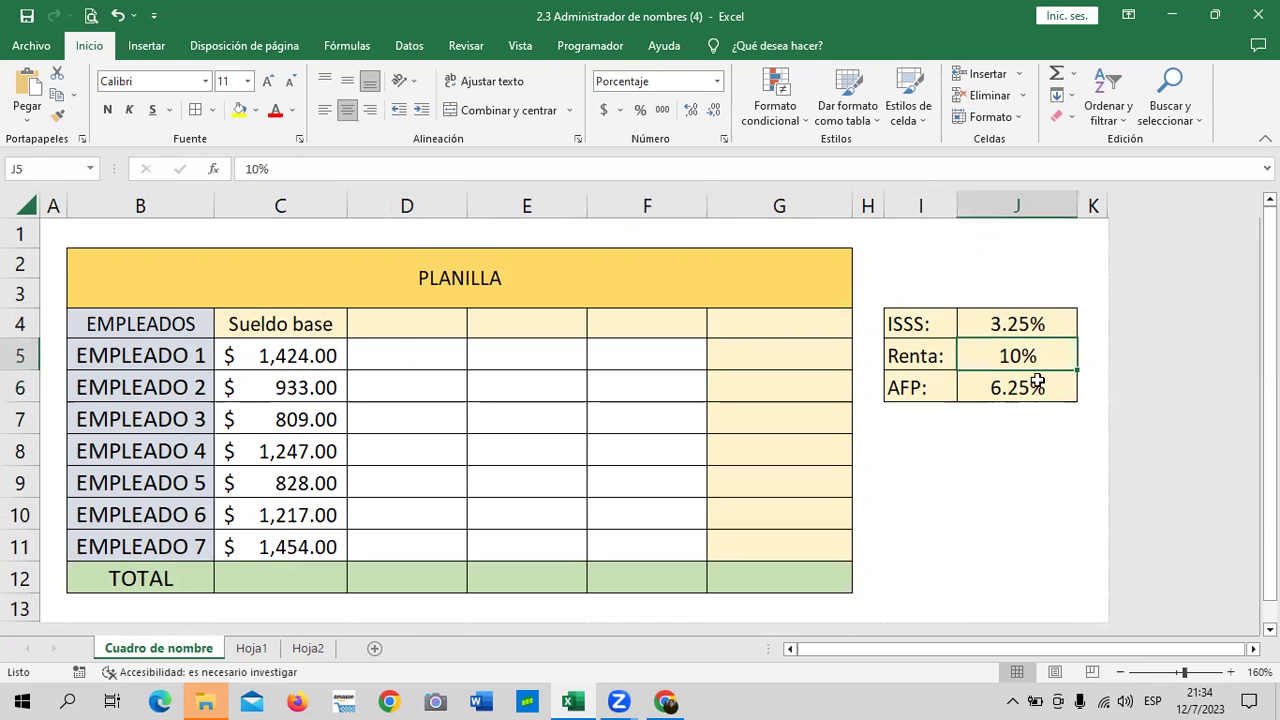
pyautogui.click(1033, 377)
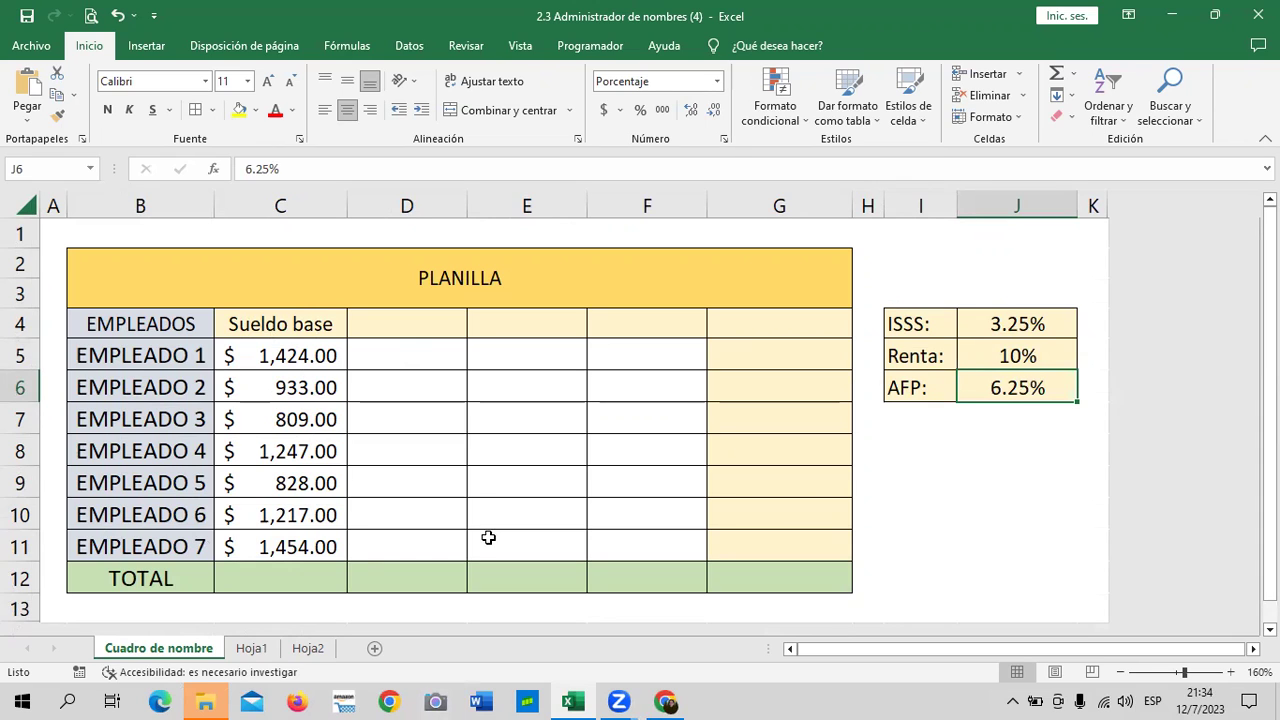
pyautogui.moveTo(632, 690)
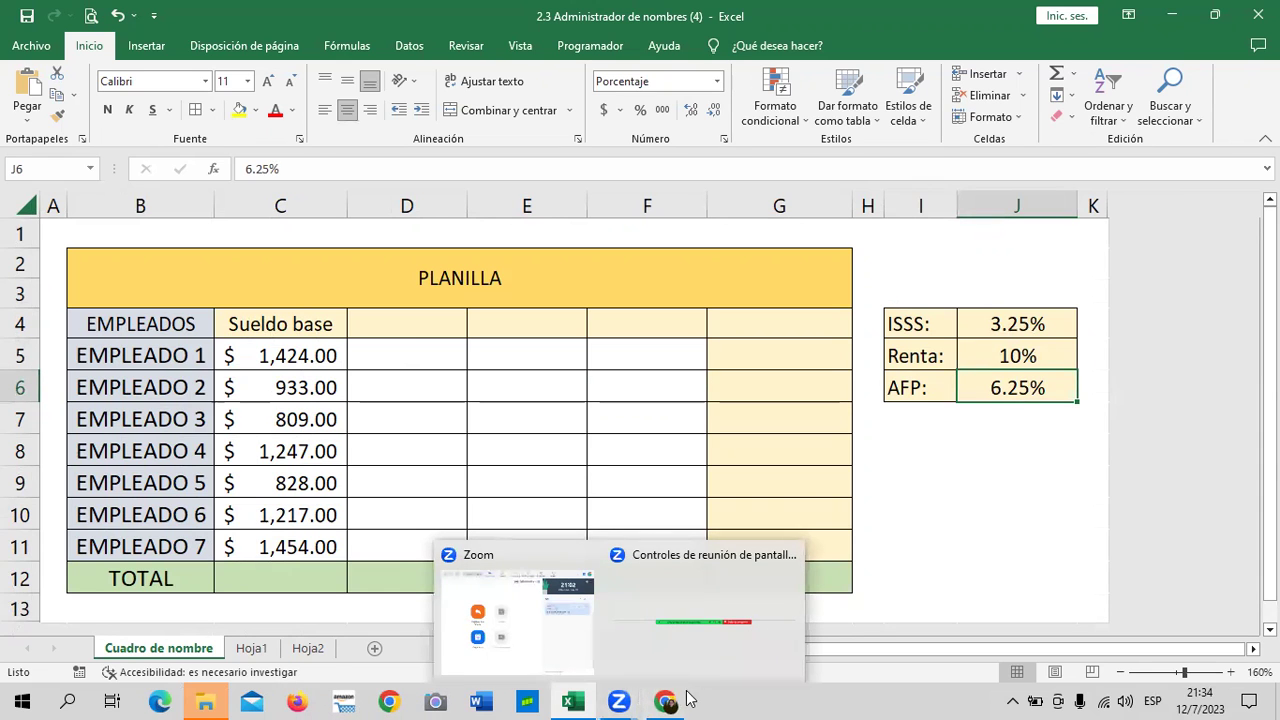
# Read the lesson's explanation of defining the constant ISSS as 3.25%
pyautogui.click(667, 702)
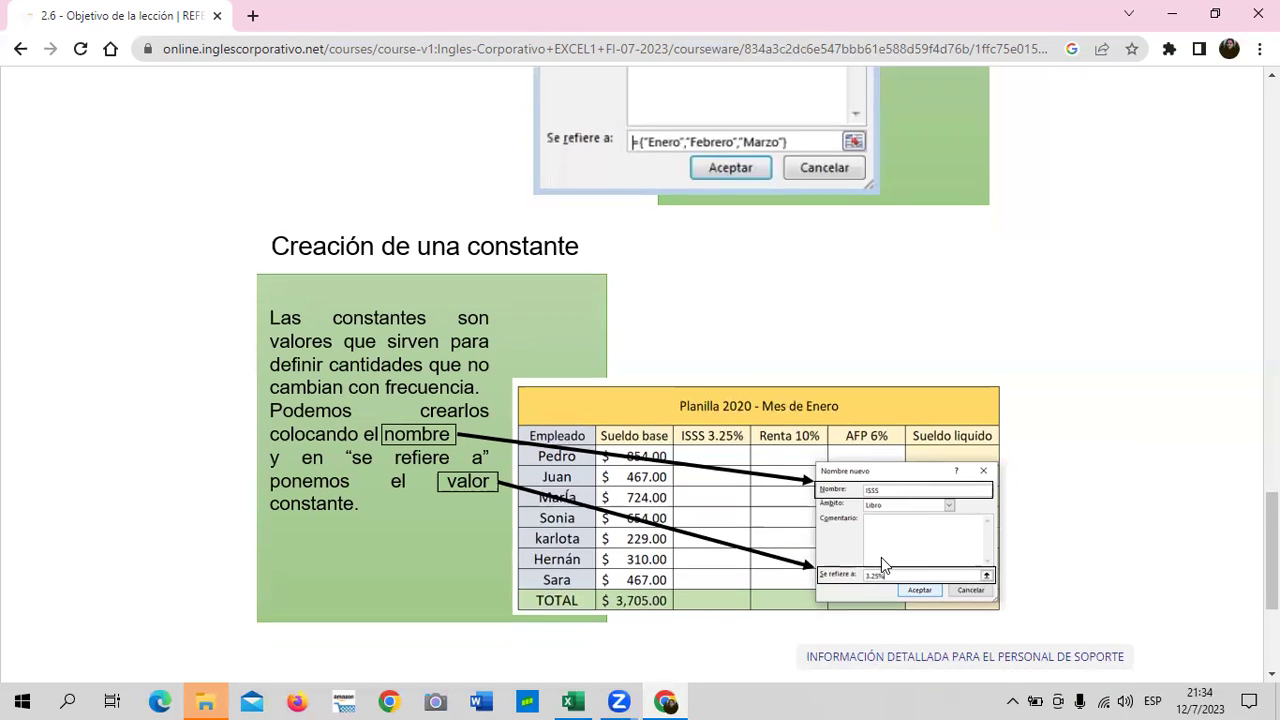
pyautogui.scroll(-2, 881, 557)
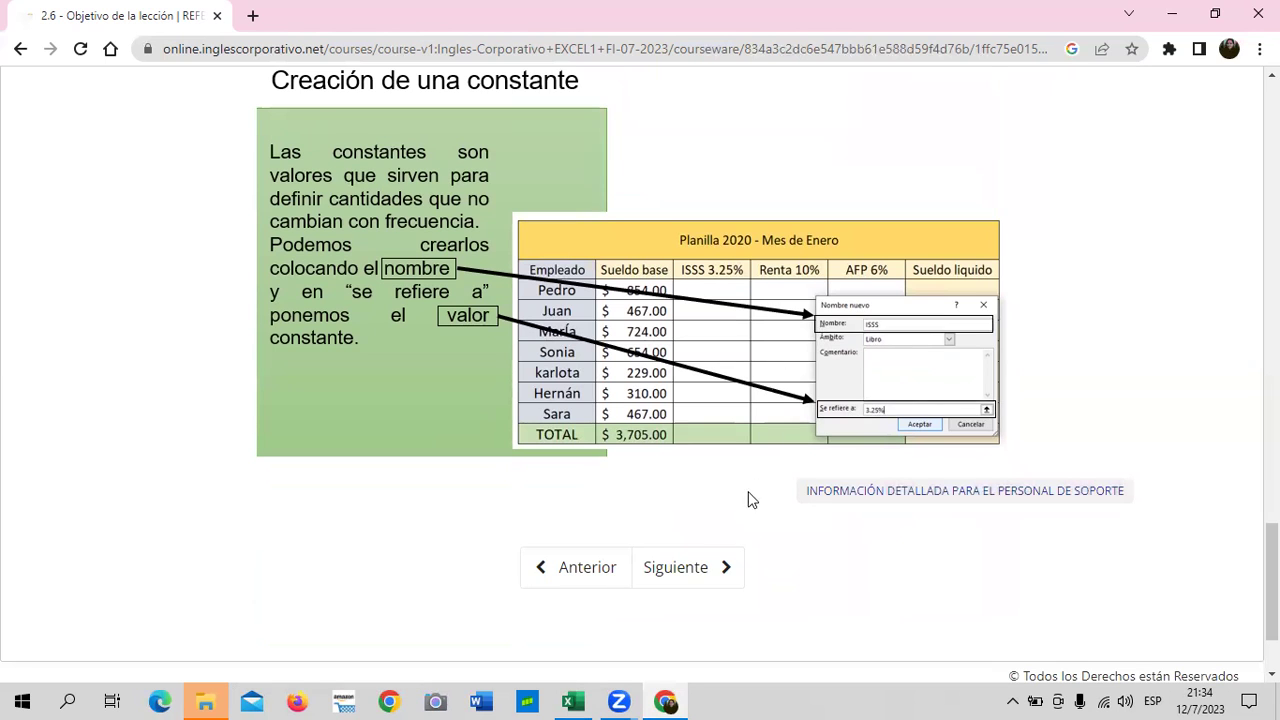
pyautogui.moveTo(651, 698)
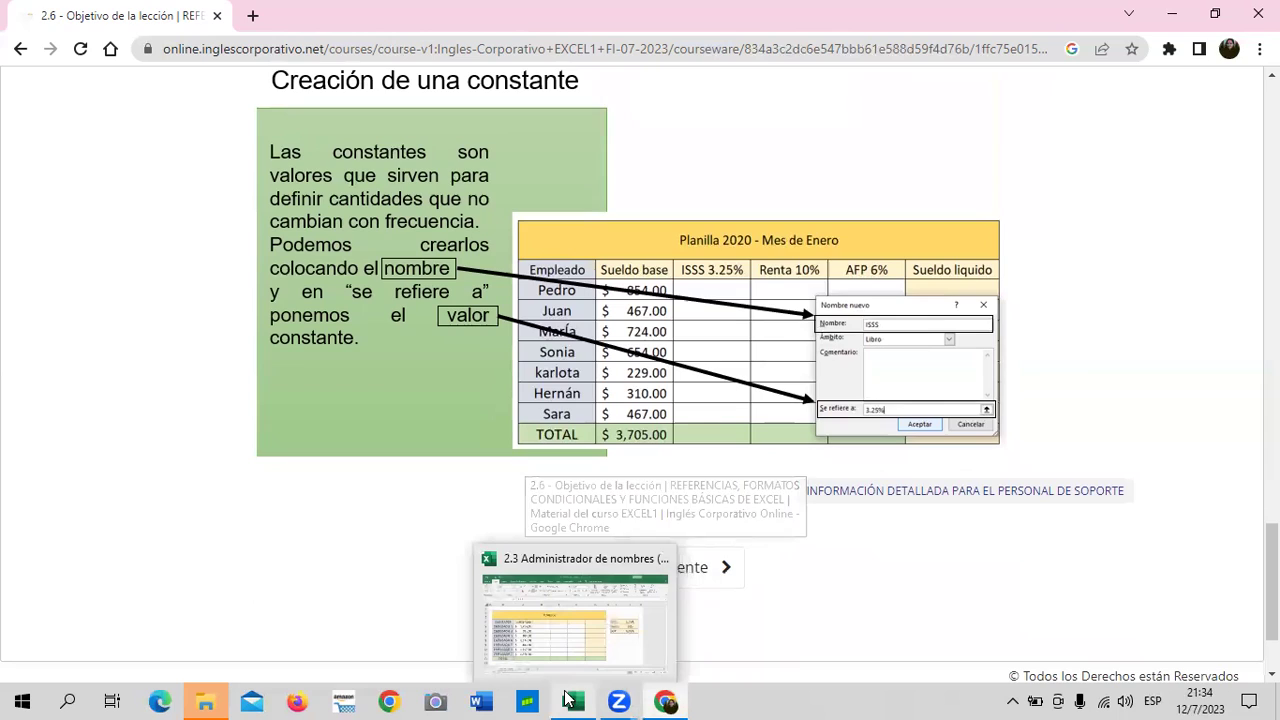
# Check the ISSS rate in J4, then review Hoja1's D5:E5 values and =SUMA(JUAN) total in G5
pyautogui.click(572, 701)
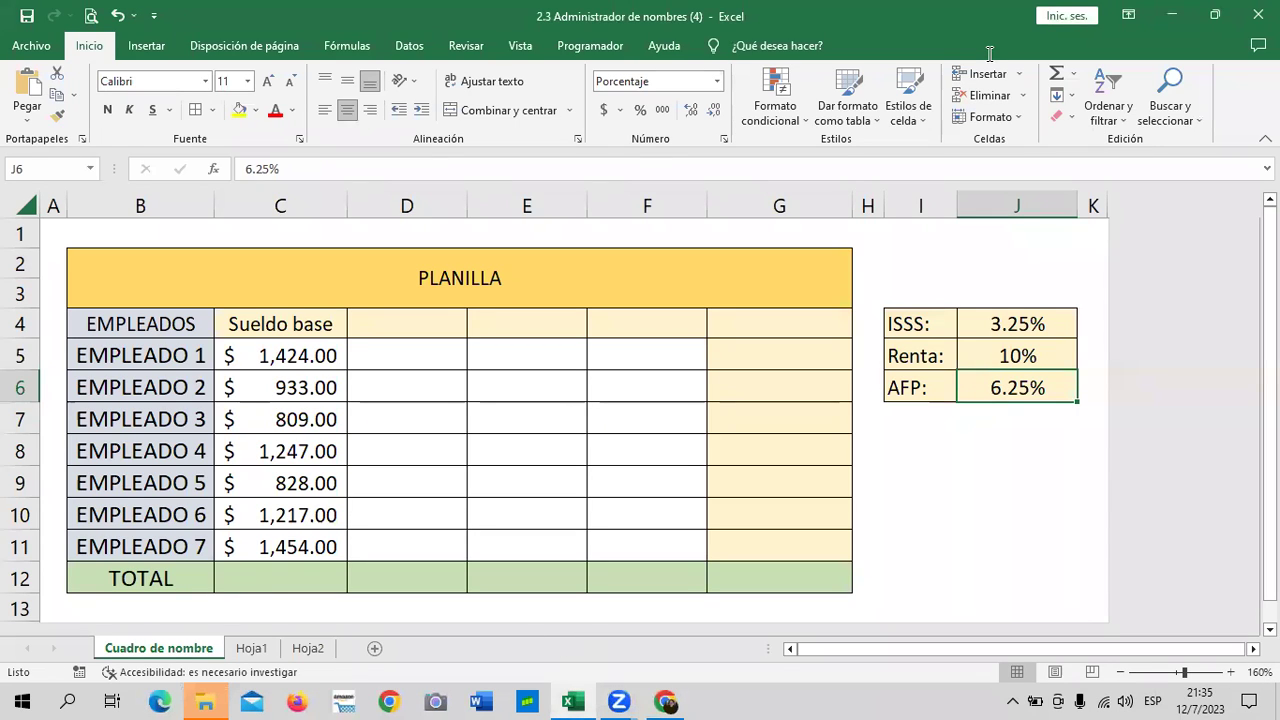
pyautogui.click(1015, 321)
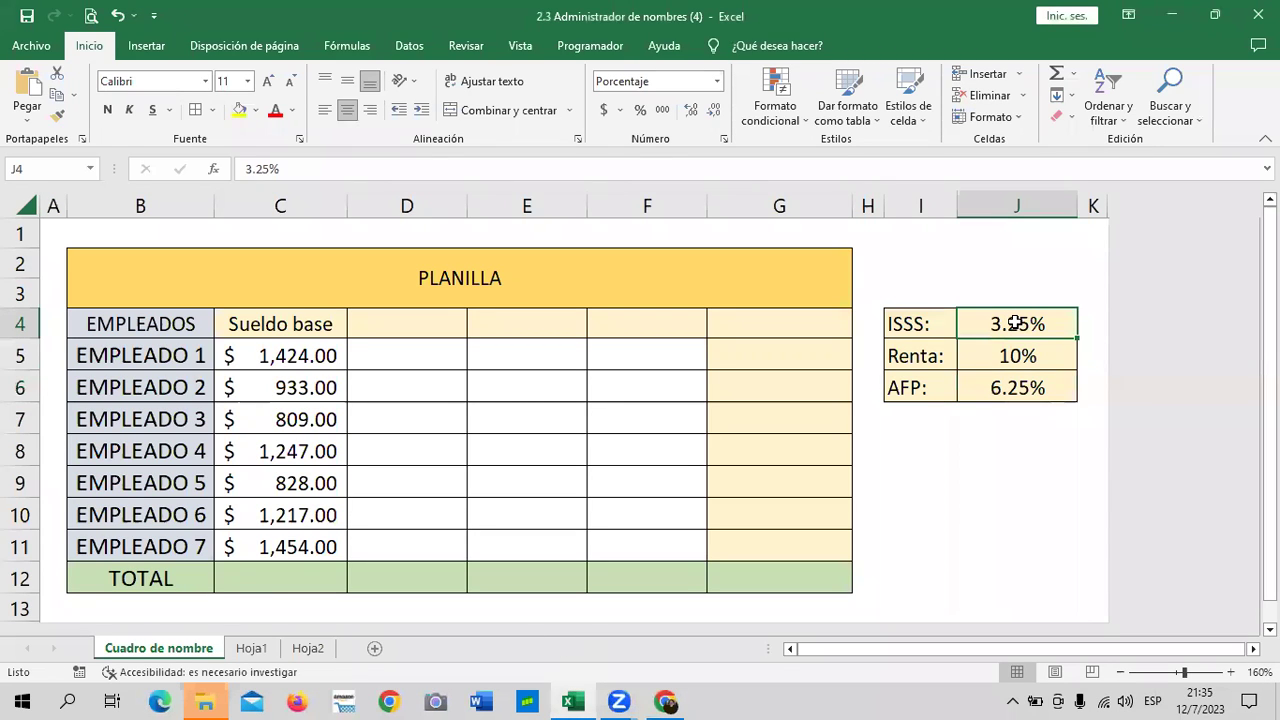
pyautogui.click(258, 648)
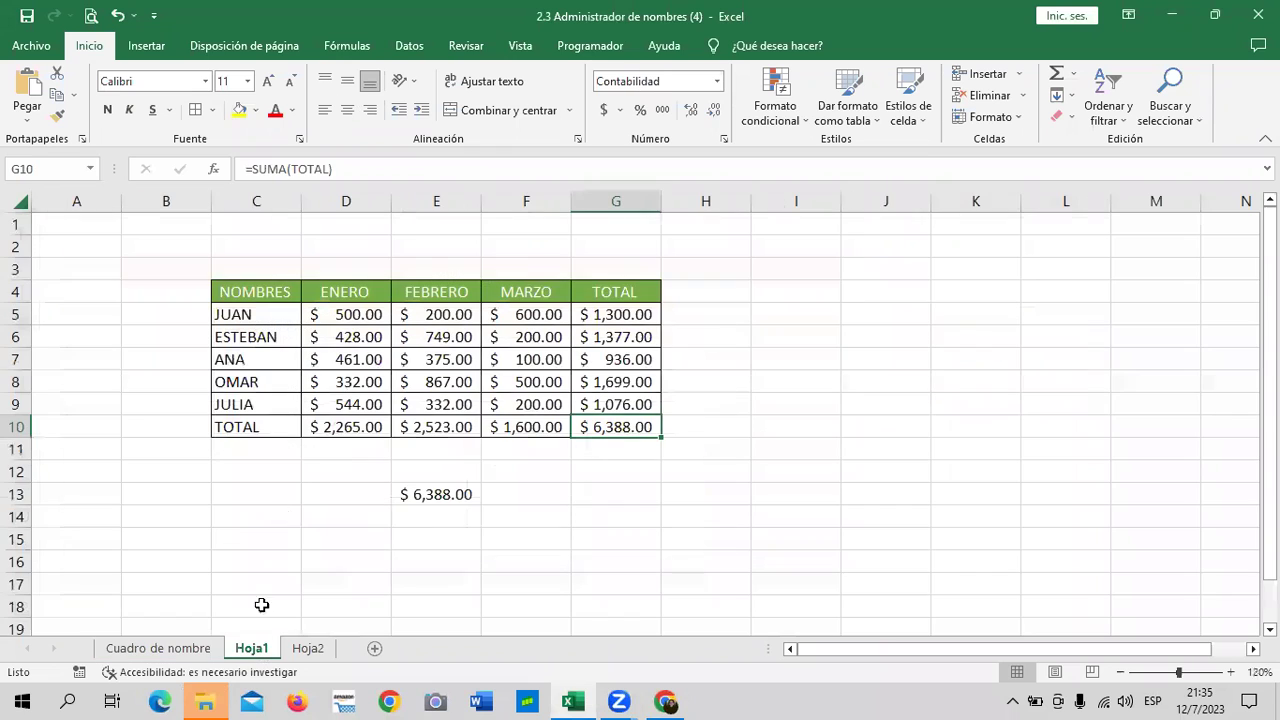
pyautogui.click(450, 318)
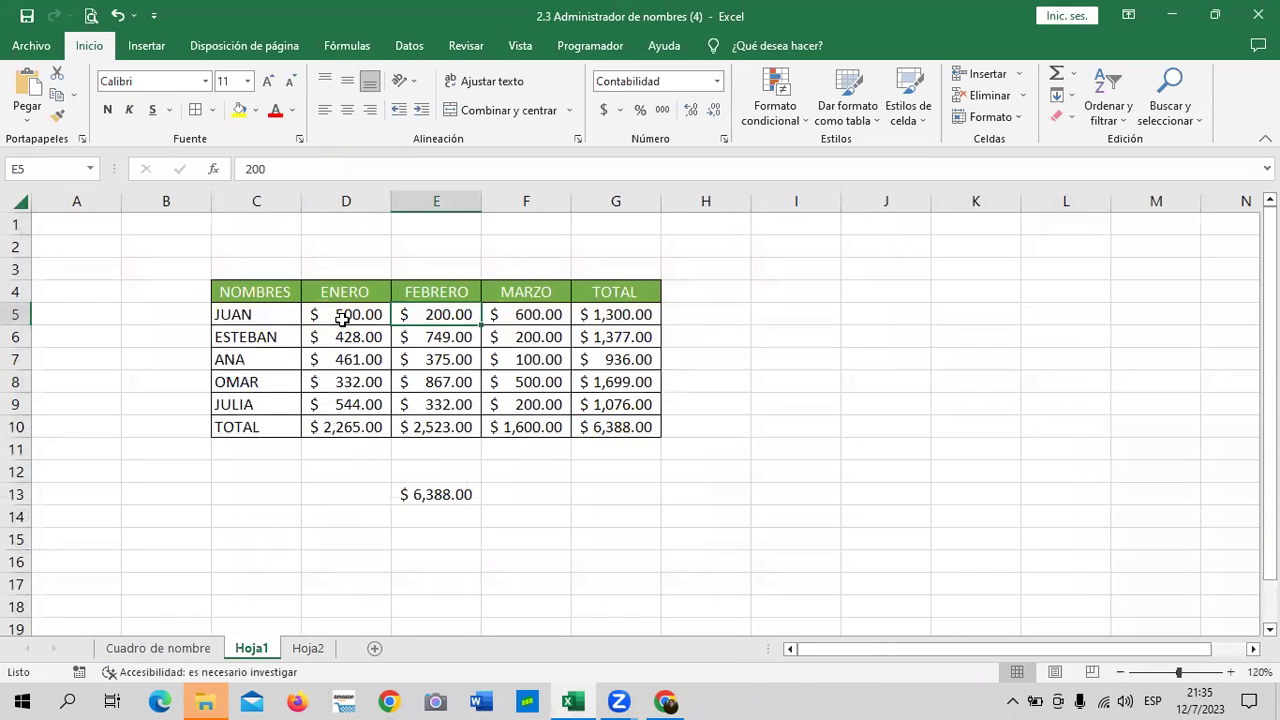
pyautogui.moveTo(342, 318); pyautogui.dragTo(450, 316)
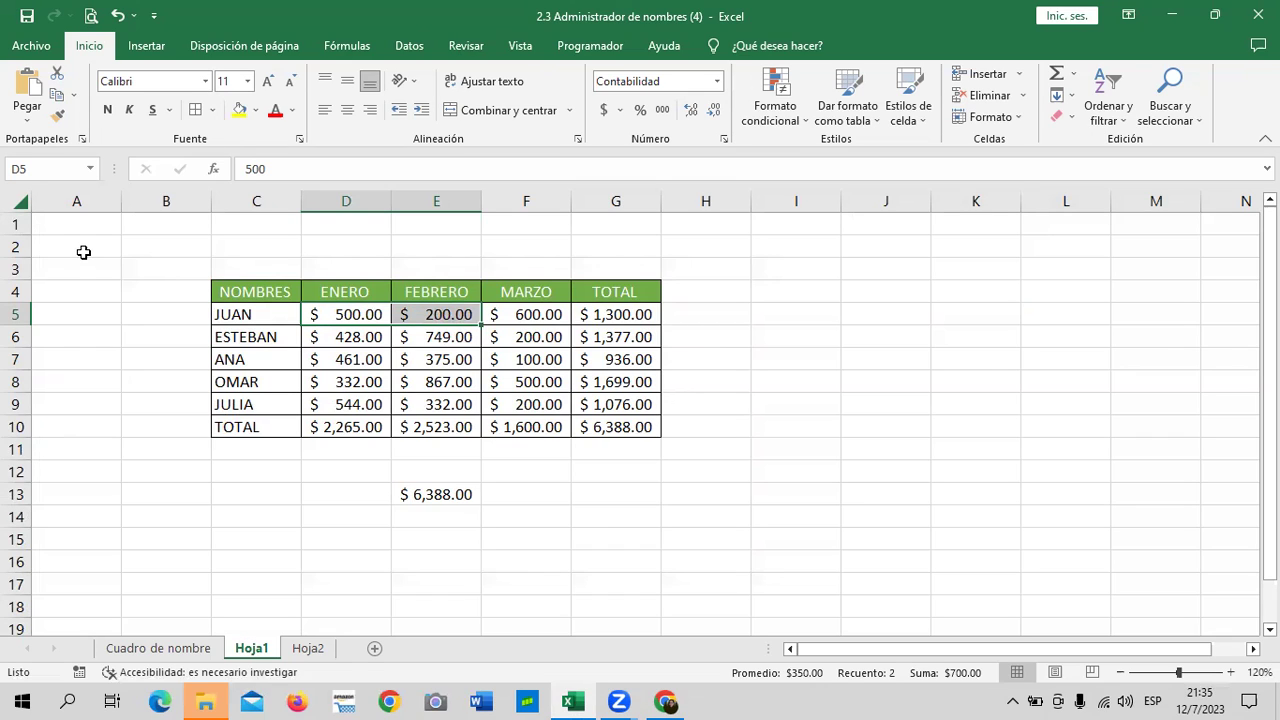
pyautogui.click(632, 314)
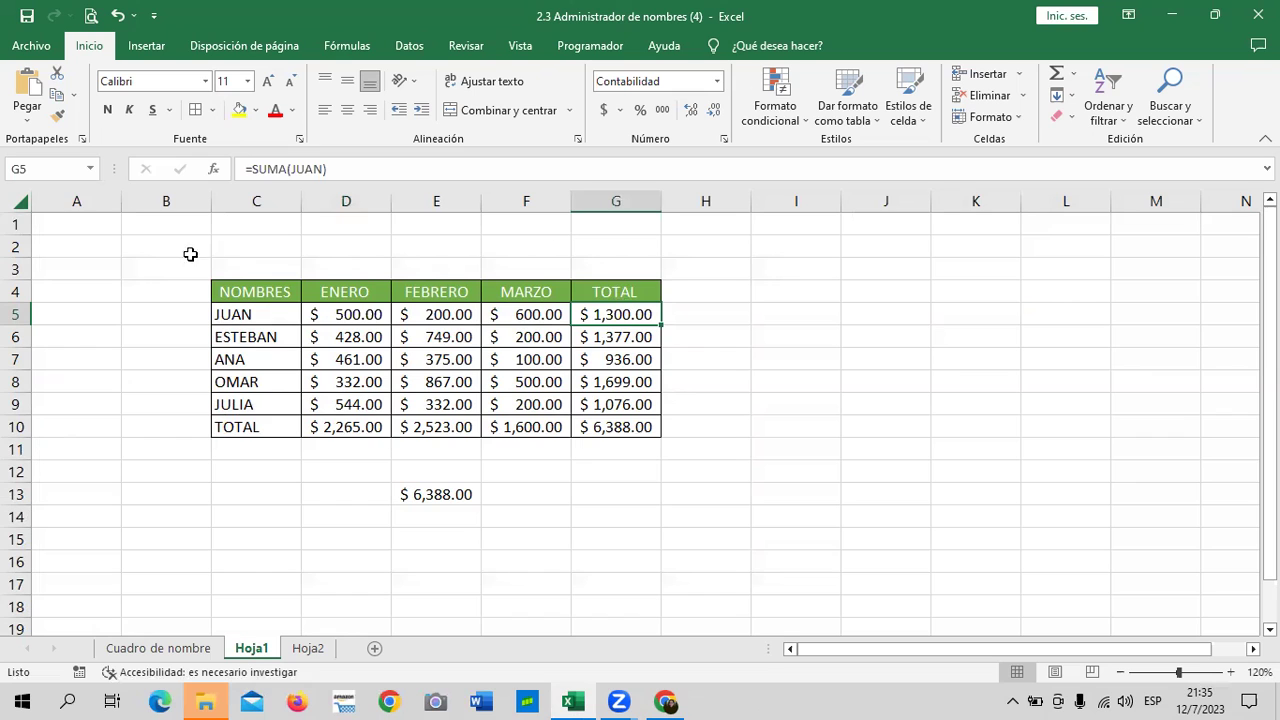
# Return to the Cuadro de nombre sheet and select cell E8 in the PLANILLA table
pyautogui.click(156, 648)
pyautogui.click(981, 481)
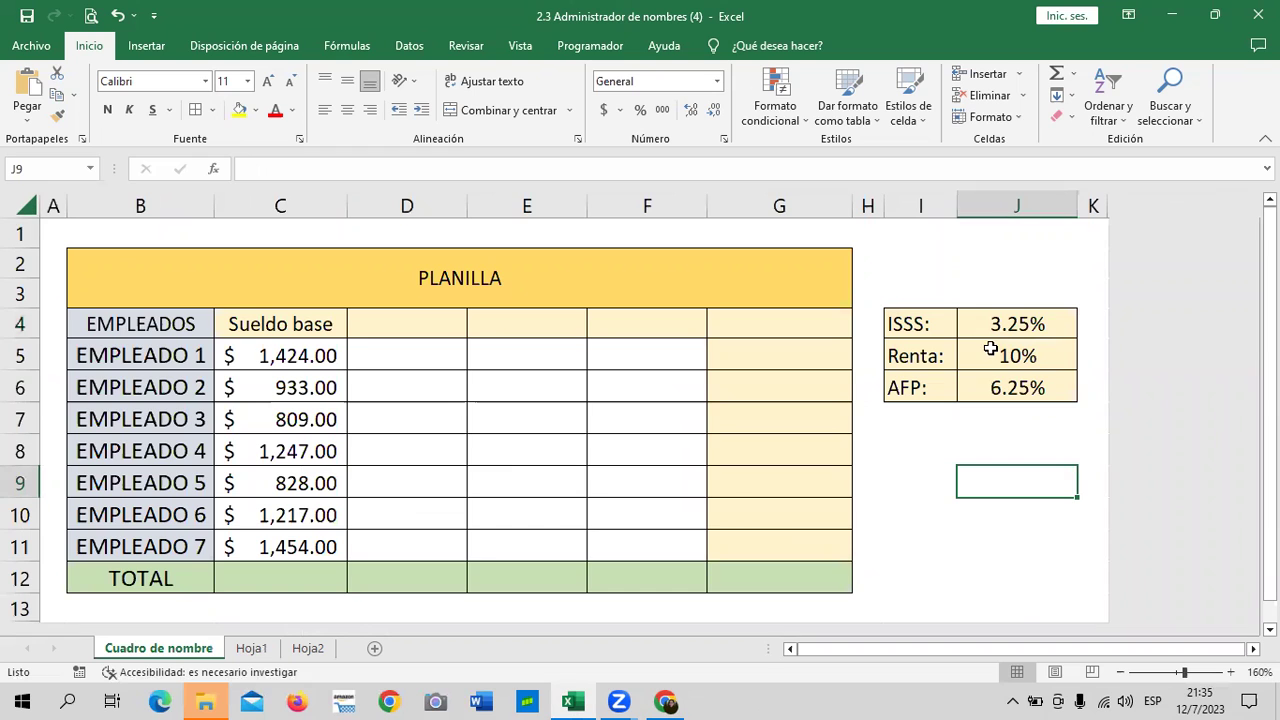
pyautogui.click(554, 440)
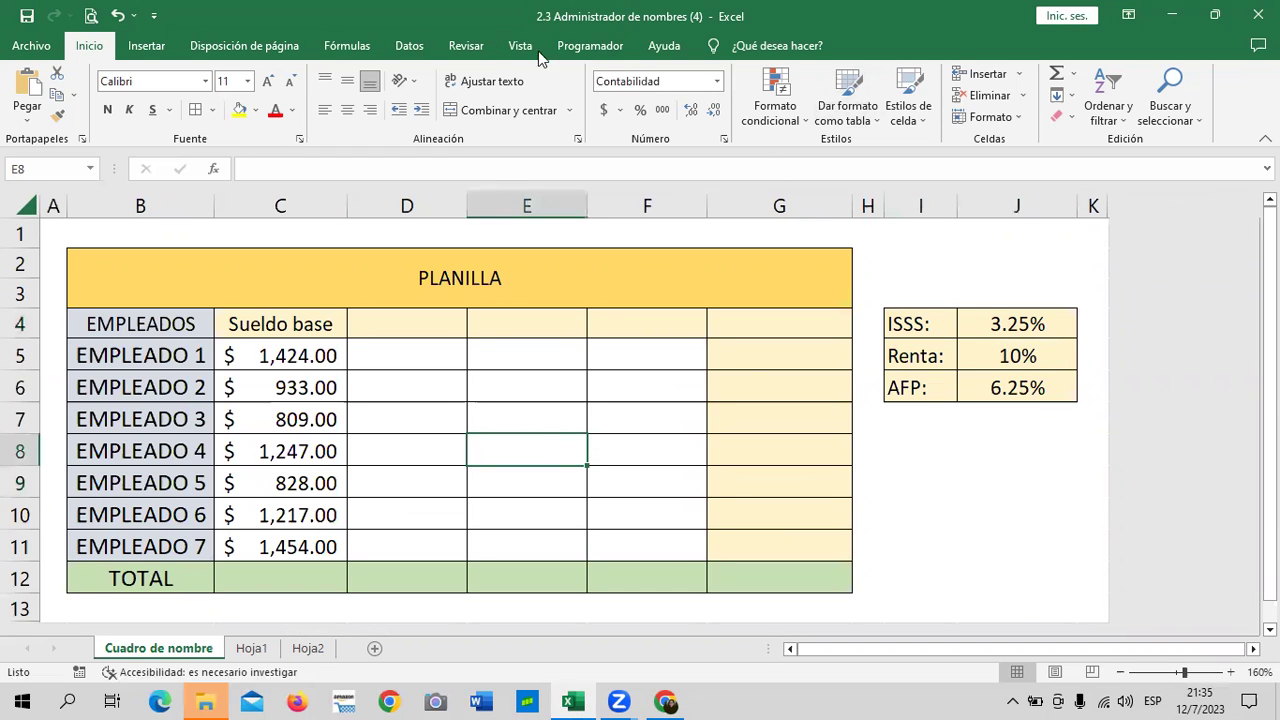
# From the Name Manager, open a New Name form for 'Cuadro de nombre'!$E$8 with workbook scope
pyautogui.click(335, 49)
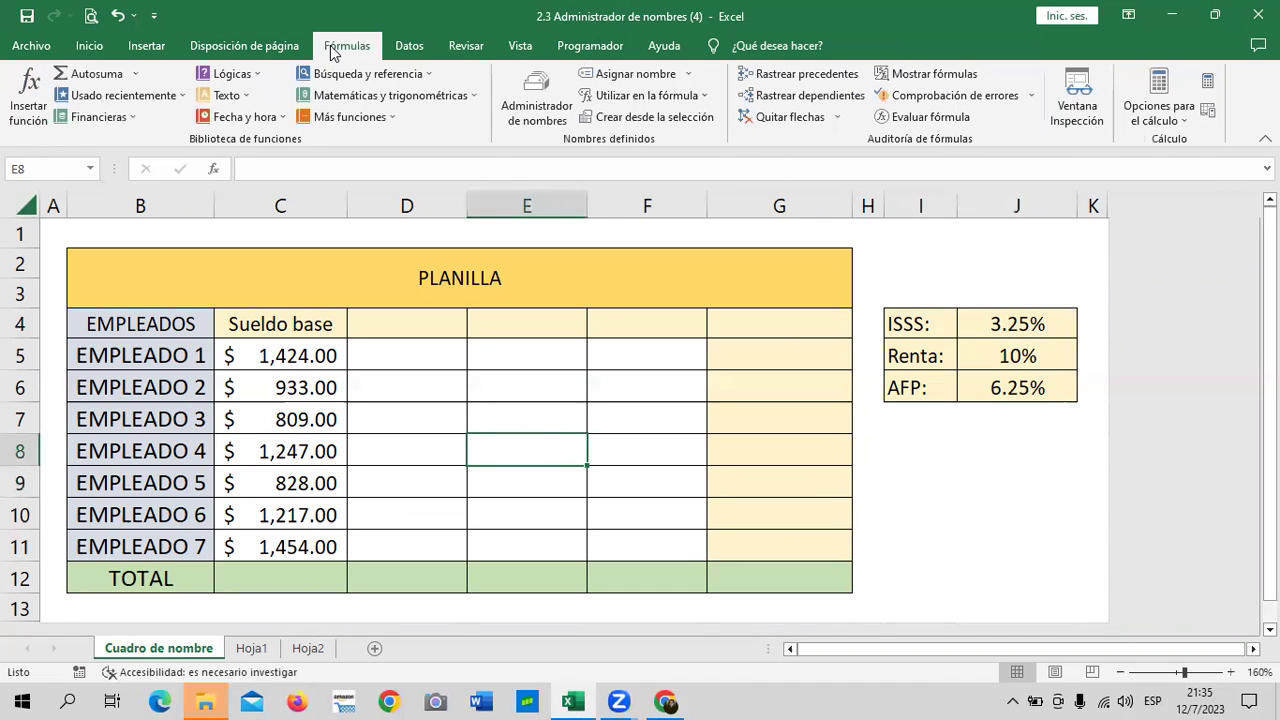
pyautogui.click(527, 100)
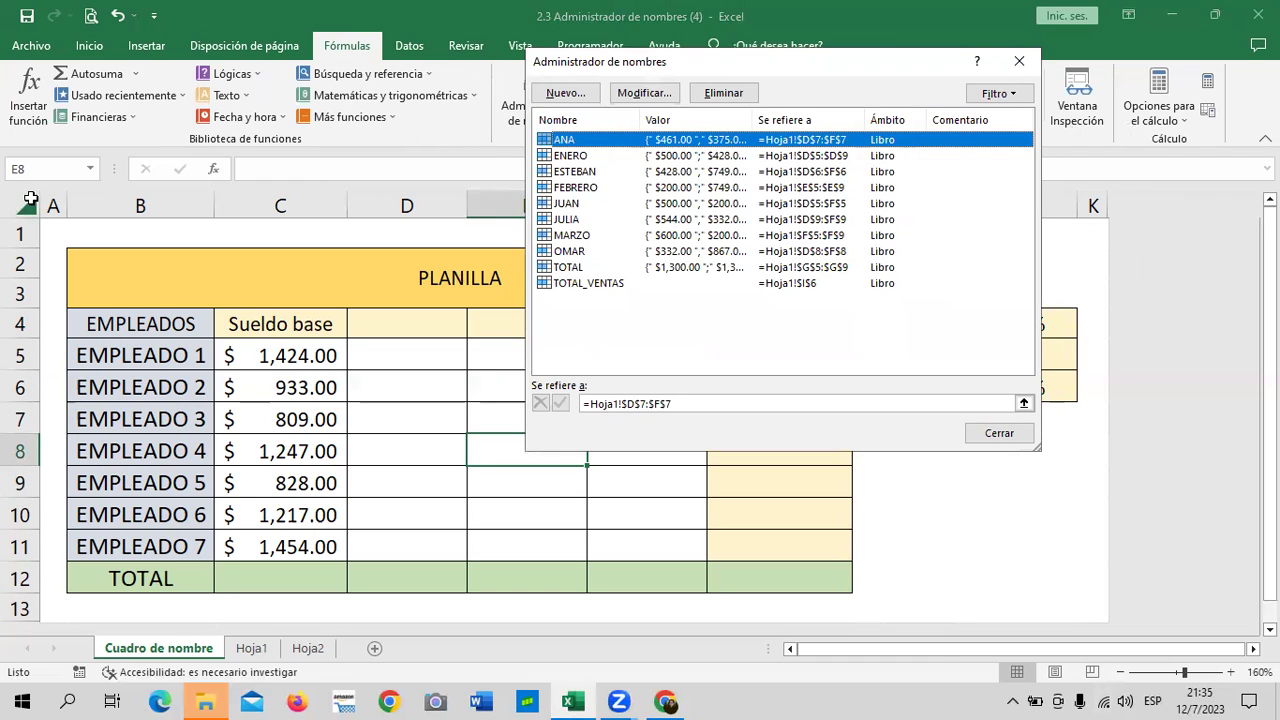
pyautogui.press('Escape')
pyautogui.click(45, 166)
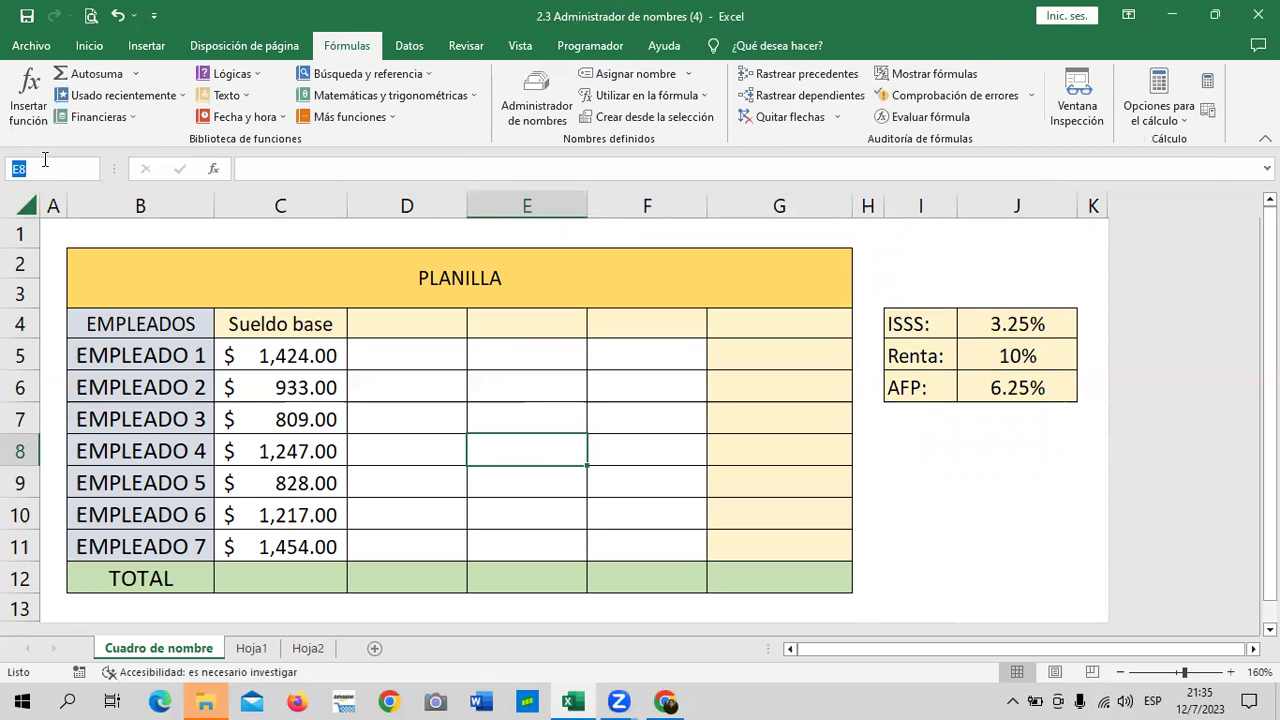
pyautogui.click(530, 100)
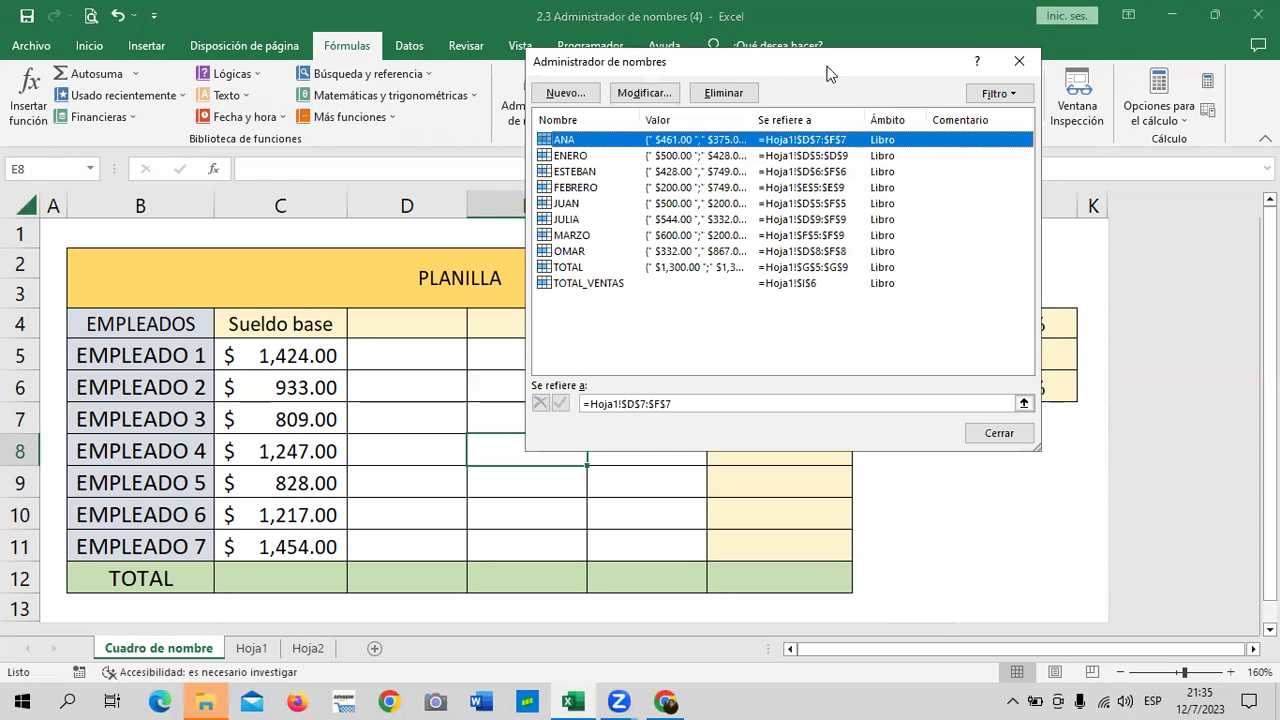
pyautogui.press('Escape')
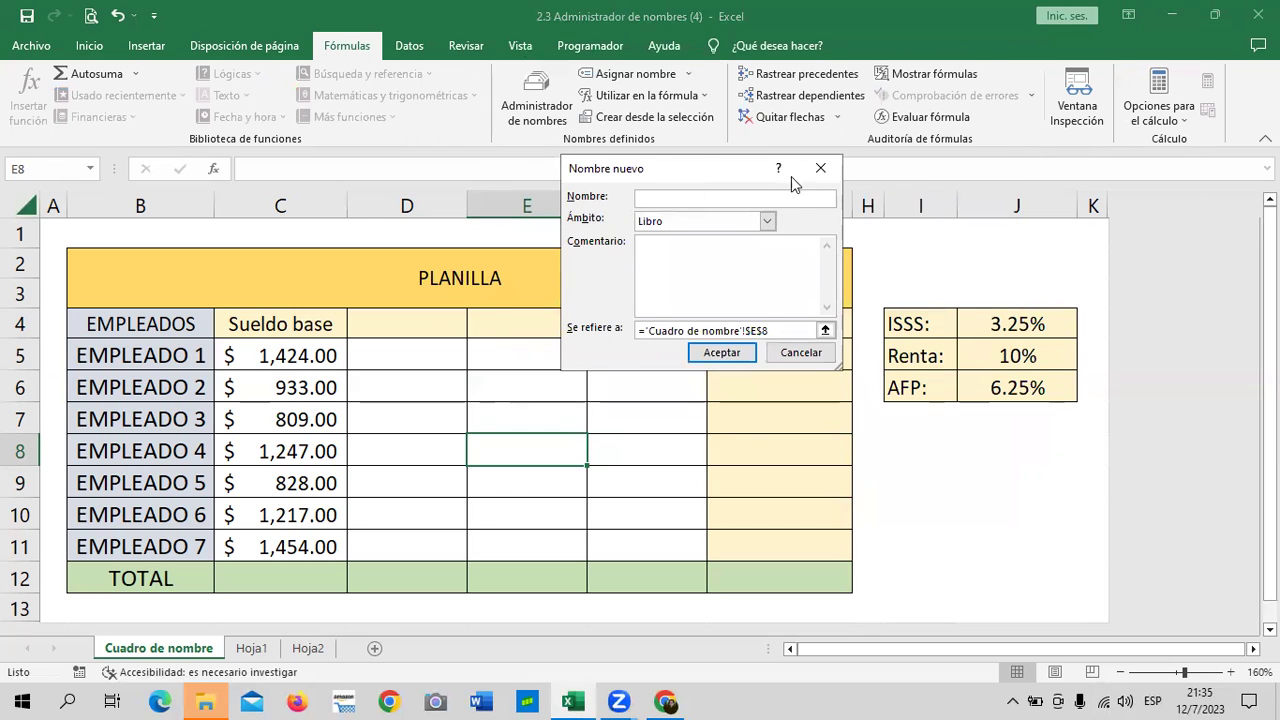
# Define the name ISSS referring to the constant 3.25% and close the Name Manager
pyautogui.write('ISSS')
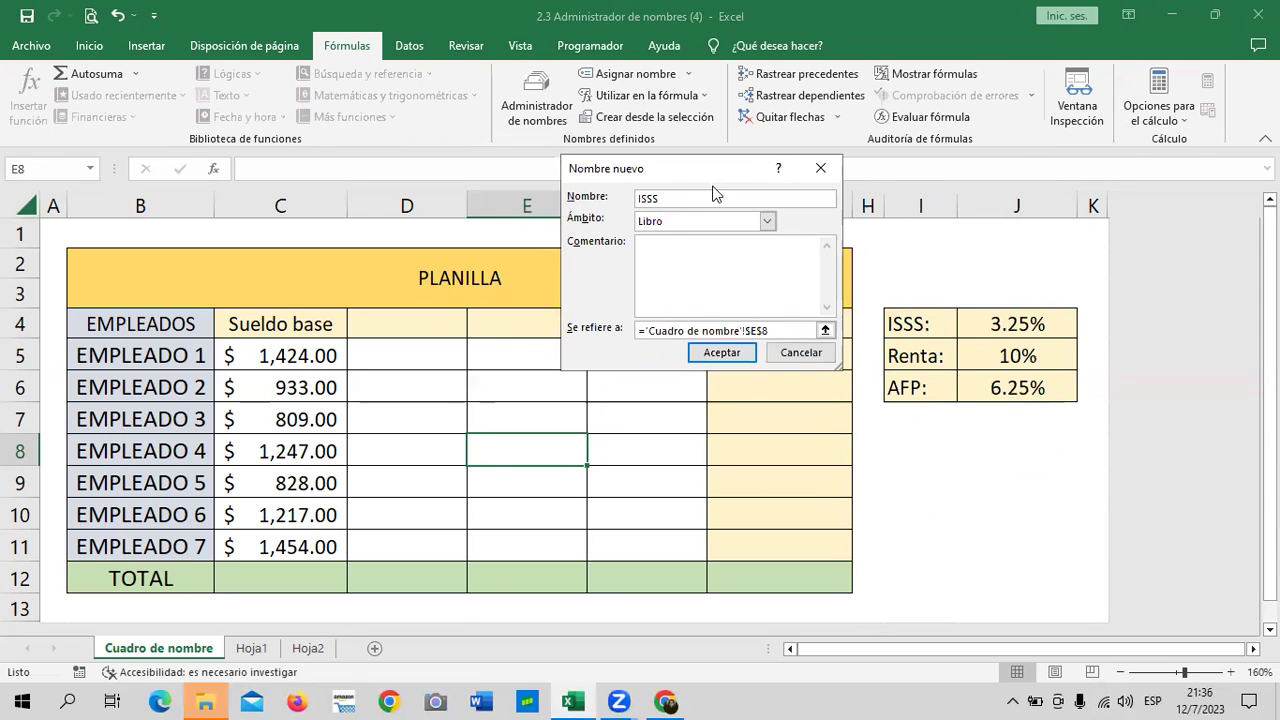
pyautogui.click(789, 327)
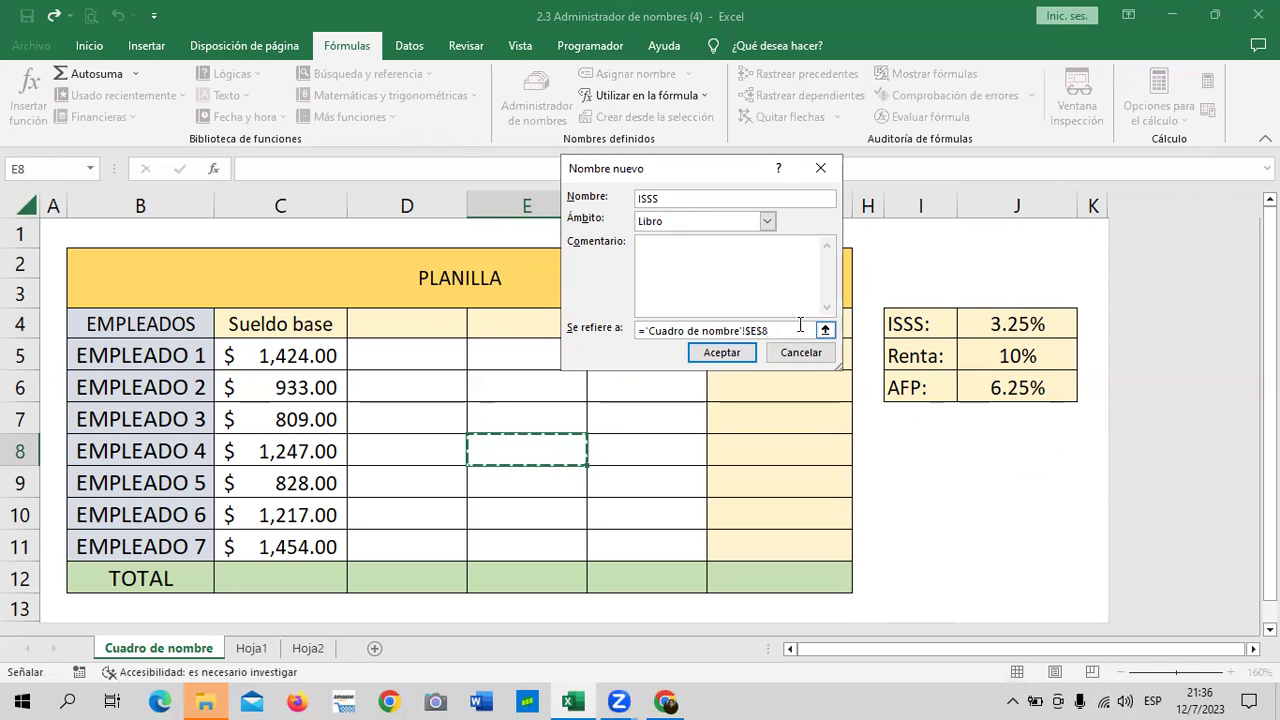
pyautogui.moveTo(770, 330); pyautogui.dragTo(642, 330)
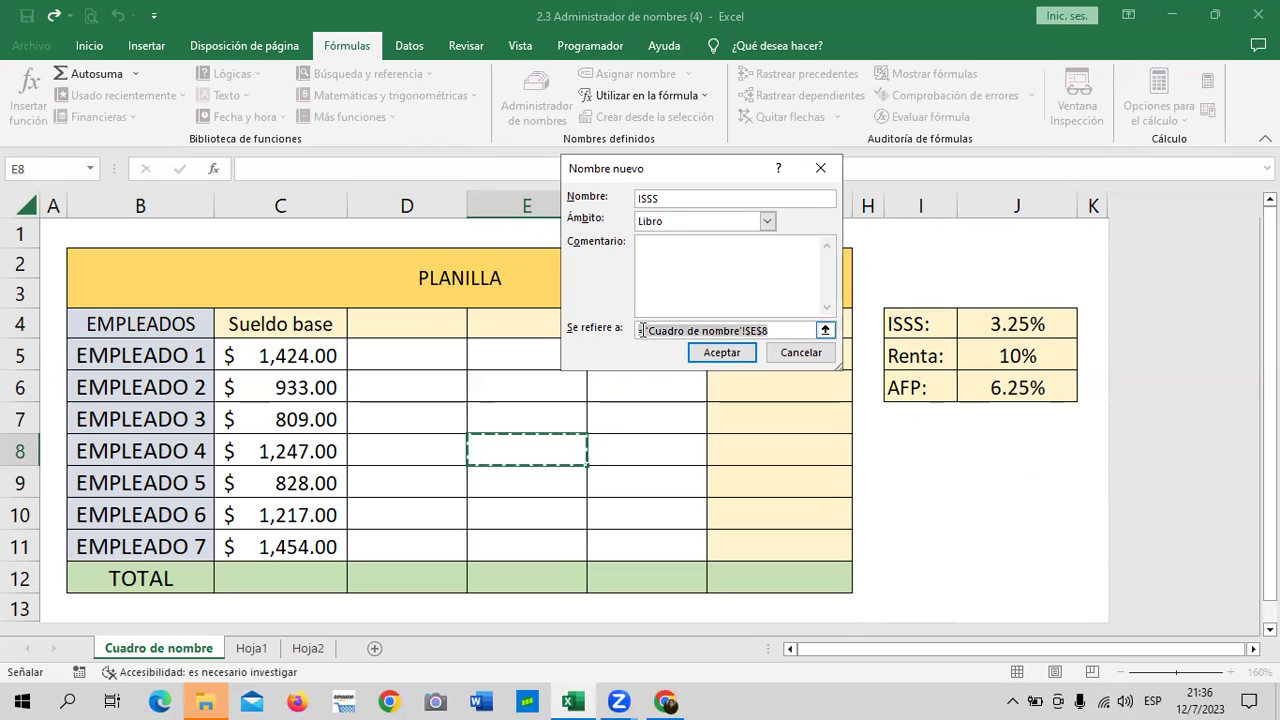
pyautogui.press('BackSpace')
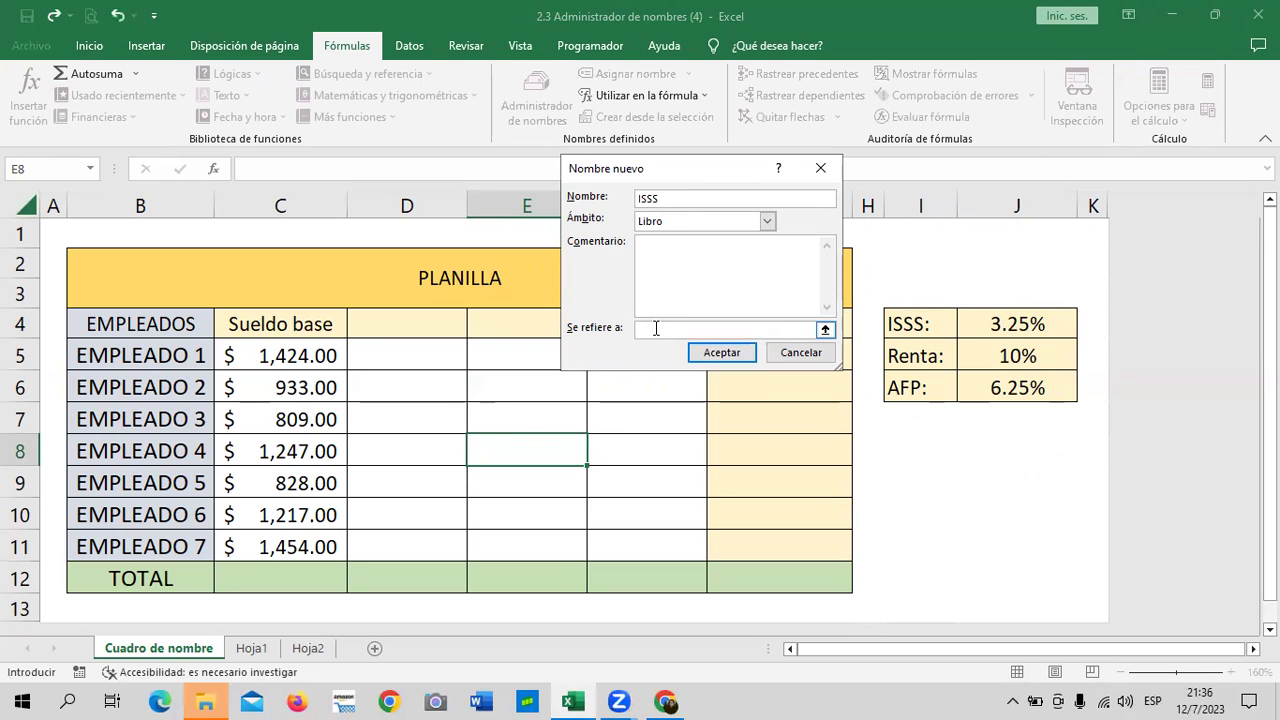
pyautogui.write('3.25')
pyautogui.write('%')
pyautogui.click(721, 353)
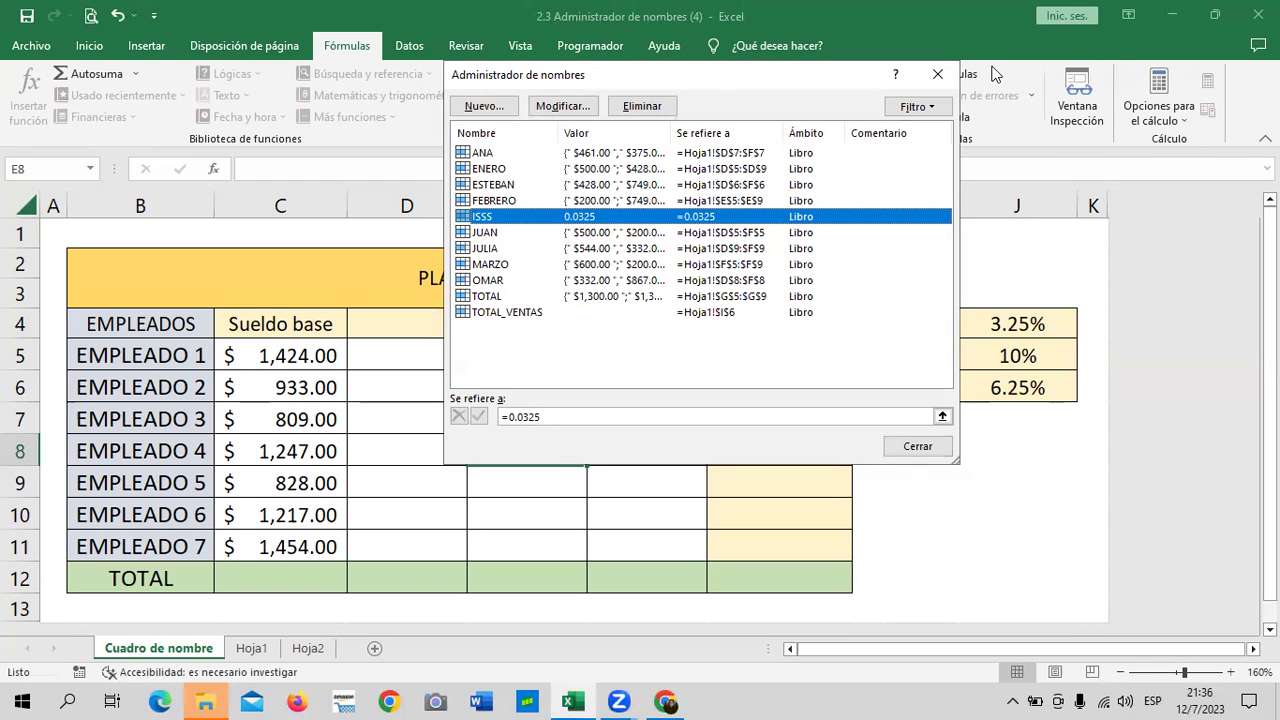
pyautogui.click(921, 448)
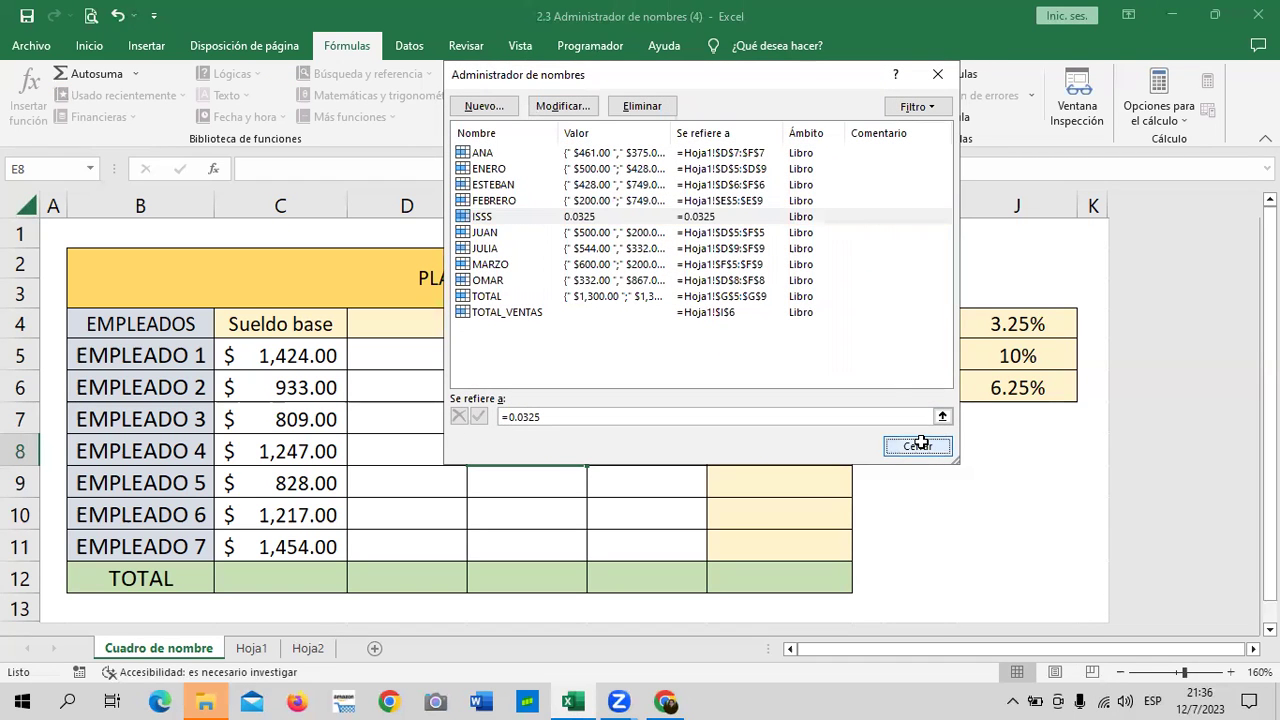
# Enter the column headers ISSS, RENTA and AFP in D4, E4 and F4
pyautogui.click(944, 492)
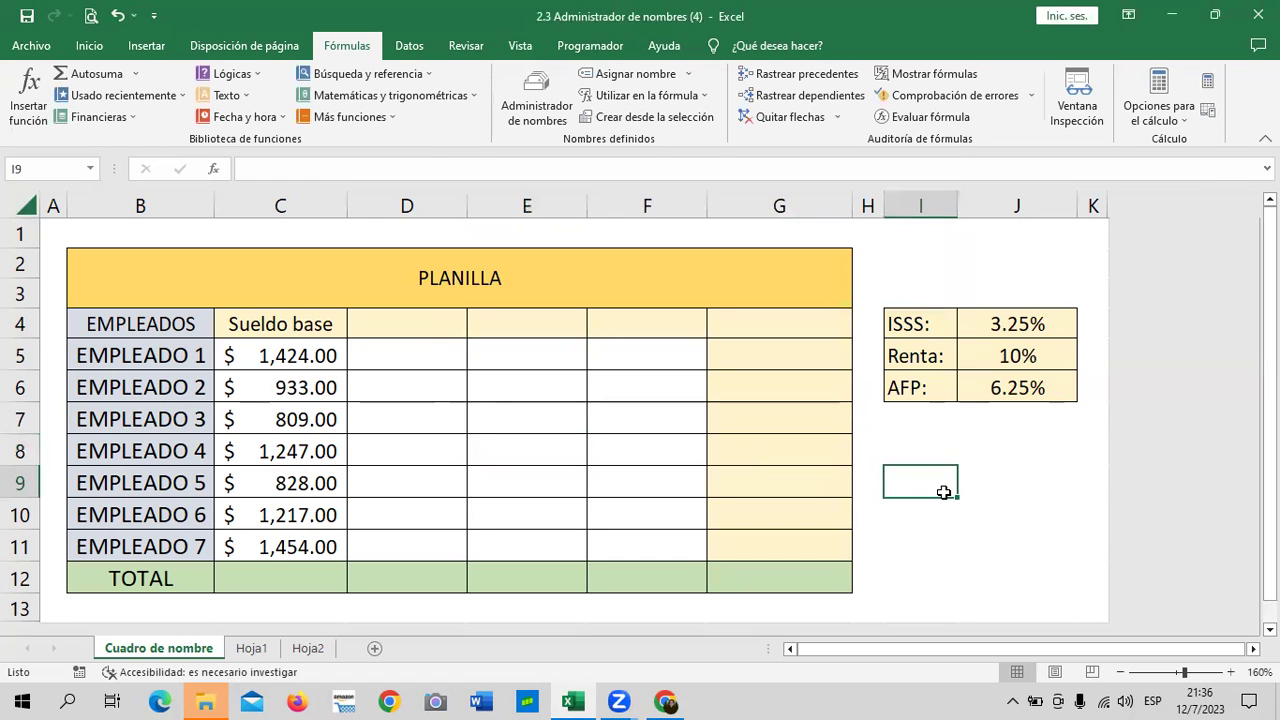
pyautogui.click(392, 320)
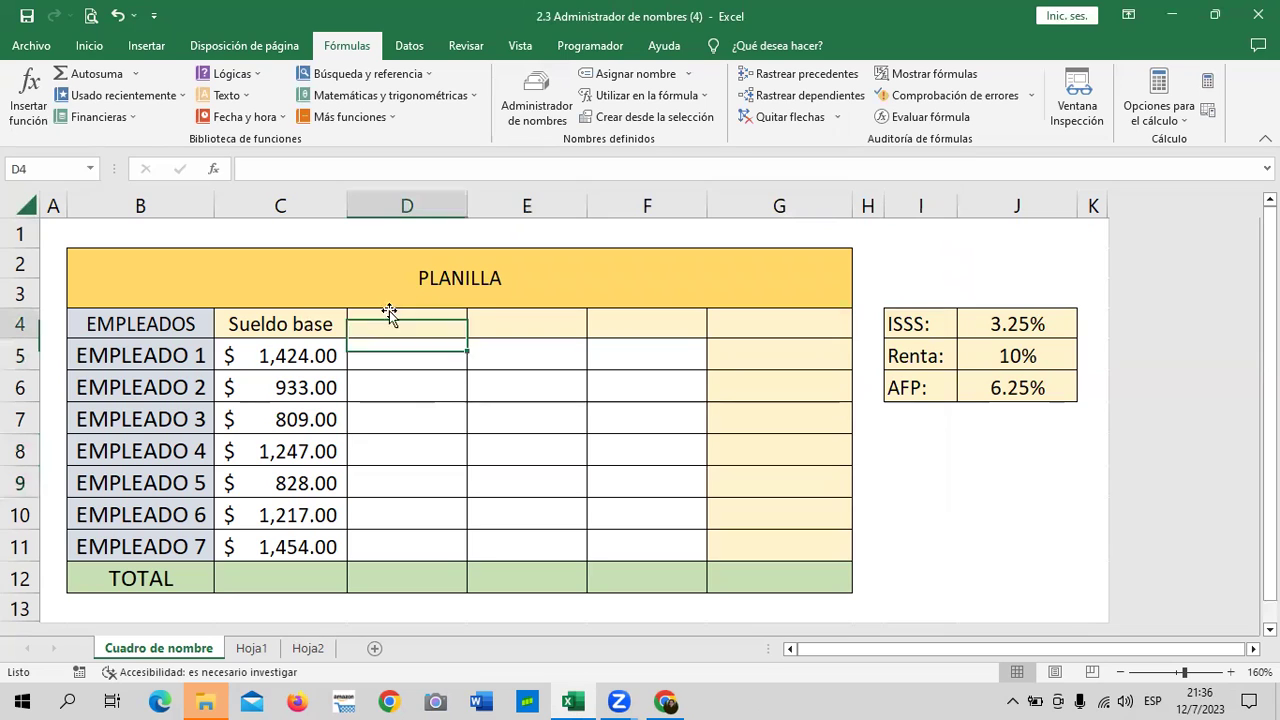
pyautogui.write('ISSS')
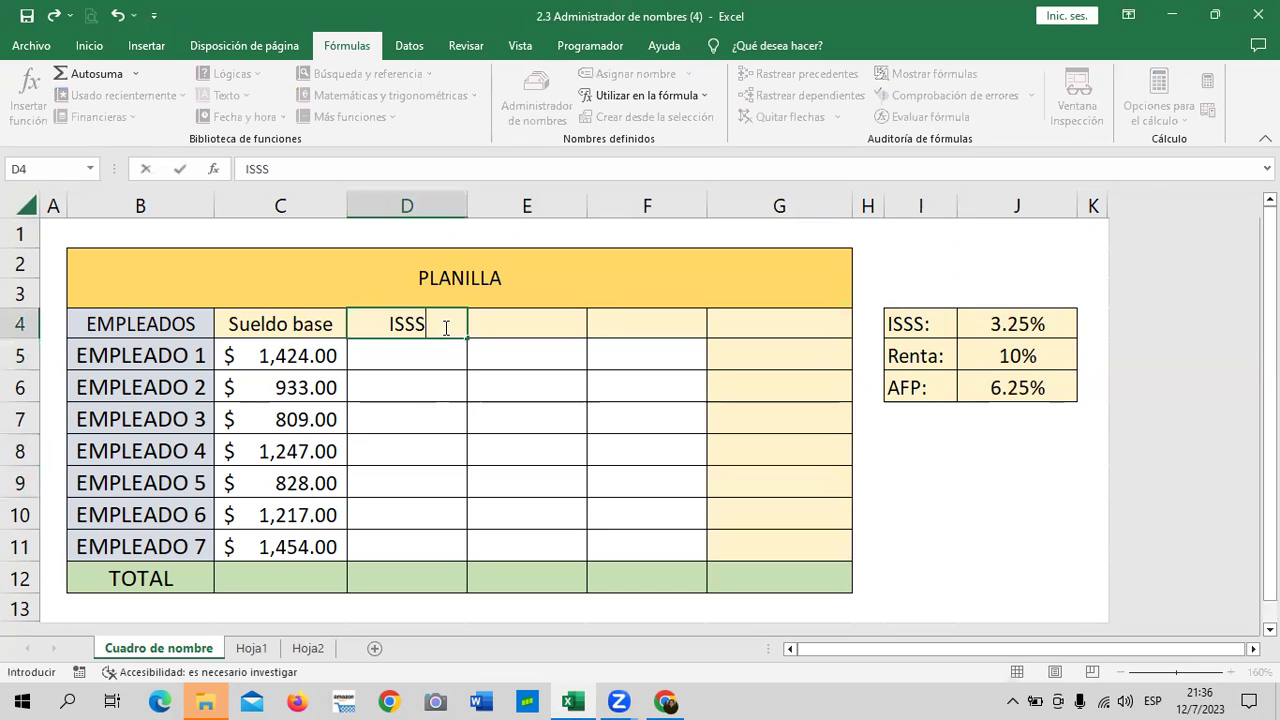
pyautogui.press('Tab')
pyautogui.write('R')
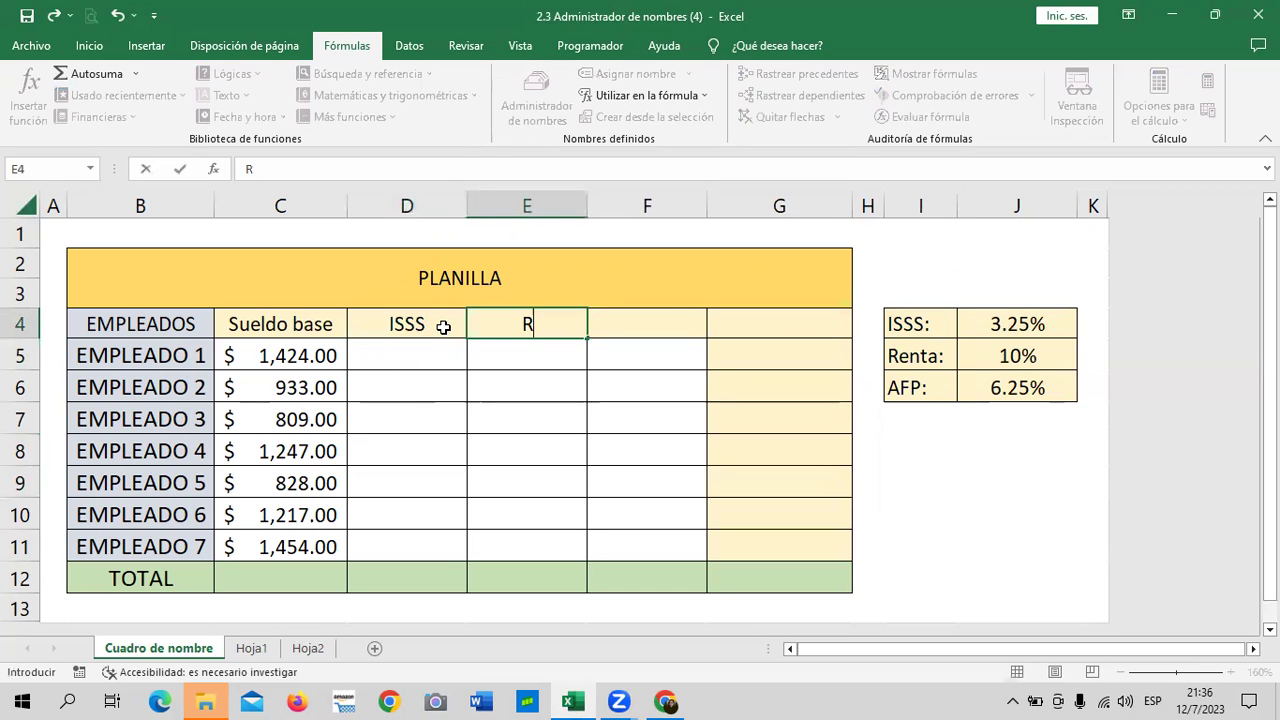
pyautogui.write('ENTA')
pyautogui.press('Tab')
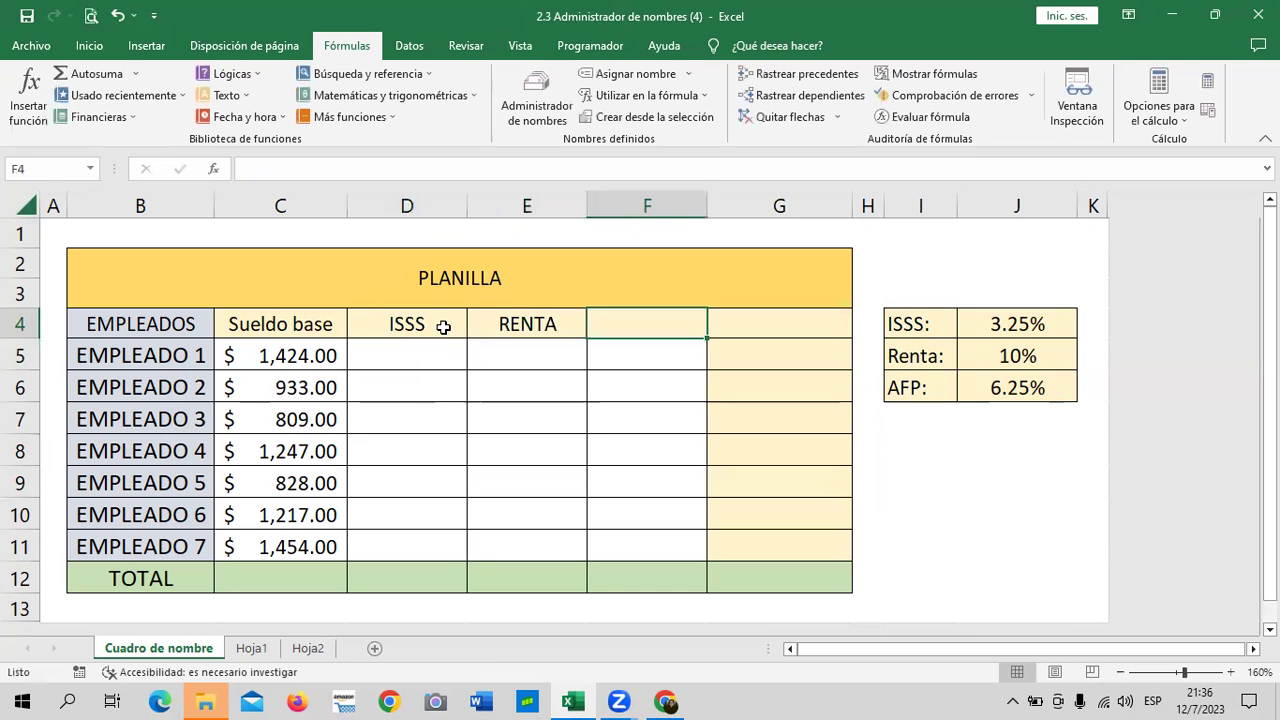
pyautogui.write('AFP')
pyautogui.press('Return')
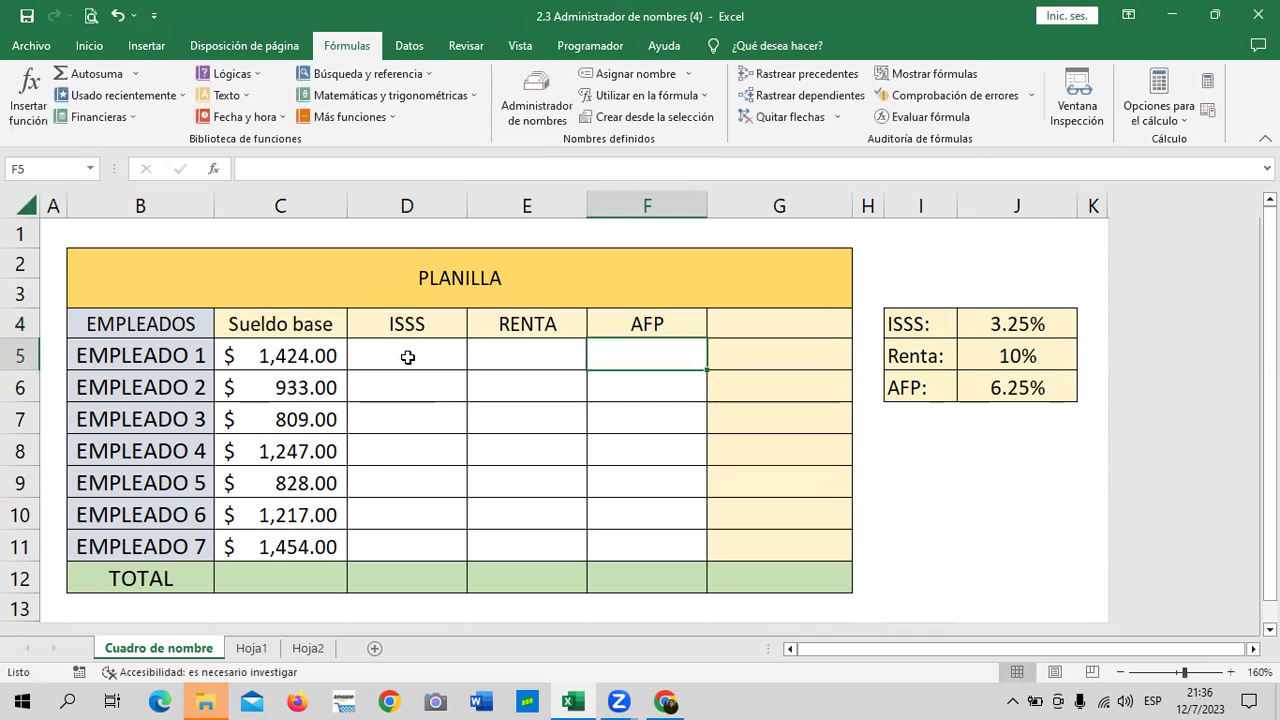
pyautogui.click(408, 356)
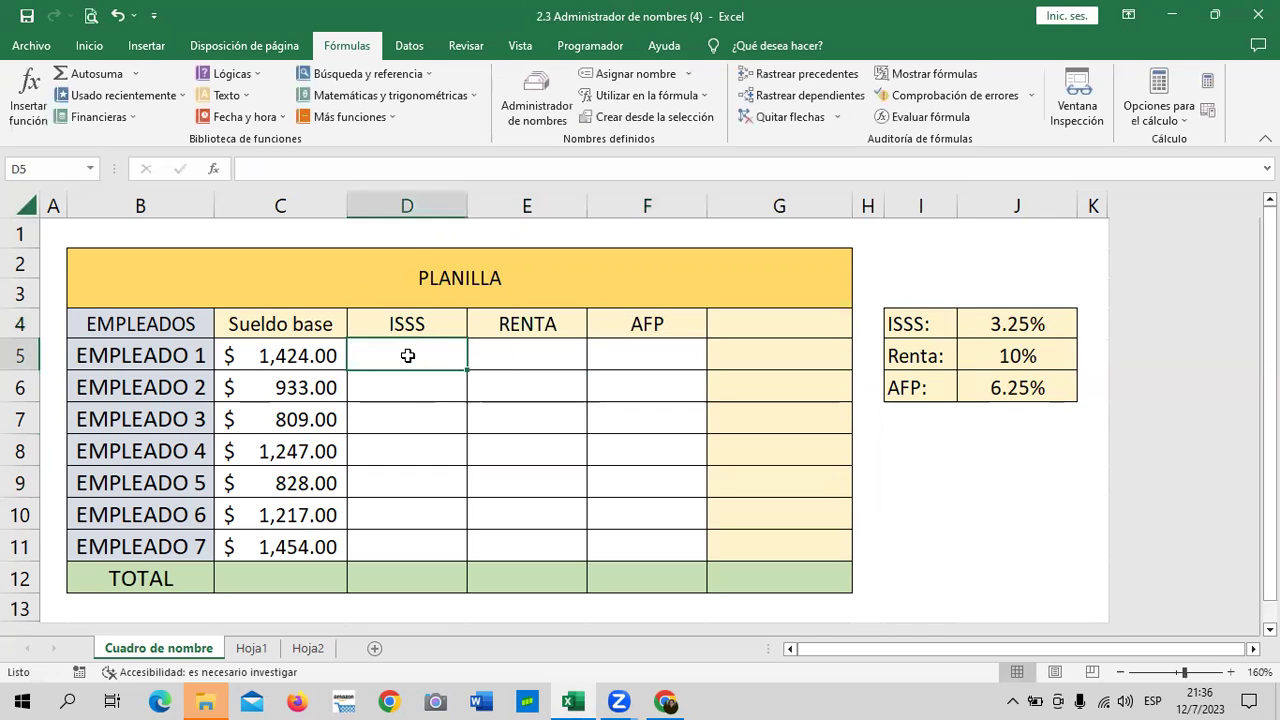
pyautogui.click(276, 357)
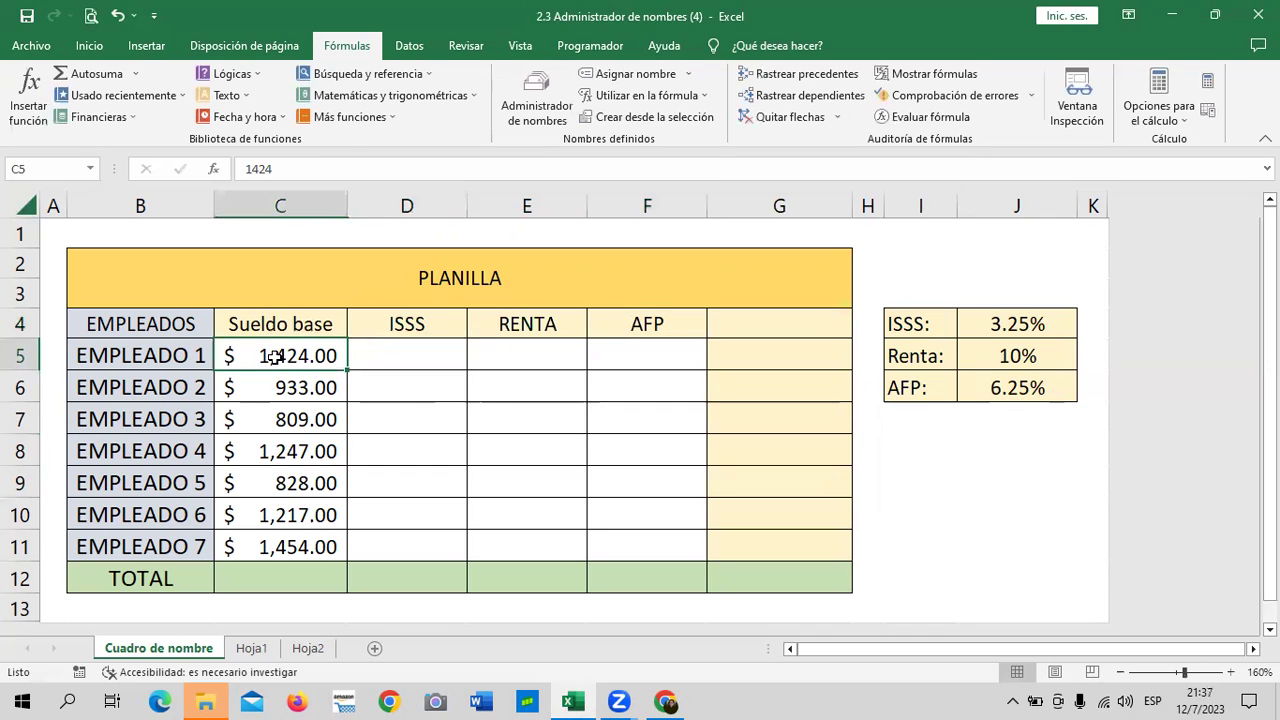
# Enter the formula =C5*ISSS in D5 for the first employee's ISSS deduction
pyautogui.click(381, 354)
pyautogui.write('=')
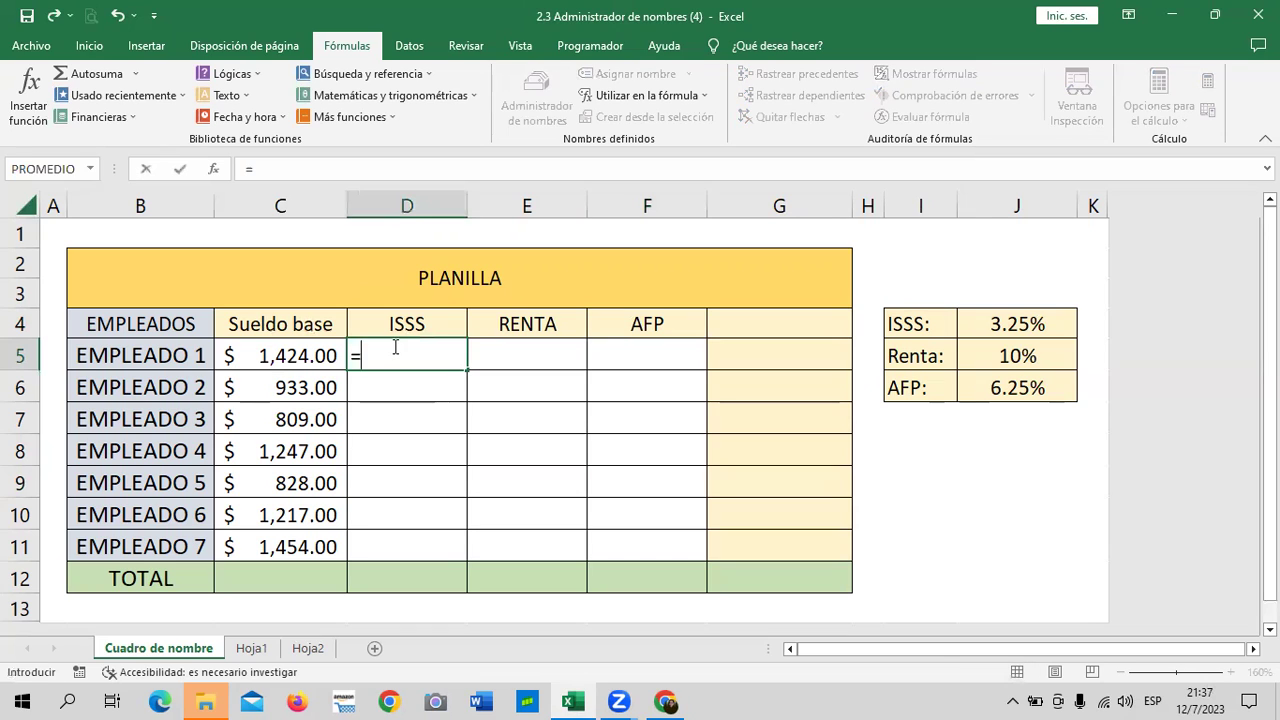
pyautogui.click(285, 356)
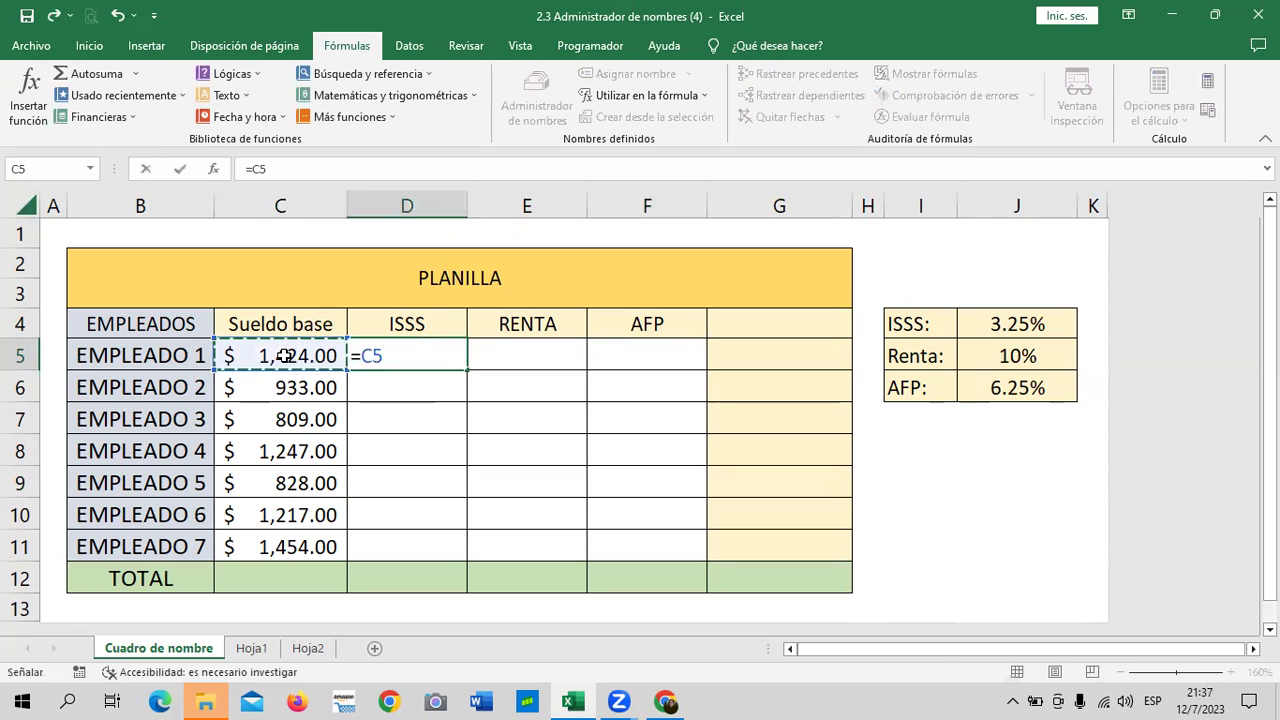
pyautogui.write('*')
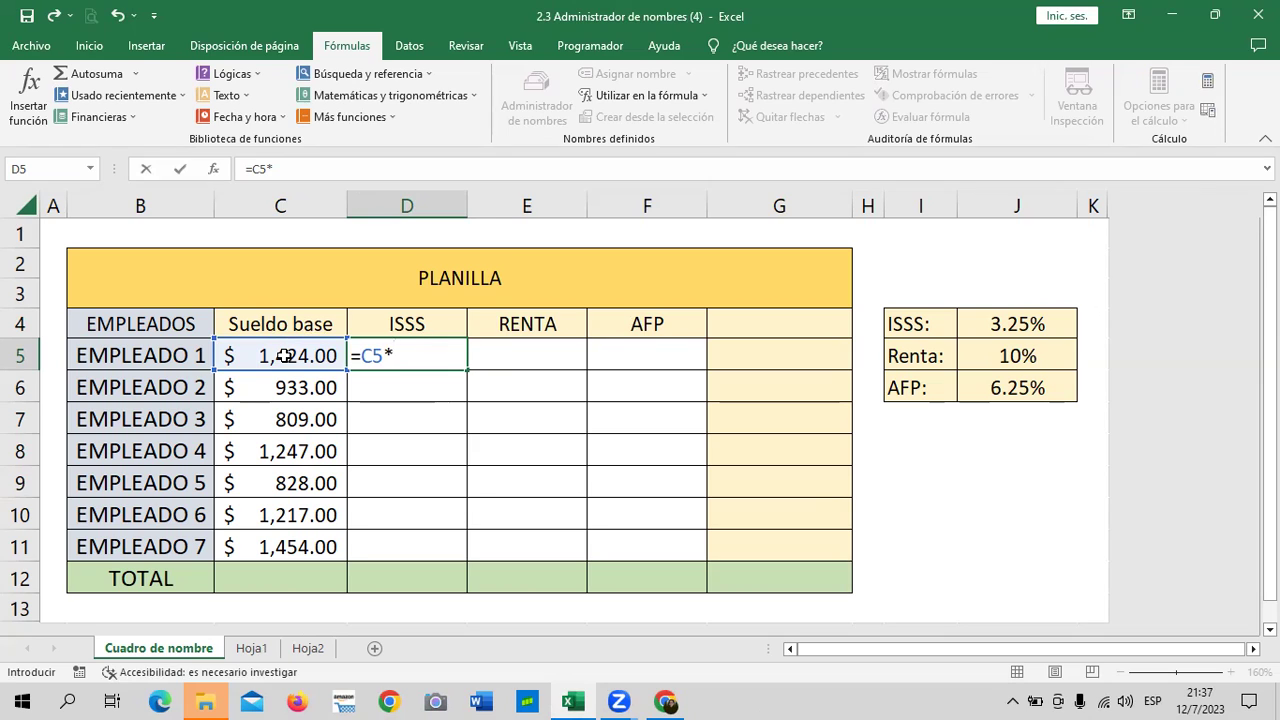
pyautogui.write('ISS')
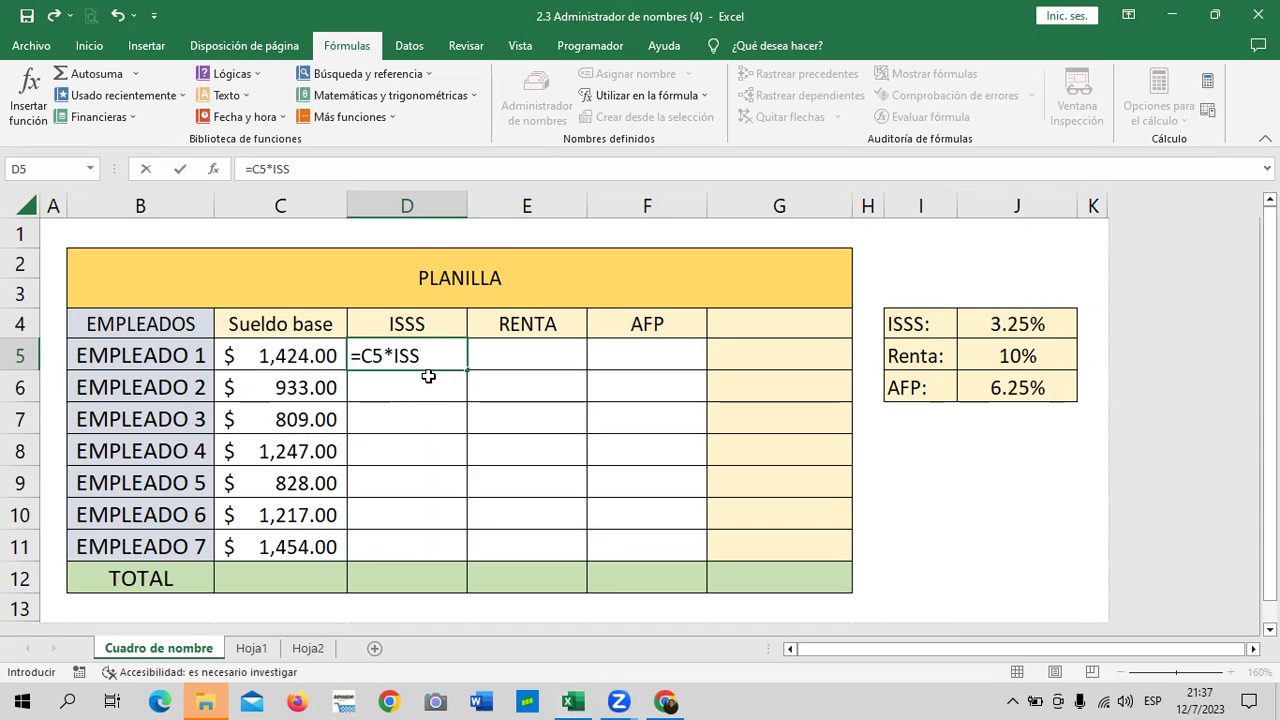
pyautogui.write('S')
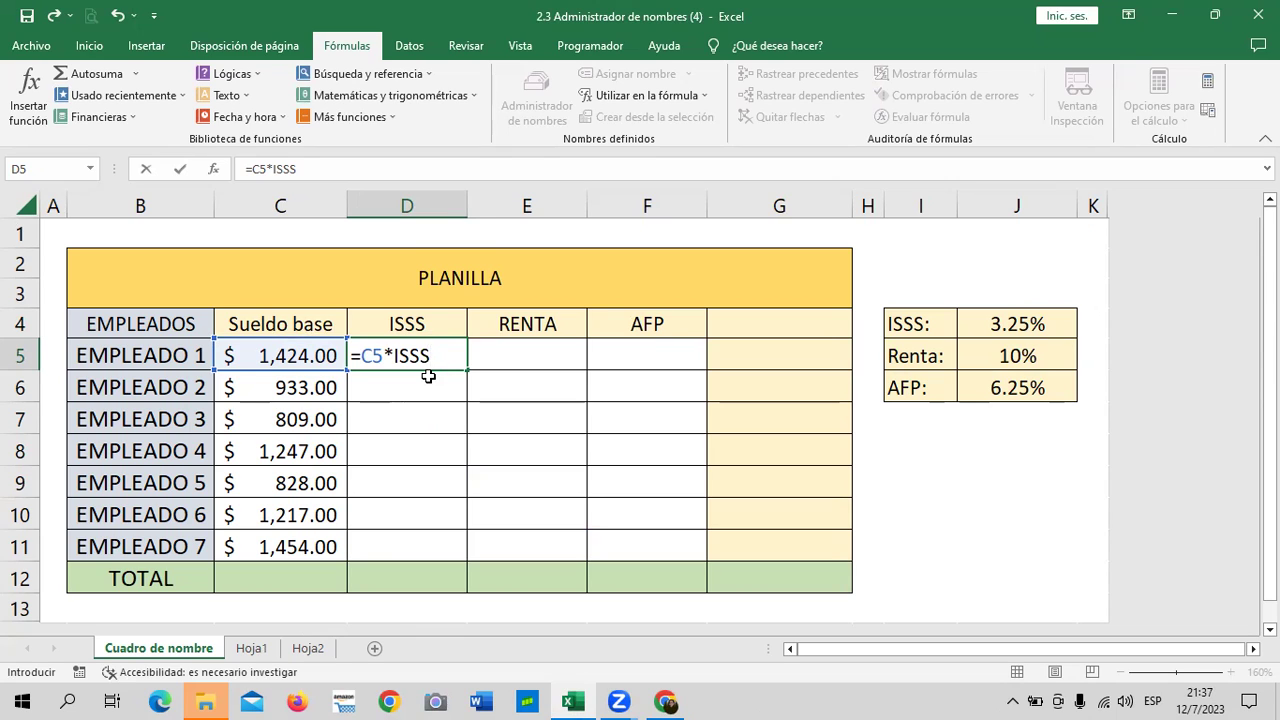
pyautogui.press('Return')
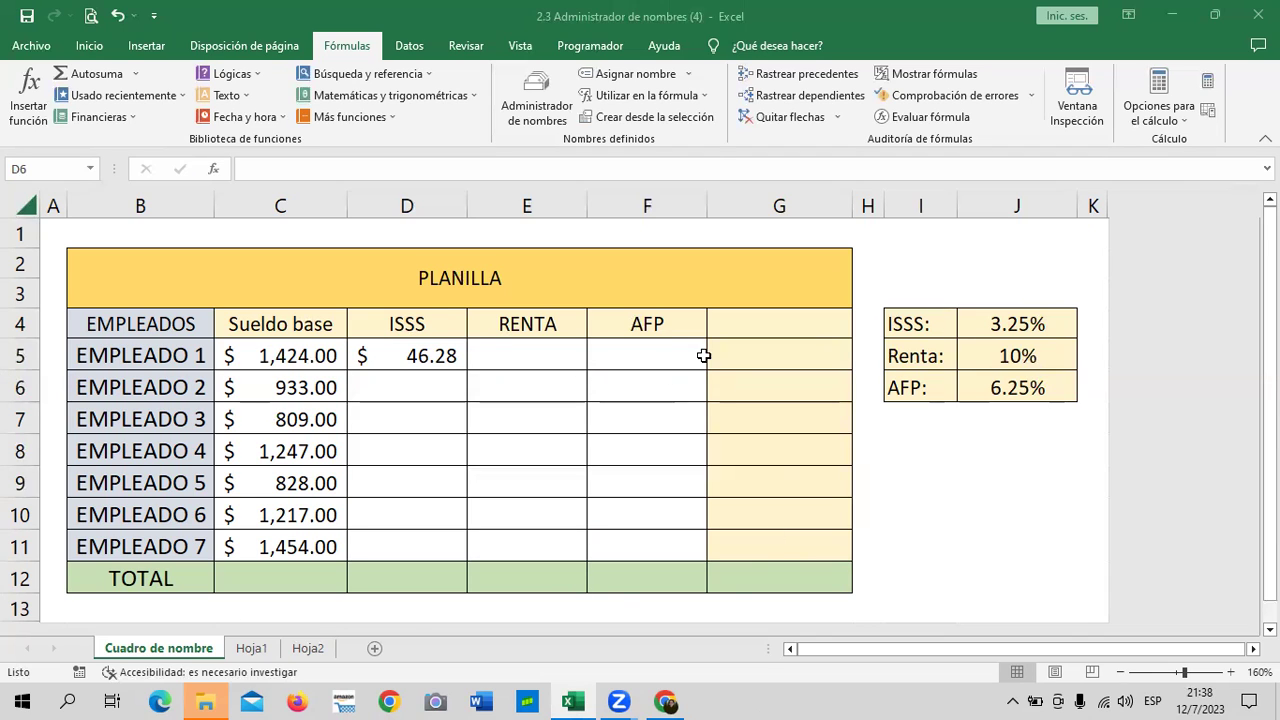
pyautogui.click(445, 380)
pyautogui.click(434, 352)
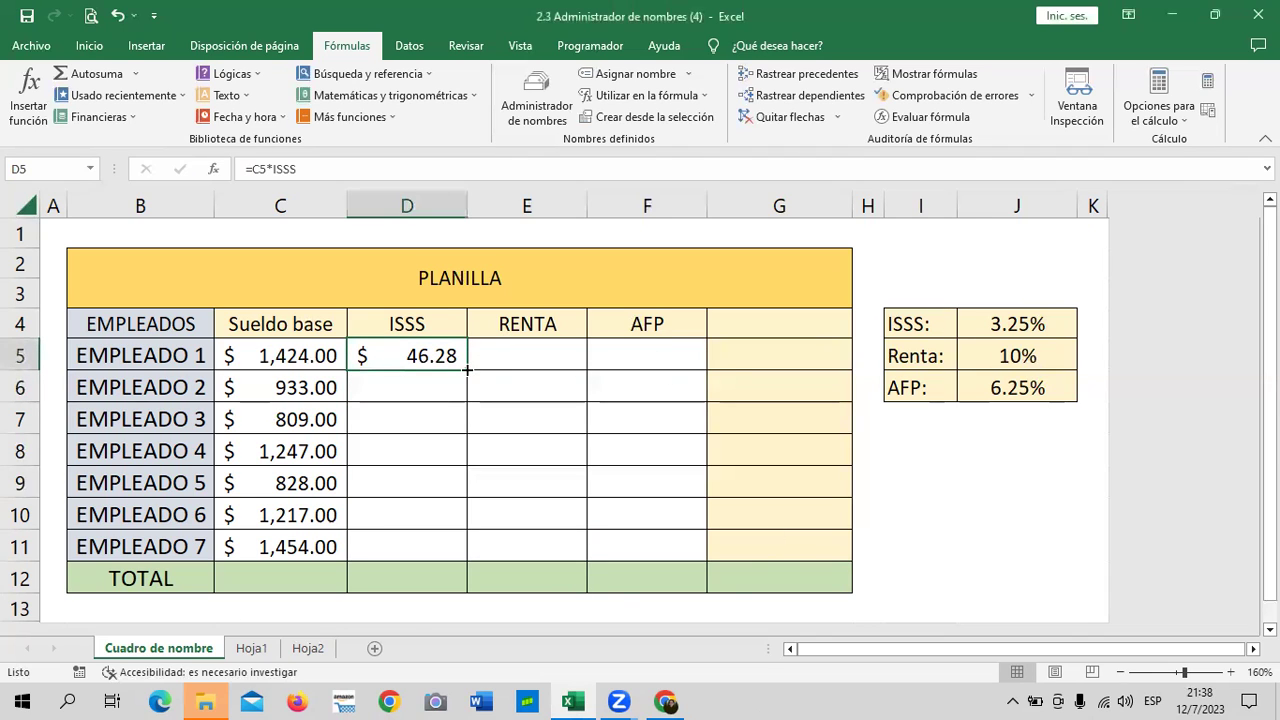
pyautogui.moveTo(469, 396); pyautogui.dragTo(471, 545)
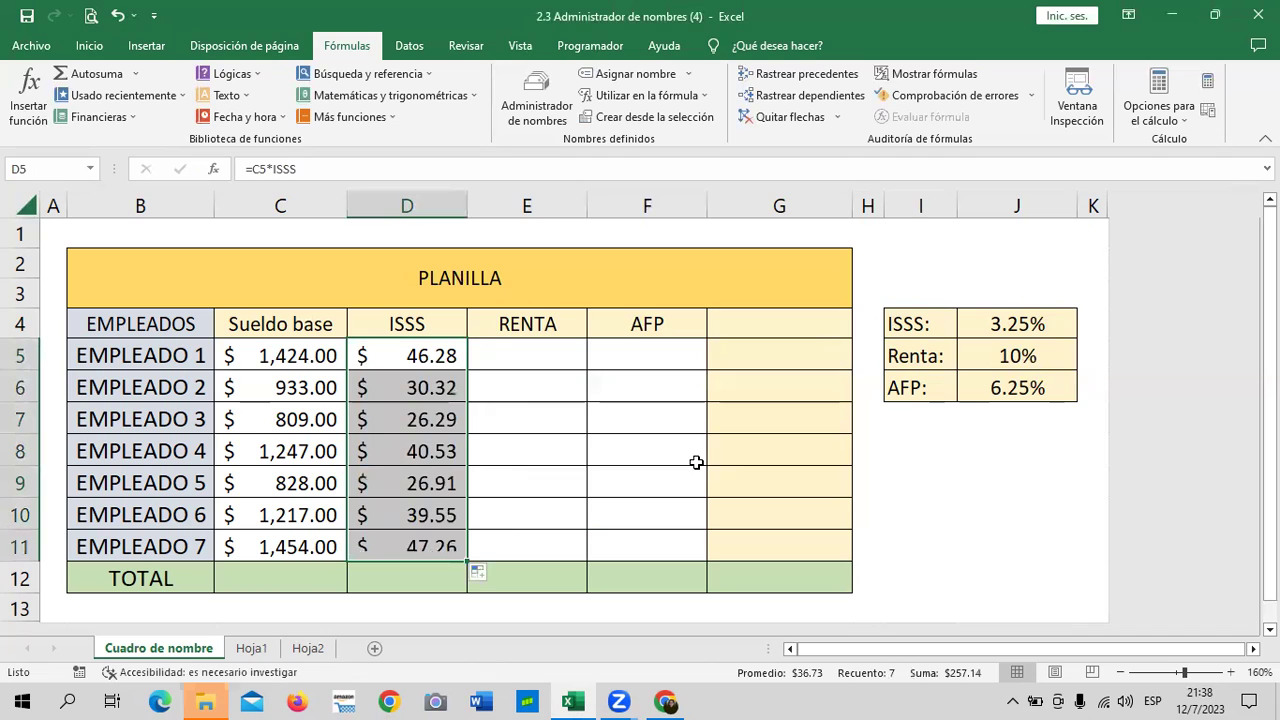
pyautogui.click(530, 456)
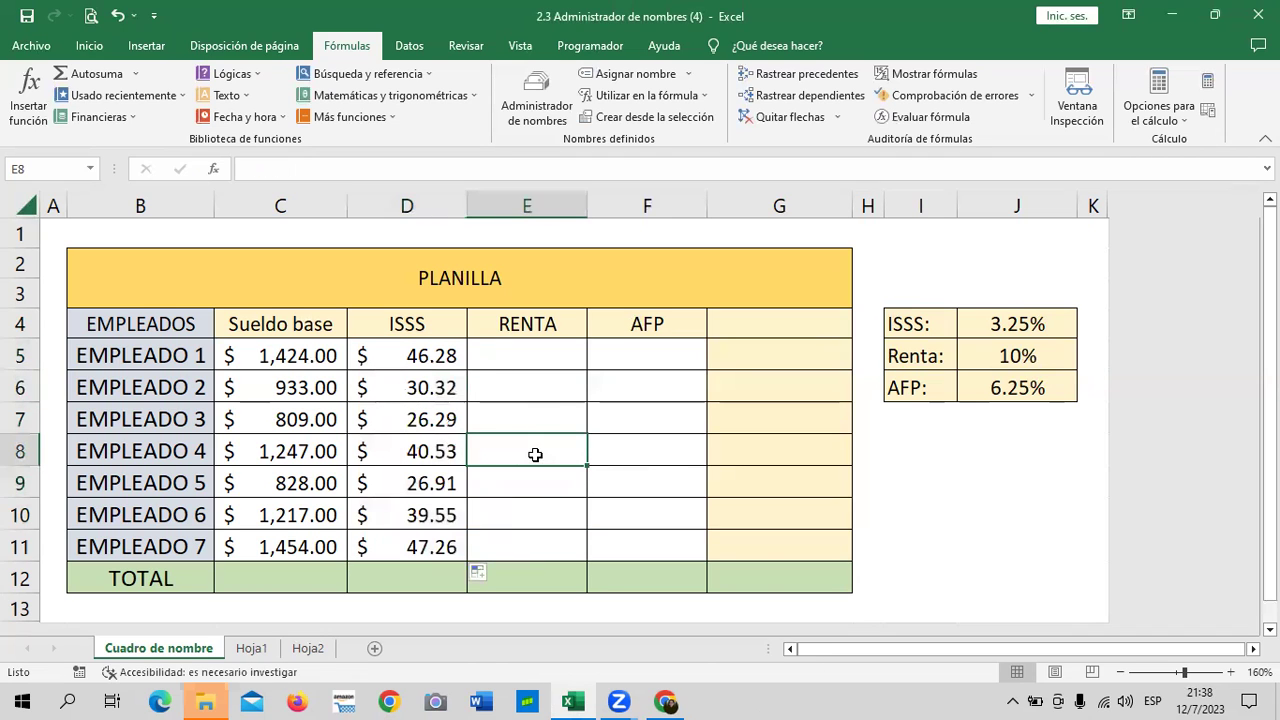
pyautogui.click(426, 540)
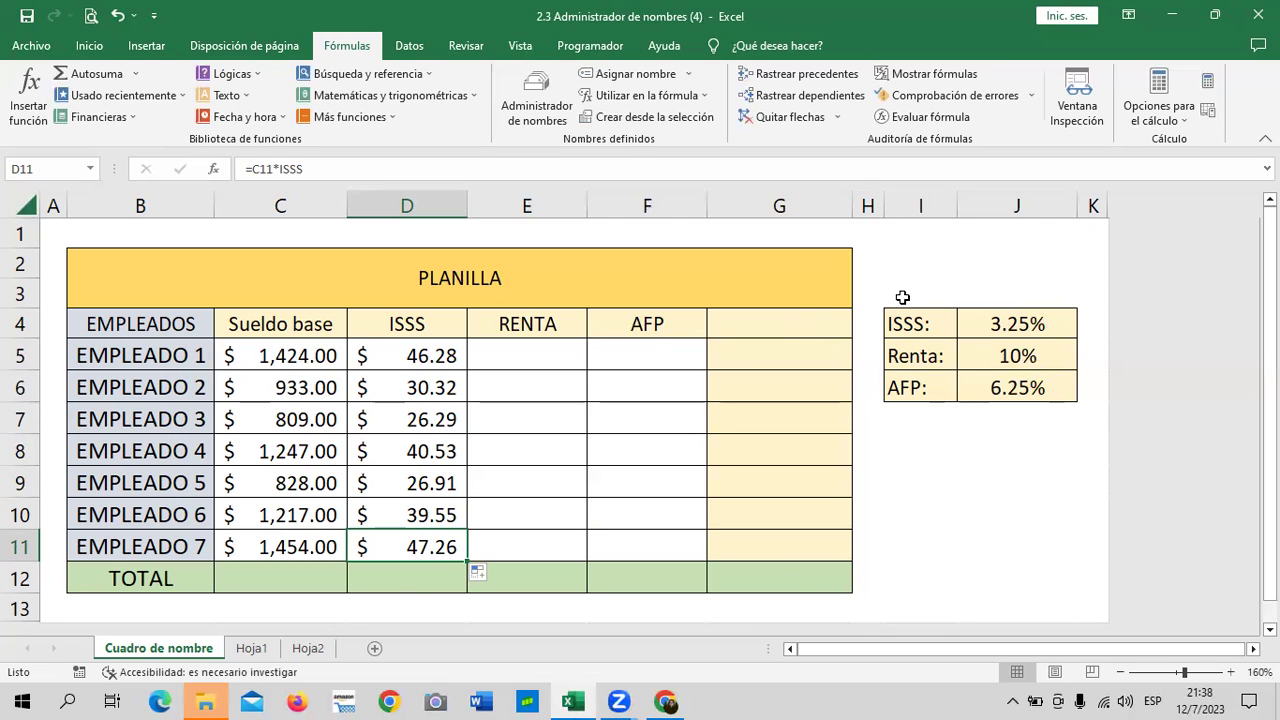
pyautogui.click(946, 497)
pyautogui.moveTo(431, 388); pyautogui.dragTo(410, 551)
pyautogui.write('=C6')
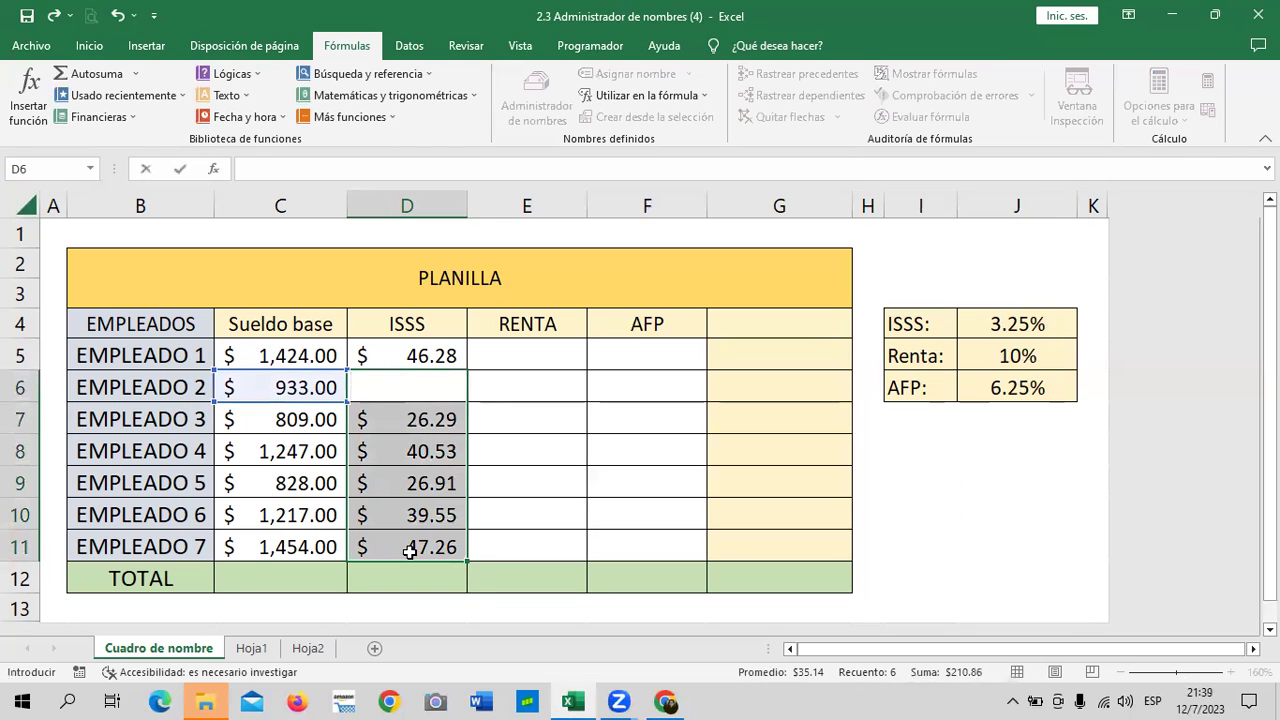
pyautogui.click(524, 535)
pyautogui.click(414, 420)
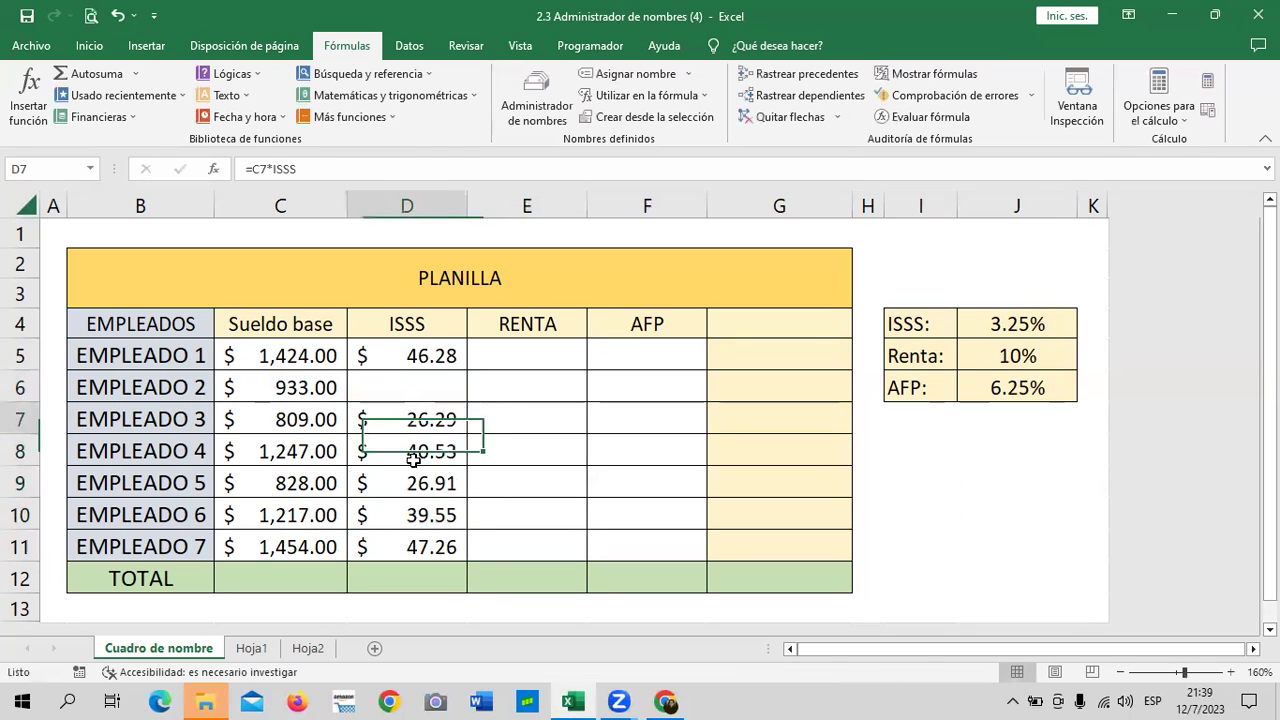
pyautogui.moveTo(413, 459); pyautogui.dragTo(411, 547)
pyautogui.press('Delete')
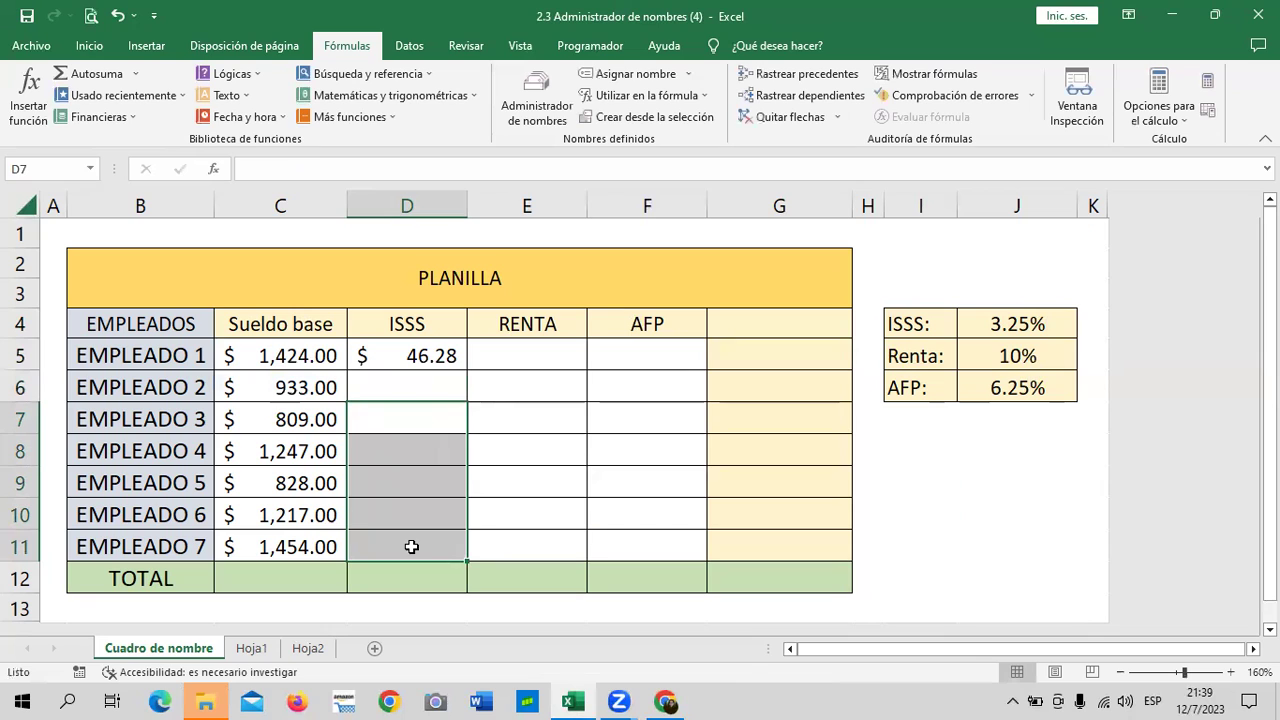
pyautogui.click(612, 484)
pyautogui.click(426, 389)
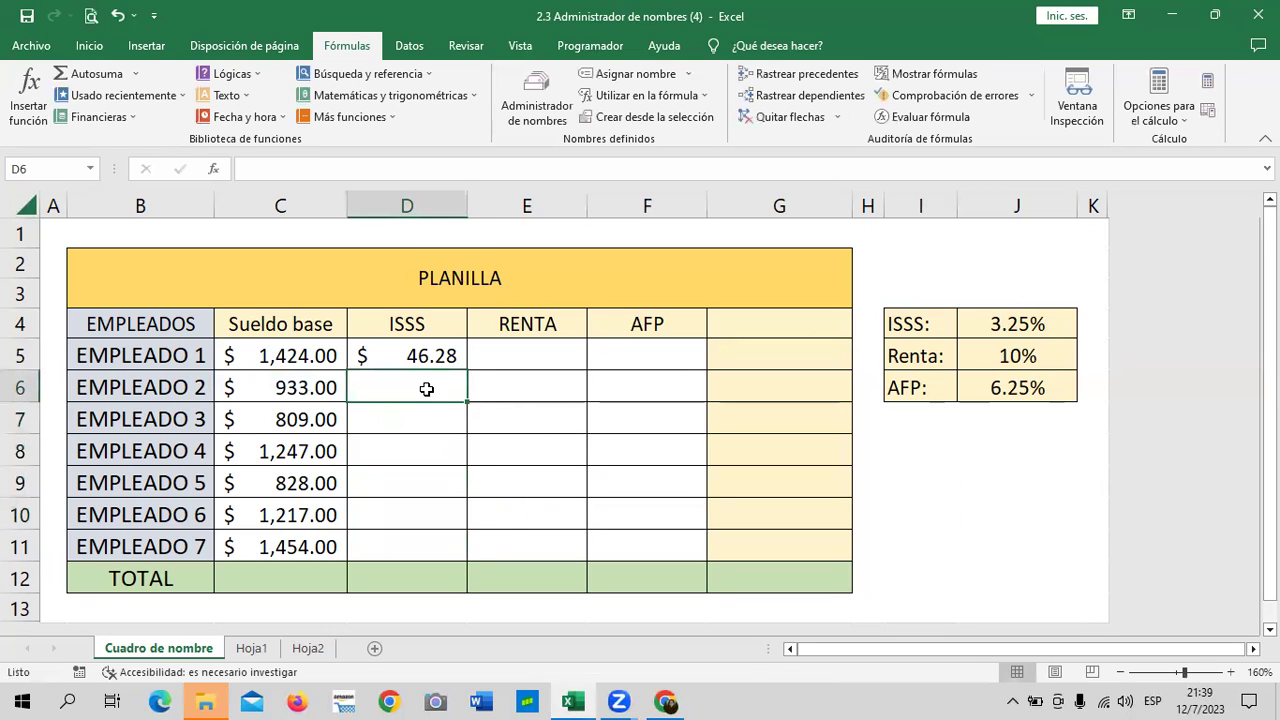
pyautogui.write('=')
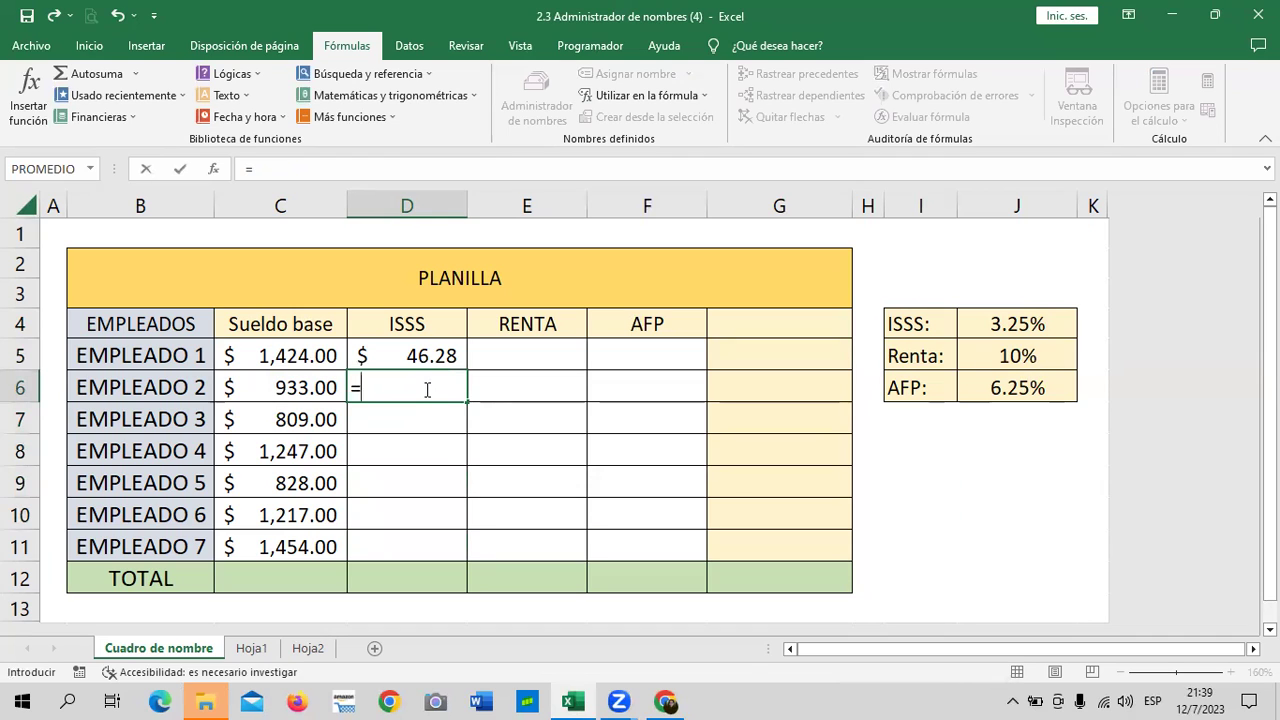
# Enter =C6*ISSS in D6 and =C7*ISSS in D7, giving $30.32 and $26.29
pyautogui.click(311, 383)
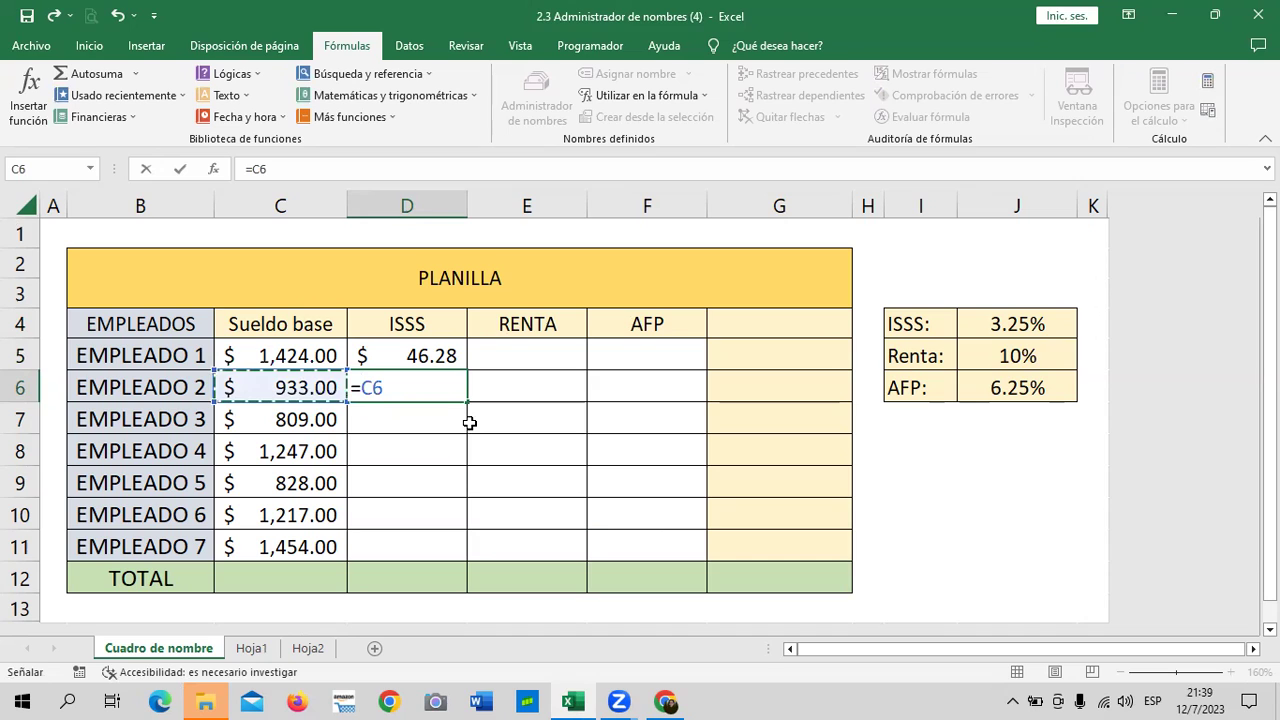
pyautogui.write('*')
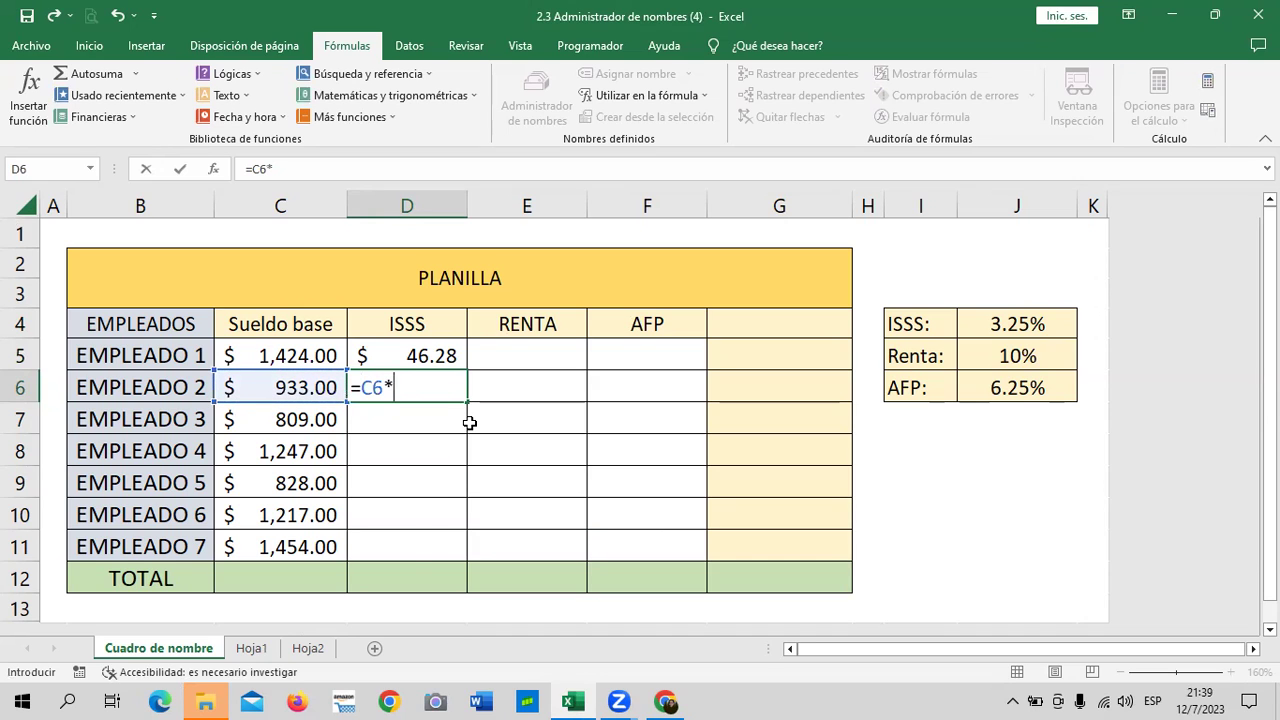
pyautogui.write('ISS')
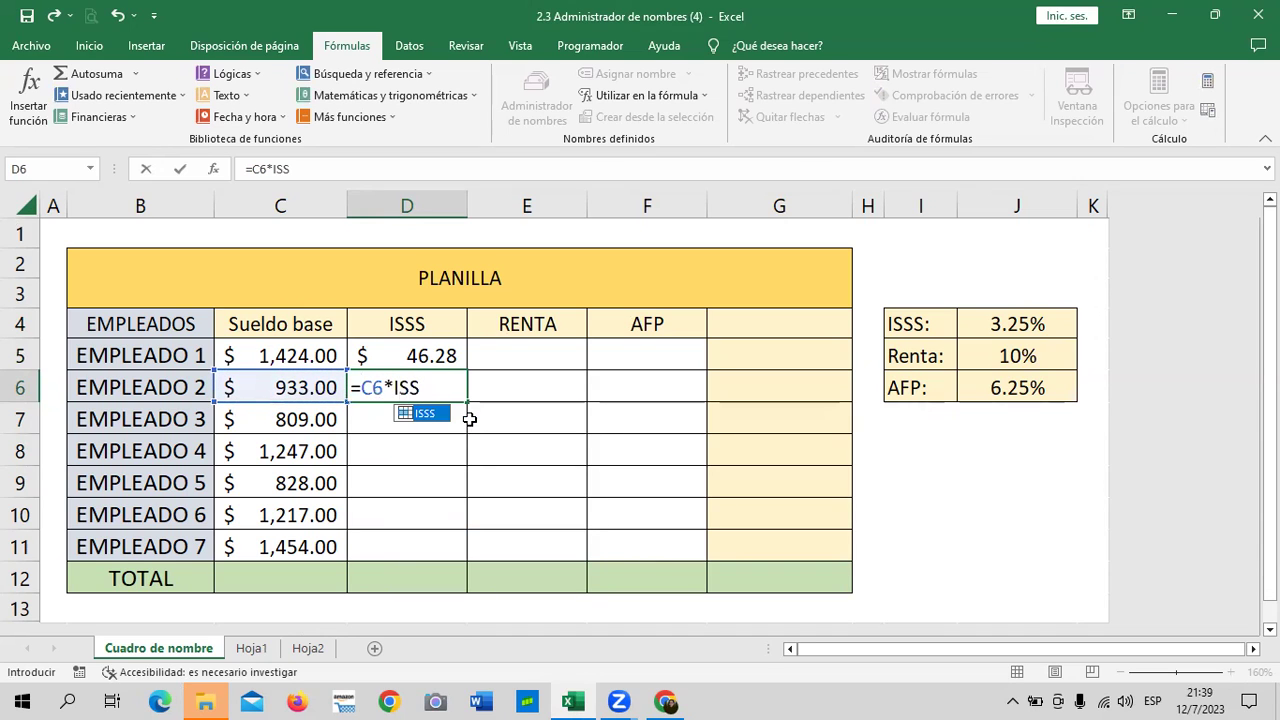
pyautogui.doubleClick(427, 412)
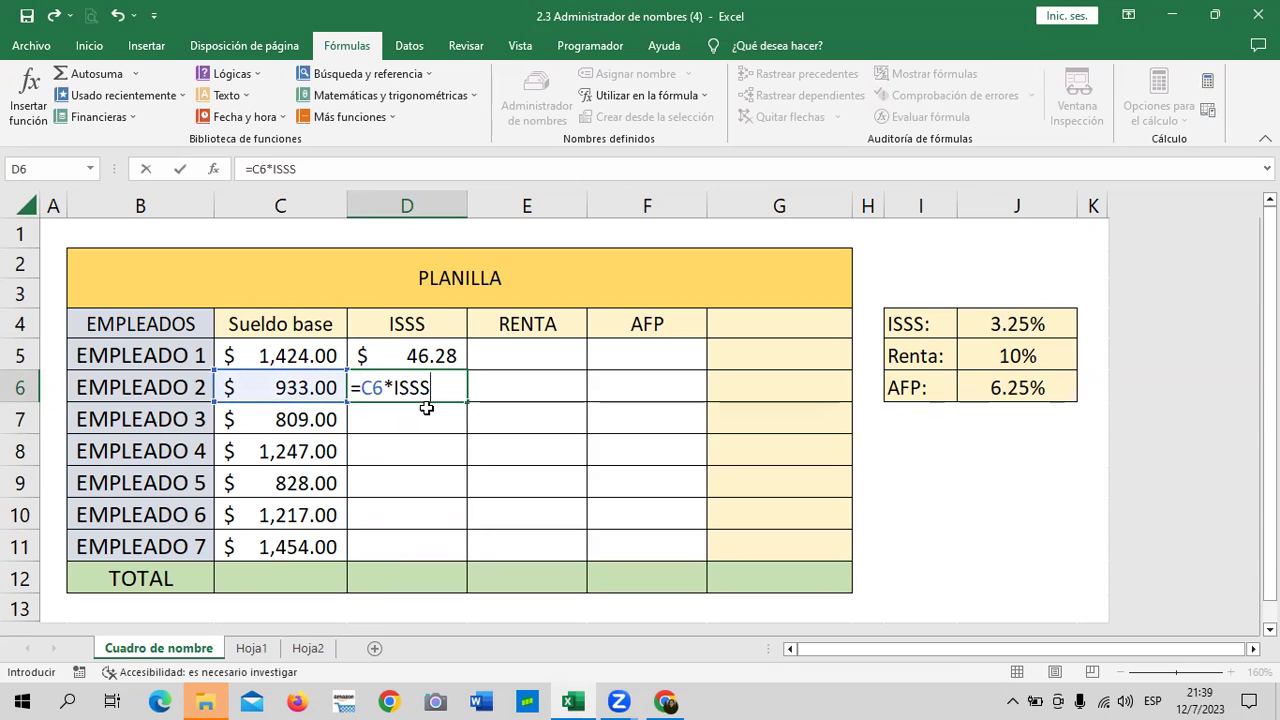
pyautogui.press('Return')
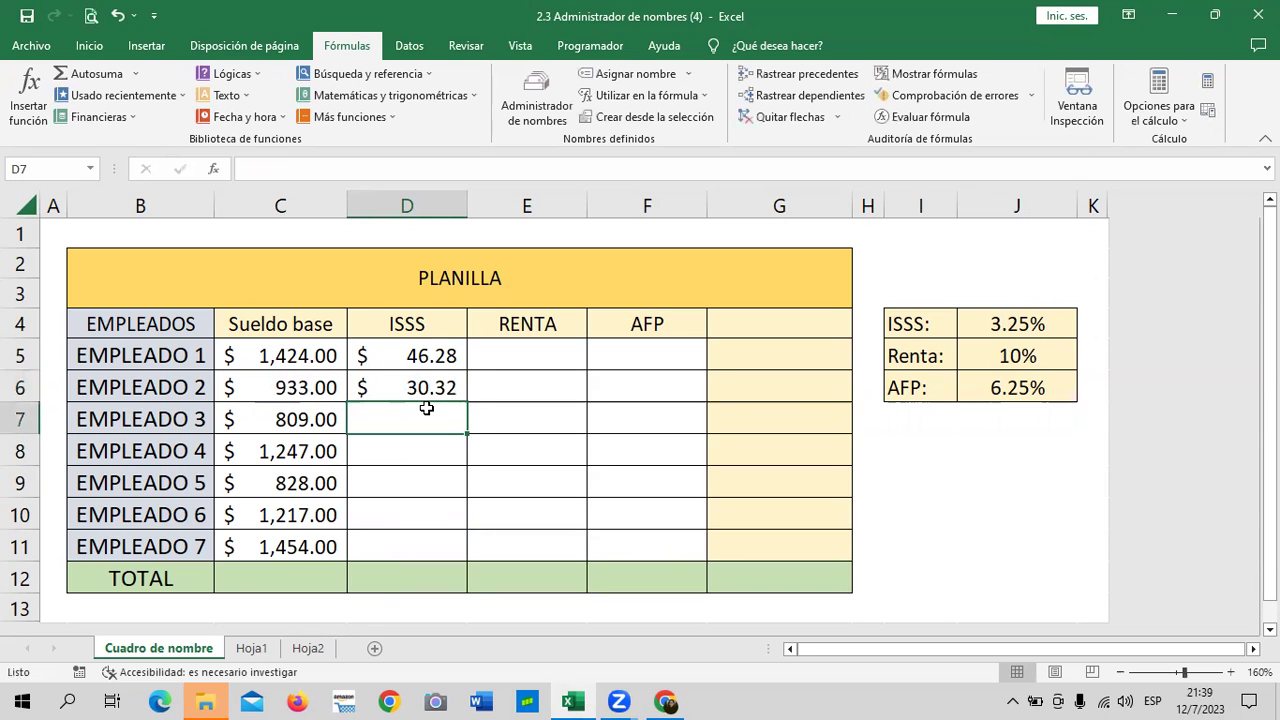
pyautogui.write('=')
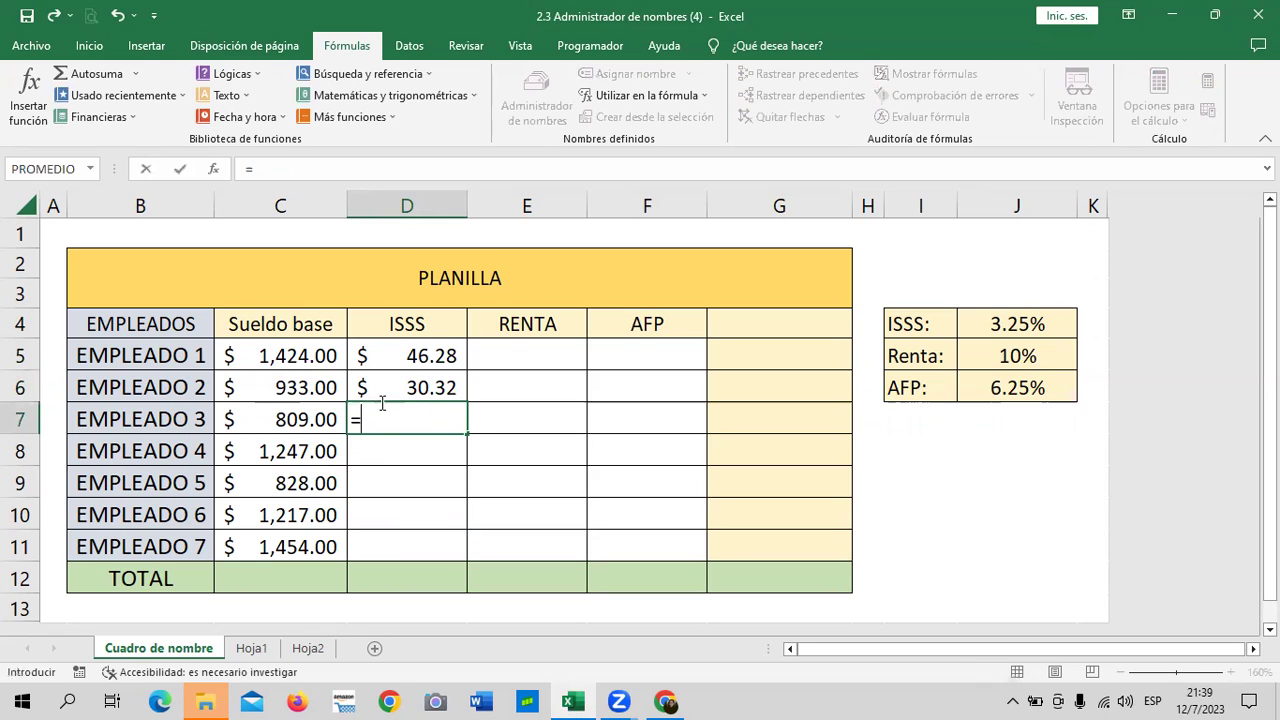
pyautogui.click(290, 419)
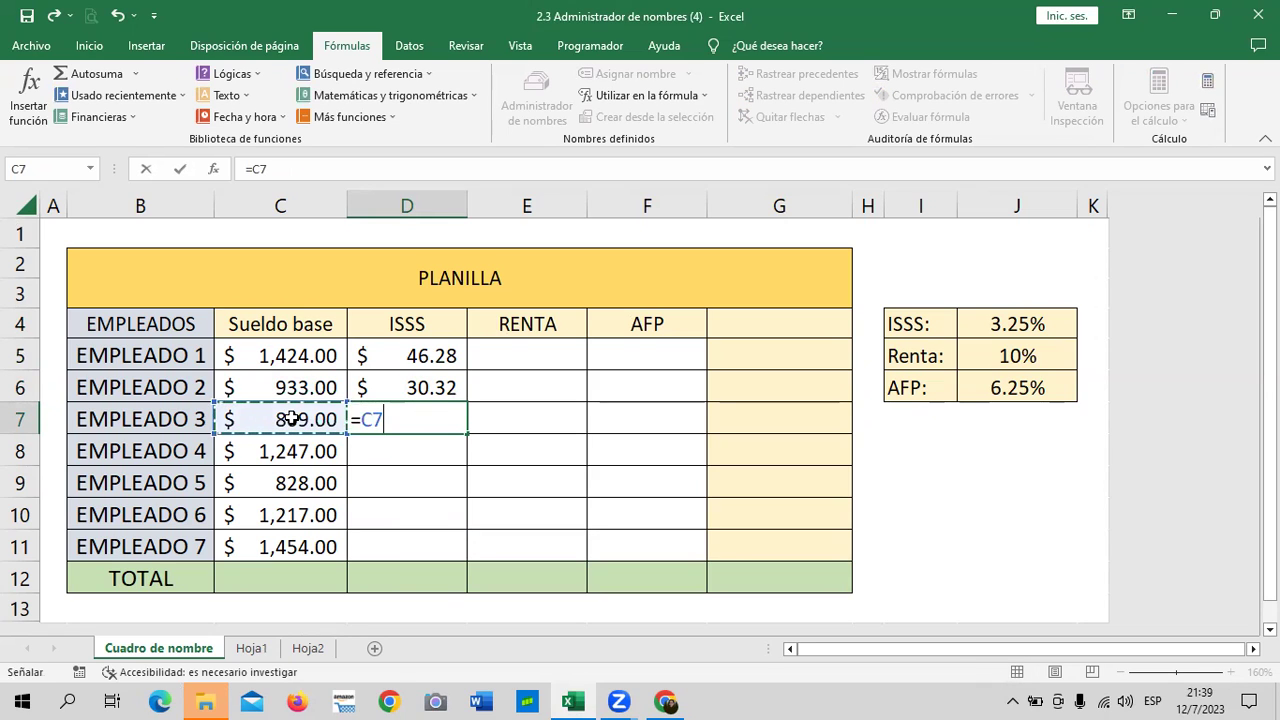
pyautogui.write('*')
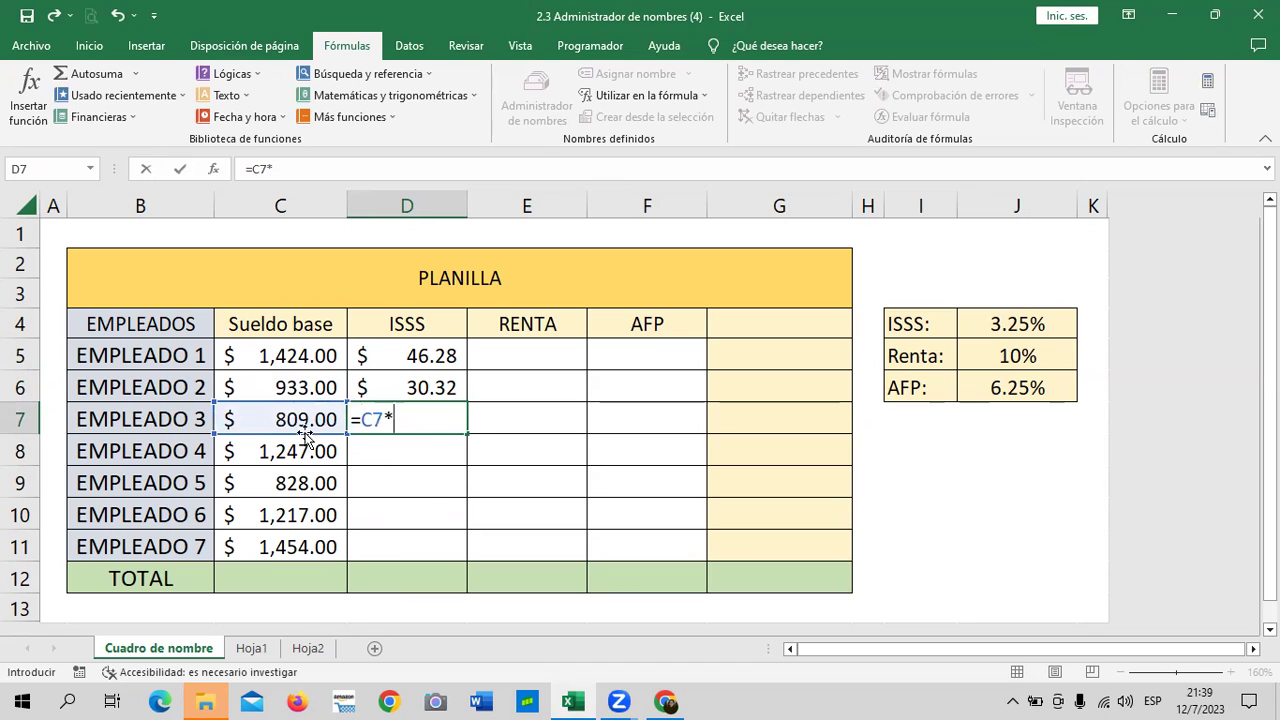
pyautogui.write('ISS')
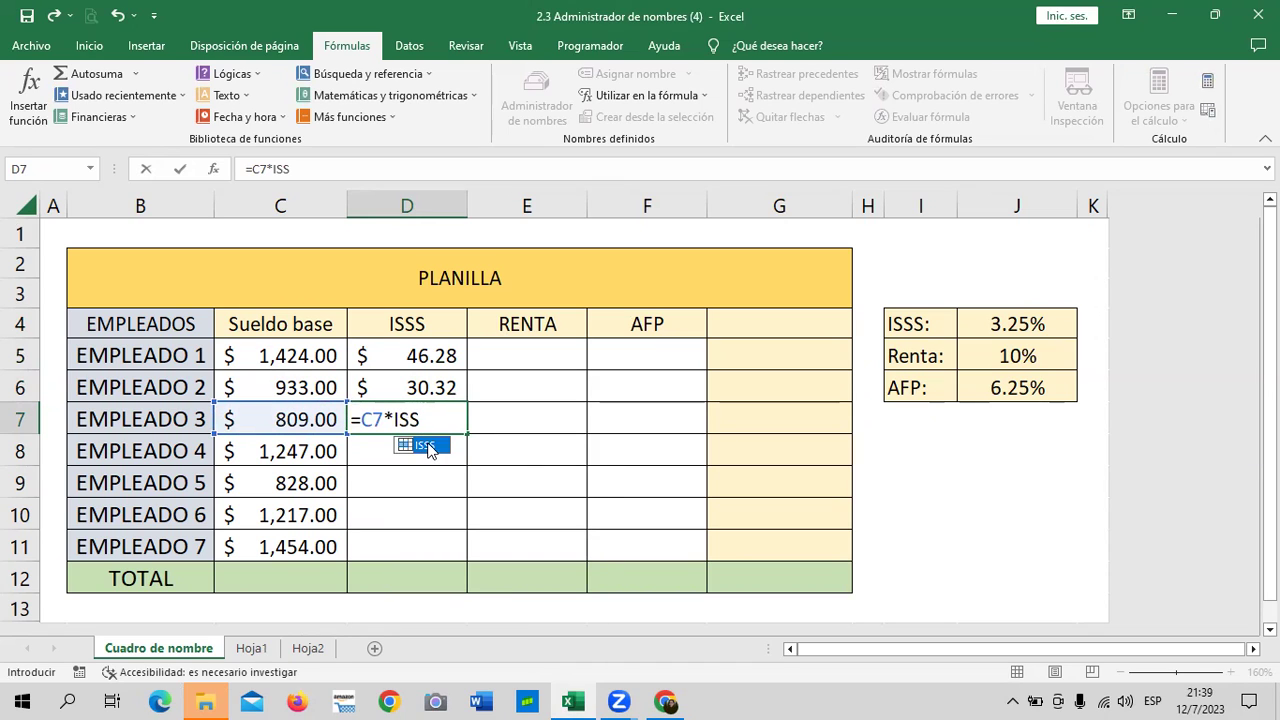
pyautogui.doubleClick(428, 445)
pyautogui.press('Return')
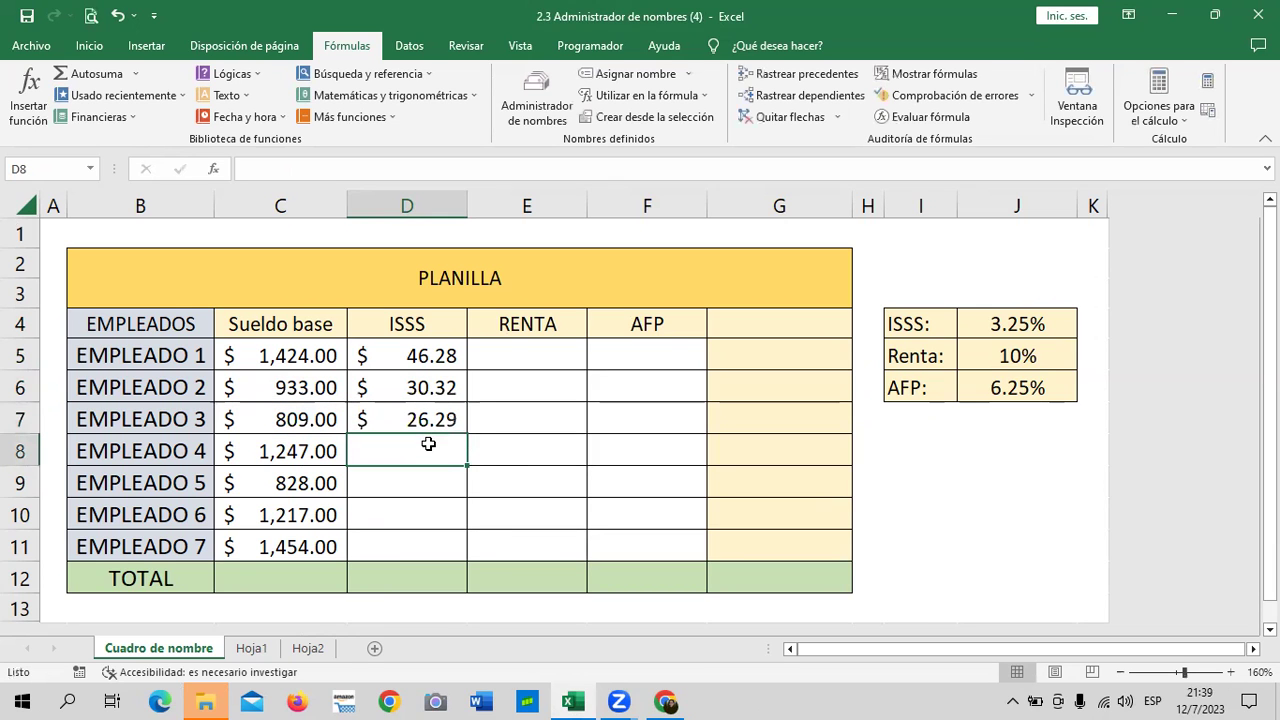
# On Hoja1, enter the formula =G5*ISSS in H5 for JUAN's total
pyautogui.click(251, 648)
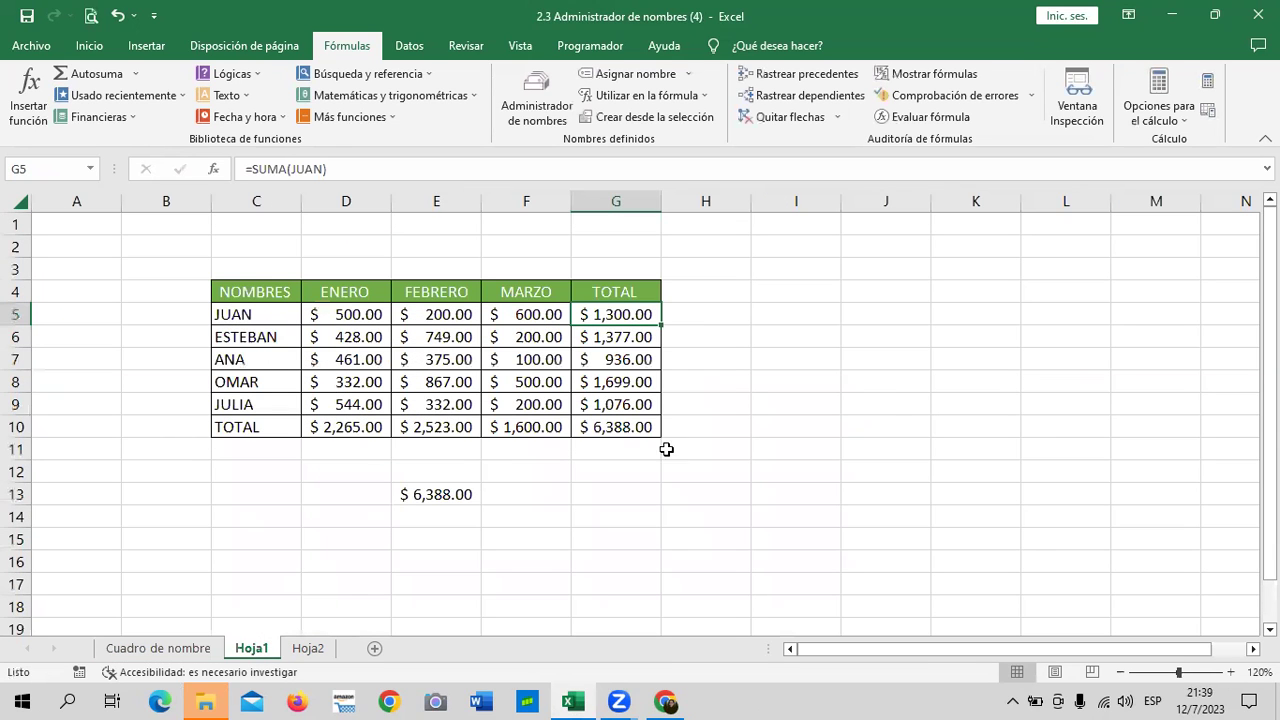
pyautogui.click(913, 359)
pyautogui.click(713, 313)
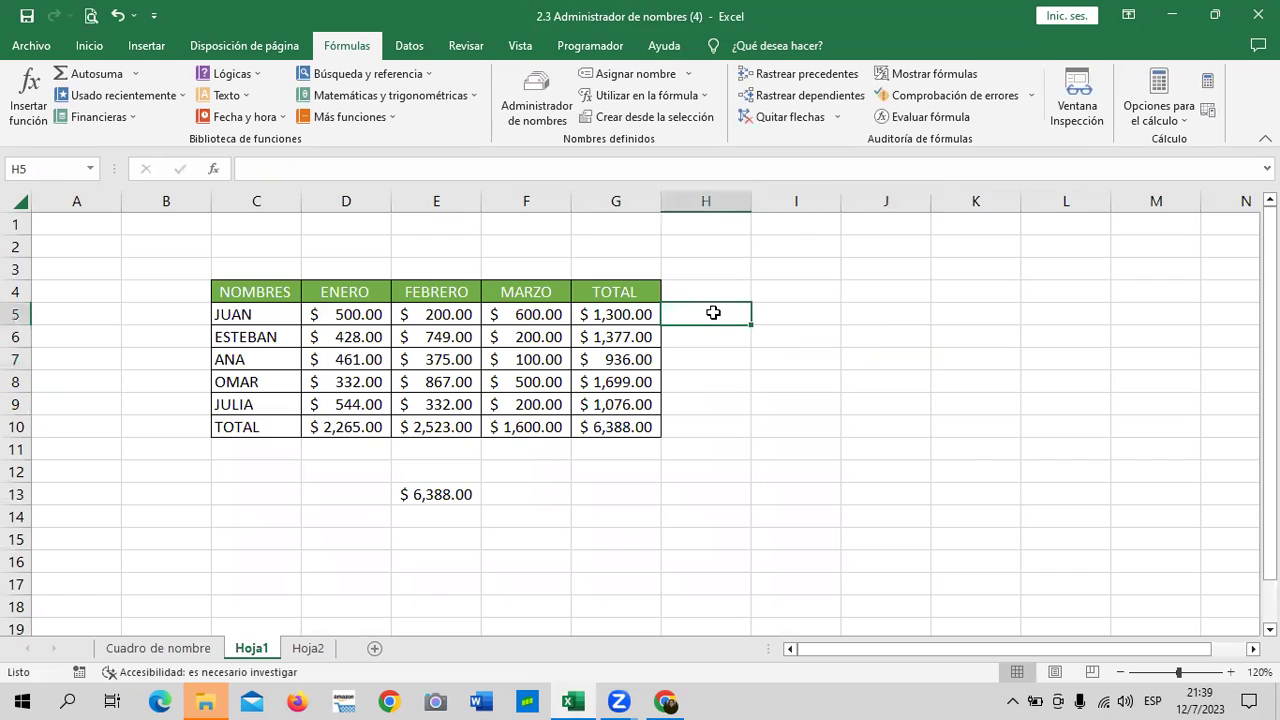
pyautogui.write('=')
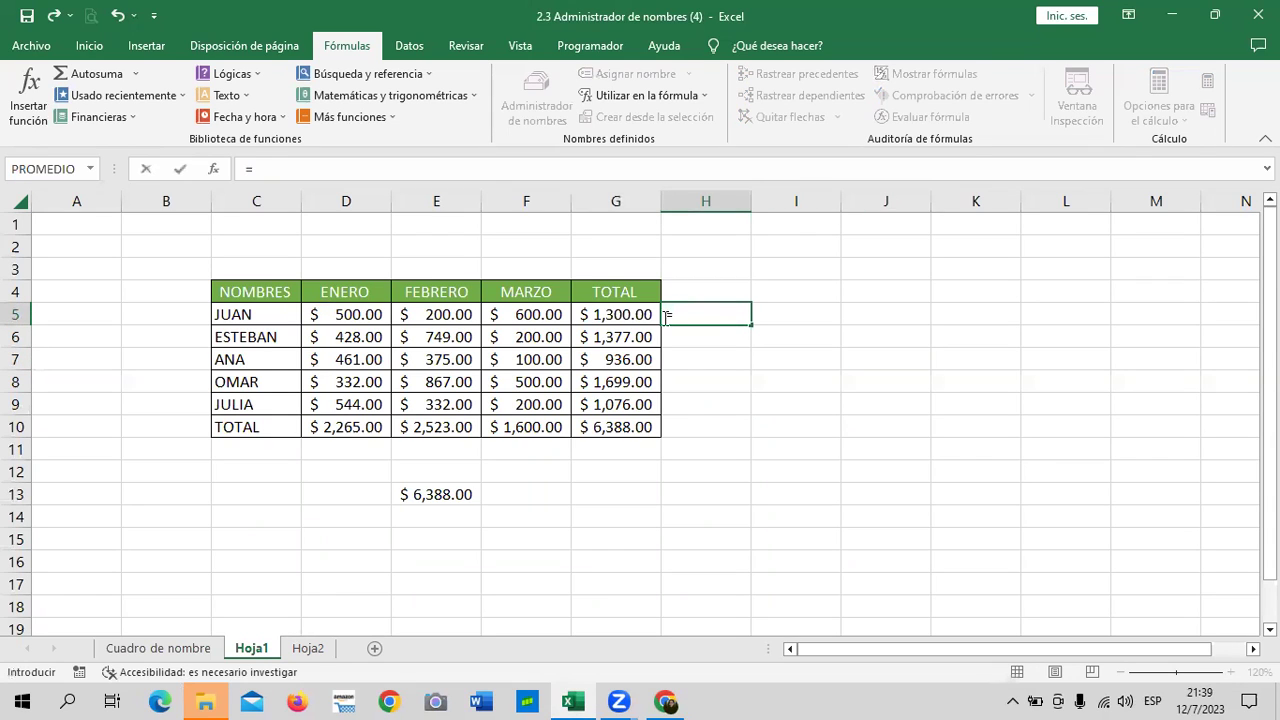
pyautogui.click(622, 316)
pyautogui.write('*')
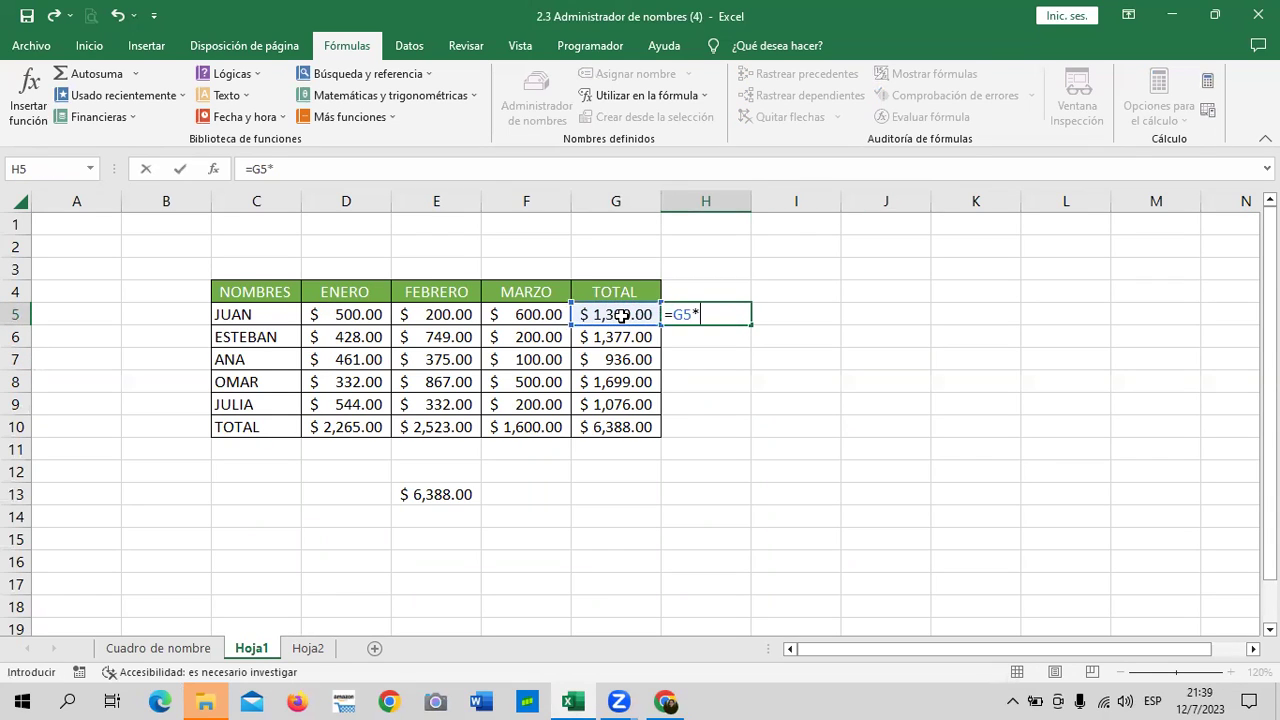
pyautogui.write('ISS')
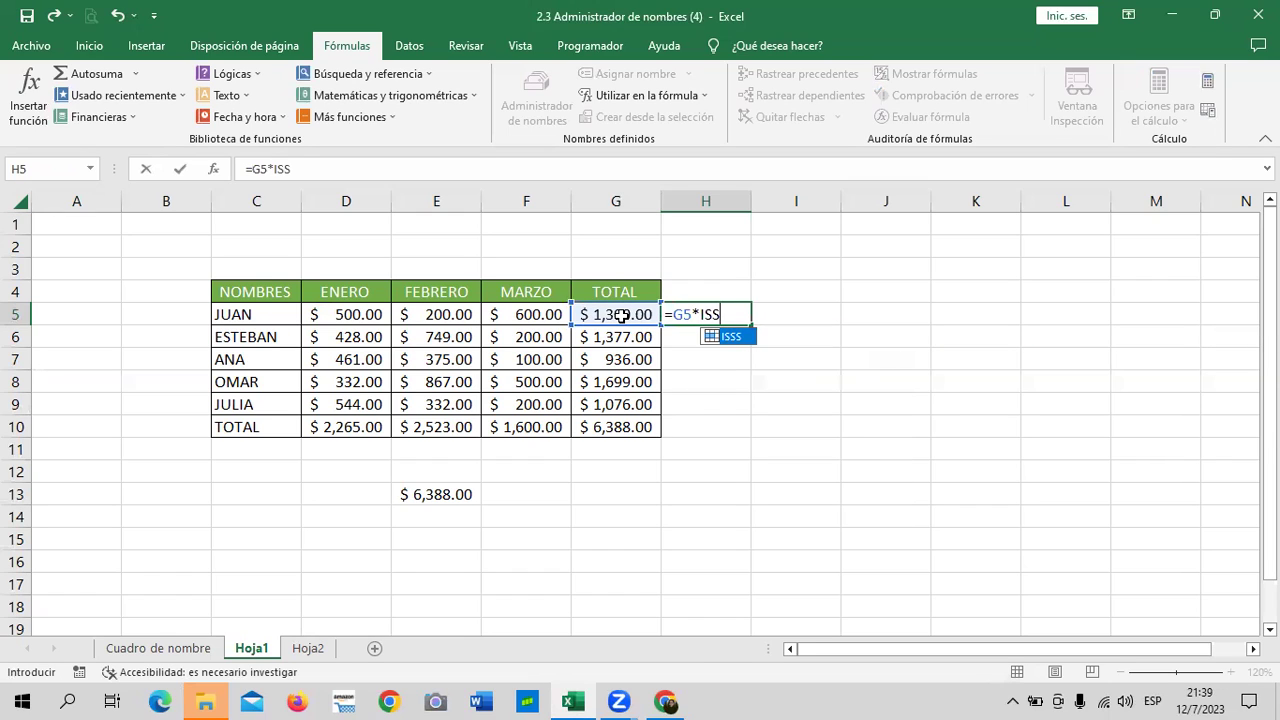
pyautogui.doubleClick(736, 336)
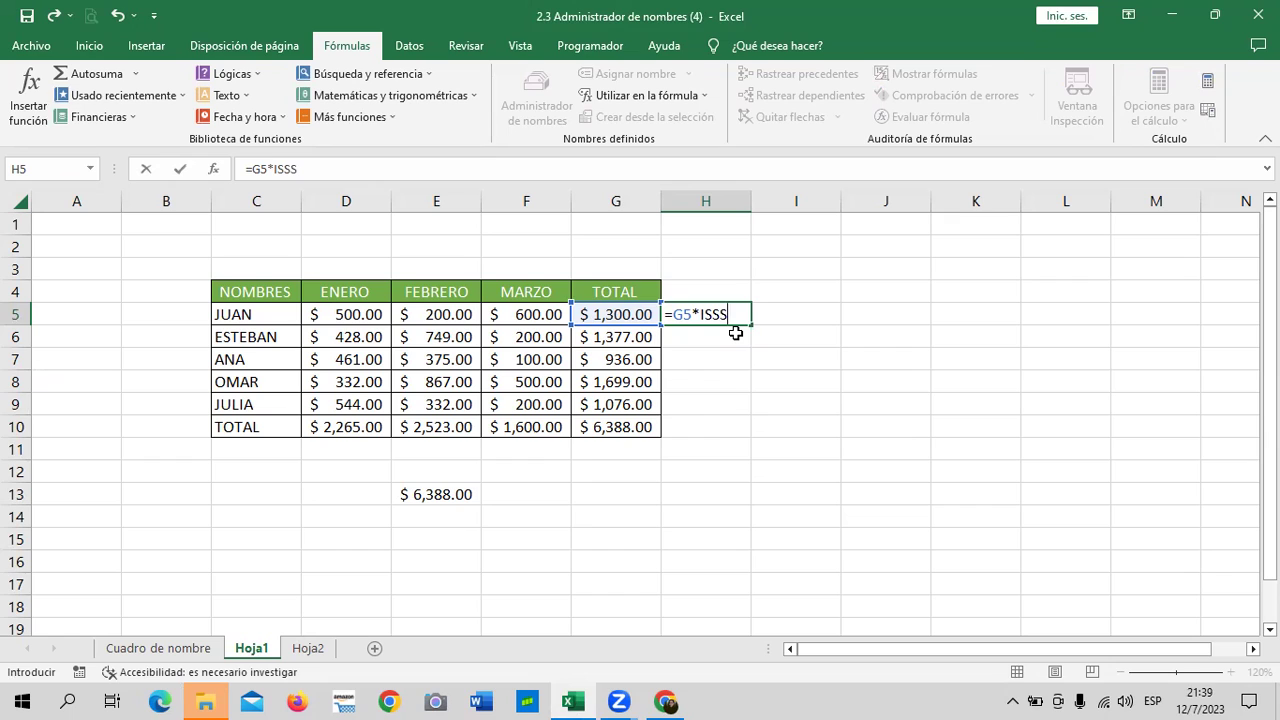
pyautogui.press('Return')
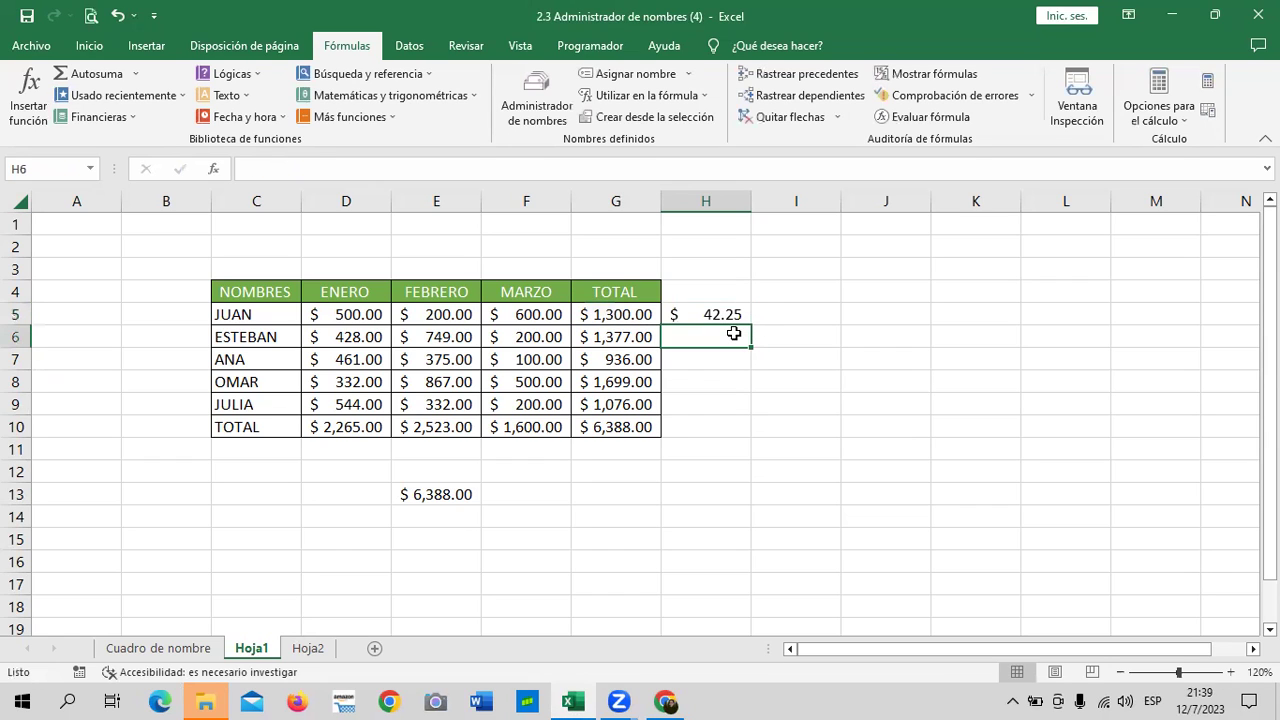
# Fill the H5 formula down to H9, giving $42.25 through $34.97
pyautogui.click(708, 312)
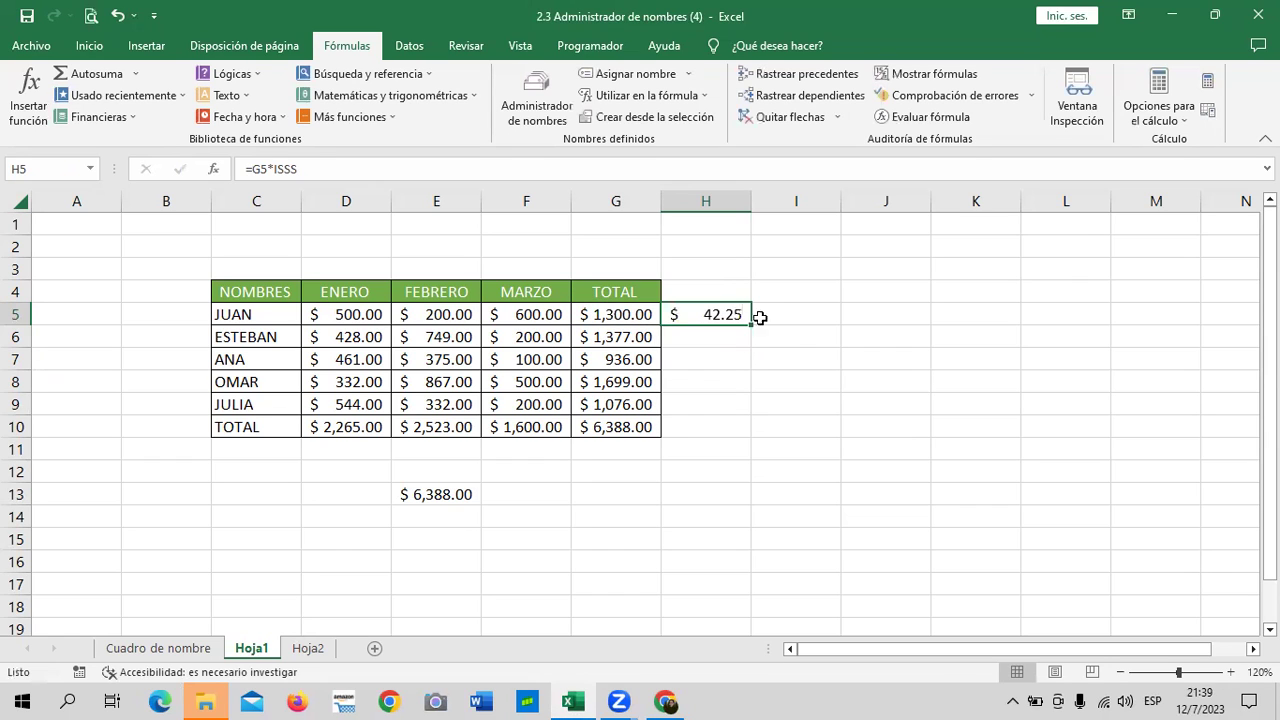
pyautogui.moveTo(751, 326); pyautogui.dragTo(745, 412)
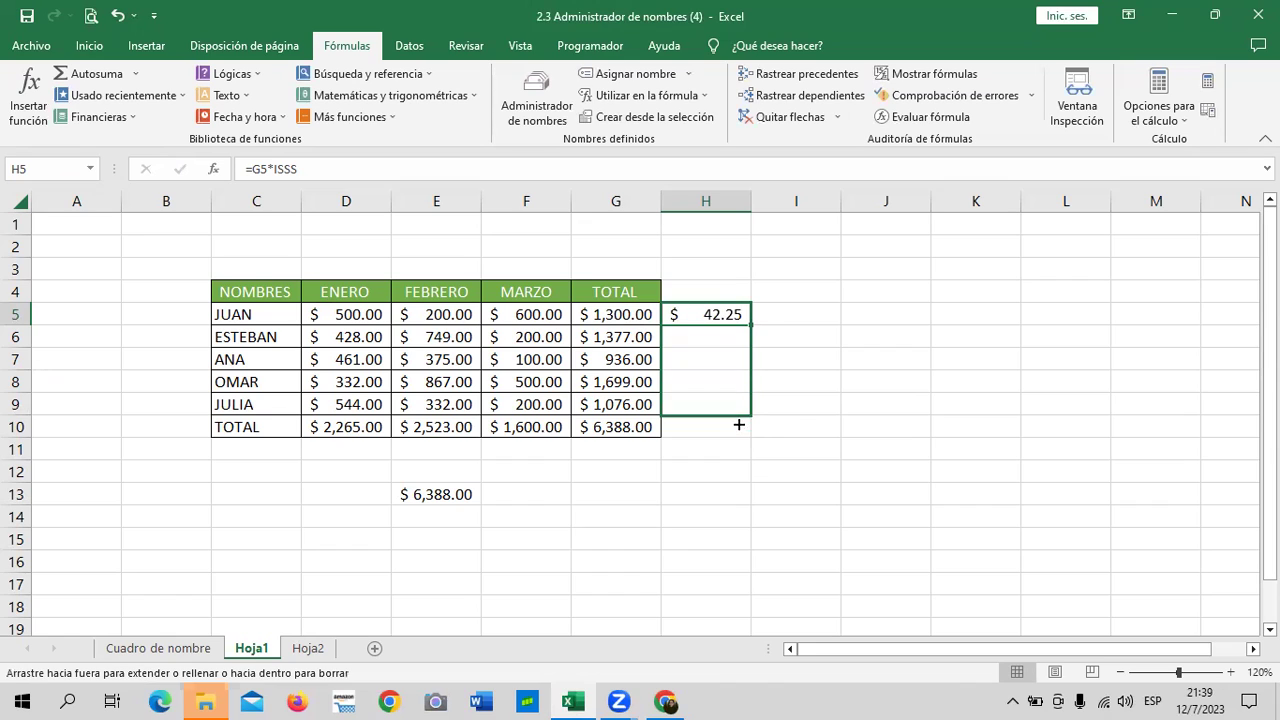
pyautogui.click(886, 382)
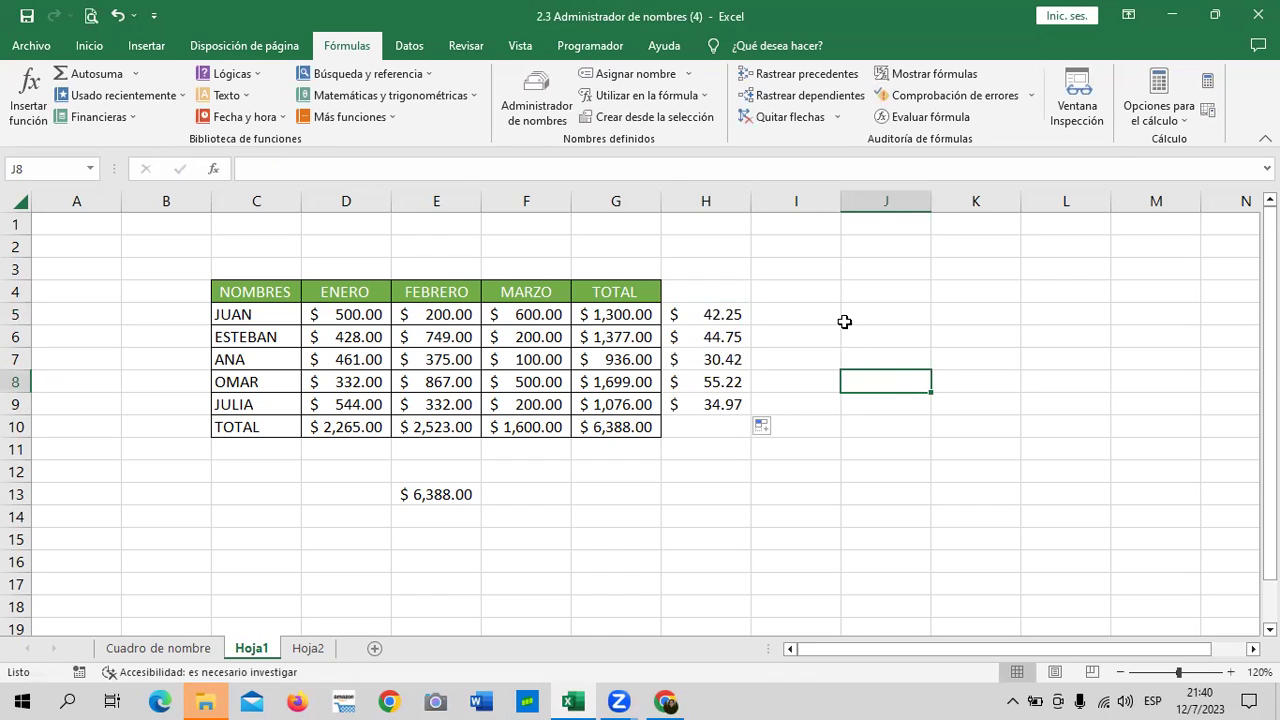
pyautogui.moveTo(848, 336); pyautogui.dragTo(845, 318)
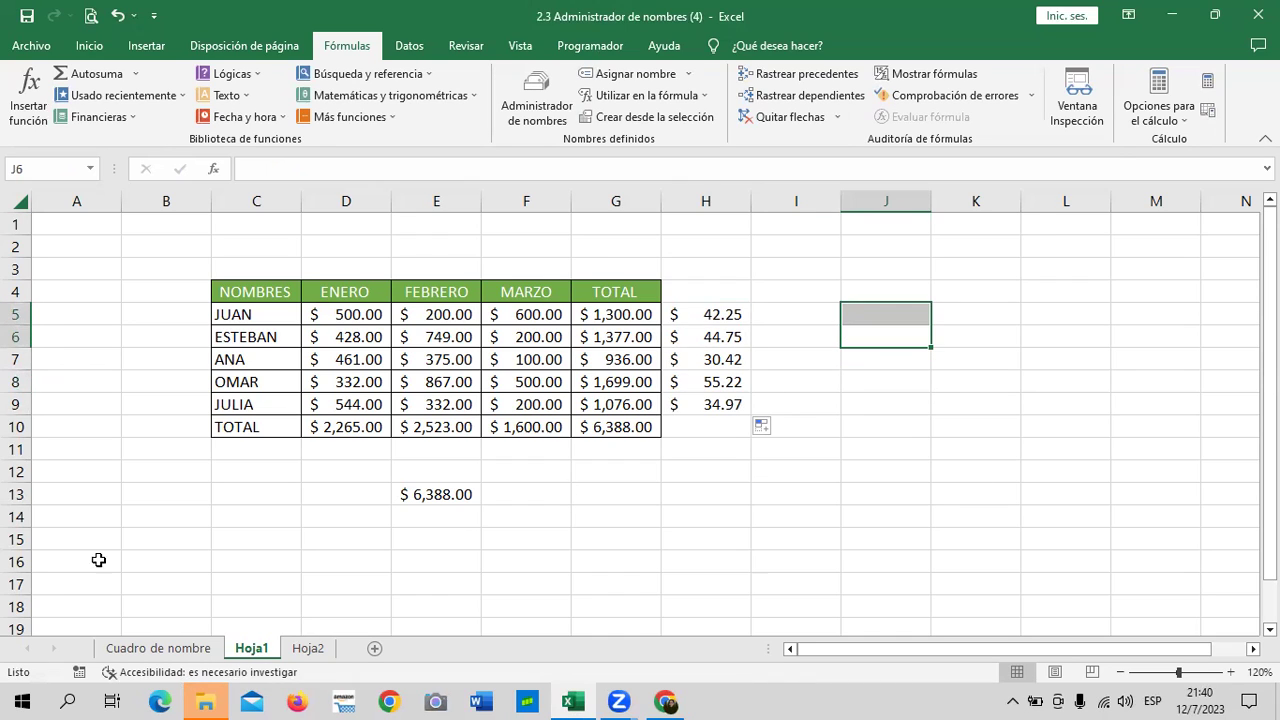
# On the Cuadro de nombre sheet, fill D7's ISSS formula down through D11
pyautogui.click(135, 649)
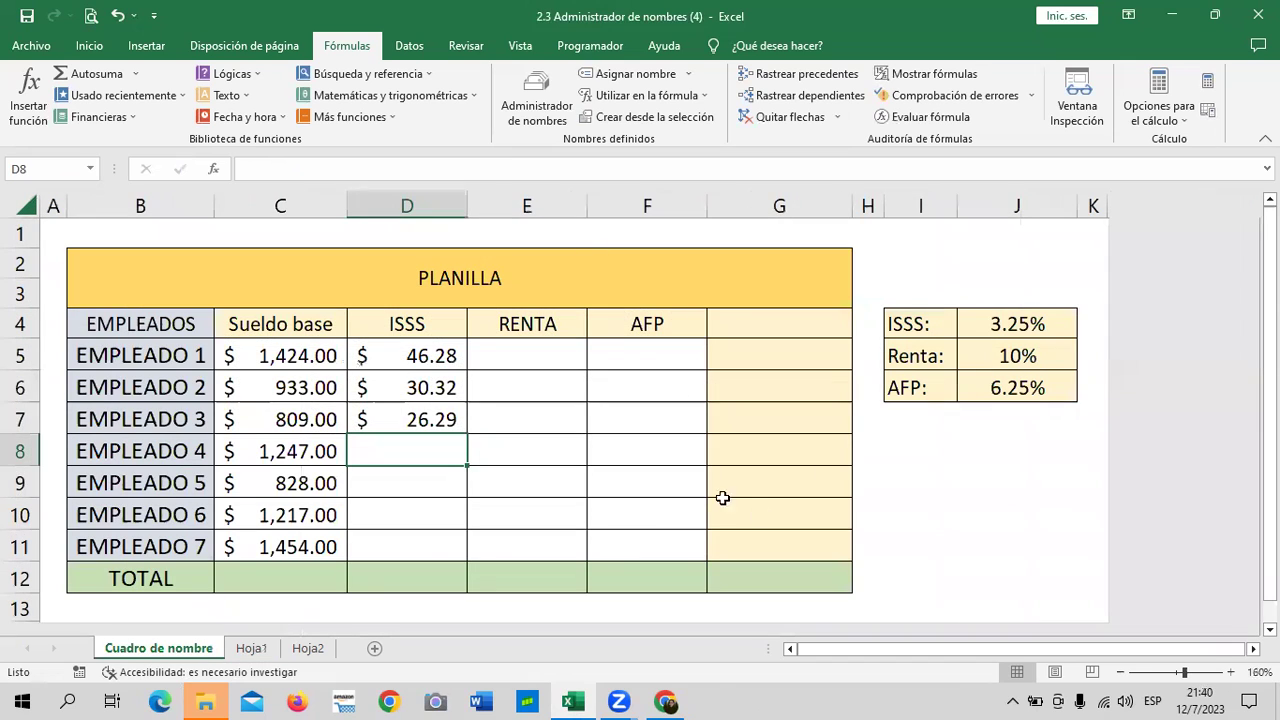
pyautogui.click(440, 419)
pyautogui.moveTo(468, 436); pyautogui.dragTo(468, 550)
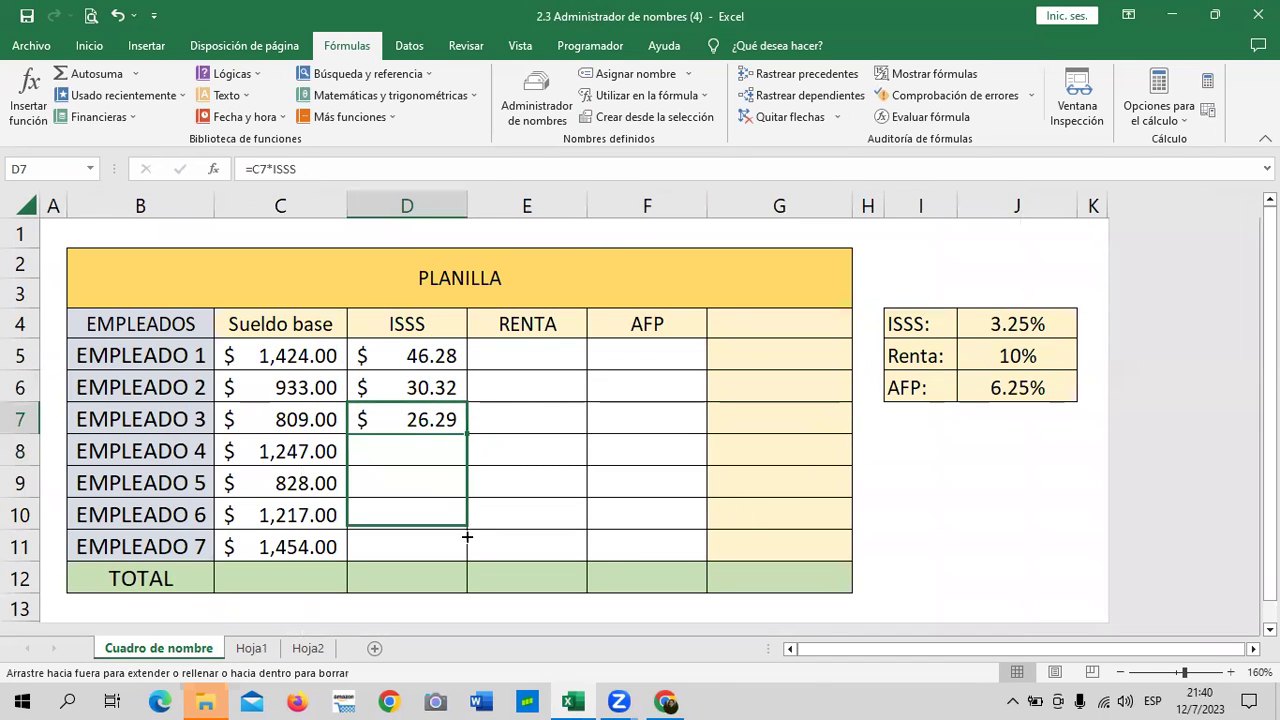
pyautogui.click(558, 536)
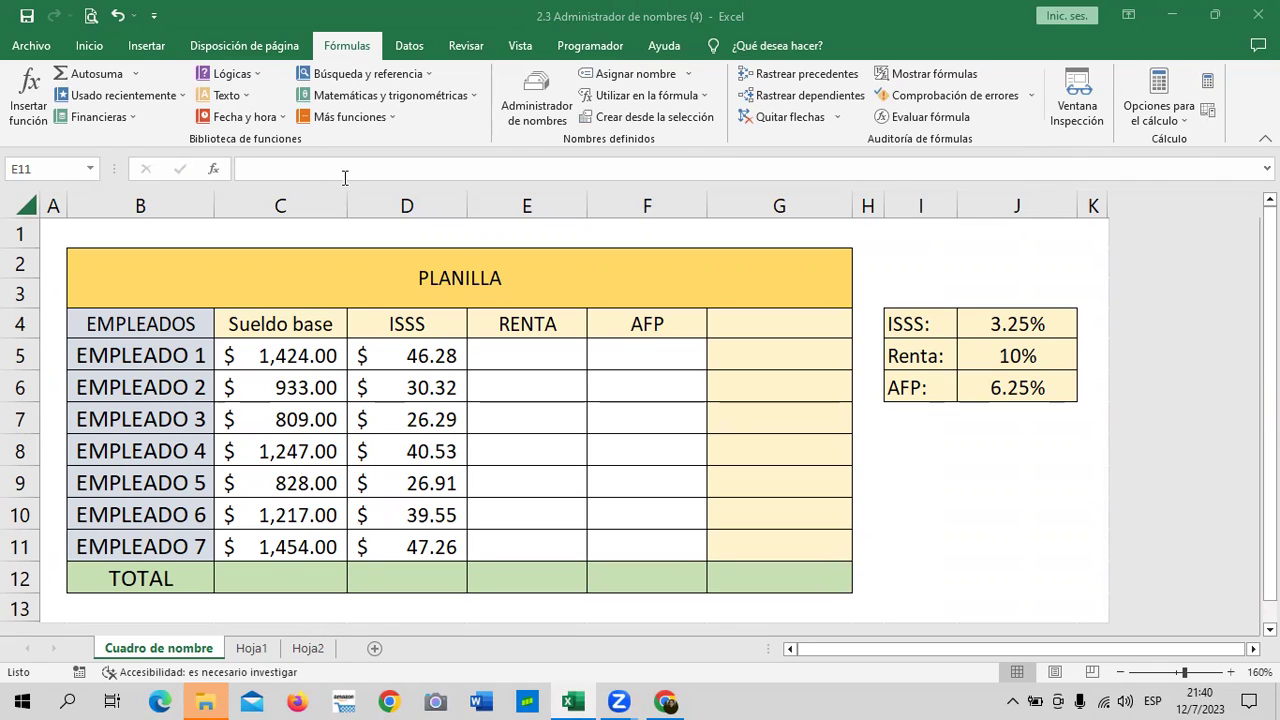
# Enter the header TOTAL in G4
pyautogui.click(771, 316)
pyautogui.write('TOT')
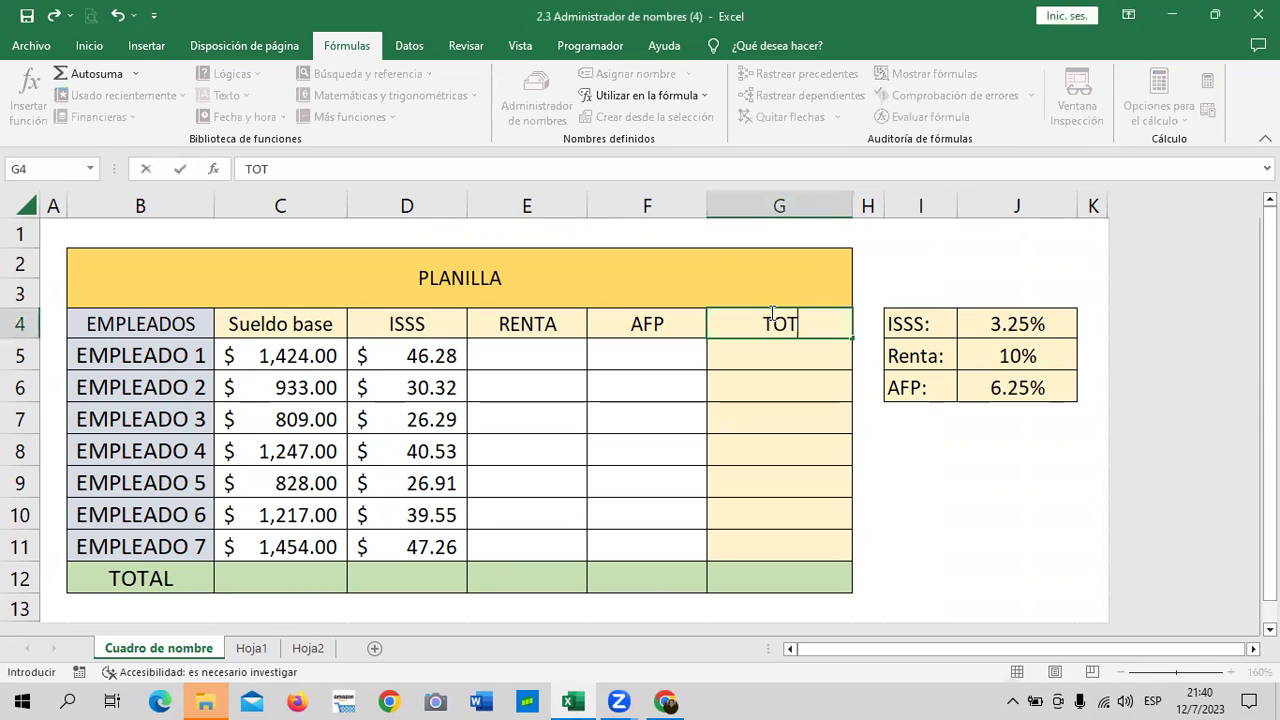
pyautogui.write('AL')
pyautogui.press('Return')
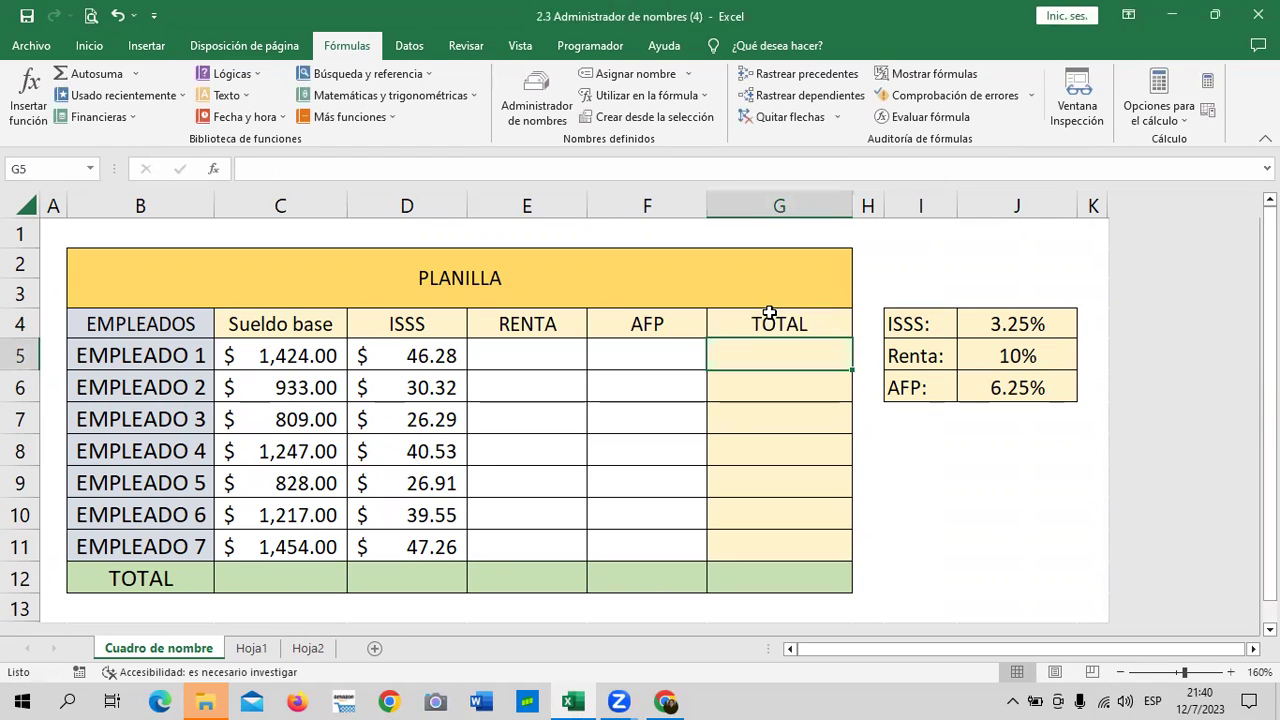
# Name the base salary range C5:C11 SUELDO_BASE using the Name Box
pyautogui.click(590, 418)
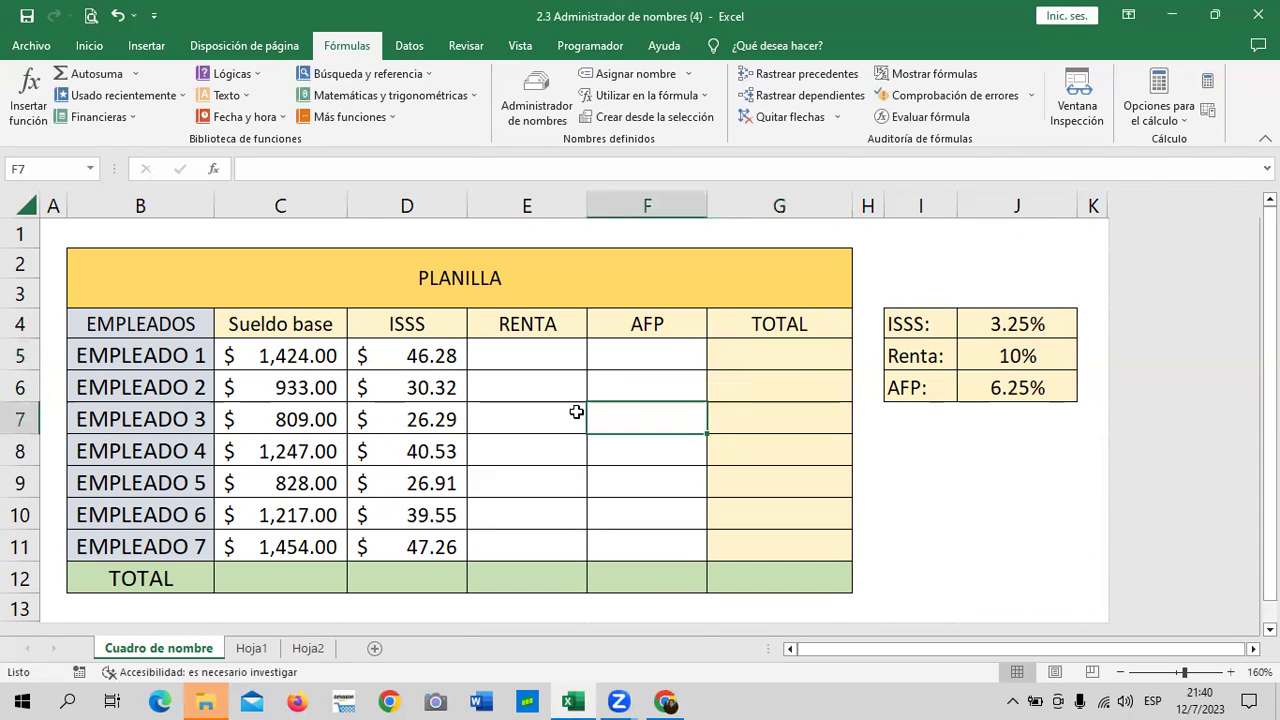
pyautogui.moveTo(296, 345); pyautogui.dragTo(278, 542)
pyautogui.click(526, 420)
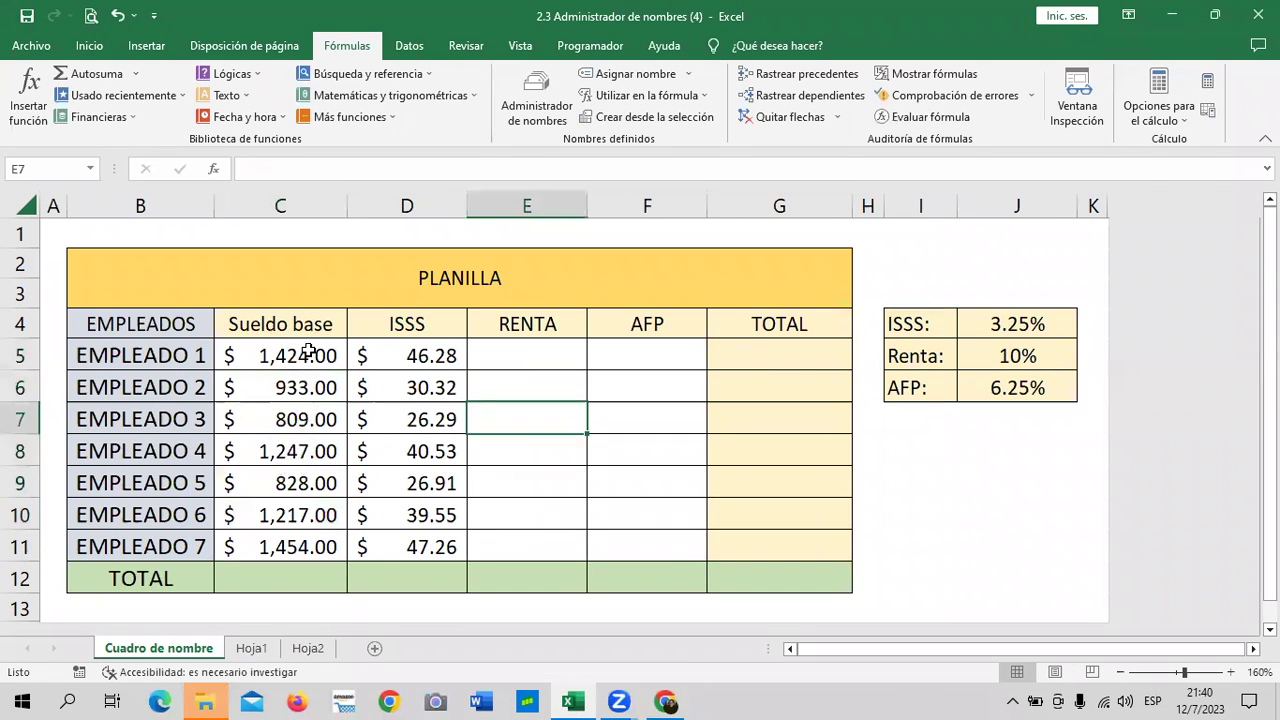
pyautogui.moveTo(290, 352); pyautogui.dragTo(294, 543)
pyautogui.click(294, 574)
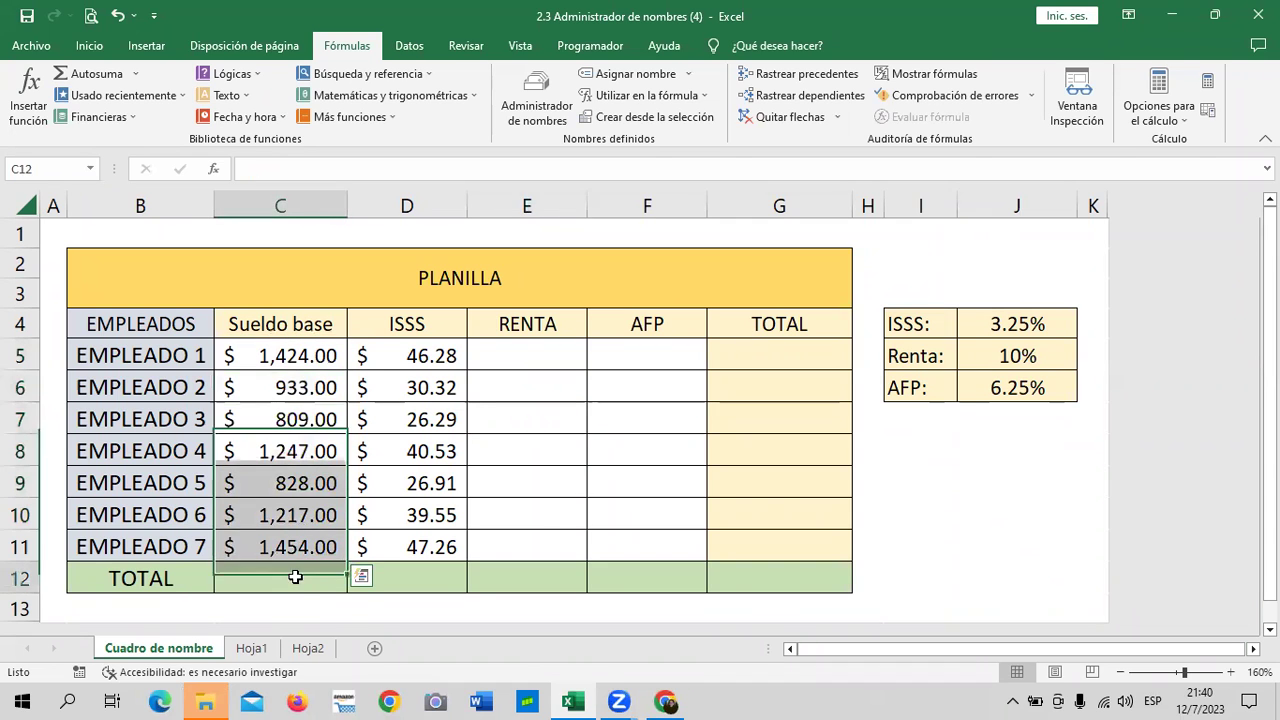
pyautogui.click(305, 350)
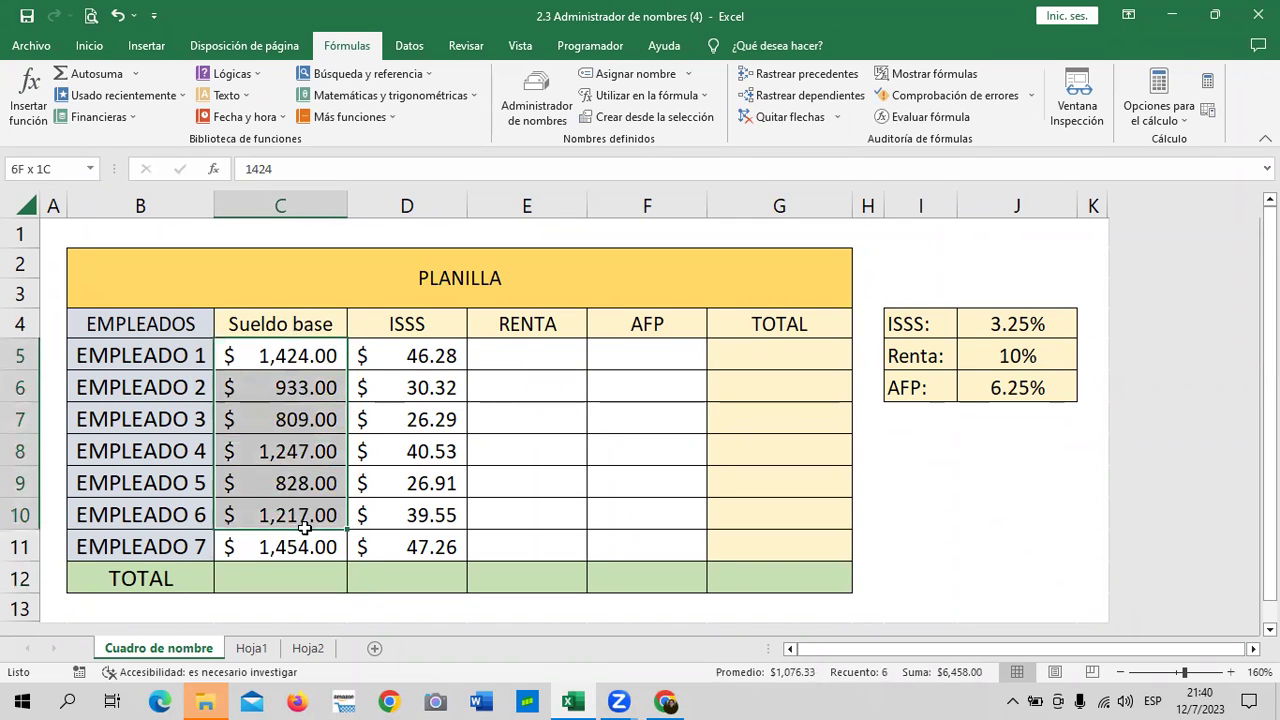
pyautogui.moveTo(305, 419); pyautogui.dragTo(297, 547)
pyautogui.click(66, 168)
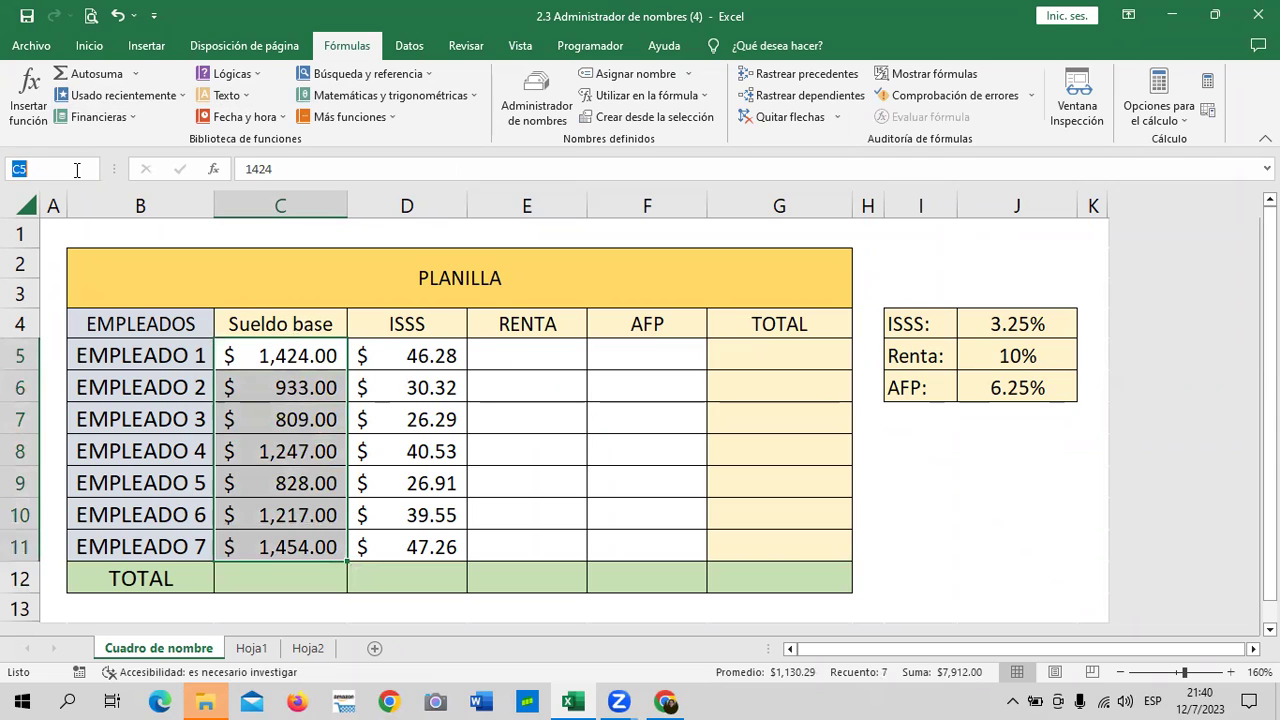
pyautogui.write('SUELDO')
pyautogui.write('_BASE')
pyautogui.press('Return')
# Enter =SUMA(SUELDO_BASE) in C12 for $7,912.00, then advance to the next Chrome lesson
pyautogui.click(748, 492)
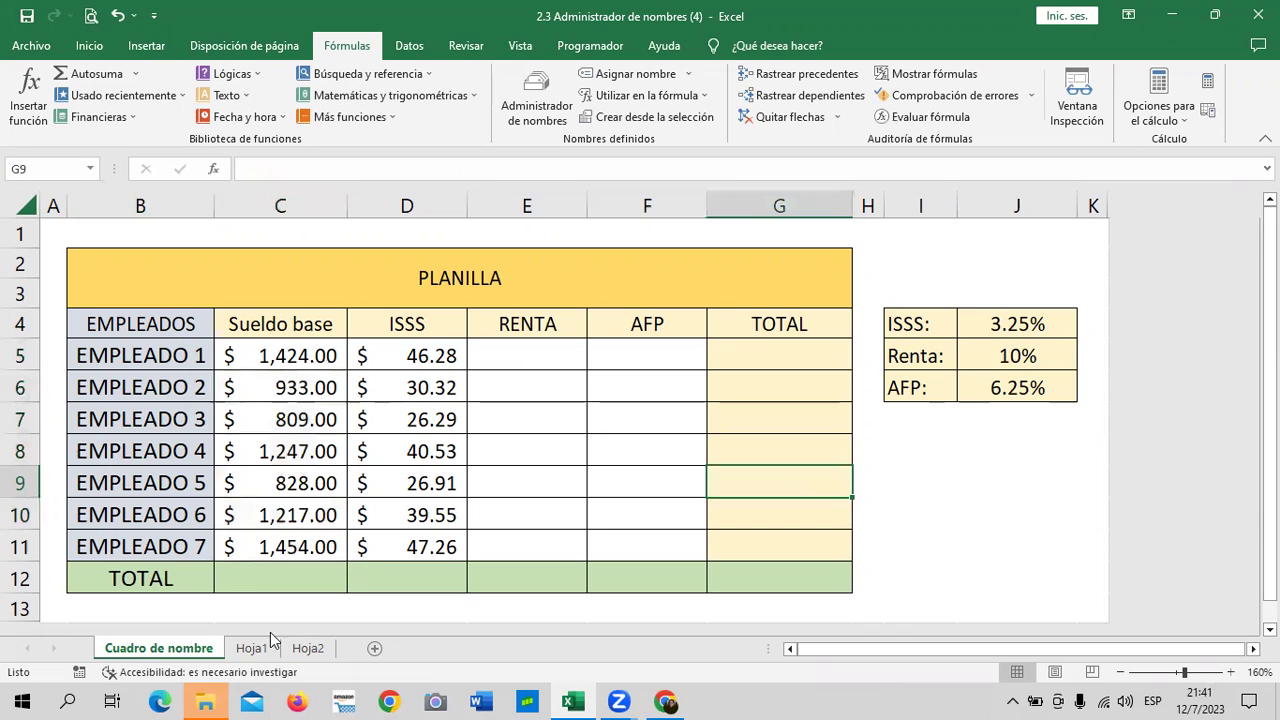
pyautogui.click(250, 577)
pyautogui.write('=SU')
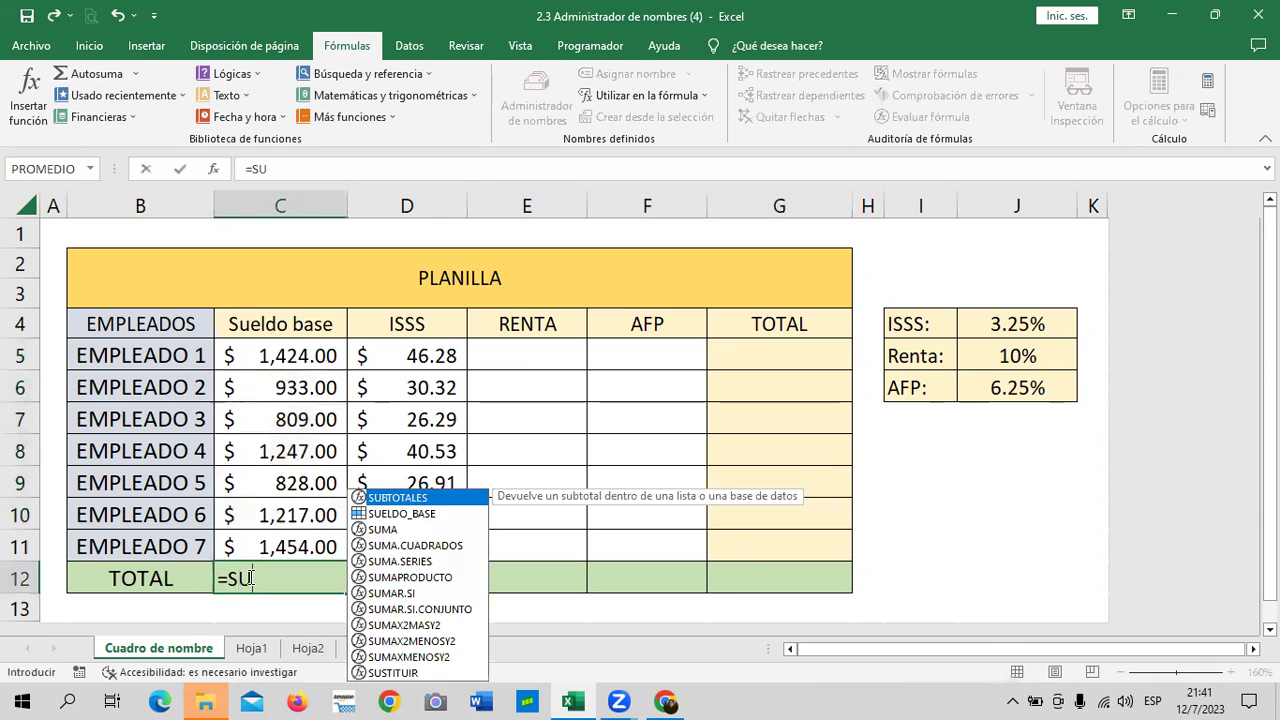
pyautogui.write('MA')
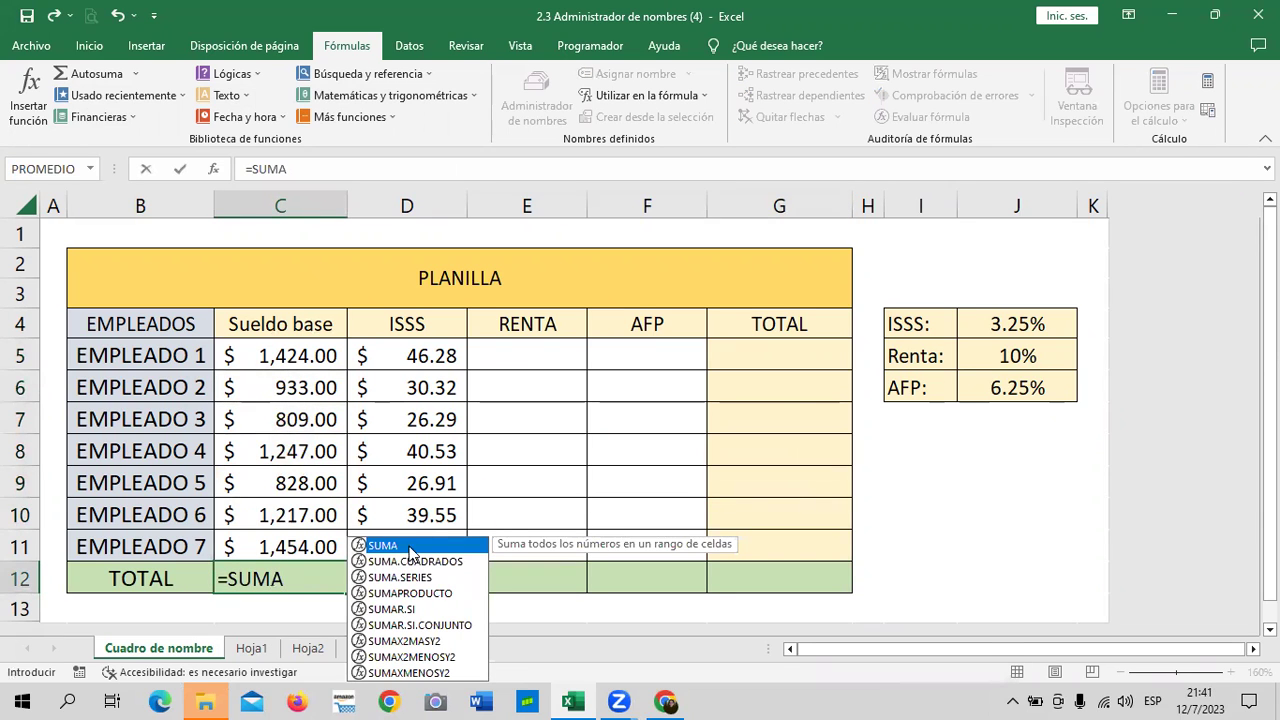
pyautogui.doubleClick(431, 540)
pyautogui.write('SUE')
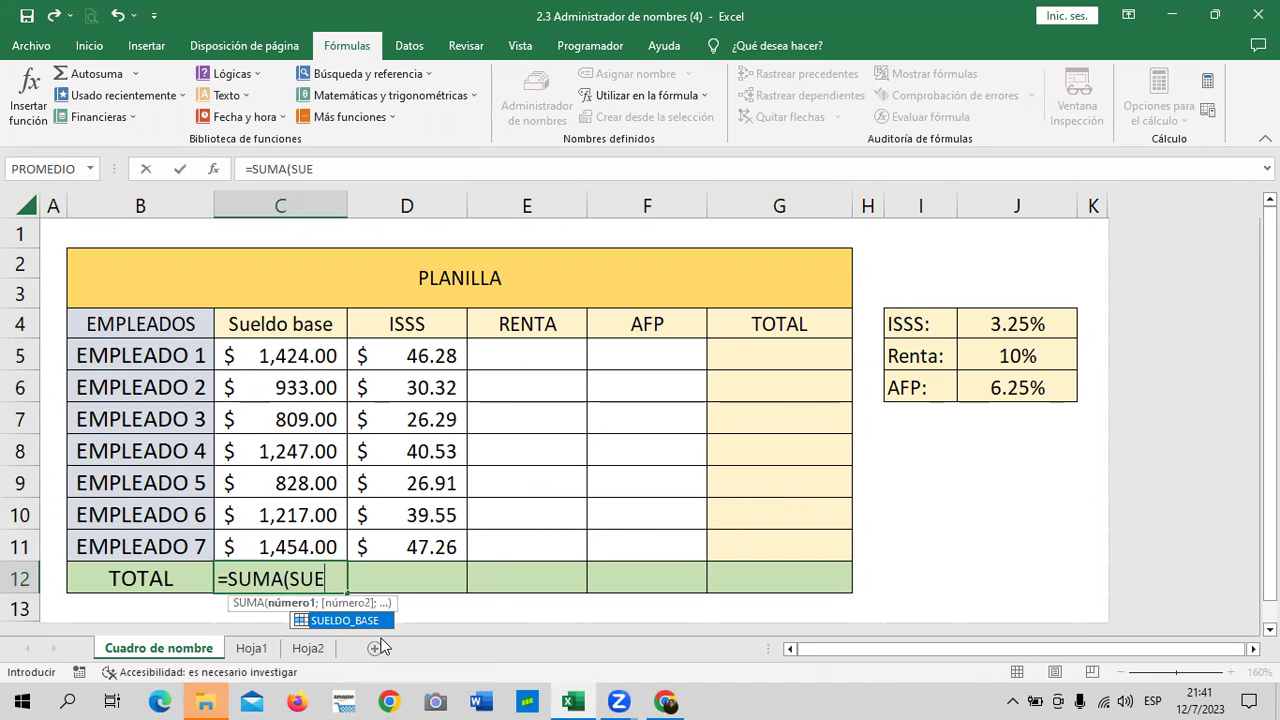
pyautogui.doubleClick(378, 620)
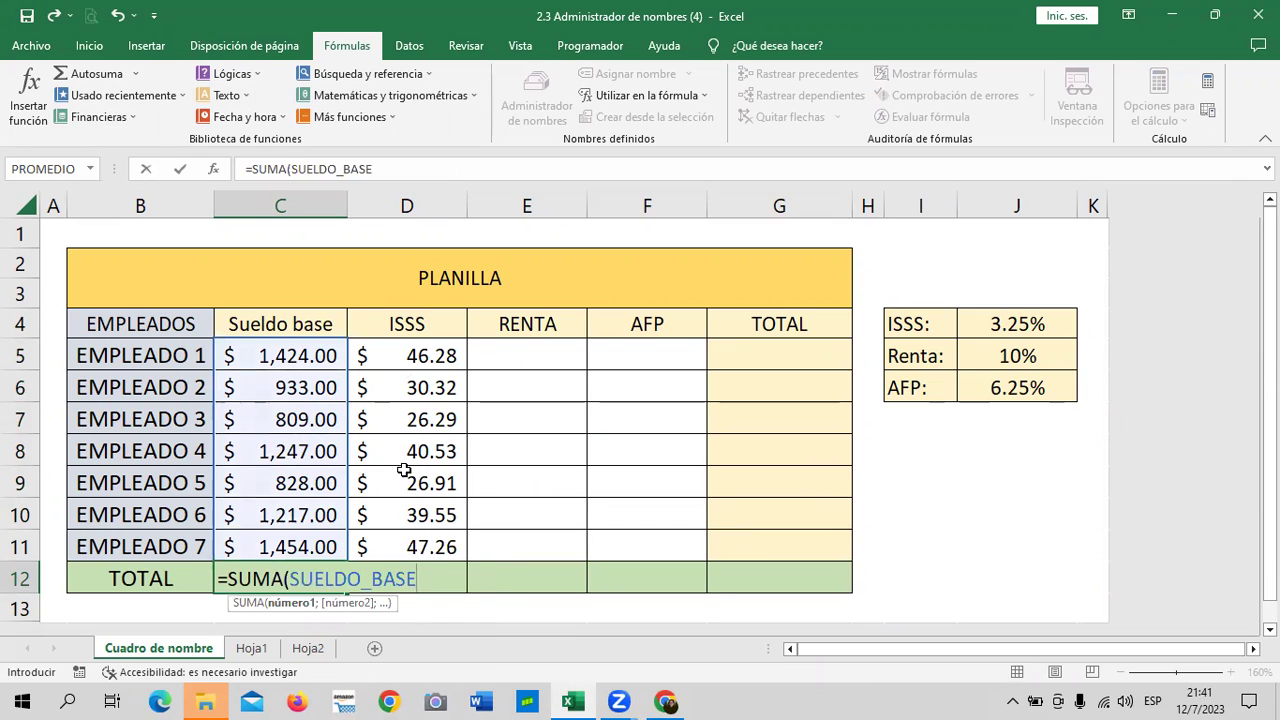
pyautogui.write(')')
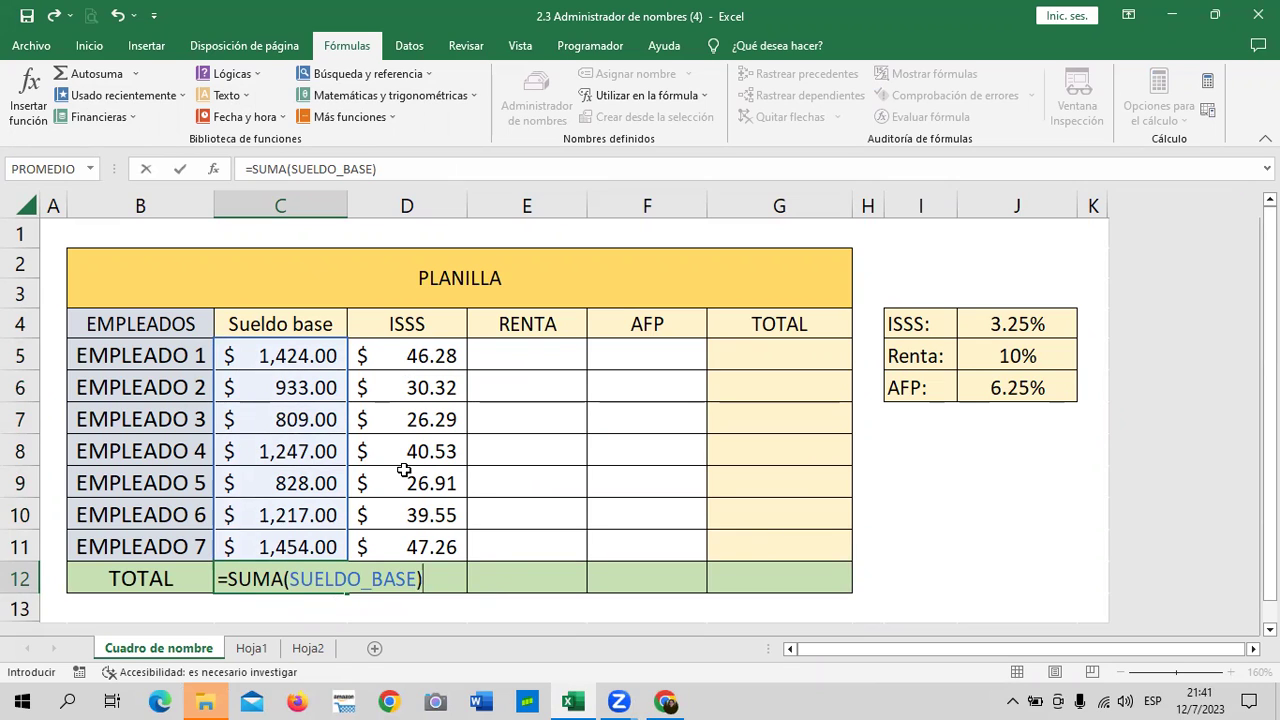
pyautogui.press('Return')
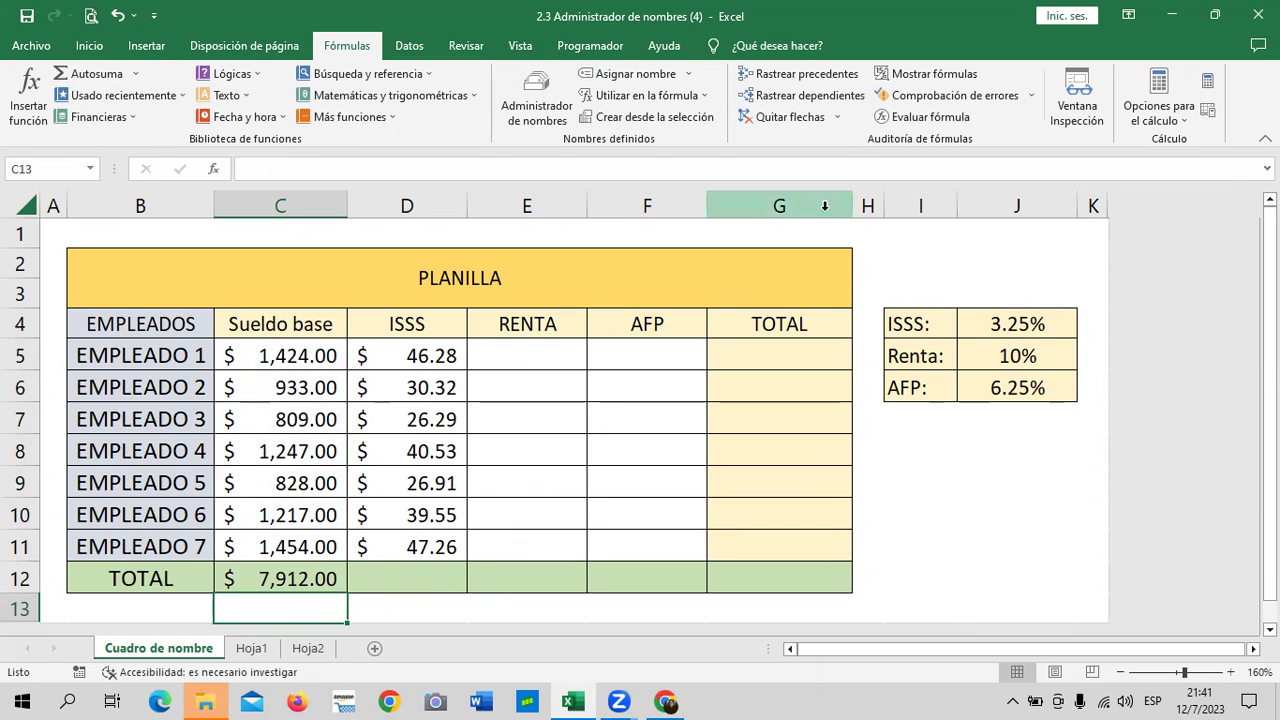
pyautogui.click(665, 700)
pyautogui.click(691, 567)
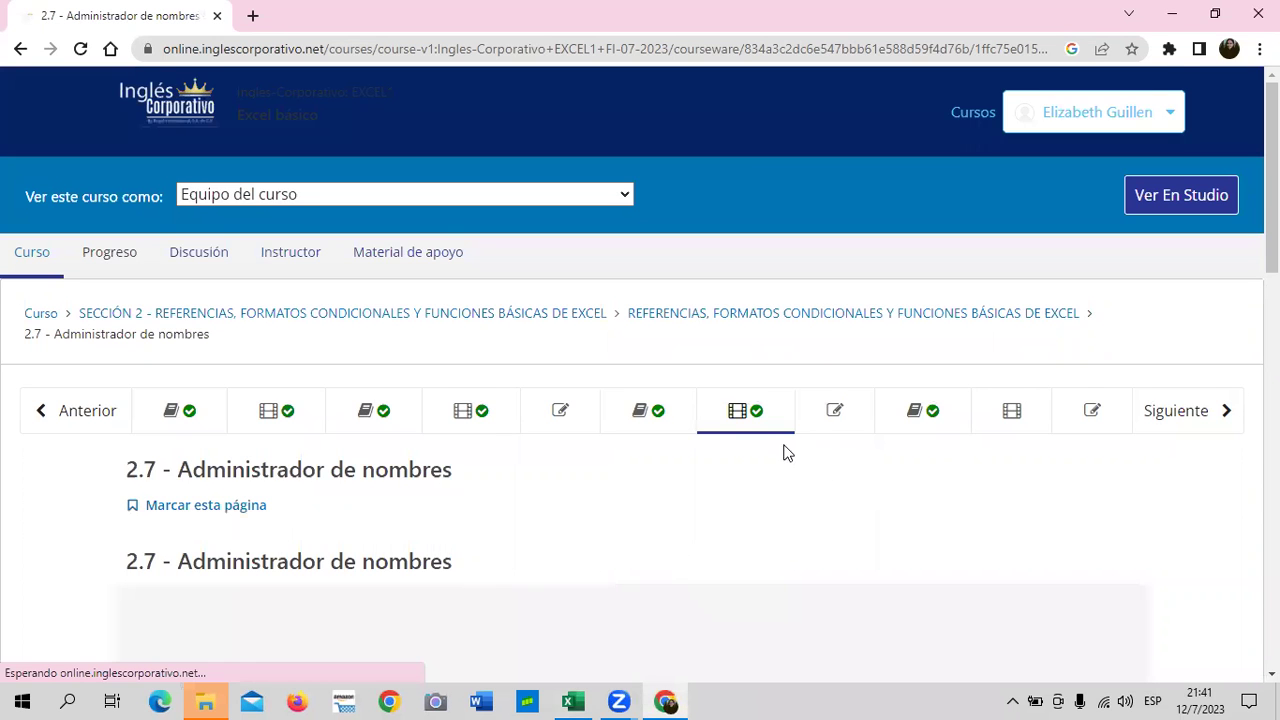
# Scroll down to the lesson 2.7 video and start playing it
pyautogui.scroll(-3, 780, 450)
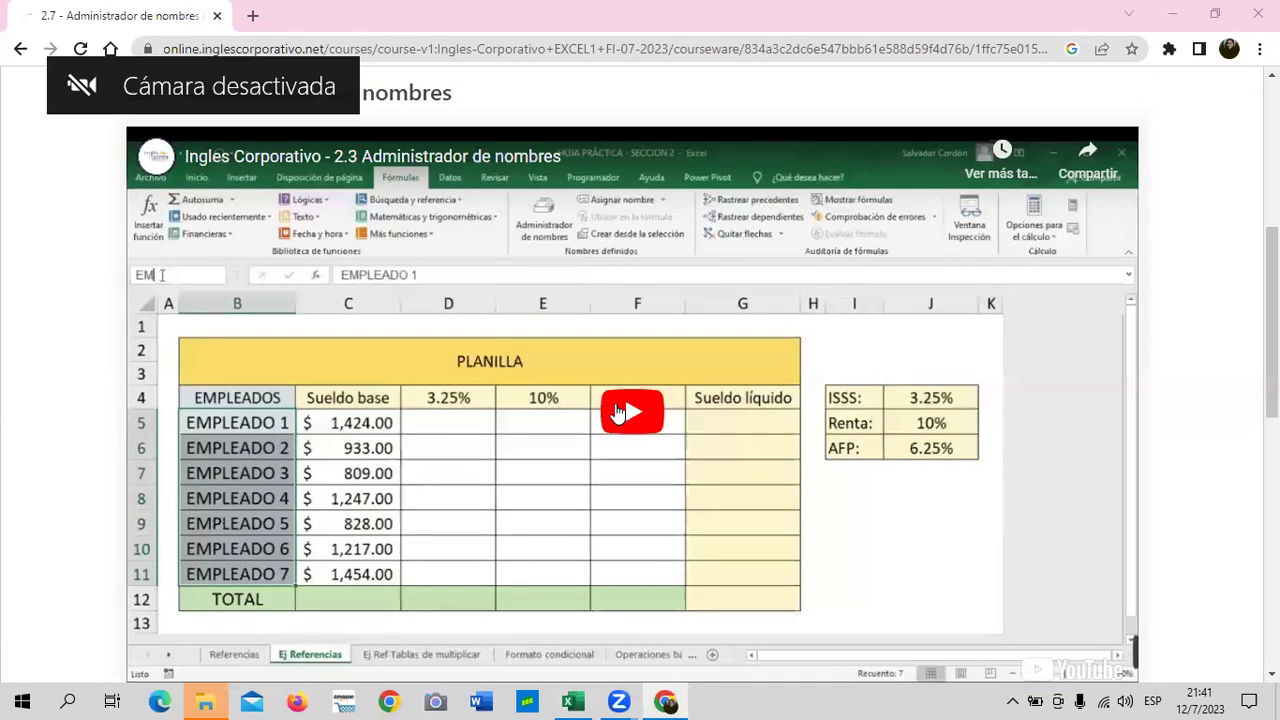
pyautogui.click(617, 412)
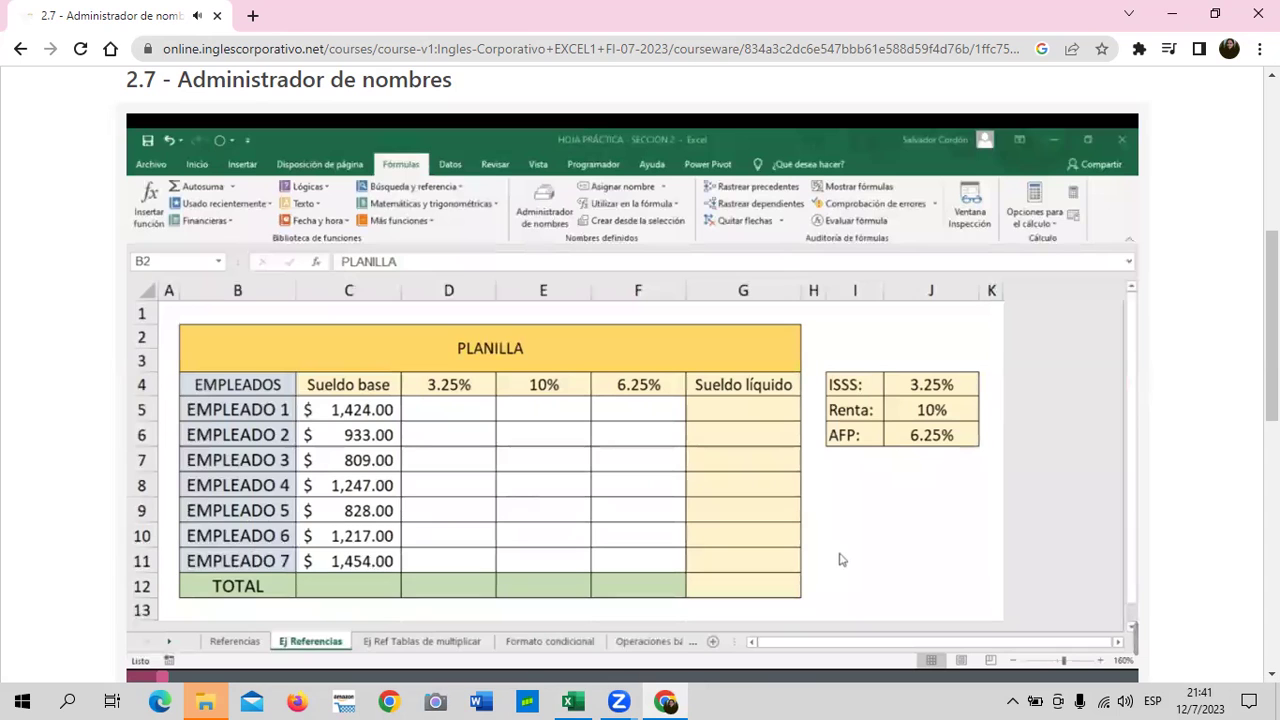
pyautogui.moveTo(1055, 135)
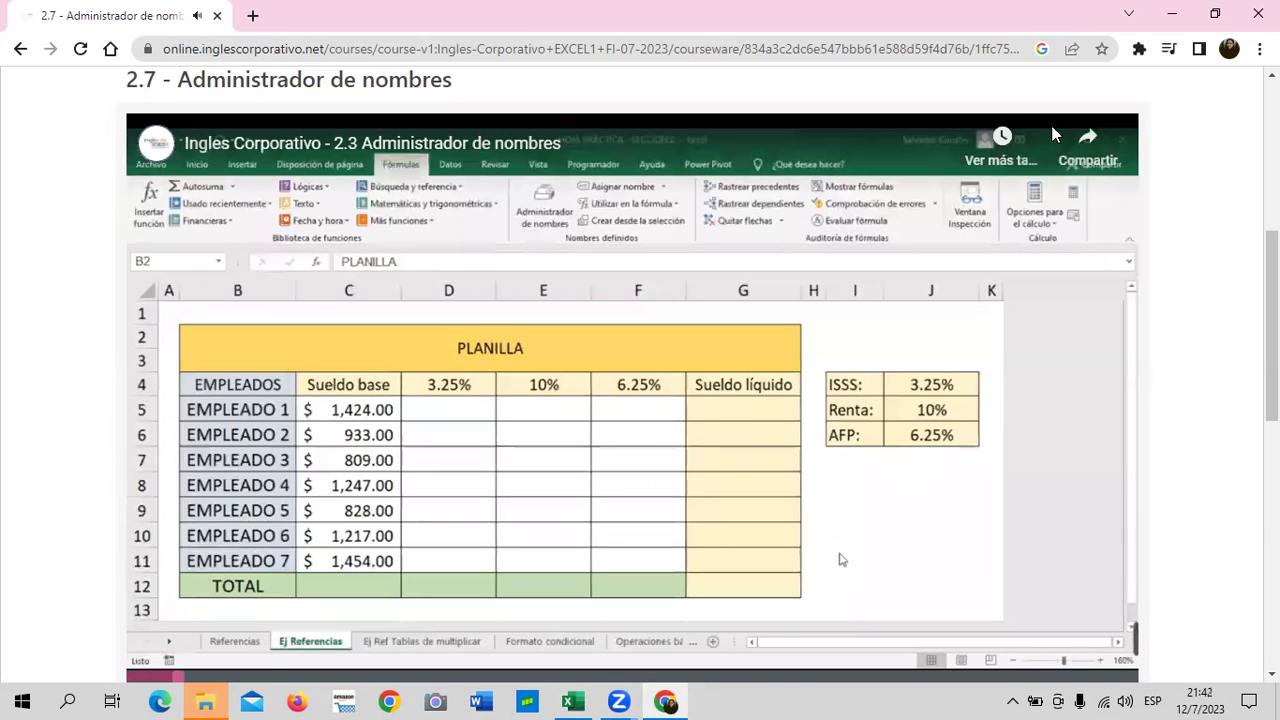
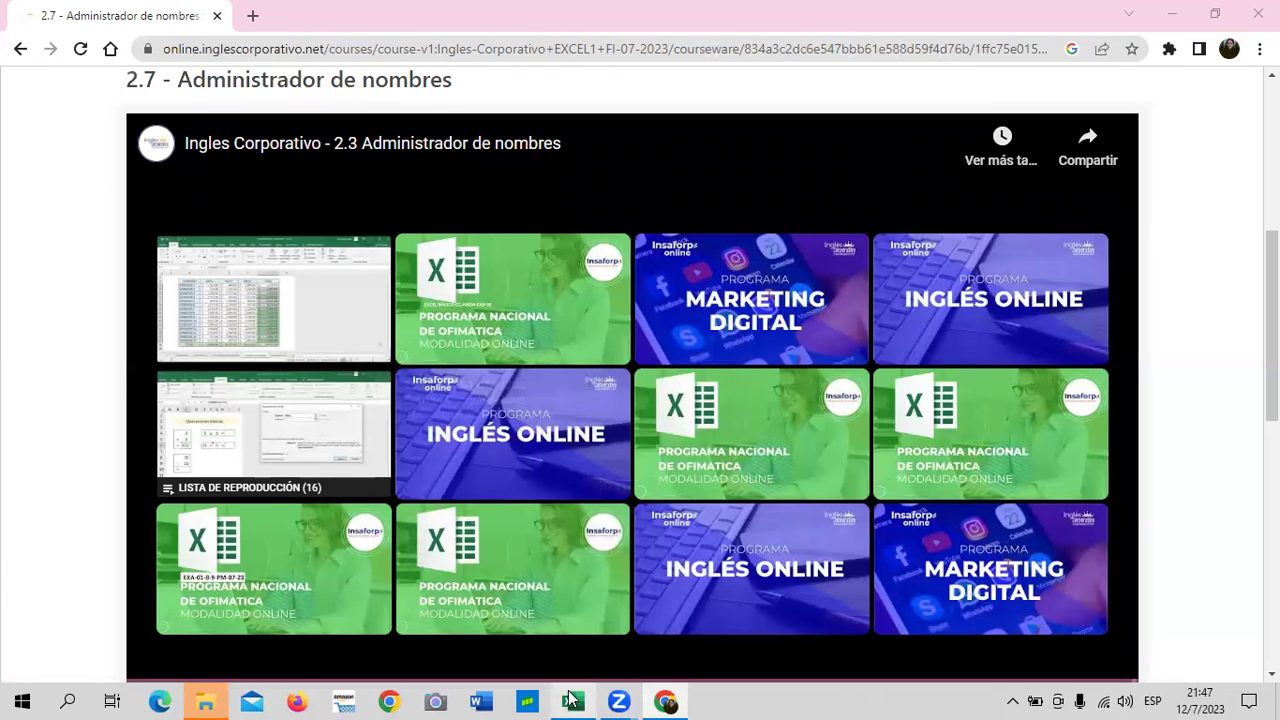
# Switch from Chrome to the PLANILLA payroll workbook in Excel
pyautogui.moveTo(572, 700)
pyautogui.click(572, 632)
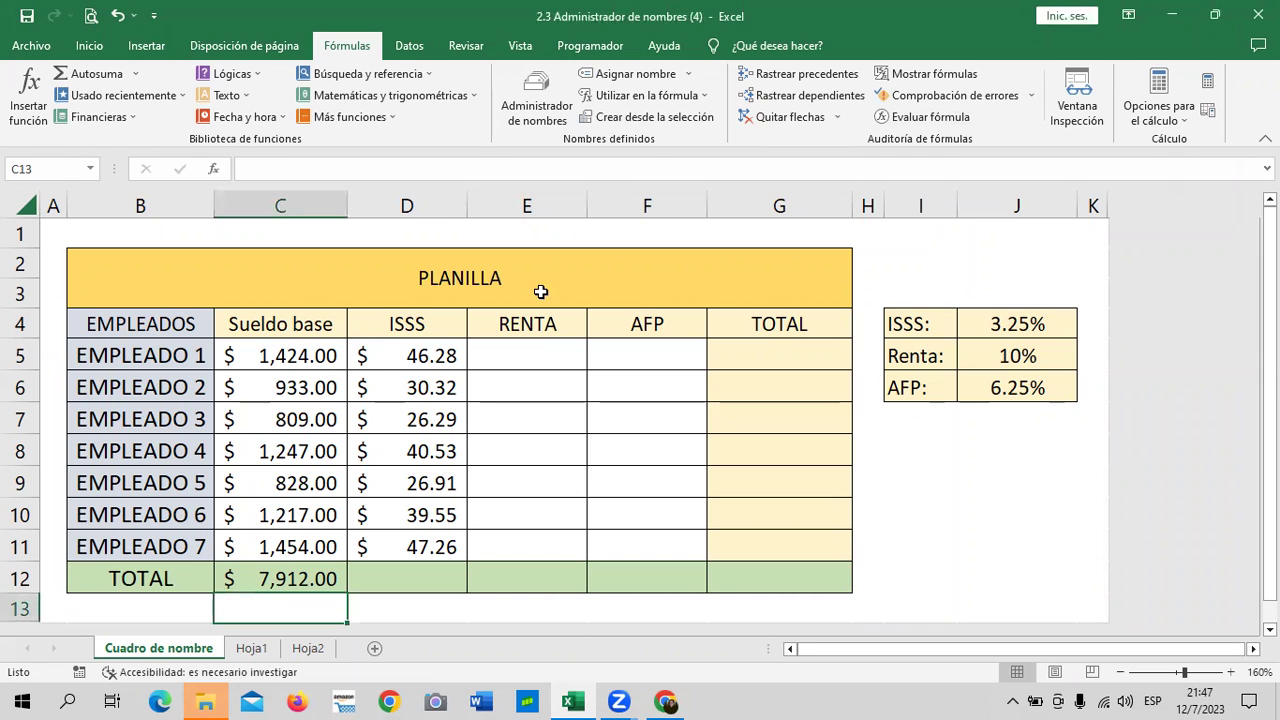
# Define a new name RENTA that refers to 10% in Name Manager
pyautogui.click(531, 97)
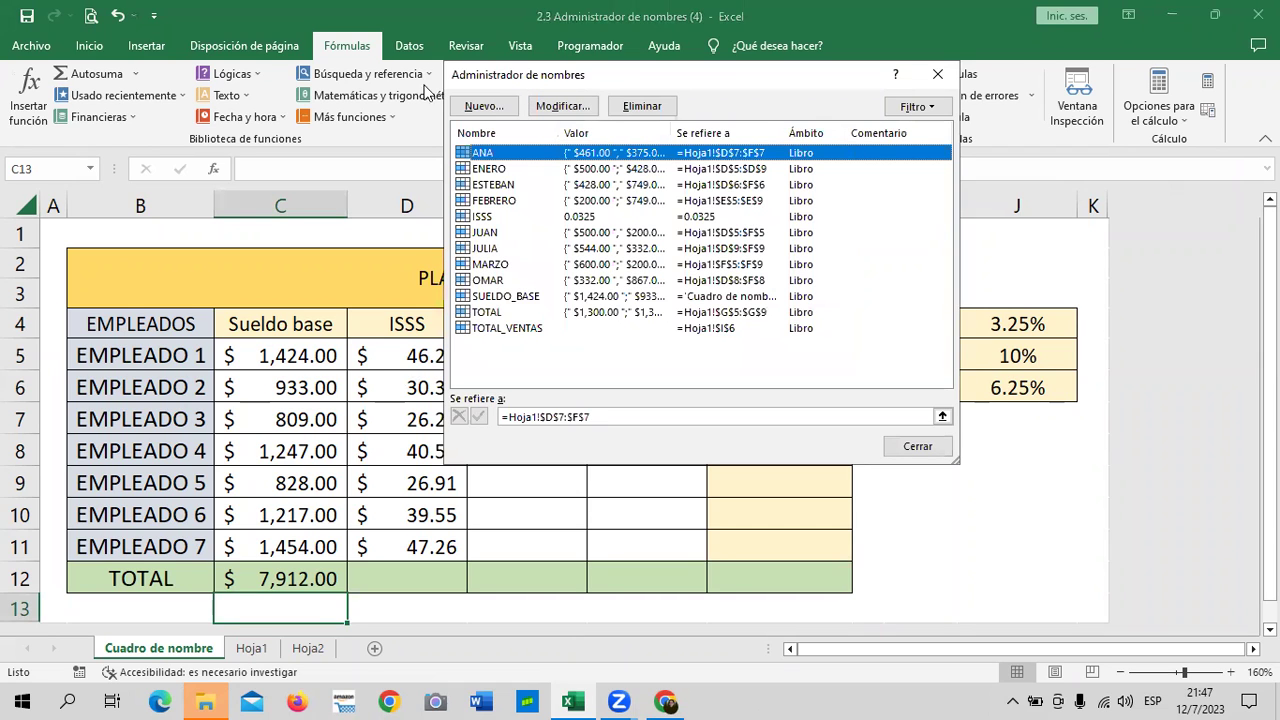
pyautogui.click(478, 110)
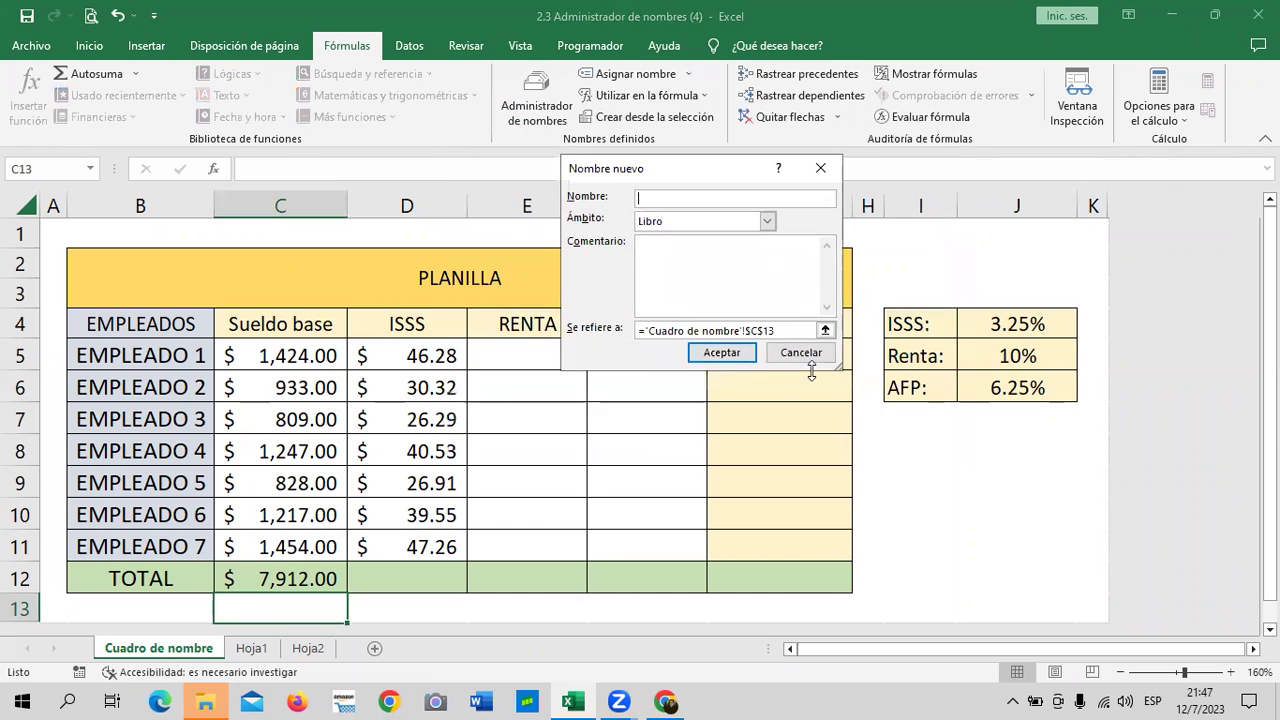
pyautogui.write('RENTA')
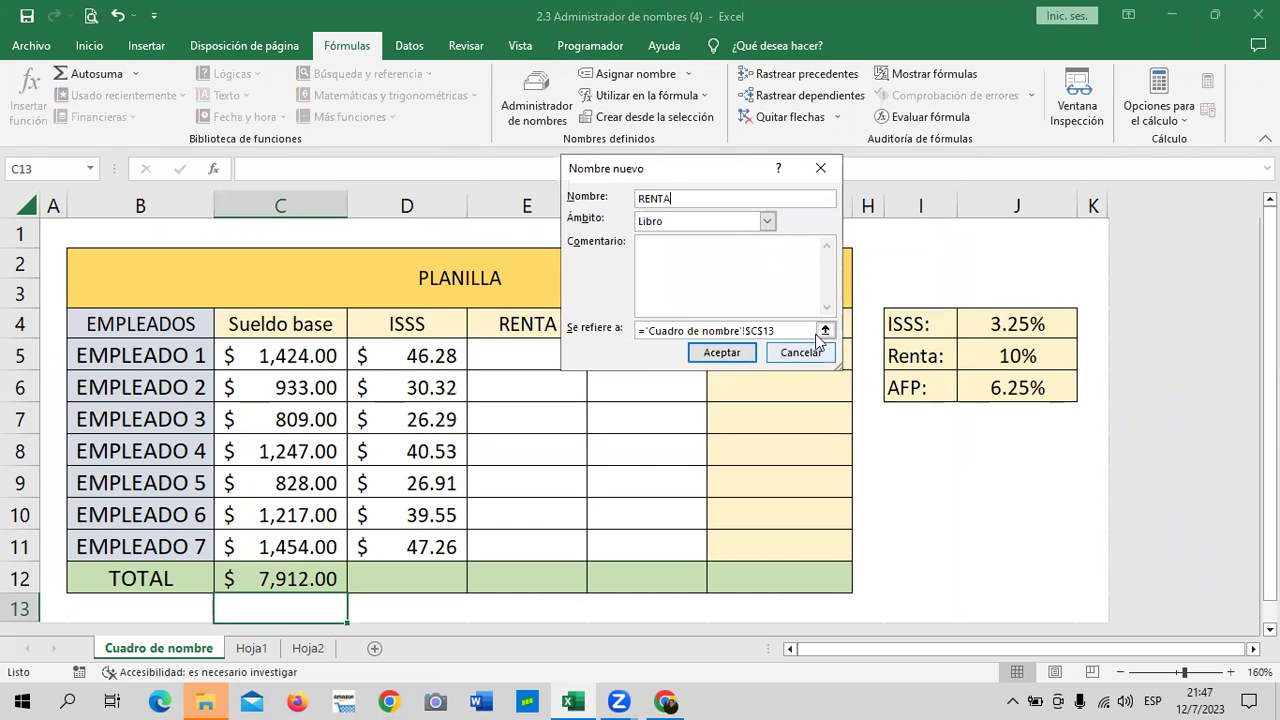
pyautogui.moveTo(780, 331); pyautogui.dragTo(602, 334)
pyautogui.press('BackSpace')
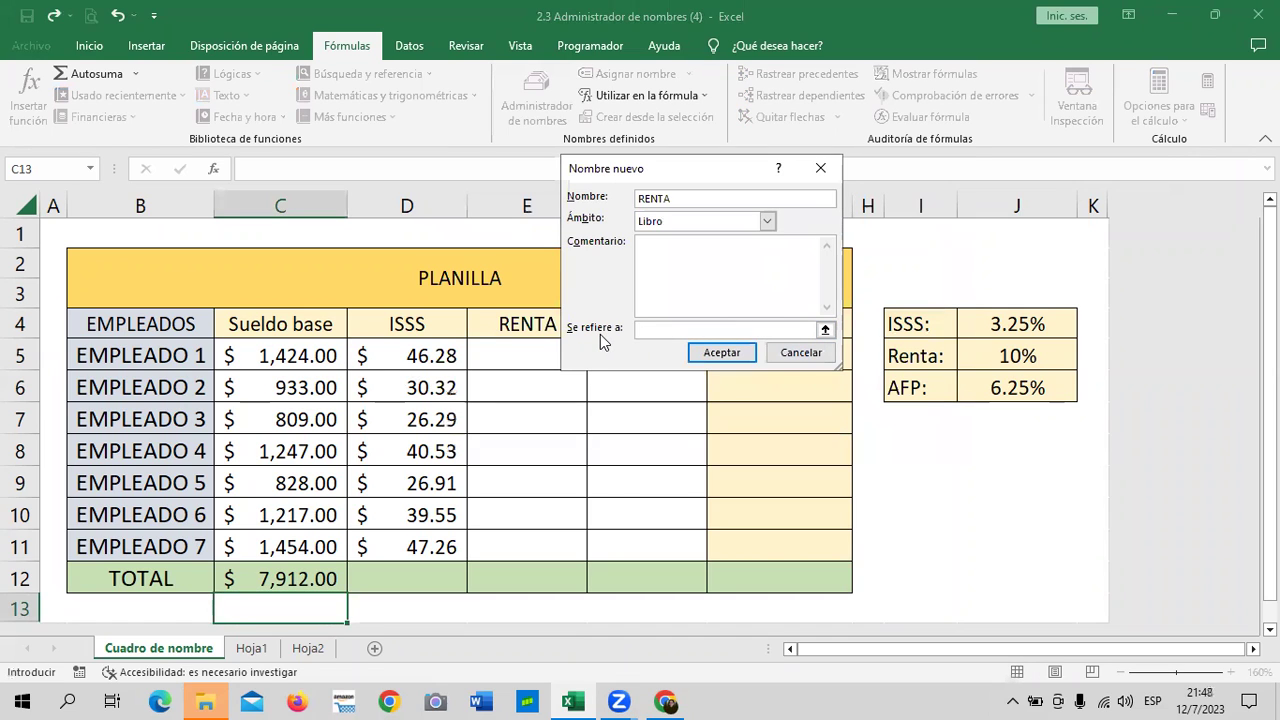
pyautogui.write('10')
pyautogui.write('%')
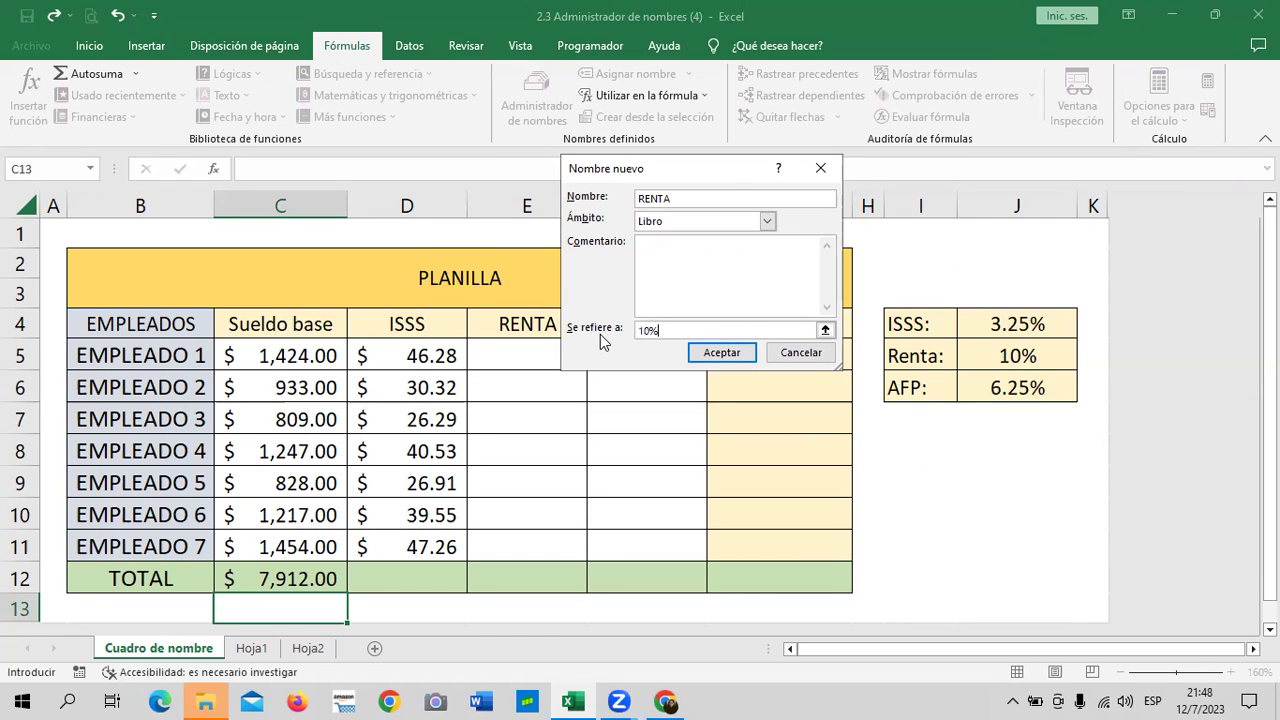
pyautogui.click(720, 353)
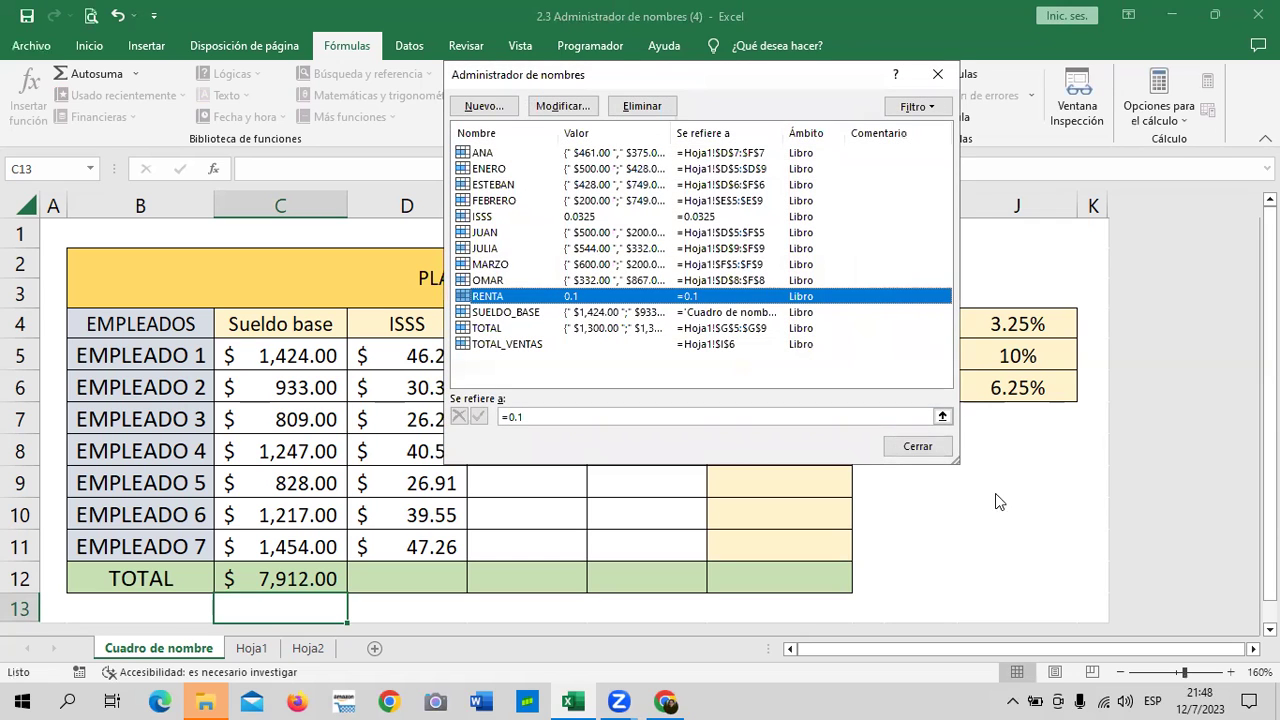
# Close Name Manager and test =C5*RENTA in E5, giving 142.40
pyautogui.click(918, 446)
pyautogui.click(527, 361)
pyautogui.write('=')
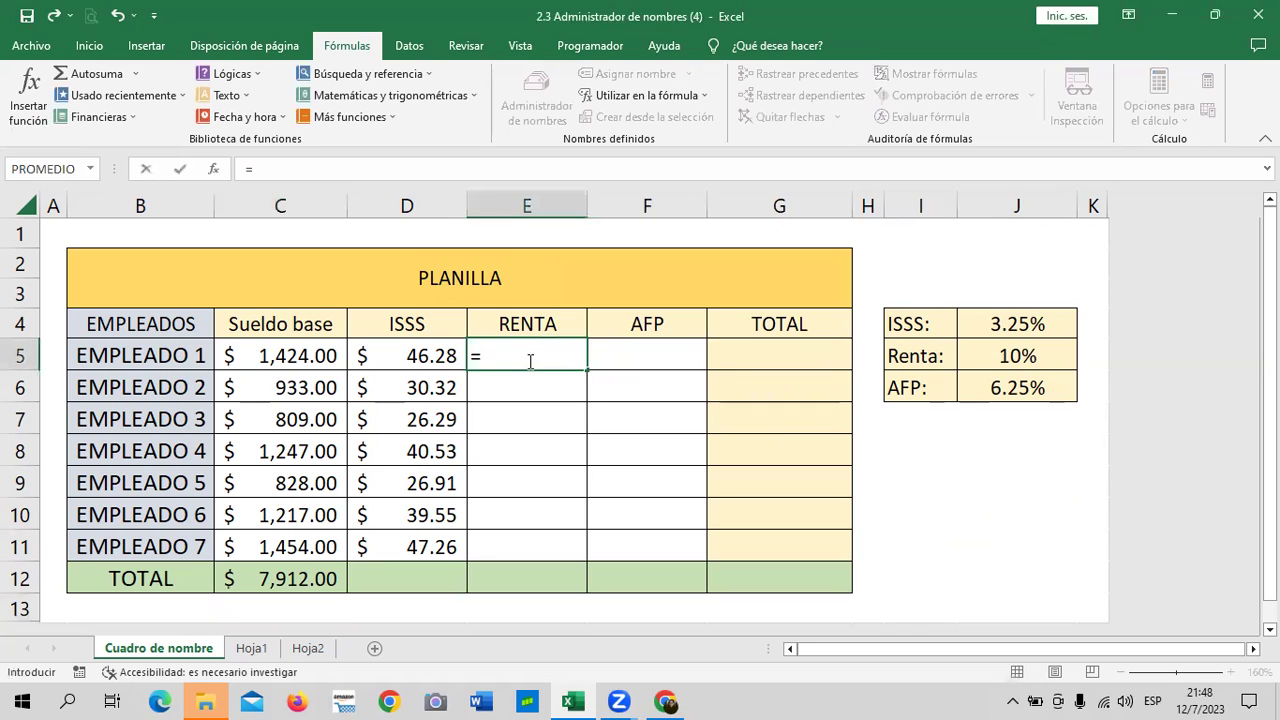
pyautogui.click(283, 352)
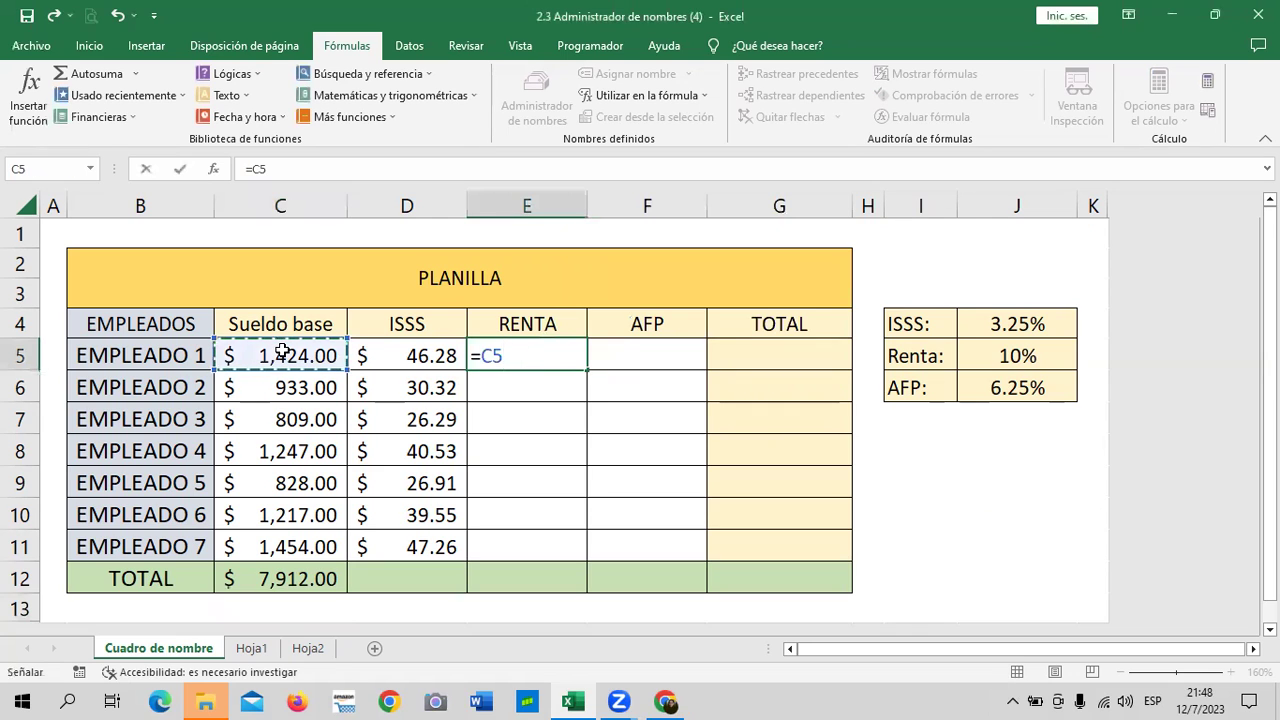
pyautogui.write('*')
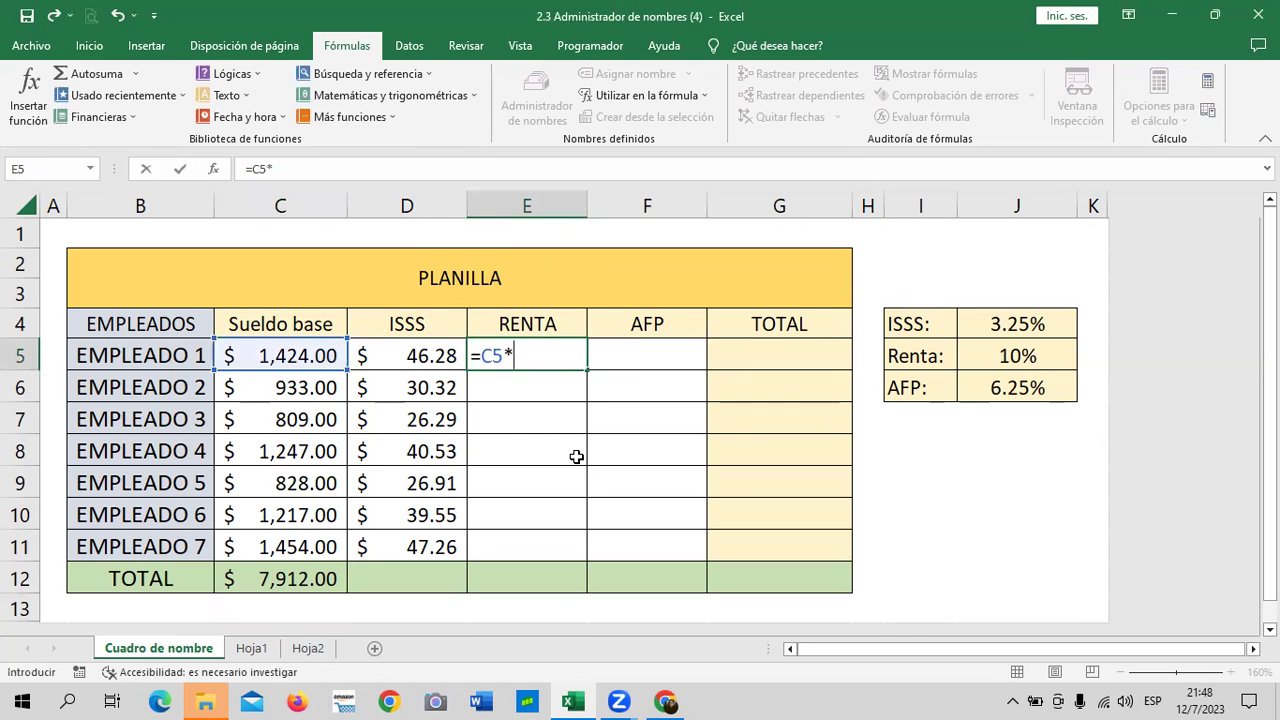
pyautogui.write('RE')
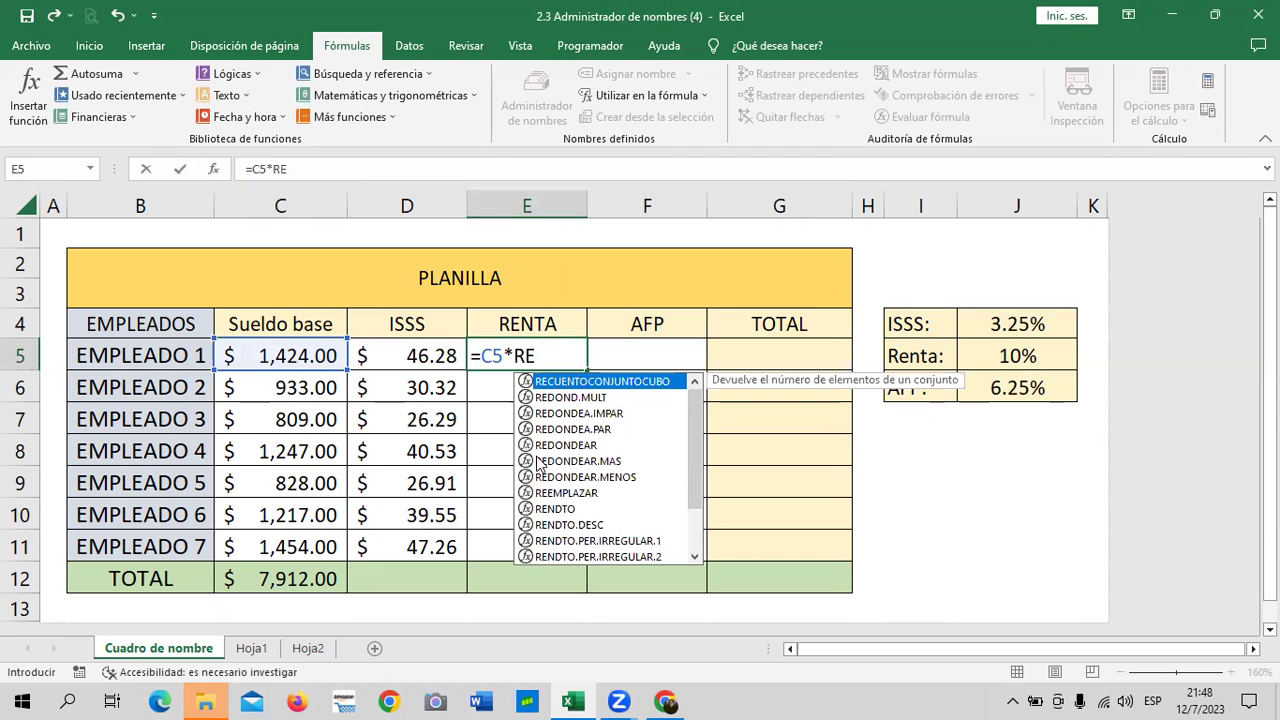
pyautogui.write('N')
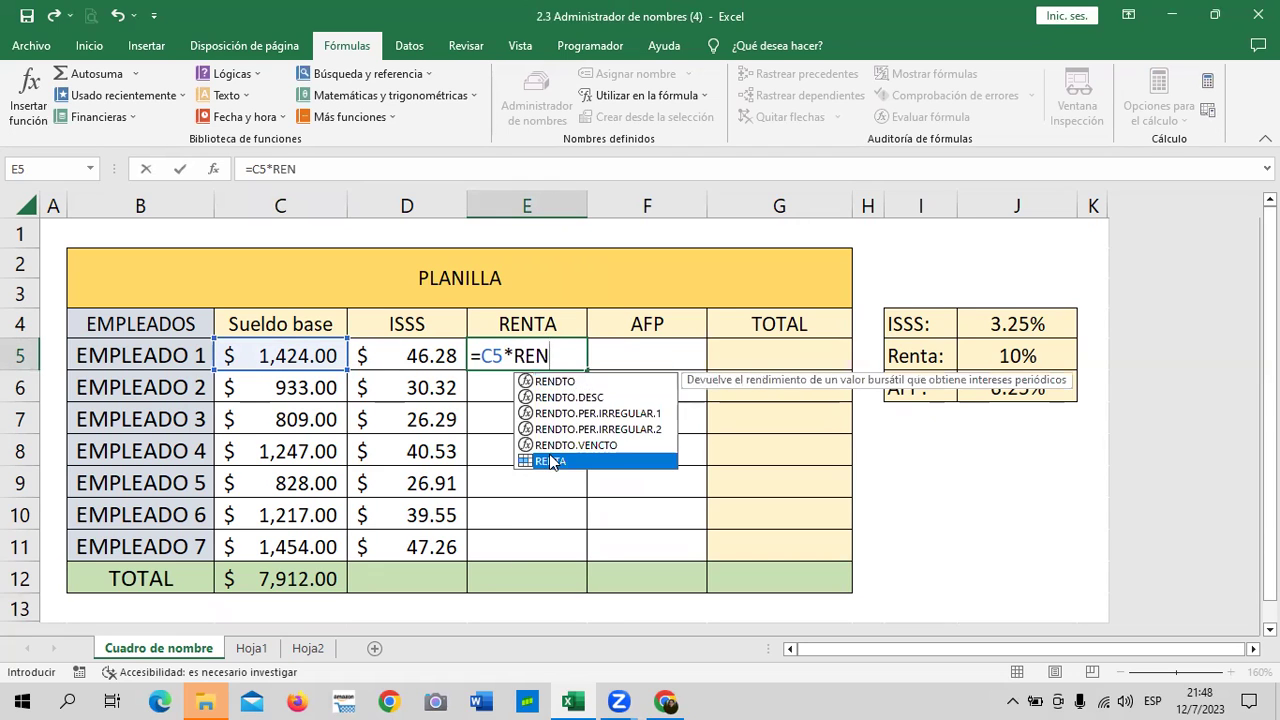
pyautogui.doubleClick(552, 462)
pyautogui.press('Return')
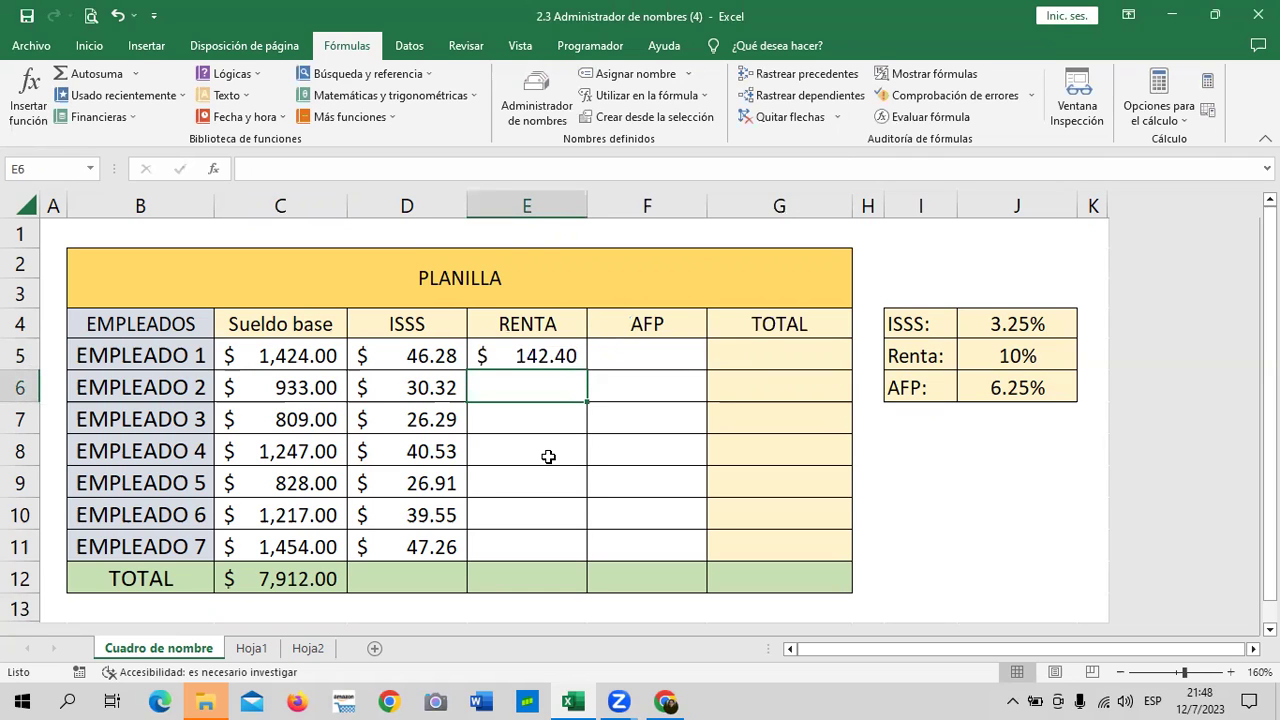
# Delete the test formula from E5, leaving the cell selected and empty
pyautogui.click(710, 416)
pyautogui.click(532, 351)
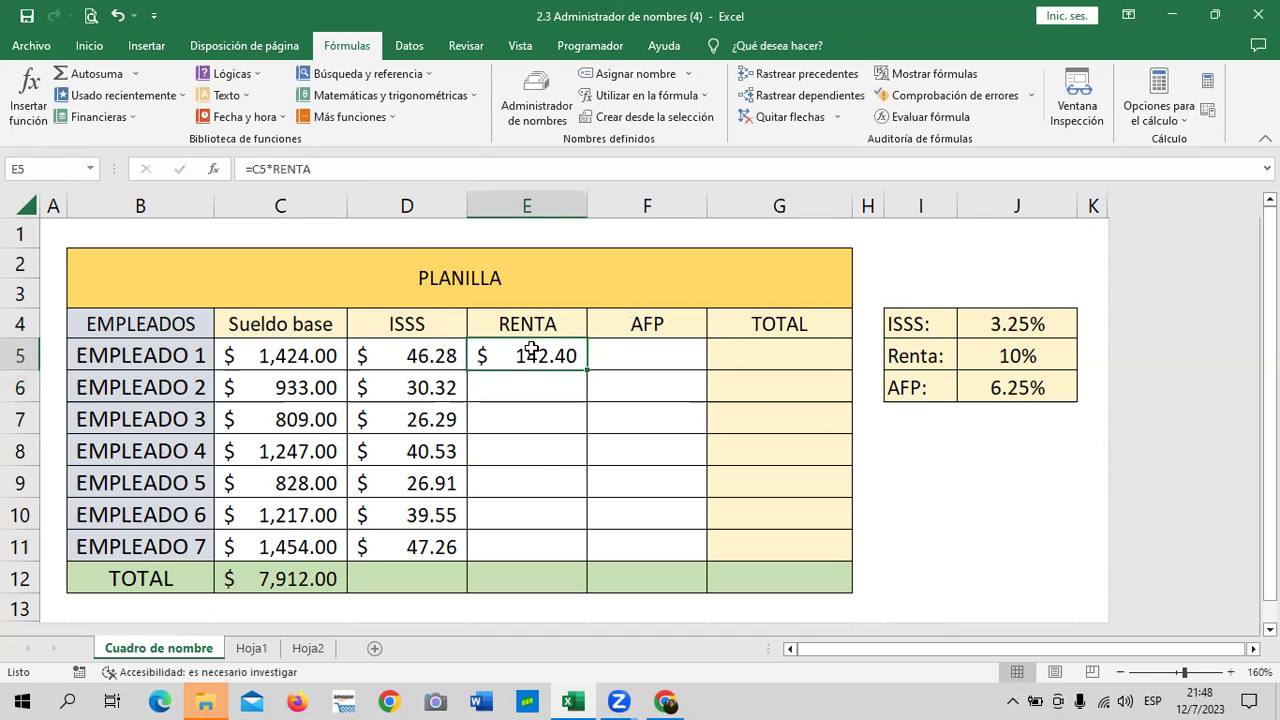
pyautogui.press('BackSpace')
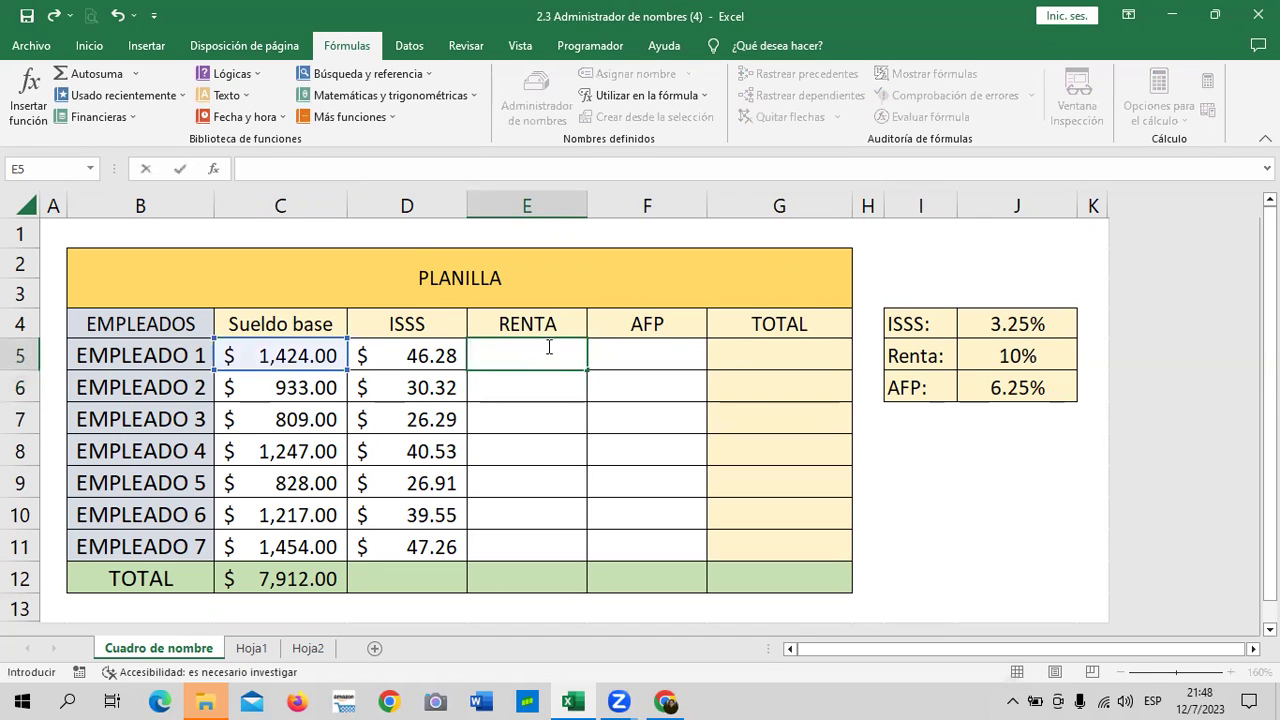
pyautogui.click(684, 428)
pyautogui.click(525, 350)
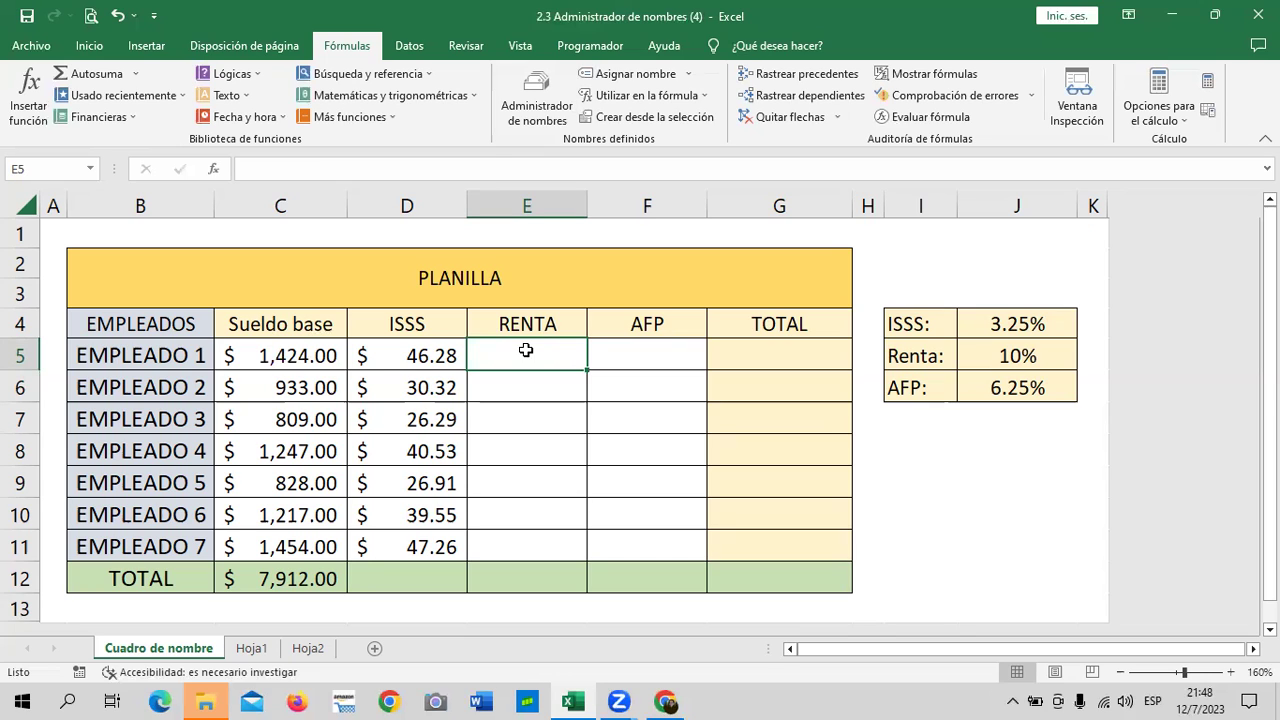
pyautogui.write('=')
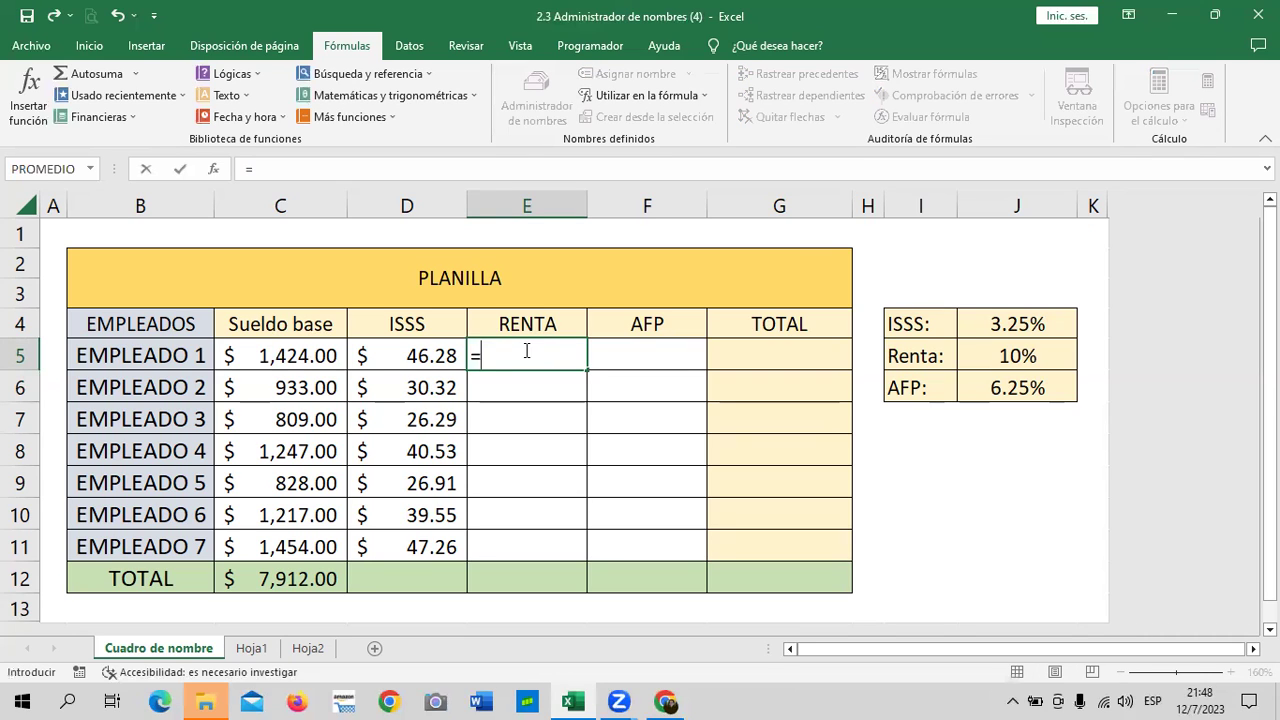
pyautogui.click(264, 354)
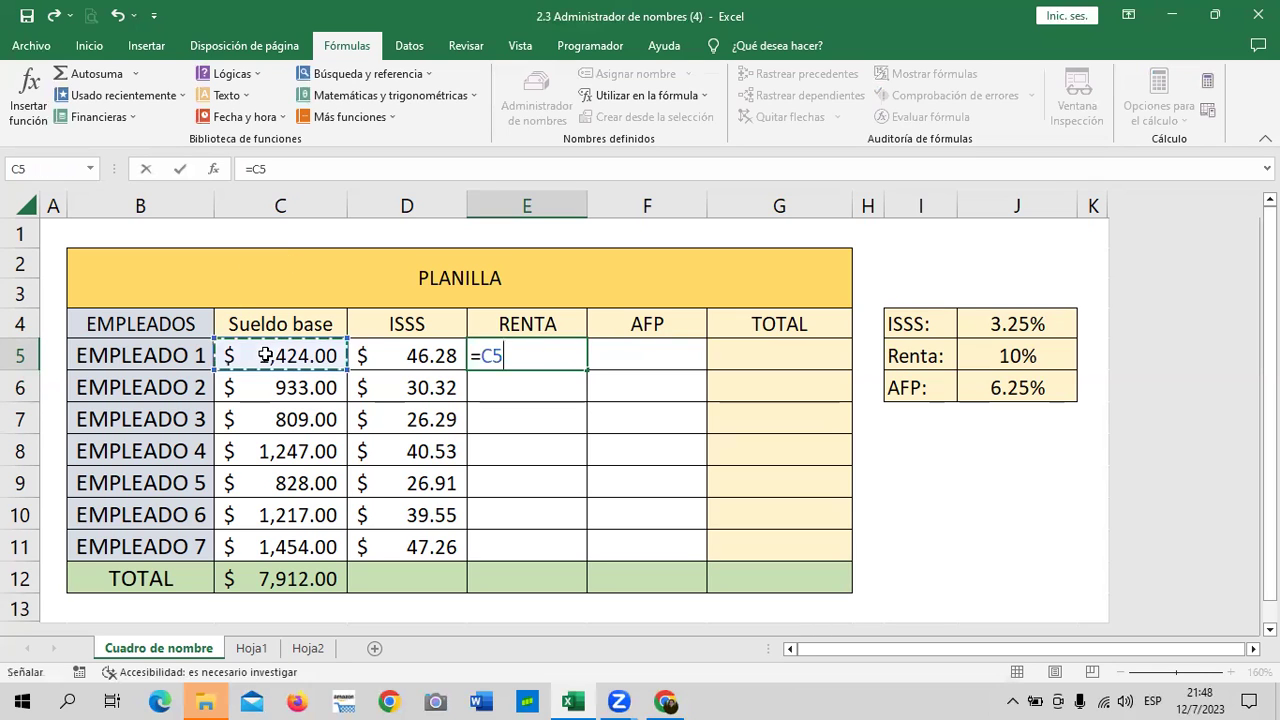
pyautogui.write('+REN')
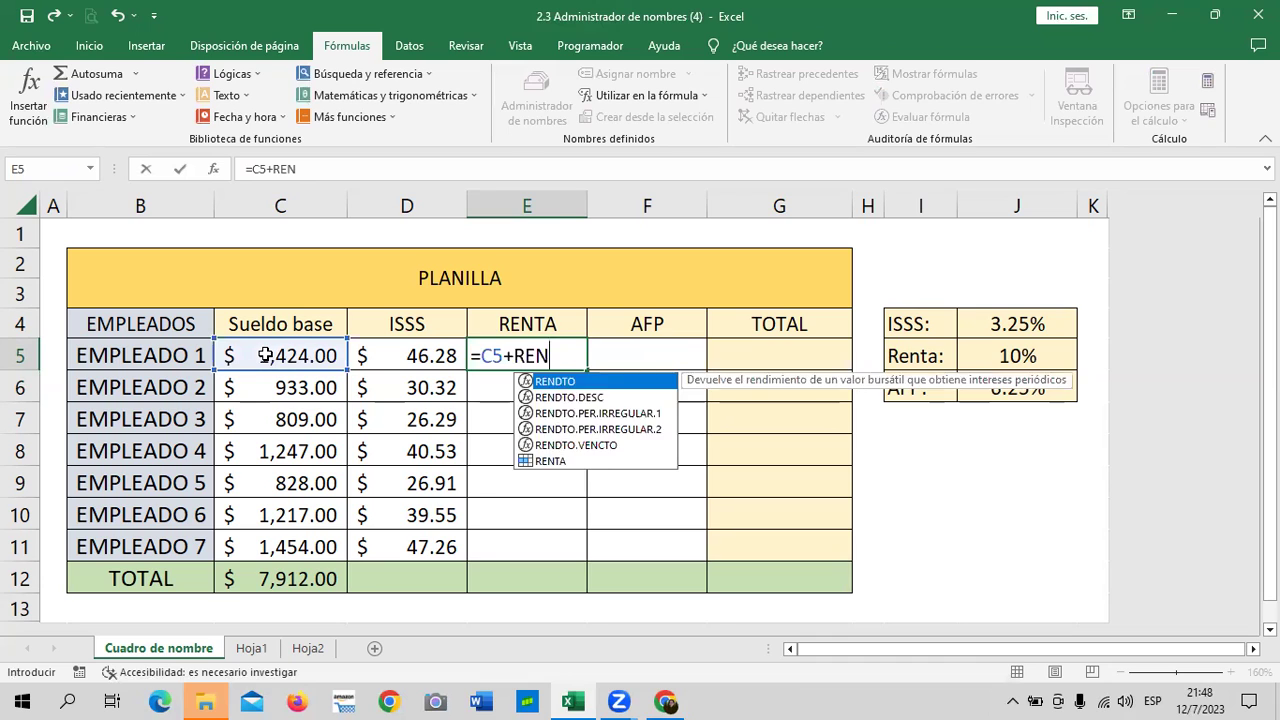
pyautogui.write('TA')
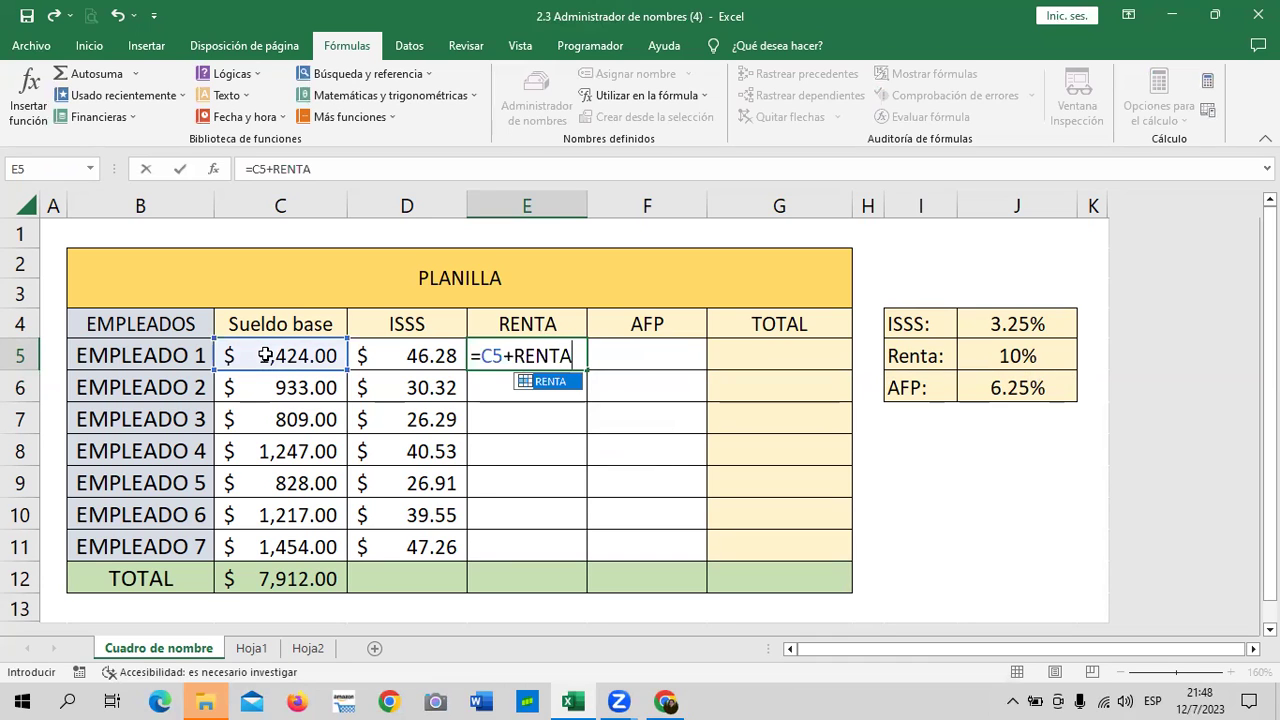
pyautogui.press('Return')
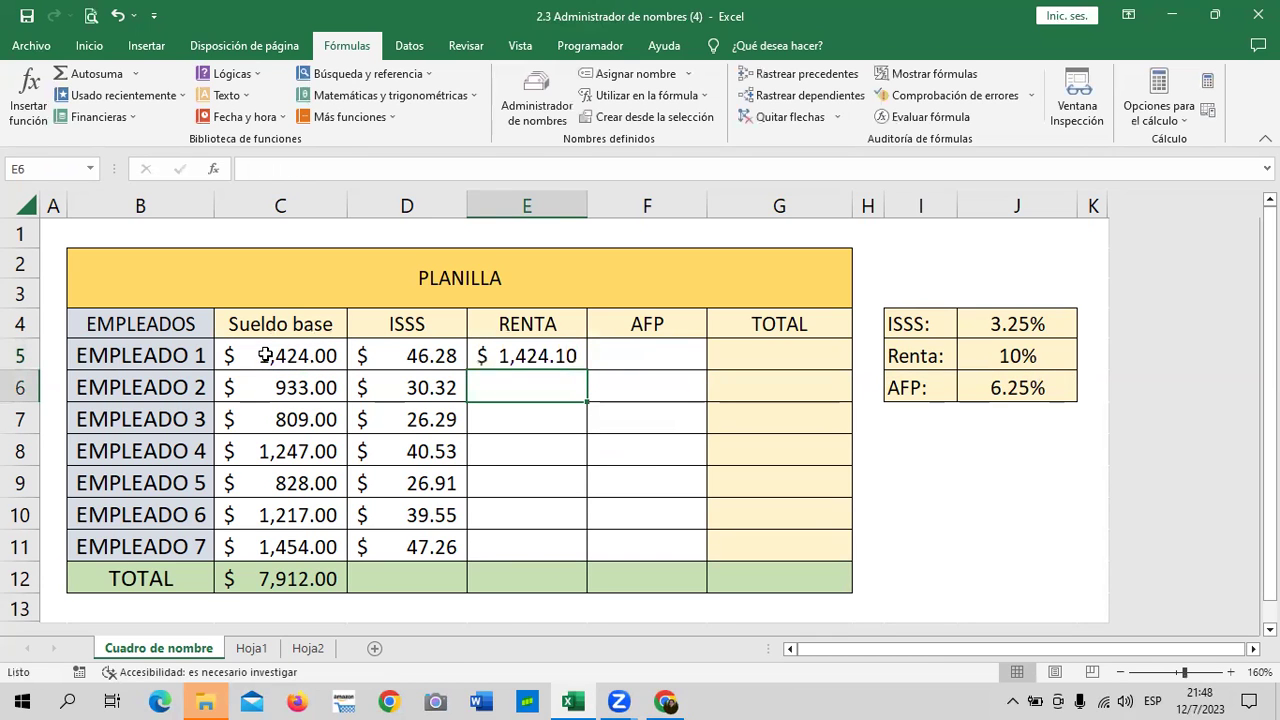
pyautogui.click(560, 352)
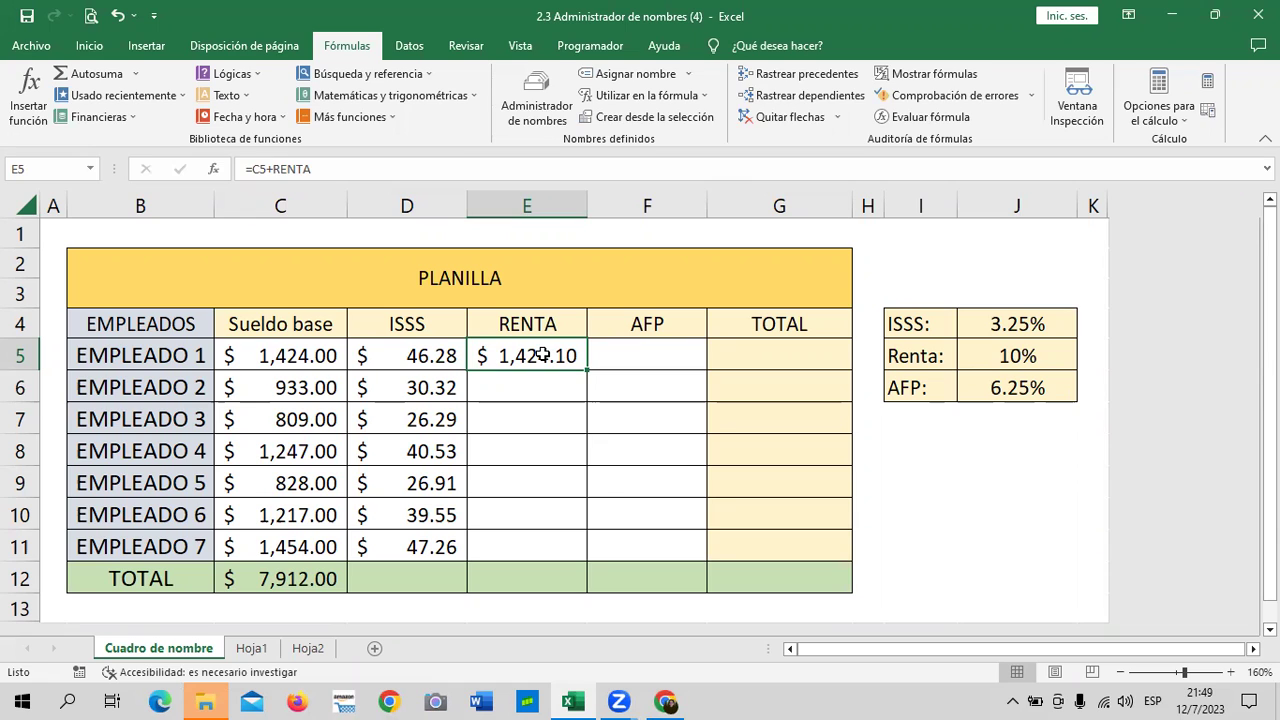
pyautogui.press('BackSpace')
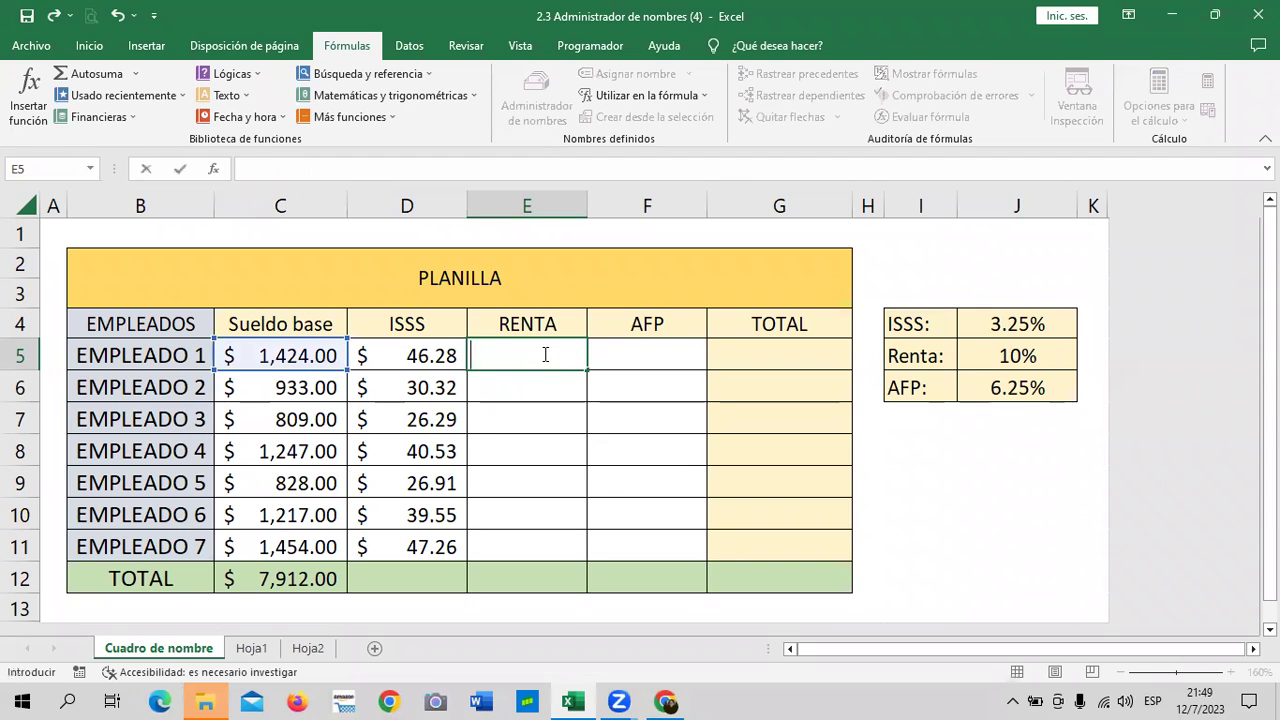
pyautogui.write('=')
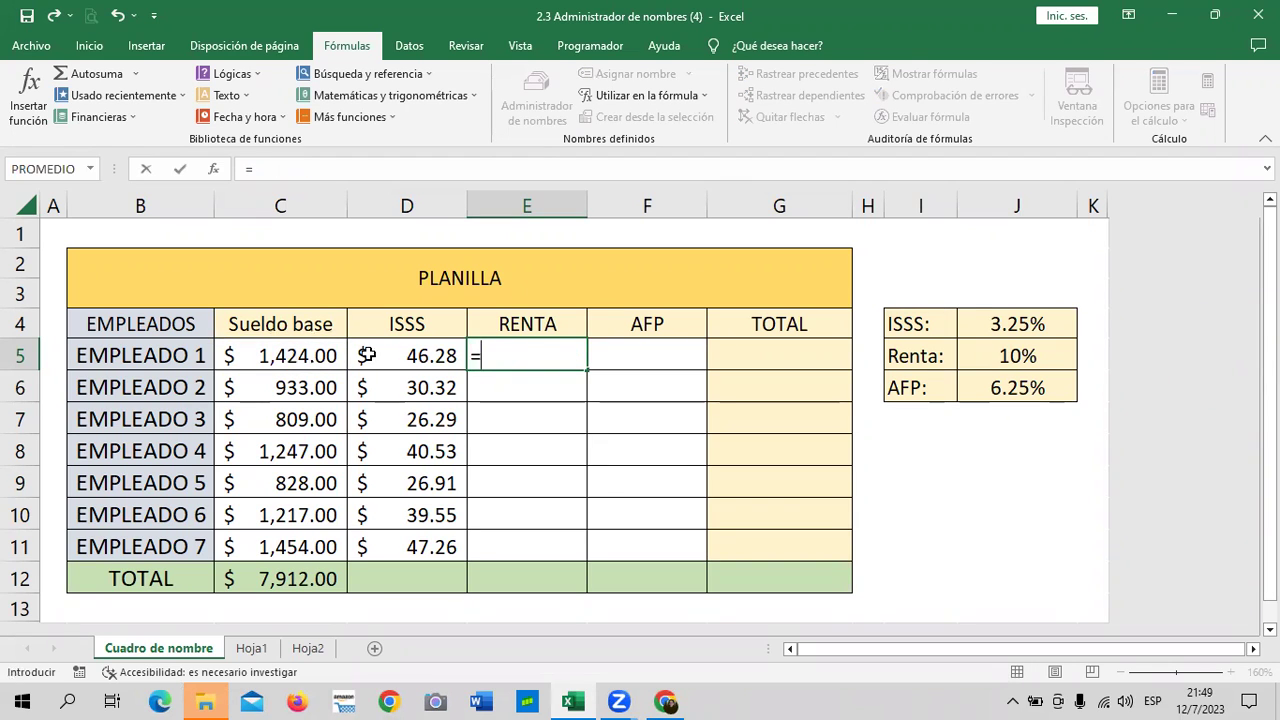
pyautogui.click(318, 354)
pyautogui.write('-')
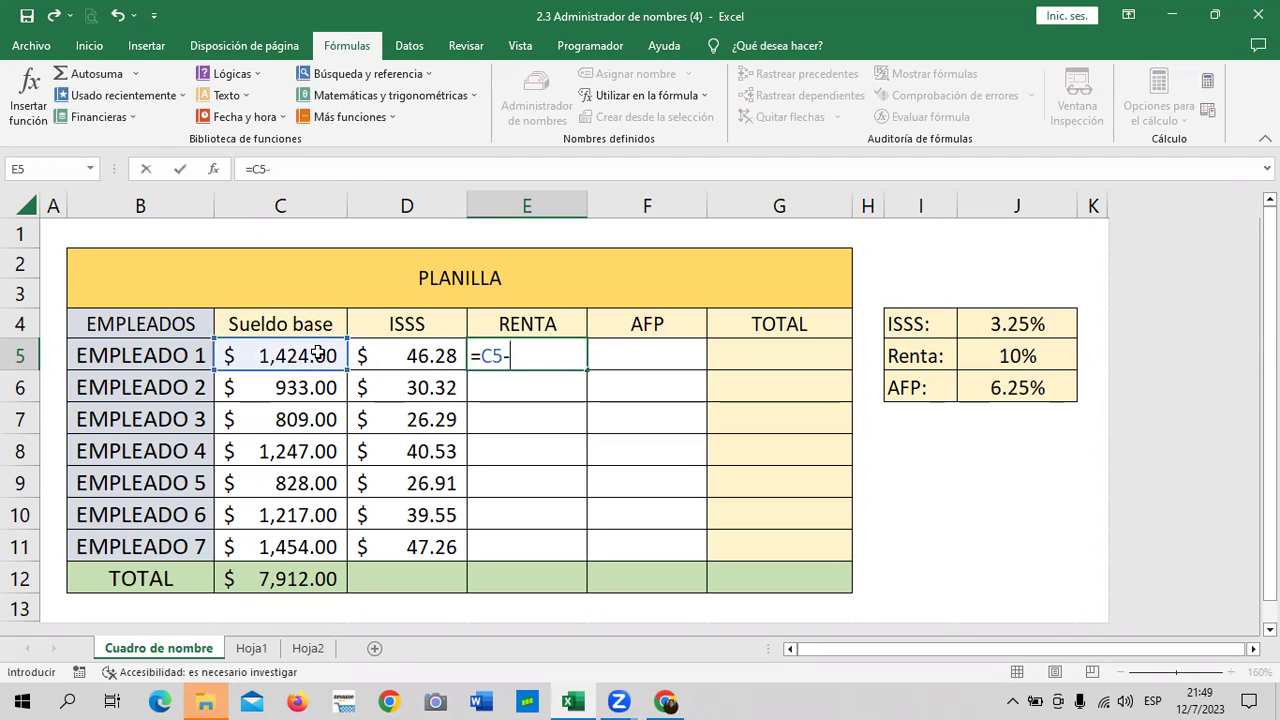
pyautogui.write('RENTA')
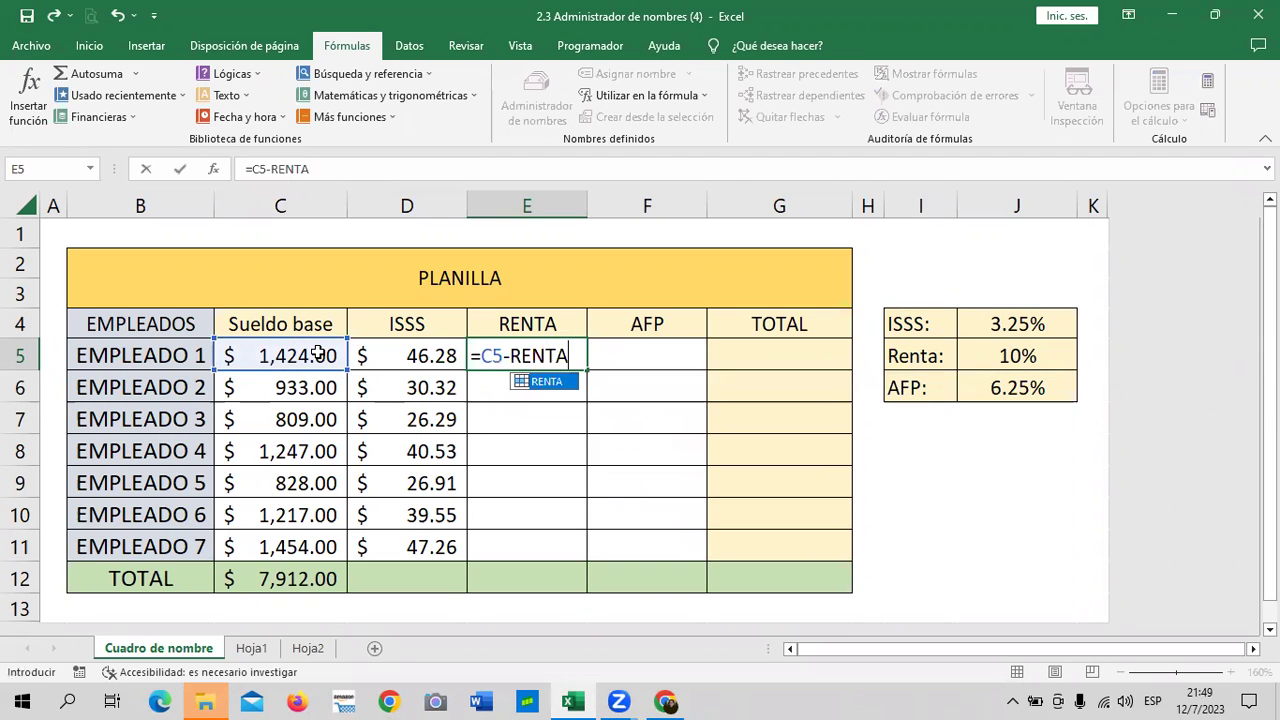
pyautogui.press('Return')
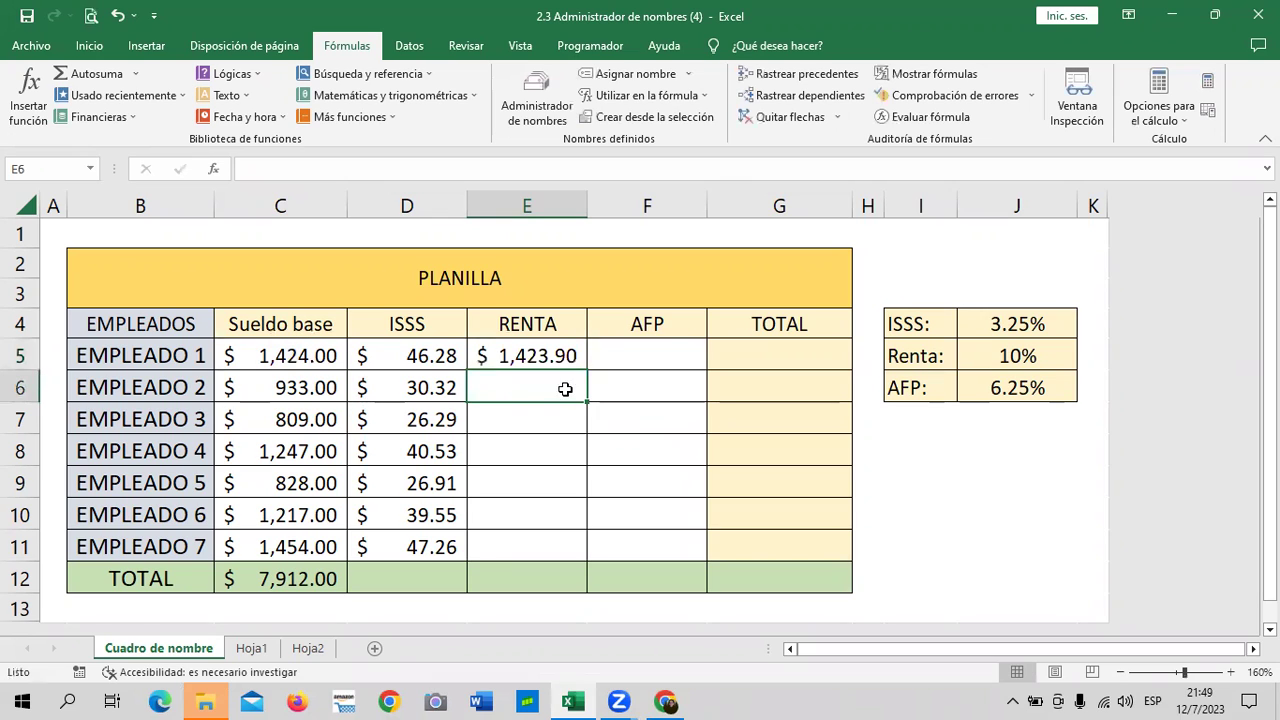
pyautogui.click(556, 350)
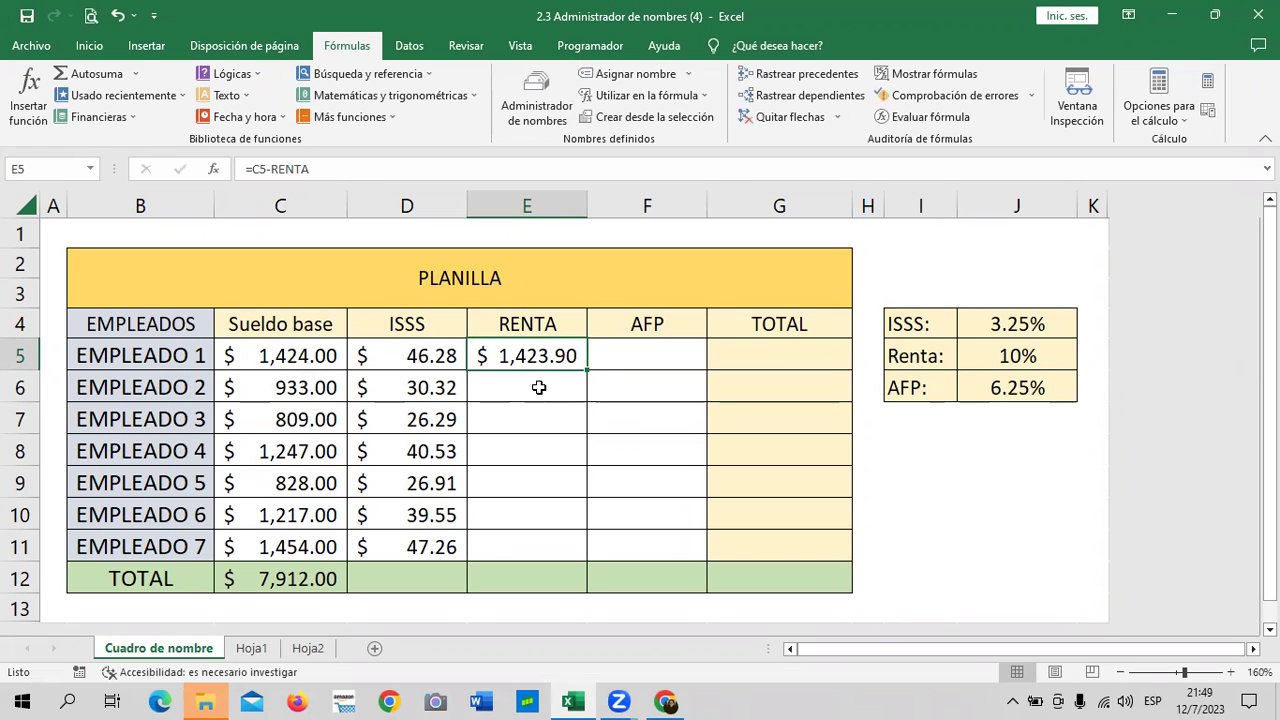
pyautogui.press('BackSpace')
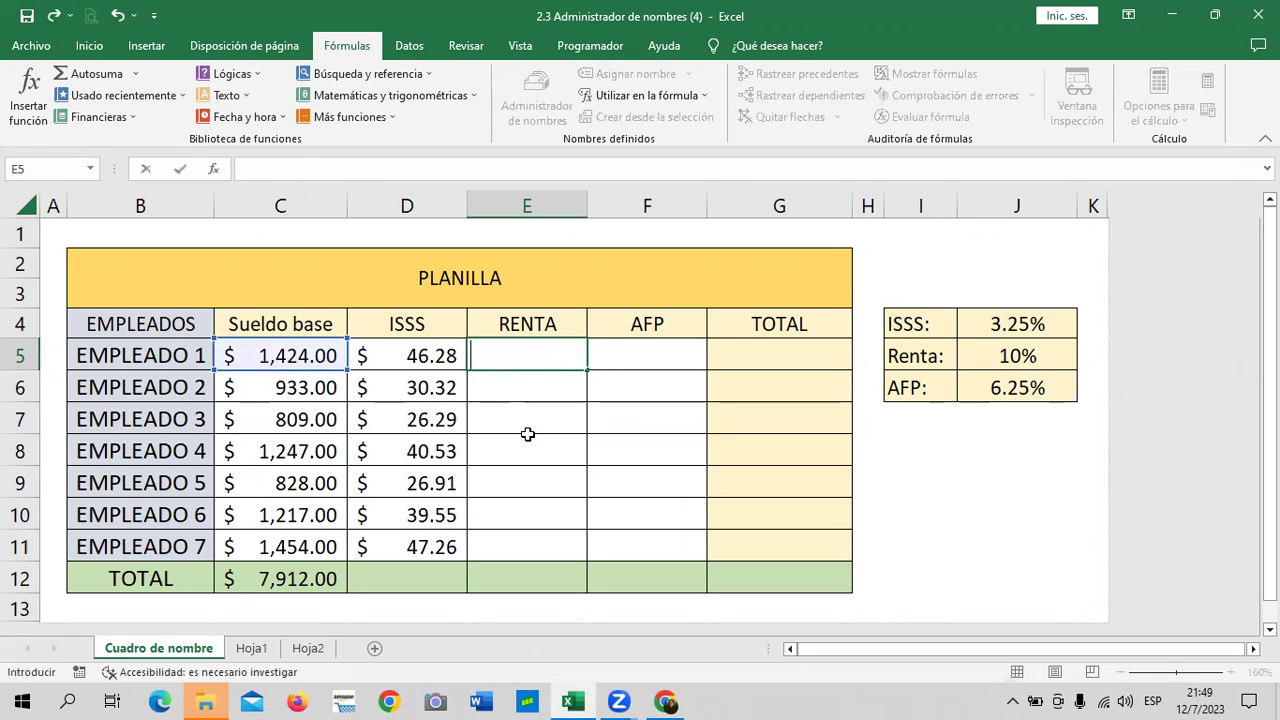
pyautogui.click(695, 418)
# Enter =C5*RENTA in E5 using the RENTA name
pyautogui.click(531, 346)
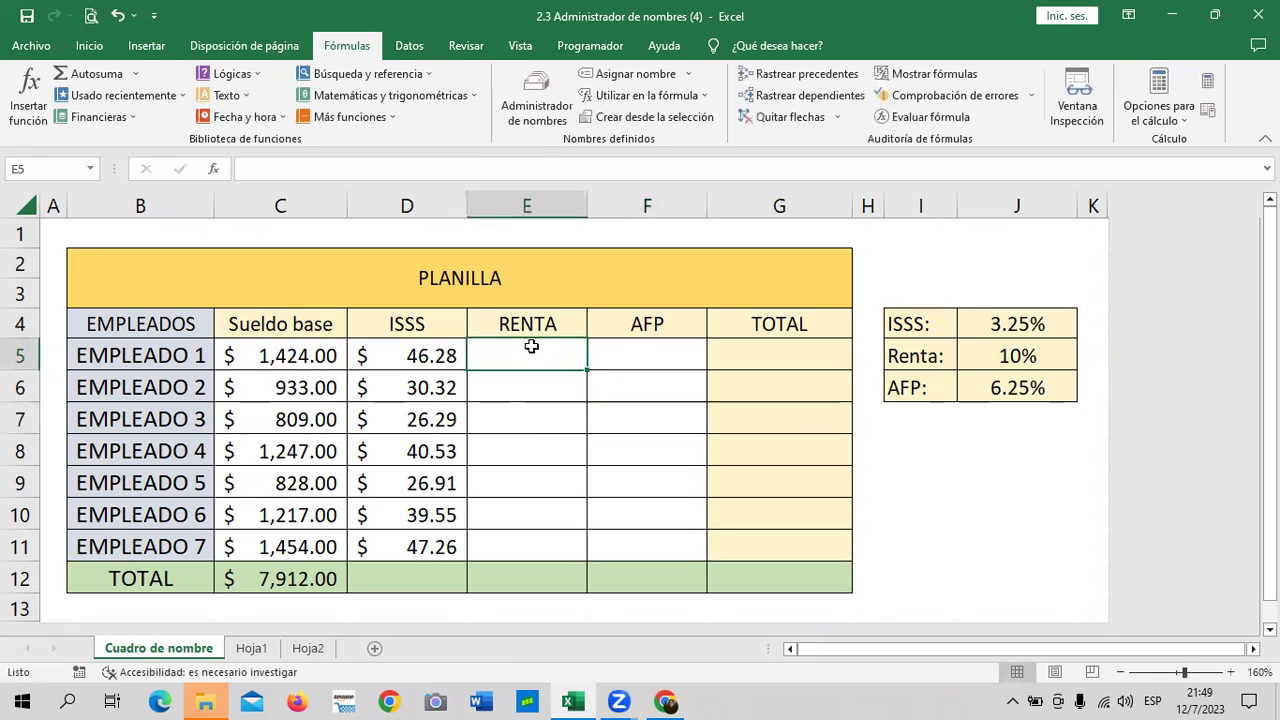
pyautogui.write('=')
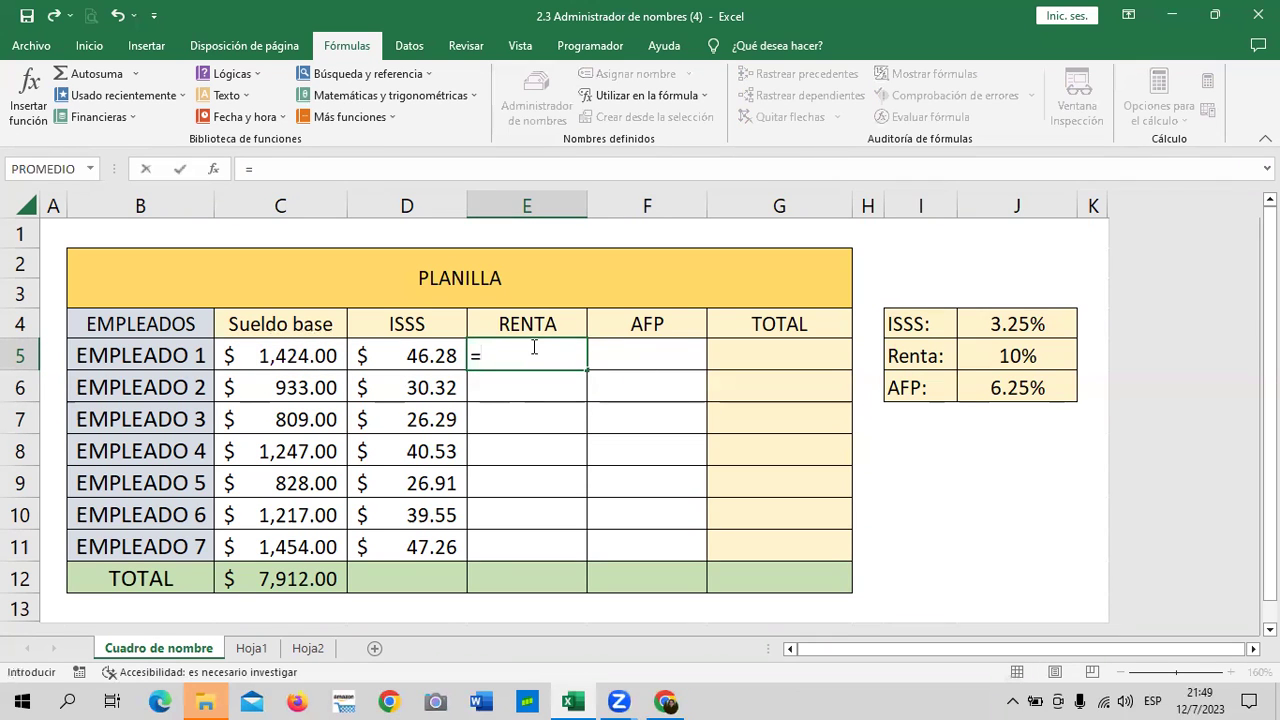
pyautogui.click(304, 353)
pyautogui.write('*')
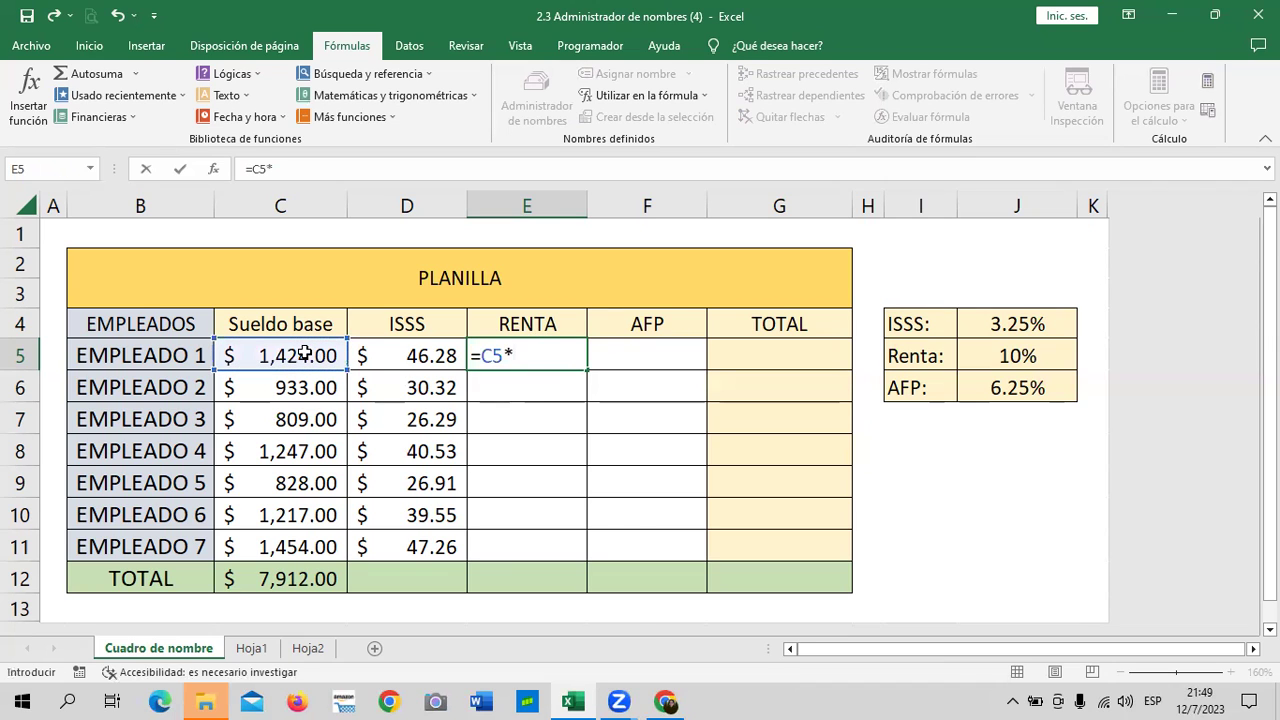
pyautogui.write('REN')
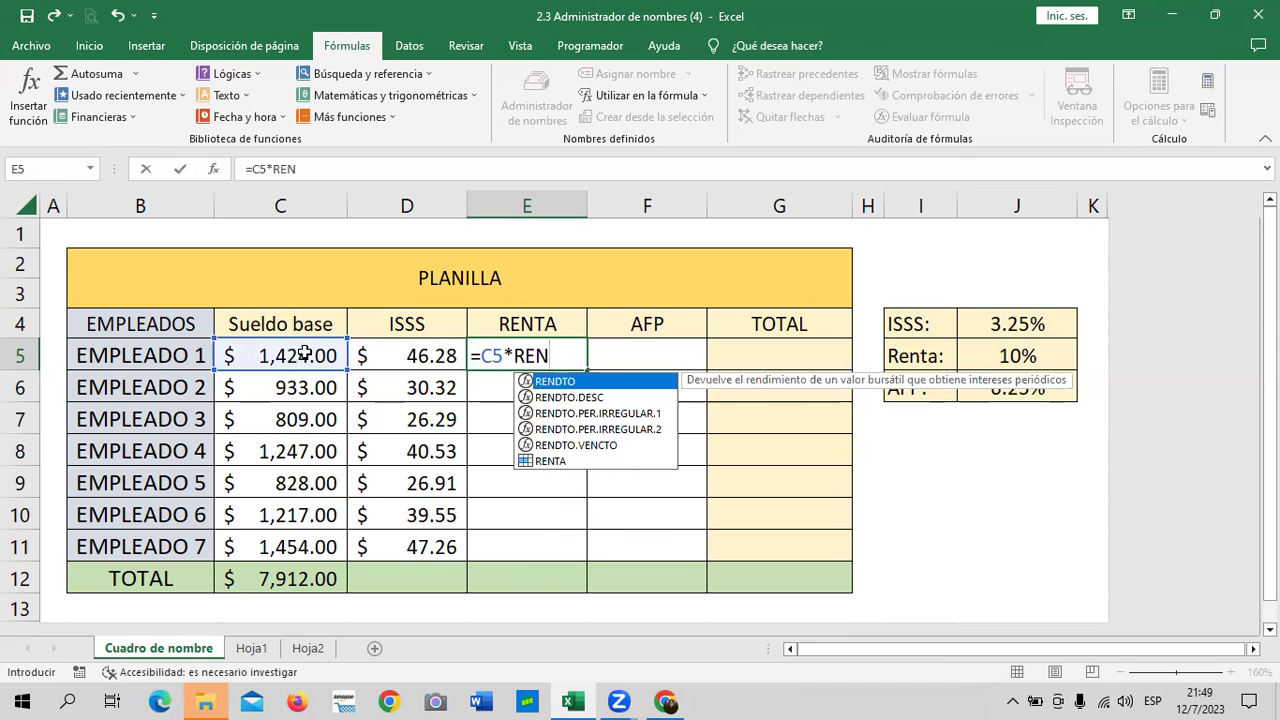
pyautogui.click(555, 462)
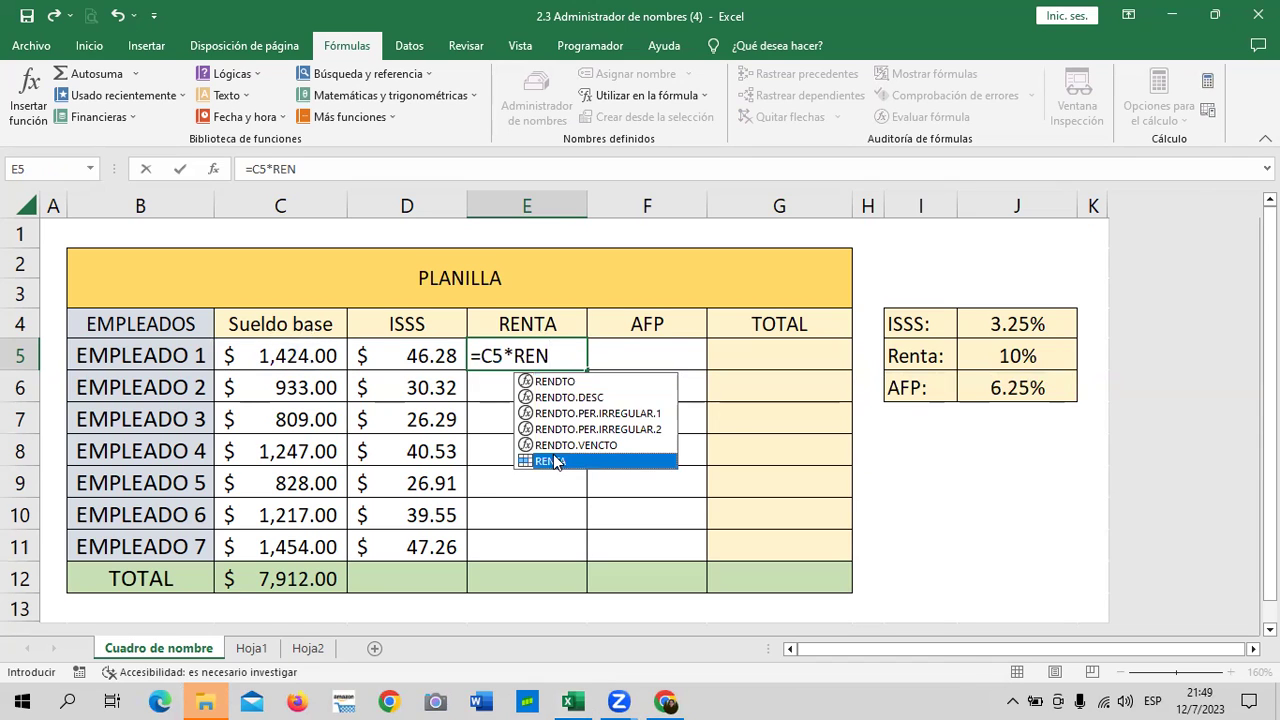
pyautogui.doubleClick(555, 462)
pyautogui.press('Return')
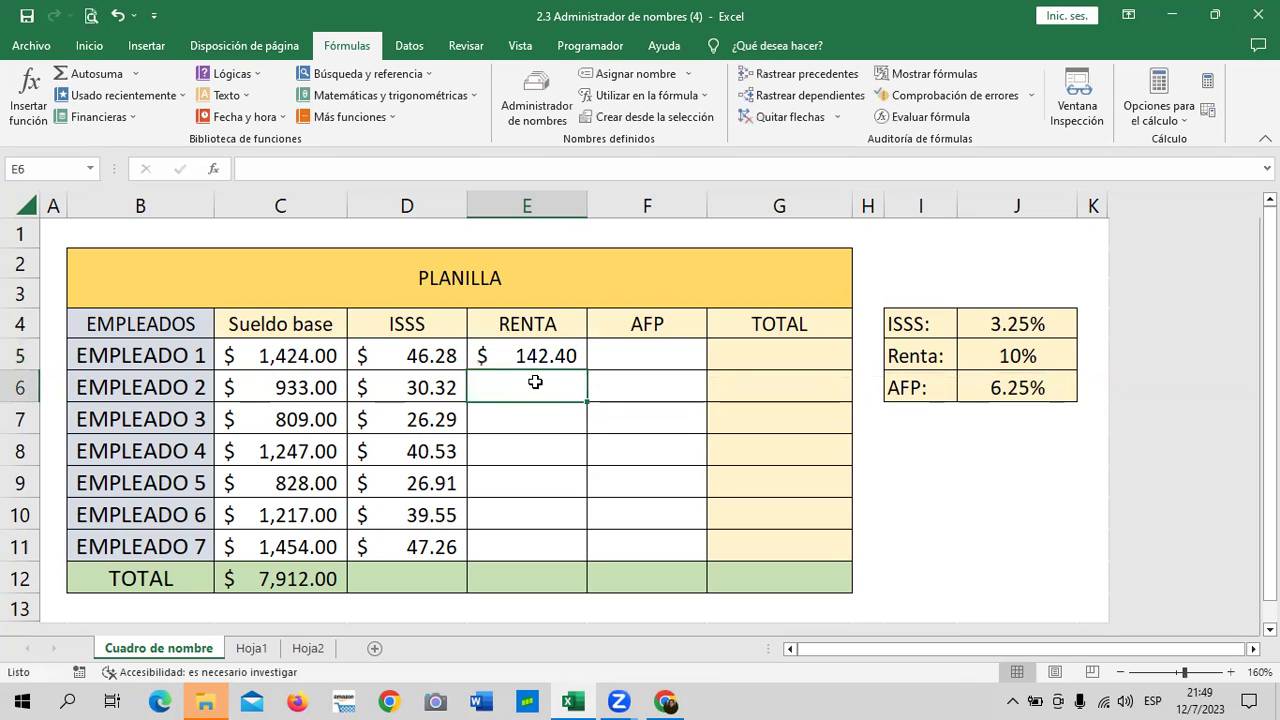
# Enter =C6*RENTA in E6 and fill it down to E11
pyautogui.write('=')
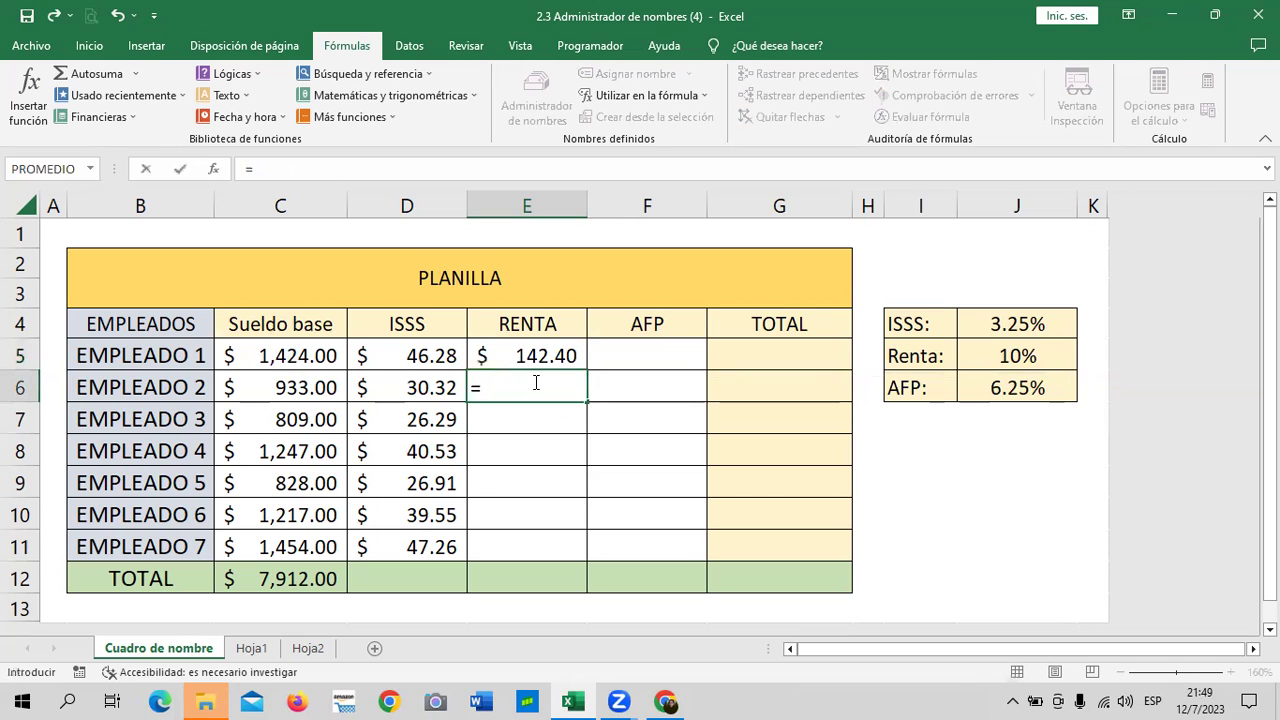
pyautogui.click(302, 387)
pyautogui.write('*')
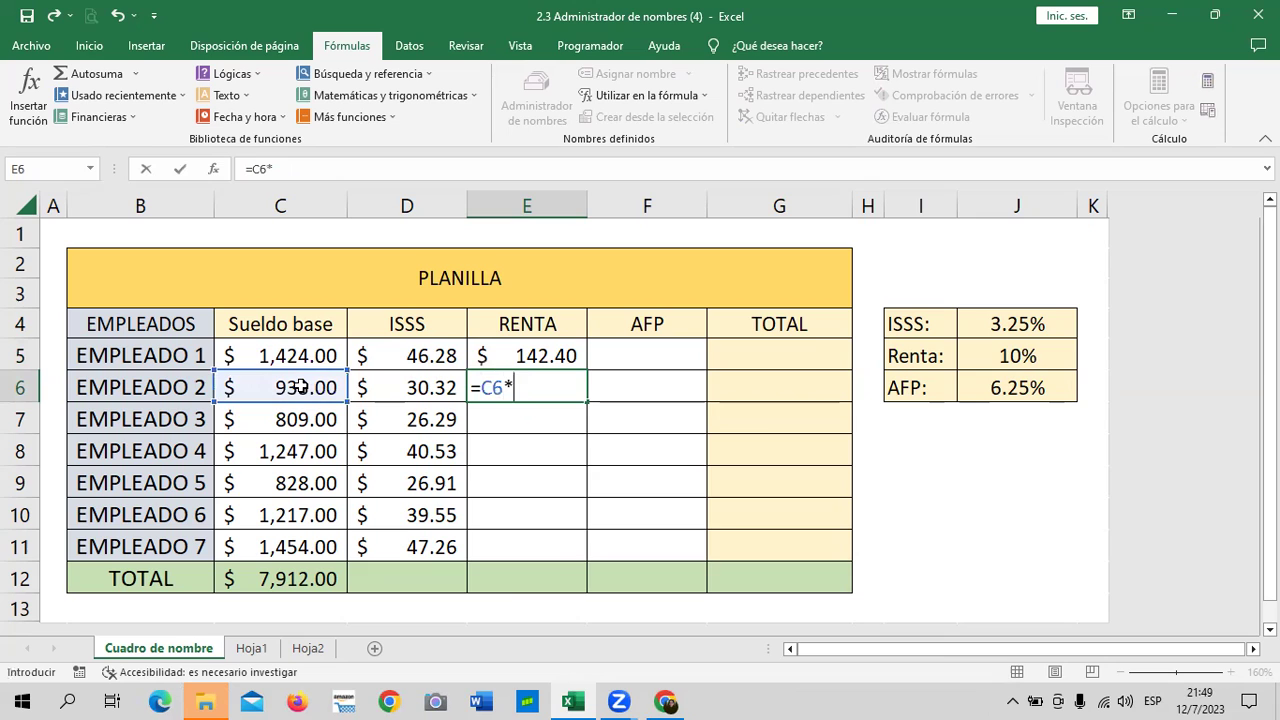
pyautogui.write('RENTA')
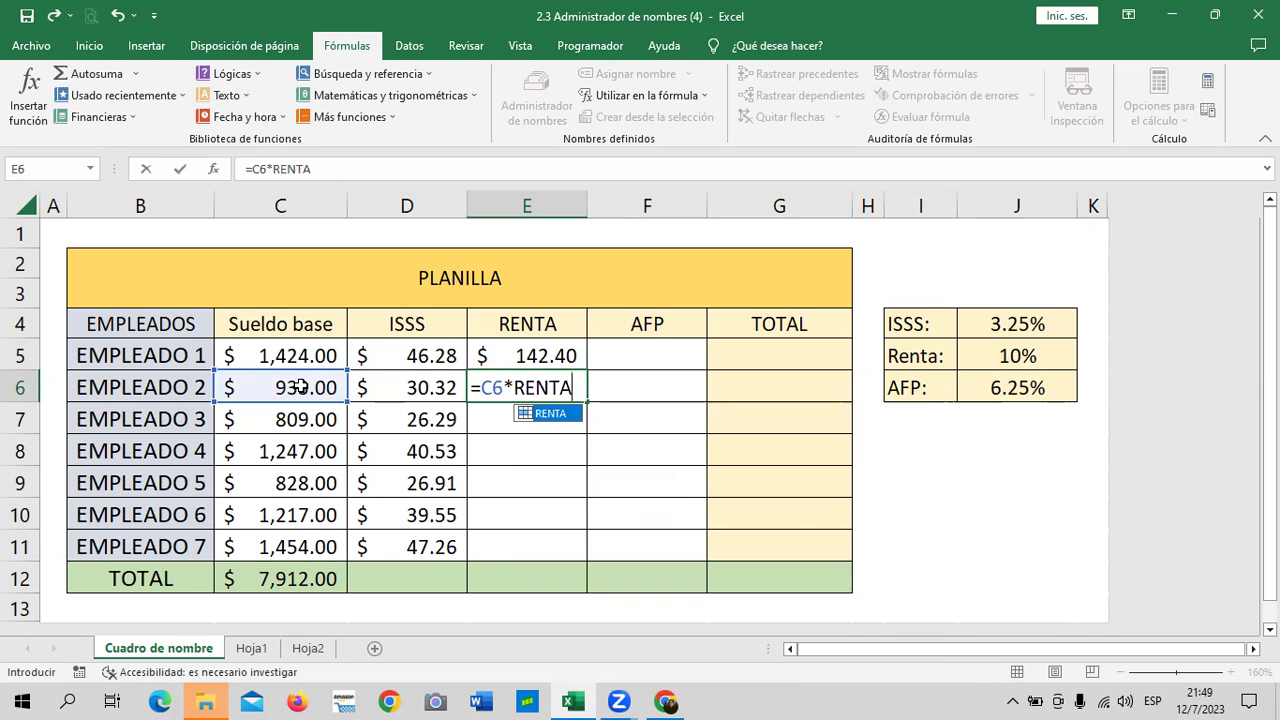
pyautogui.press('Return')
pyautogui.click(520, 382)
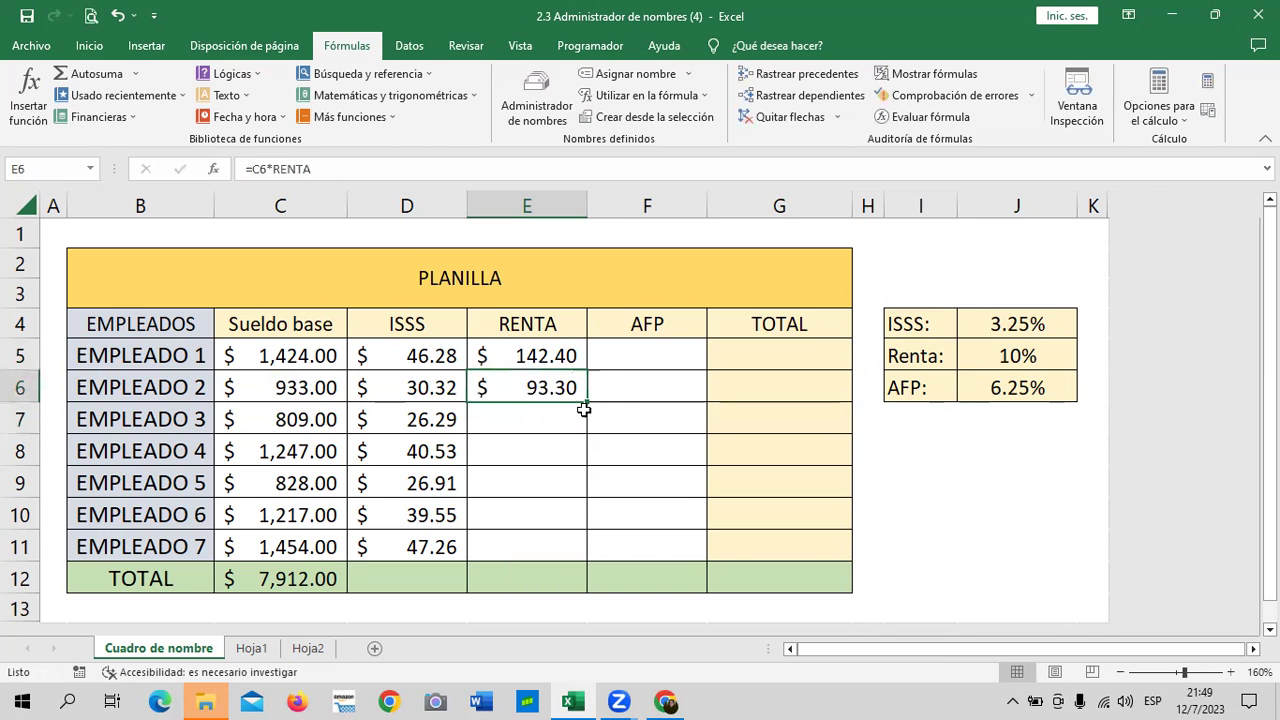
pyautogui.moveTo(588, 401); pyautogui.dragTo(582, 560)
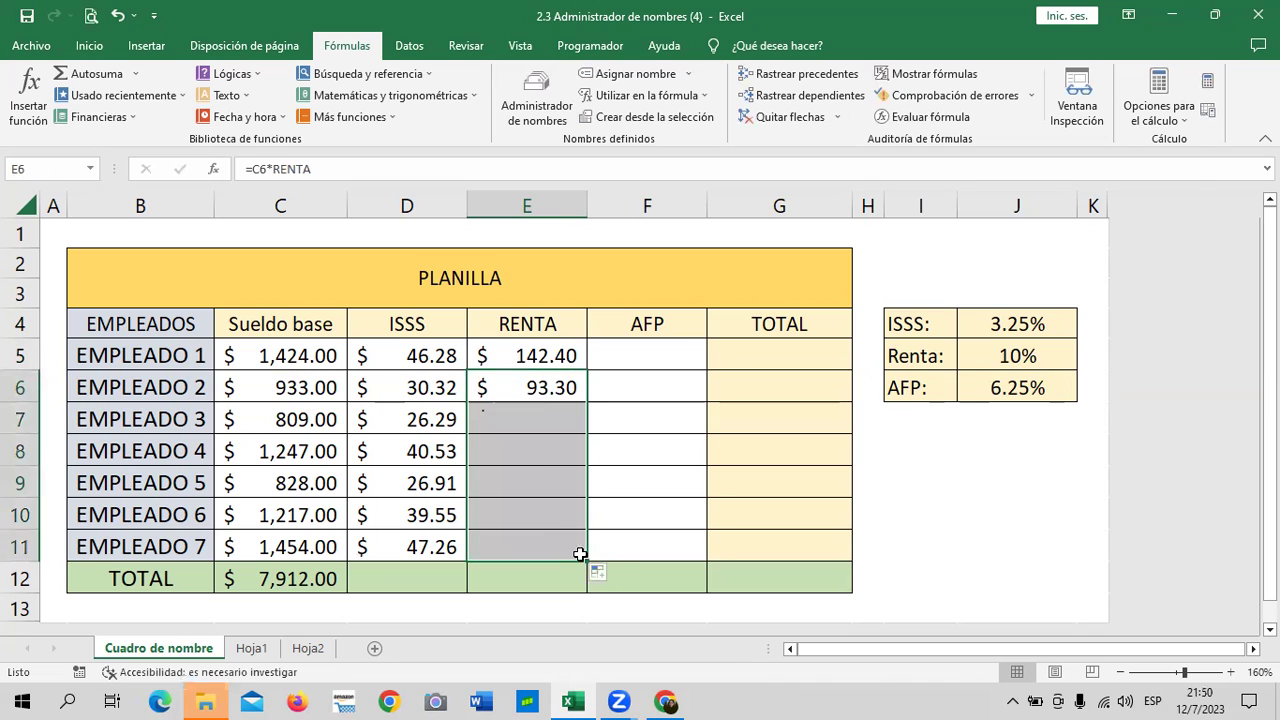
pyautogui.click(740, 575)
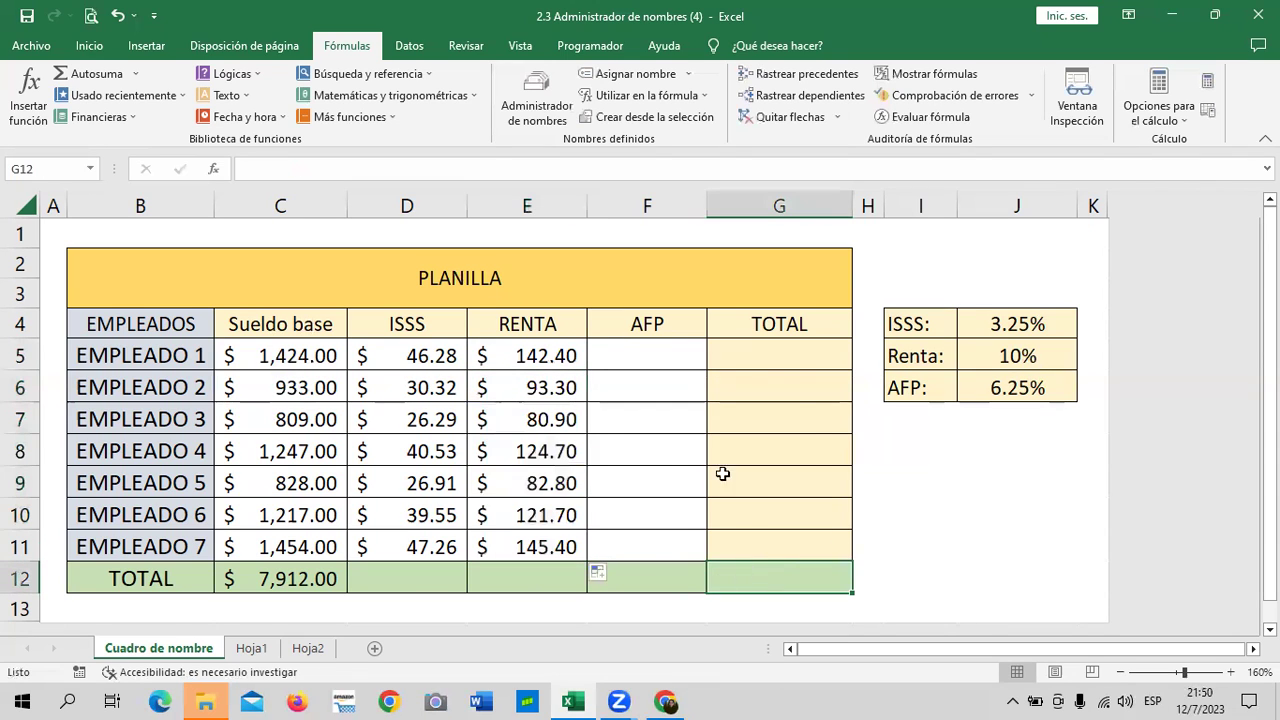
pyautogui.click(366, 568)
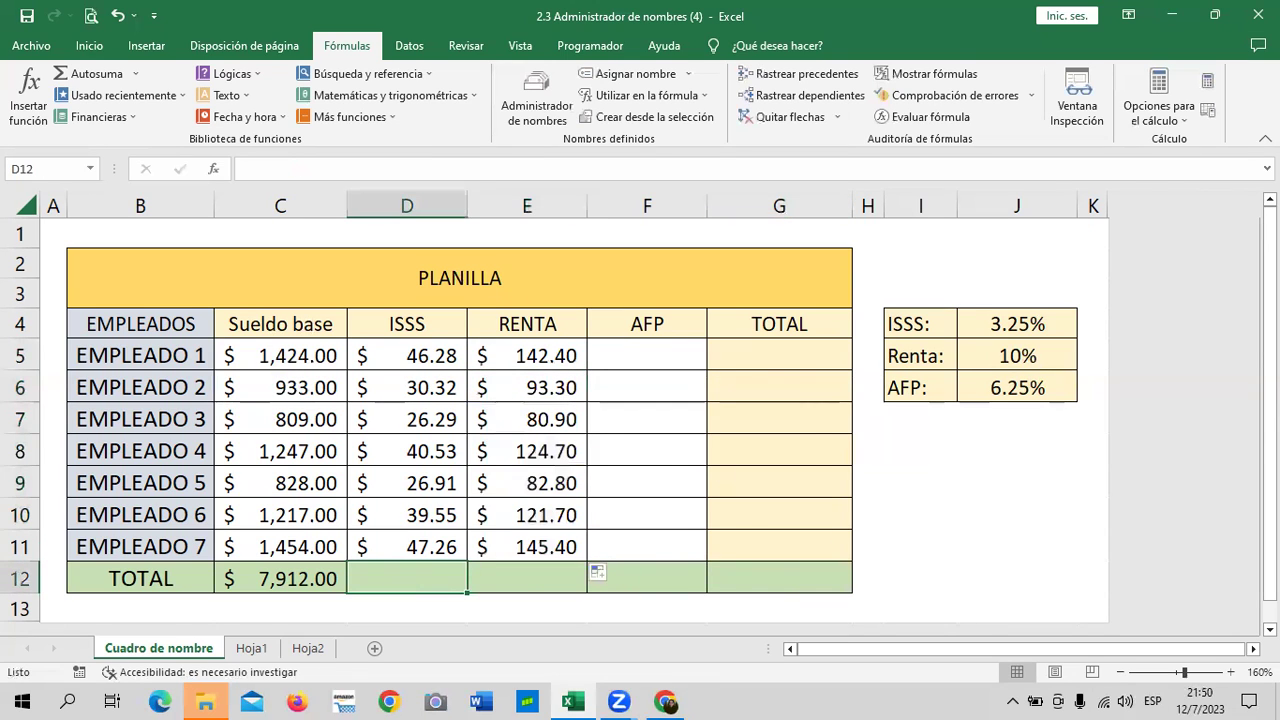
# AutoSum D12 and E12 for totals 257.14 and 791.20, then go to Hoja1
pyautogui.click(90, 48)
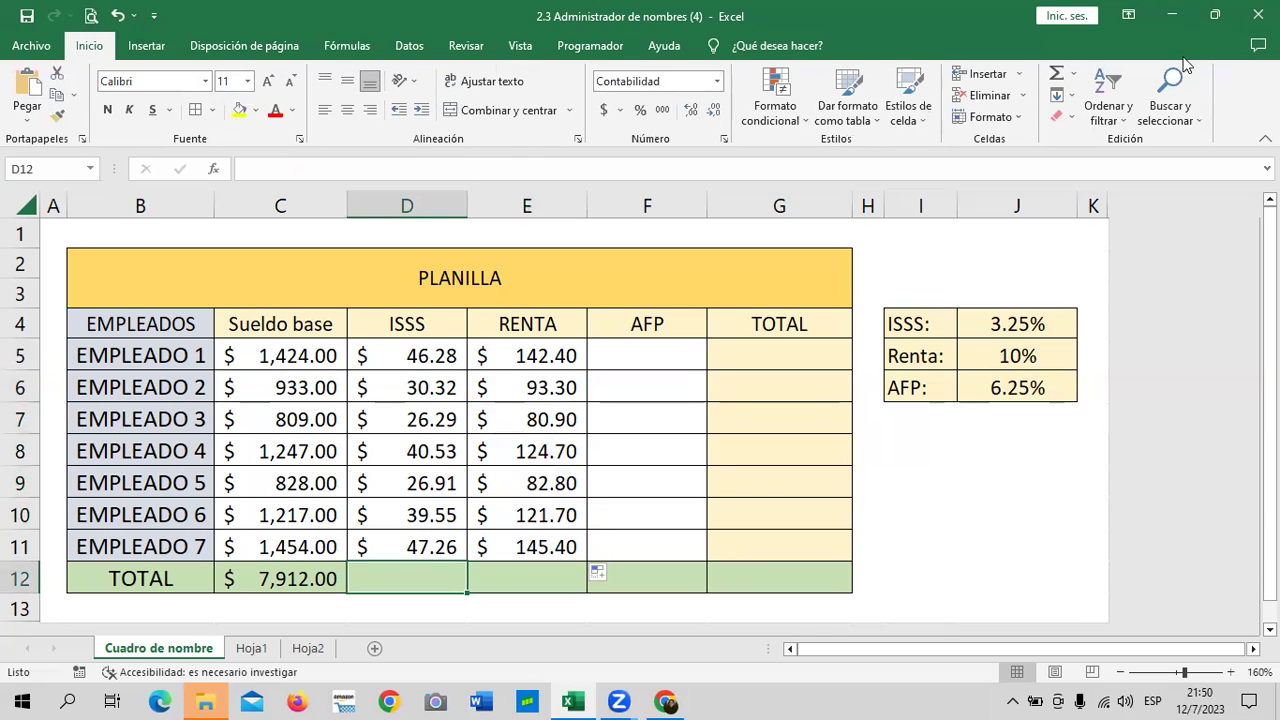
pyautogui.click(1056, 73)
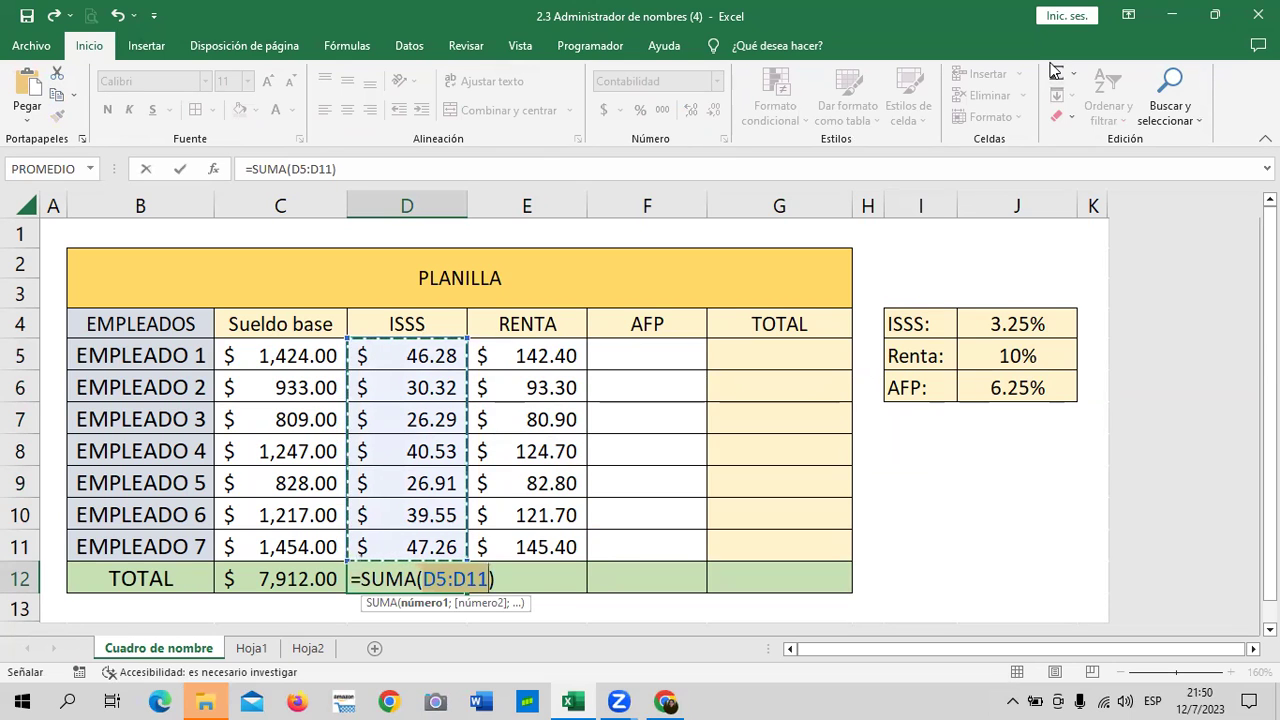
pyautogui.press('Return')
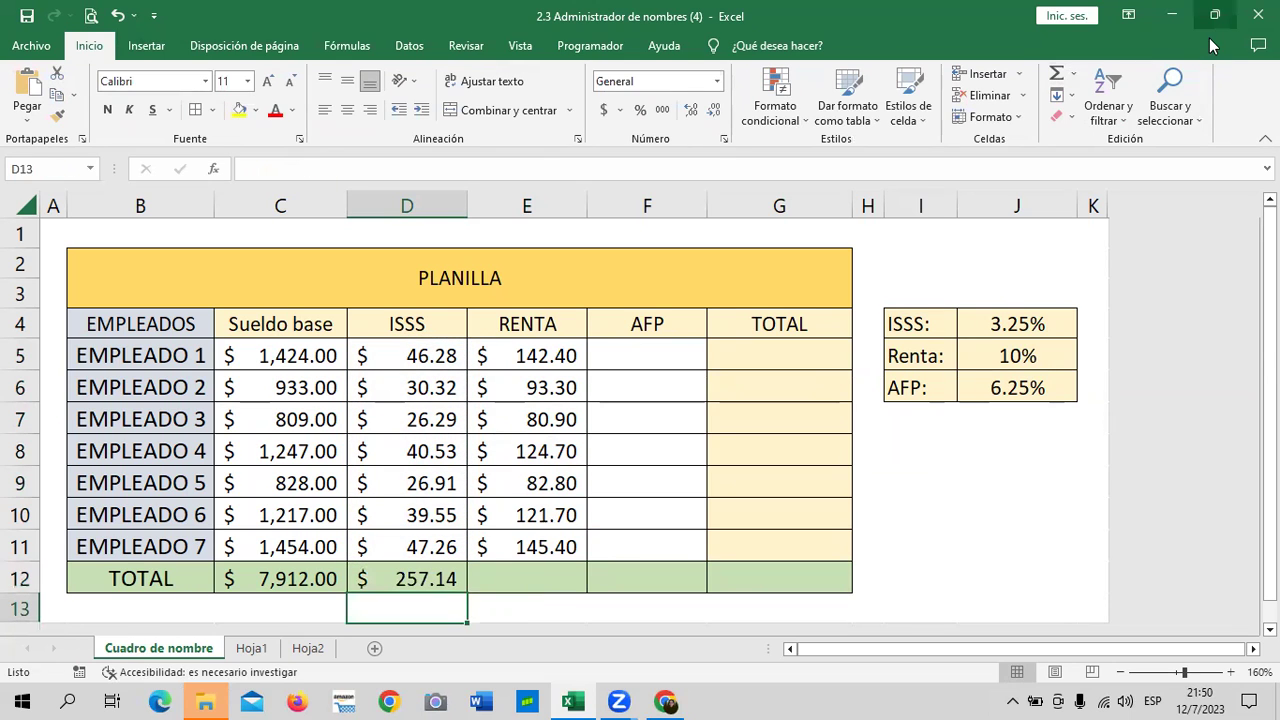
pyautogui.click(514, 575)
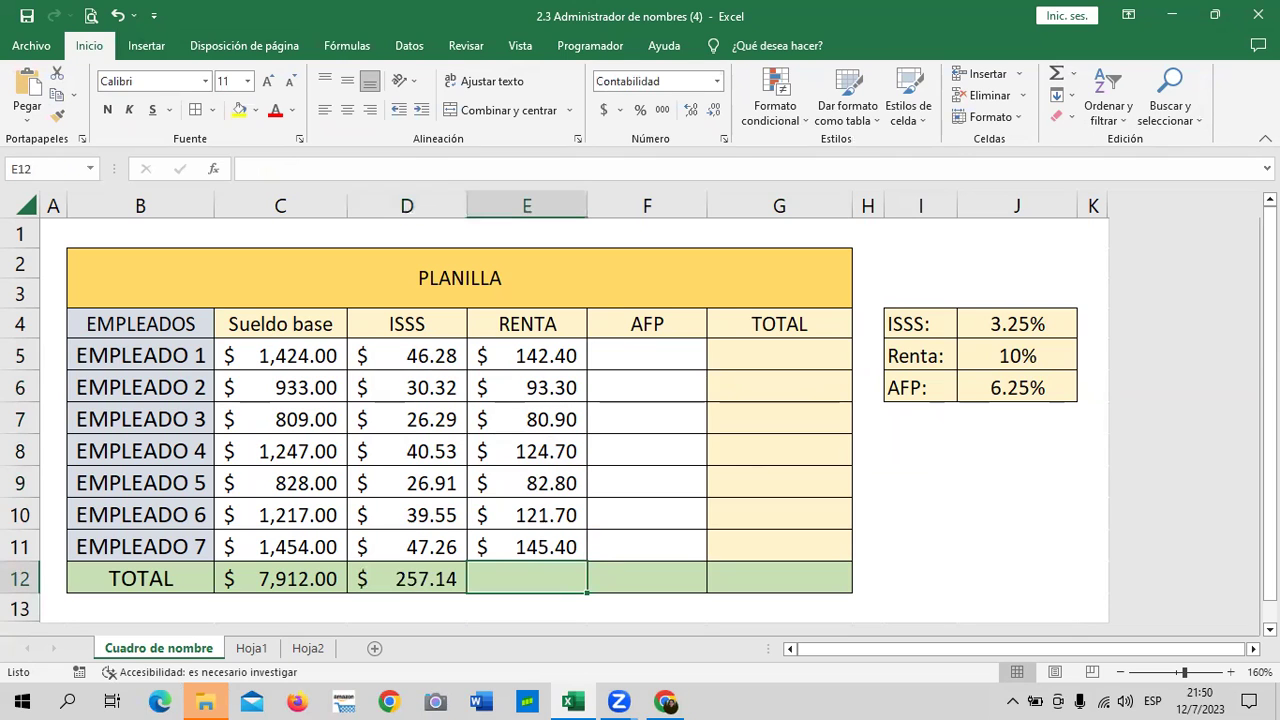
pyautogui.click(1056, 80)
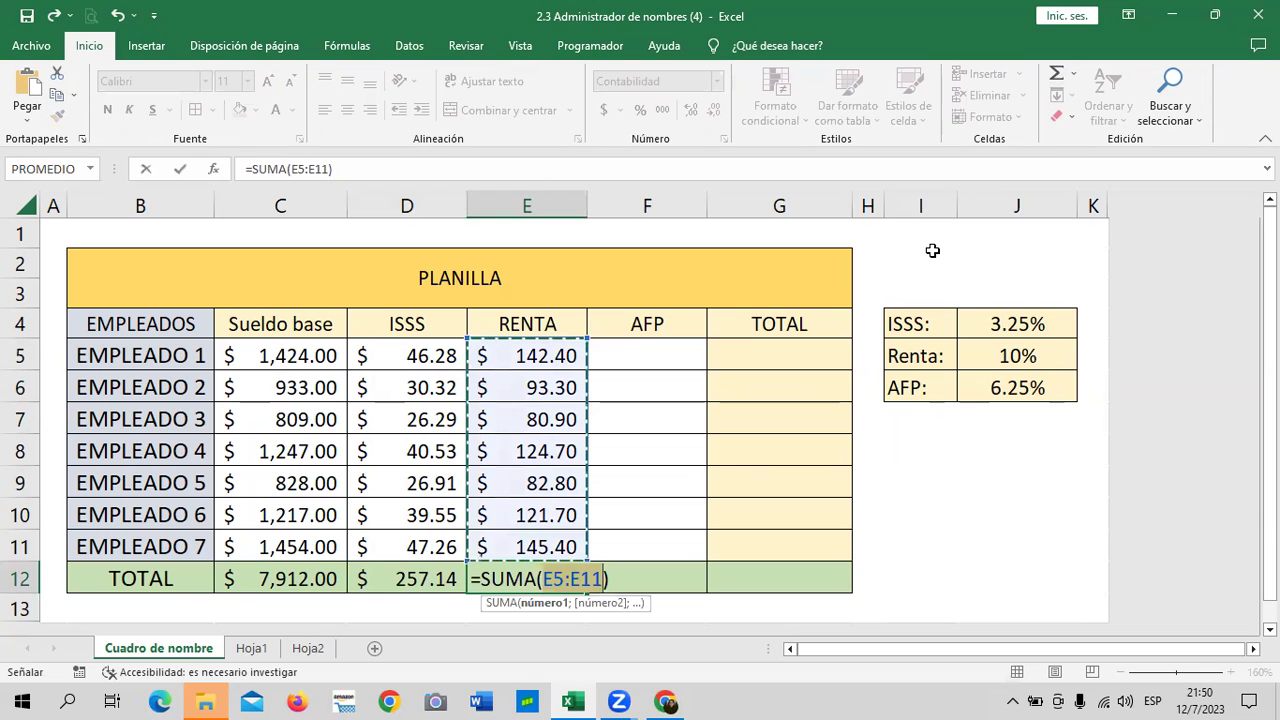
pyautogui.press('Return')
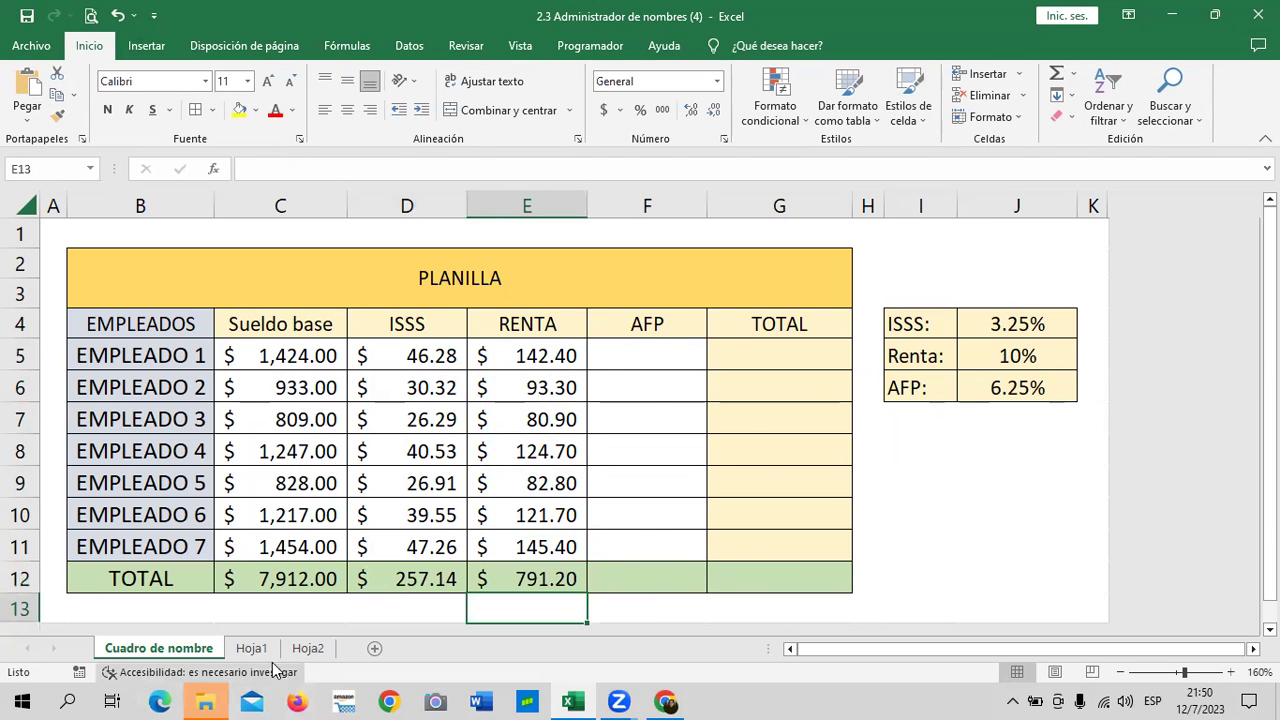
pyautogui.click(251, 648)
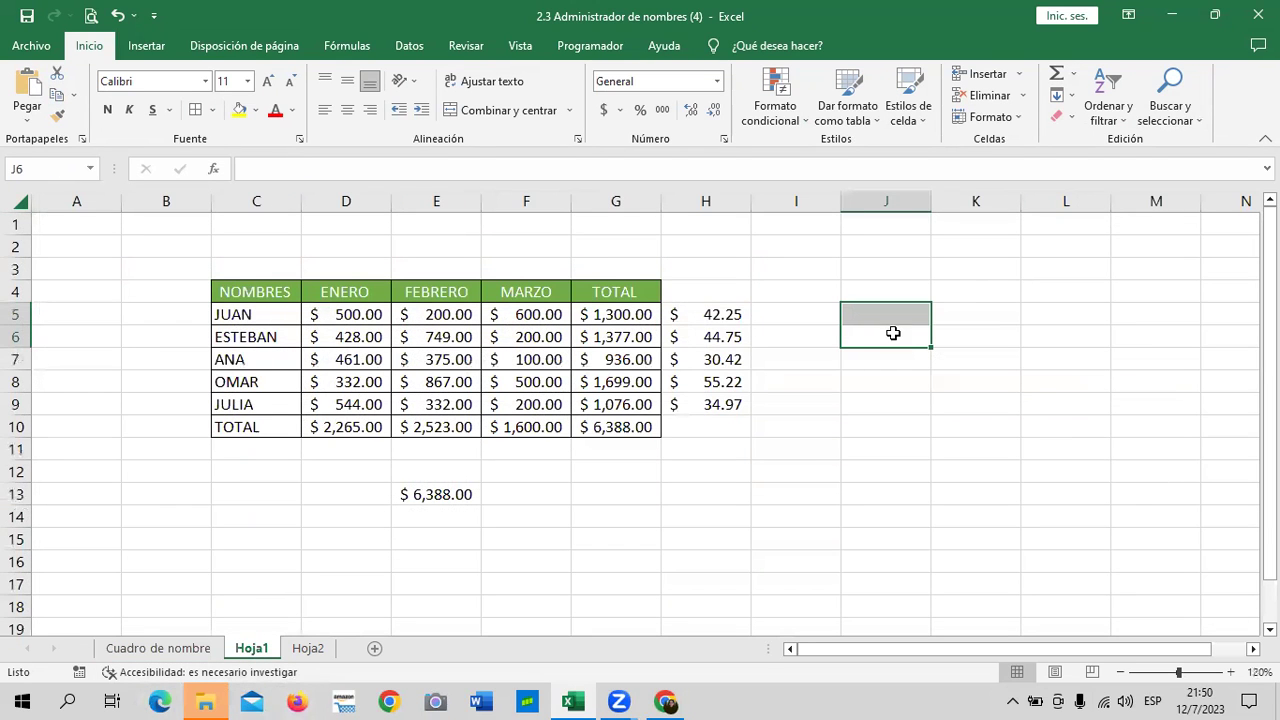
# Add the column headers IS in H4 and RENTA in I4 on Hoja1
pyautogui.click(707, 283)
pyautogui.write('I')
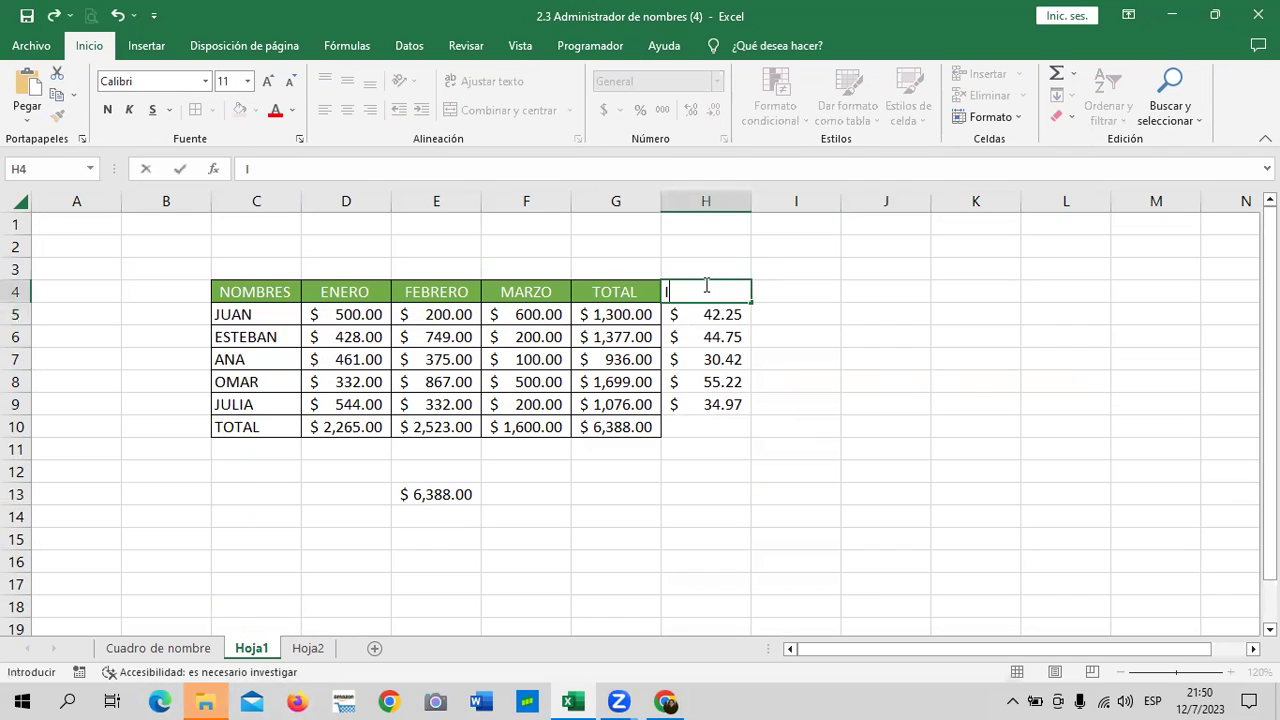
pyautogui.write('SSS')
pyautogui.press('Return')
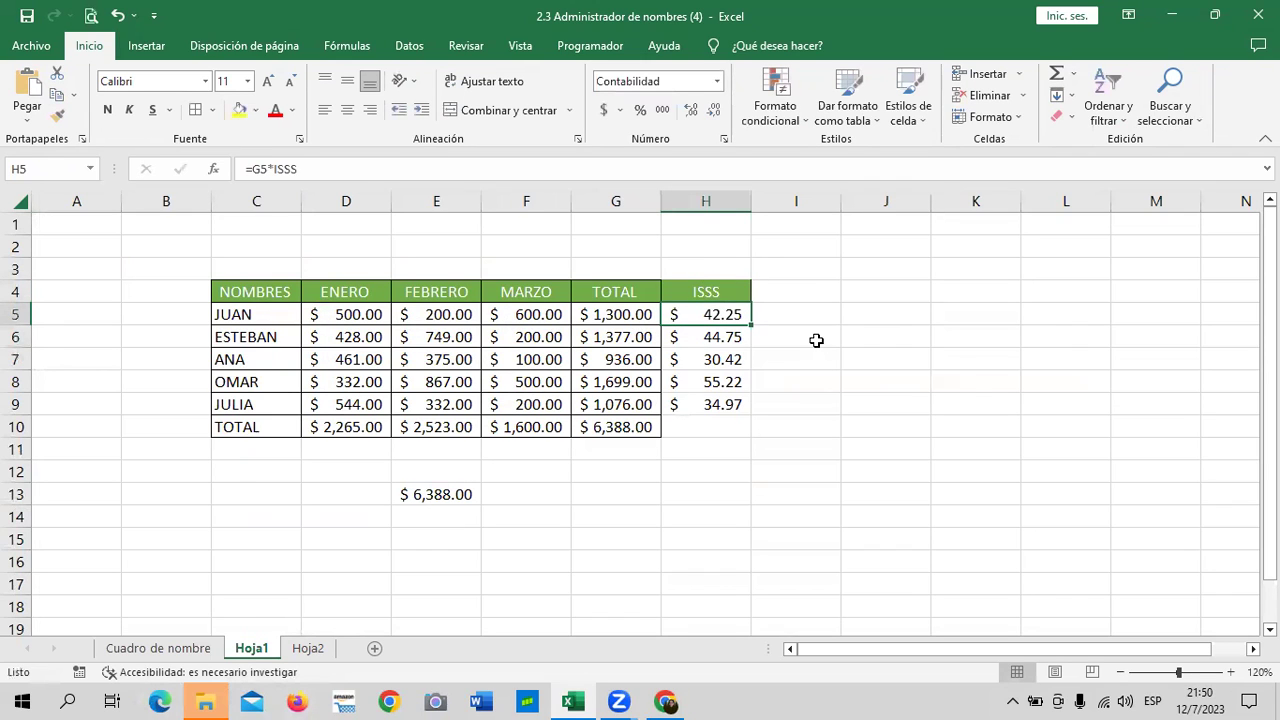
pyautogui.click(797, 283)
pyautogui.write('RENTA')
pyautogui.press('Return')
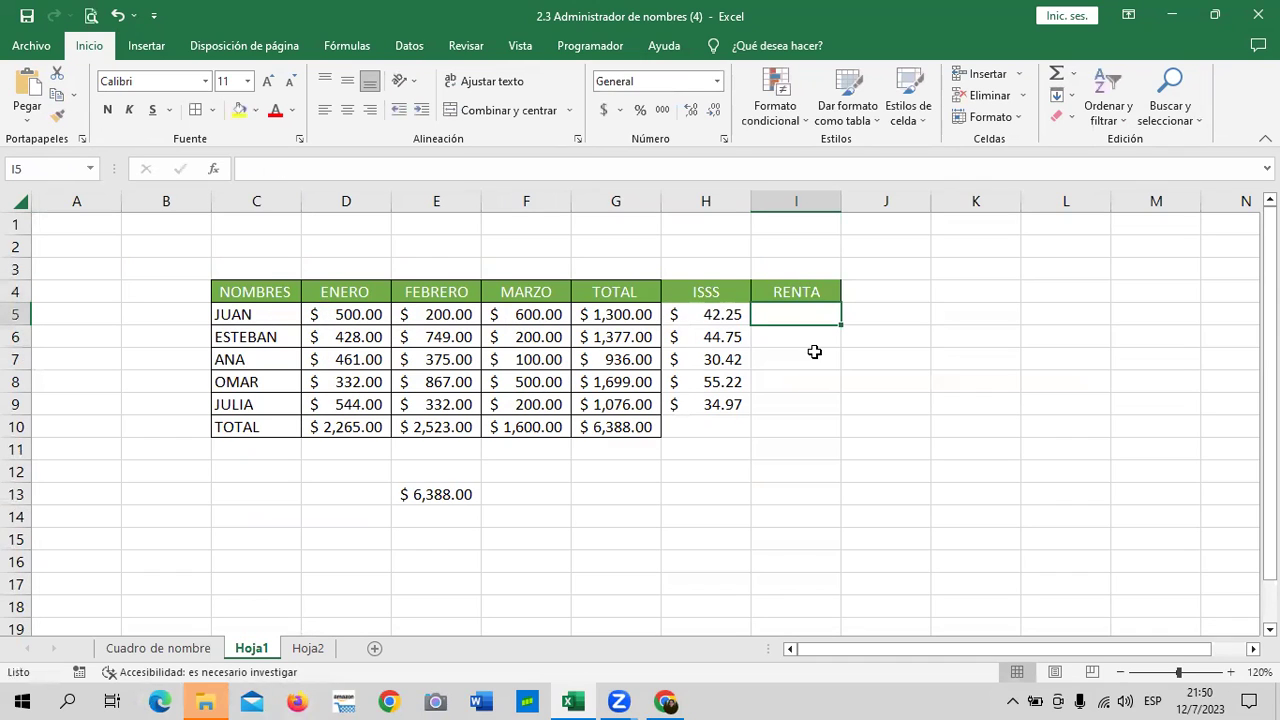
# Enter =G5*RENTA in I5, fill it to I9, and return to Cuadro de nombre
pyautogui.write('=')
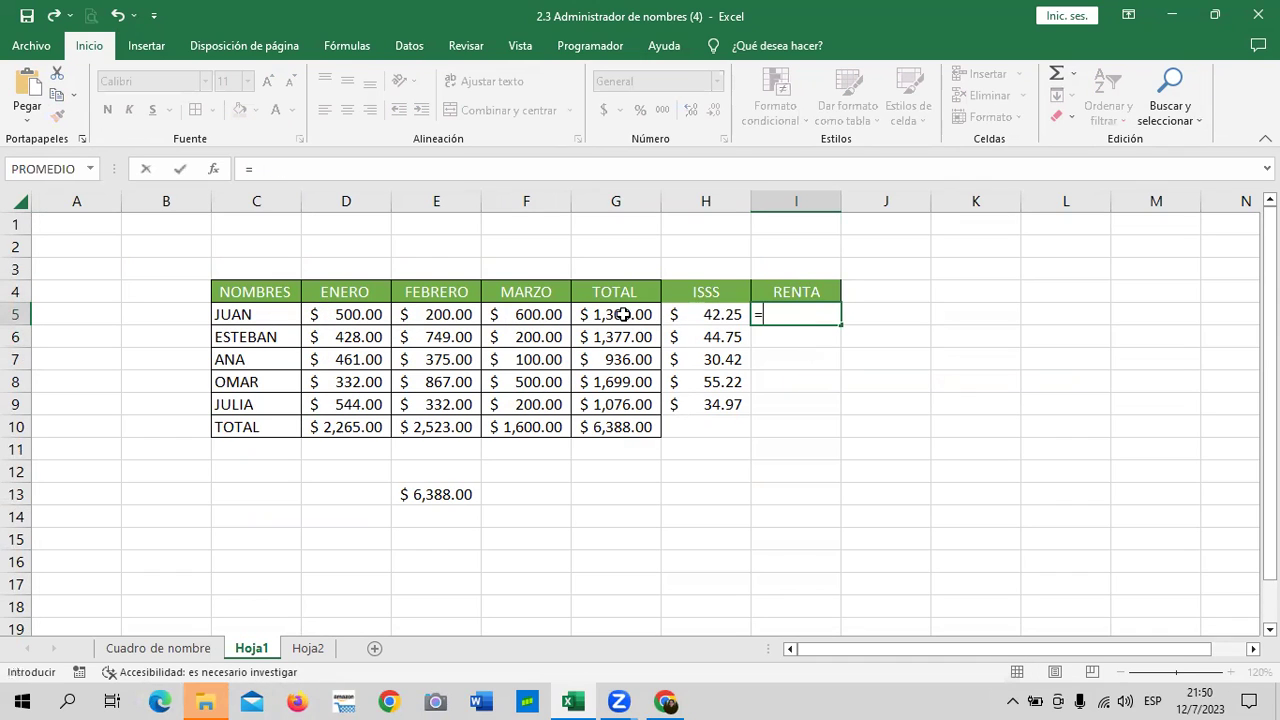
pyautogui.click(623, 314)
pyautogui.write('*')
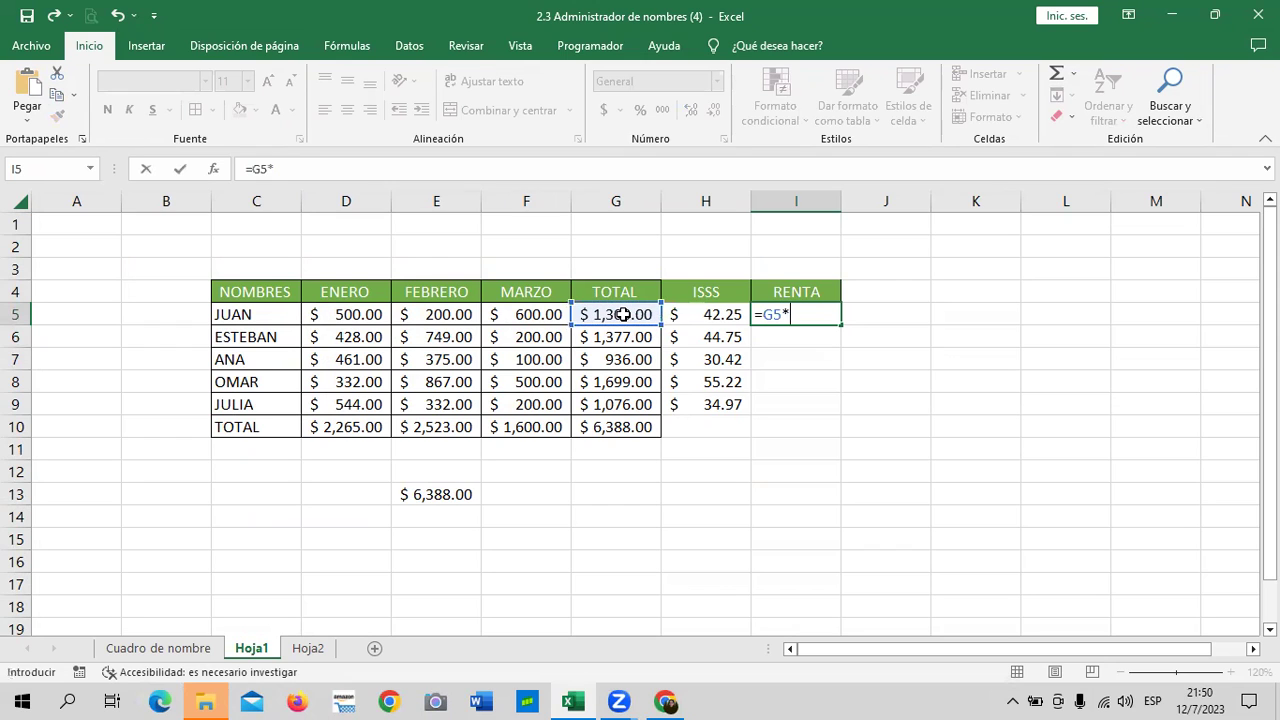
pyautogui.write('RENTA')
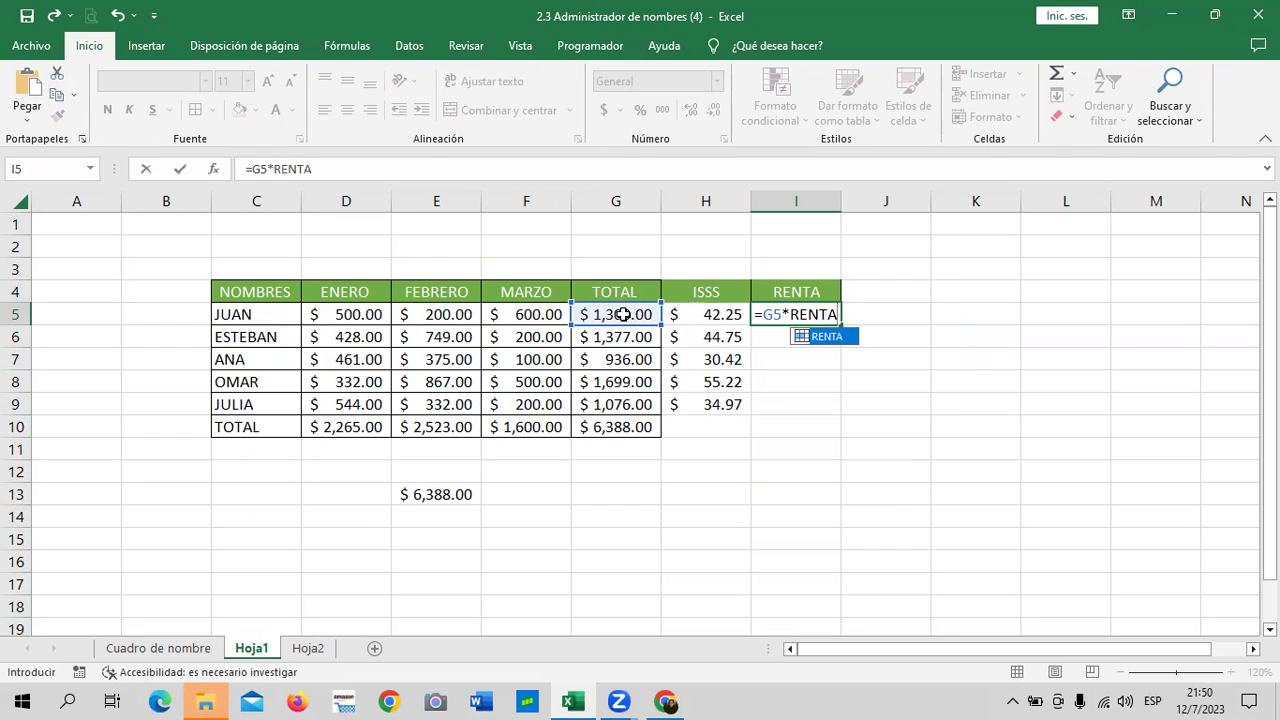
pyautogui.doubleClick(830, 336)
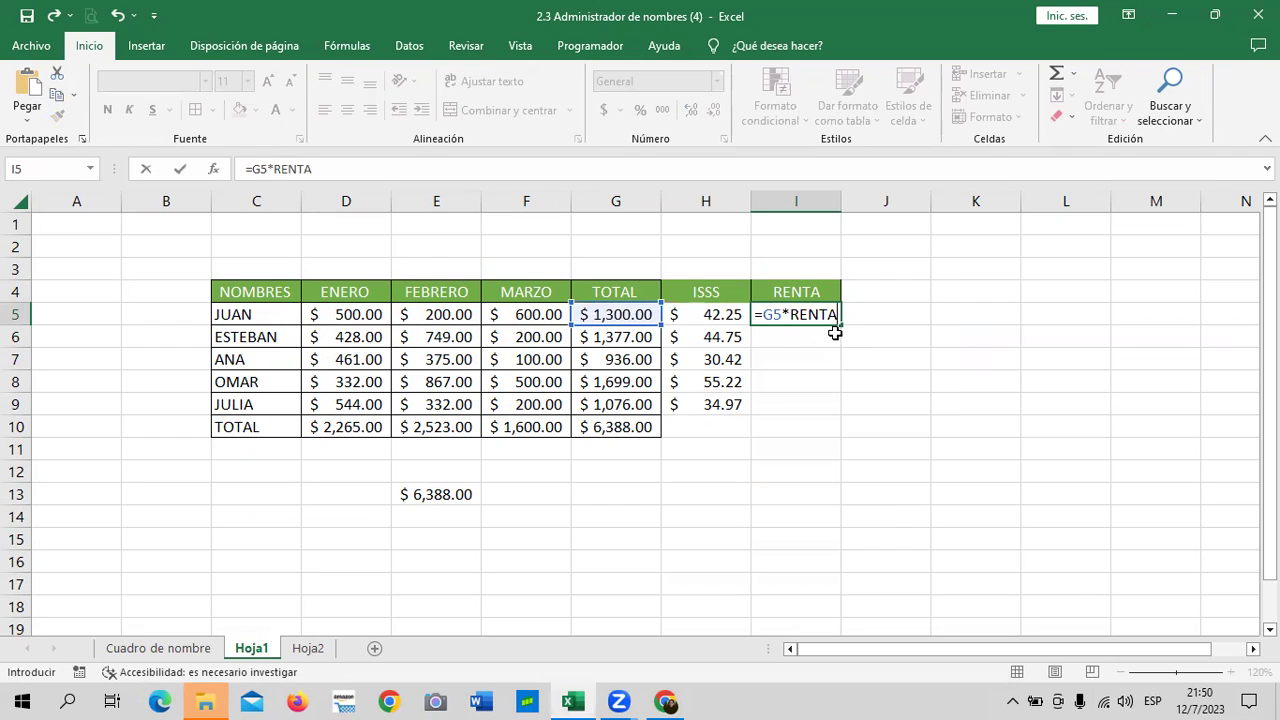
pyautogui.press('Return')
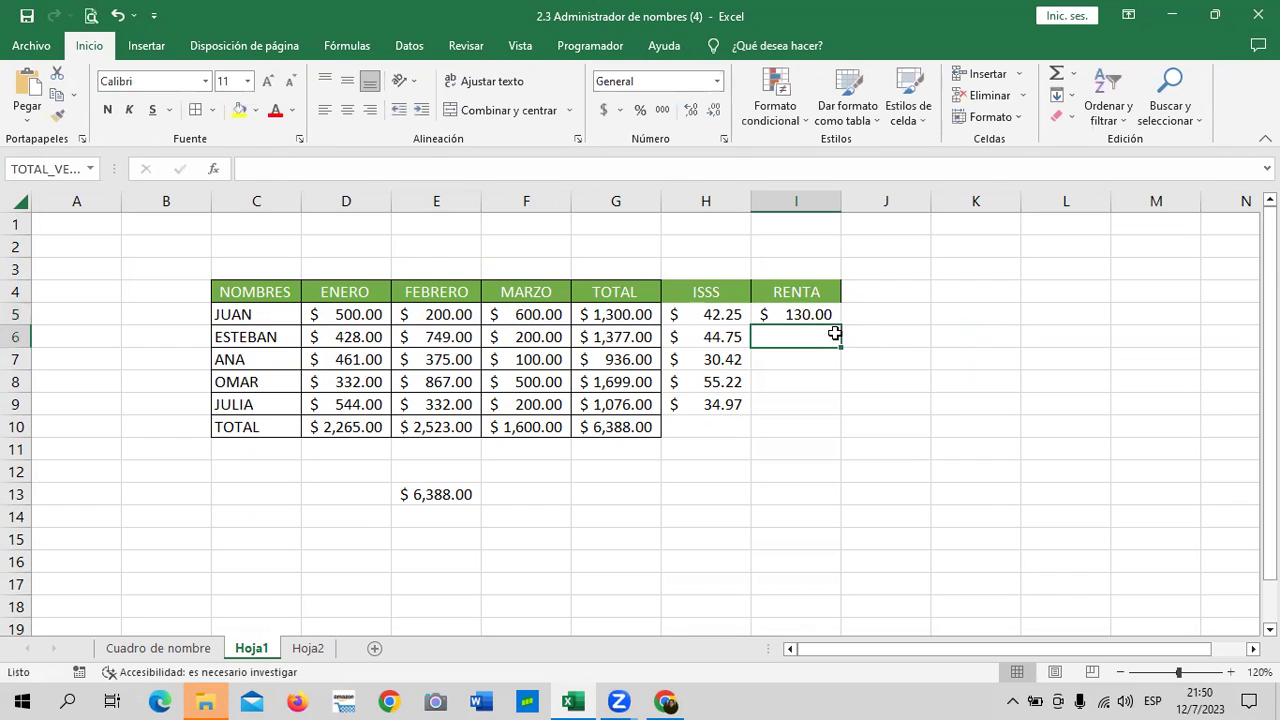
pyautogui.click(791, 314)
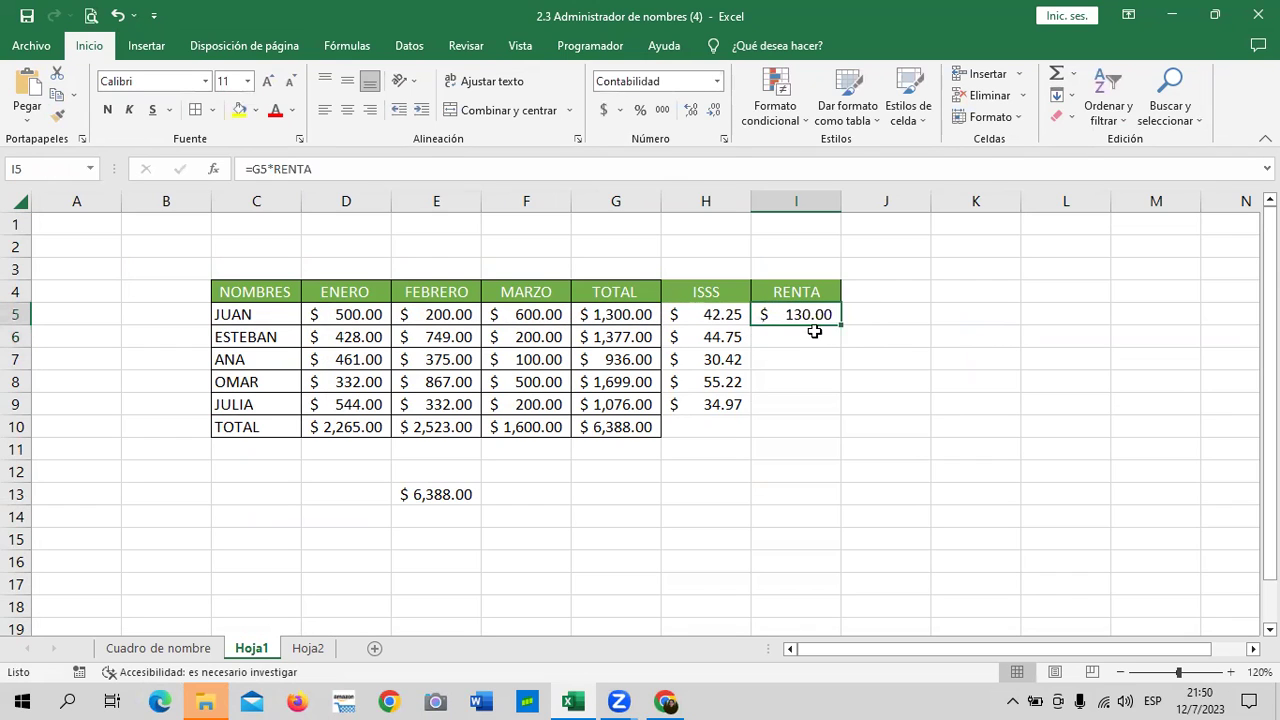
pyautogui.moveTo(840, 319); pyautogui.dragTo(843, 410)
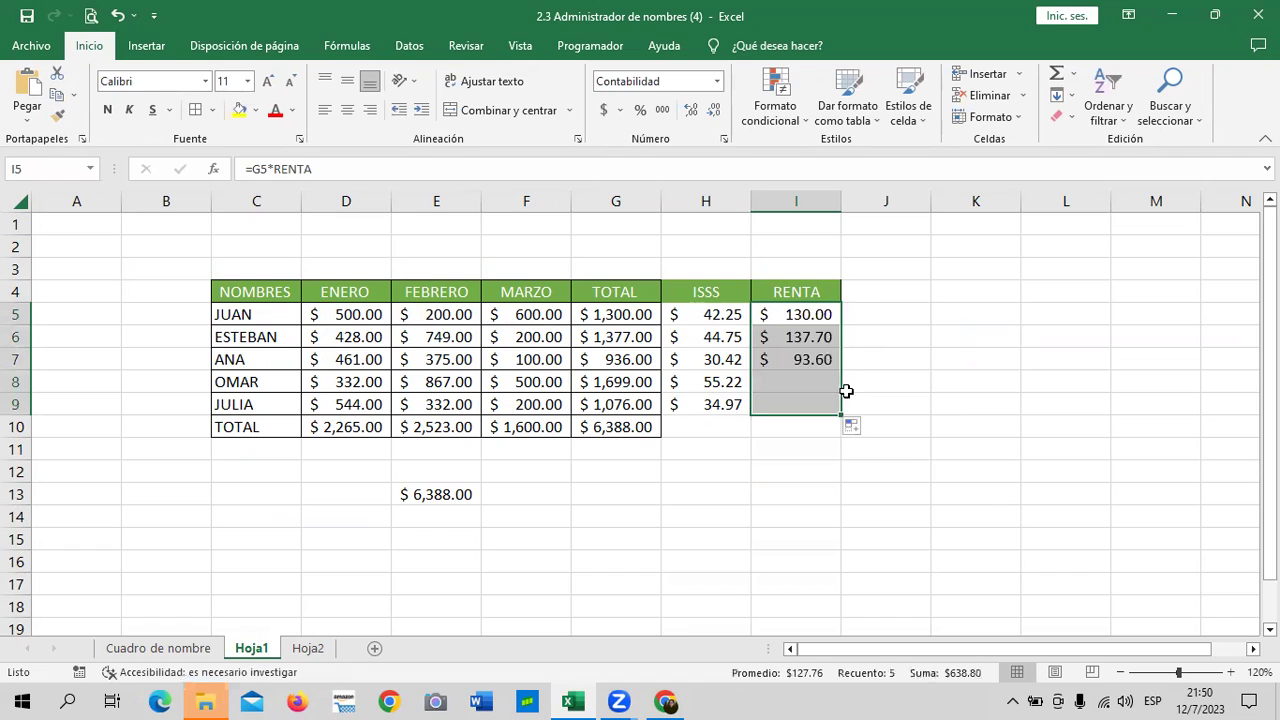
pyautogui.click(964, 389)
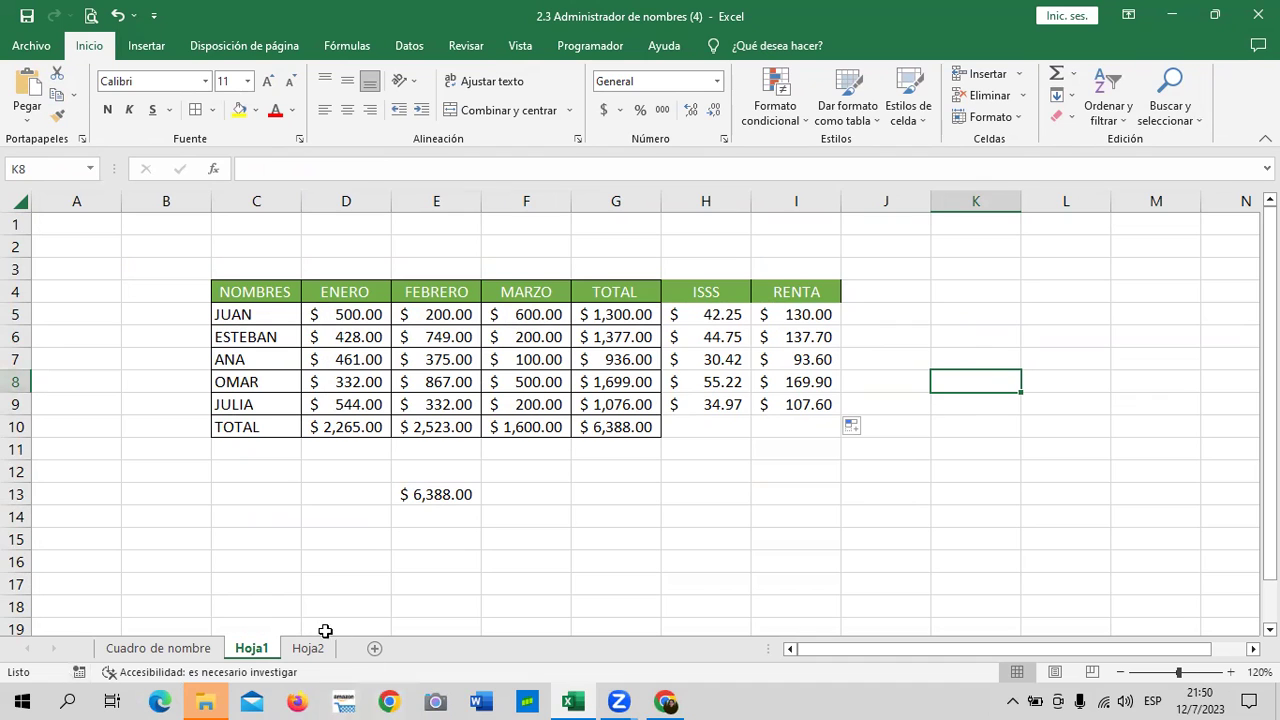
pyautogui.click(190, 652)
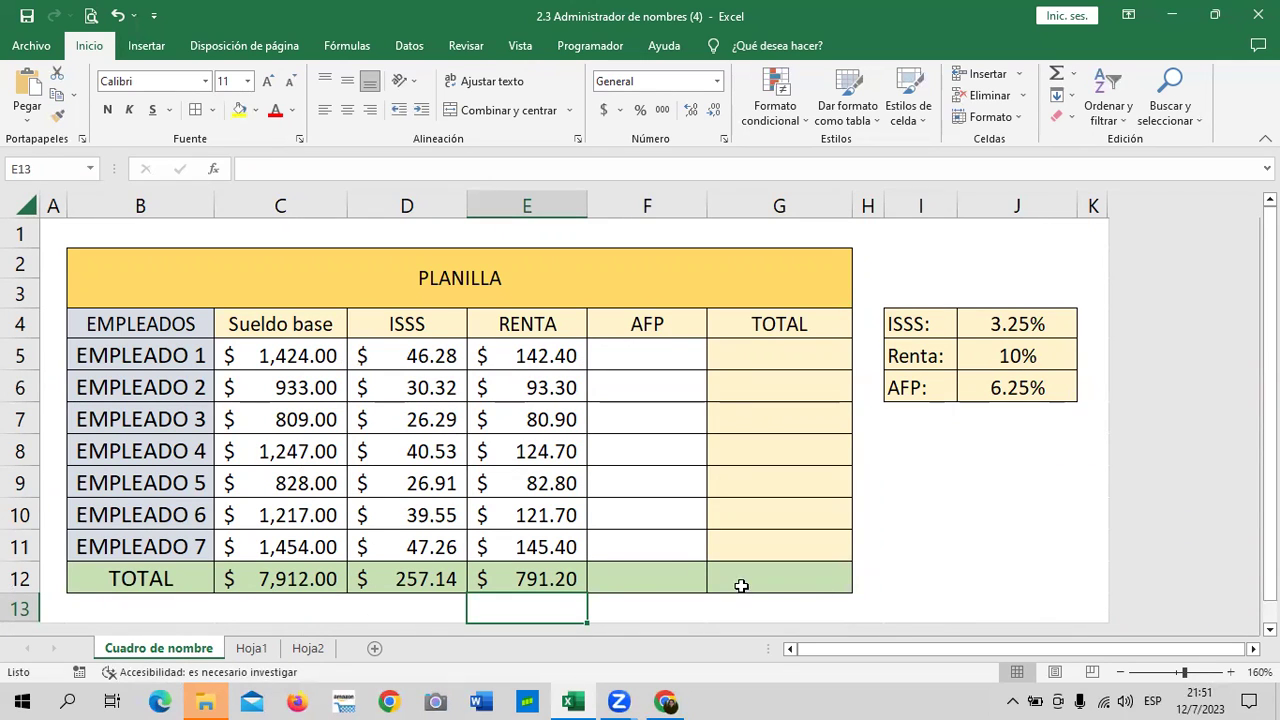
# Cancel an AutoSum started in F12, select F5, and show the Fórmulas tab
pyautogui.click(659, 574)
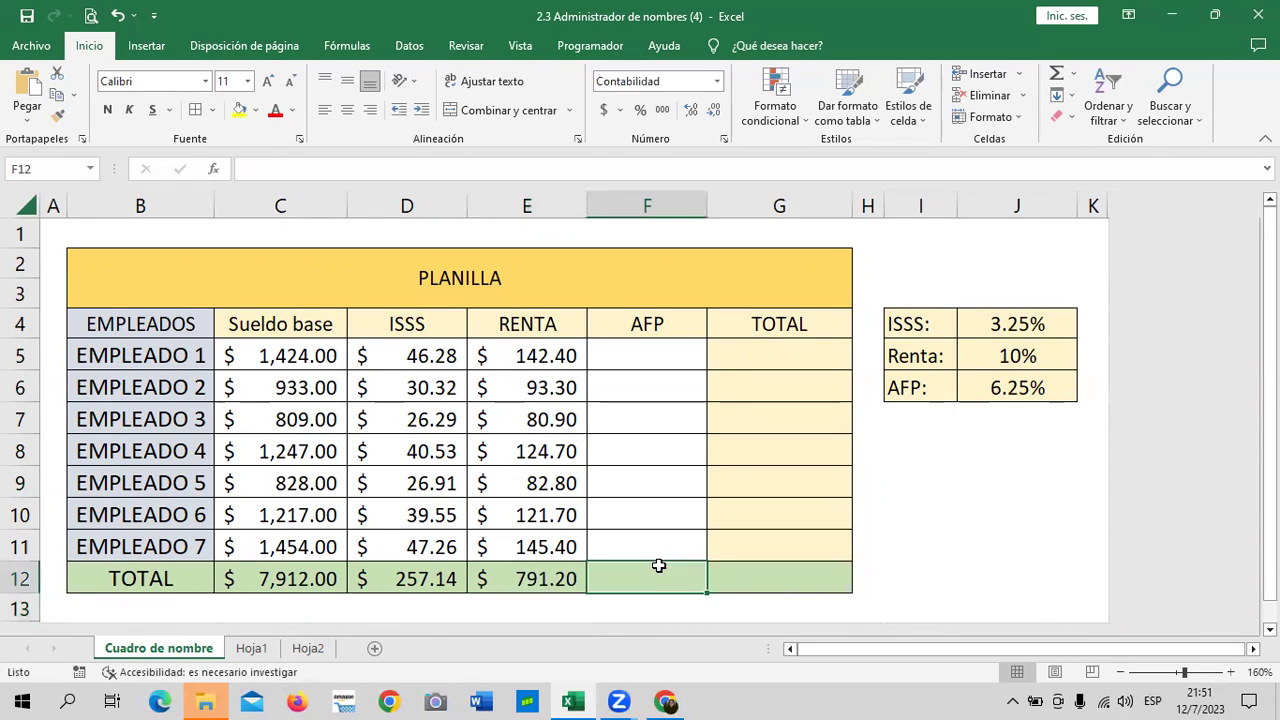
pyautogui.click(1056, 76)
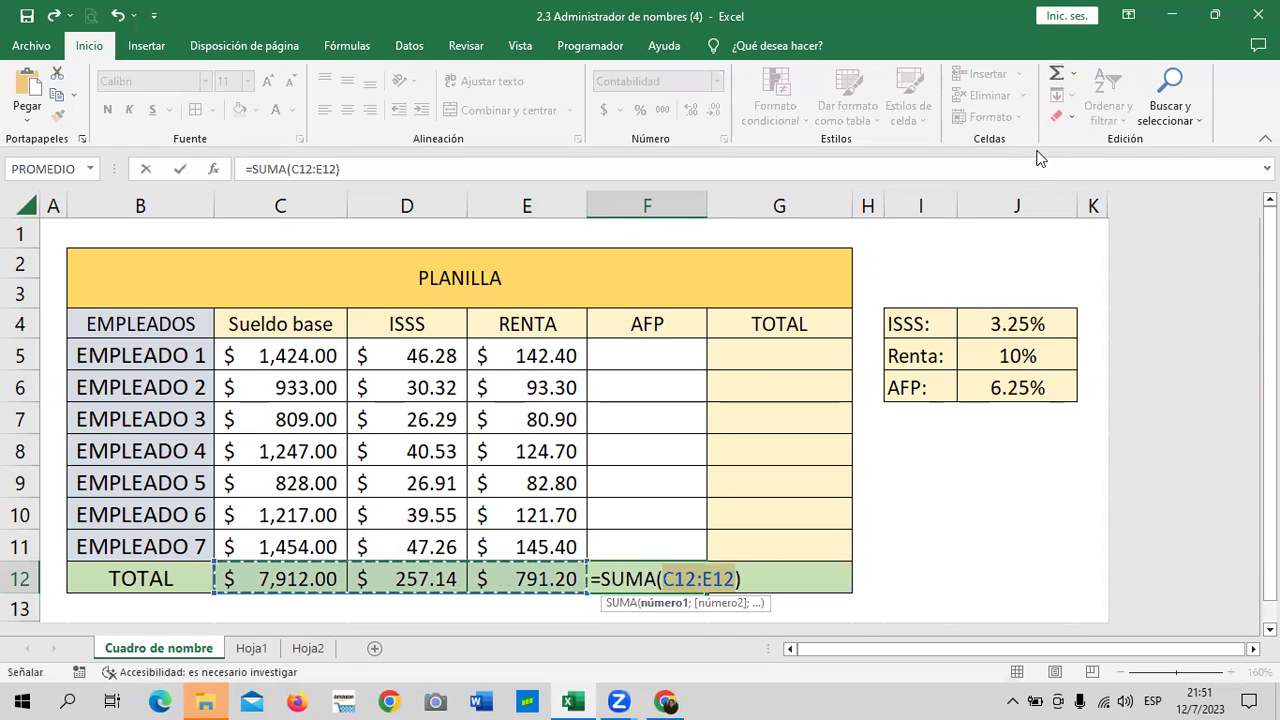
pyautogui.press('Escape')
pyautogui.click(988, 483)
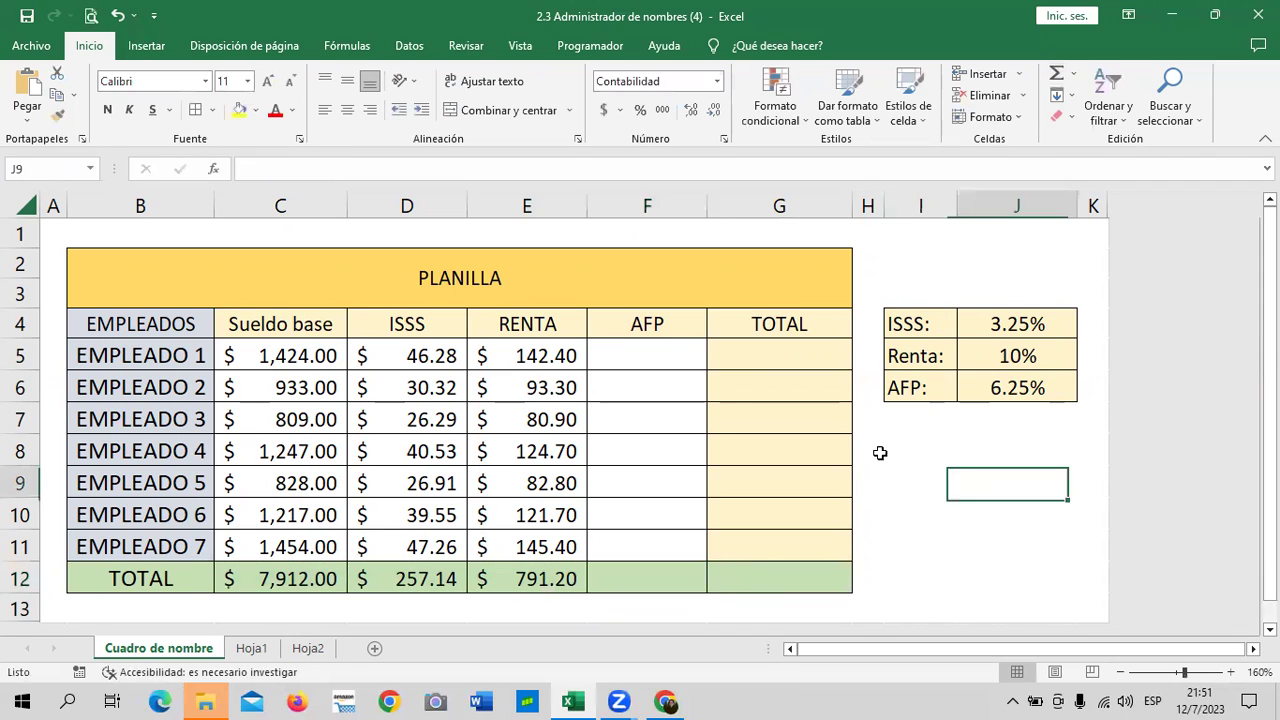
pyautogui.click(663, 354)
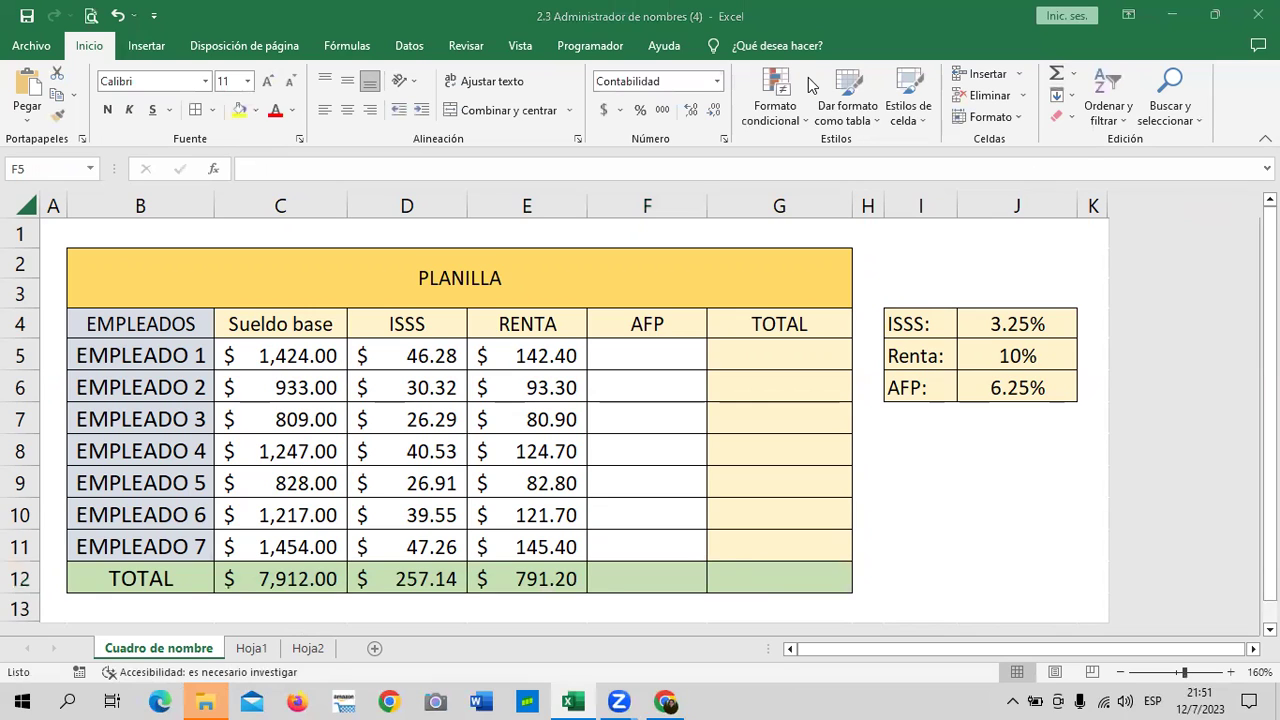
pyautogui.click(622, 345)
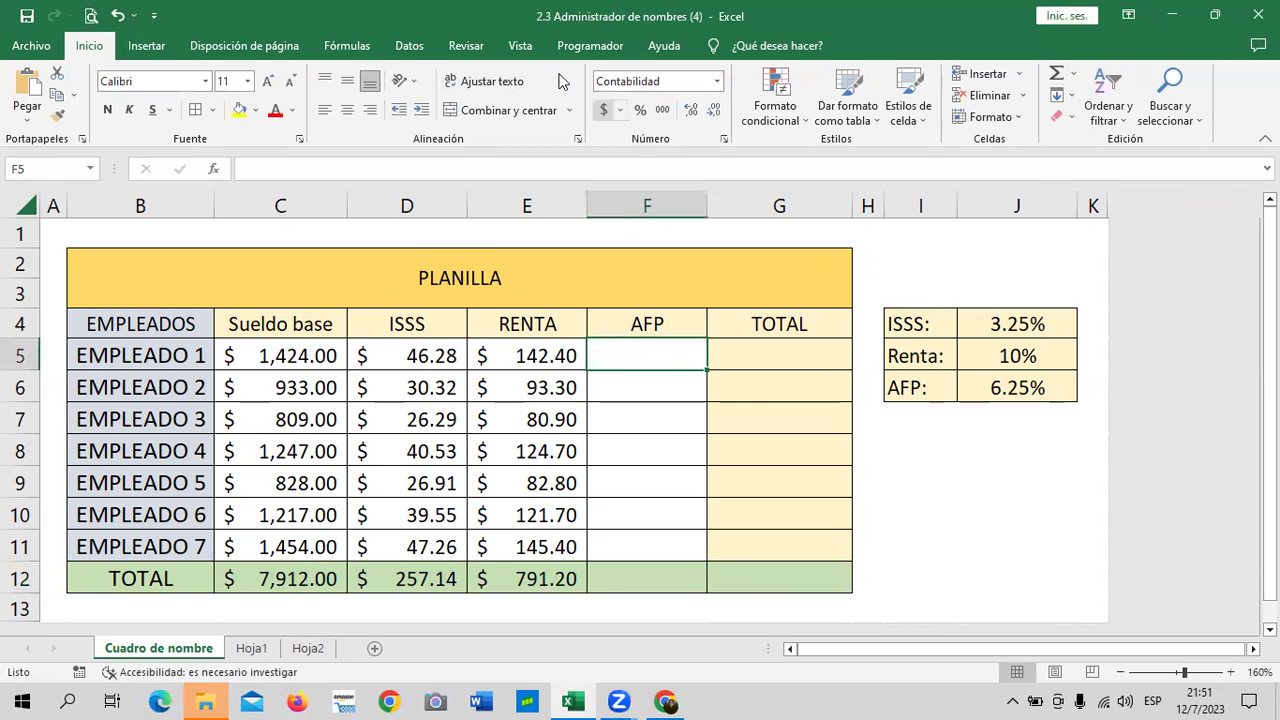
pyautogui.click(368, 46)
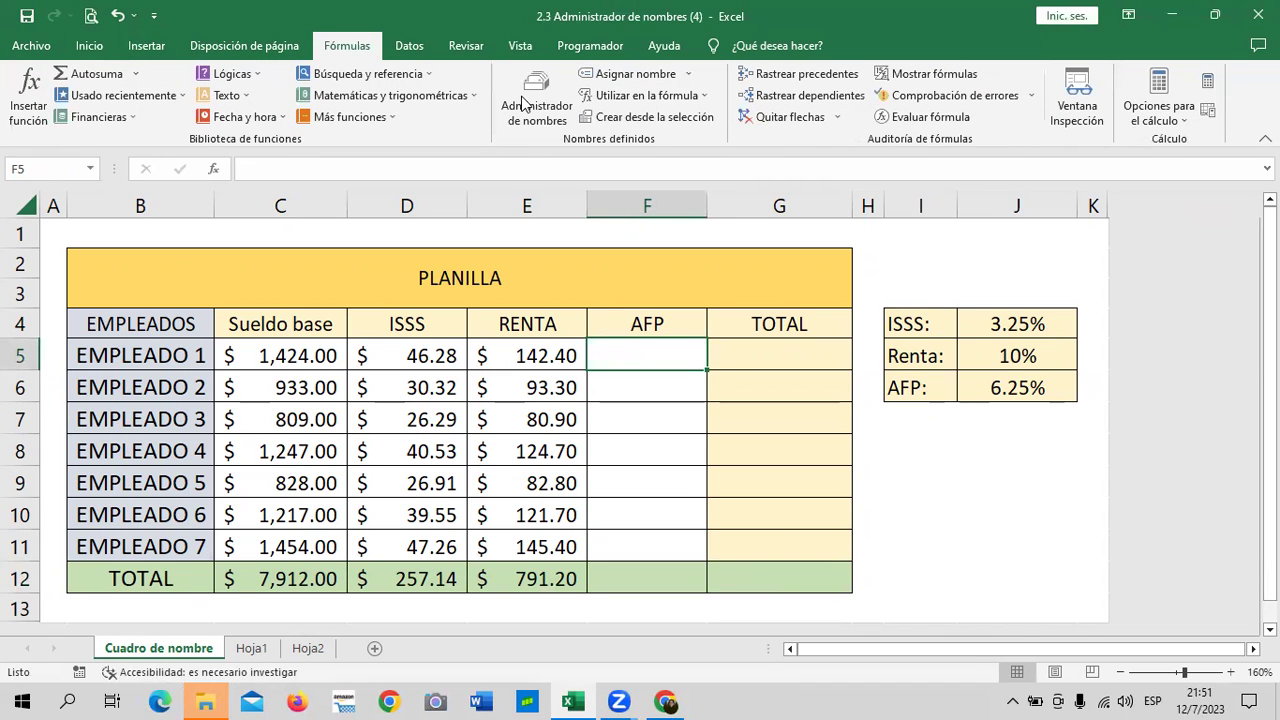
# Create the name AFP referring to 6.25% in Administrador de nombres, then close it
pyautogui.click(523, 103)
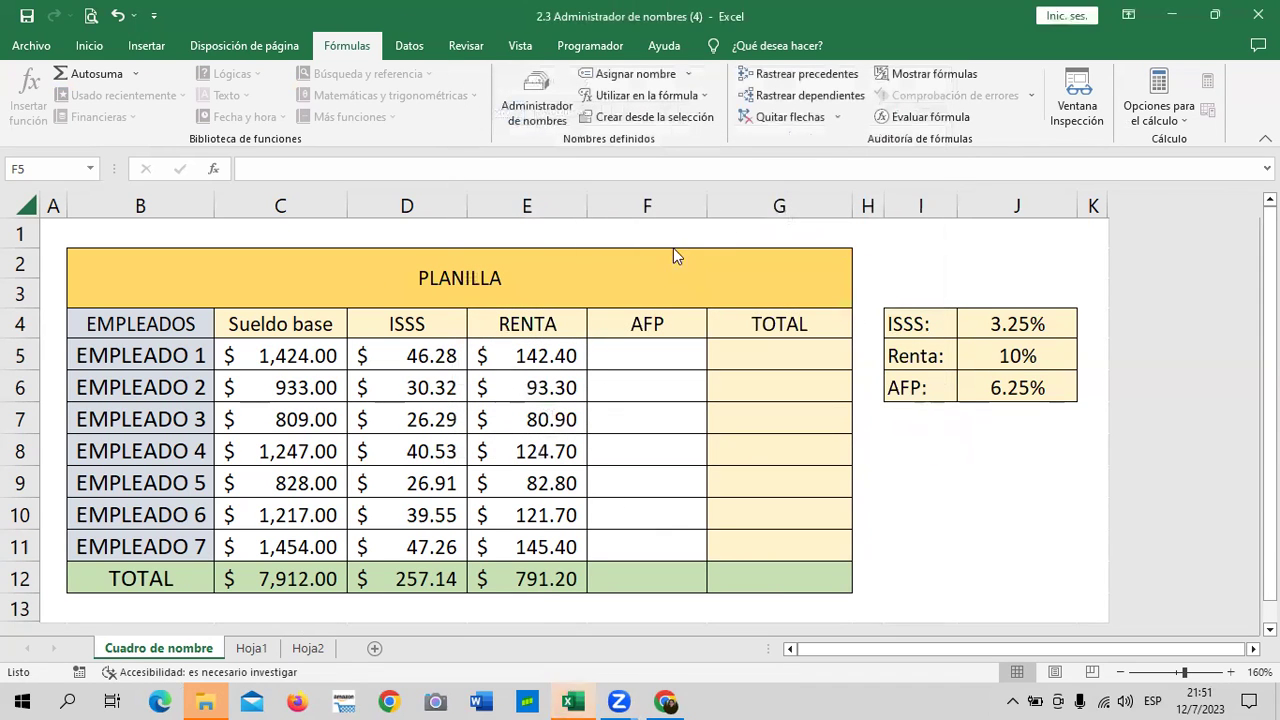
pyautogui.click(573, 702)
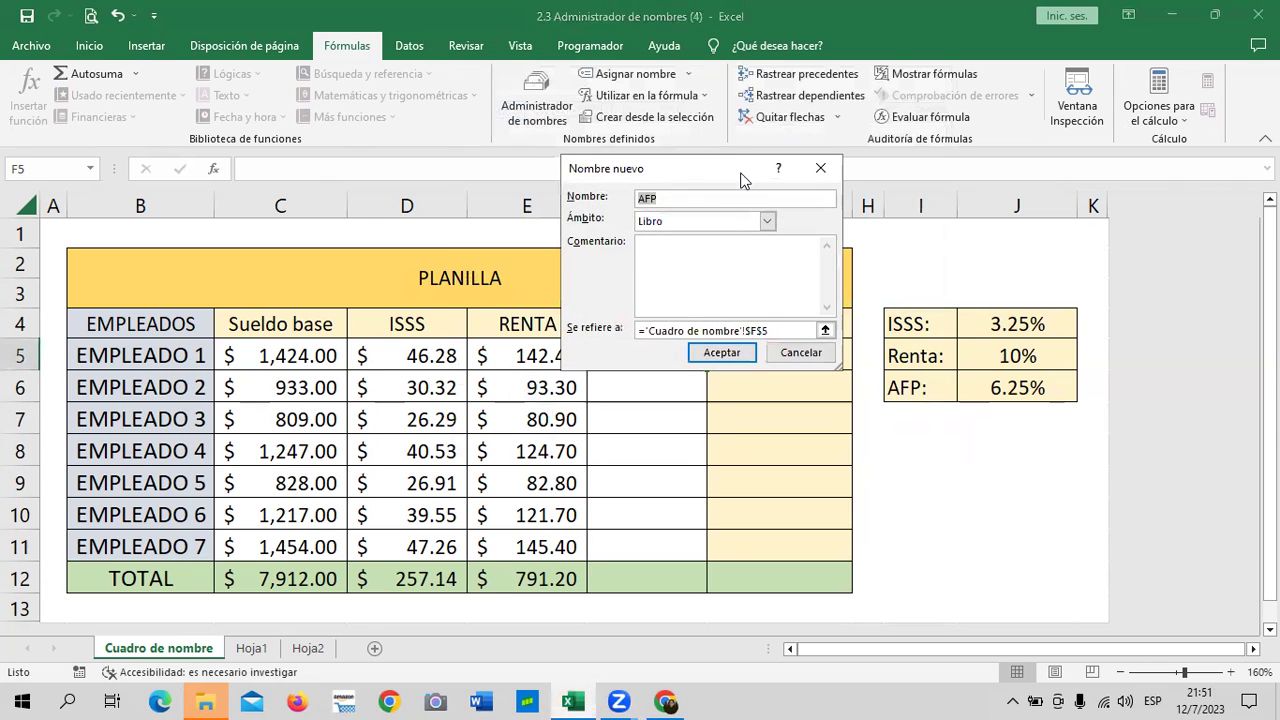
pyautogui.moveTo(743, 180); pyautogui.dragTo(754, 187)
pyautogui.click(762, 304)
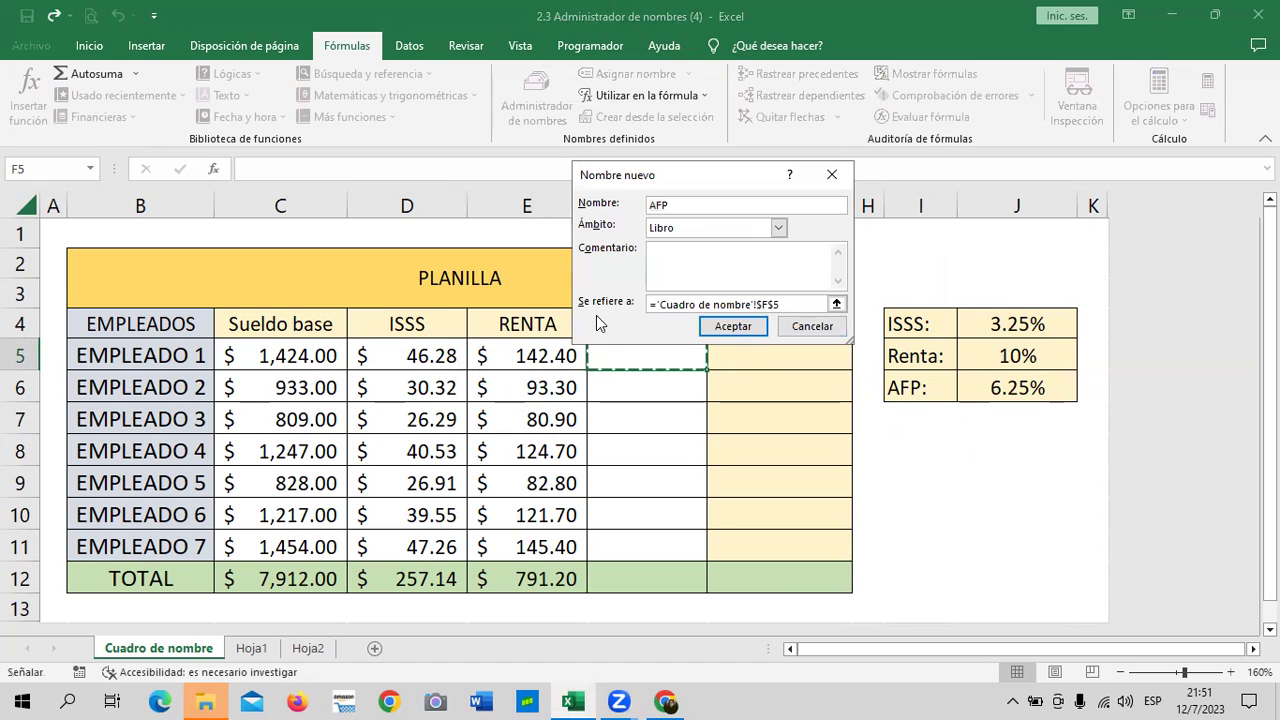
pyautogui.moveTo(828, 304); pyautogui.dragTo(566, 318)
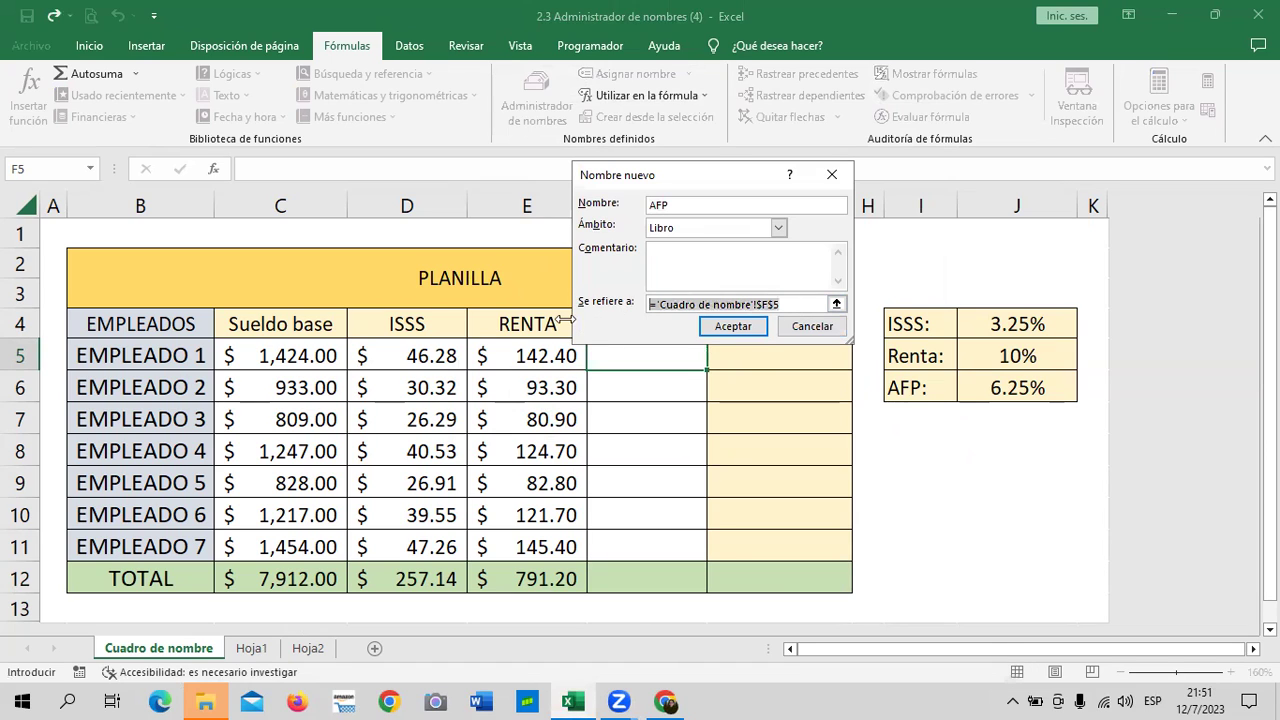
pyautogui.press('BackSpace')
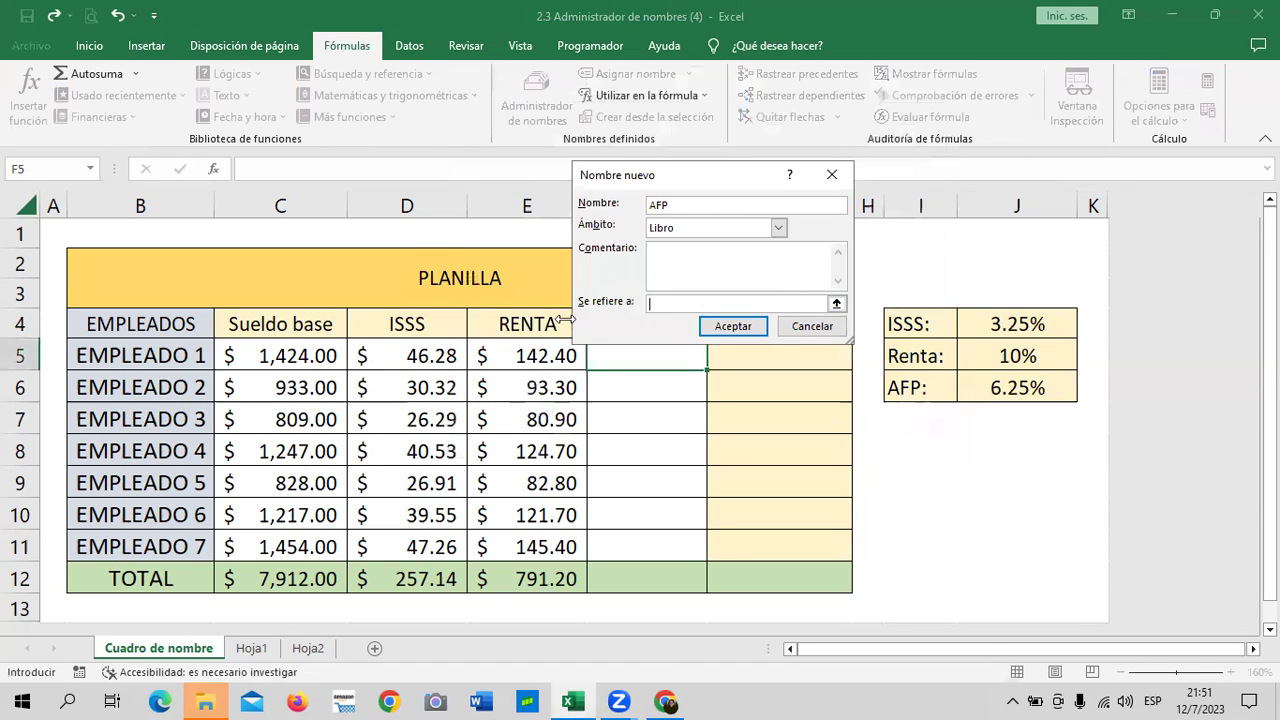
pyautogui.write('=P')
pyautogui.press('BackSpace')
pyautogui.press('BackSpace')
pyautogui.write('6.')
pyautogui.write('25')
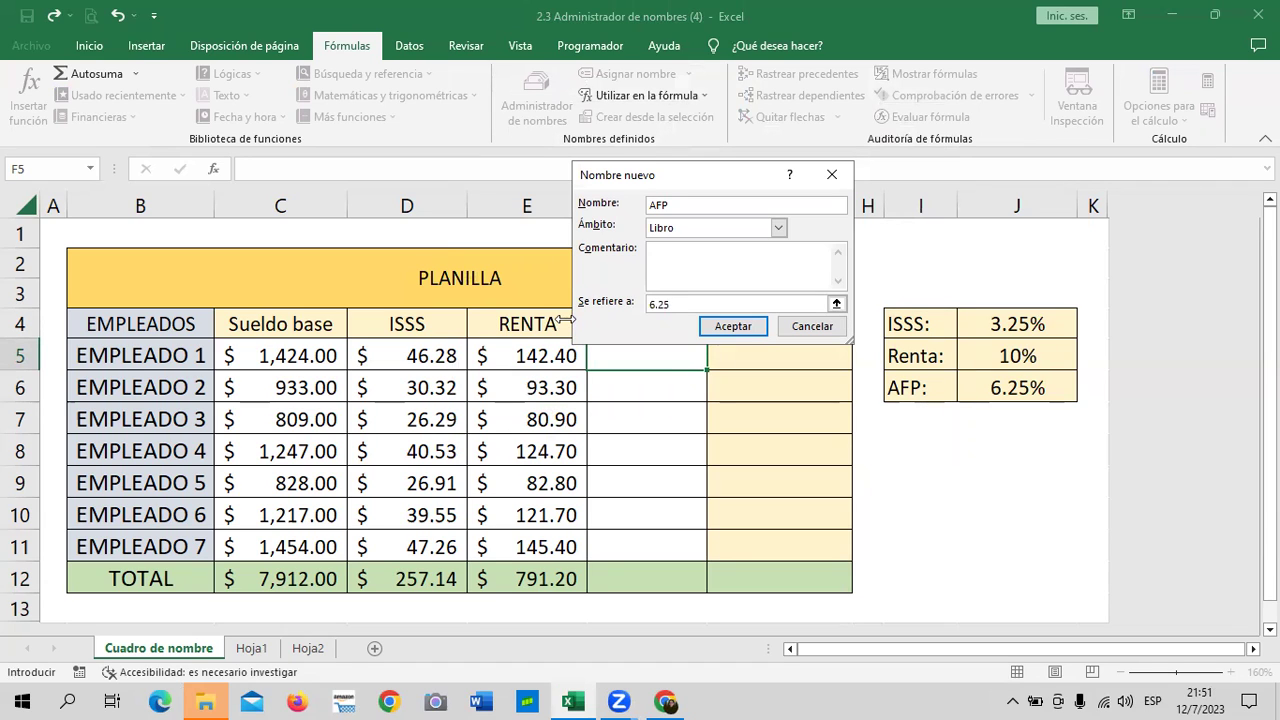
pyautogui.write('%')
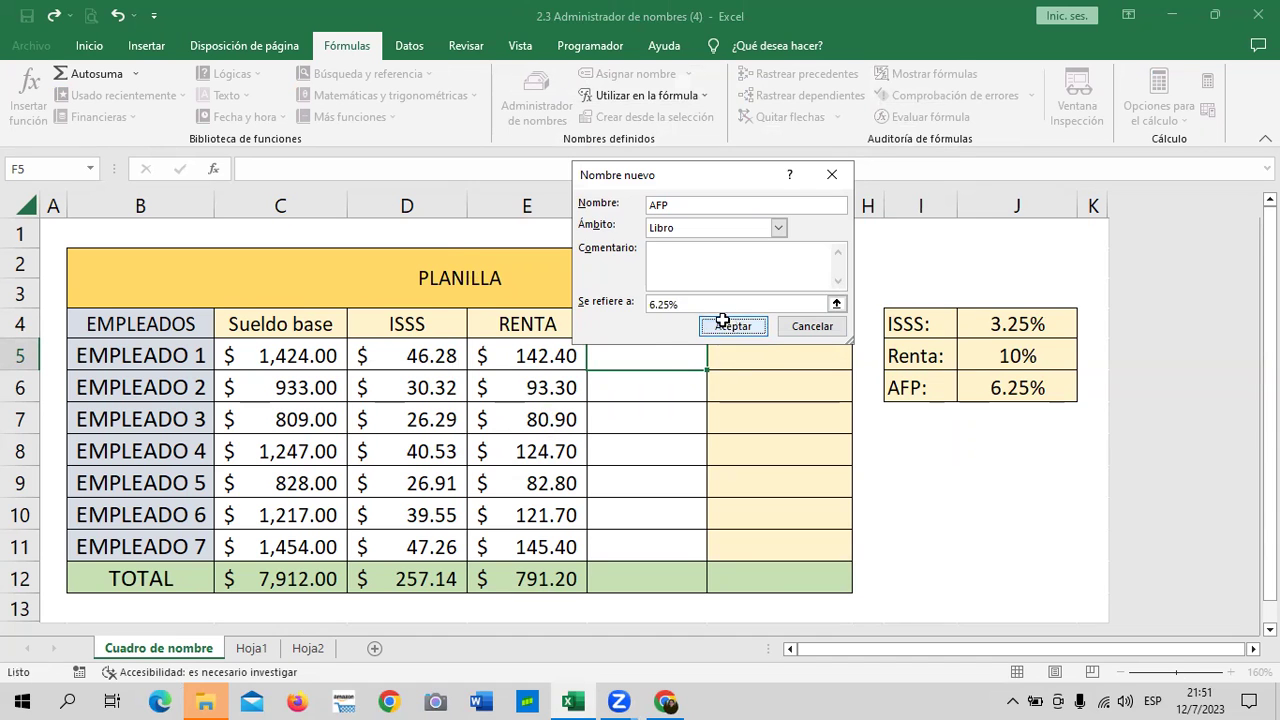
pyautogui.click(723, 324)
pyautogui.click(929, 436)
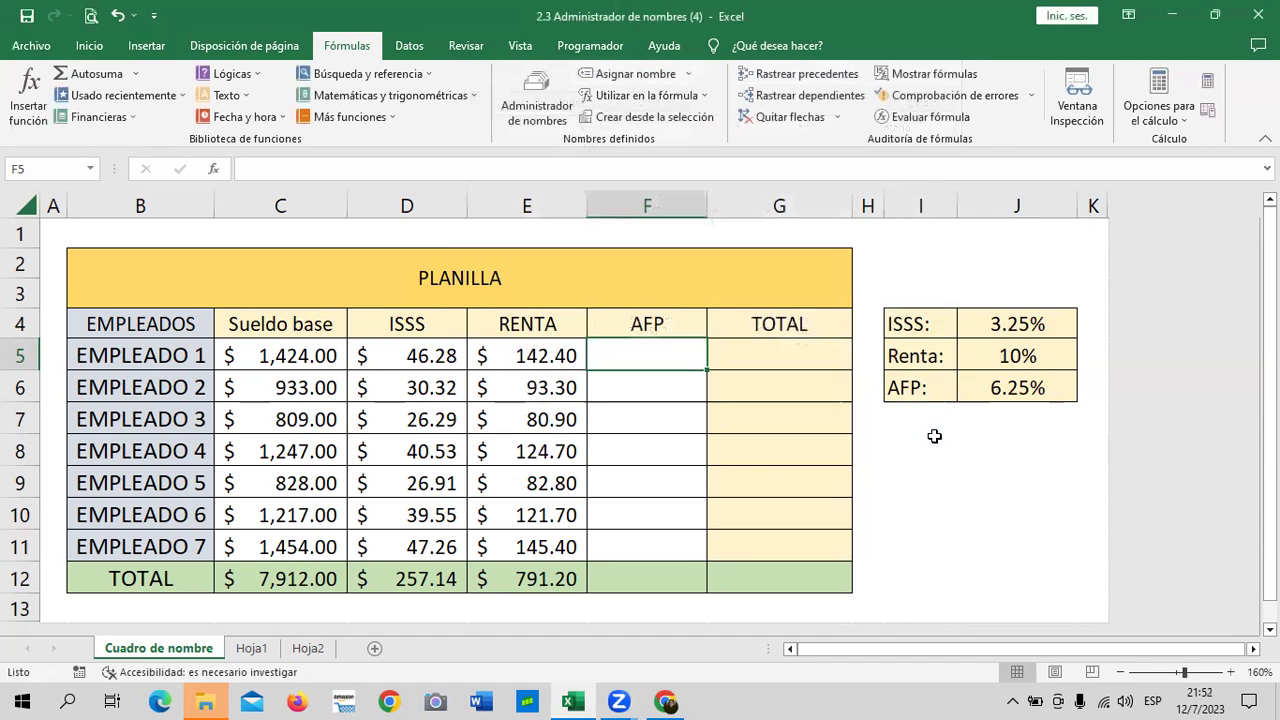
# Enter =C5*AFP in F5 using the AFP name
pyautogui.click(627, 356)
pyautogui.write('=')
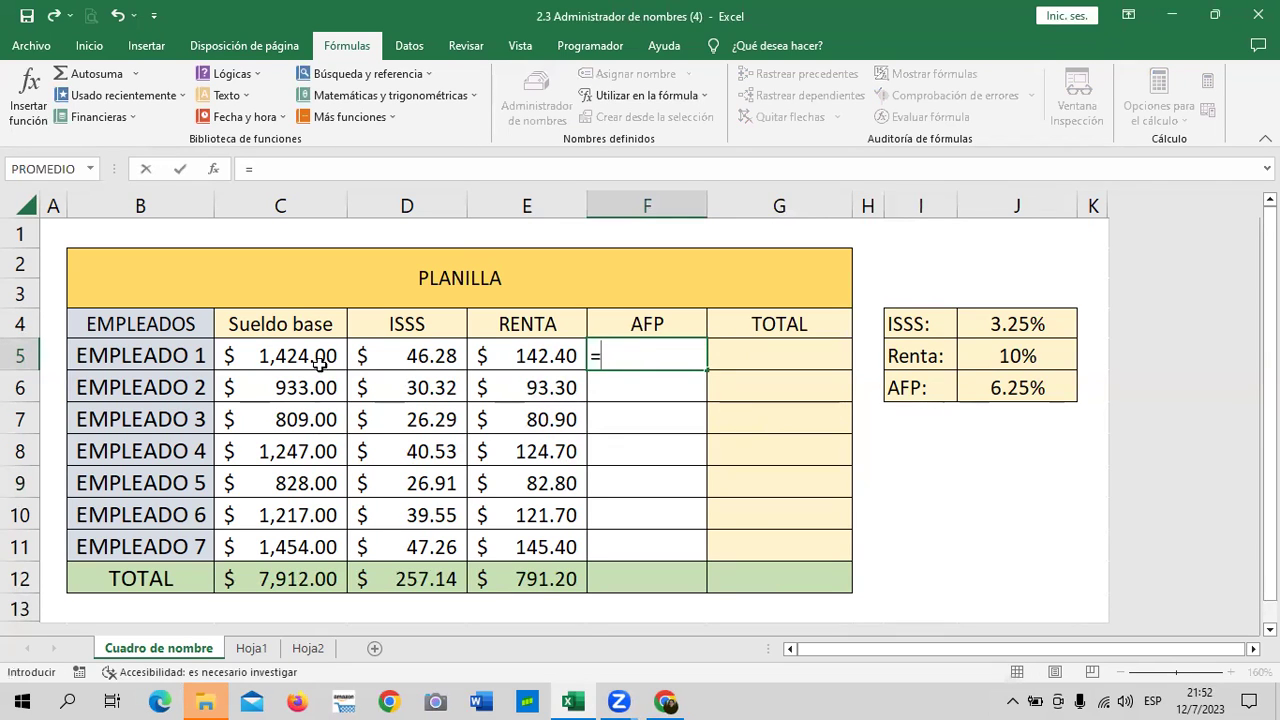
pyautogui.click(318, 363)
pyautogui.write('*')
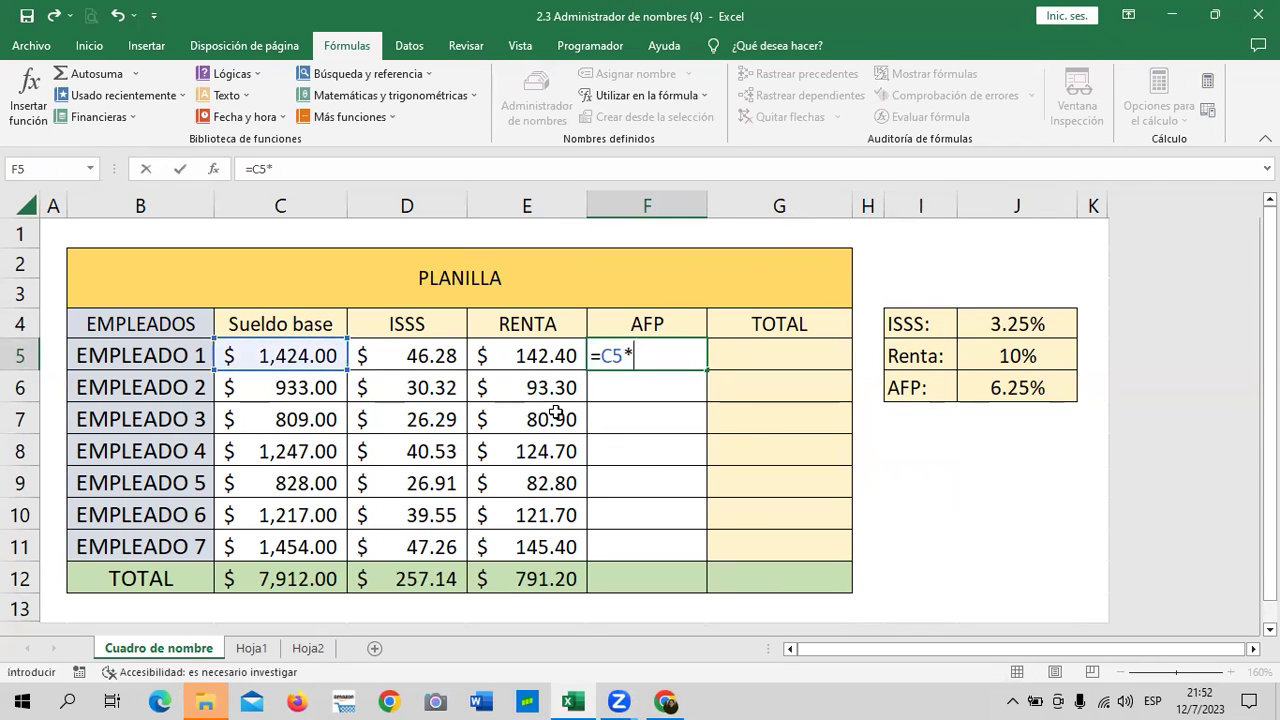
pyautogui.write('AF')
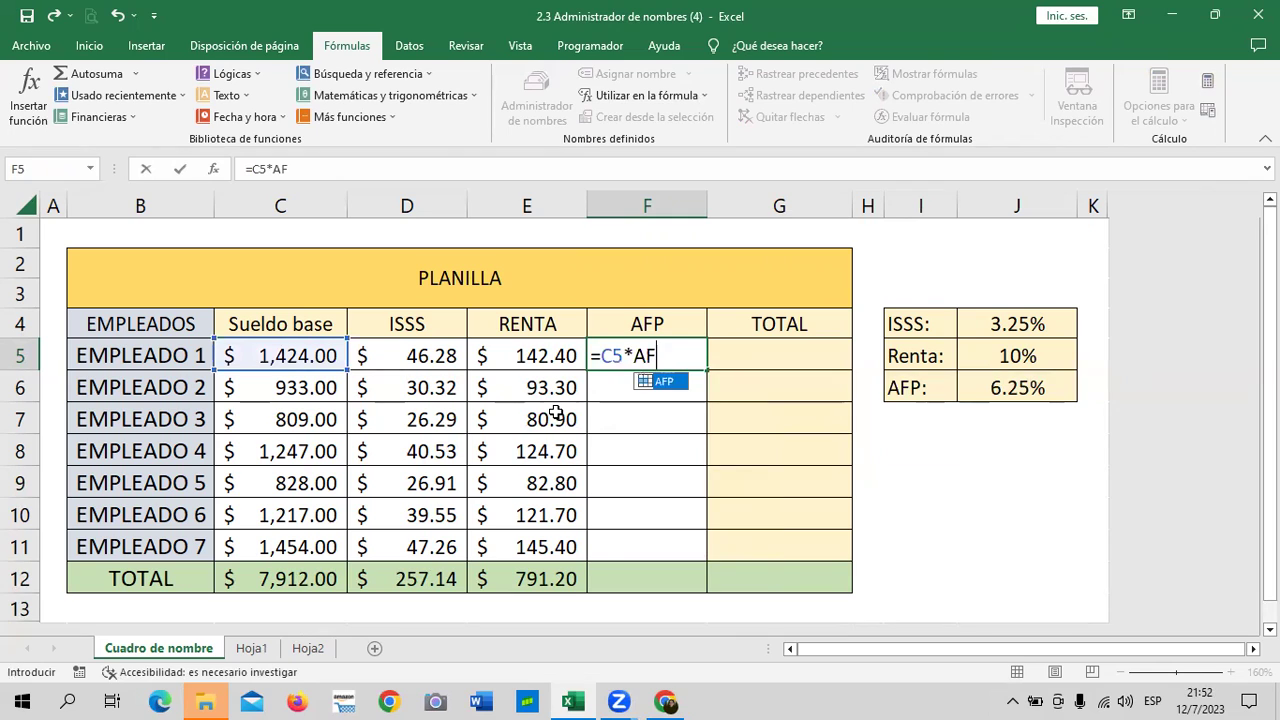
pyautogui.doubleClick(680, 380)
pyautogui.press('Return')
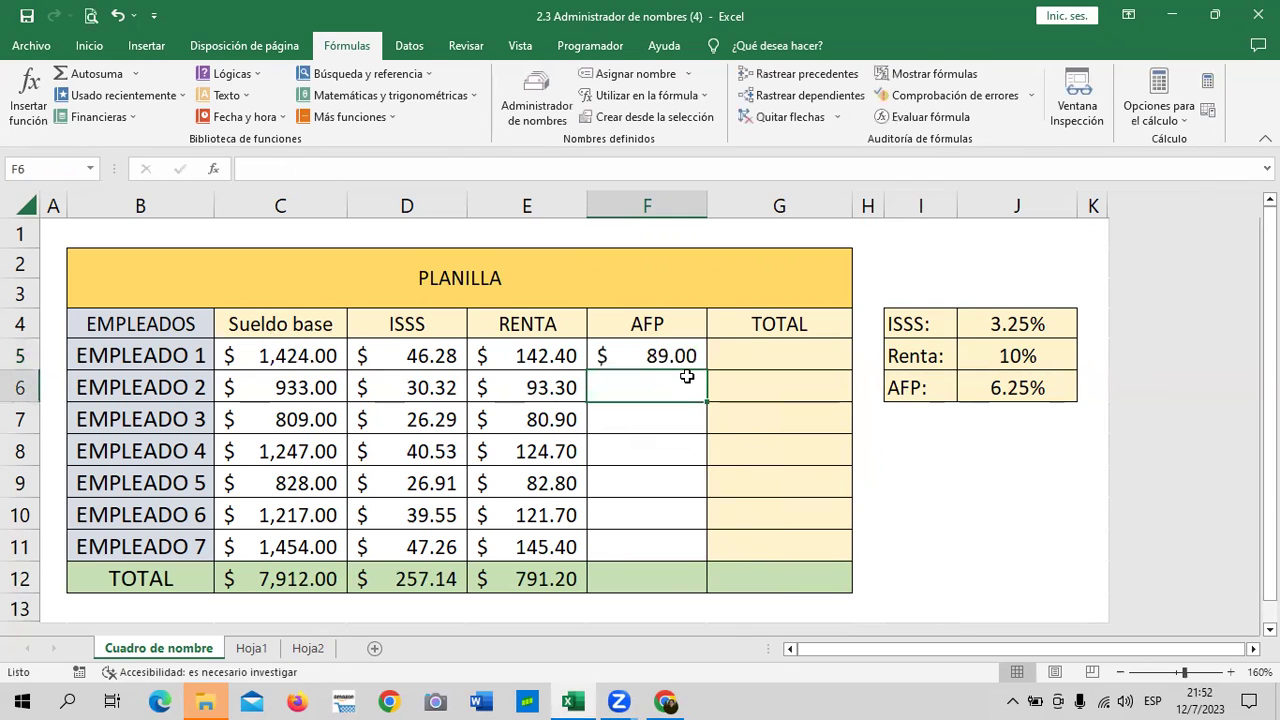
pyautogui.click(688, 350)
# Enter =C6*AFP in F6 and fill it down to F11
pyautogui.click(666, 384)
pyautogui.write('=')
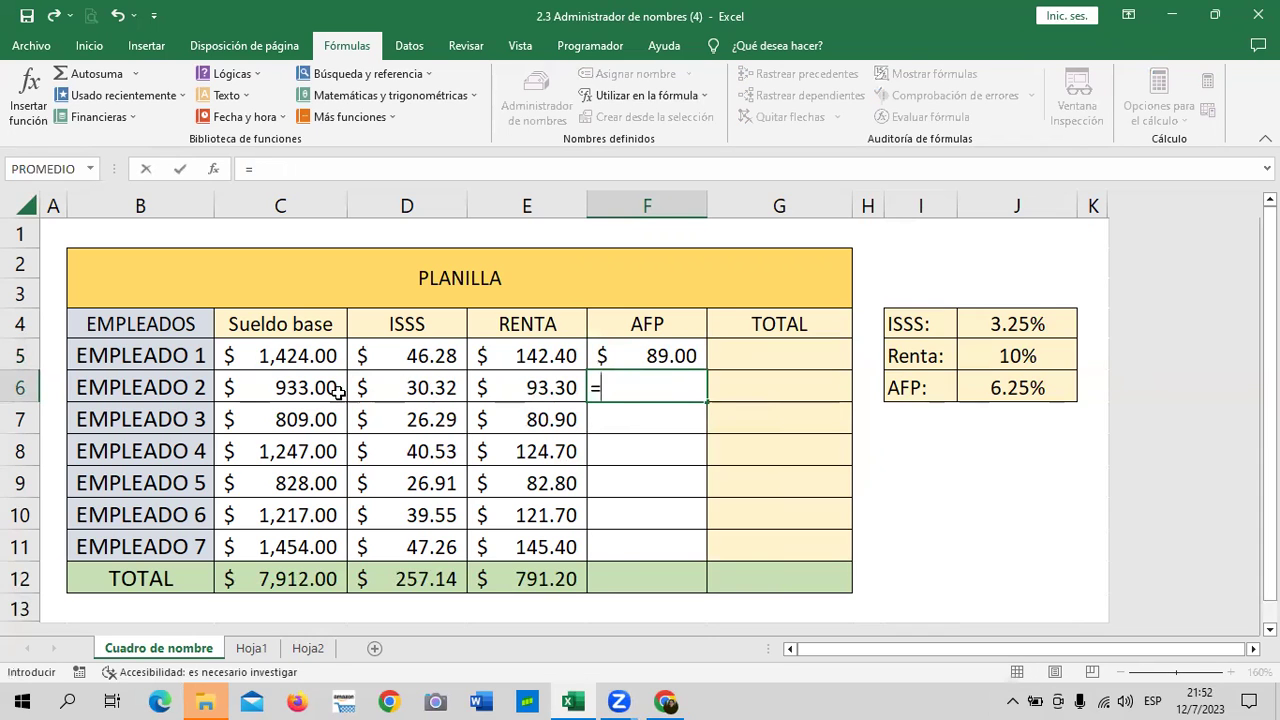
pyautogui.click(320, 388)
pyautogui.write('*')
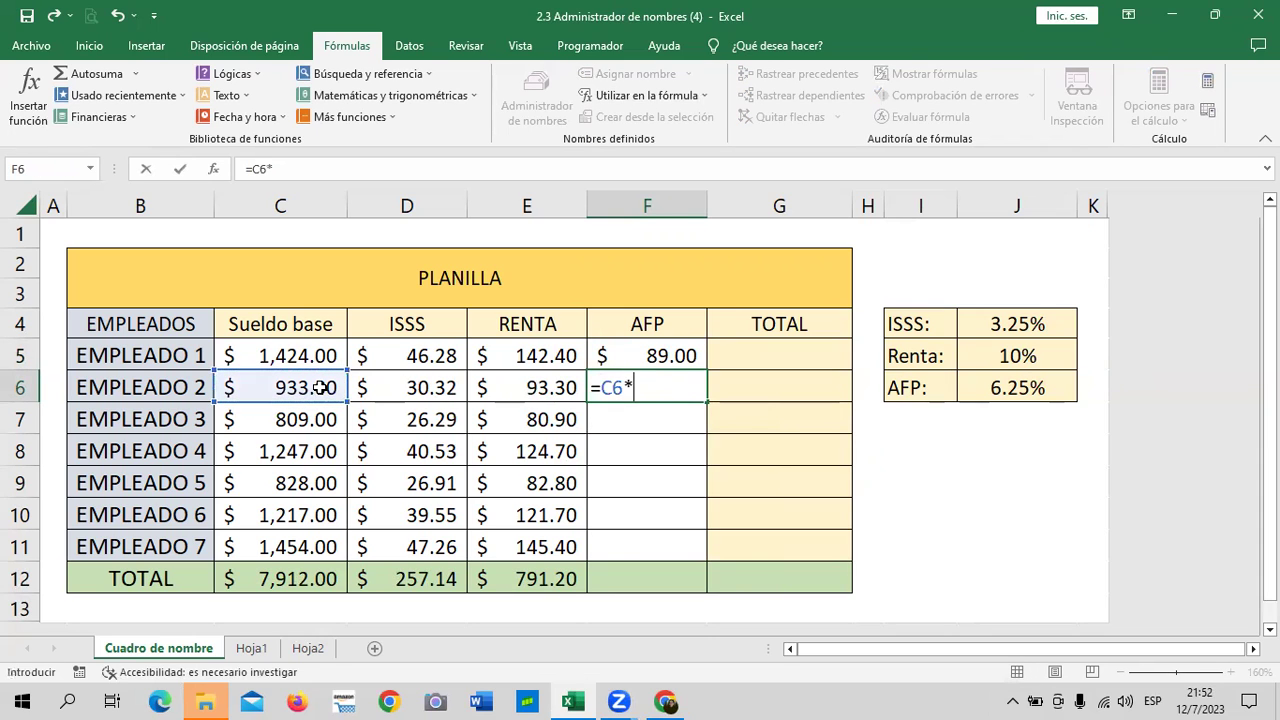
pyautogui.write('AF')
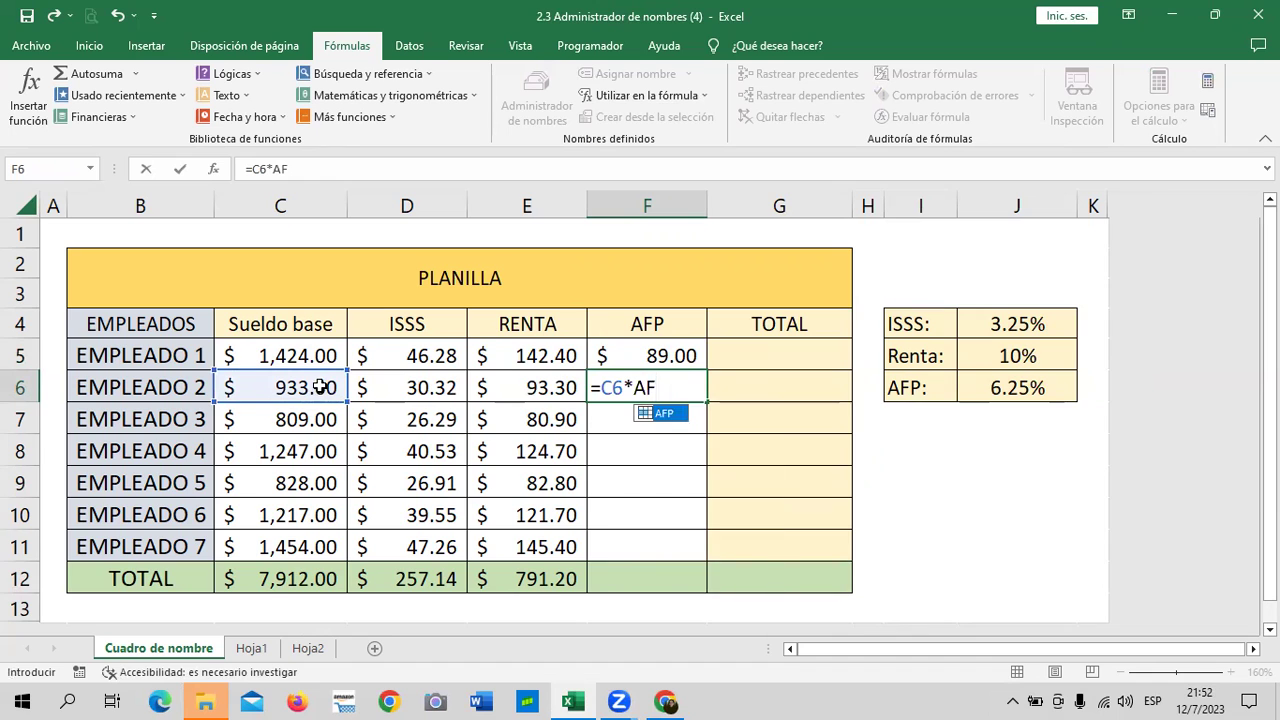
pyautogui.scroll(-1, 480, 400)
pyautogui.doubleClick(666, 413)
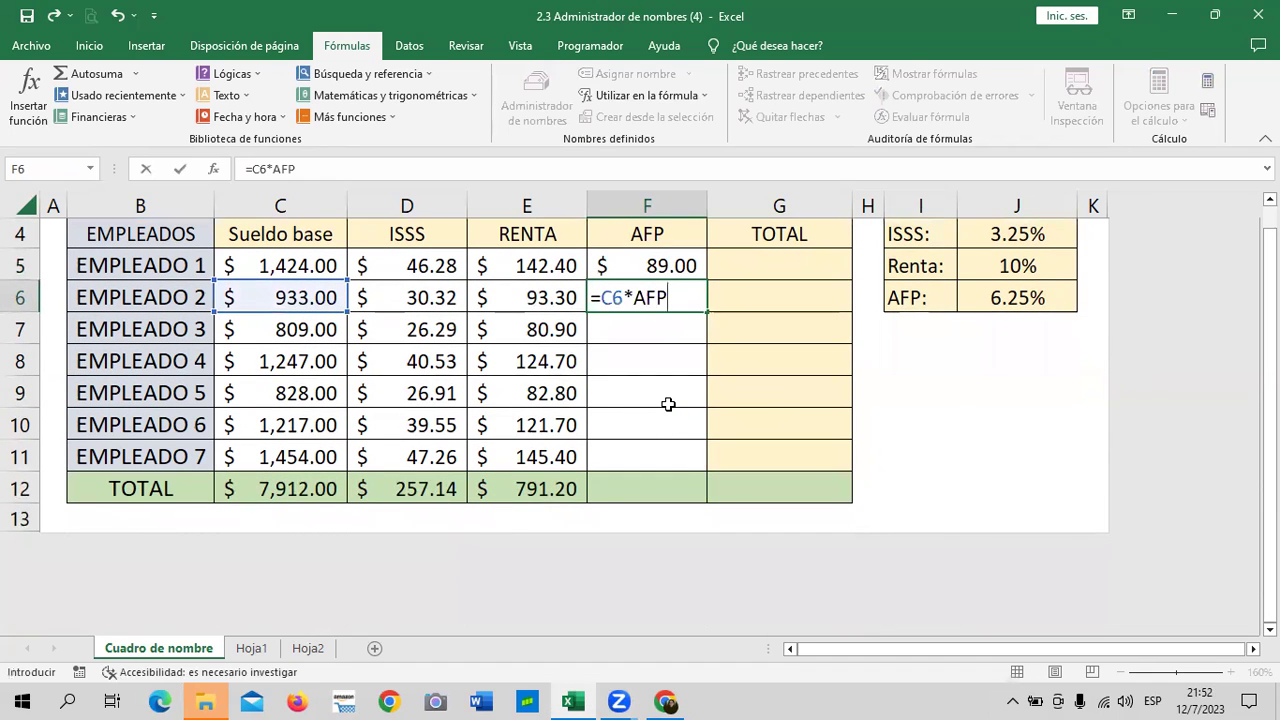
pyautogui.press('Return')
pyautogui.scroll(1, 676, 396)
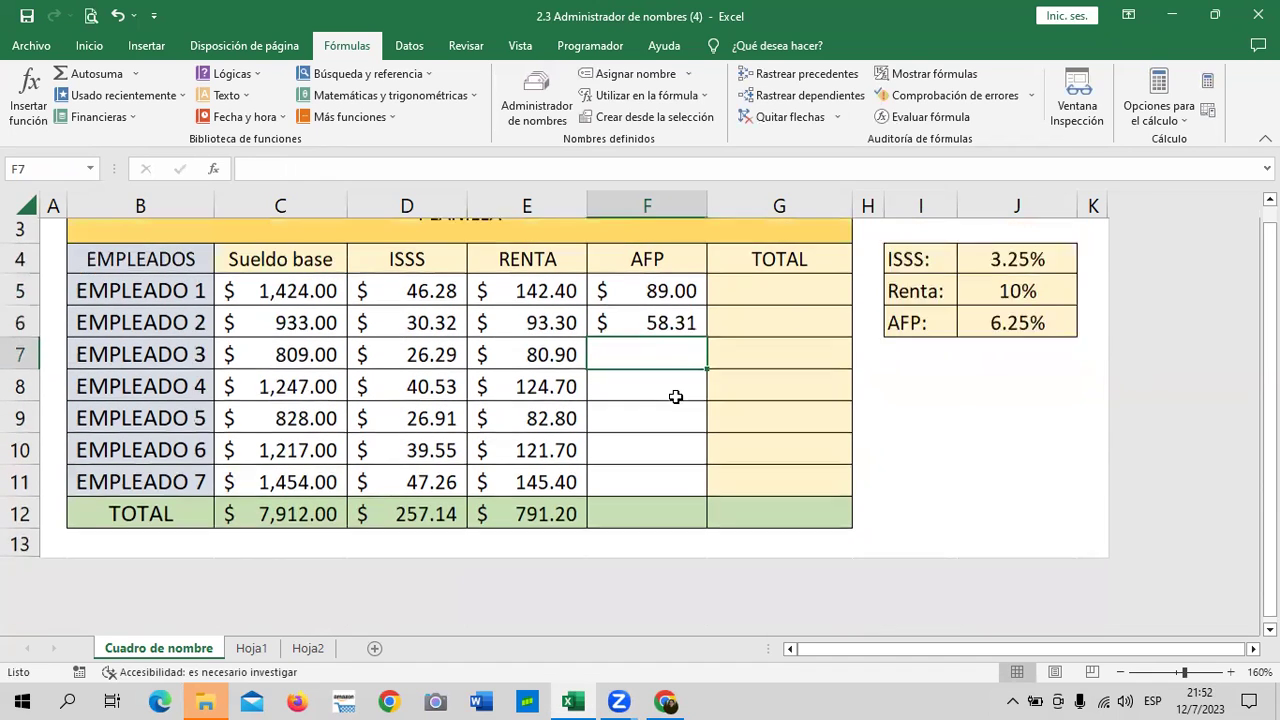
pyautogui.click(676, 396)
pyautogui.moveTo(706, 403); pyautogui.dragTo(703, 552)
pyautogui.click(962, 548)
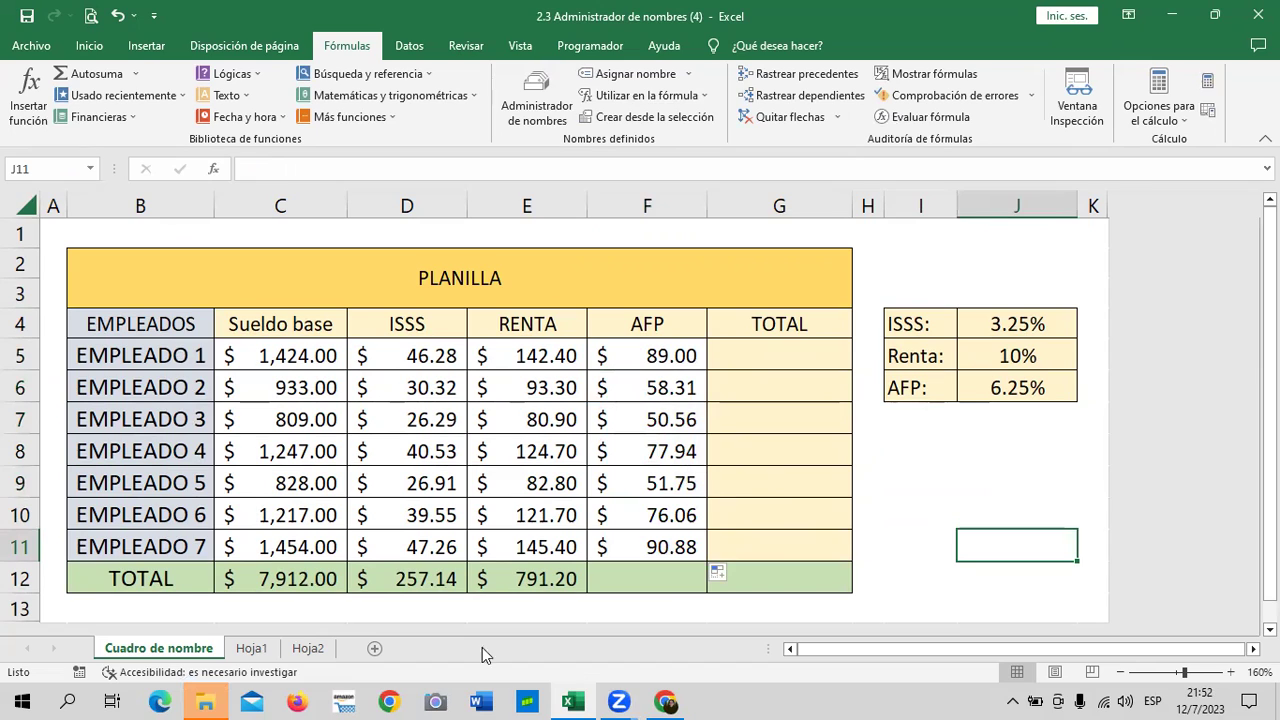
# AutoSum the AFP column in F12 for a total of 494.50
pyautogui.click(646, 575)
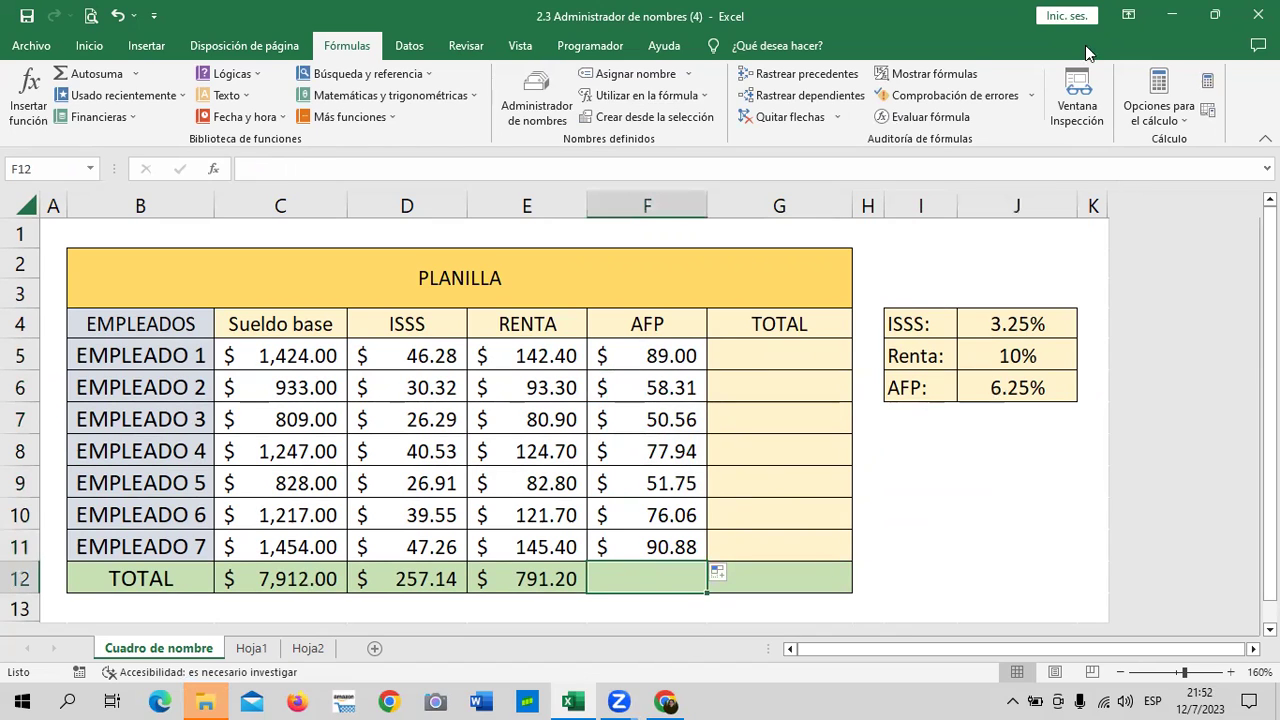
pyautogui.click(76, 78)
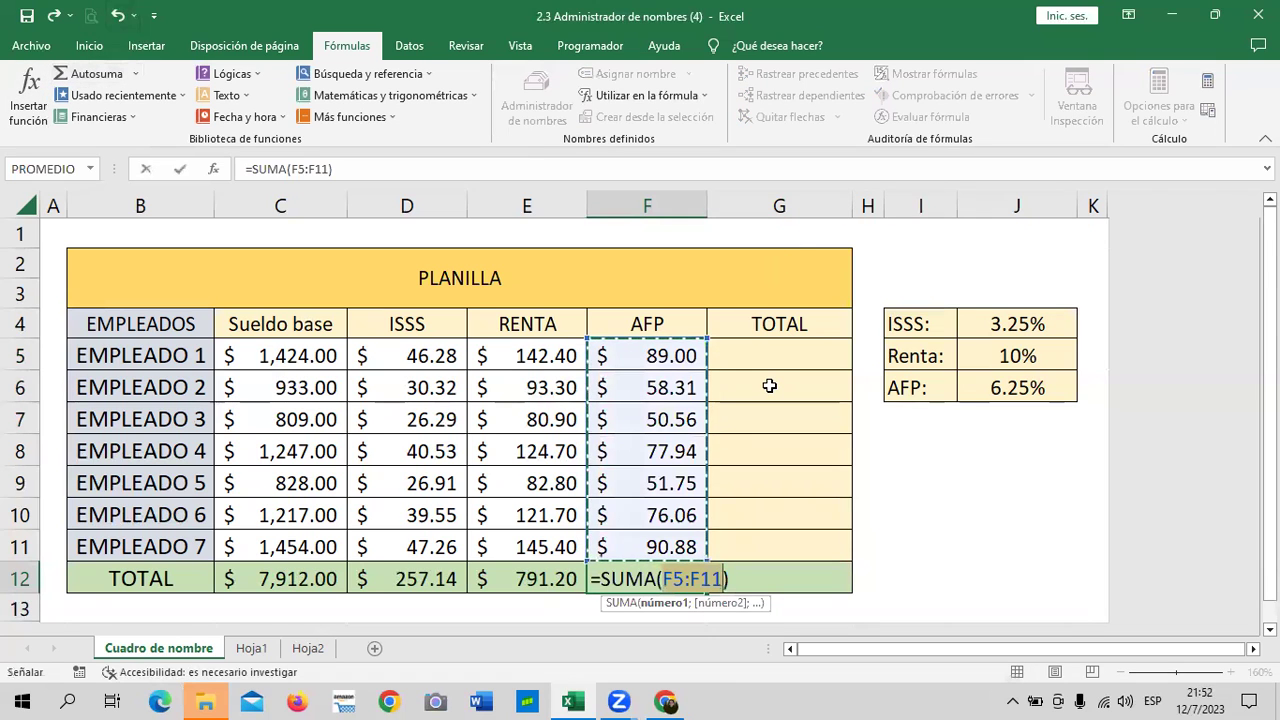
pyautogui.press('Return')
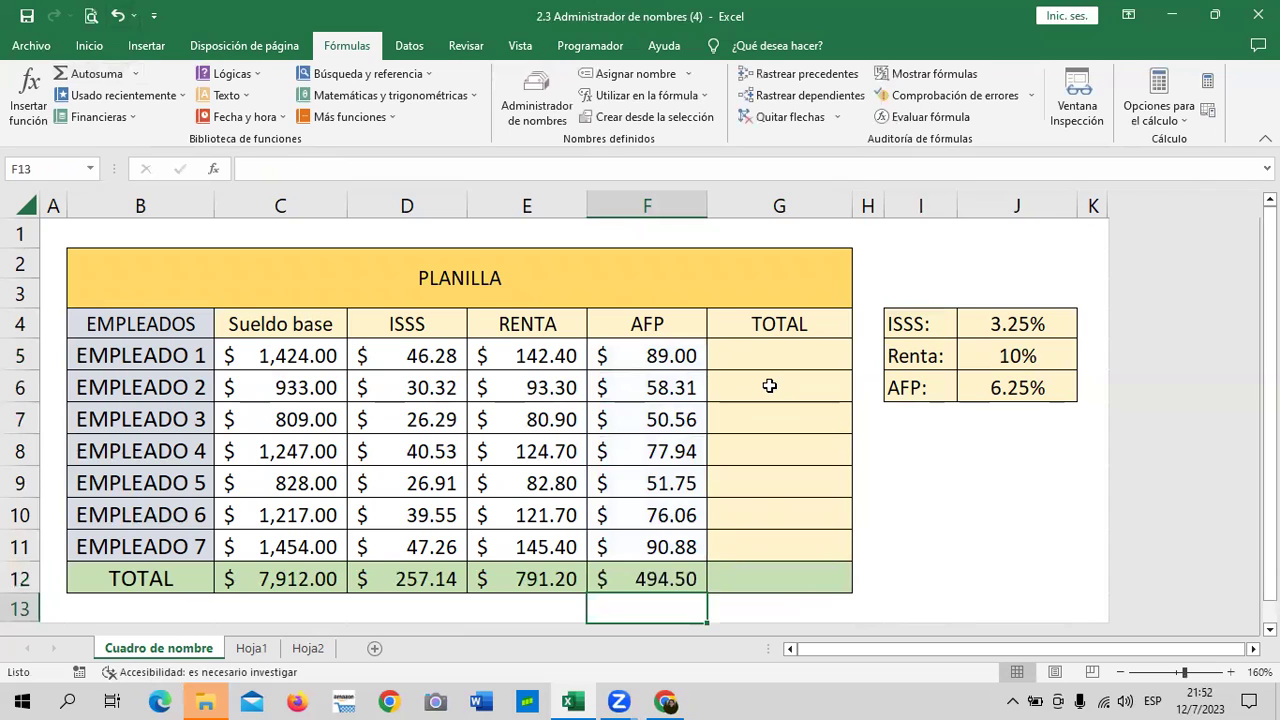
pyautogui.click(795, 346)
pyautogui.click(776, 568)
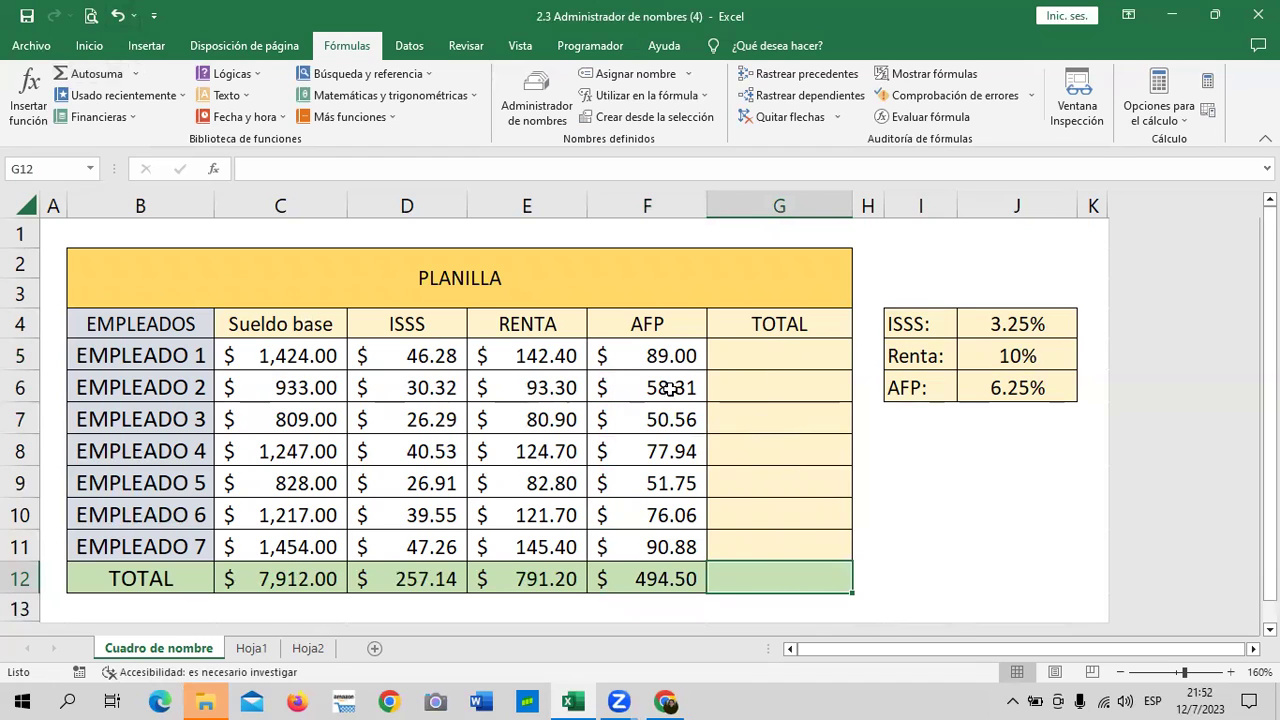
# On Hoja1, type the header AFP in J4
pyautogui.click(251, 648)
pyautogui.click(870, 290)
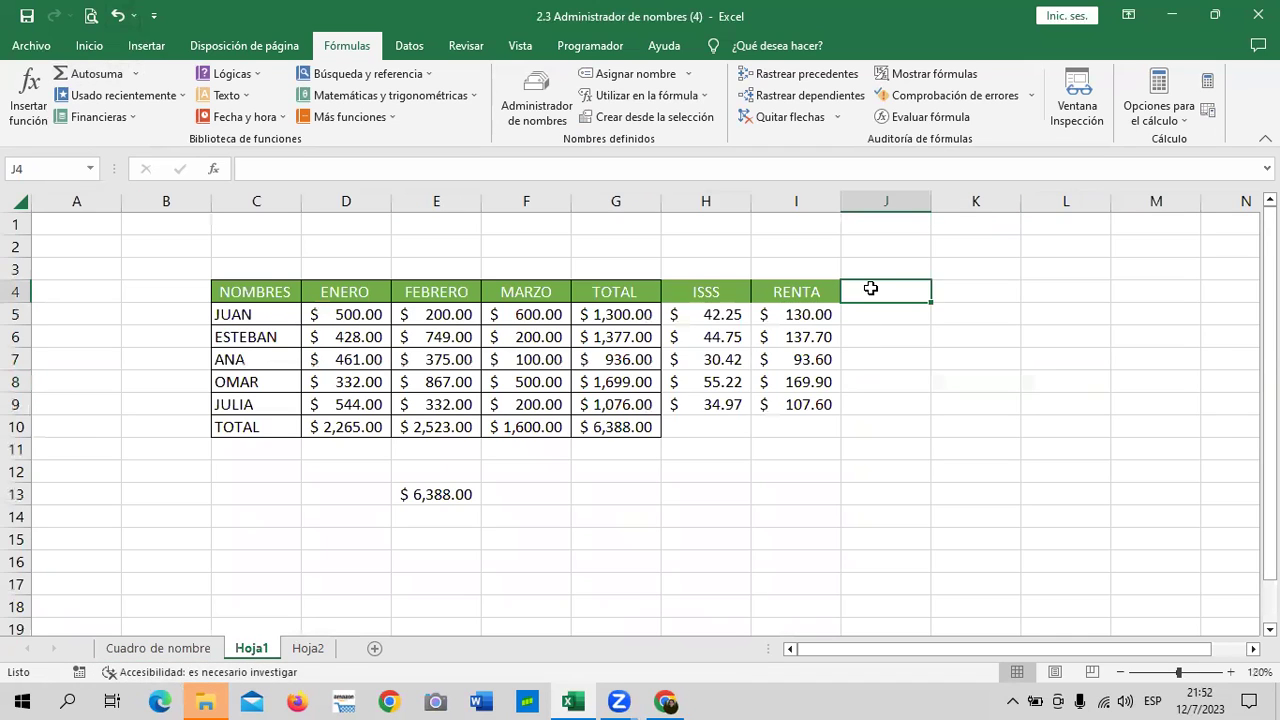
pyautogui.write('AFP')
pyautogui.press('Return')
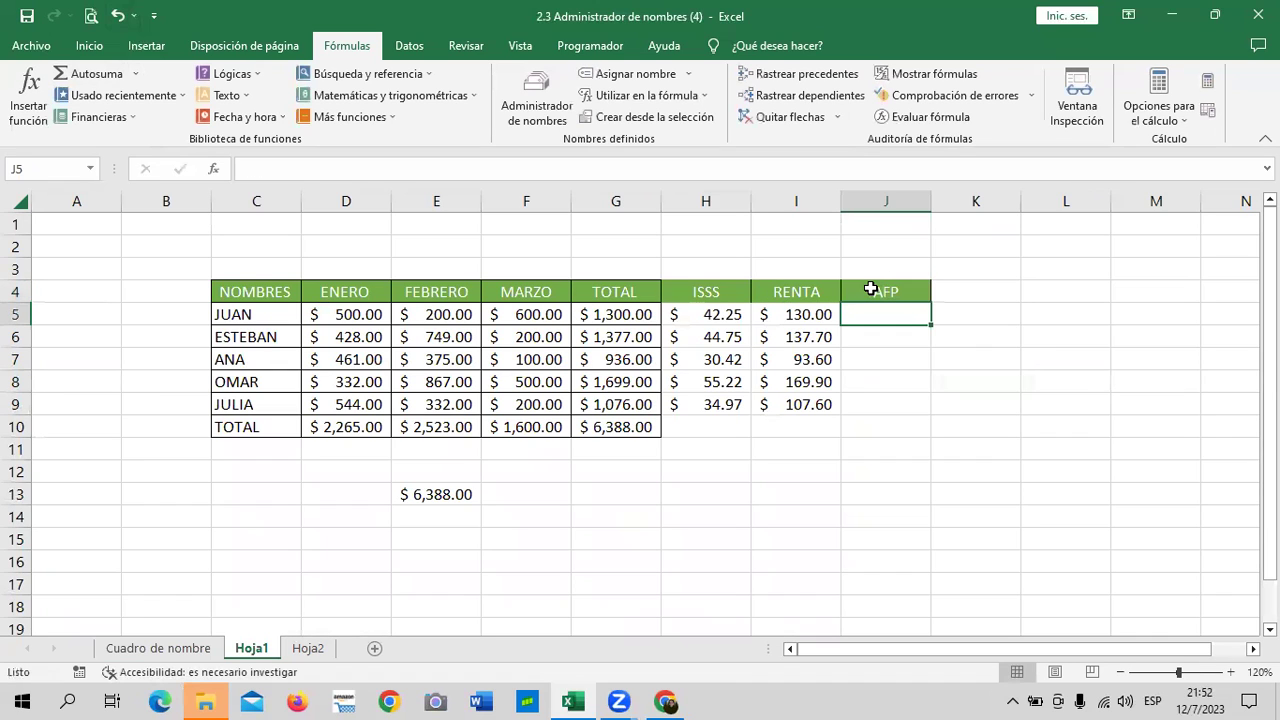
# Enter =G5*AFP in J5, fill it to J9, and return to Cuadro de nombre
pyautogui.write('=')
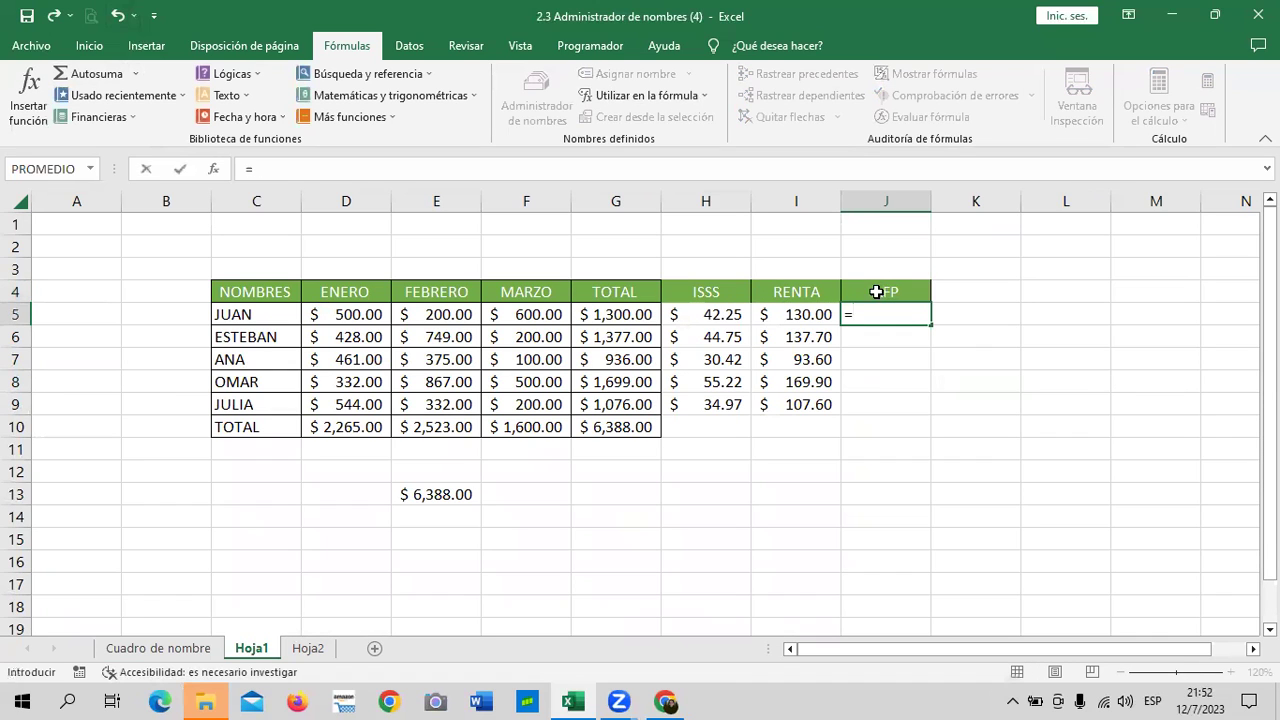
pyautogui.click(605, 314)
pyautogui.write('*A')
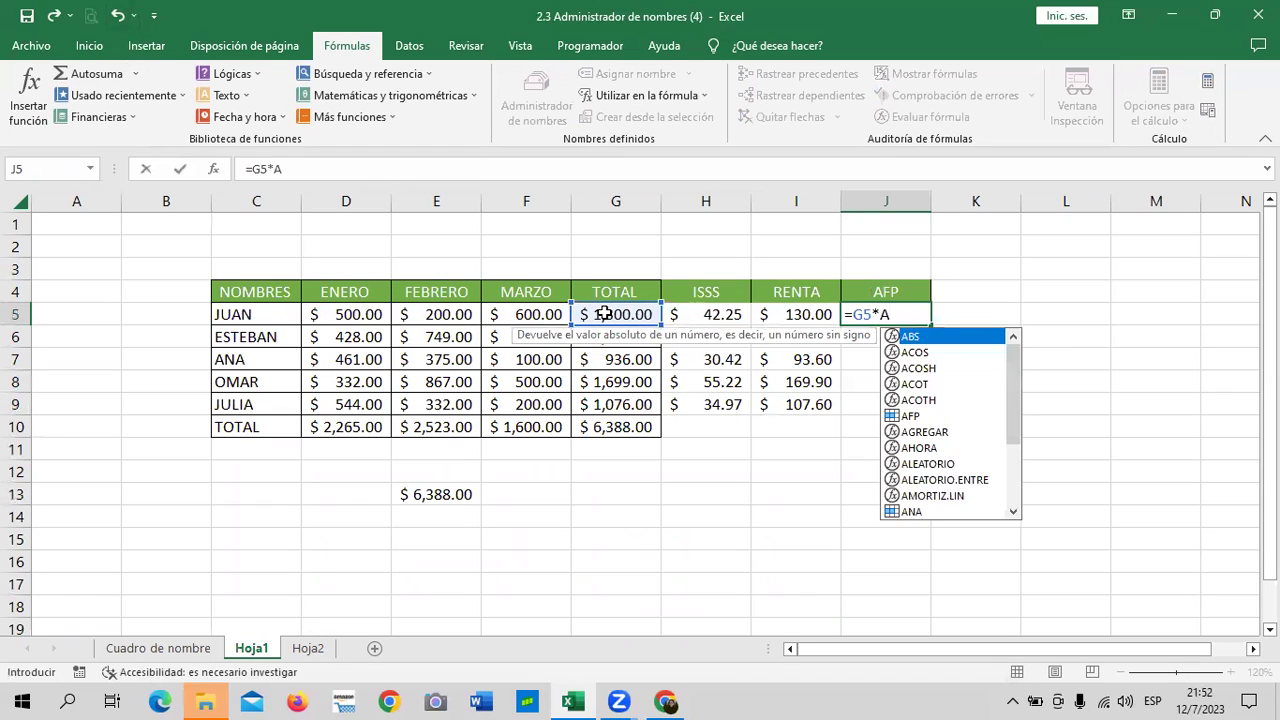
pyautogui.write('FP')
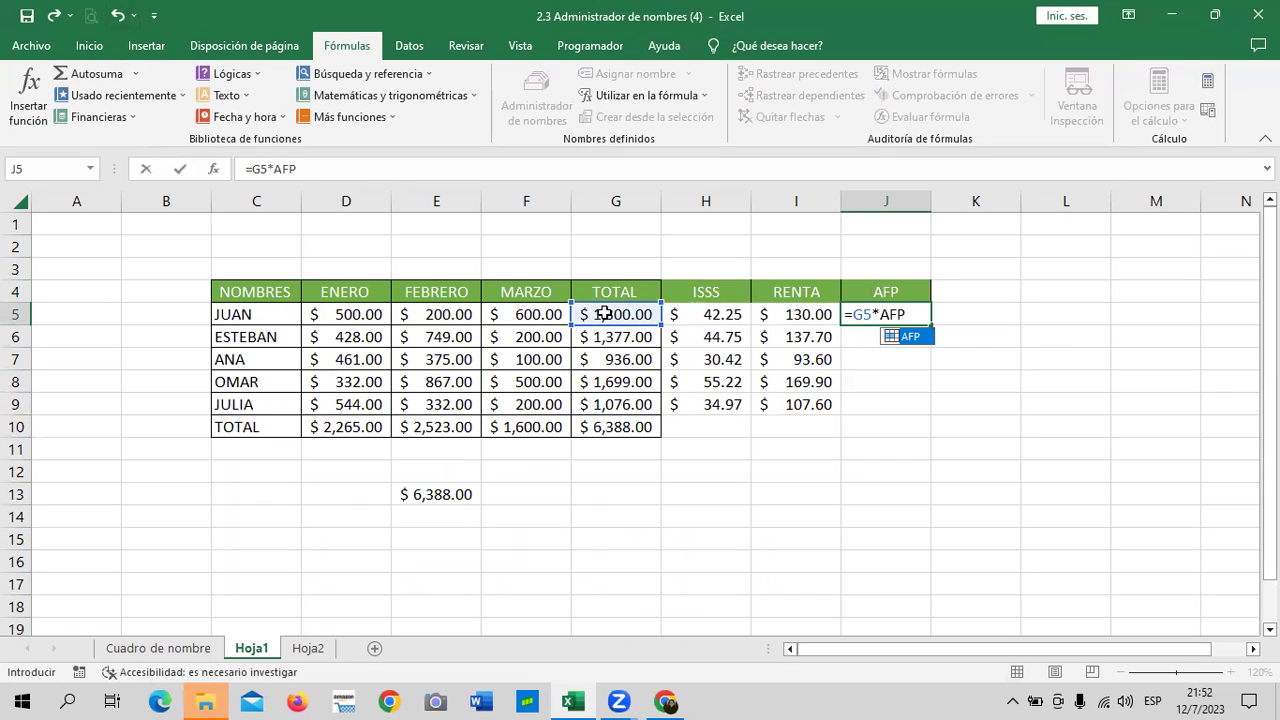
pyautogui.press('Return')
pyautogui.click(894, 314)
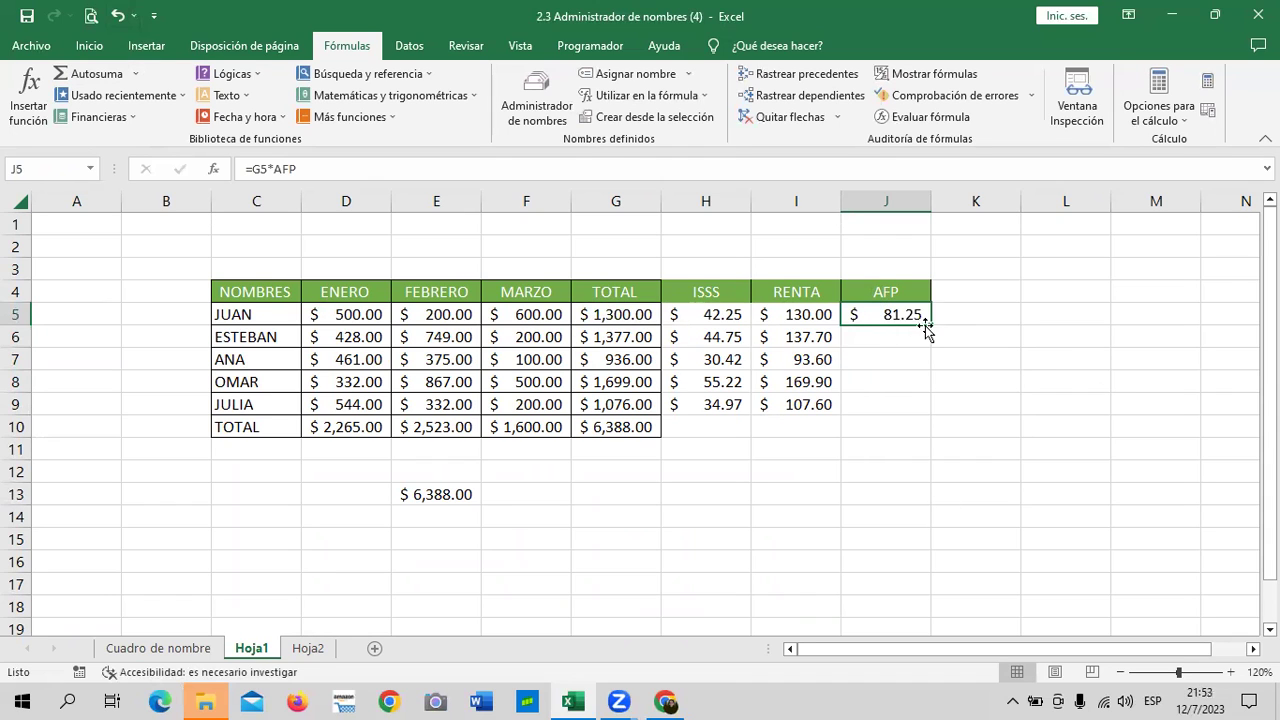
pyautogui.moveTo(929, 325); pyautogui.dragTo(929, 410)
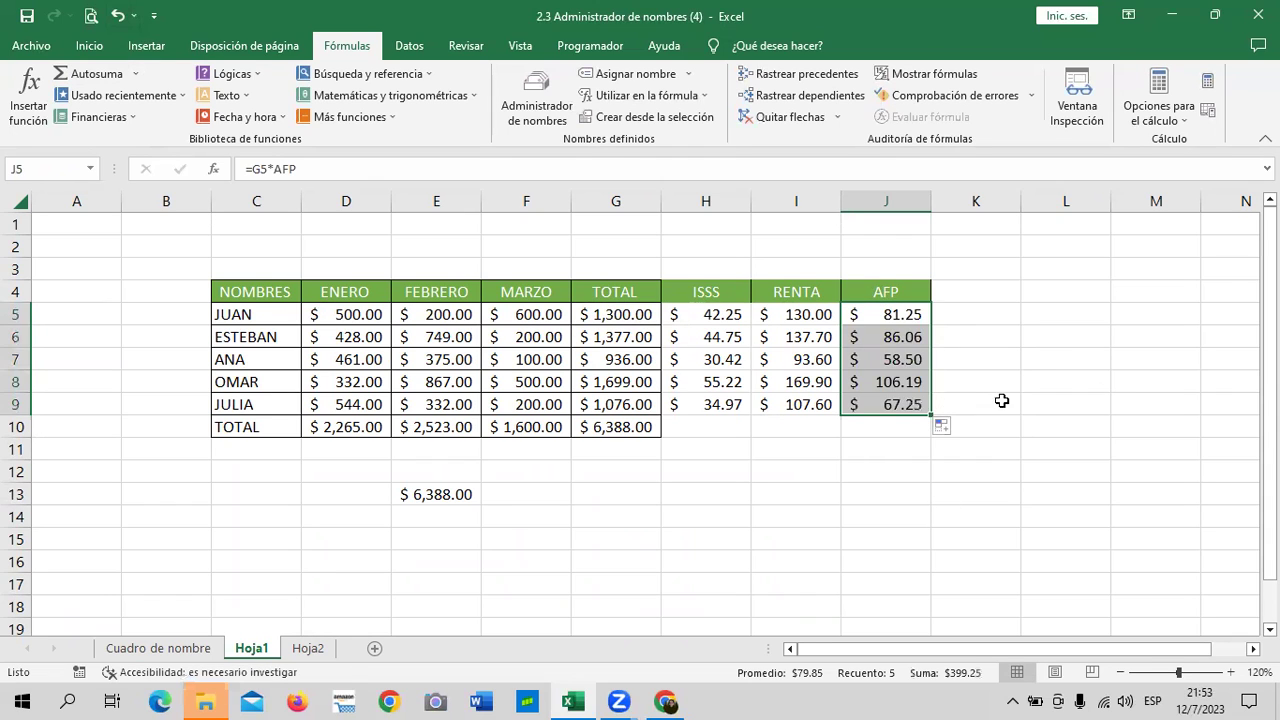
pyautogui.moveTo(1025, 404); pyautogui.dragTo(1021, 390)
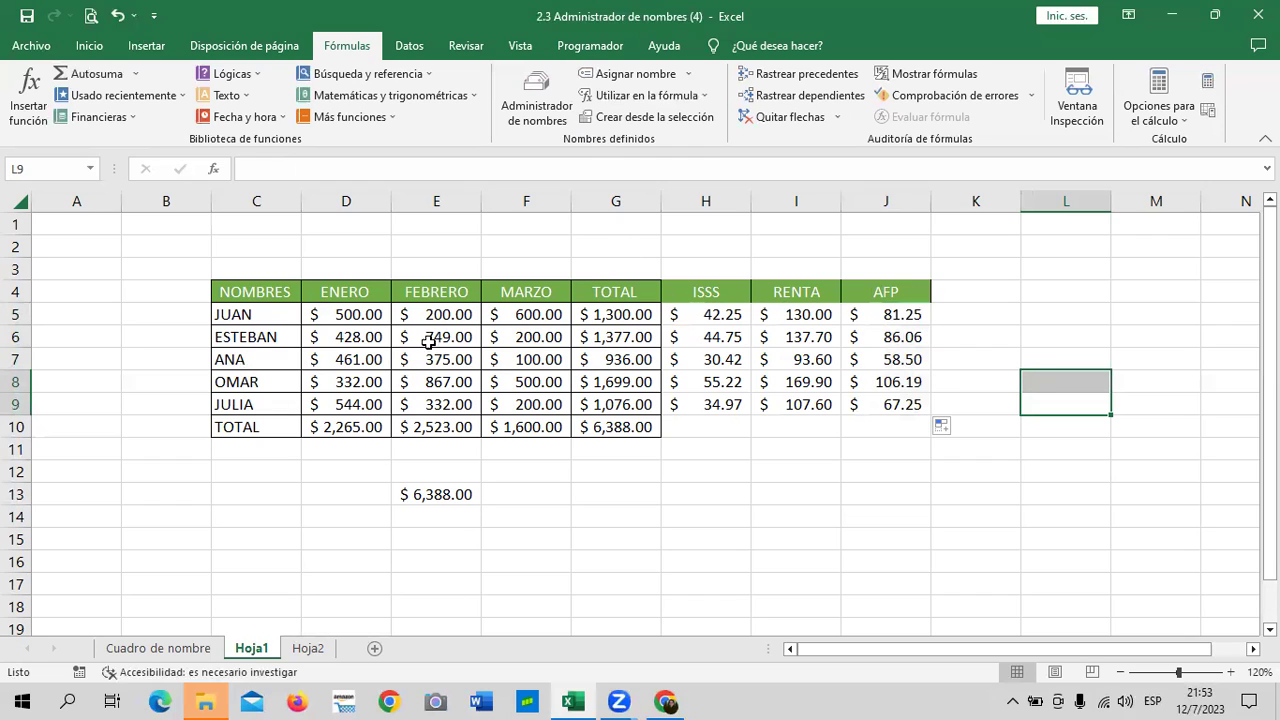
pyautogui.click(188, 648)
# Enter =C5-D5-E5-F5 in G5 for the first employee's net pay
pyautogui.click(819, 356)
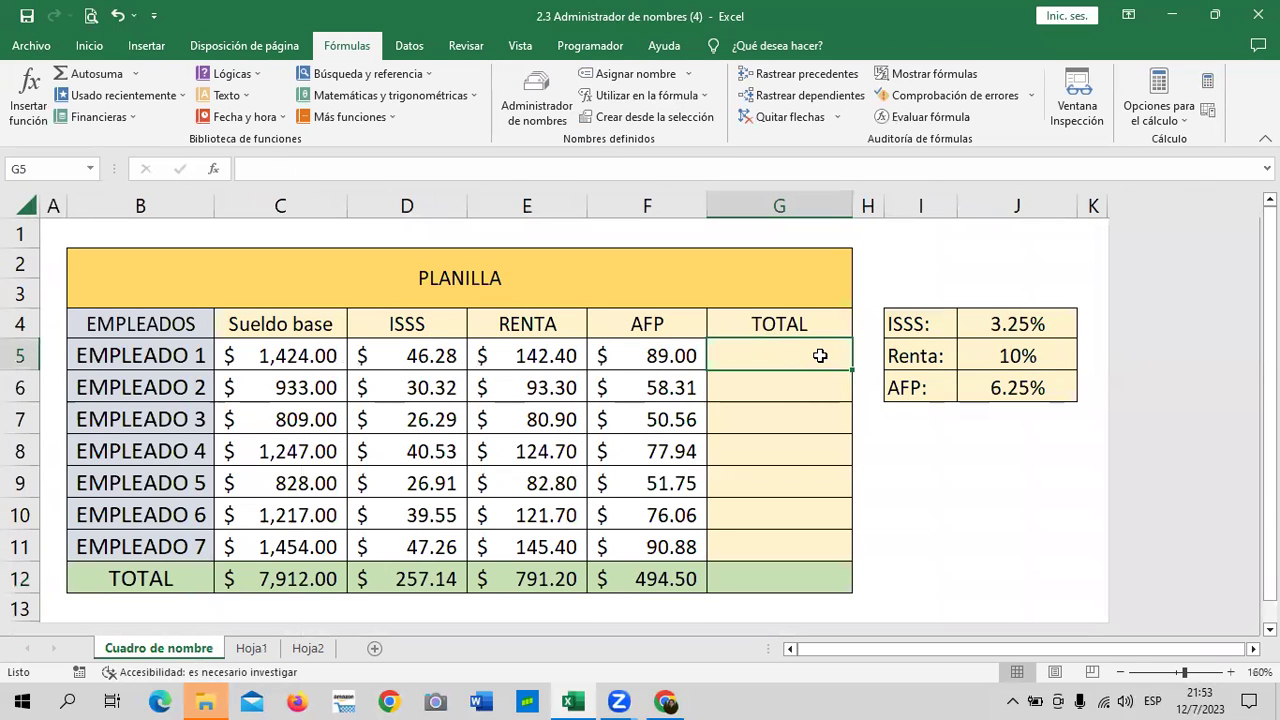
pyautogui.write('=')
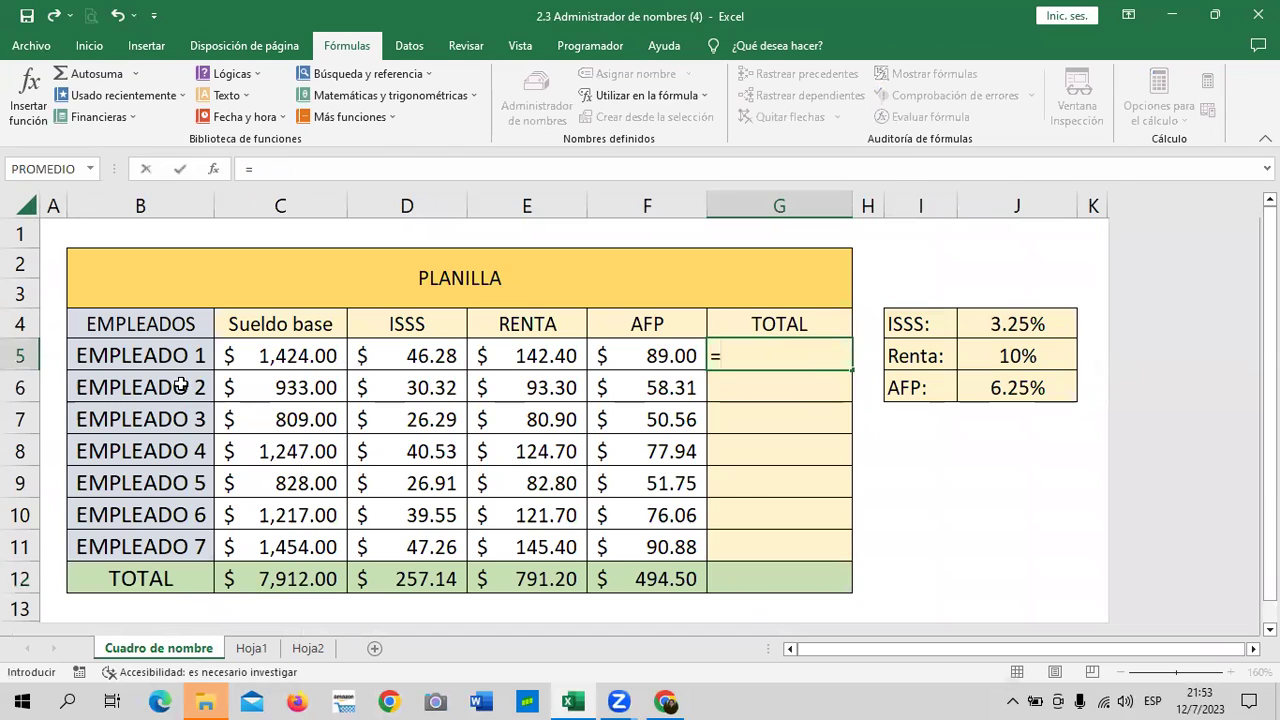
pyautogui.click(275, 358)
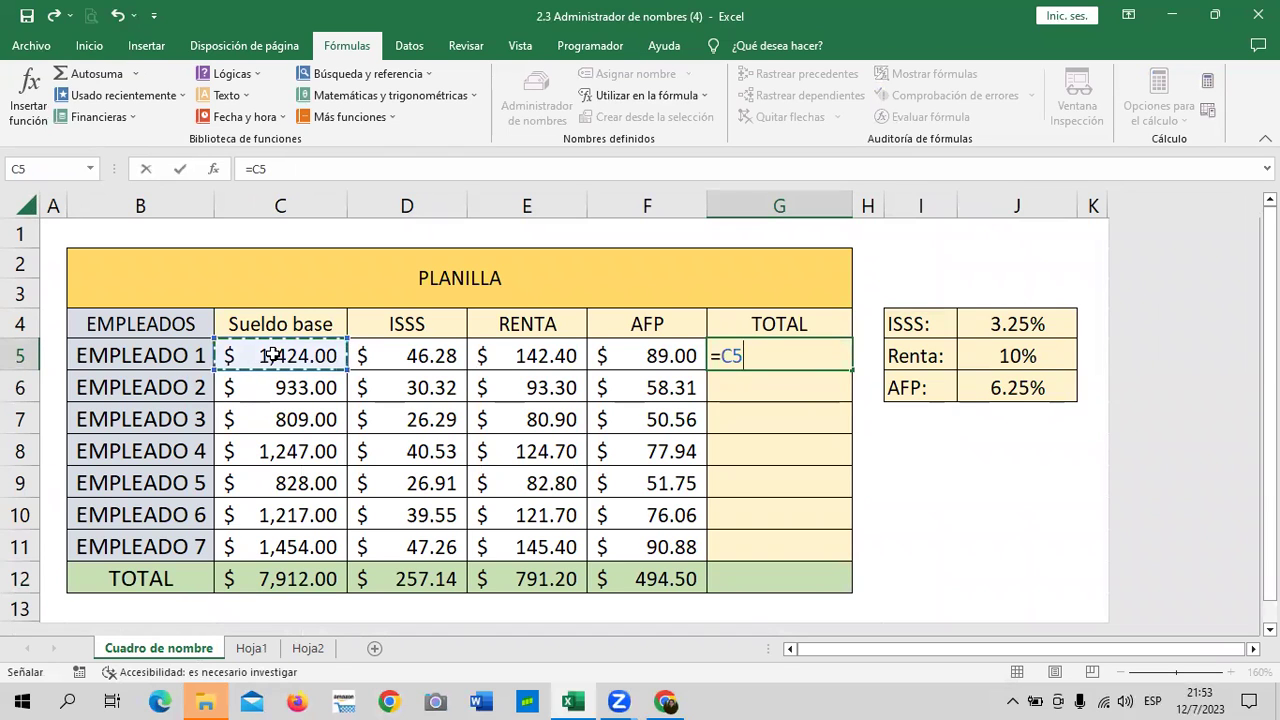
pyautogui.write('-')
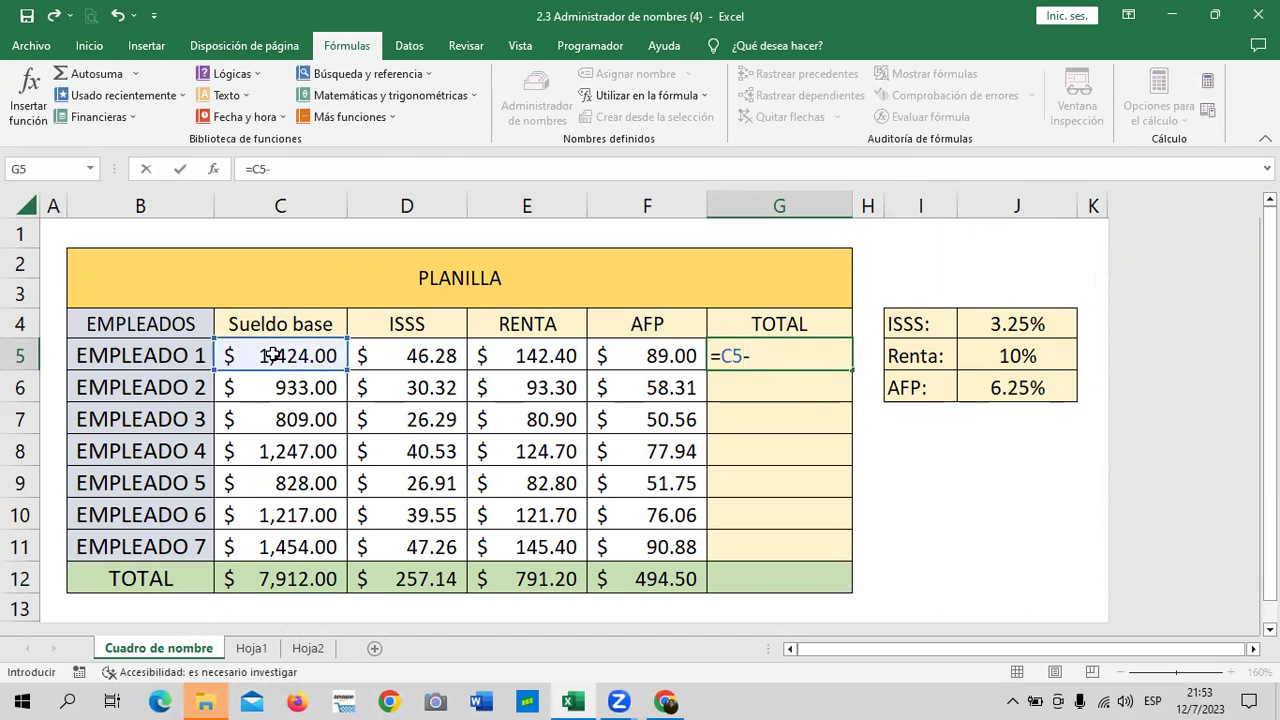
pyautogui.click(411, 348)
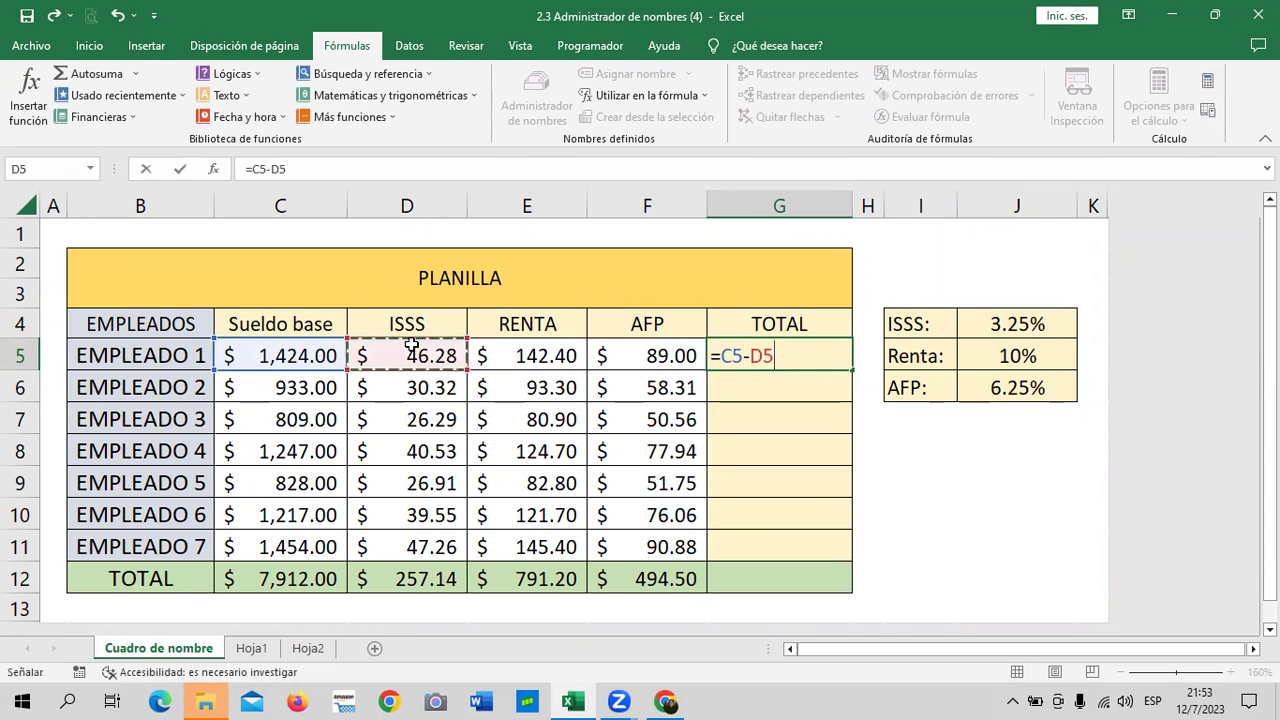
pyautogui.write('-')
pyautogui.click(532, 358)
pyautogui.write('-')
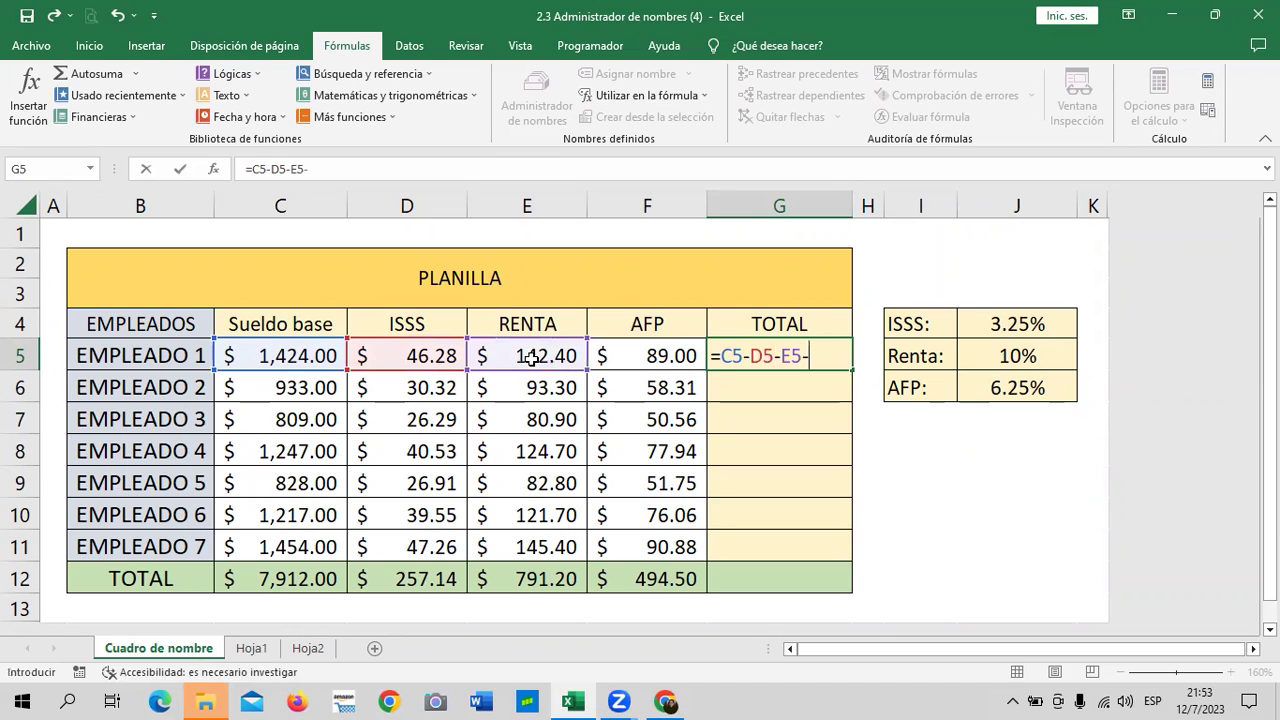
pyautogui.click(676, 356)
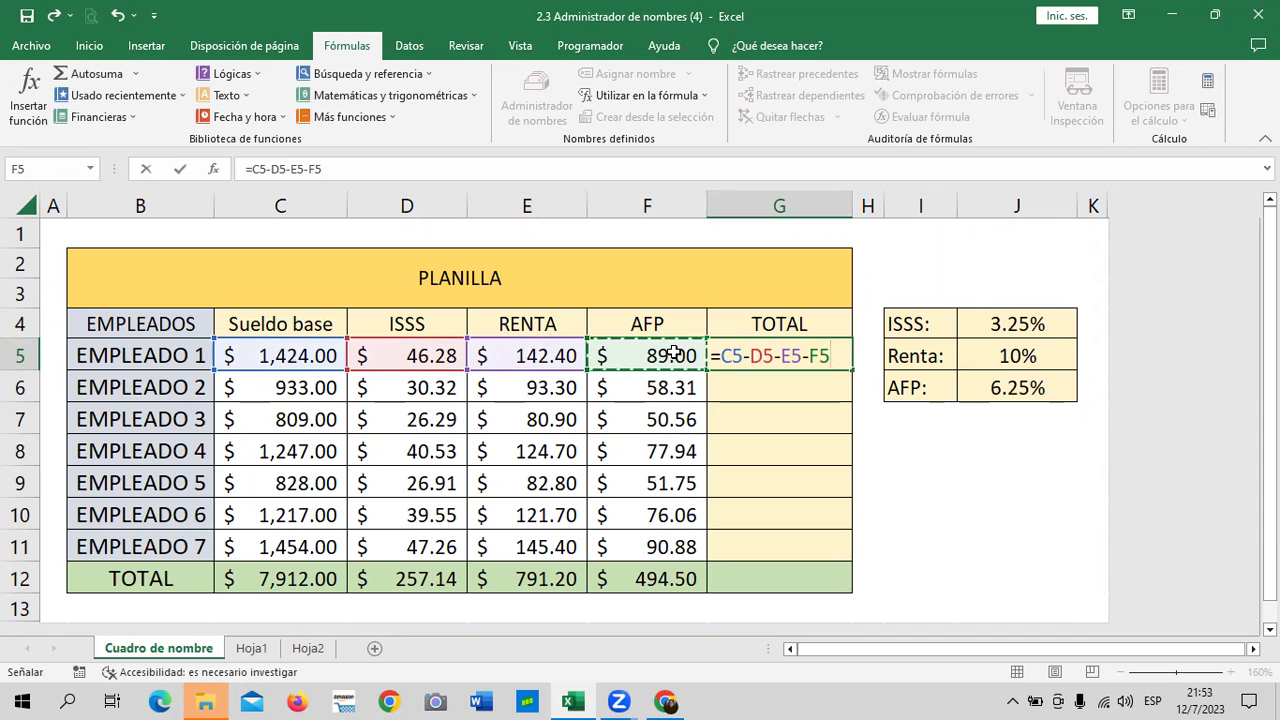
pyautogui.press('Return')
# Fill the net-pay formula down to G11 and AutoSum G5:G11 in G12, totalling 6,369.16
pyautogui.click(768, 348)
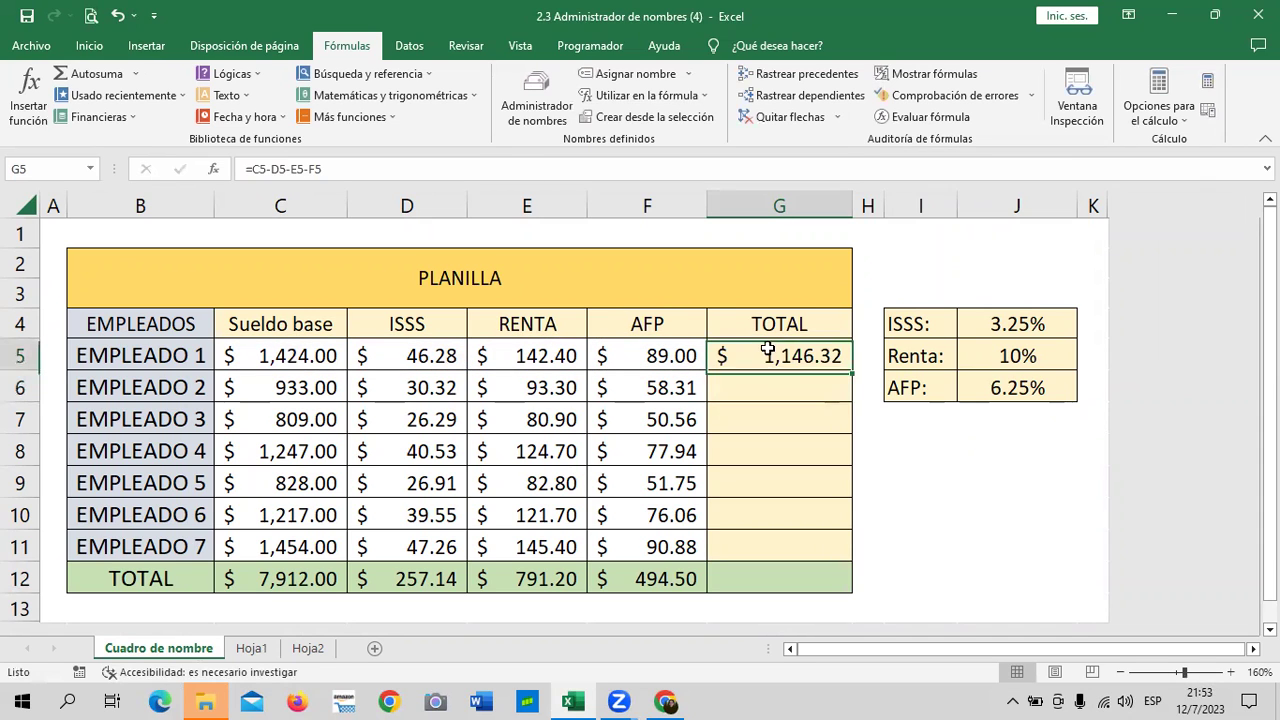
pyautogui.moveTo(852, 372); pyautogui.dragTo(855, 556)
pyautogui.click(909, 514)
pyautogui.click(803, 585)
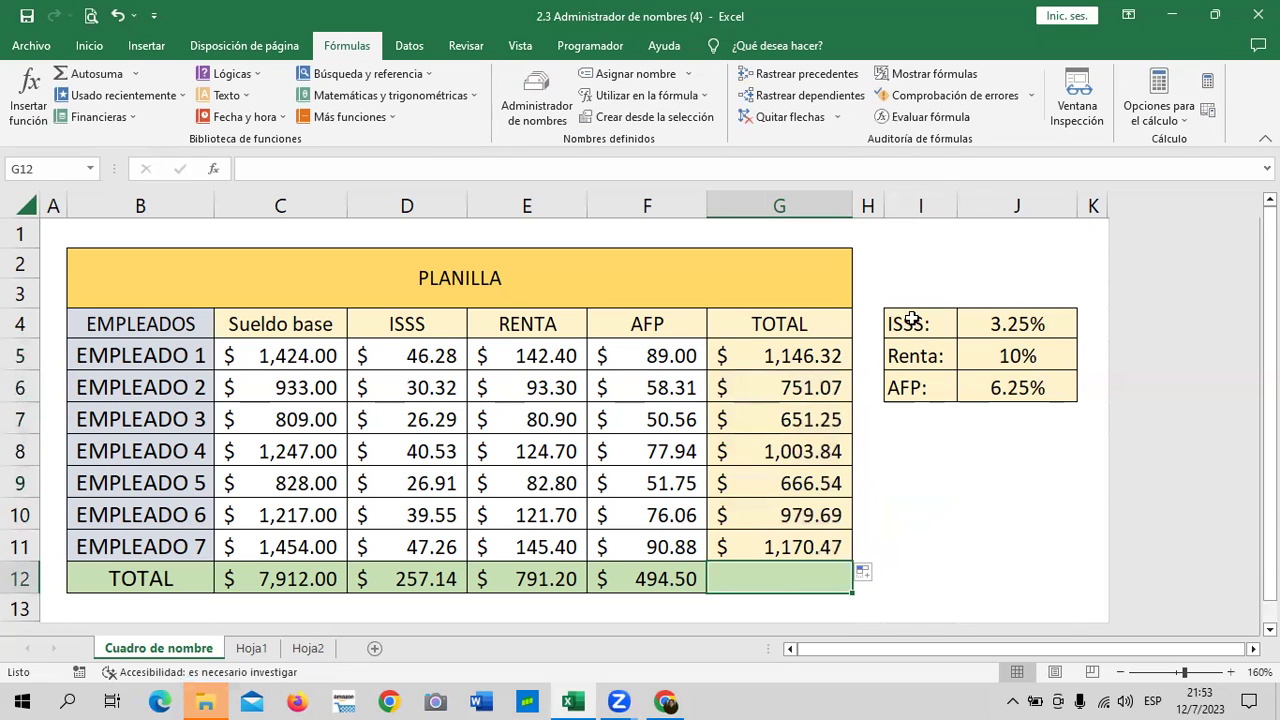
pyautogui.click(88, 74)
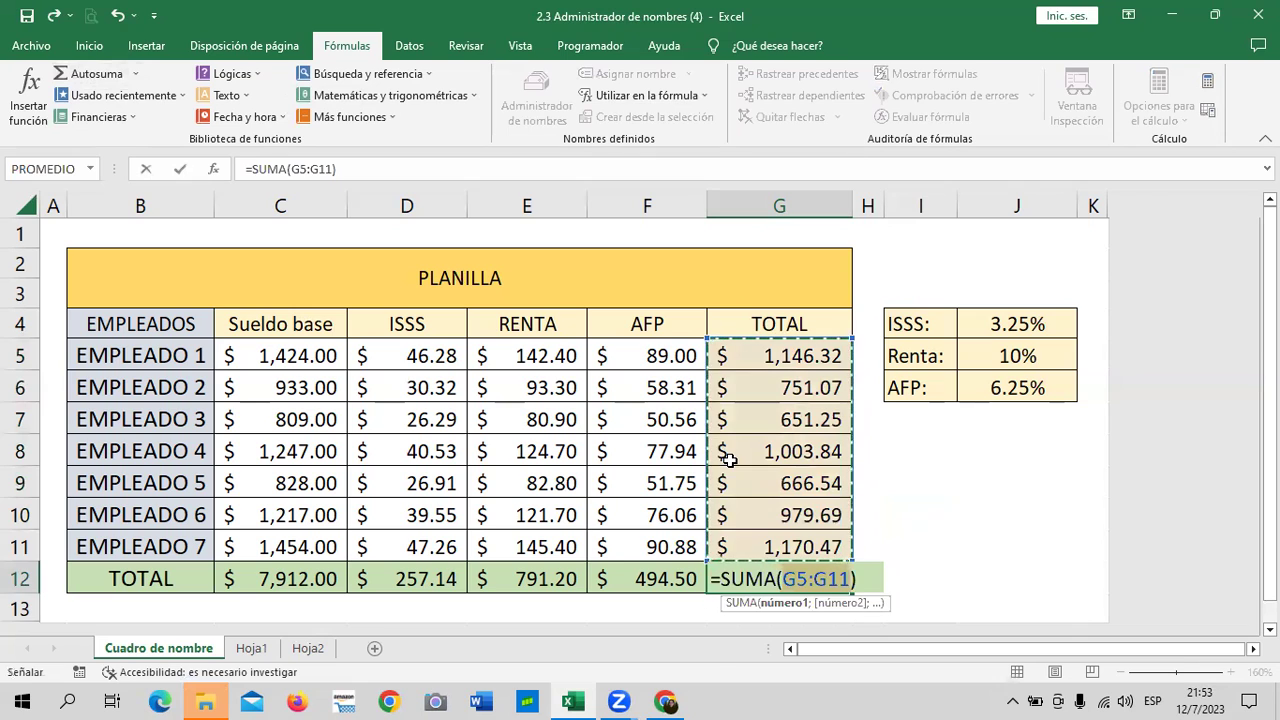
pyautogui.press('Return')
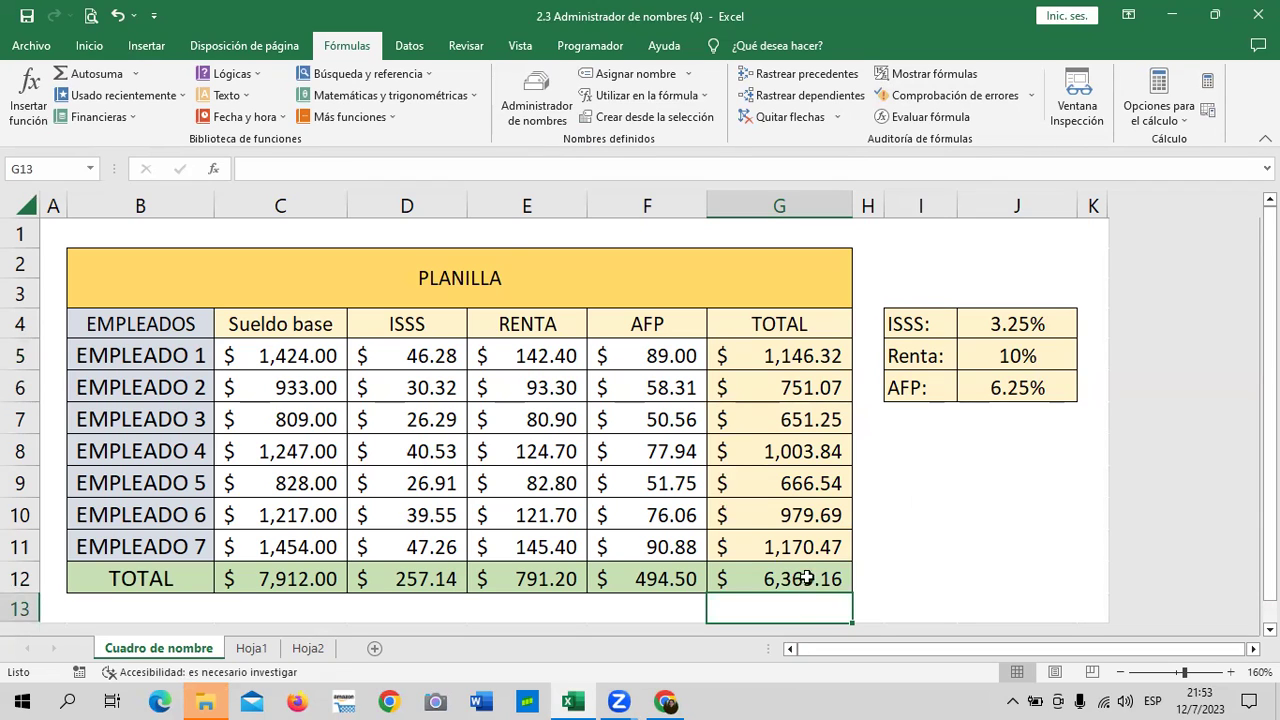
pyautogui.click(960, 481)
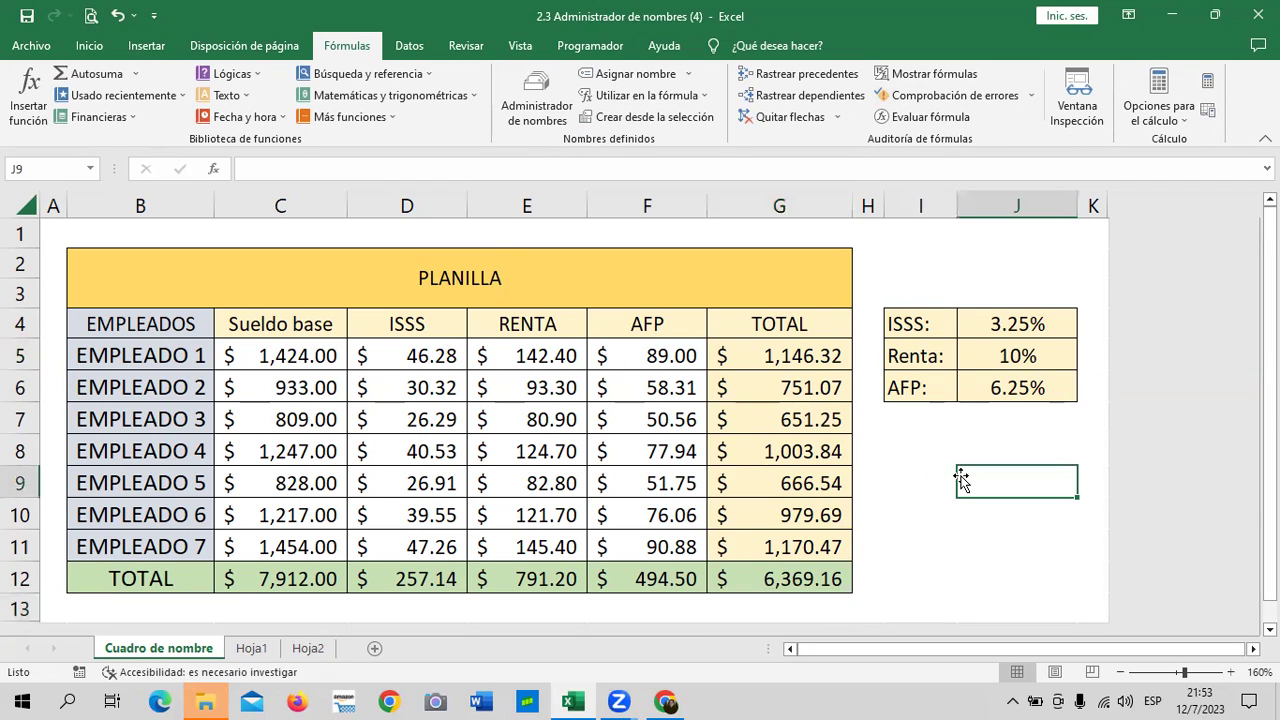
pyautogui.click(289, 347)
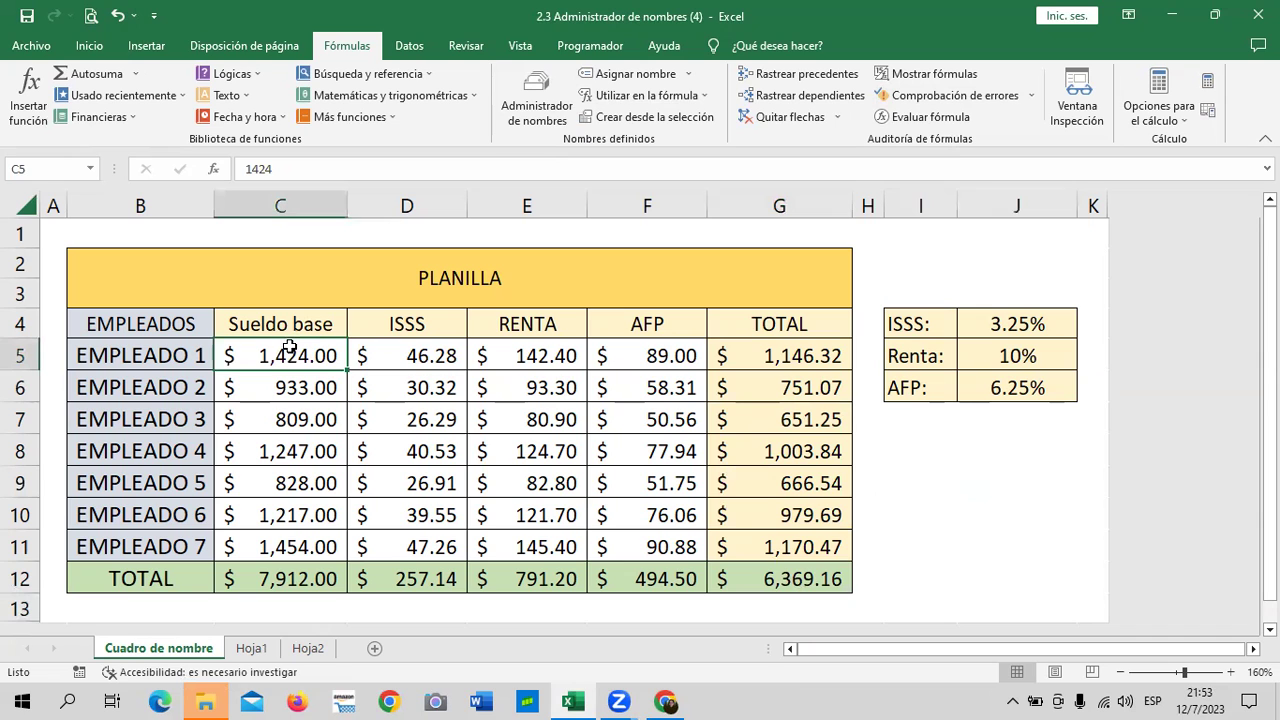
pyautogui.click(536, 100)
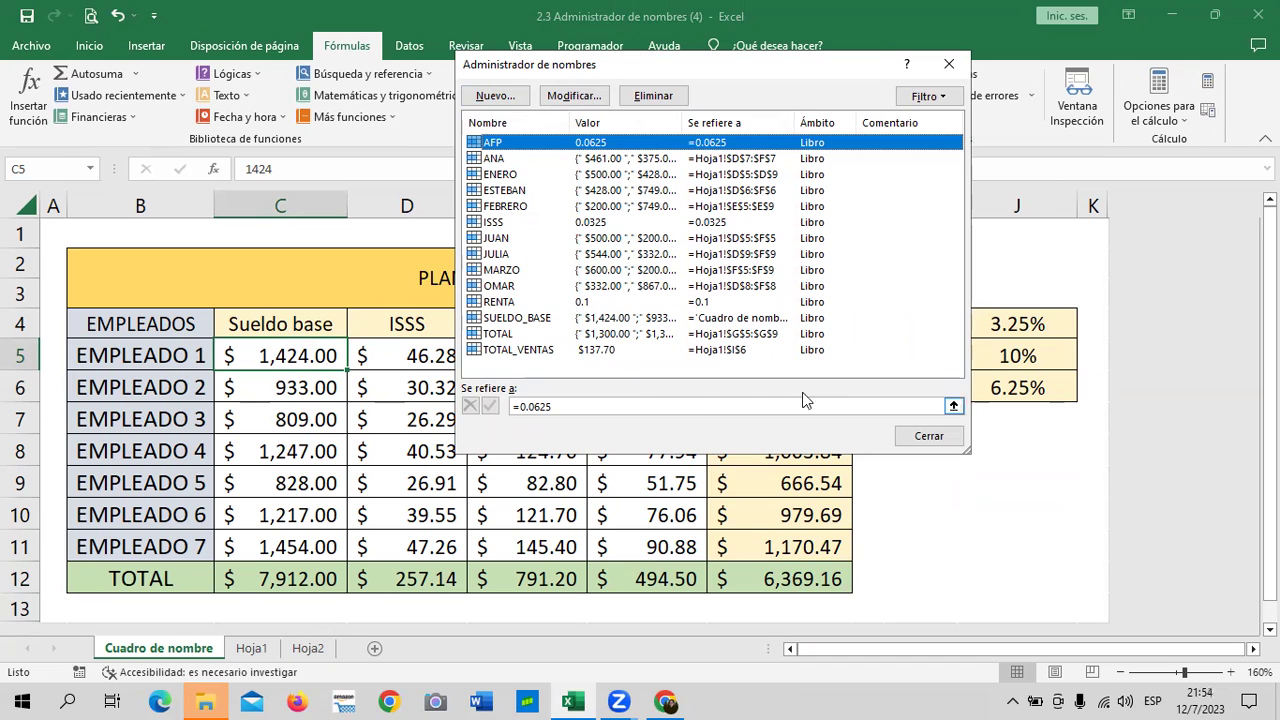
pyautogui.click(940, 440)
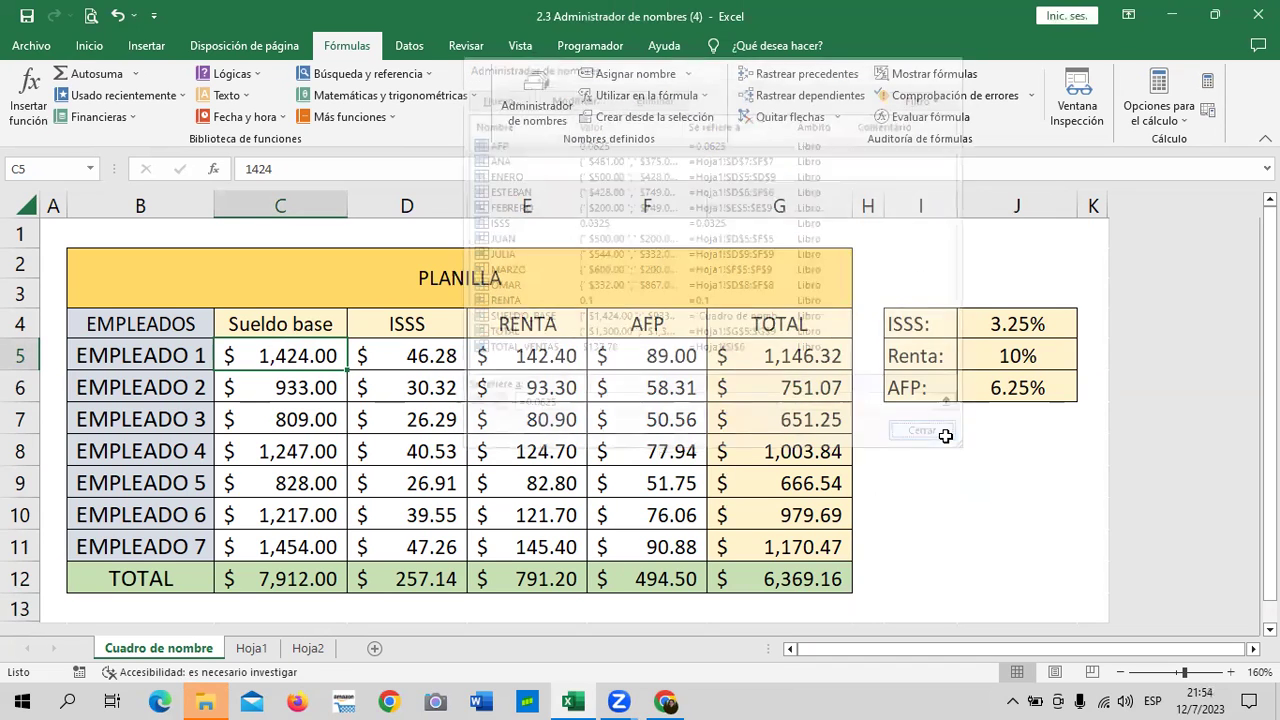
pyautogui.click(977, 457)
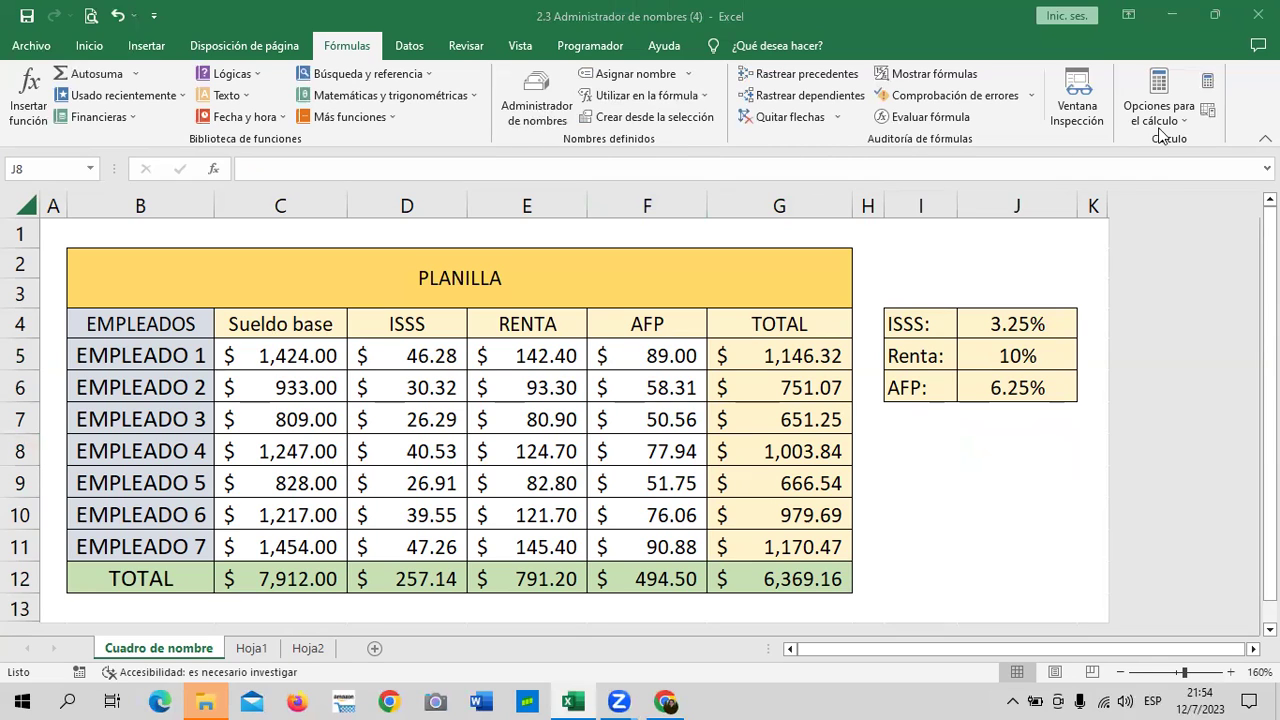
# Clear the ISSS amounts in D5:D11
pyautogui.moveTo(432, 354); pyautogui.dragTo(436, 388)
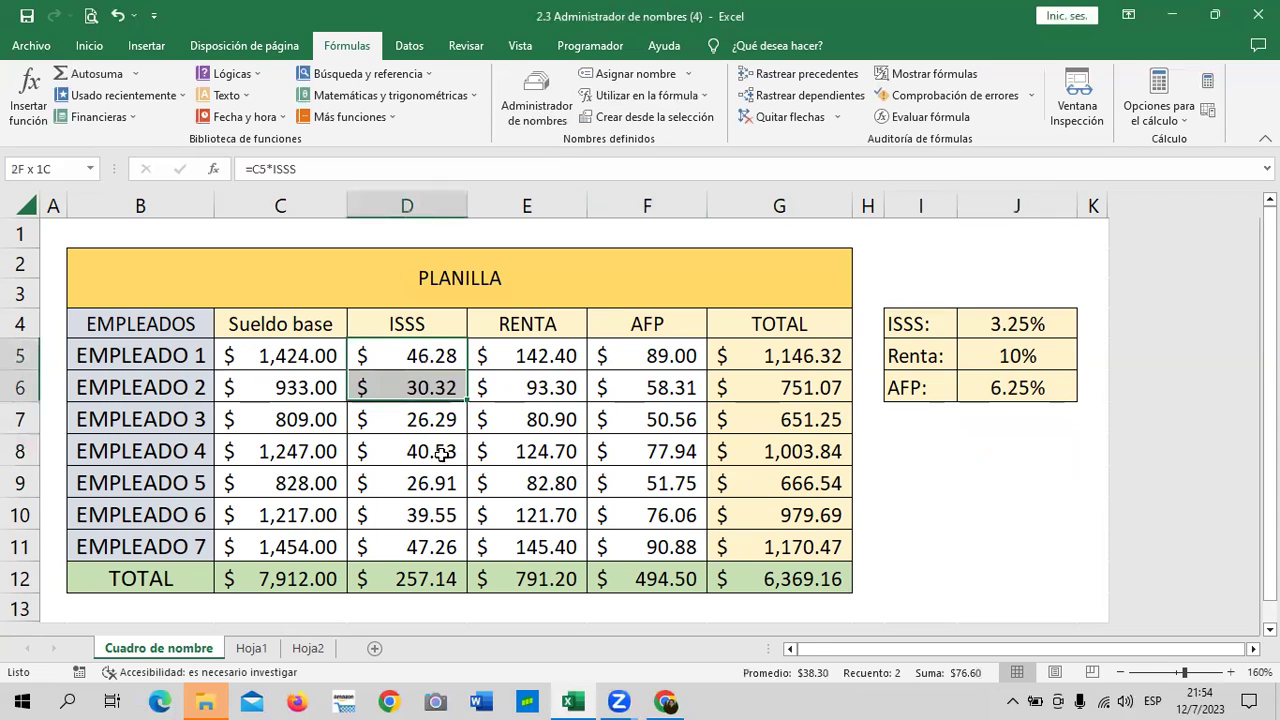
pyautogui.moveTo(441, 453); pyautogui.dragTo(453, 540)
pyautogui.press('Delete')
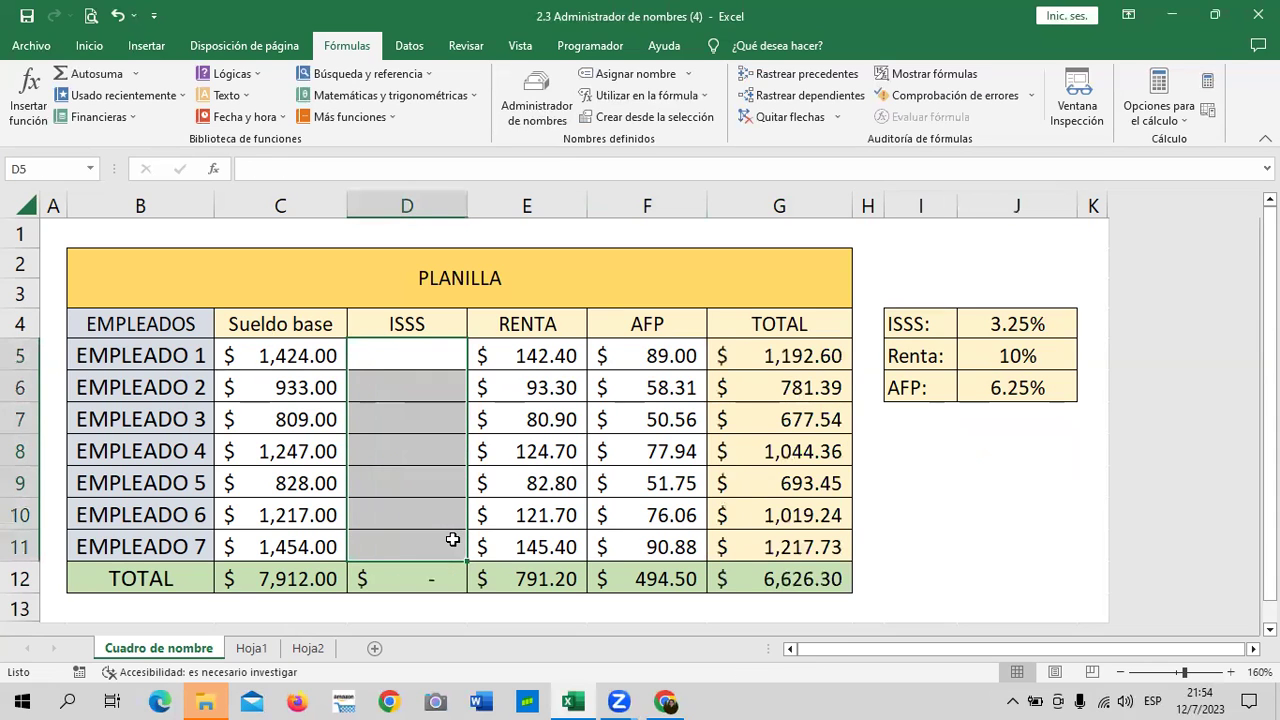
pyautogui.click(938, 545)
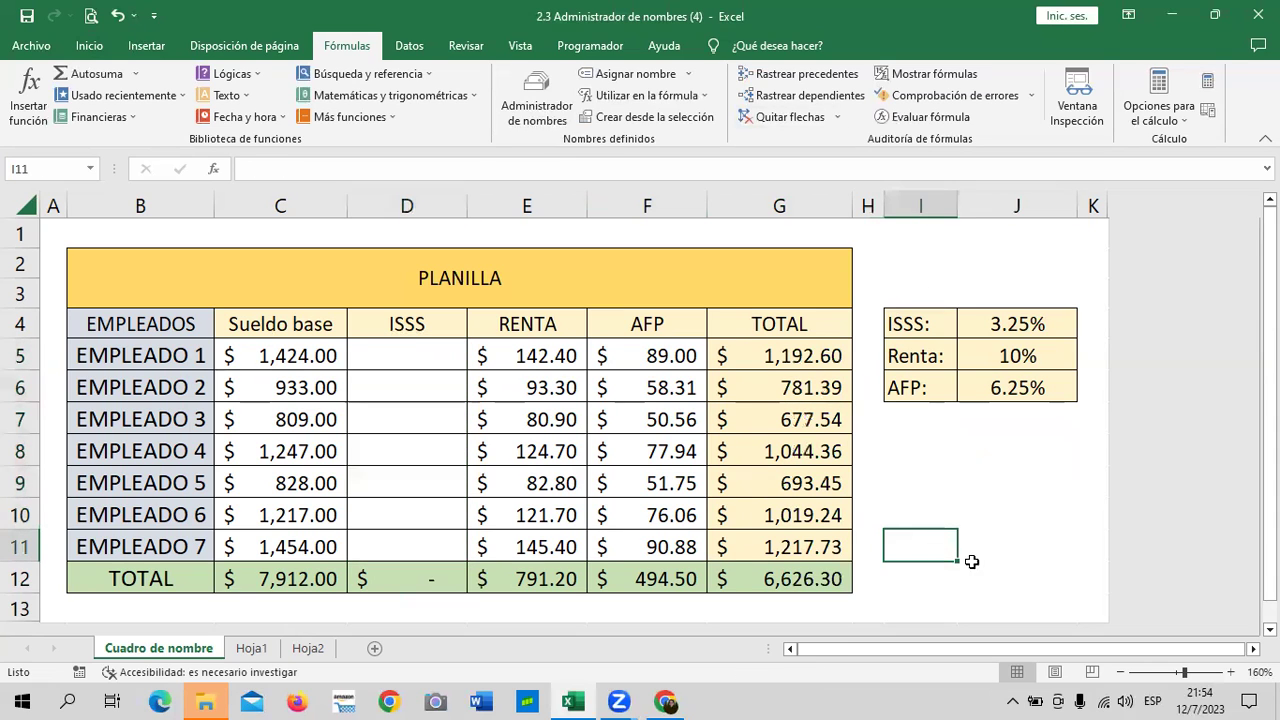
# Delete the ISSS defined name from the Name Manager list
pyautogui.click(538, 105)
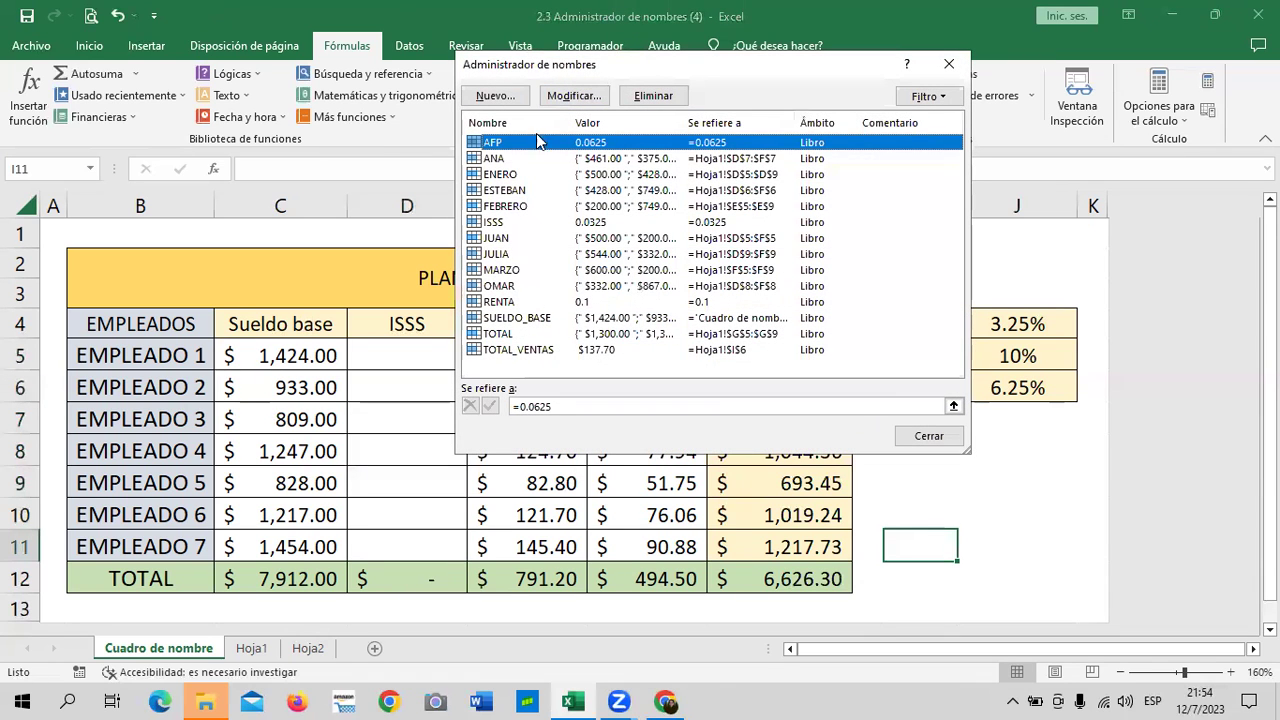
pyautogui.click(498, 222)
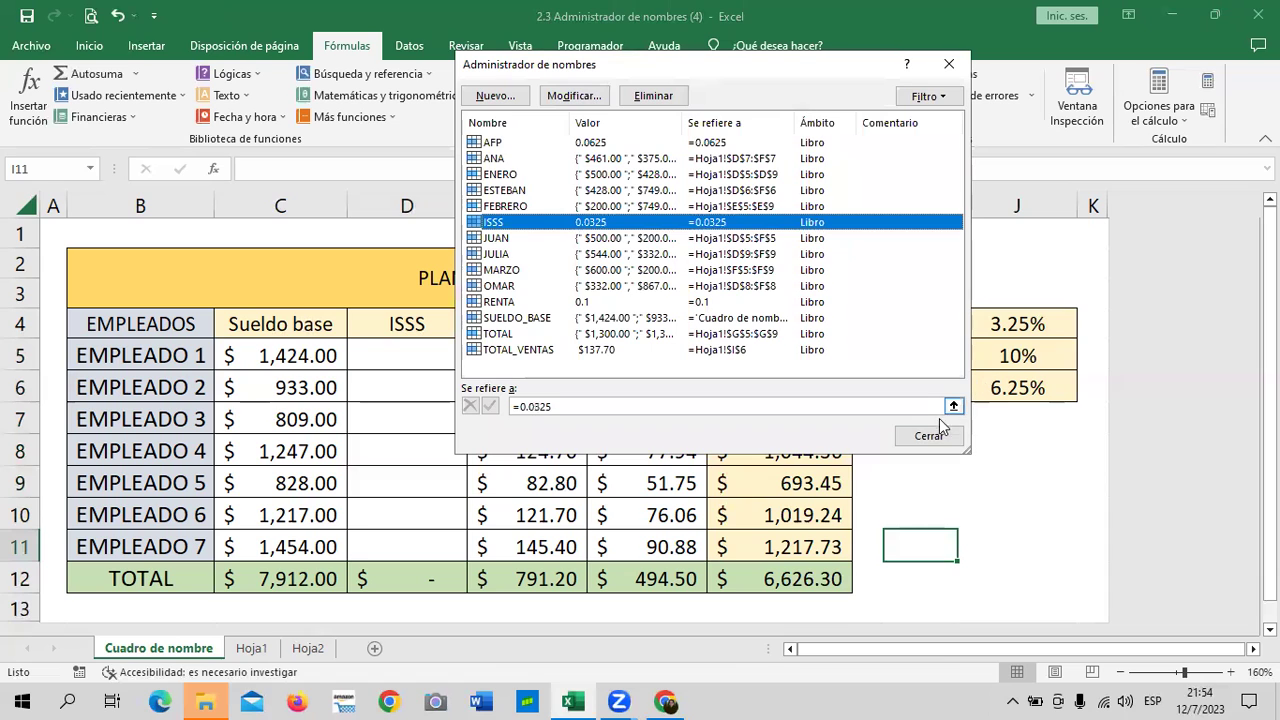
pyautogui.click(670, 97)
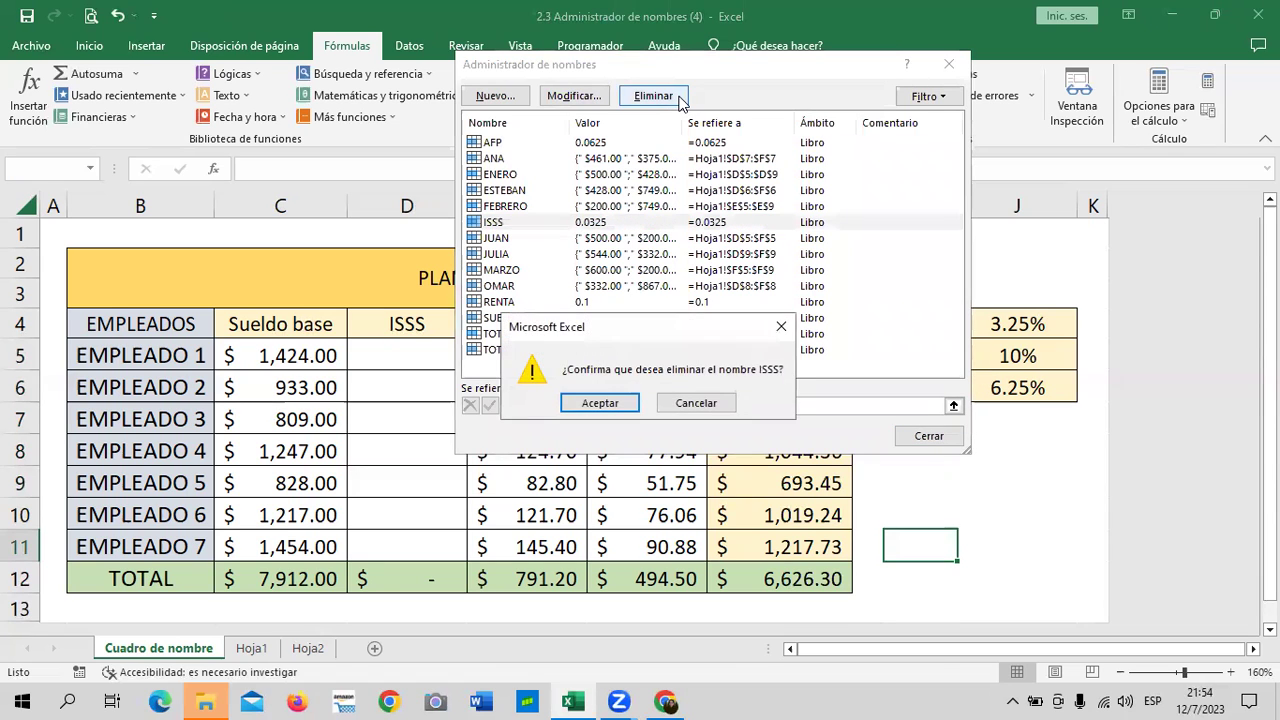
pyautogui.click(605, 405)
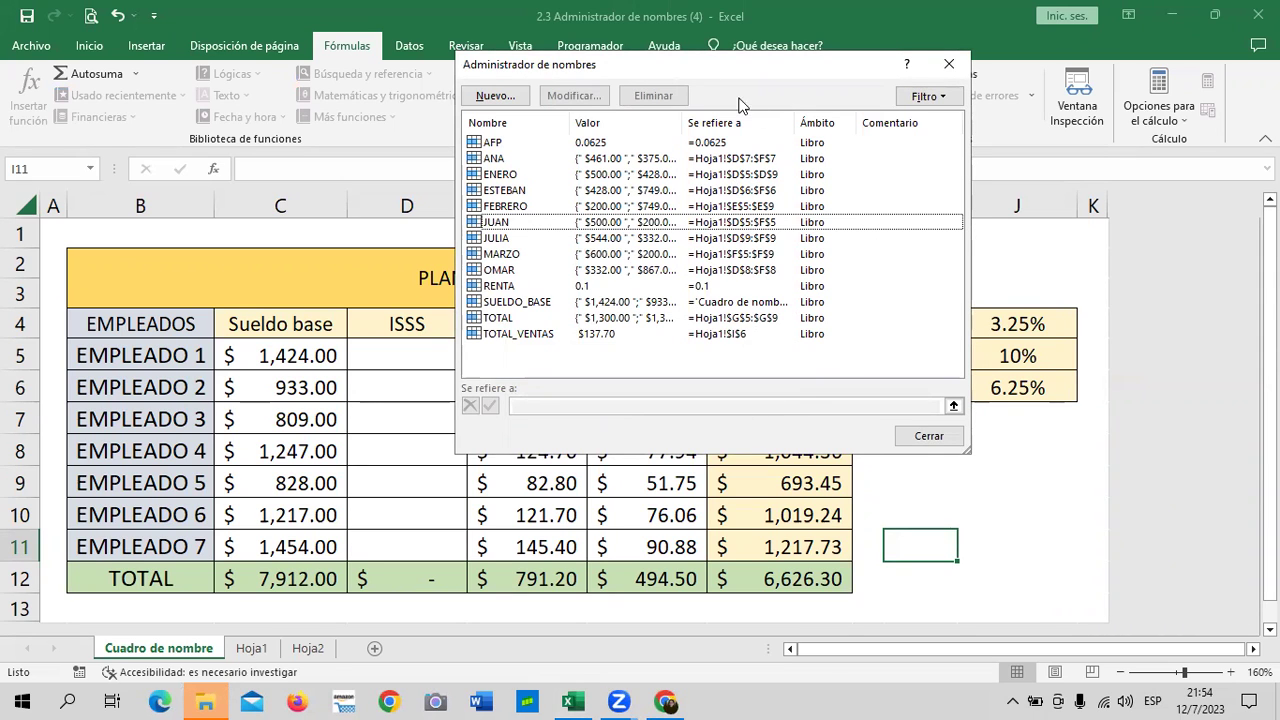
pyautogui.moveTo(755, 64); pyautogui.dragTo(741, 82)
# Create a new name ISSS, replacing the default I11 reference with =SI(C5<=1000;C5*3.25%;30)
pyautogui.click(490, 116)
pyautogui.write('I')
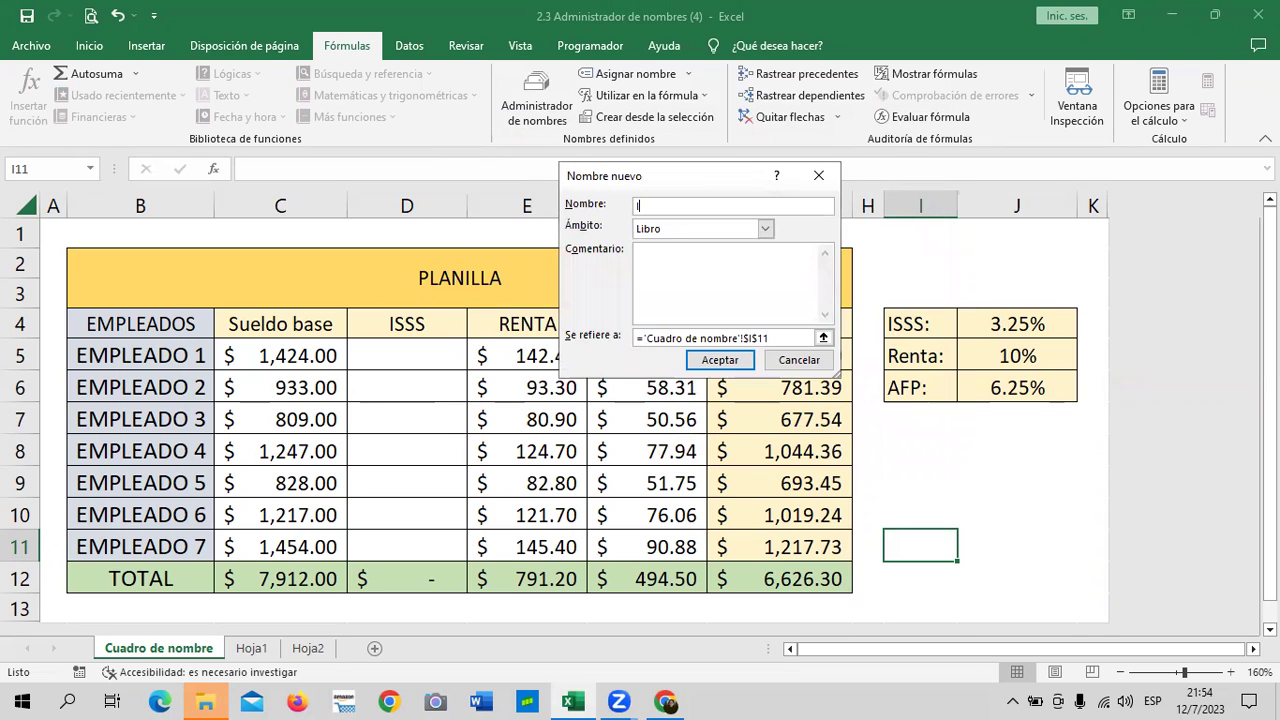
pyautogui.write('SSS')
pyautogui.click(639, 337)
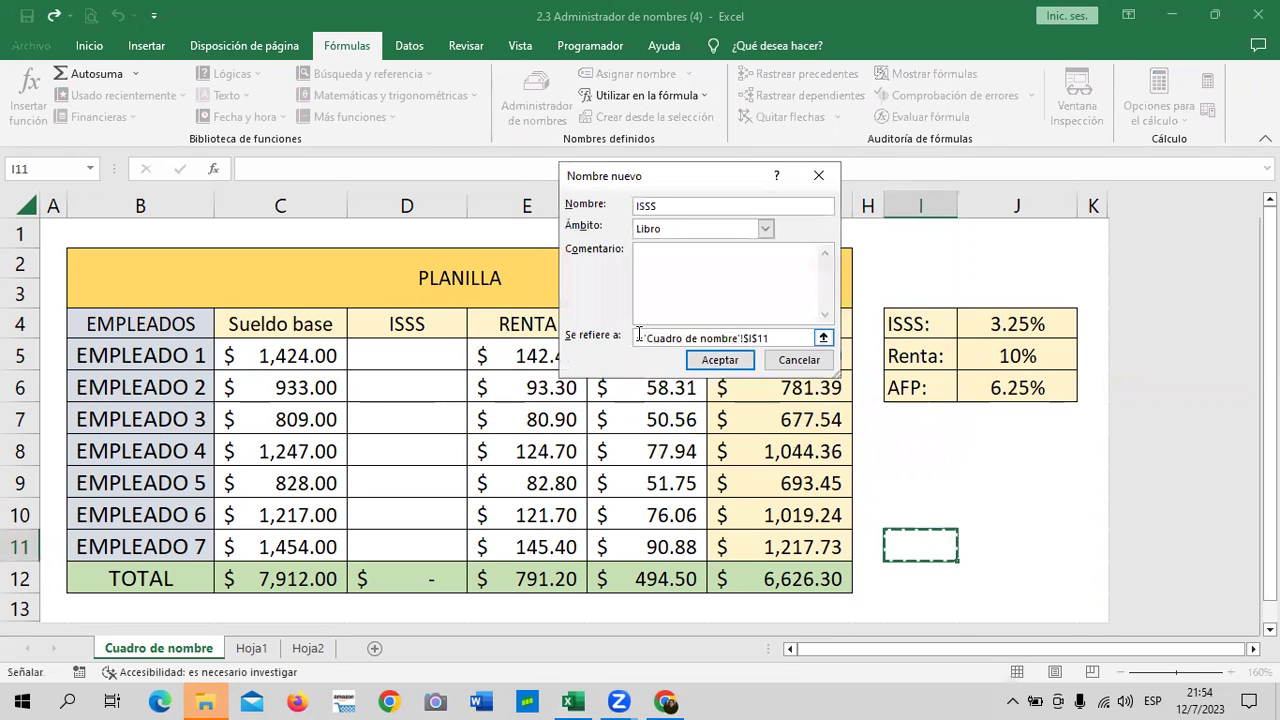
pyautogui.moveTo(770, 338); pyautogui.dragTo(636, 338)
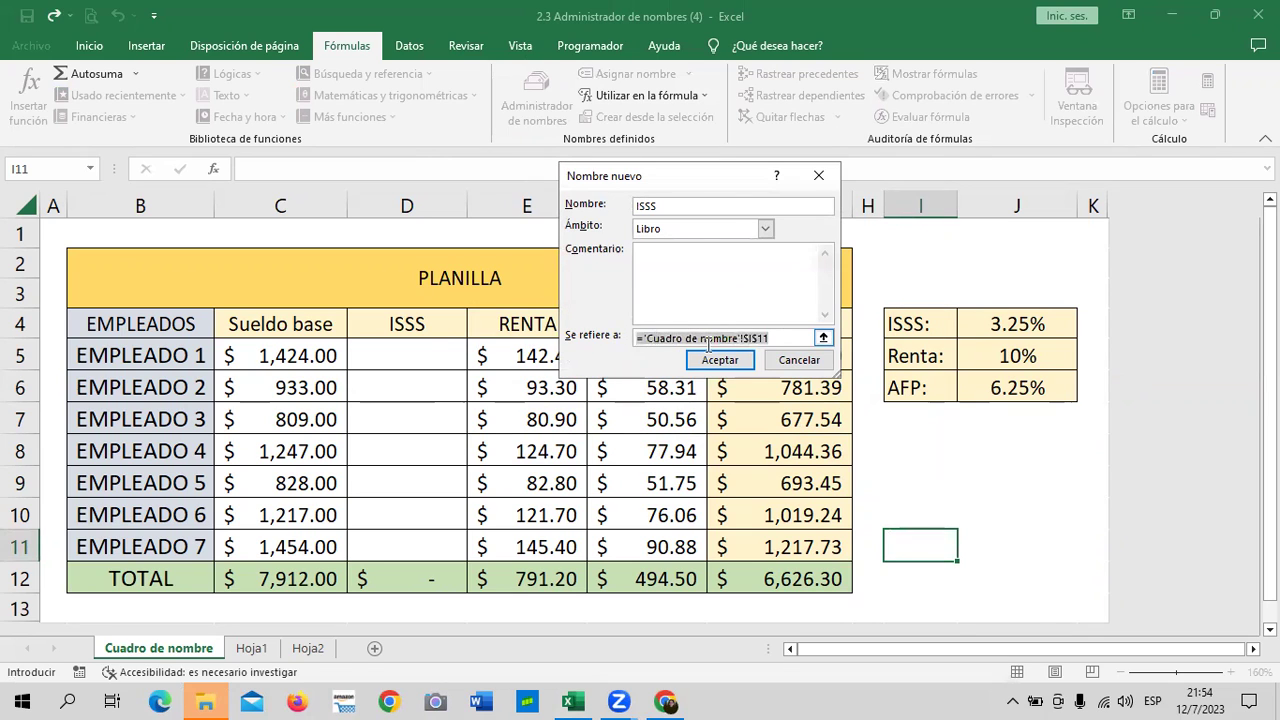
pyautogui.press('BackSpace')
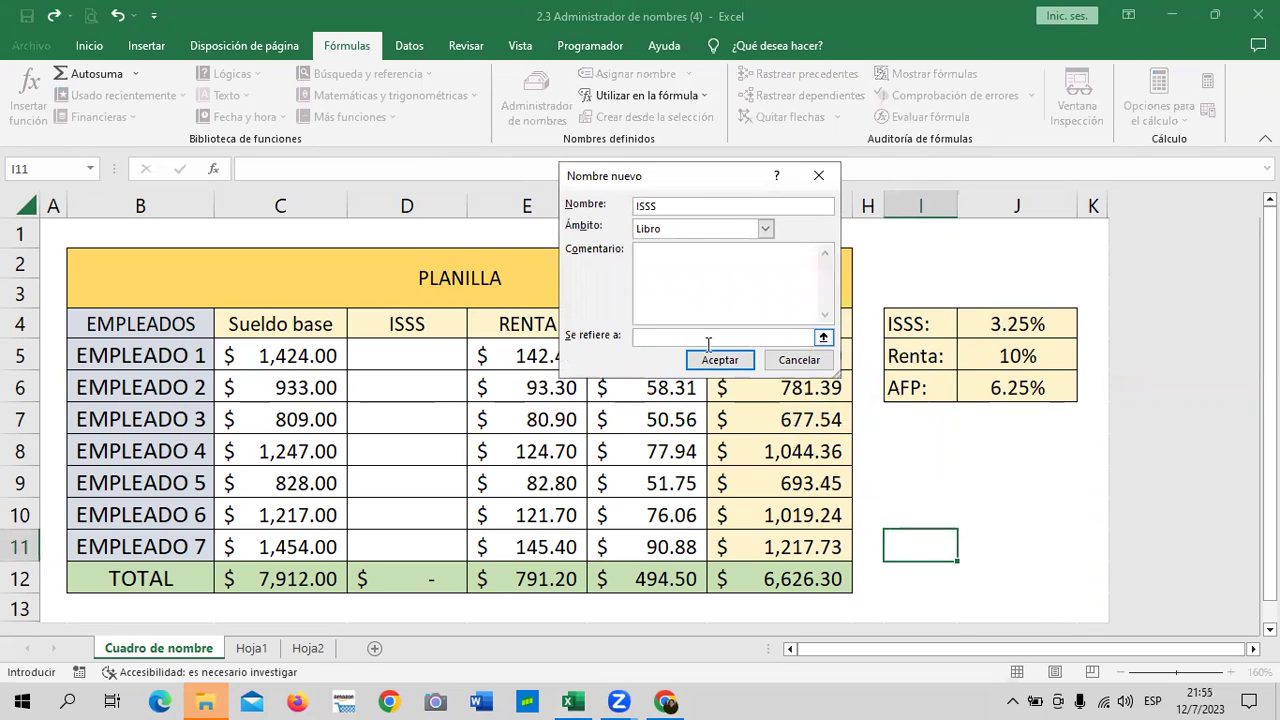
pyautogui.write('=SI(')
pyautogui.write('C5<=')
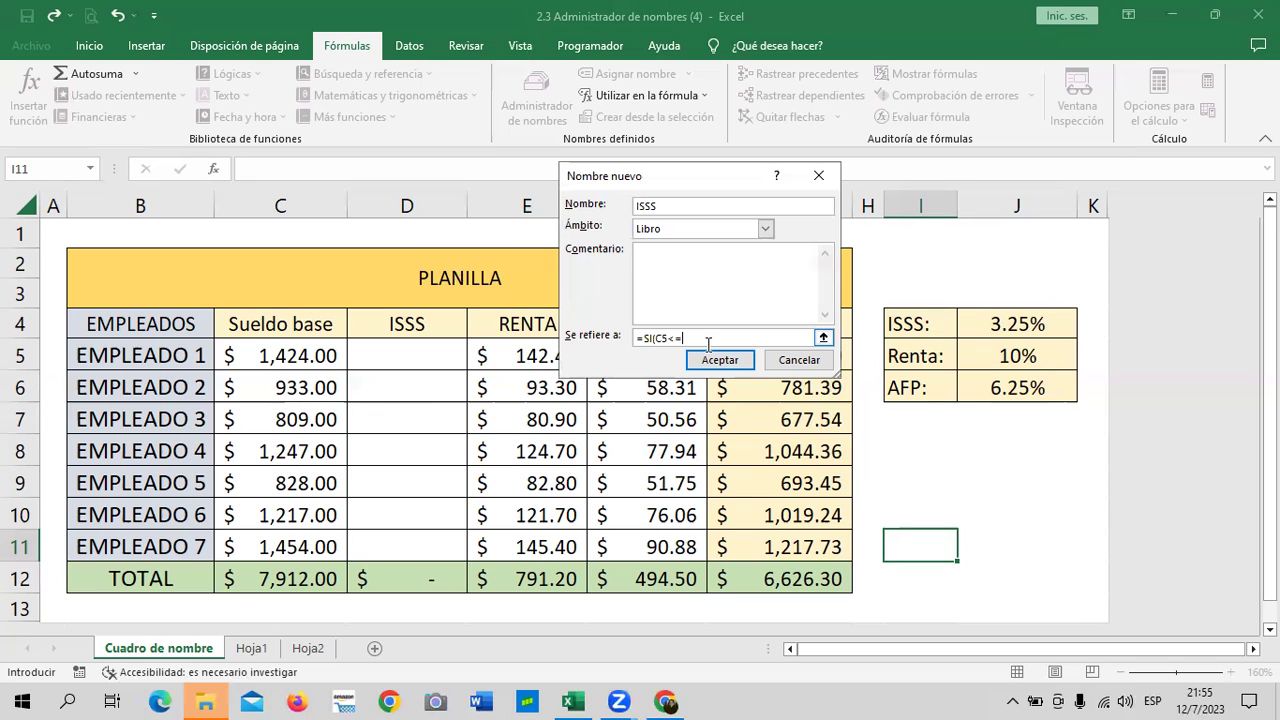
pyautogui.write('00')
pyautogui.write(';')
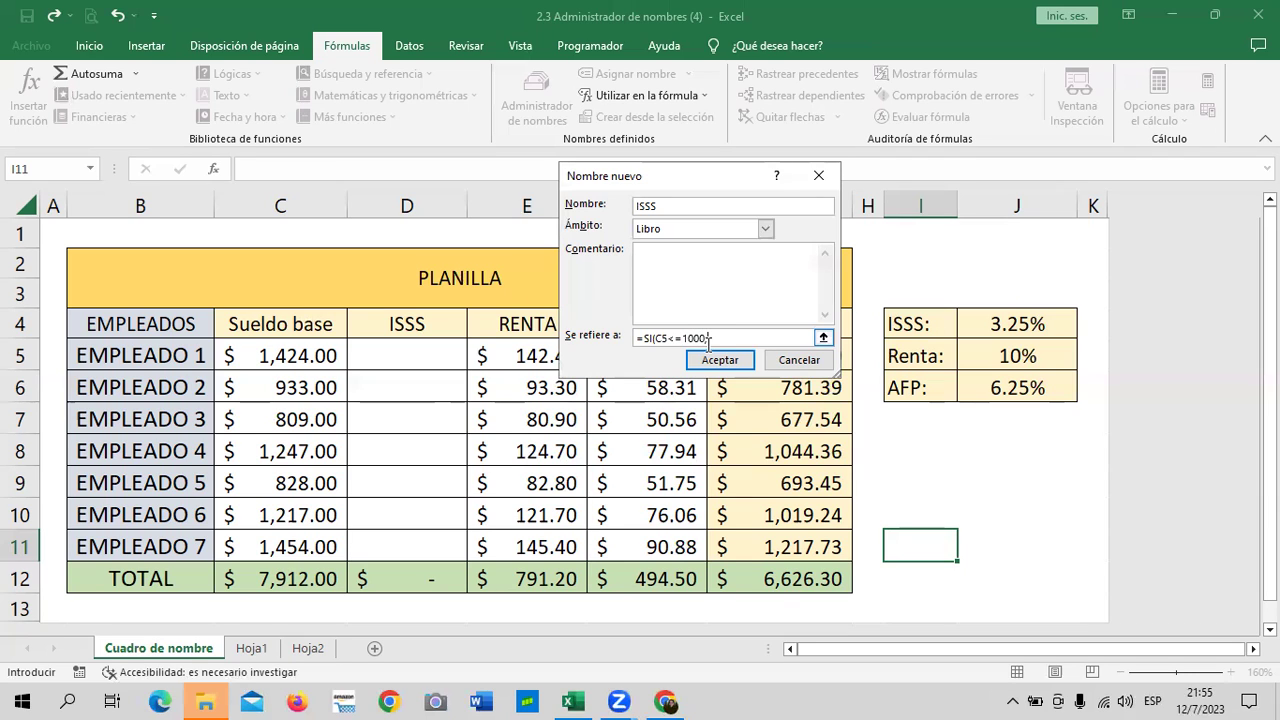
pyautogui.write('C5*')
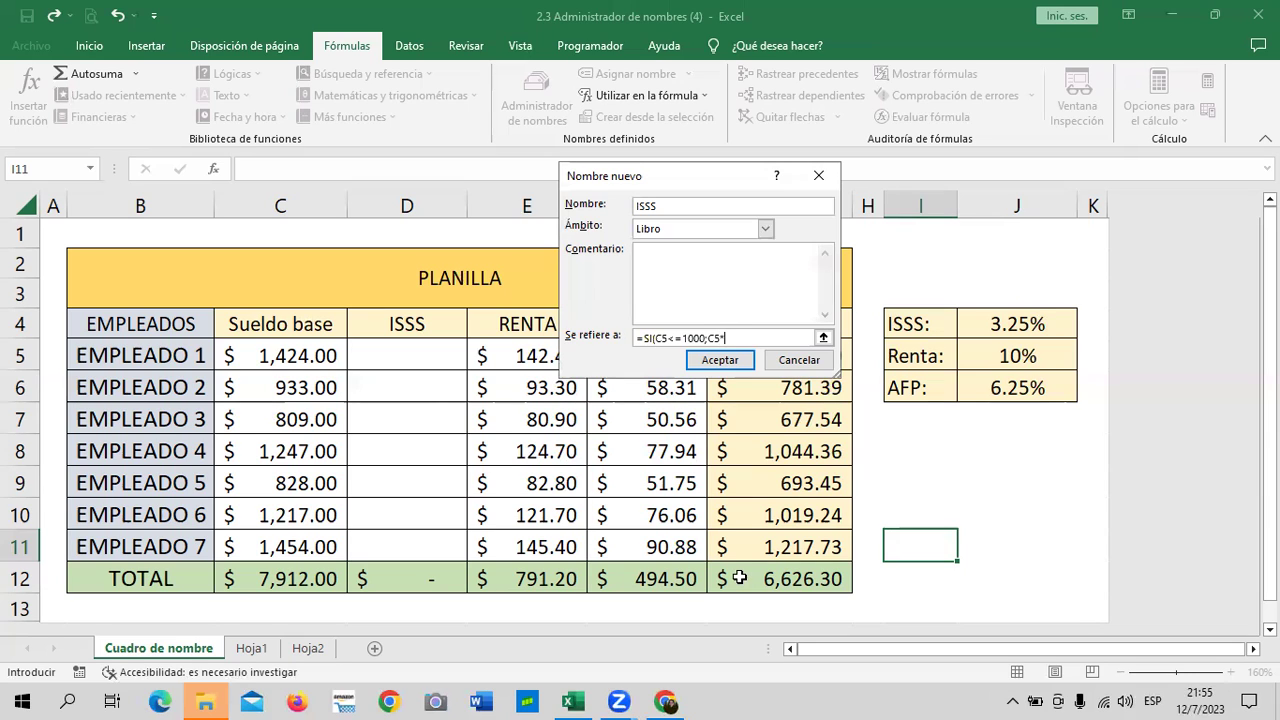
pyautogui.write('3.25%')
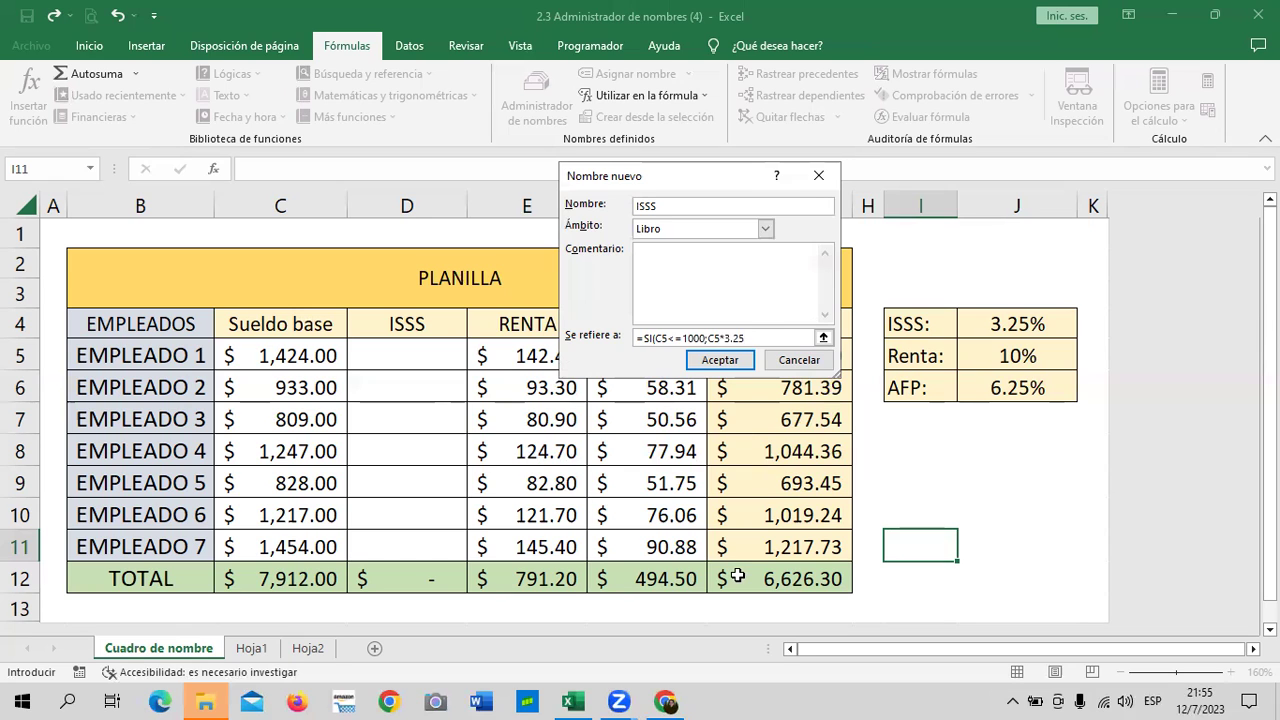
pyautogui.write(';')
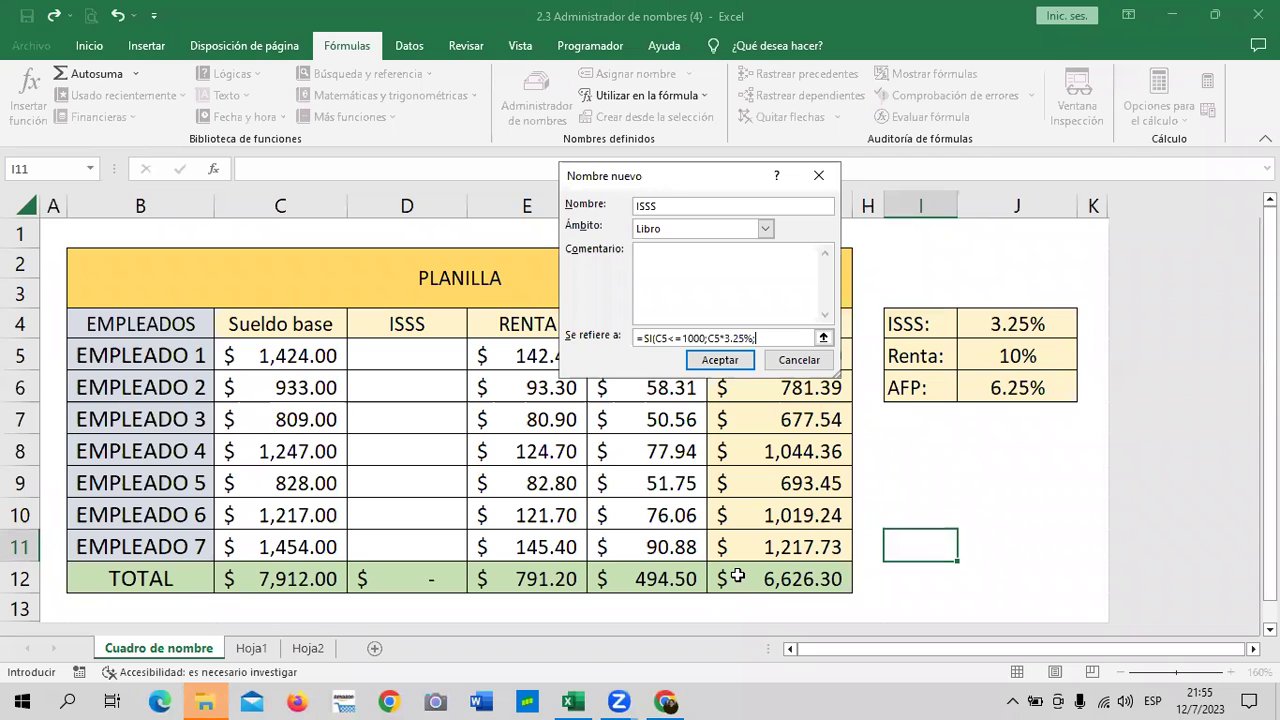
pyautogui.write('30')
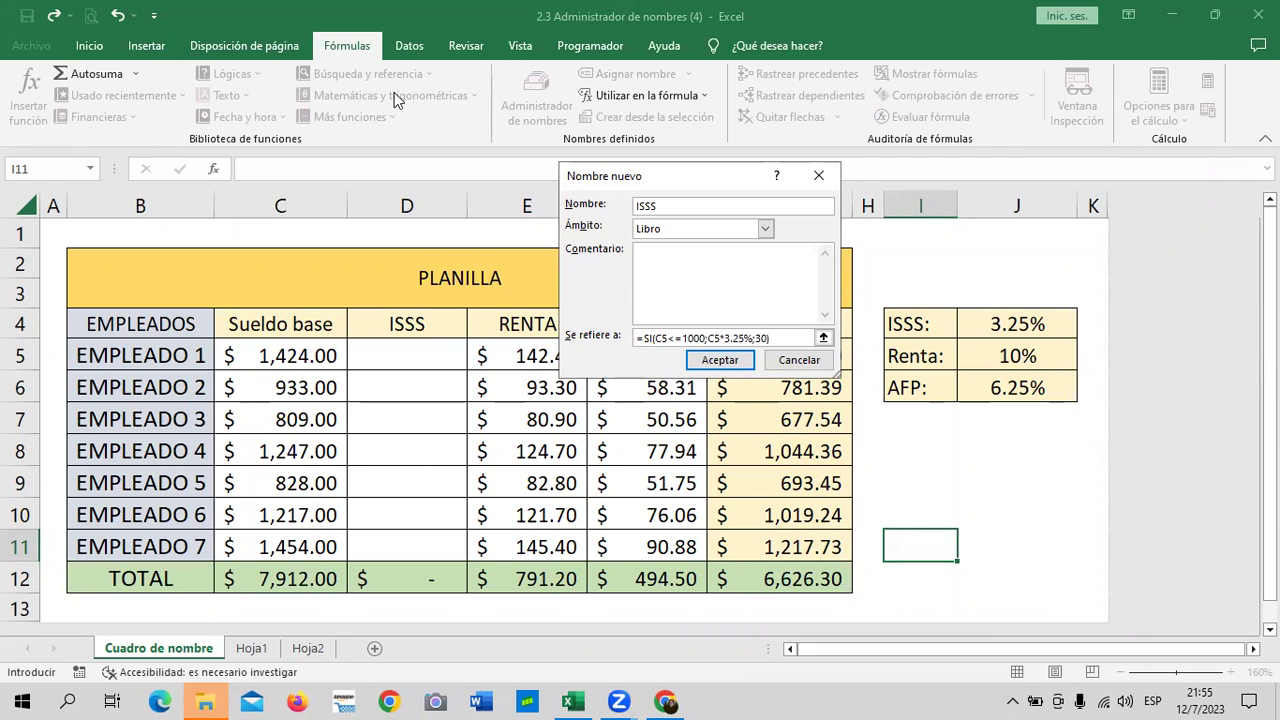
# Save the new ISSS name and close the names list
pyautogui.click(716, 361)
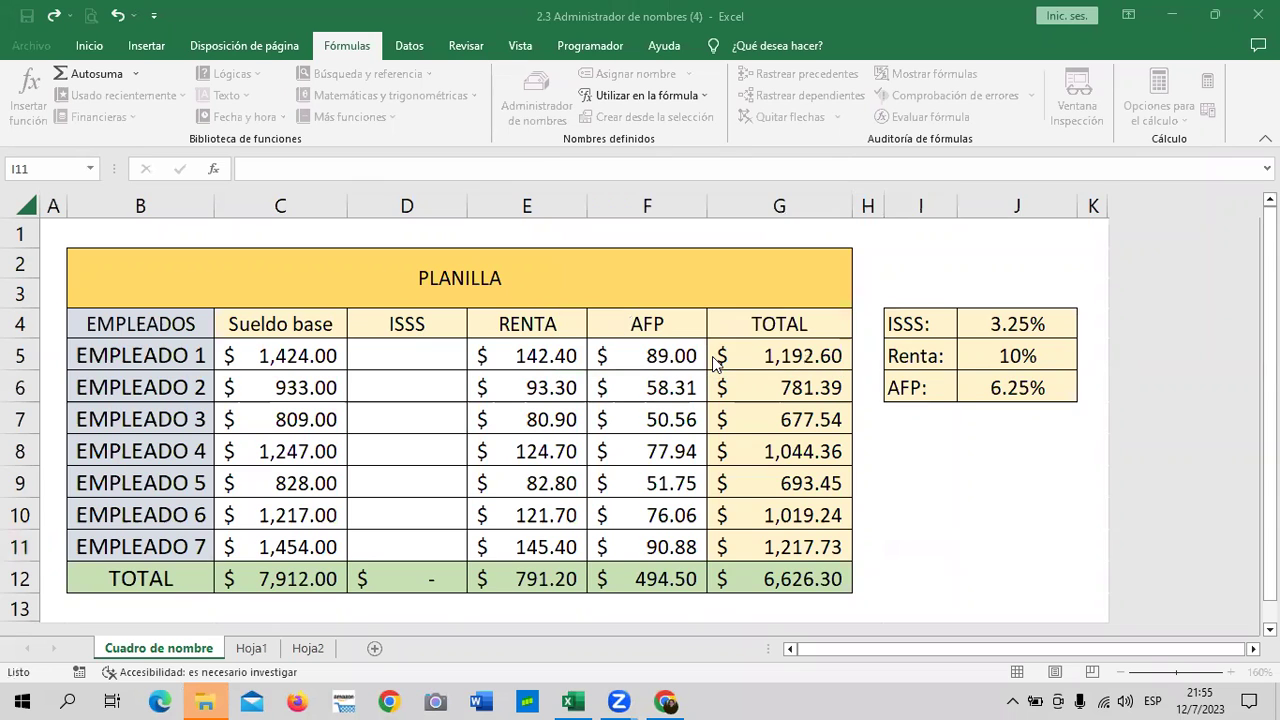
pyautogui.click(576, 700)
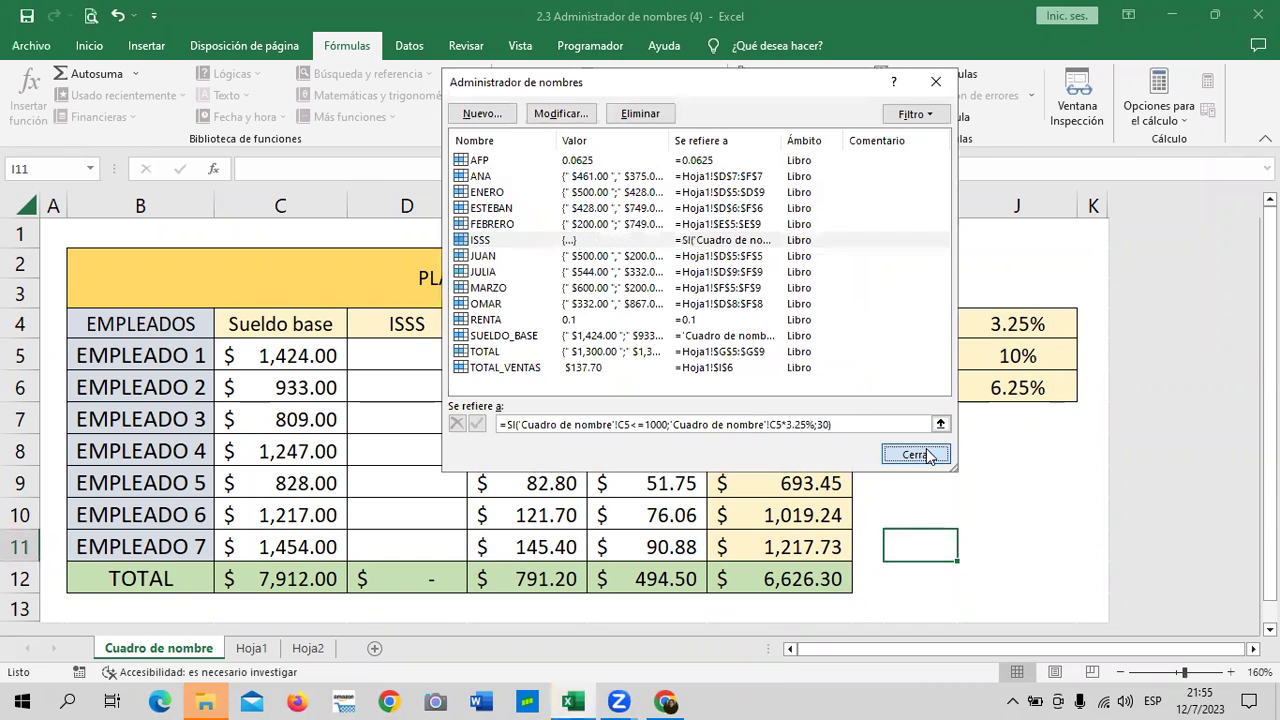
pyautogui.click(916, 453)
# Test =ISSS in D5, which shows only a dash, then clear D5:D11
pyautogui.click(361, 356)
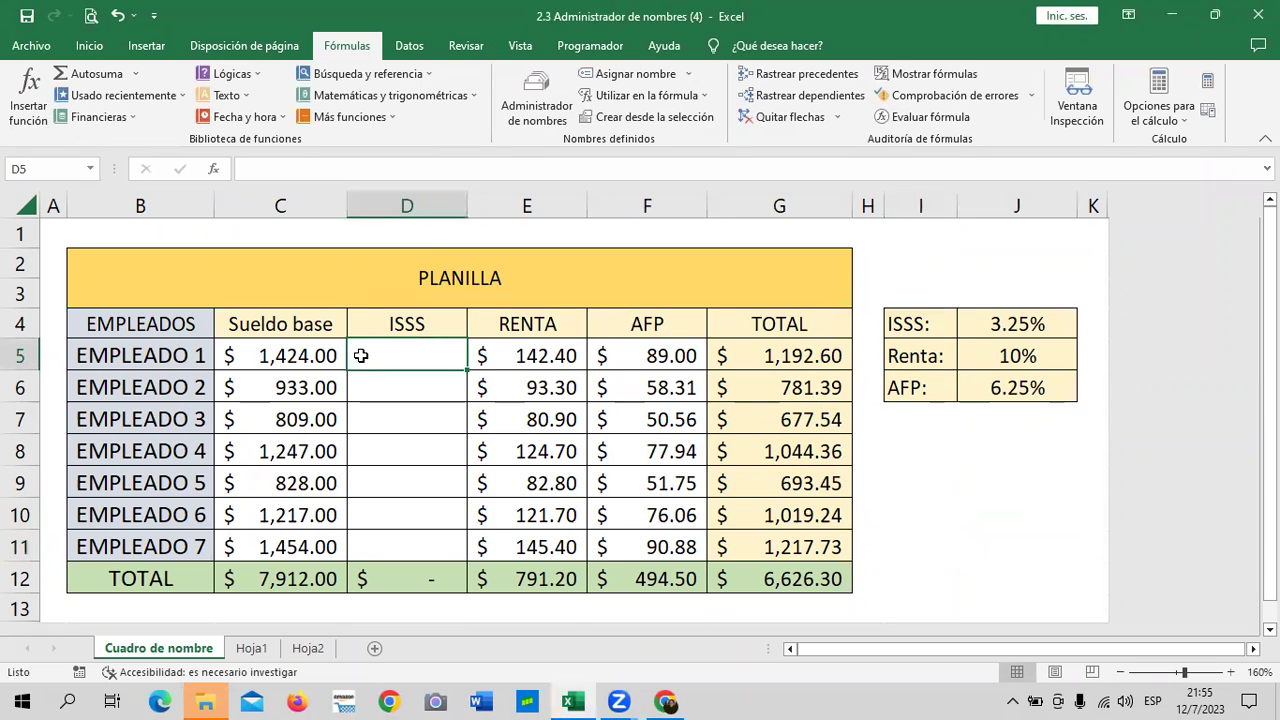
pyautogui.write('=ISS')
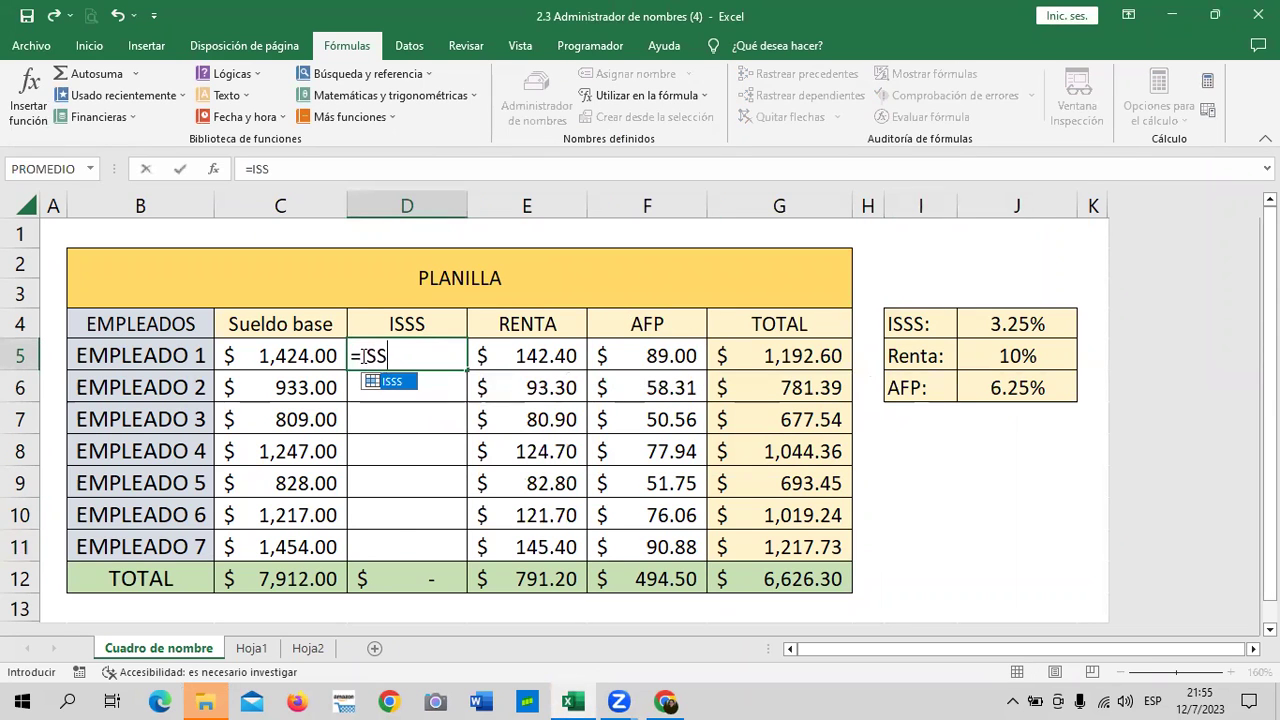
pyautogui.doubleClick(388, 381)
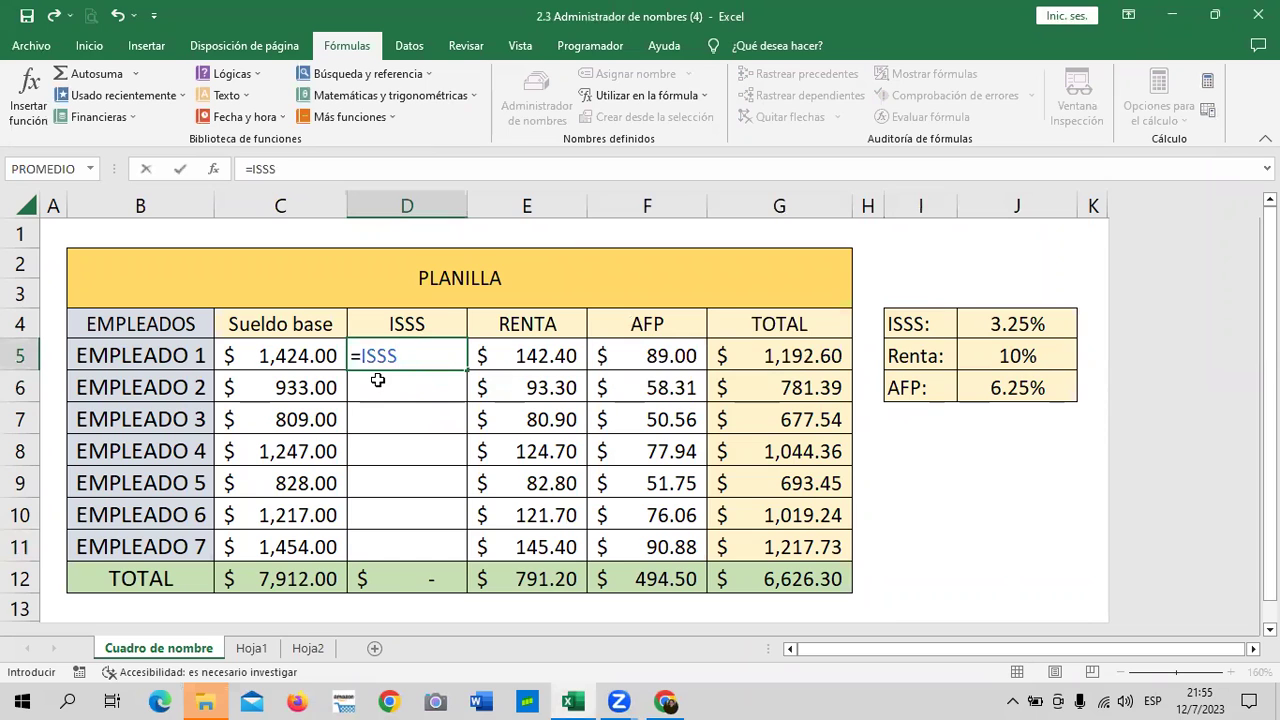
pyautogui.press('Return')
pyautogui.click(409, 348)
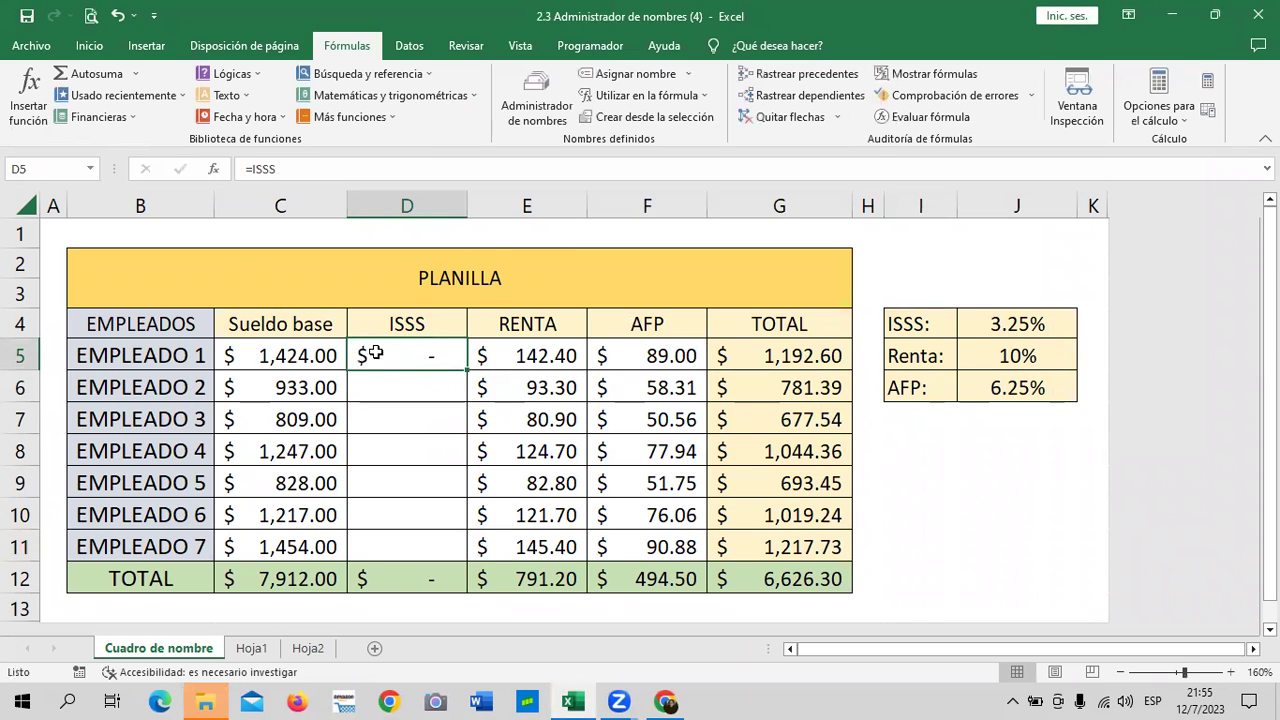
pyautogui.click(345, 168)
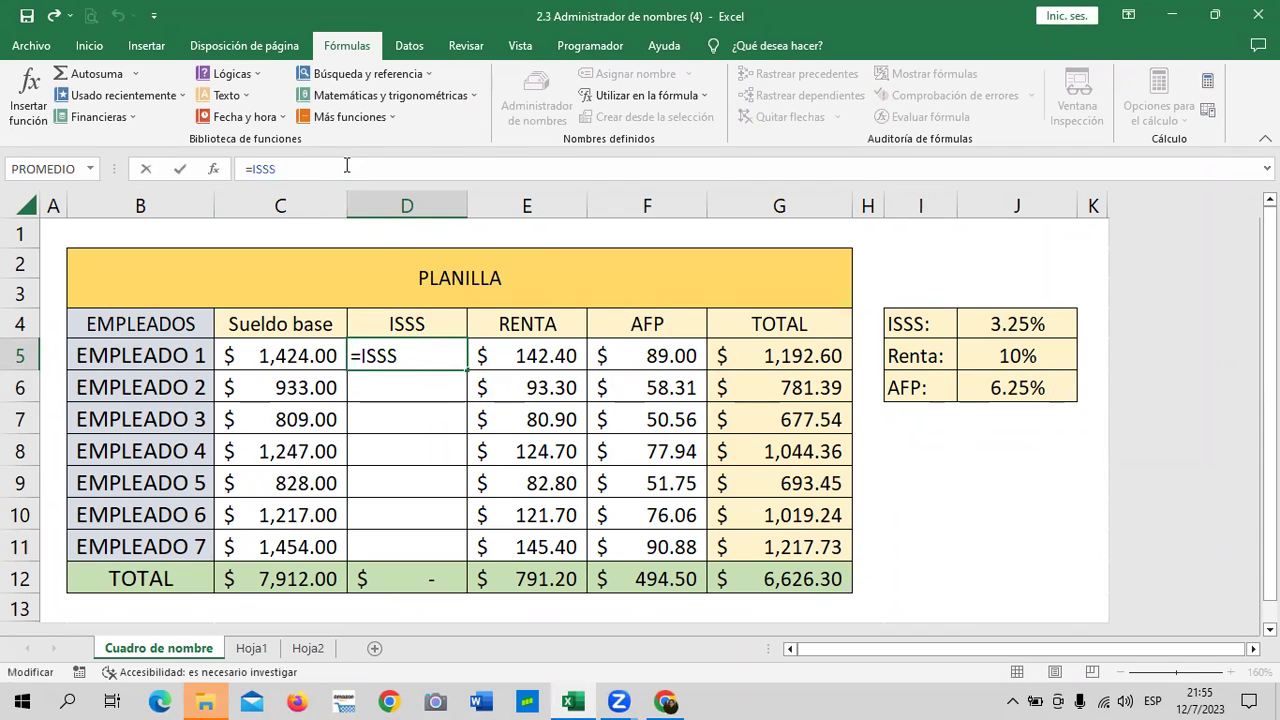
pyautogui.click(298, 362)
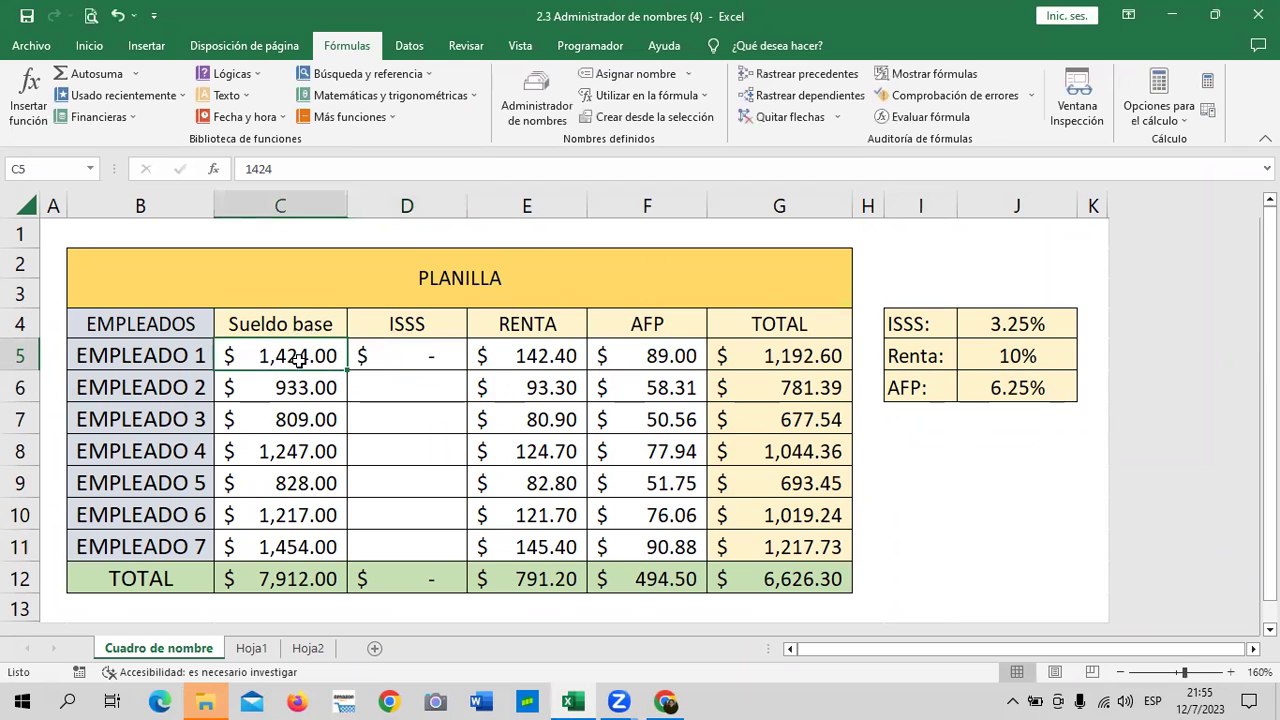
pyautogui.click(390, 356)
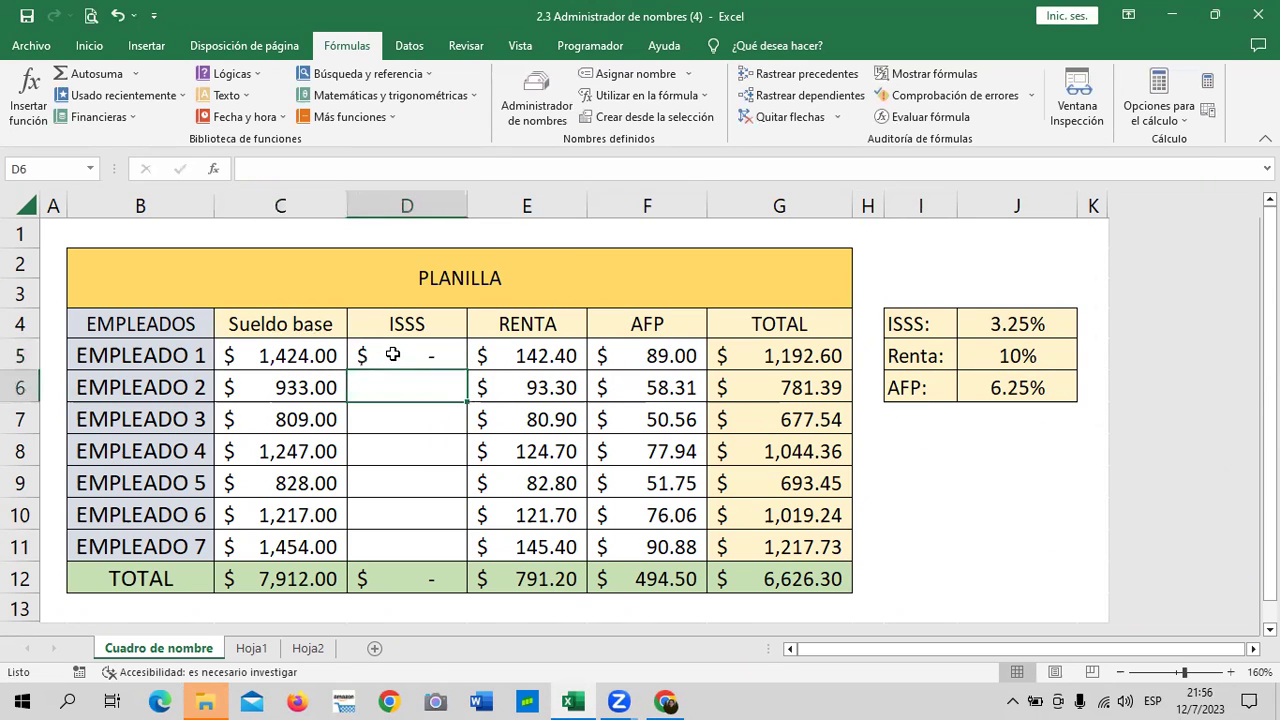
pyautogui.moveTo(390, 356); pyautogui.dragTo(409, 548)
pyautogui.press('Delete')
# Open the ISSS name for editing and erase its old definition
pyautogui.click(532, 112)
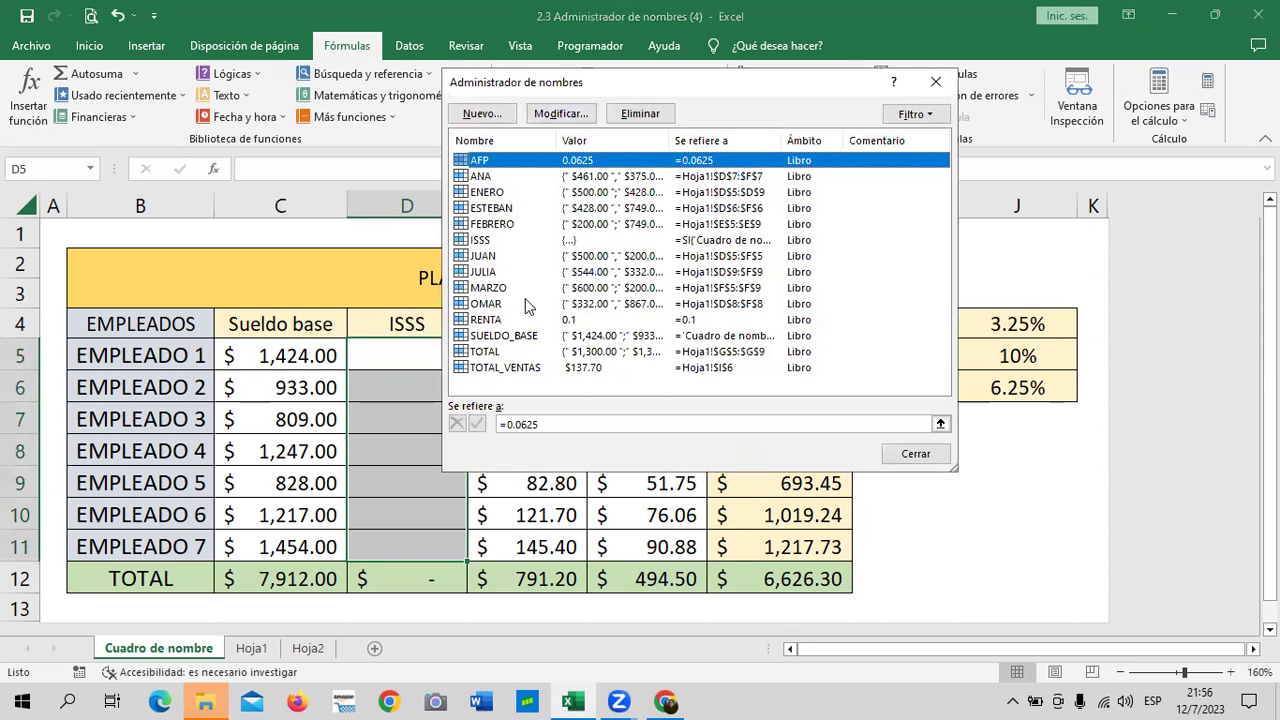
pyautogui.click(483, 242)
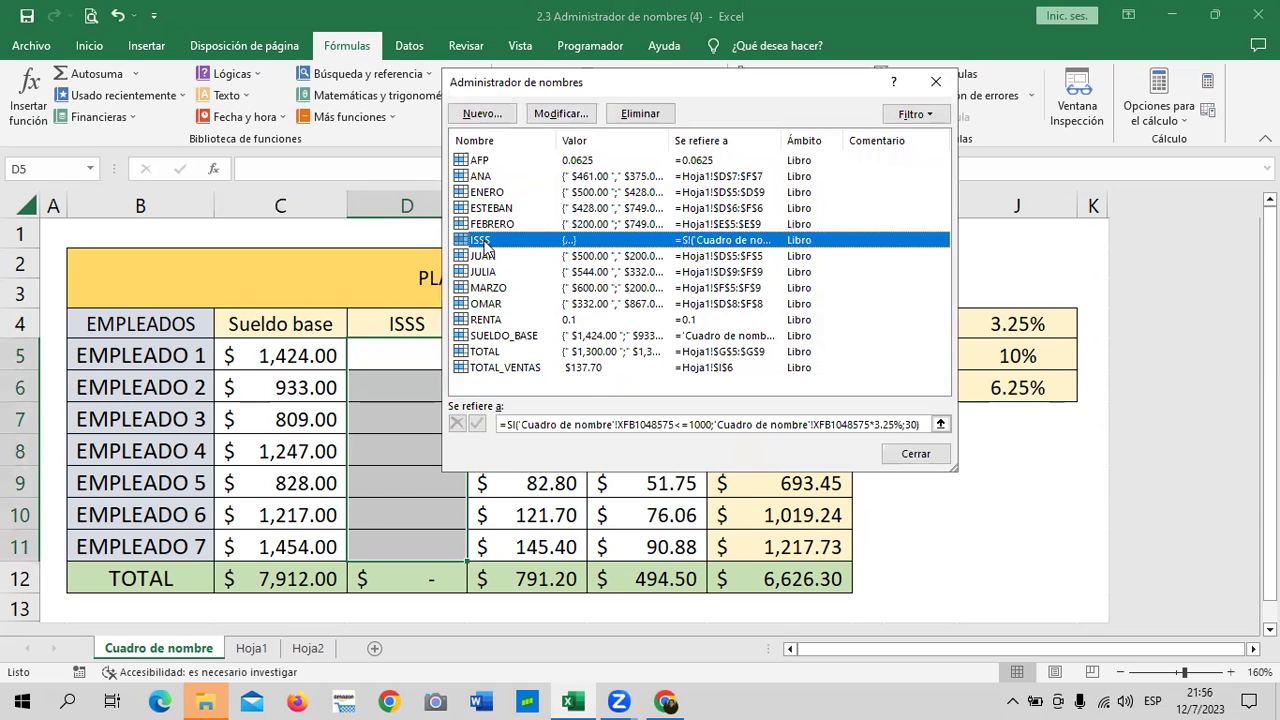
pyautogui.doubleClick(620, 243)
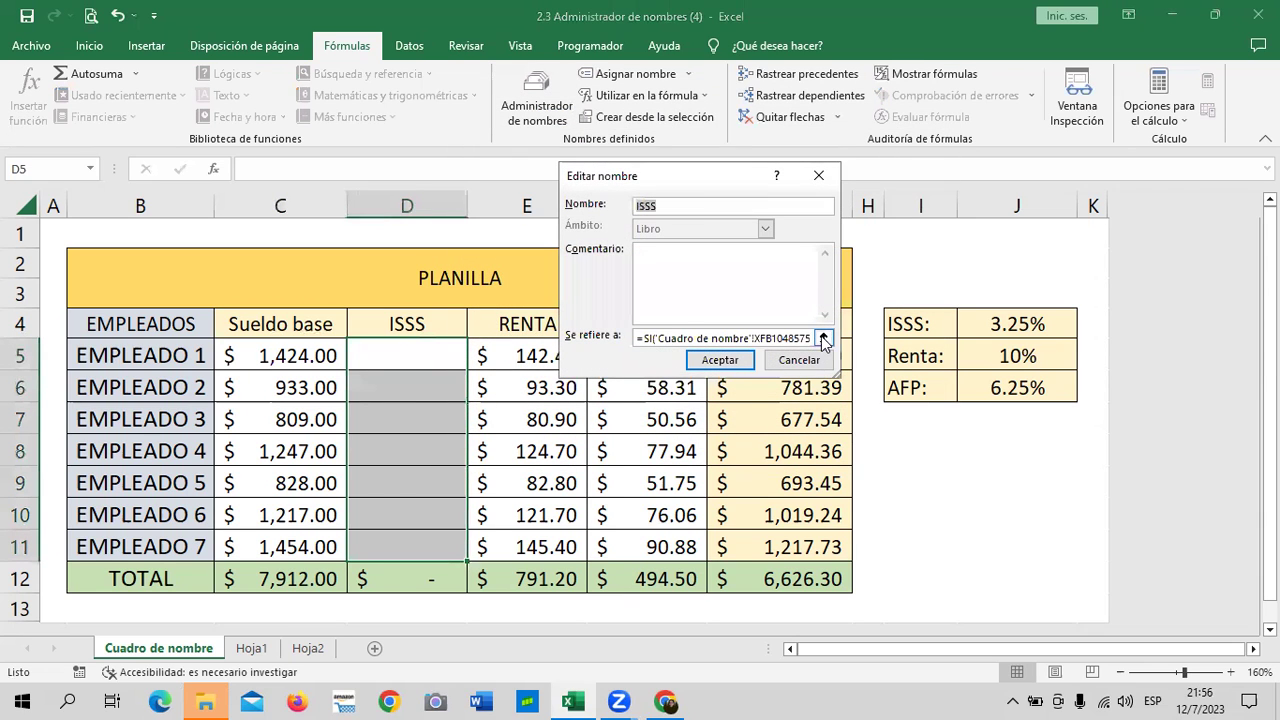
pyautogui.click(810, 337)
pyautogui.click(643, 338)
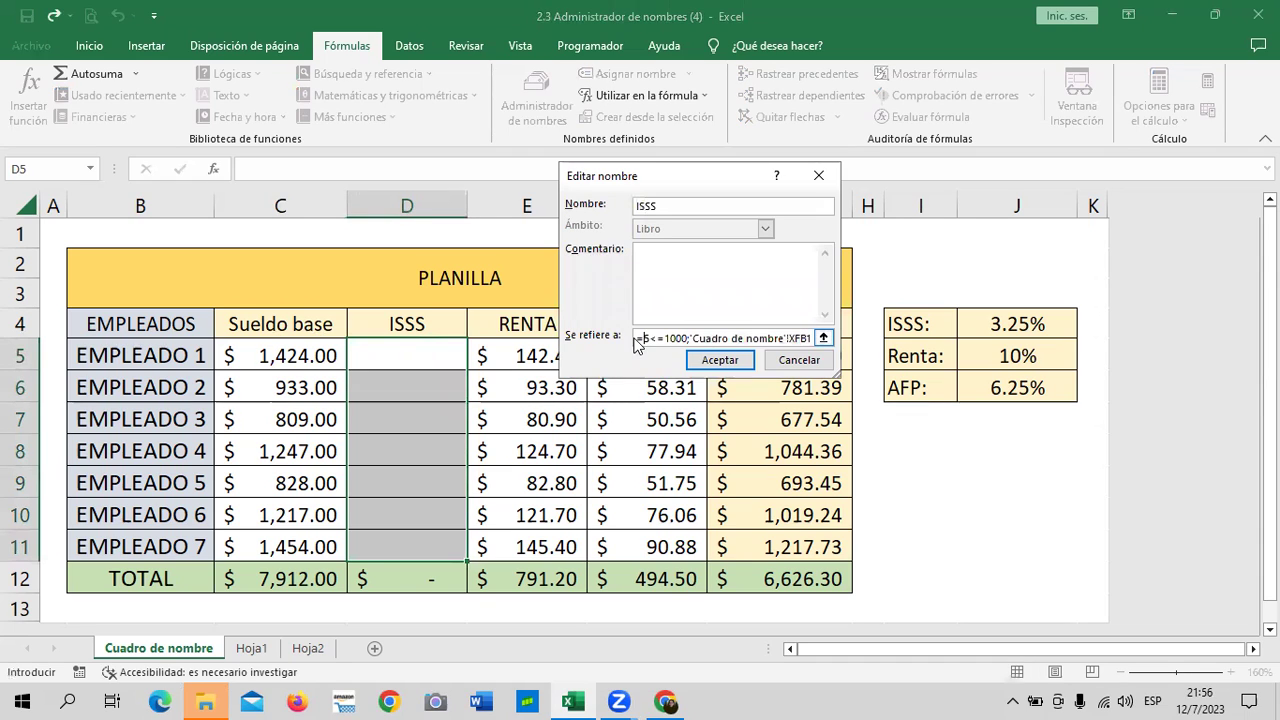
pyautogui.moveTo(810, 338); pyautogui.dragTo(586, 341)
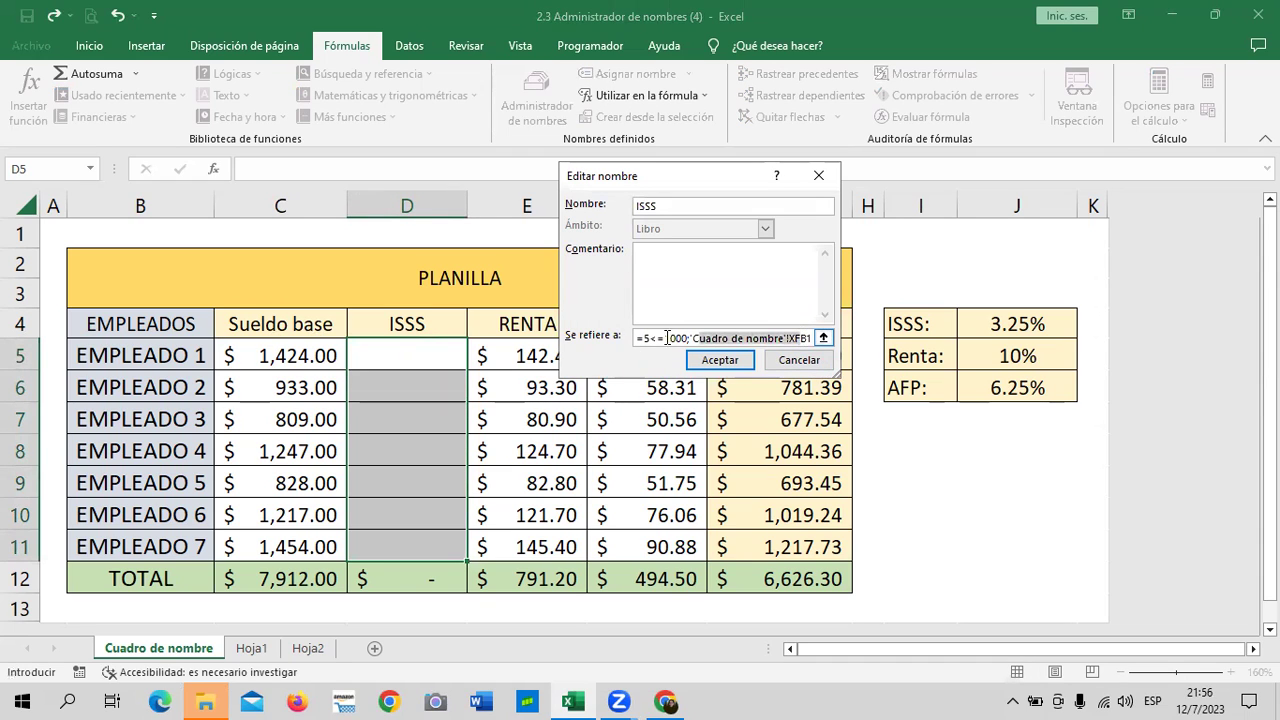
pyautogui.press('End')
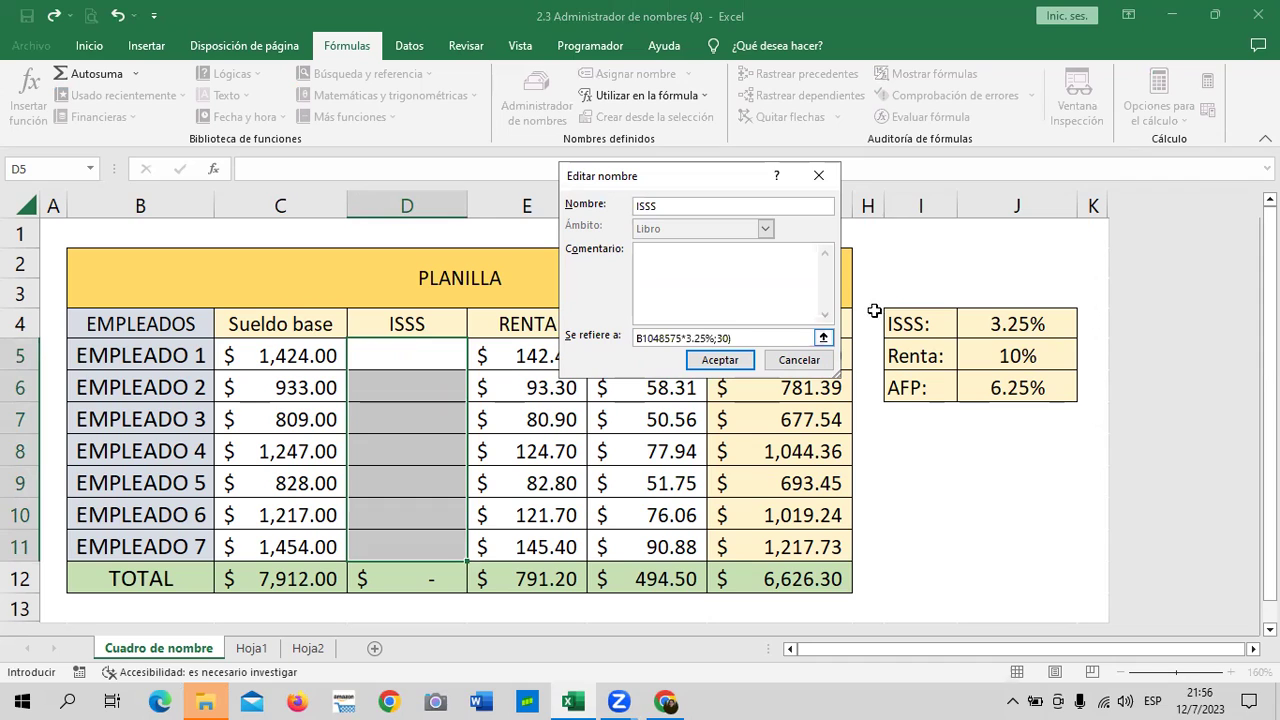
pyautogui.moveTo(756, 338); pyautogui.dragTo(607, 344)
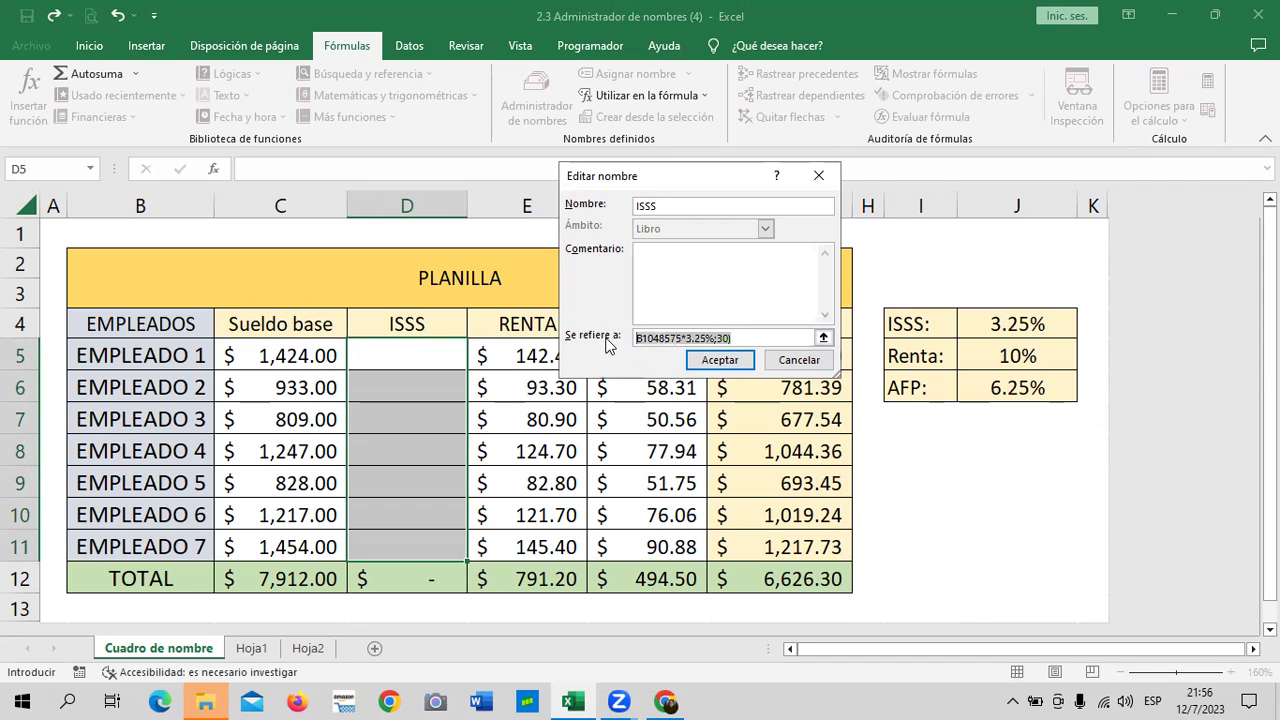
pyautogui.press('BackSpace')
# Redefine ISSS as =SI(C5<=1000;C5*3.25%;30), save it and close the Name Manager
pyautogui.write('=SI(')
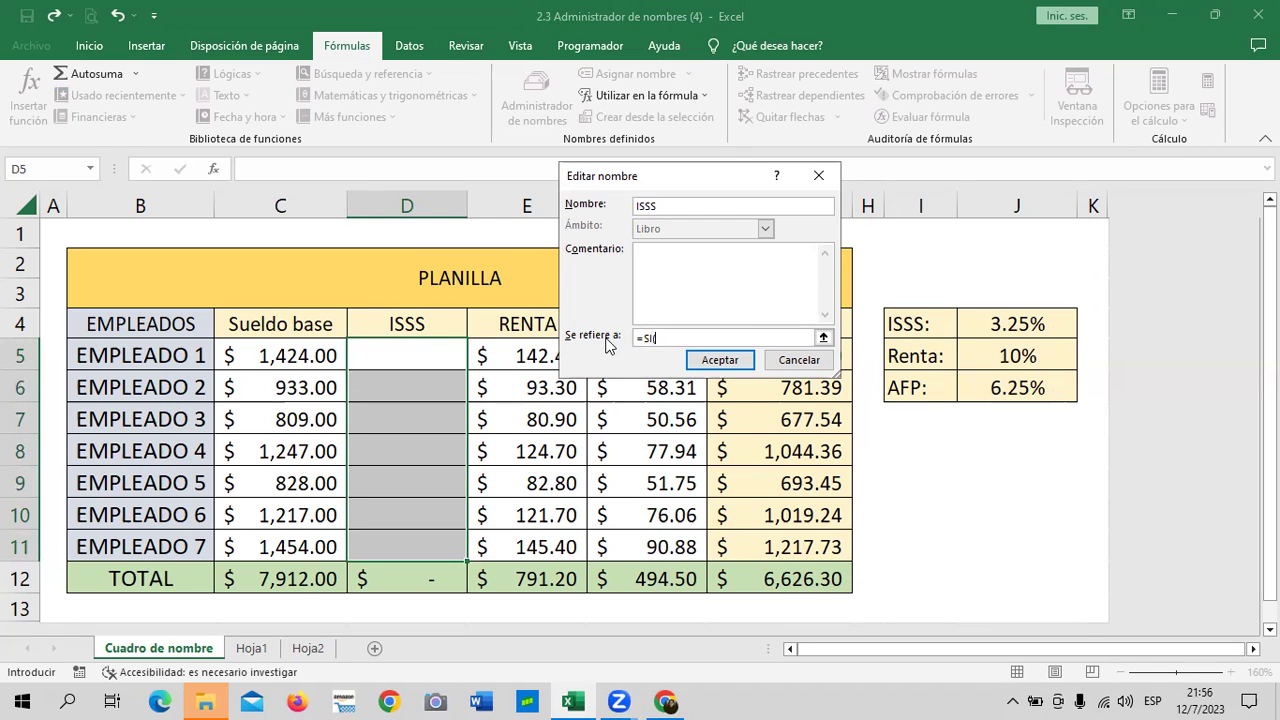
pyautogui.write('C5')
pyautogui.write('<')
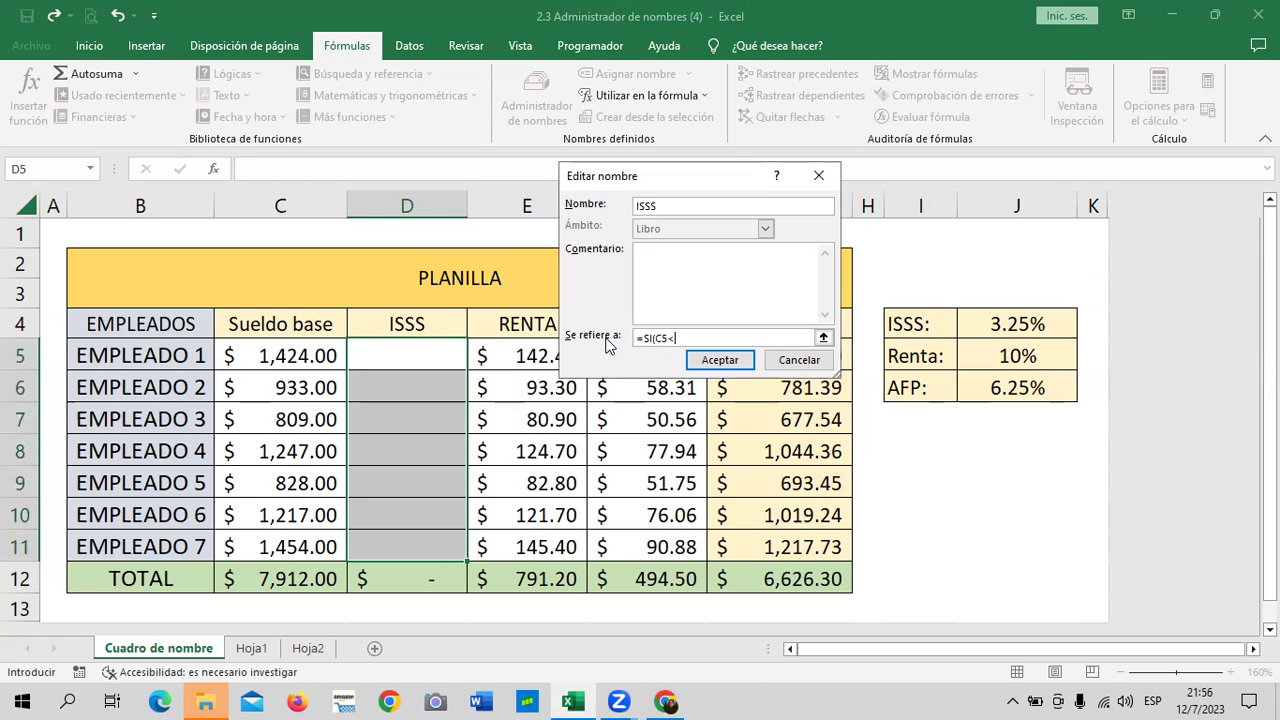
pyautogui.write('=1000')
pyautogui.write(';')
pyautogui.write('C5*')
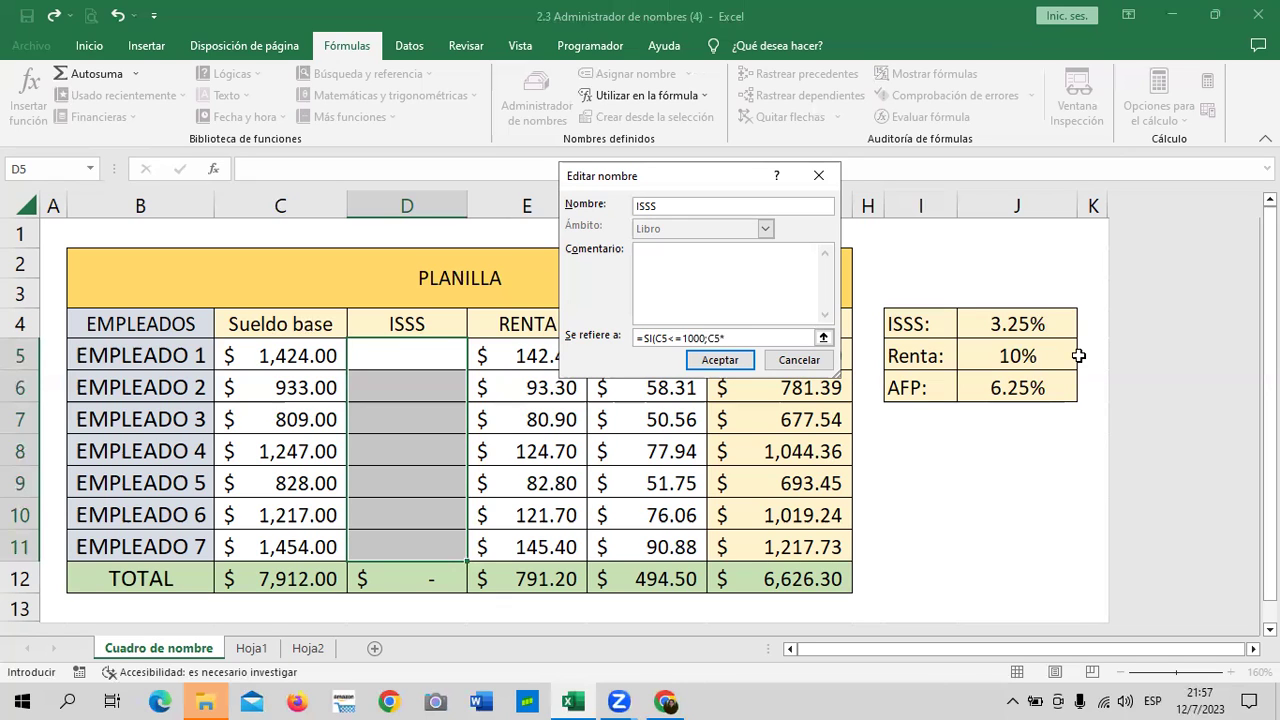
pyautogui.write('3.25%')
pyautogui.write(';30)')
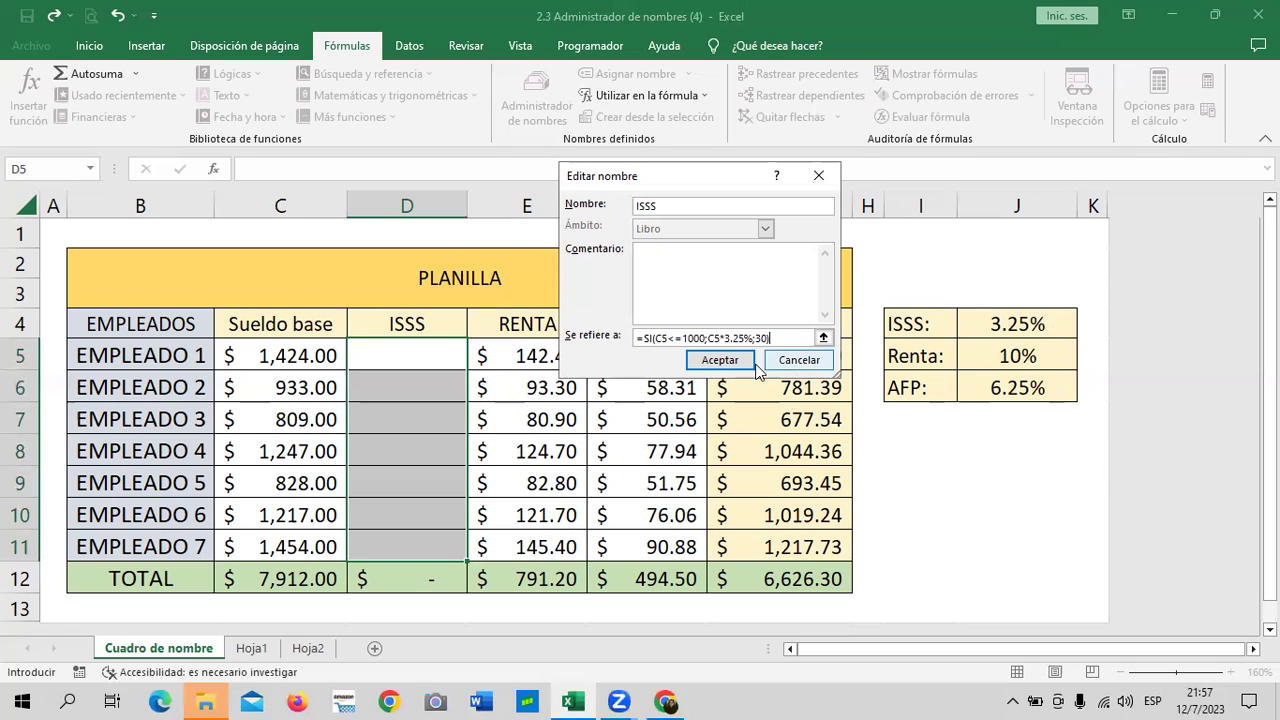
pyautogui.click(722, 359)
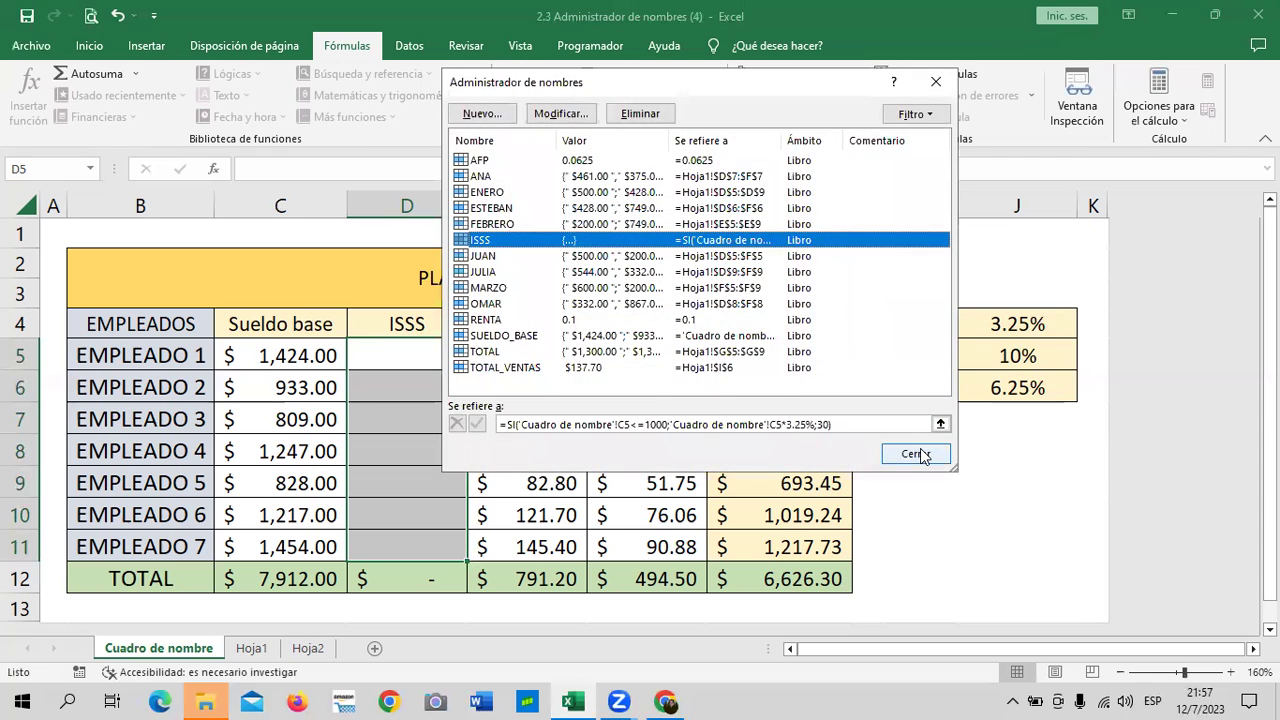
pyautogui.click(915, 454)
# Enter =ISSS in D5 and fill it down to D11, giving an ISSS total of 203.53
pyautogui.click(982, 480)
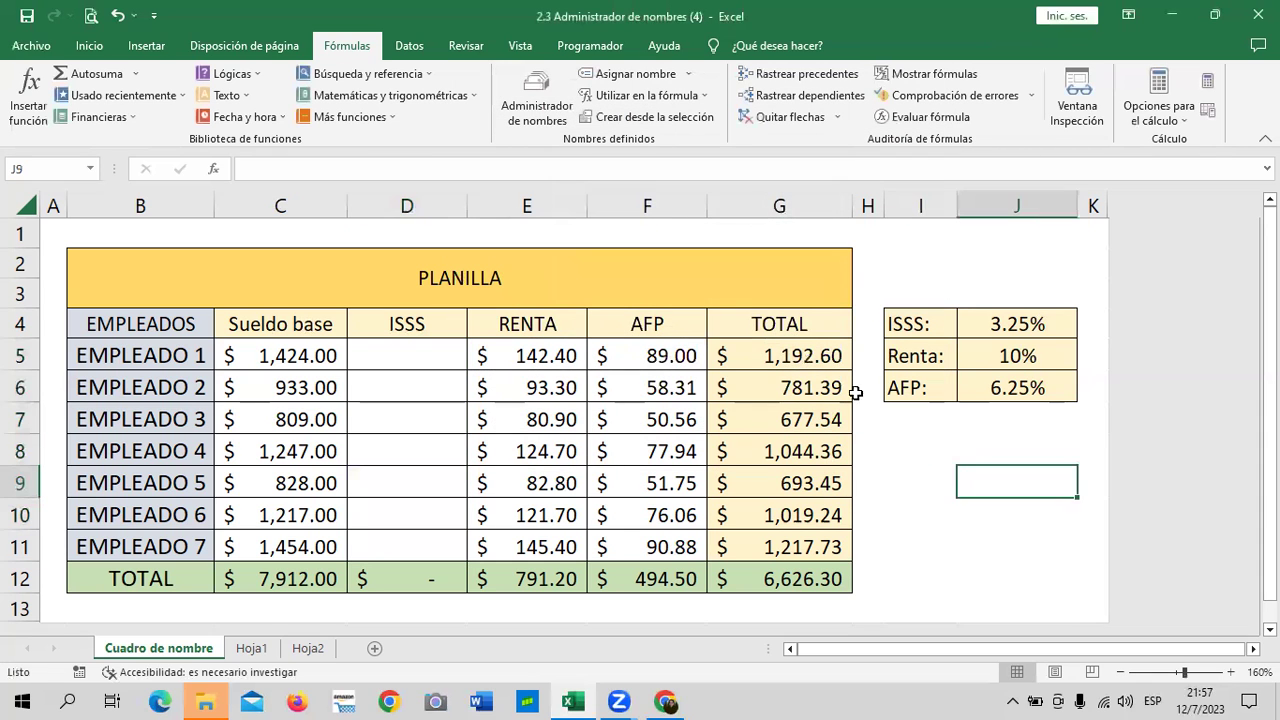
pyautogui.click(398, 341)
pyautogui.write('=ISS')
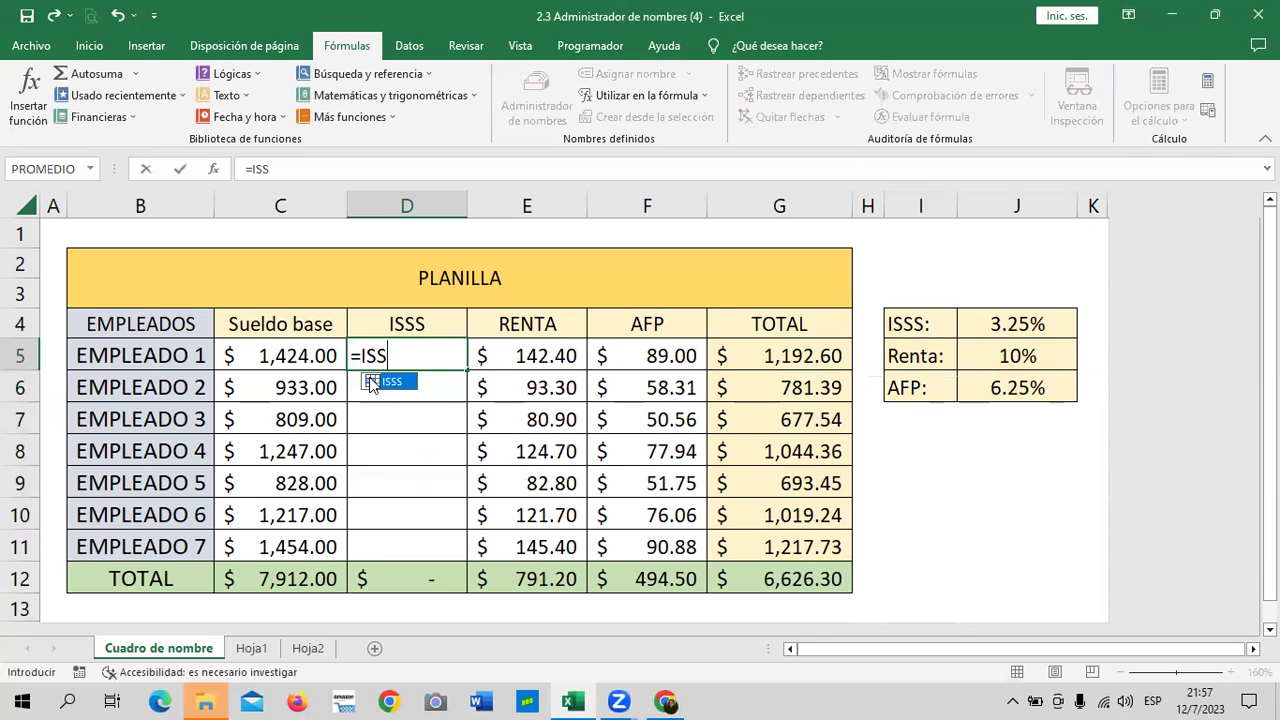
pyautogui.doubleClick(371, 380)
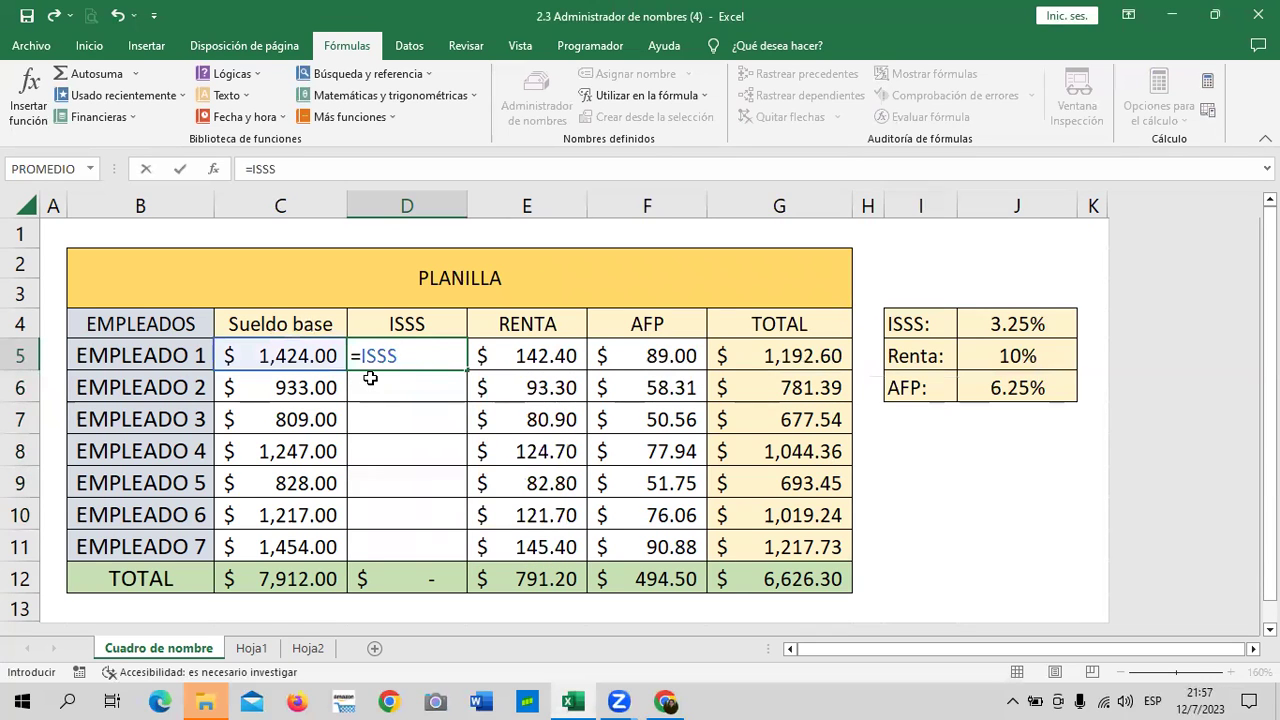
pyautogui.press('Return')
pyautogui.click(428, 352)
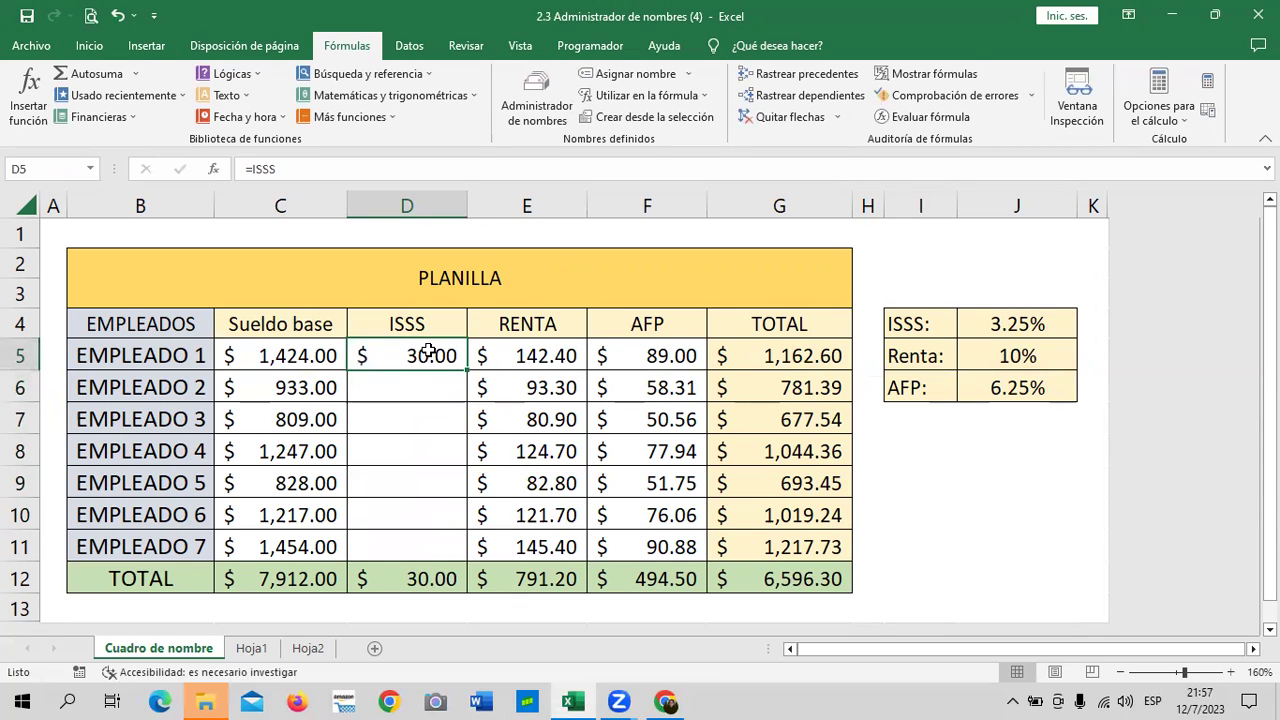
pyautogui.moveTo(466, 371); pyautogui.dragTo(462, 546)
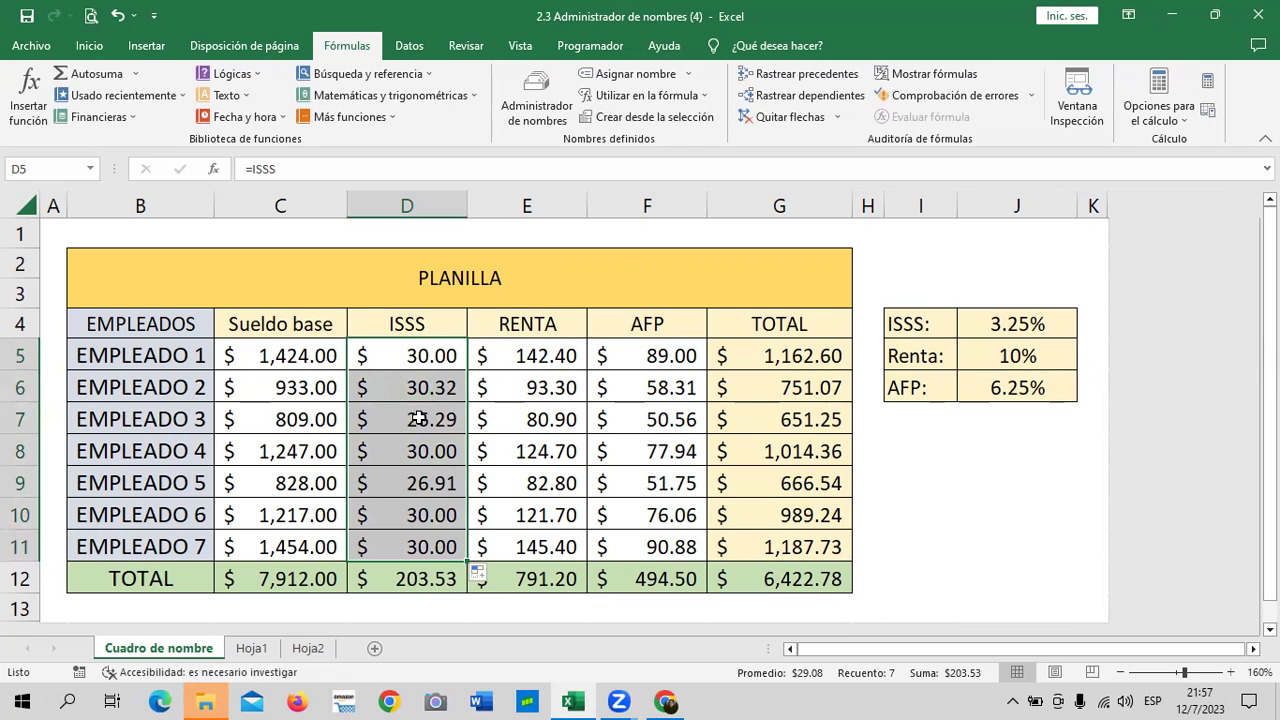
pyautogui.click(255, 388)
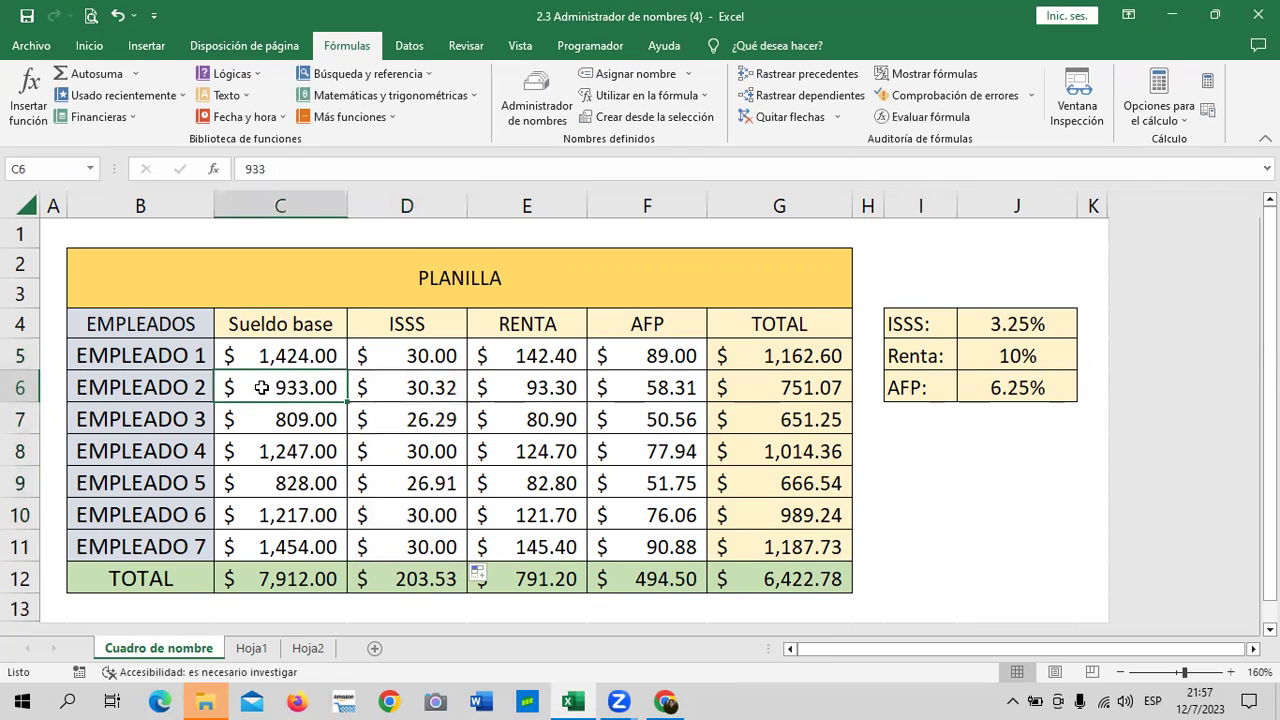
# Change base salaries to 500 for Empleado 2 in C6 and 2000 for Empleado 1 in C5
pyautogui.write('9')
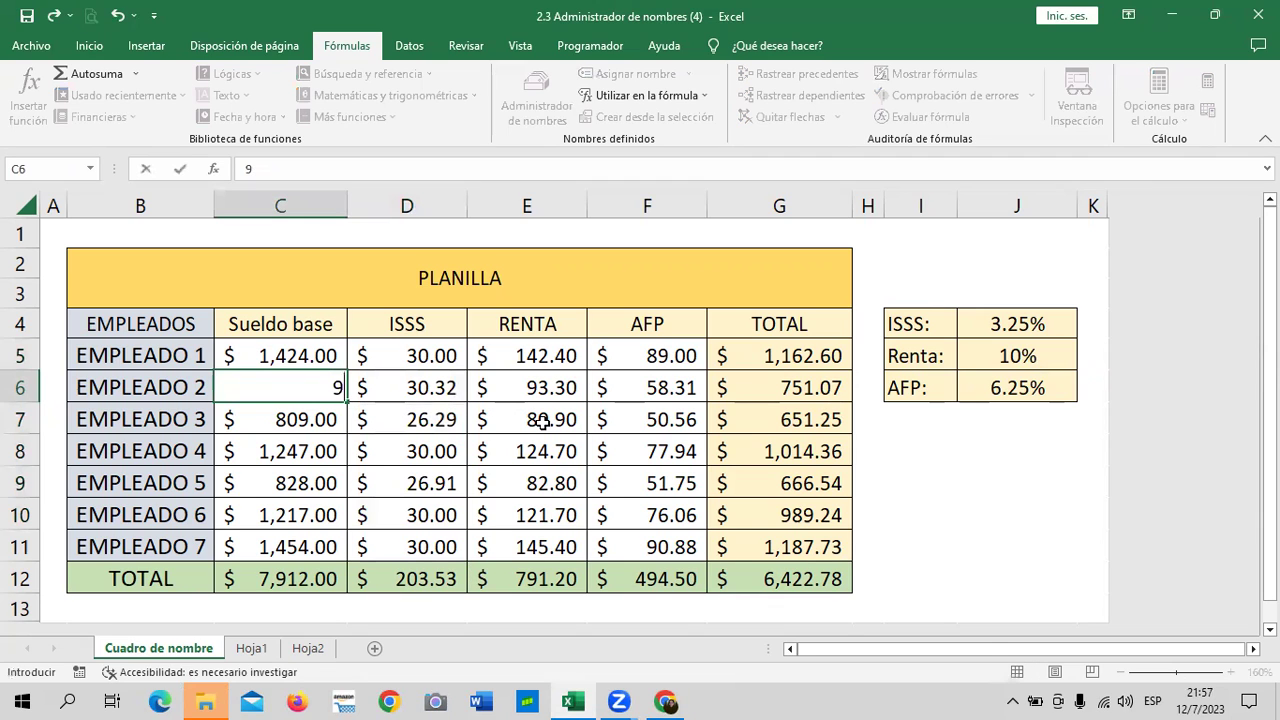
pyautogui.press('BackSpace')
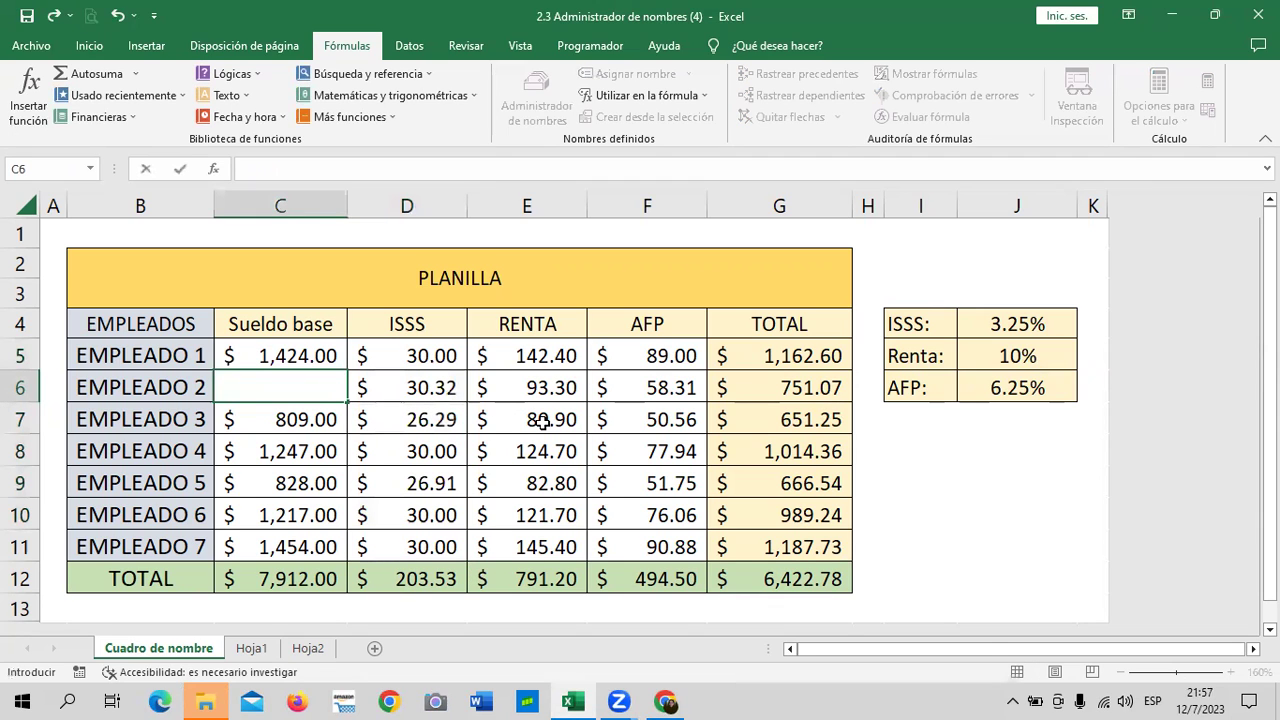
pyautogui.write('500')
pyautogui.press('Return')
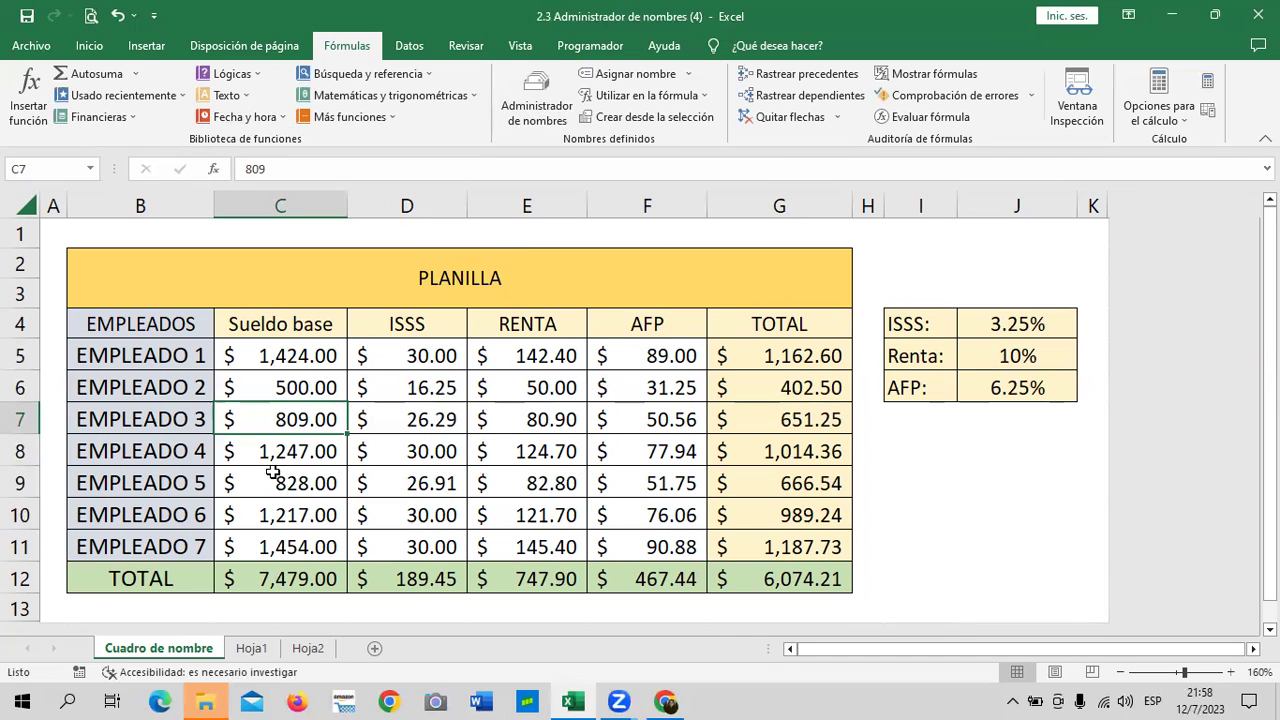
pyautogui.click(281, 350)
pyautogui.write('2000')
pyautogui.press('Return')
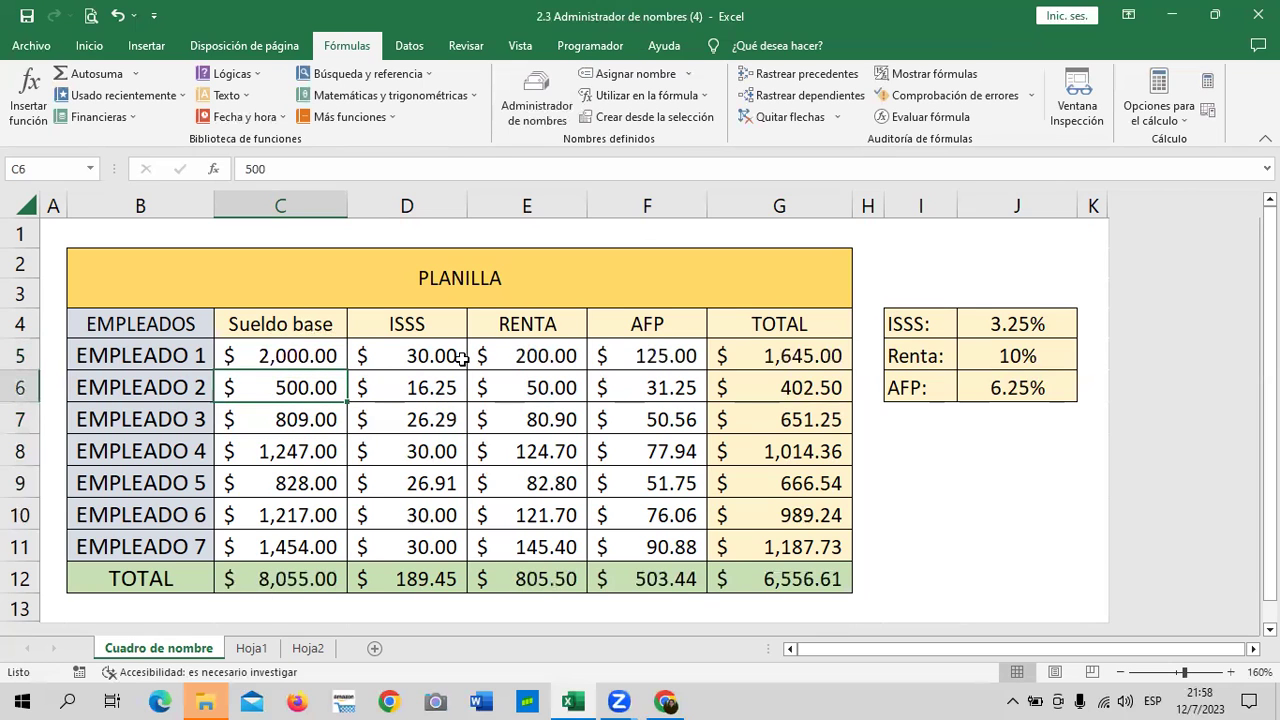
# Check the formulas in E5, F5, D5 and C5
pyautogui.click(545, 356)
pyautogui.click(634, 356)
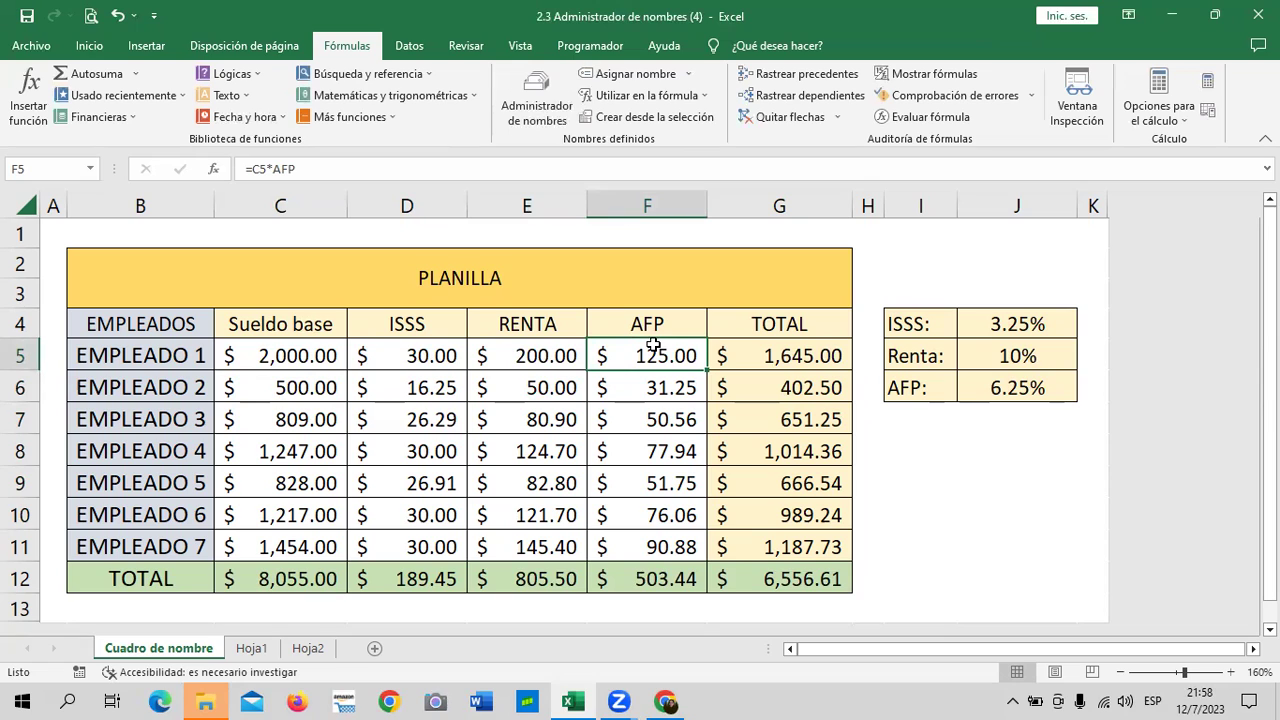
pyautogui.click(418, 350)
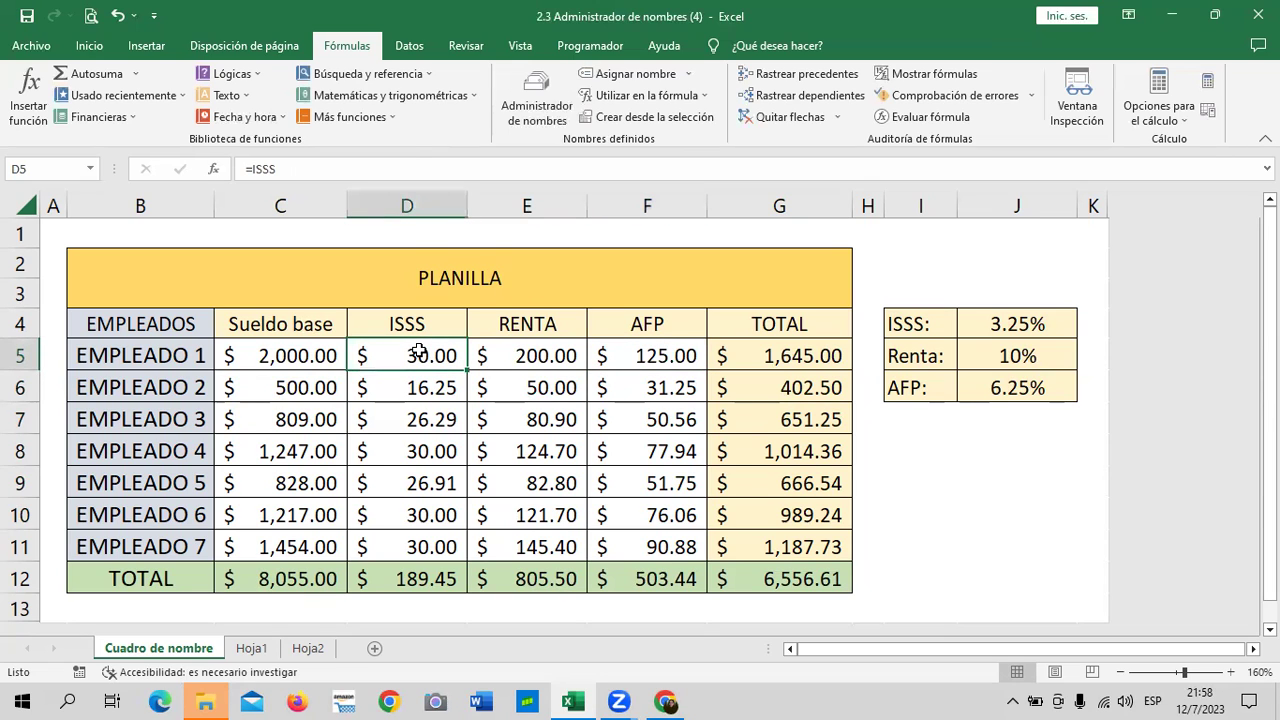
pyautogui.click(311, 355)
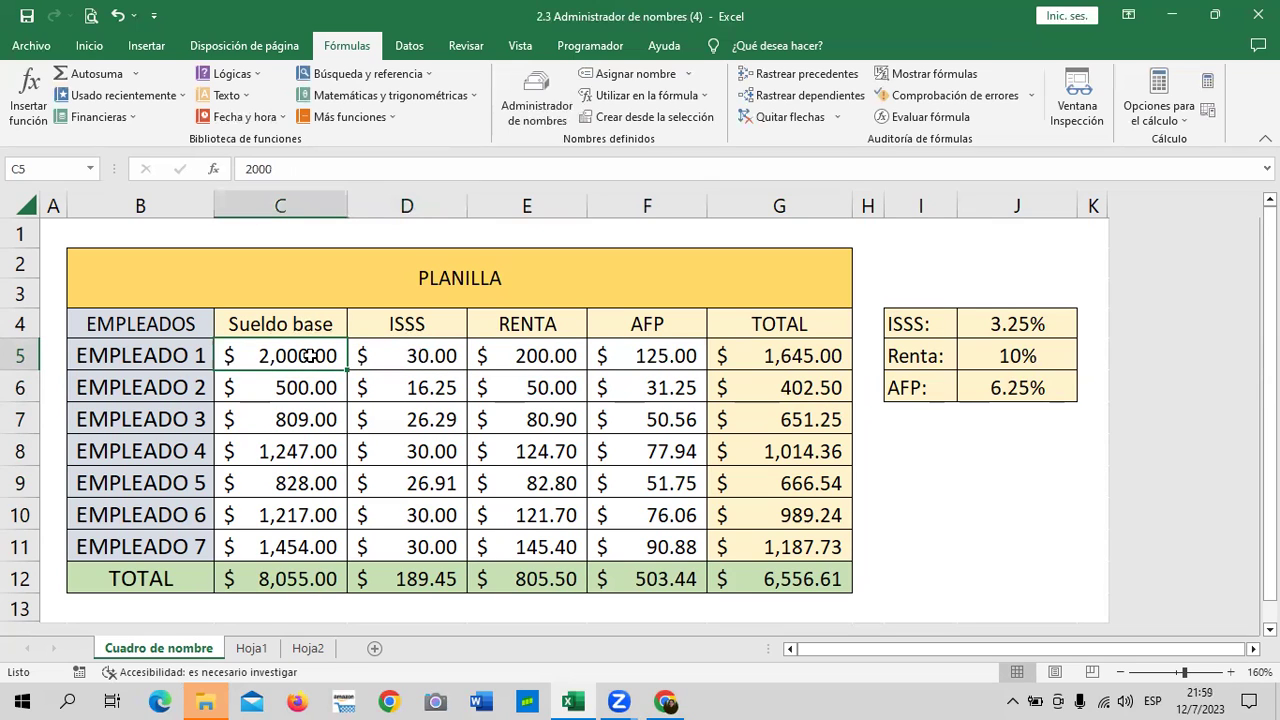
pyautogui.click(428, 356)
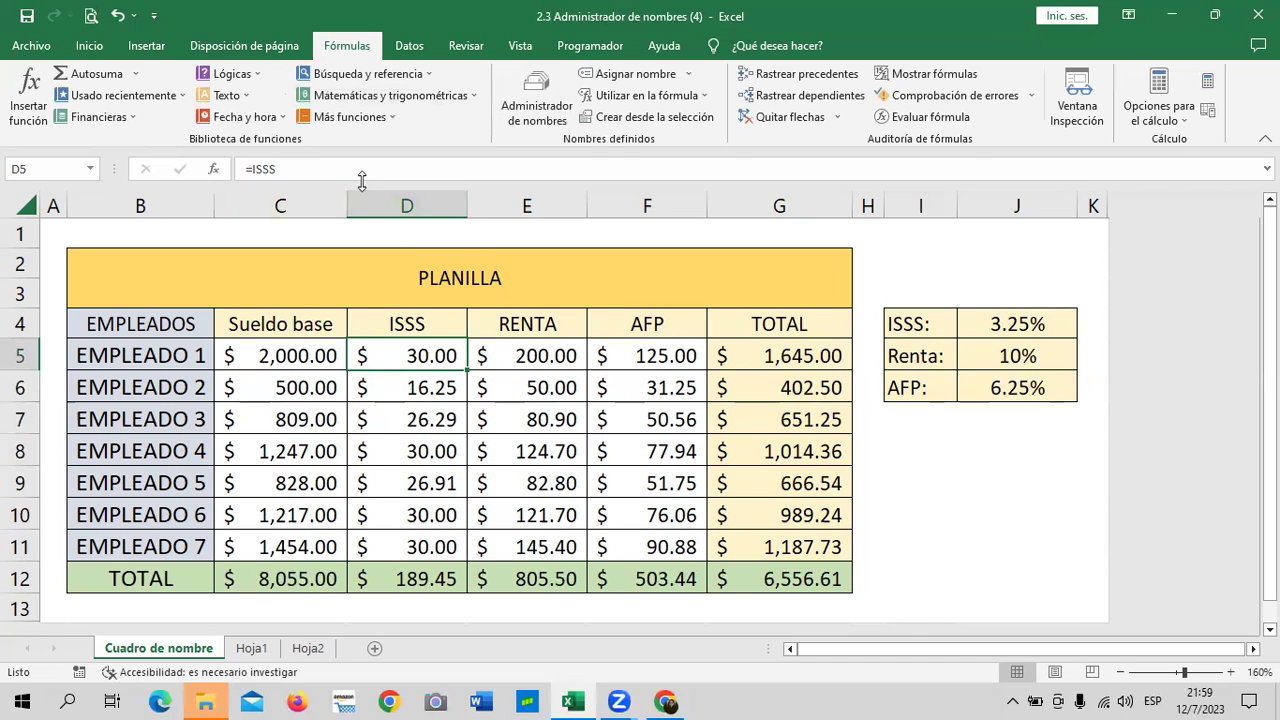
pyautogui.click(254, 75)
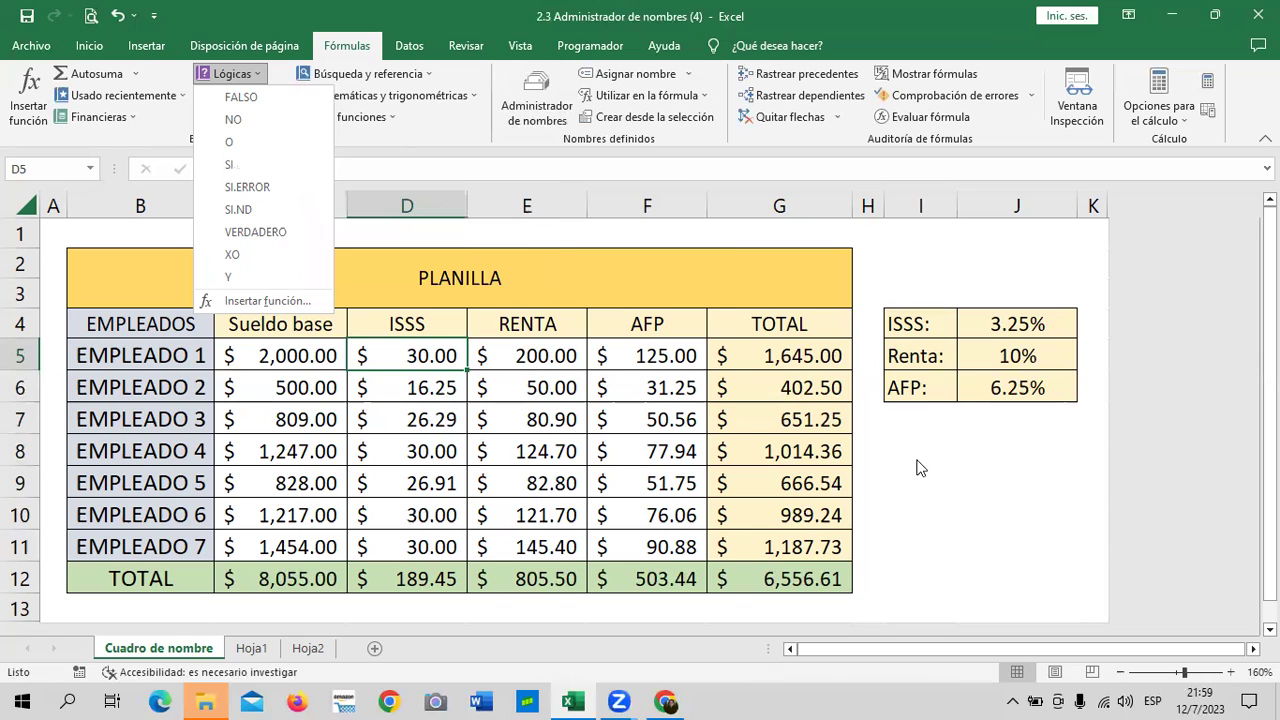
pyautogui.click(889, 449)
pyautogui.click(889, 449)
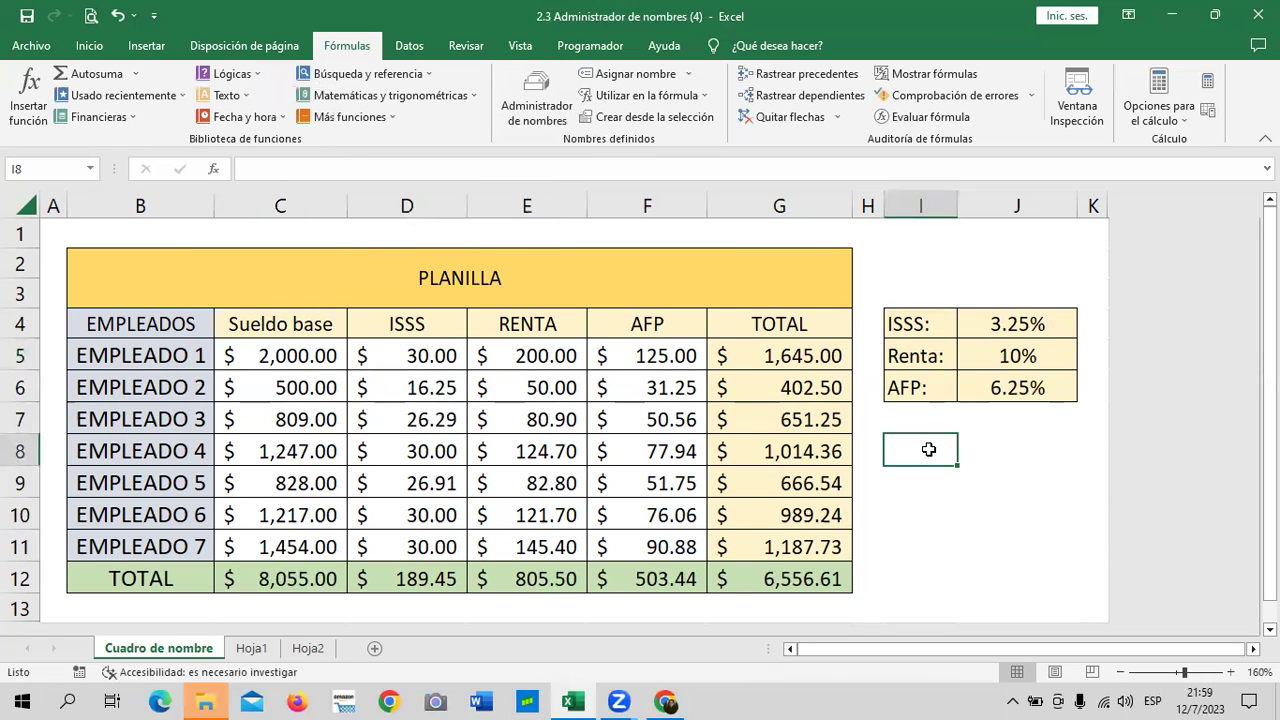
pyautogui.click(627, 170)
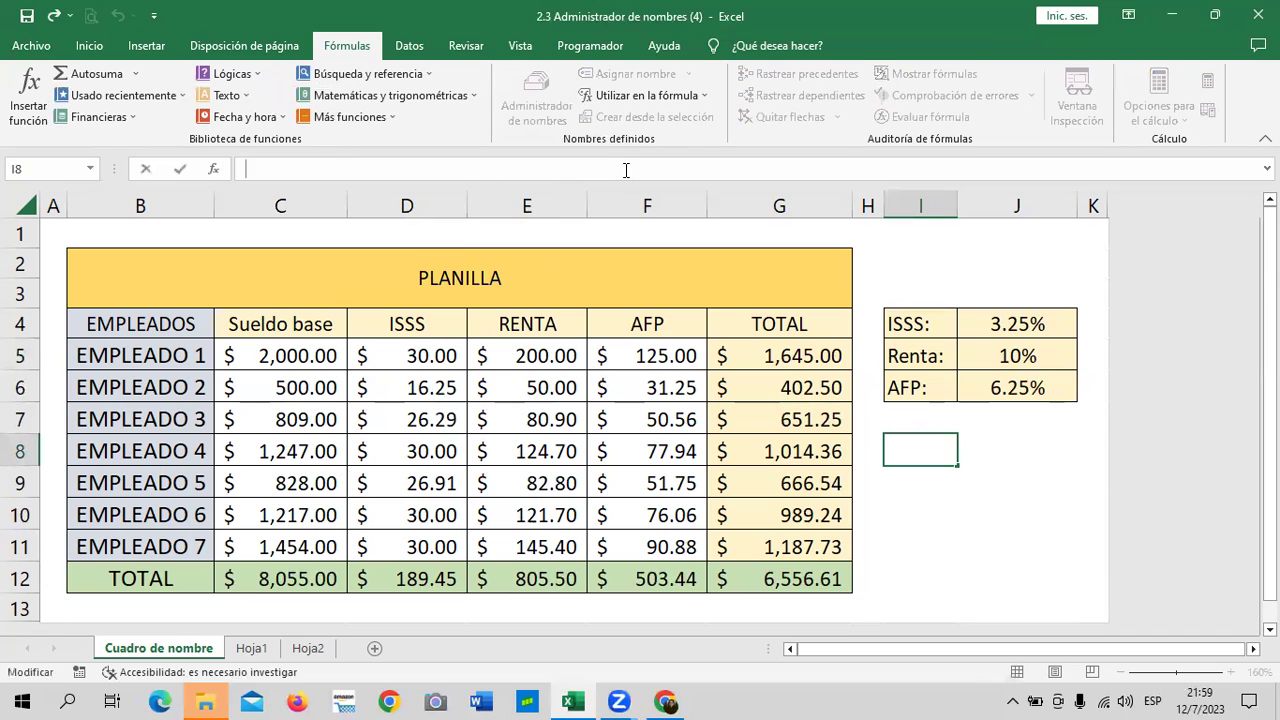
# Enter =SI(C5<=1000;C5*3.25%;30) in I8, returning 30 for Empleado 1's salary
pyautogui.write('=')
pyautogui.write('SI')
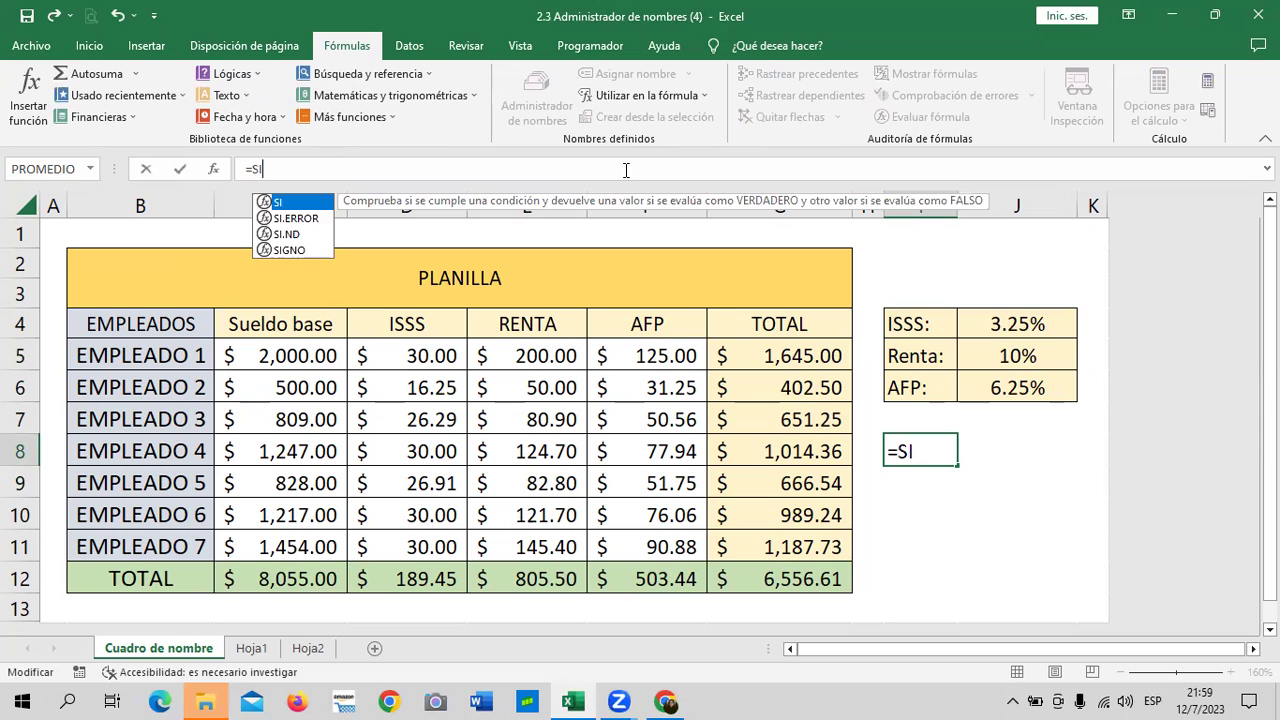
pyautogui.write('(')
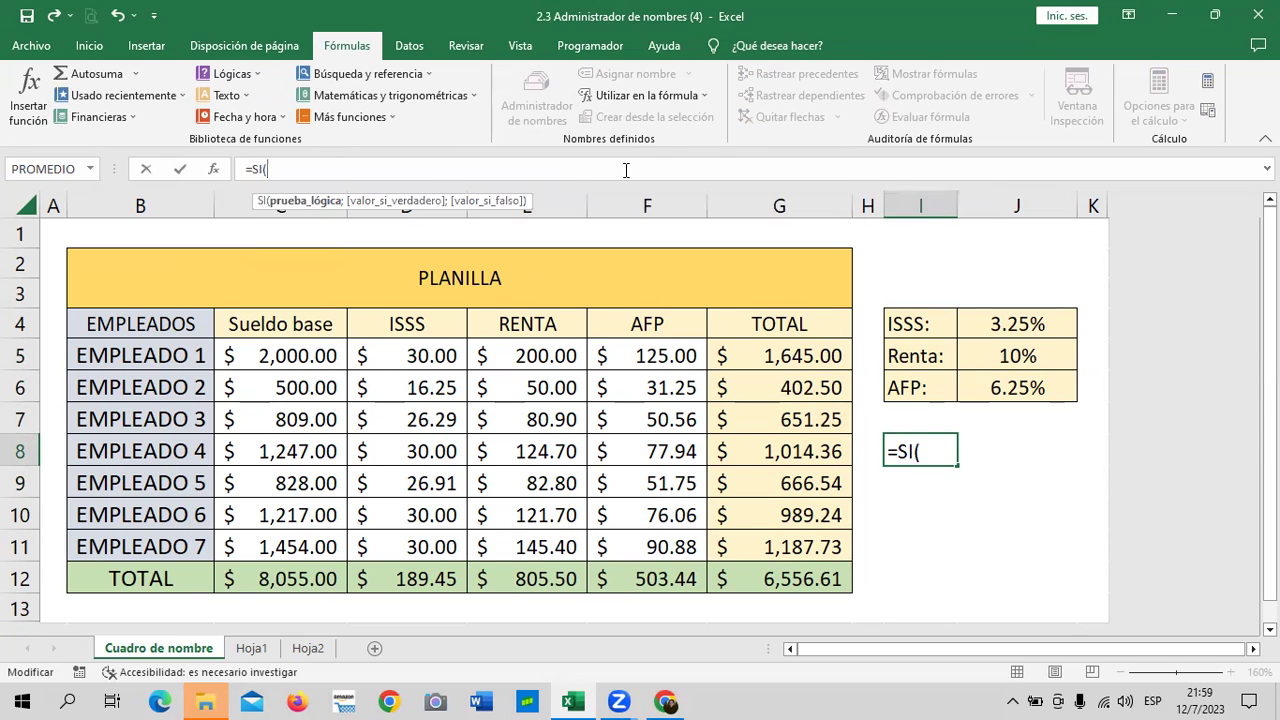
pyautogui.click(299, 355)
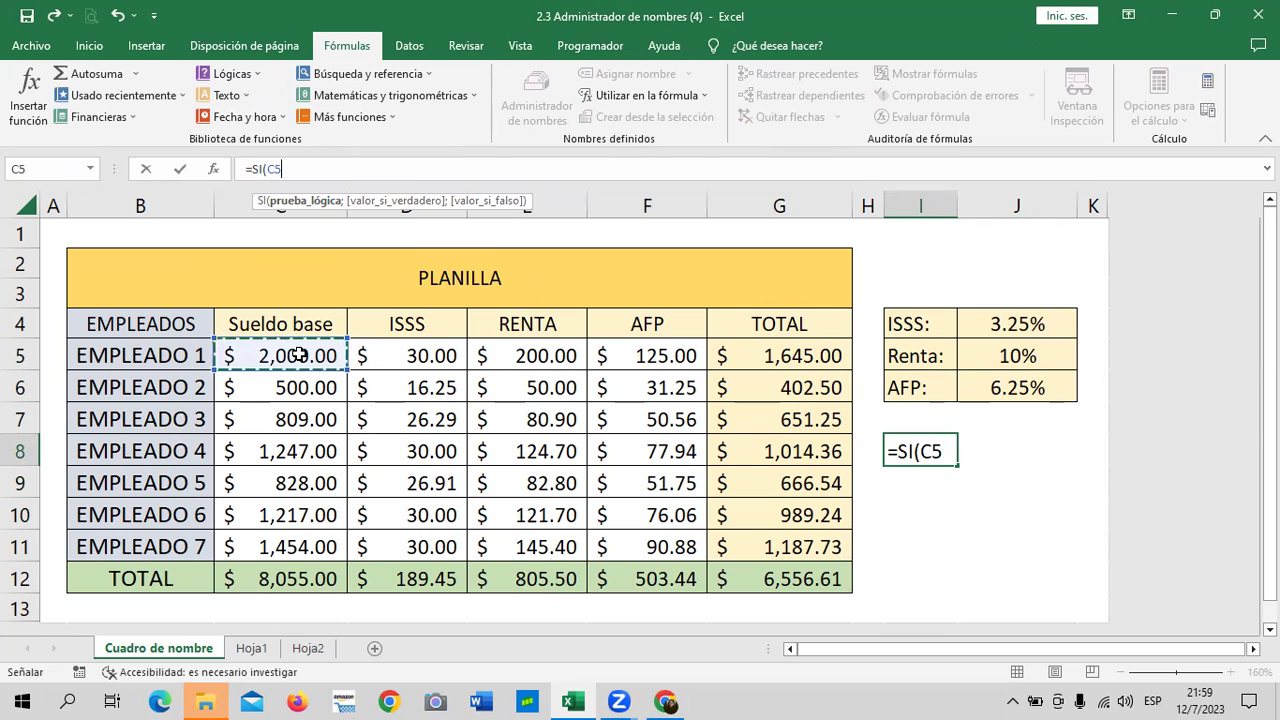
pyautogui.write('<=1000')
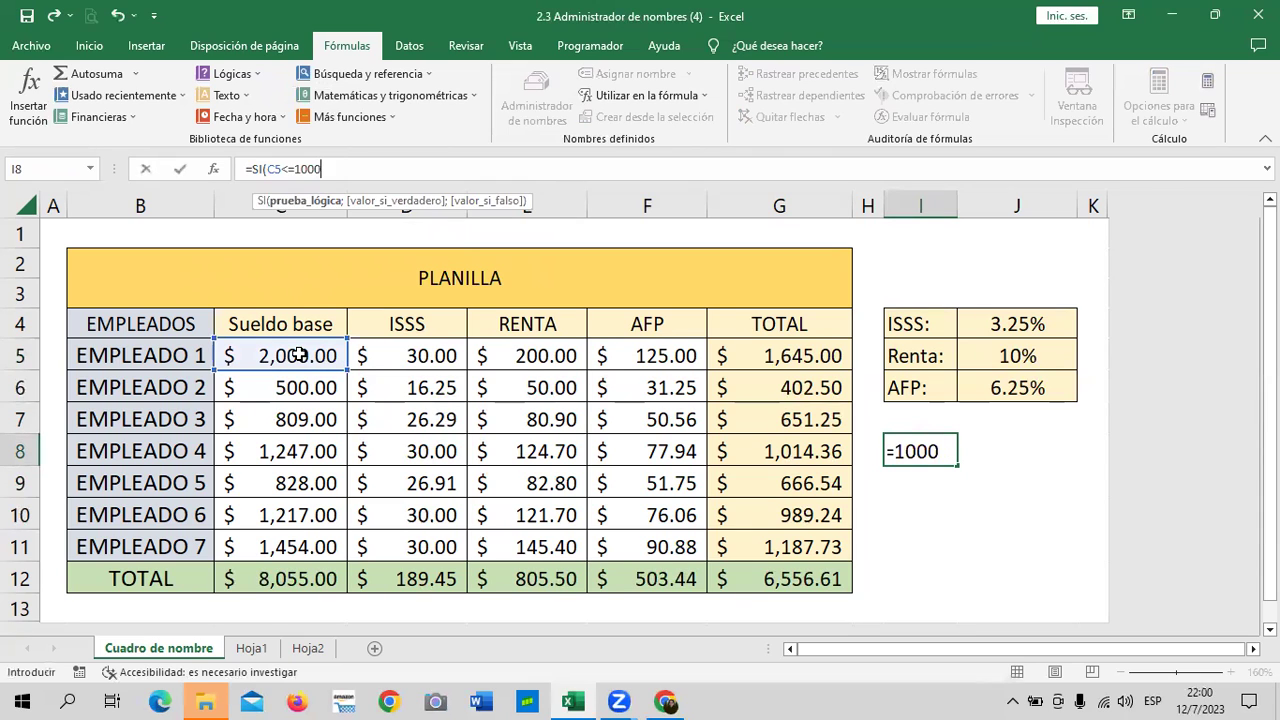
pyautogui.write(';')
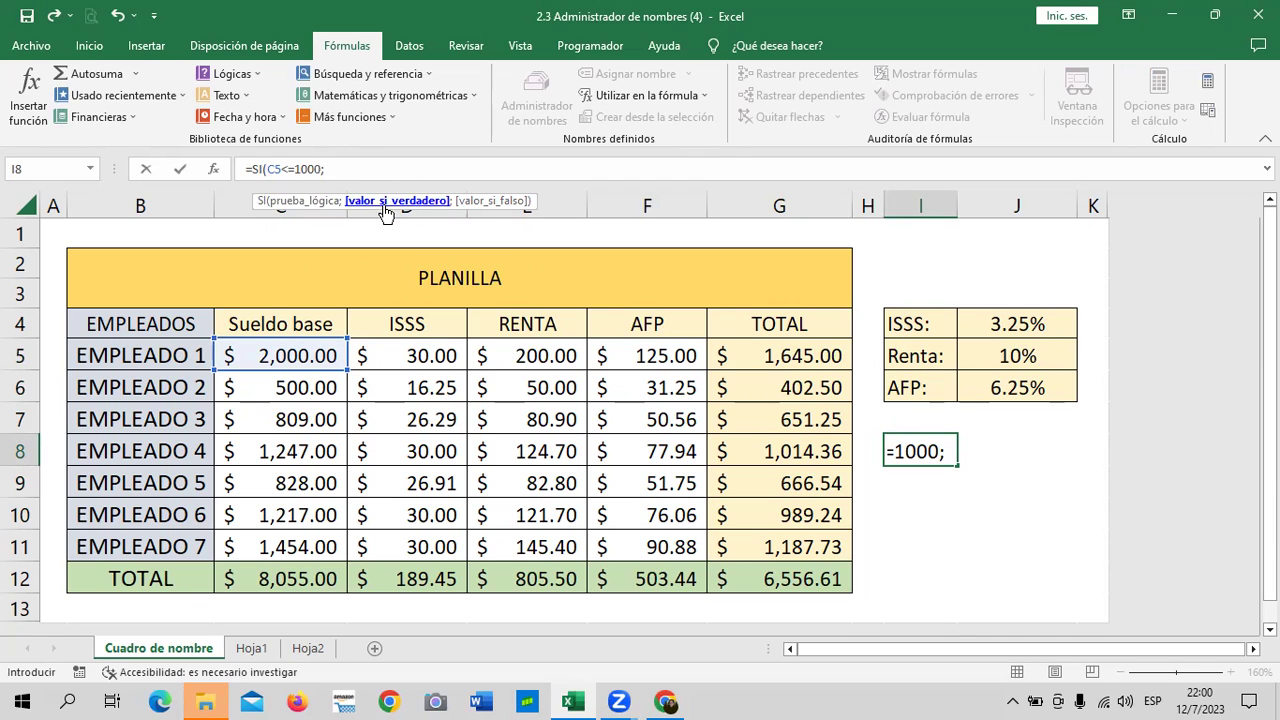
pyautogui.write('C5')
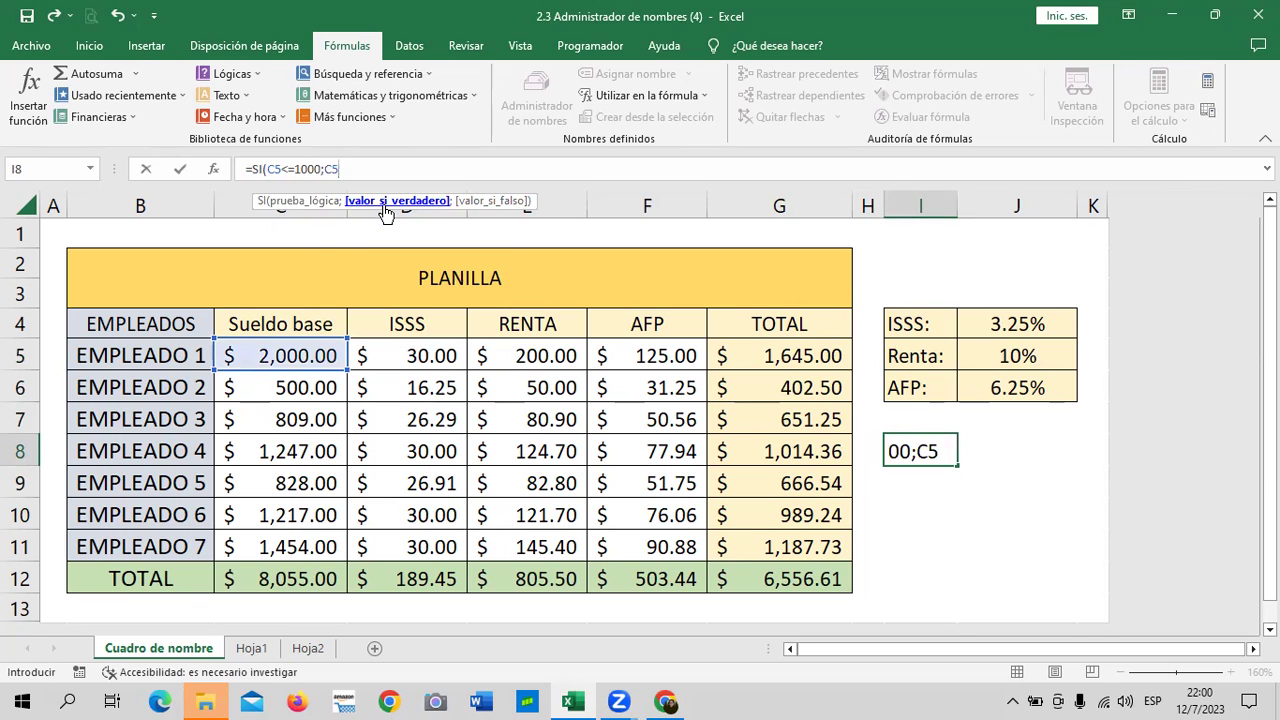
pyautogui.write('*')
pyautogui.write('3.2')
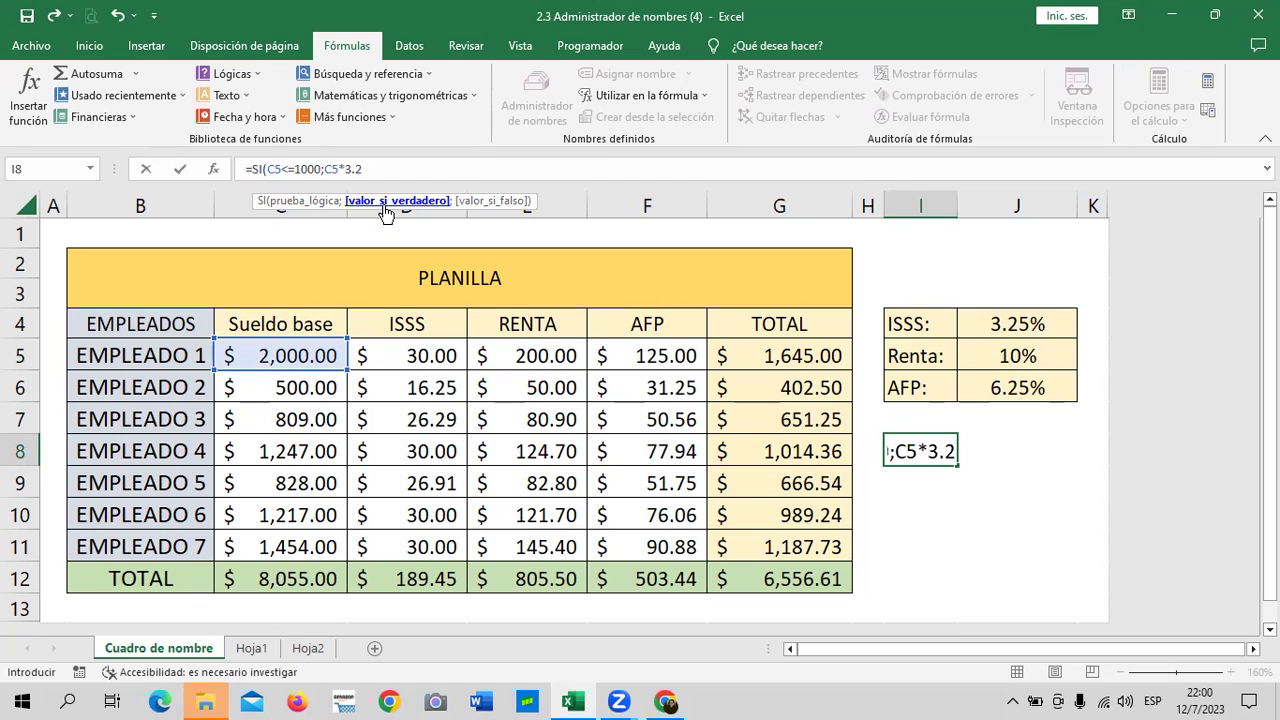
pyautogui.write('5')
pyautogui.write('%')
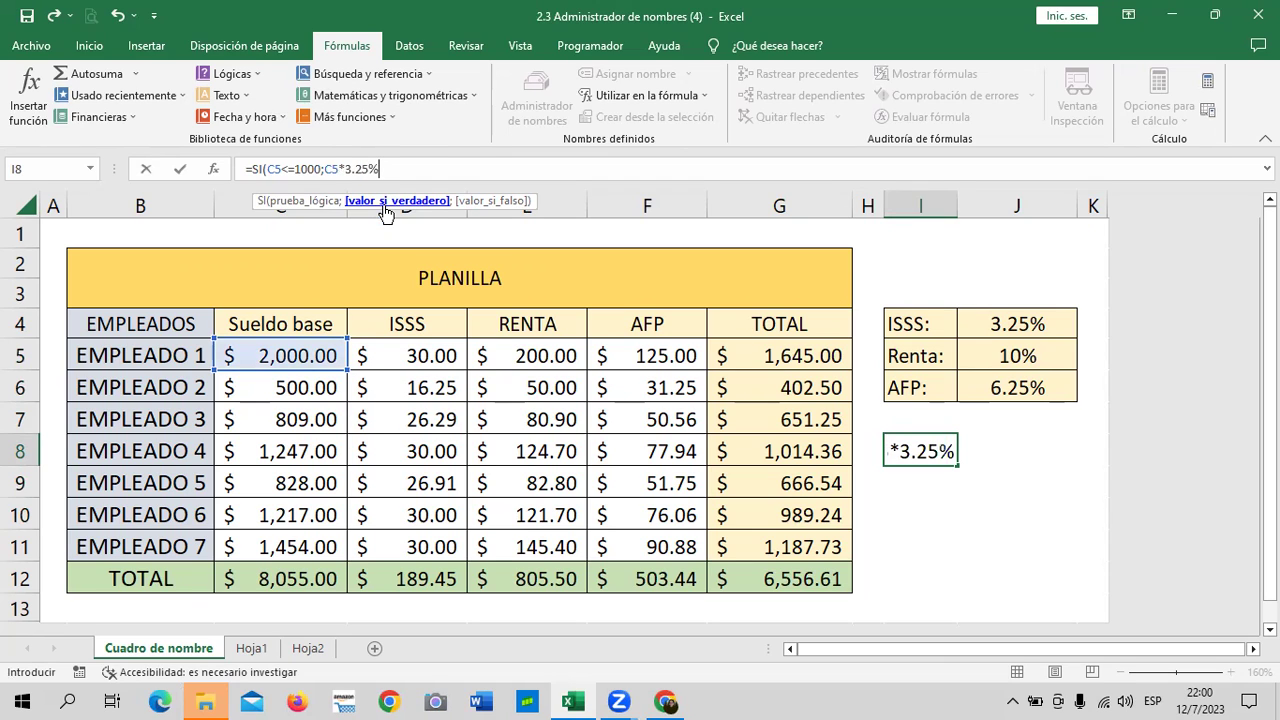
pyautogui.write(';')
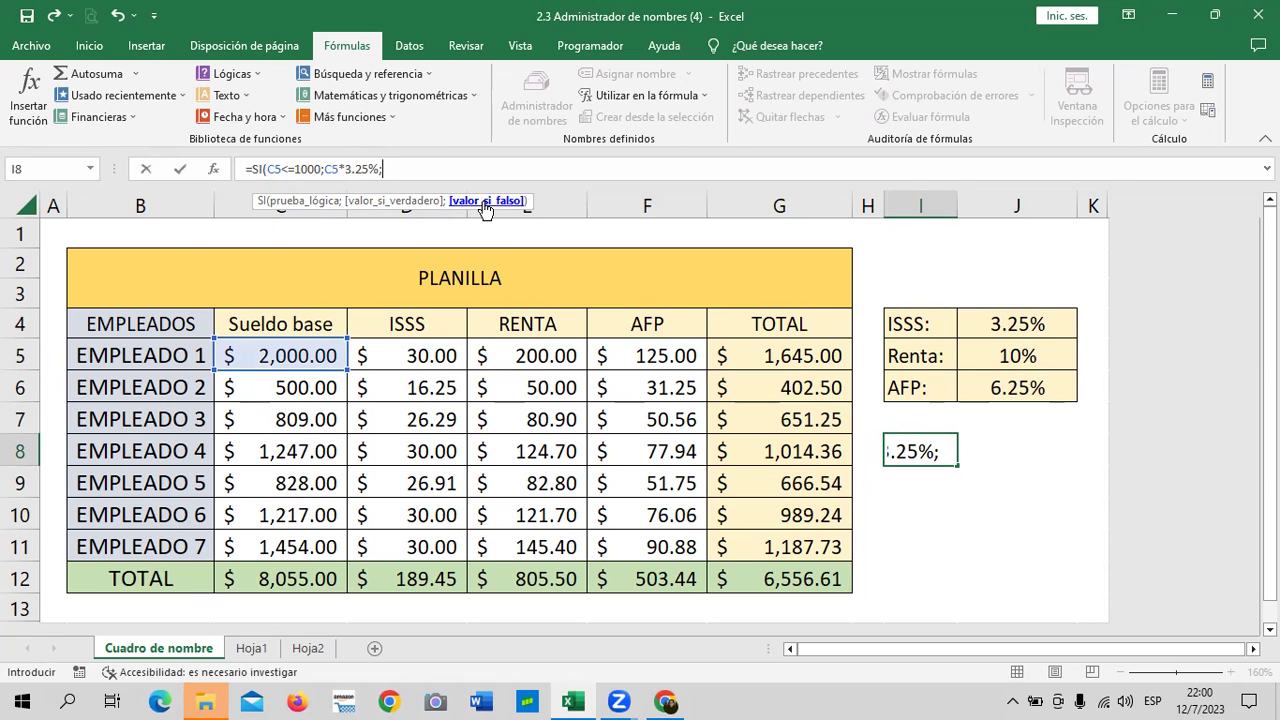
pyautogui.write('30')
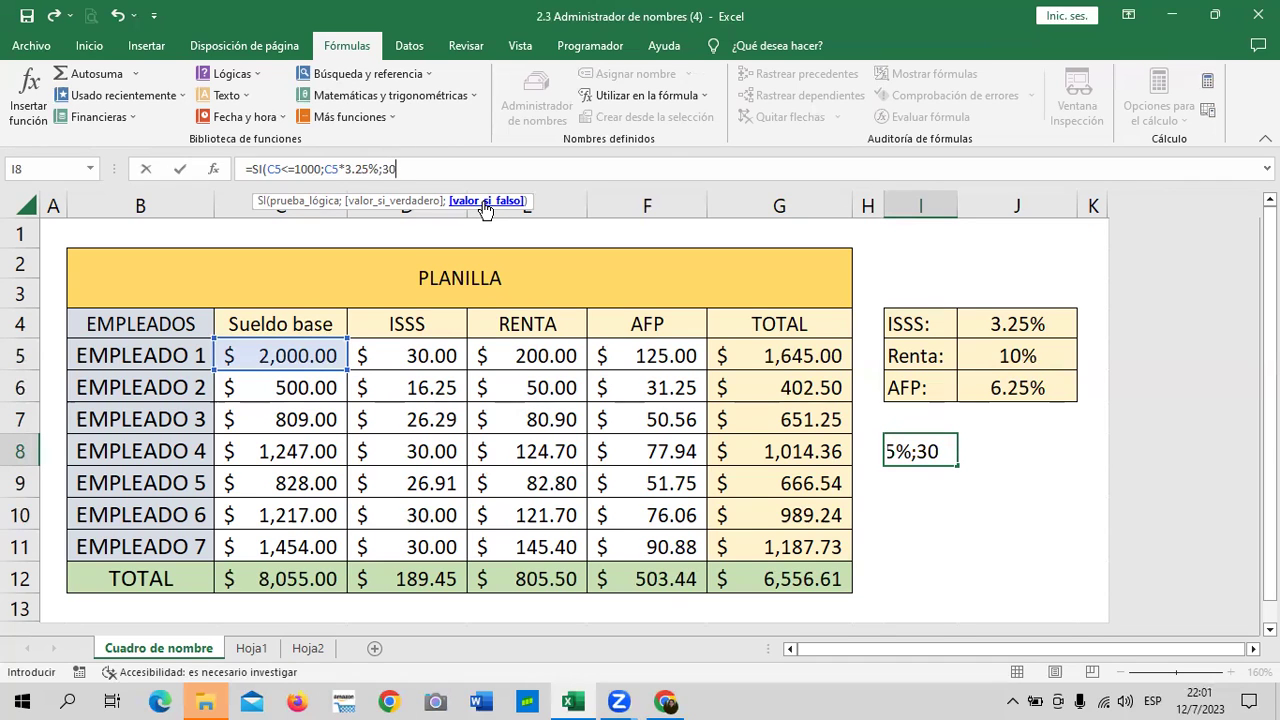
pyautogui.press('Return')
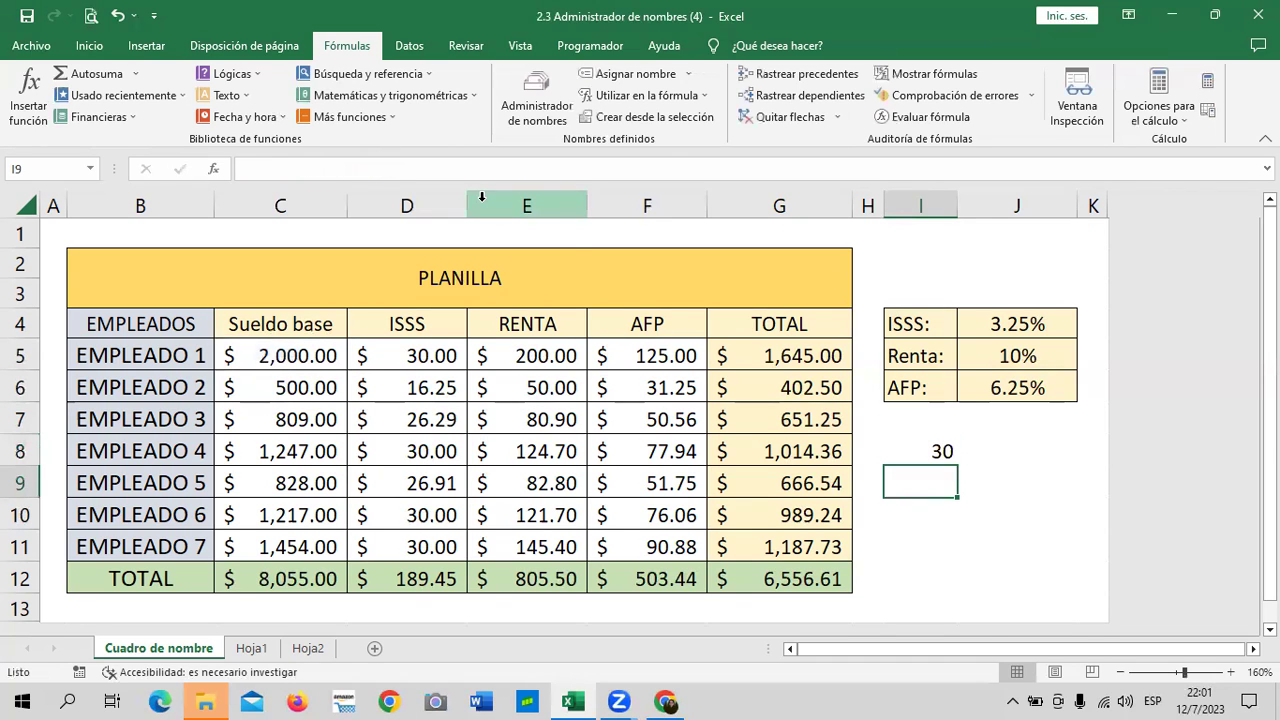
# Change Empleado 1's base salary in C5 to 500
pyautogui.click(899, 450)
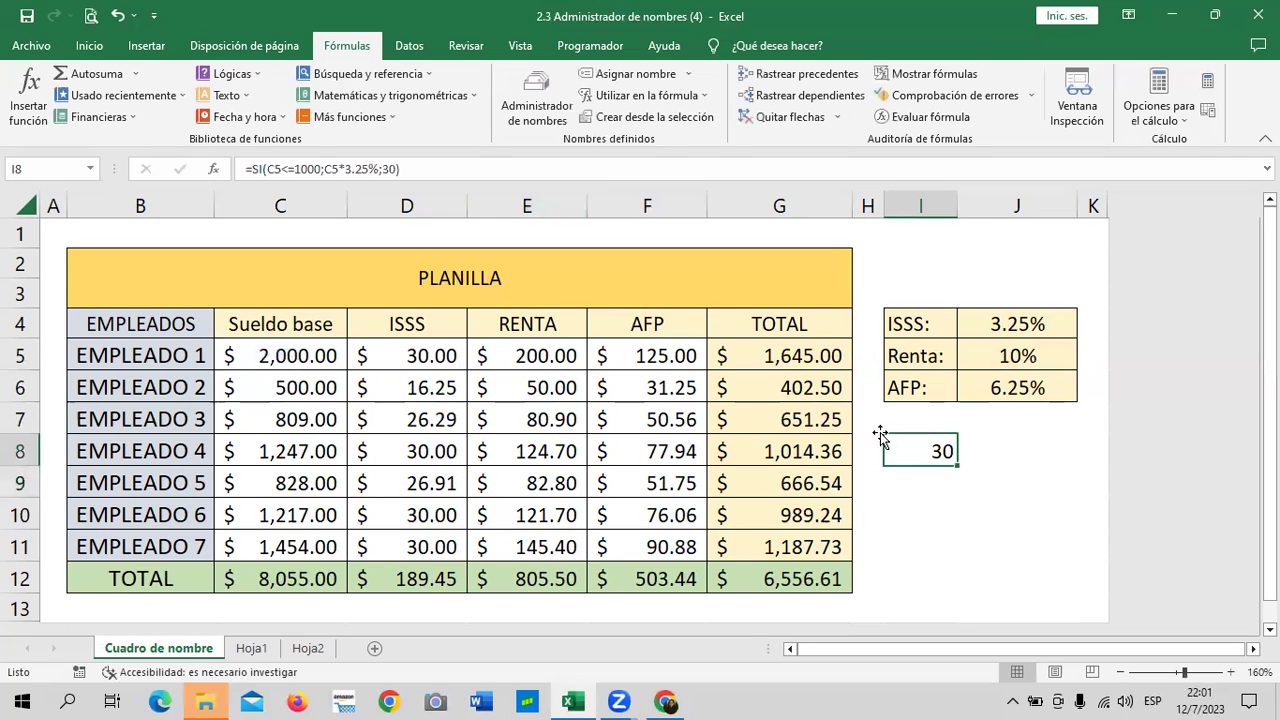
pyautogui.click(308, 355)
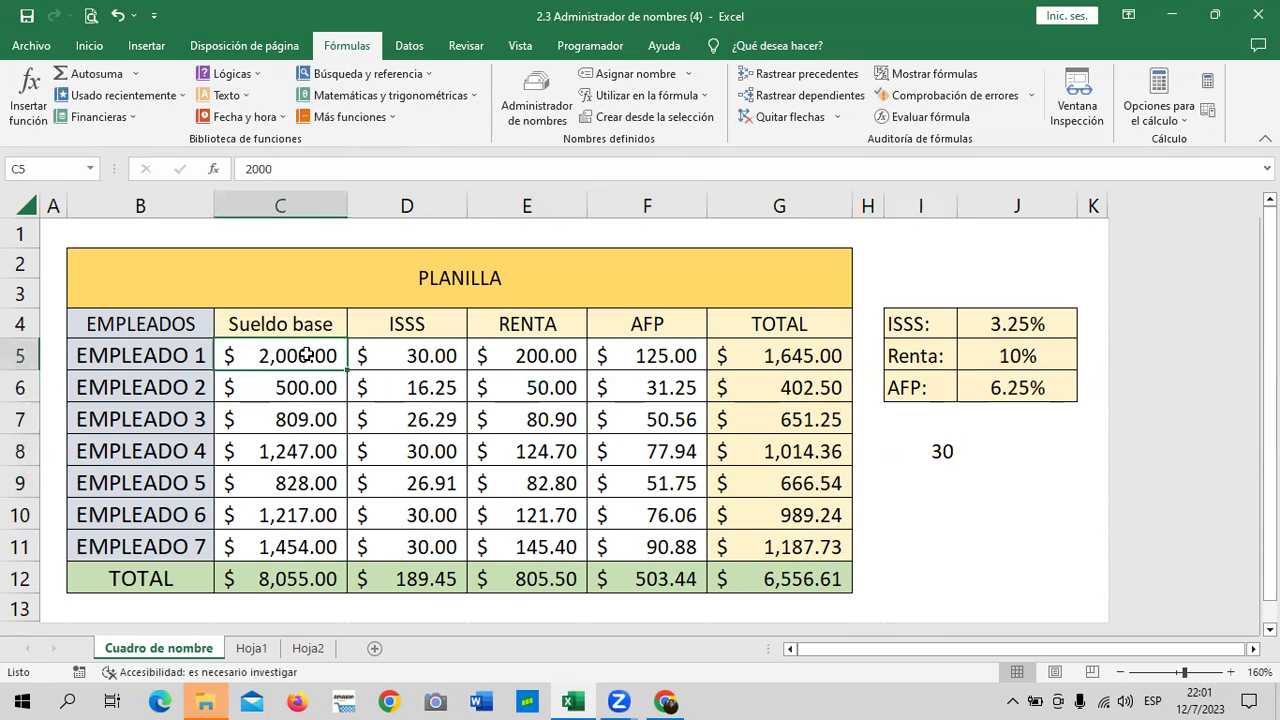
pyautogui.click(930, 451)
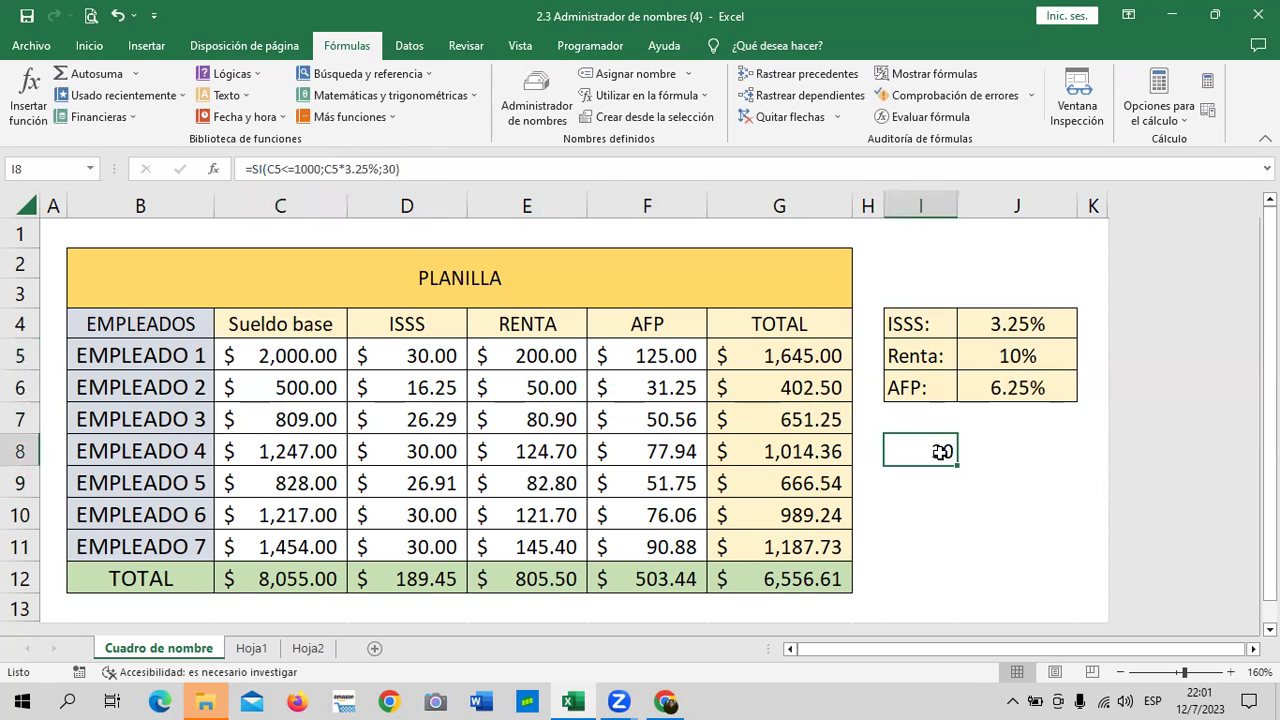
pyautogui.click(318, 355)
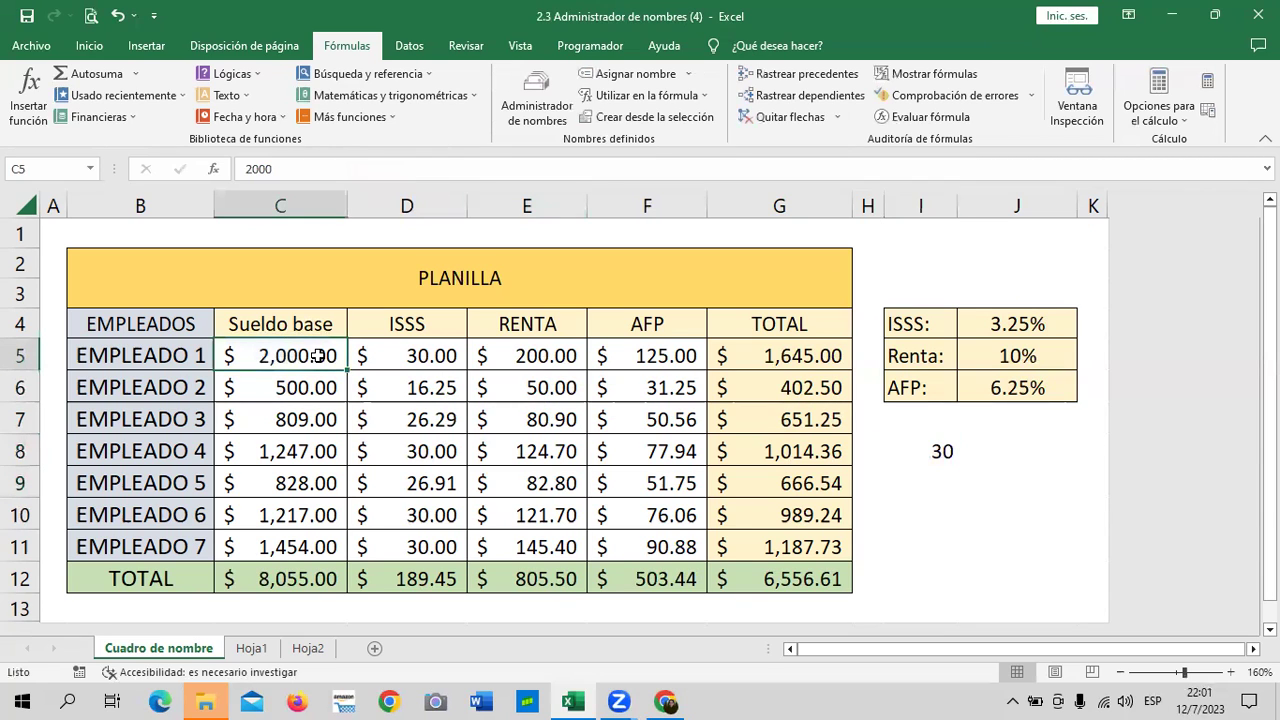
pyautogui.write('500')
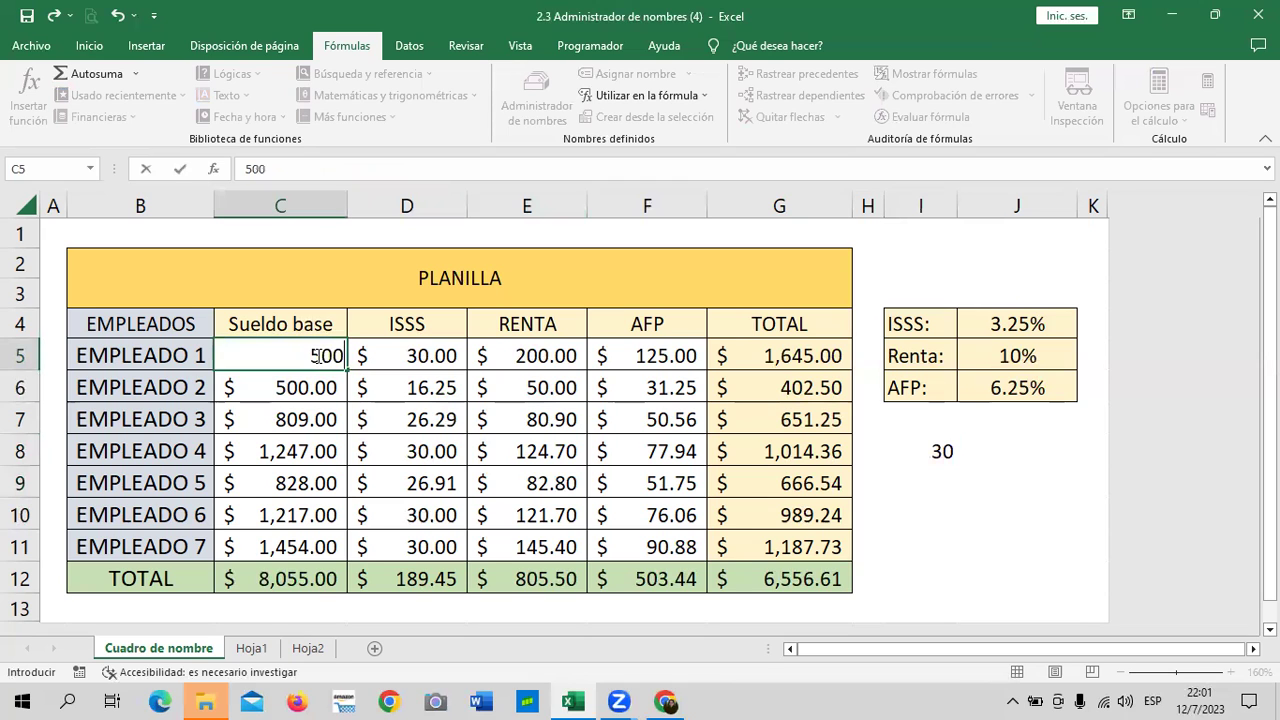
pyautogui.press('Return')
# Compare ISSS in D5, D7, D8, D9 and D11 against the I8 test result of 16.25
pyautogui.click(421, 353)
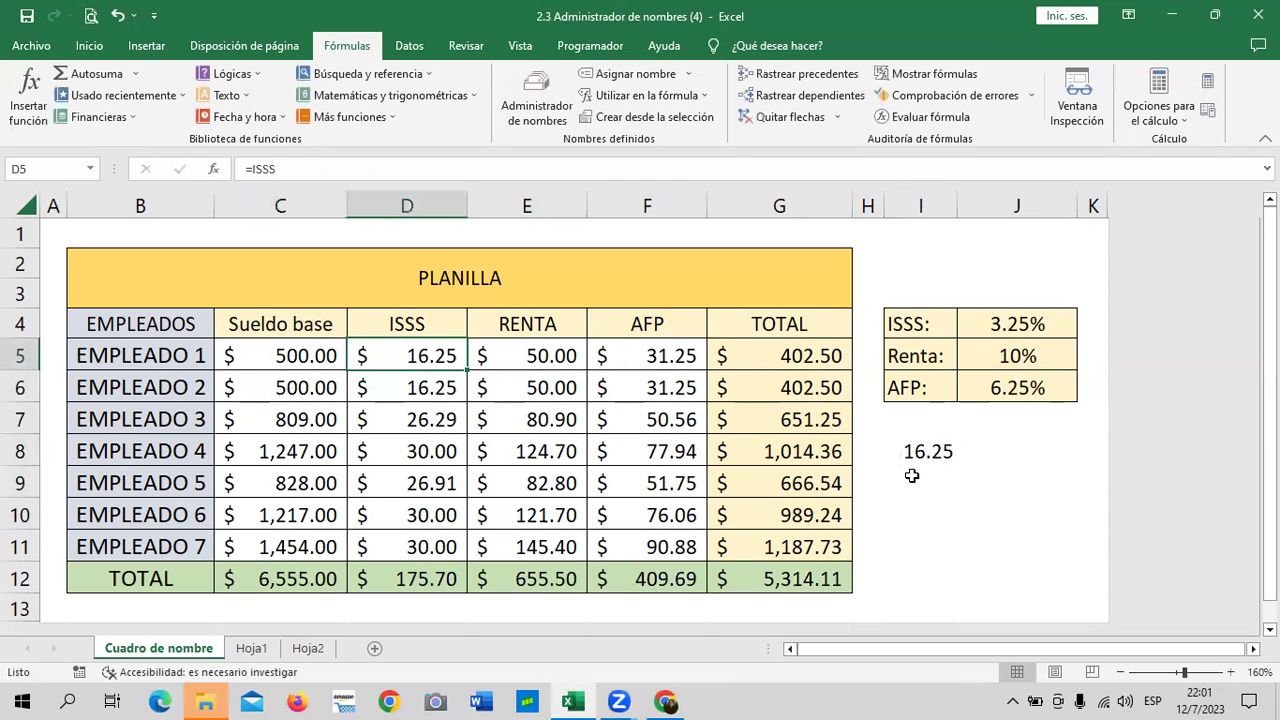
pyautogui.click(918, 447)
pyautogui.click(433, 352)
pyautogui.click(922, 452)
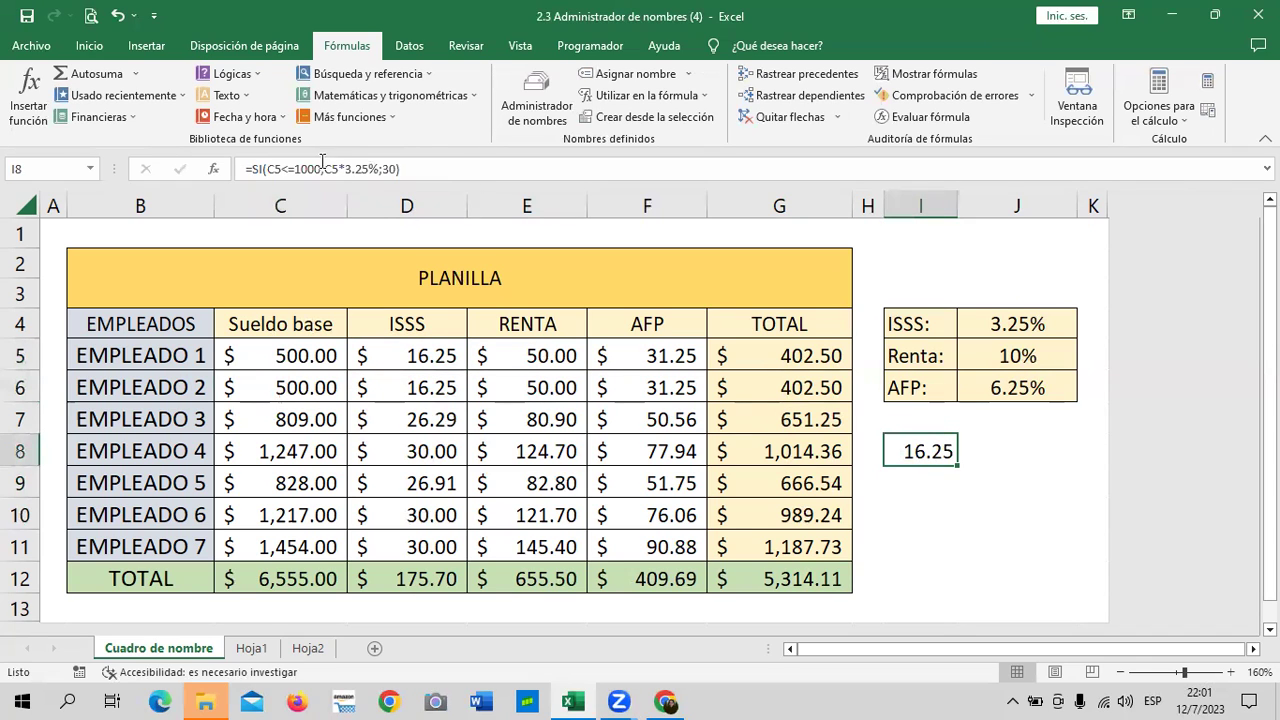
pyautogui.click(419, 356)
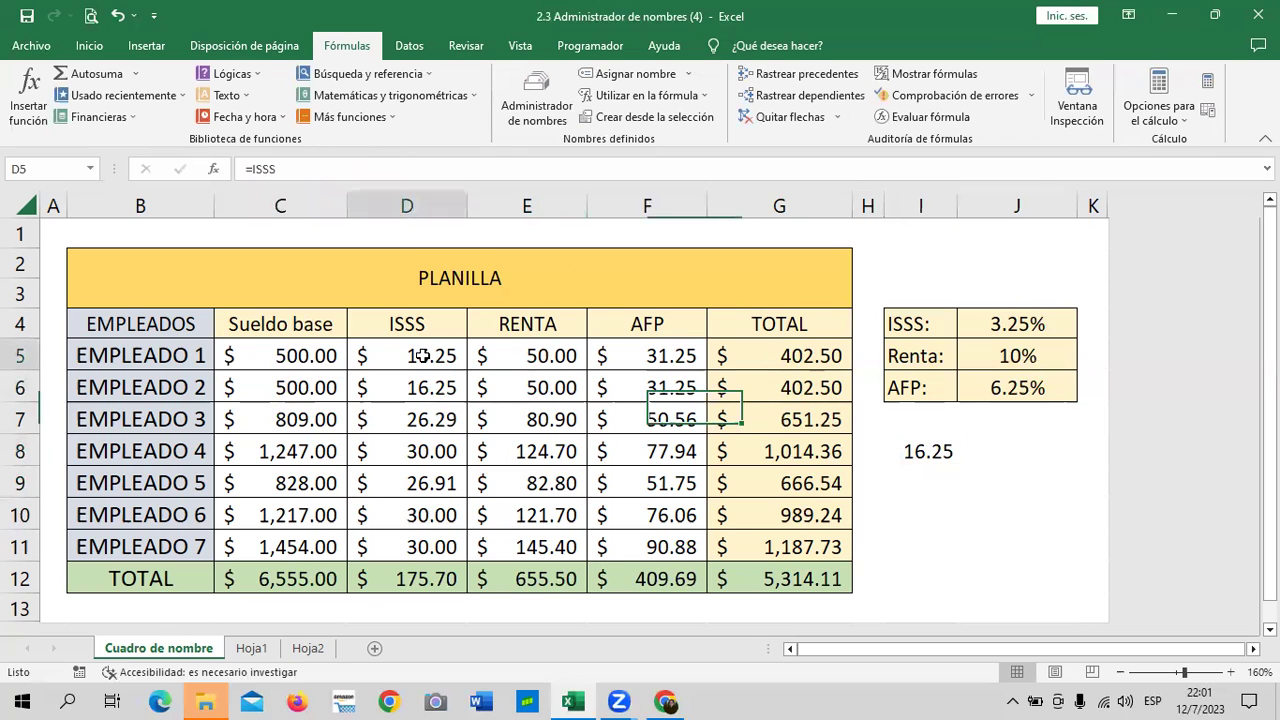
pyautogui.click(414, 418)
pyautogui.click(415, 545)
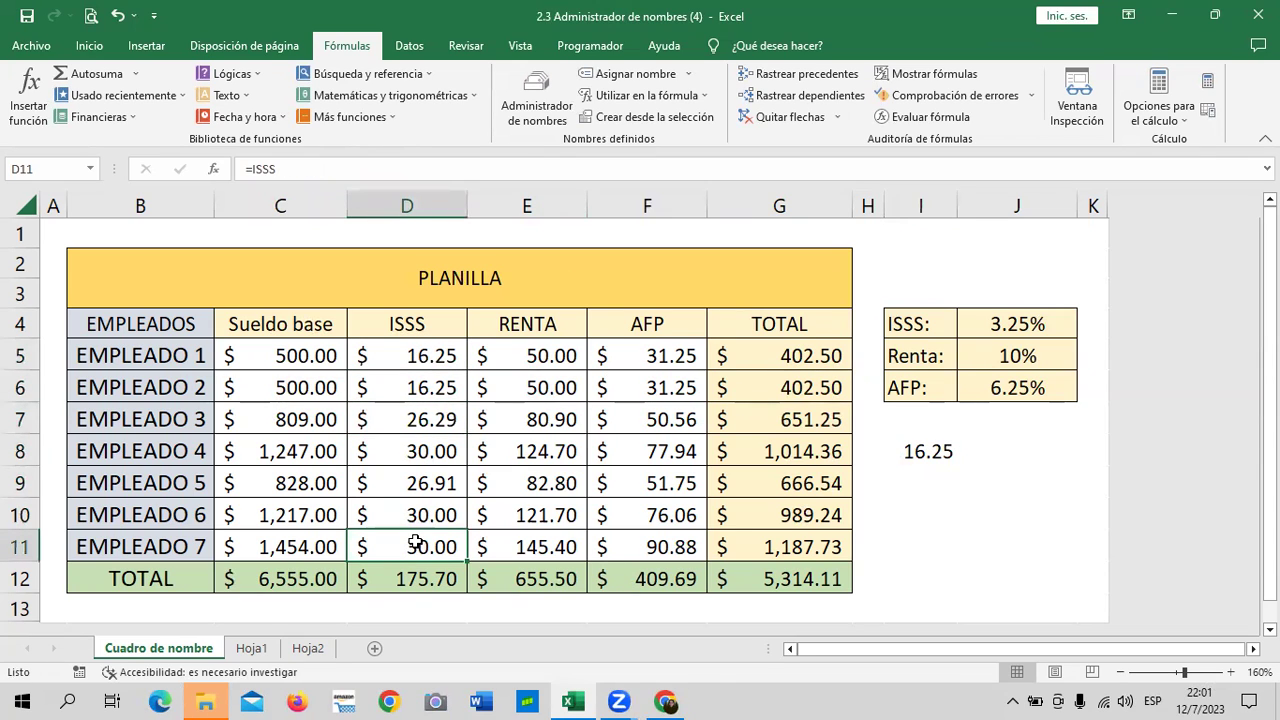
pyautogui.click(408, 492)
pyautogui.click(430, 450)
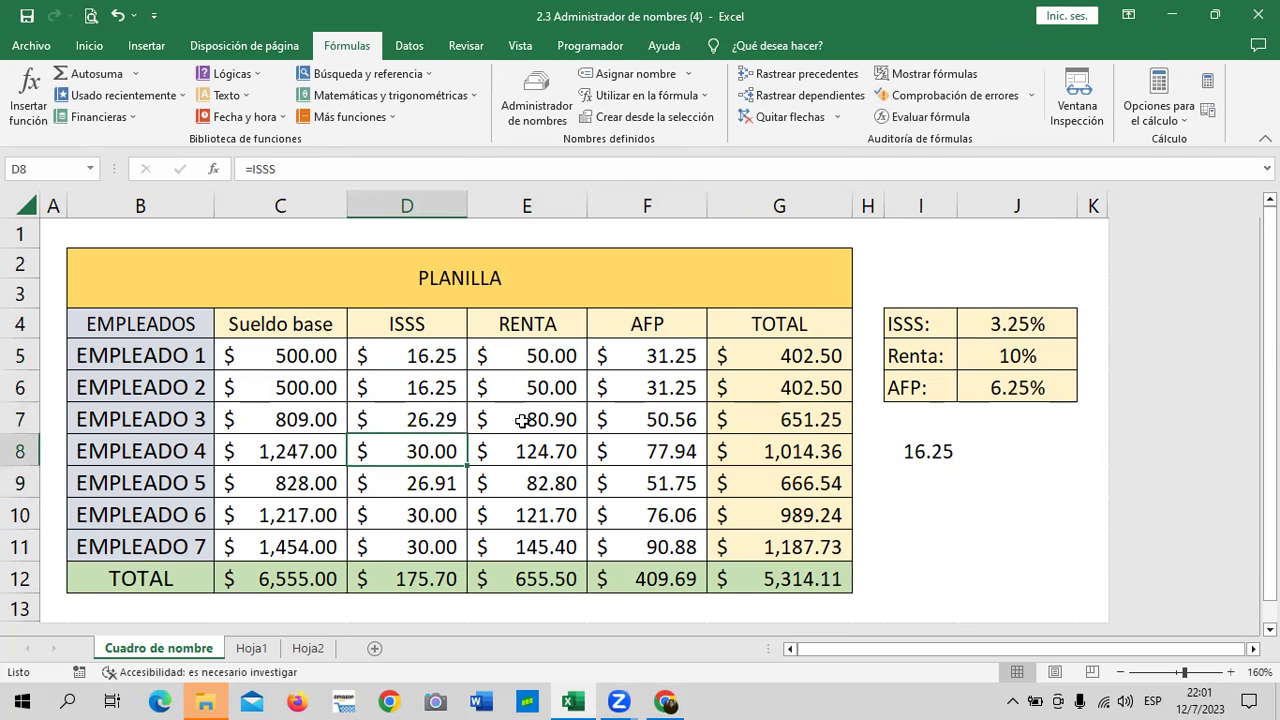
pyautogui.click(927, 456)
pyautogui.click(396, 366)
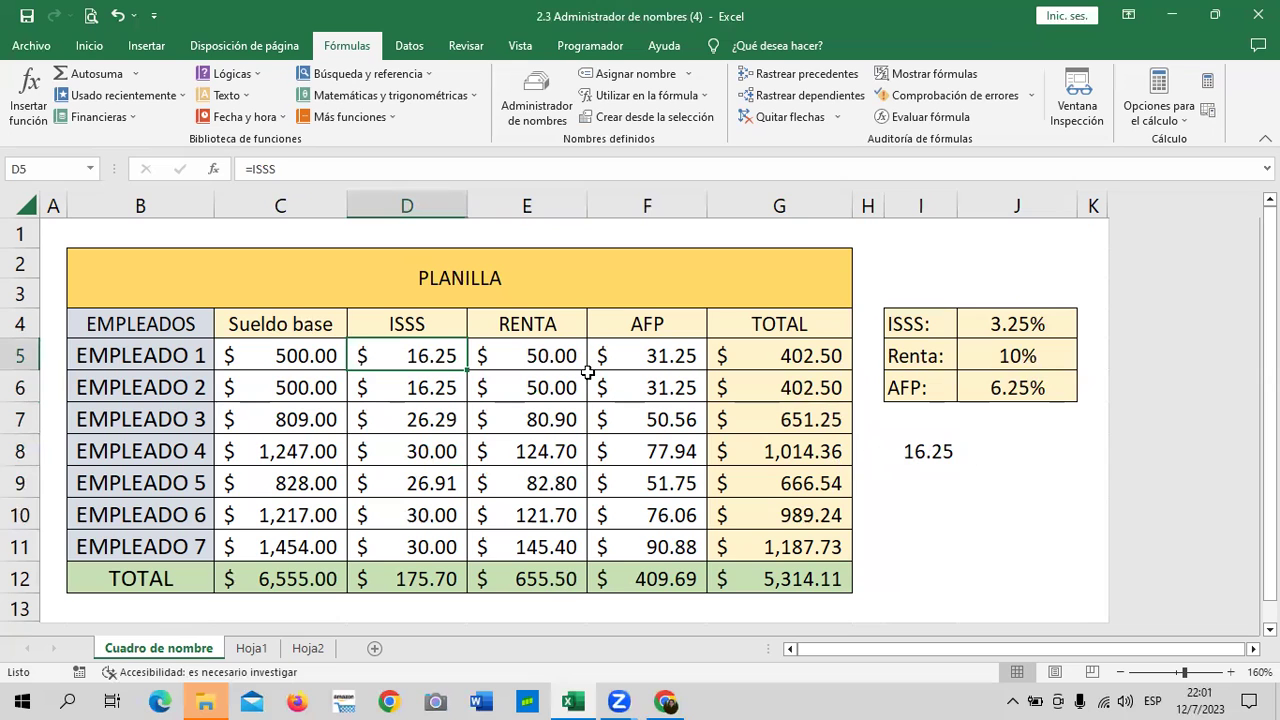
# Test Empleado 1's base salary in C5 at 950 and then 1100
pyautogui.click(302, 350)
pyautogui.write('950')
pyautogui.press('Return')
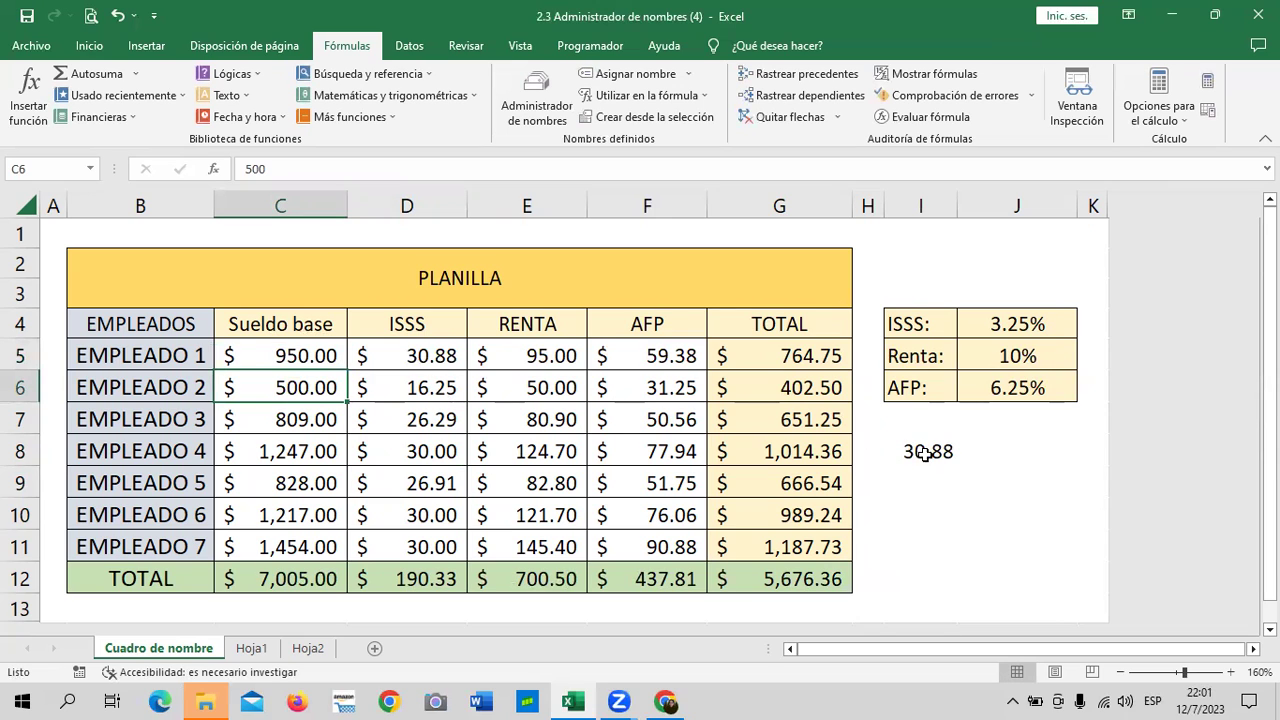
pyautogui.click(286, 349)
pyautogui.write('100')
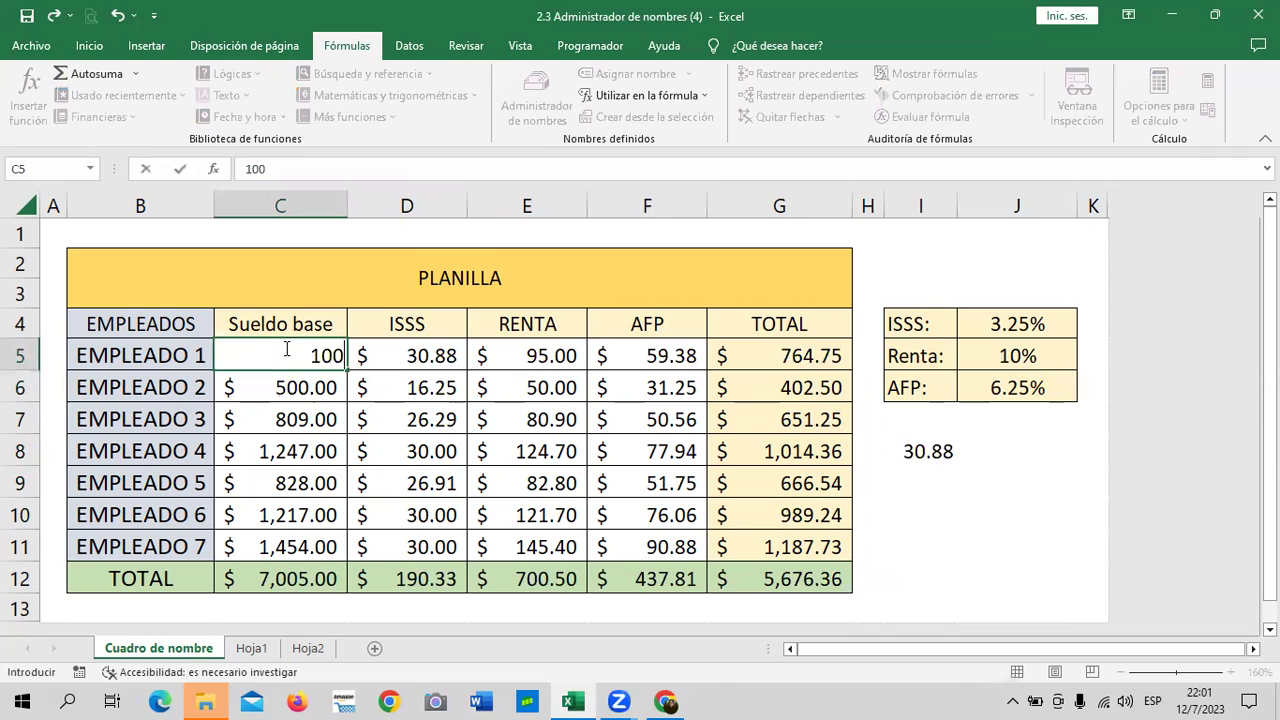
pyautogui.press('BackSpace')
pyautogui.press('BackSpace')
pyautogui.write('100')
pyautogui.press('Return')
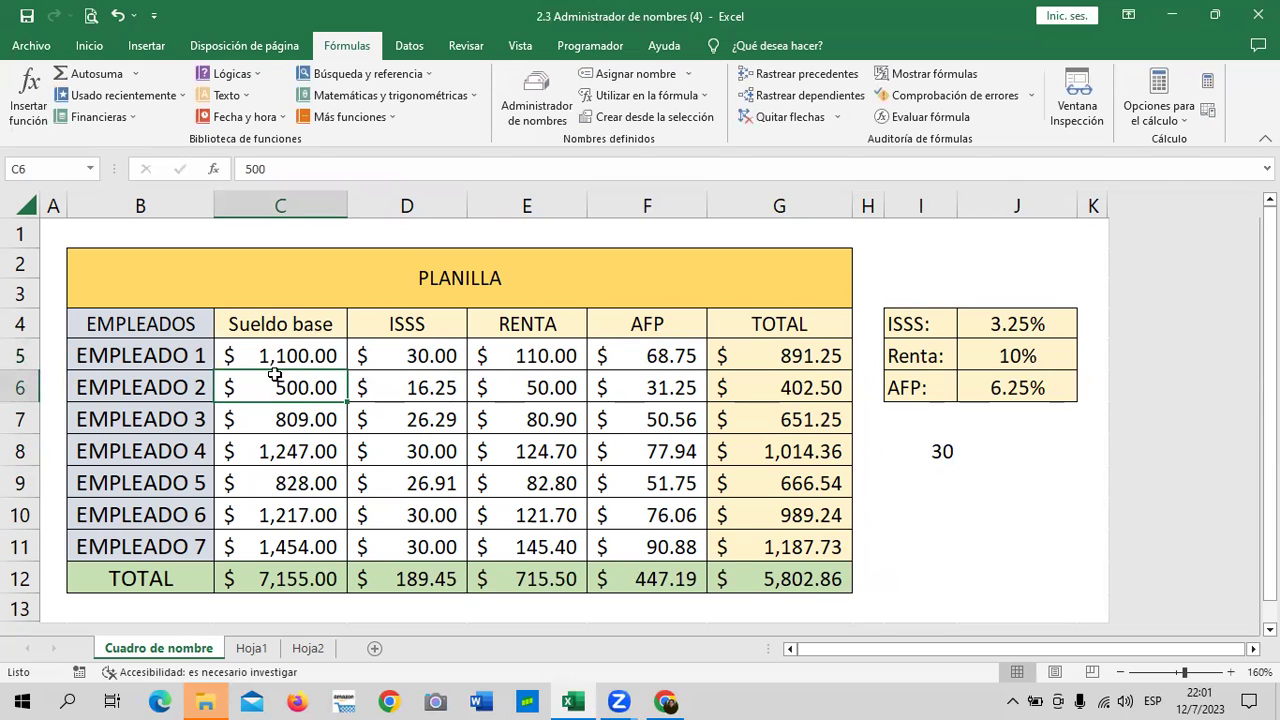
# Try 1050 and then 1,200 as Empleado 1's base salary in C5
pyautogui.click(289, 360)
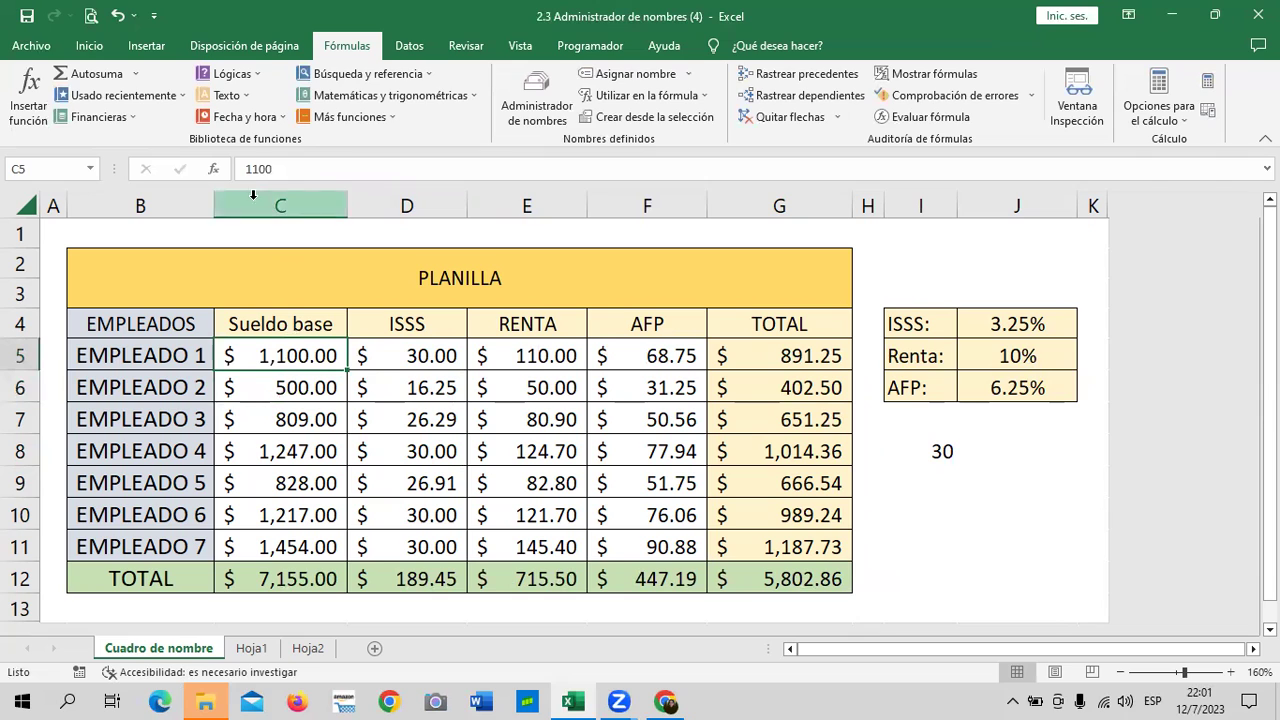
pyautogui.click(266, 168)
pyautogui.press('BackSpace')
pyautogui.press('BackSpace')
pyautogui.write('050')
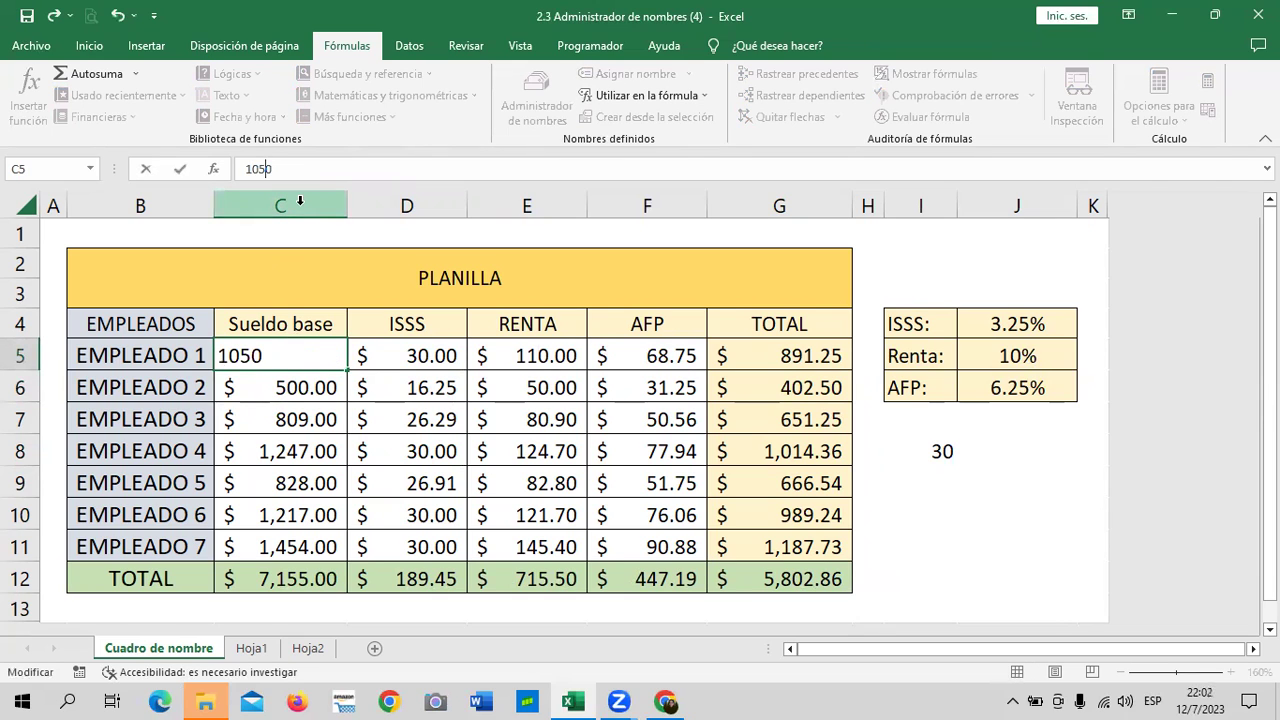
pyautogui.press('Return')
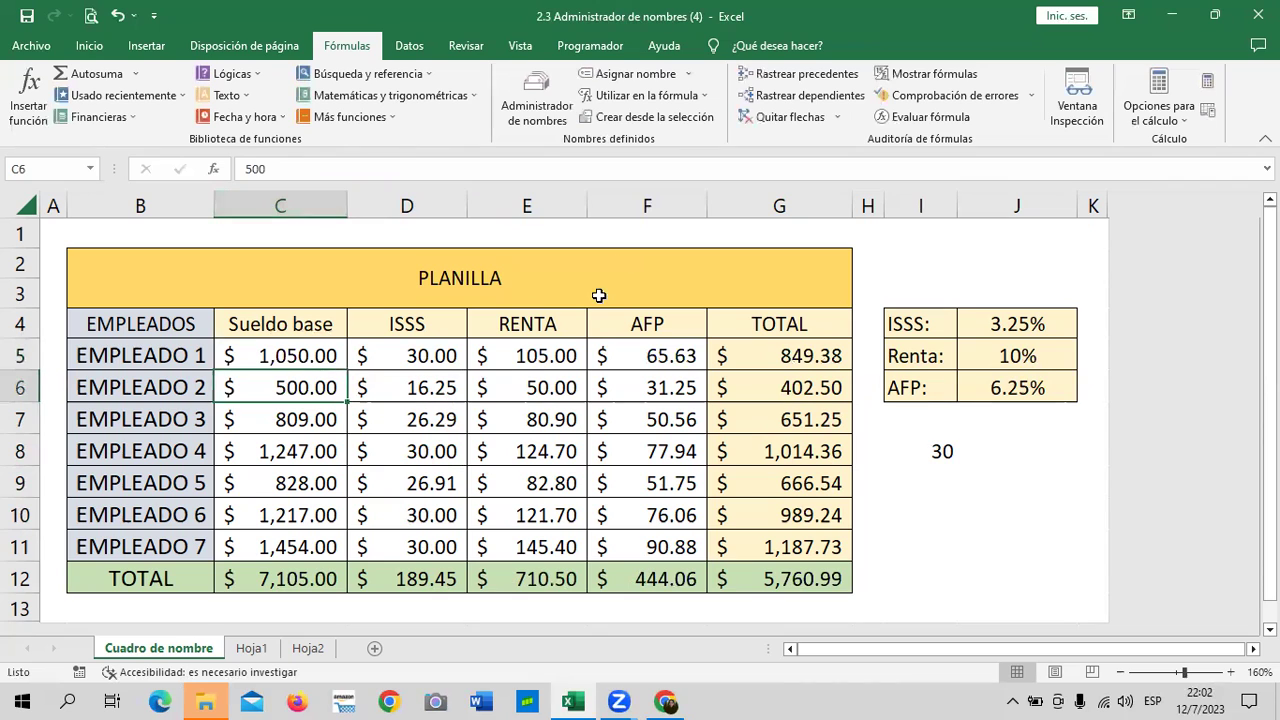
pyautogui.click(298, 350)
pyautogui.write('1')
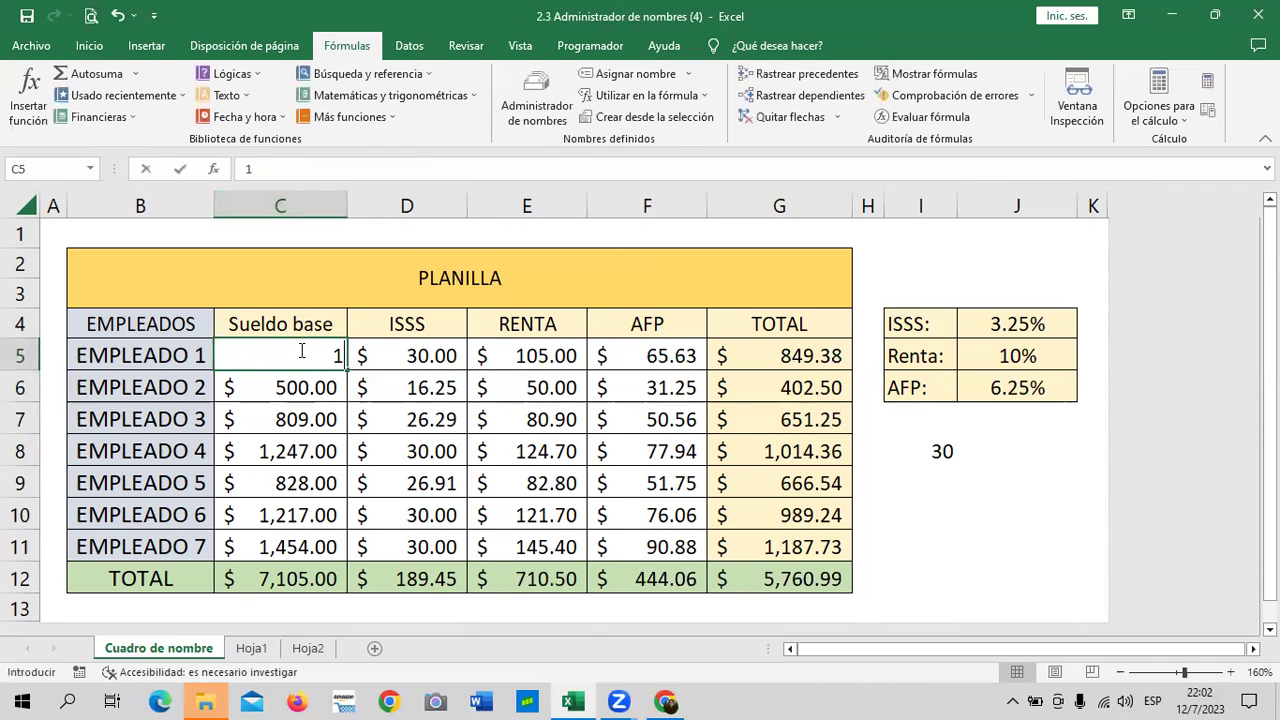
pyautogui.write('$ 1,200')
pyautogui.press('Return')
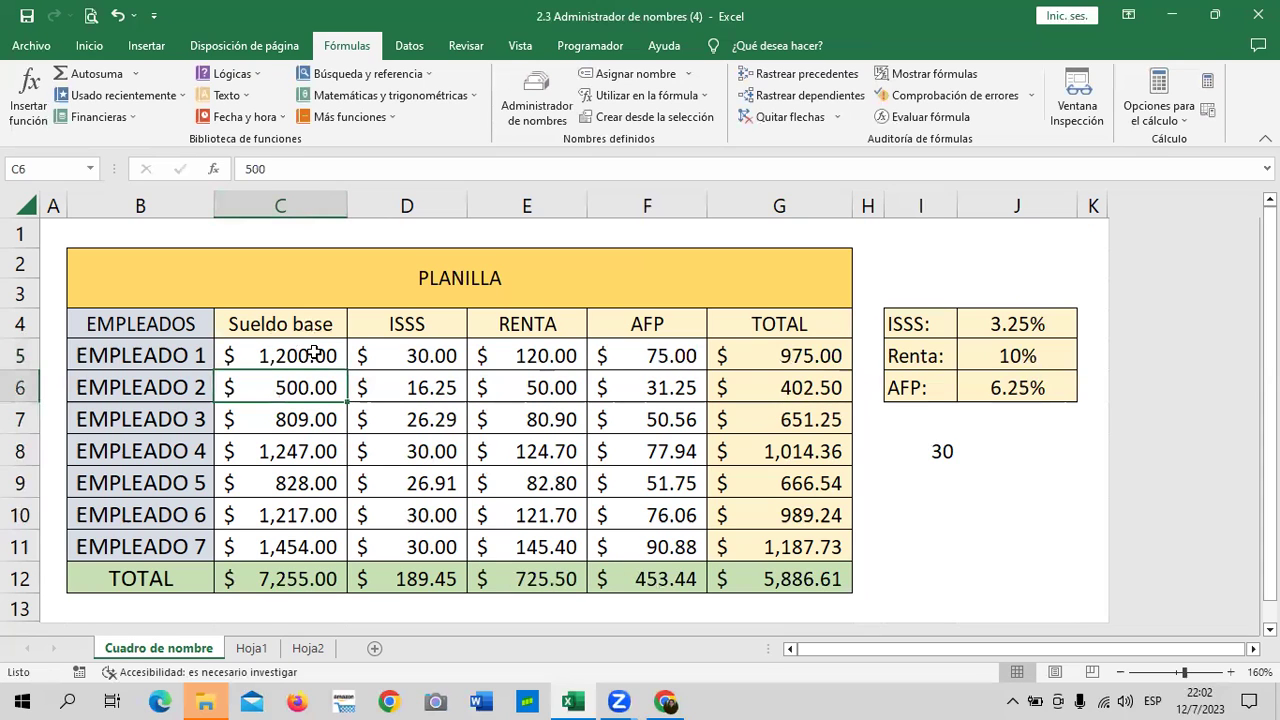
# Set Empleado 1's salary to 700 and Empleado 2's to 800, giving ISSS 22.75 and 26.00
pyautogui.write('700')
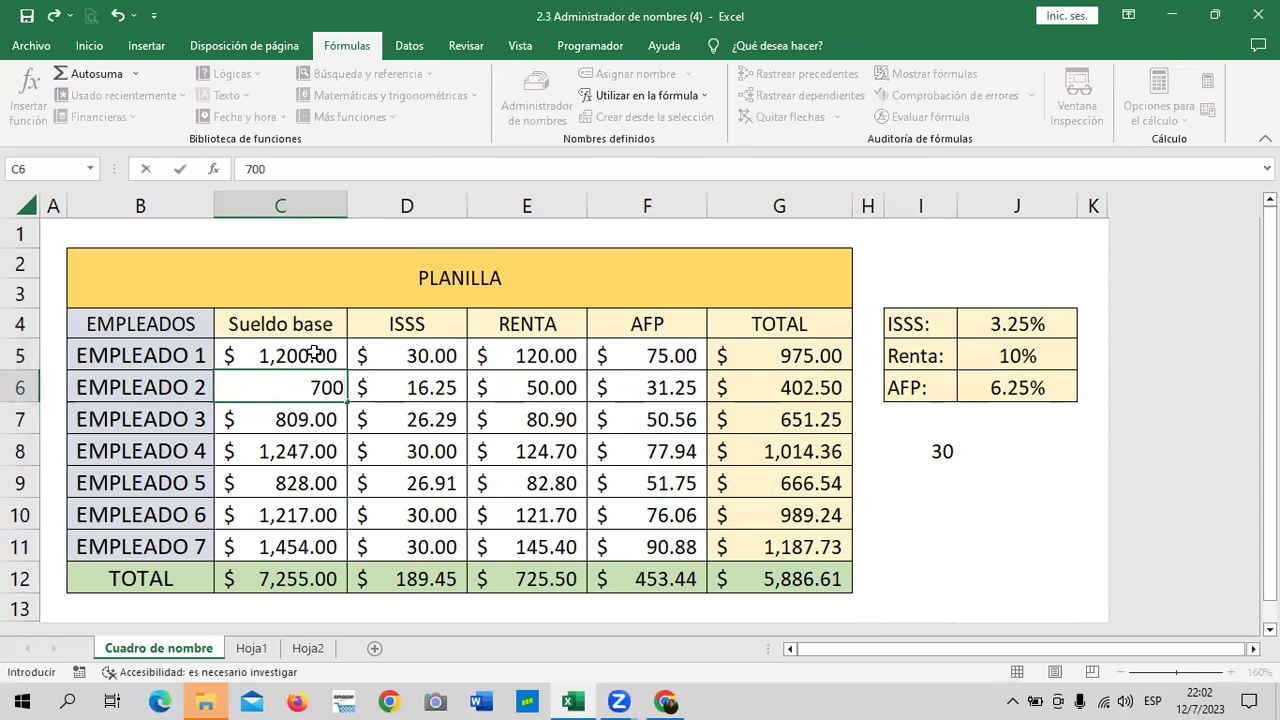
pyautogui.press('Return')
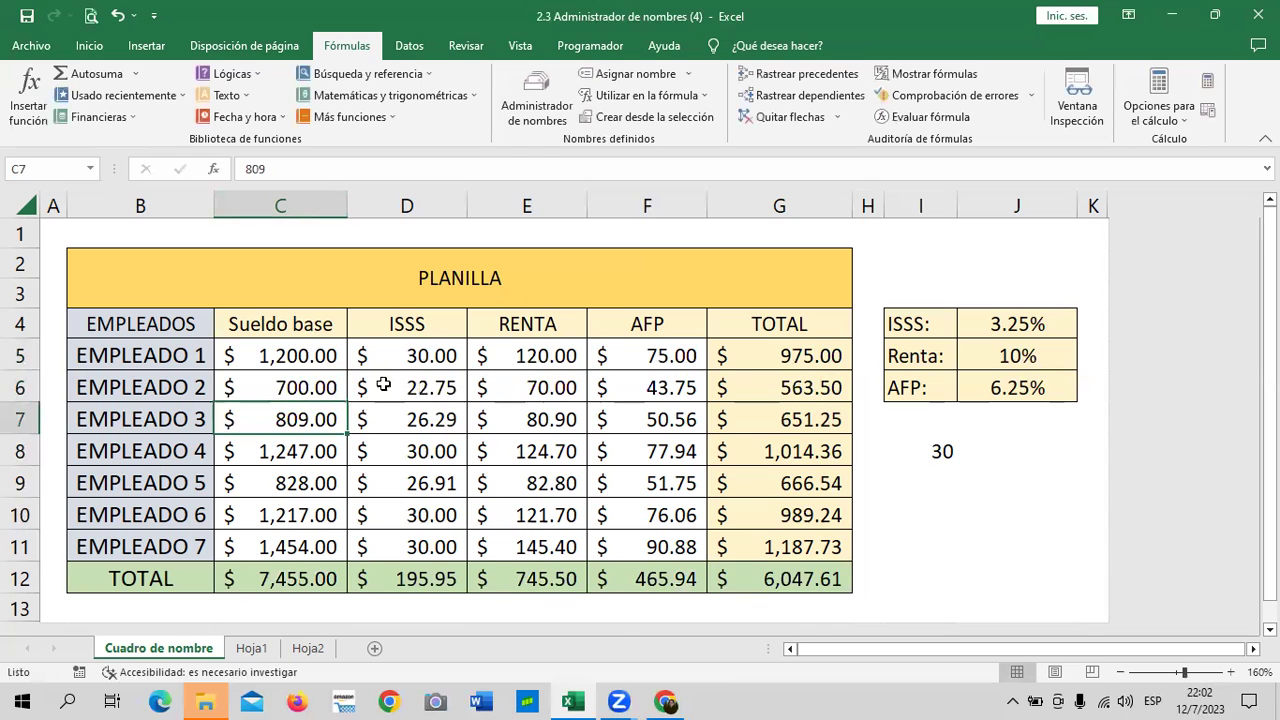
pyautogui.click(280, 356)
pyautogui.write('700')
pyautogui.press('Return')
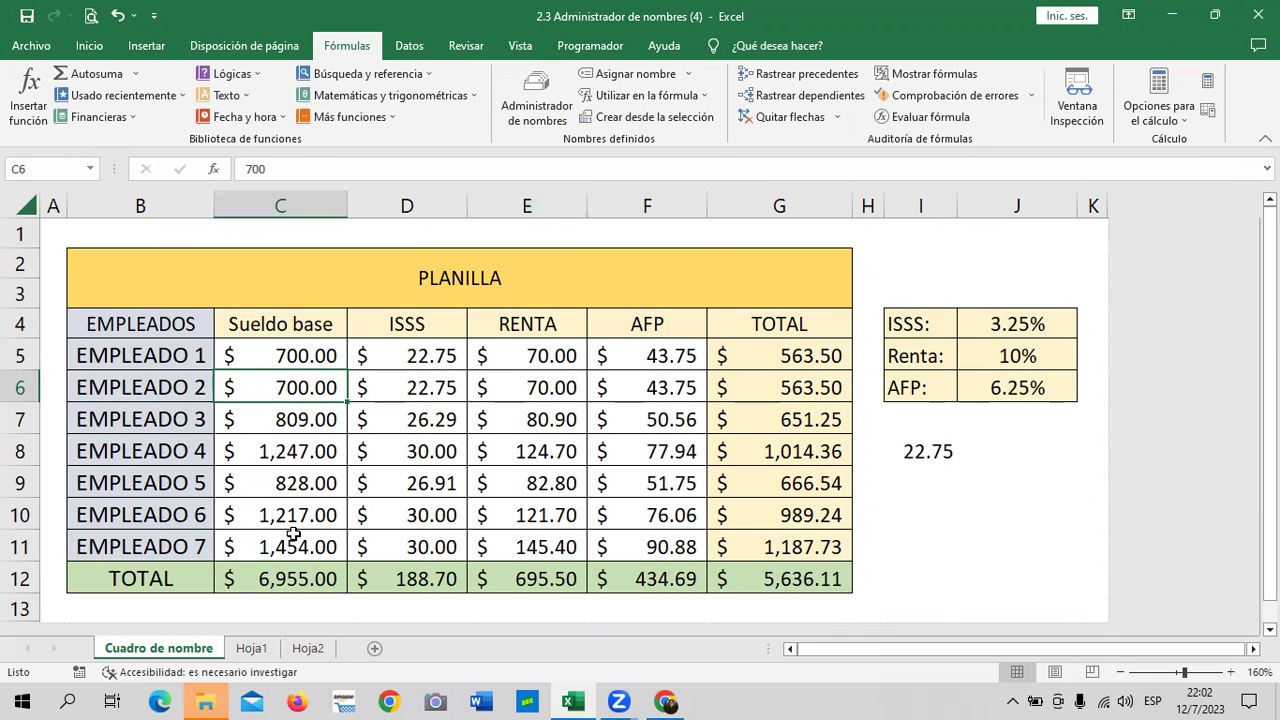
pyautogui.click(288, 357)
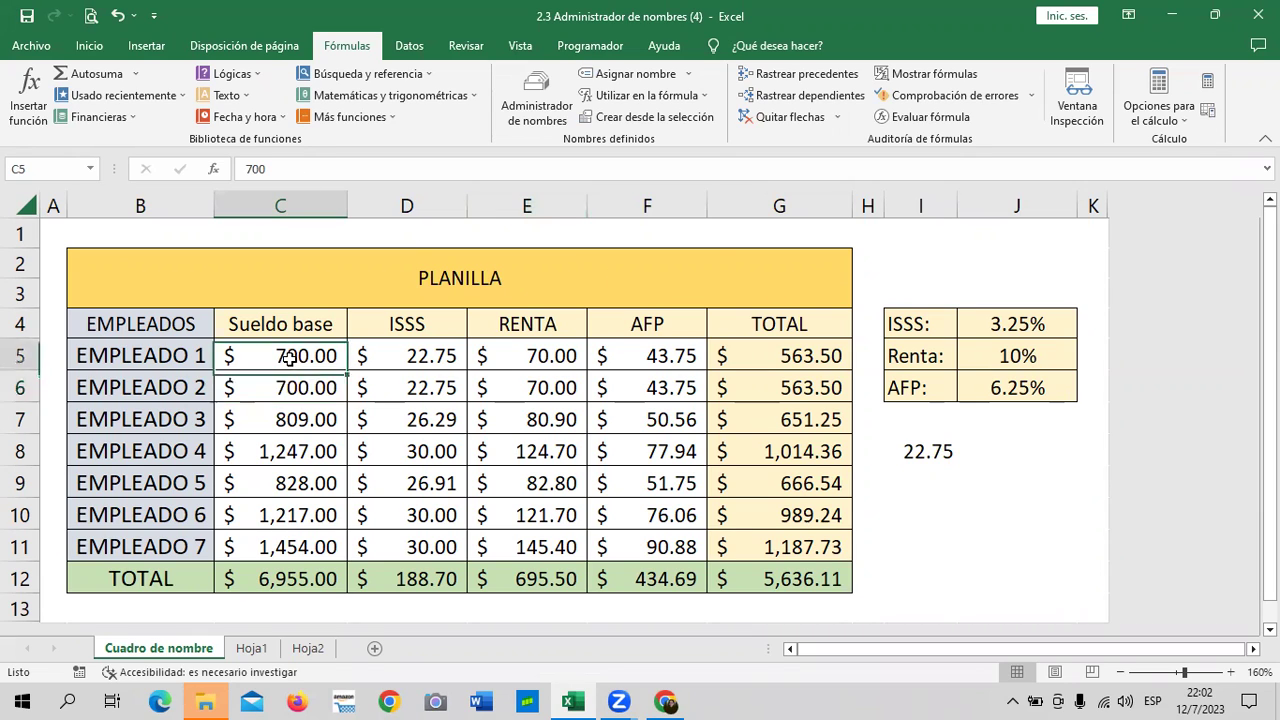
pyautogui.click(289, 410)
pyautogui.moveTo(290, 472); pyautogui.dragTo(296, 464)
pyautogui.click(307, 378)
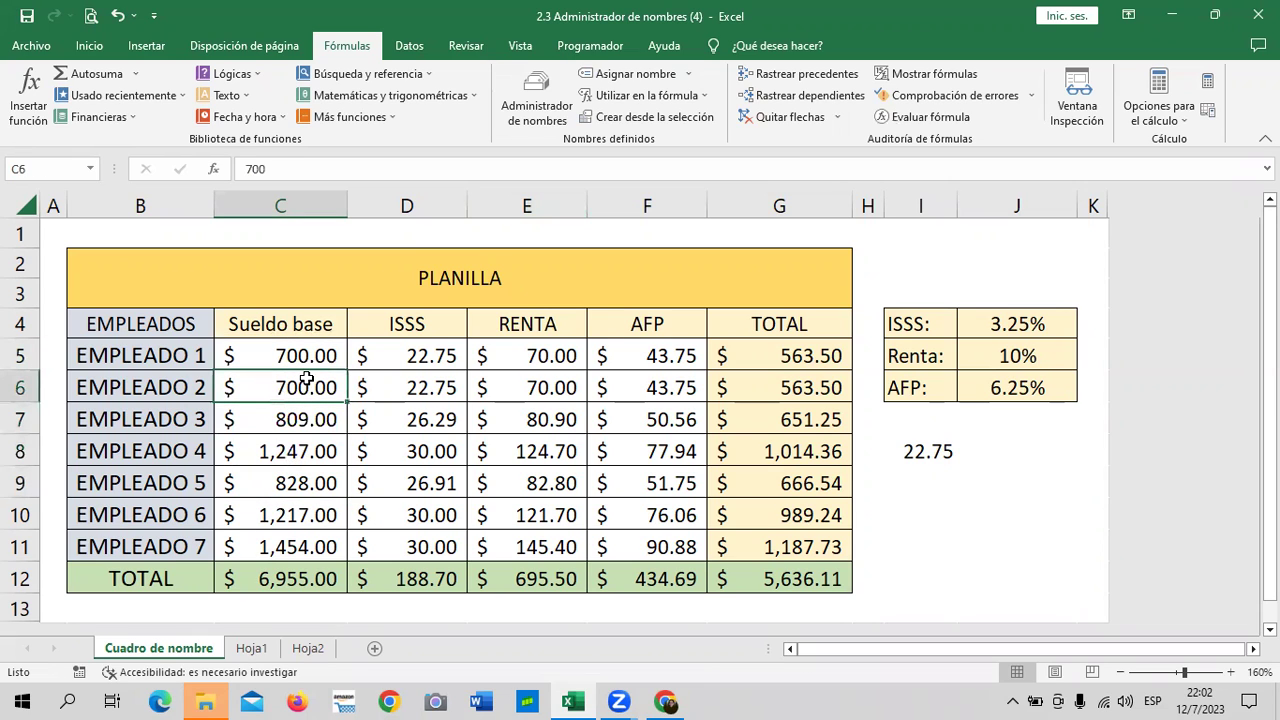
pyautogui.write('800')
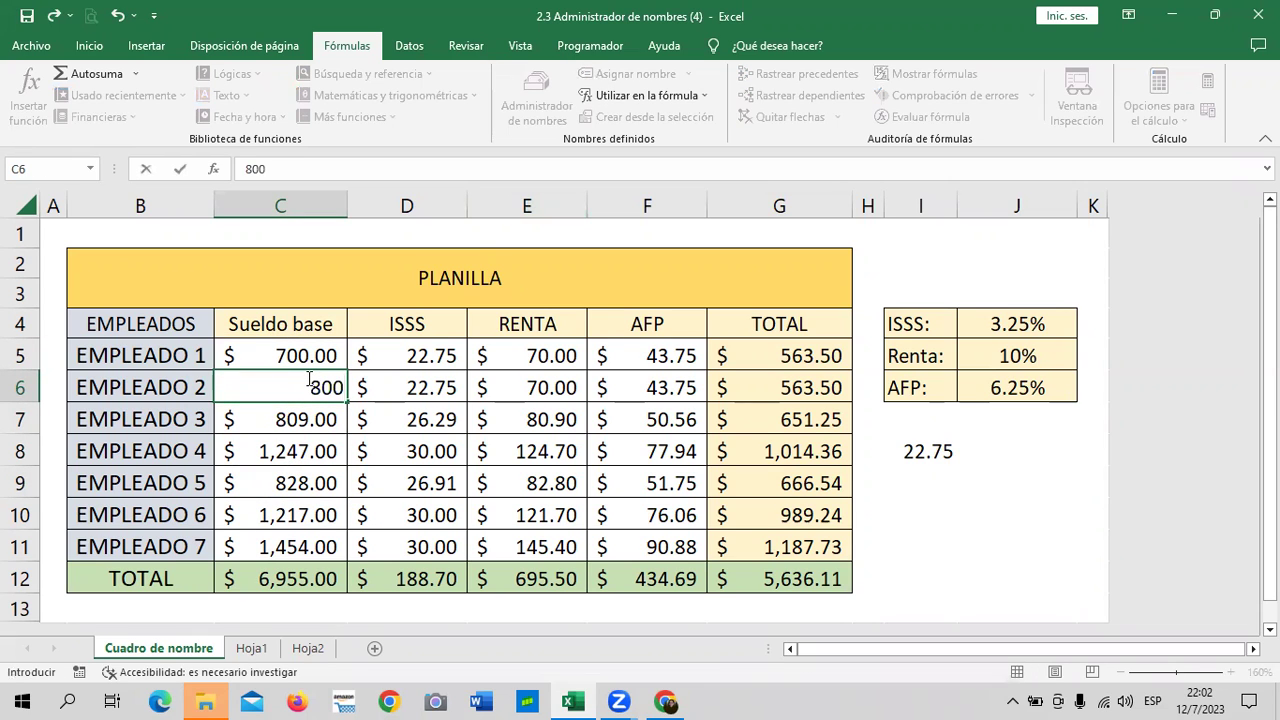
pyautogui.press('Return')
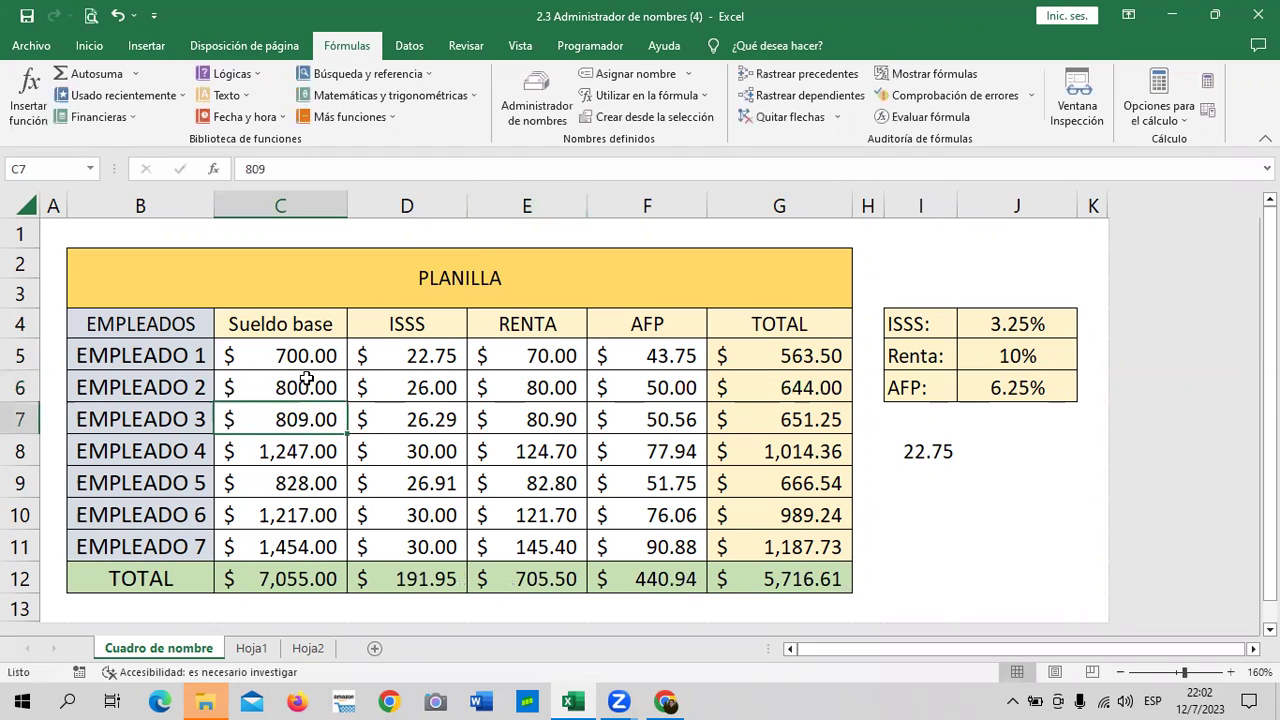
pyautogui.click(920, 449)
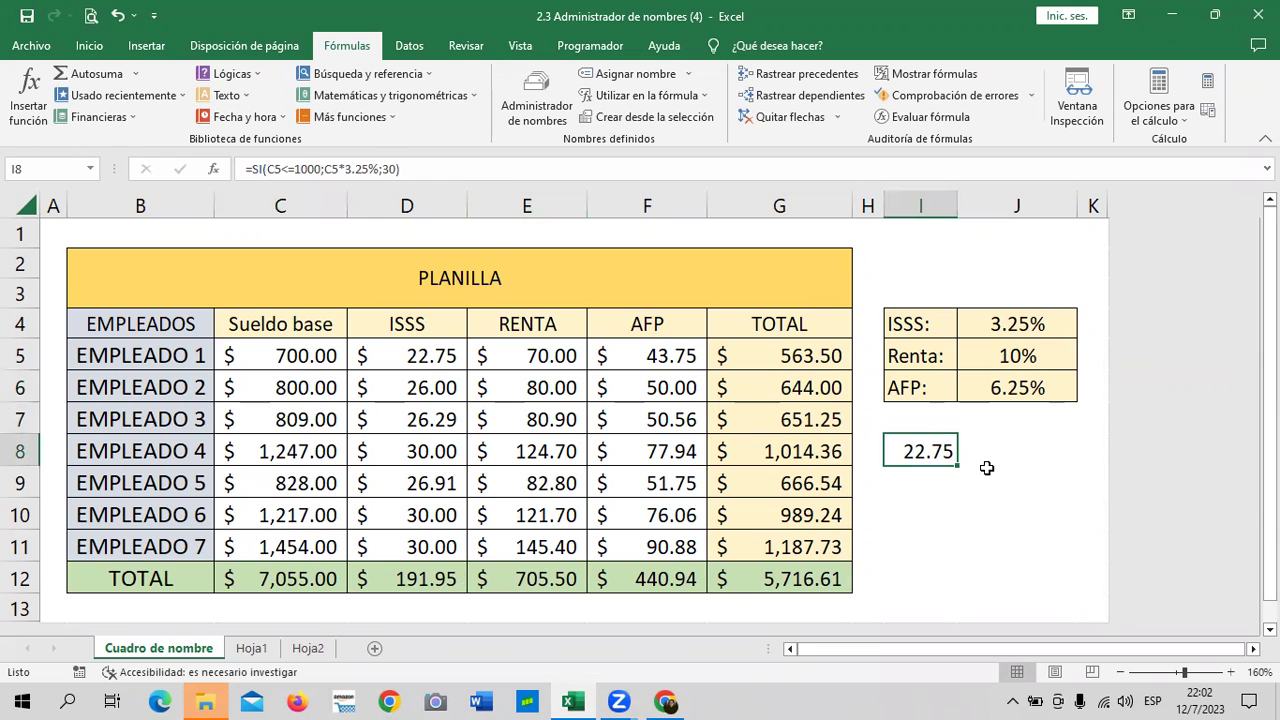
pyautogui.click(432, 169)
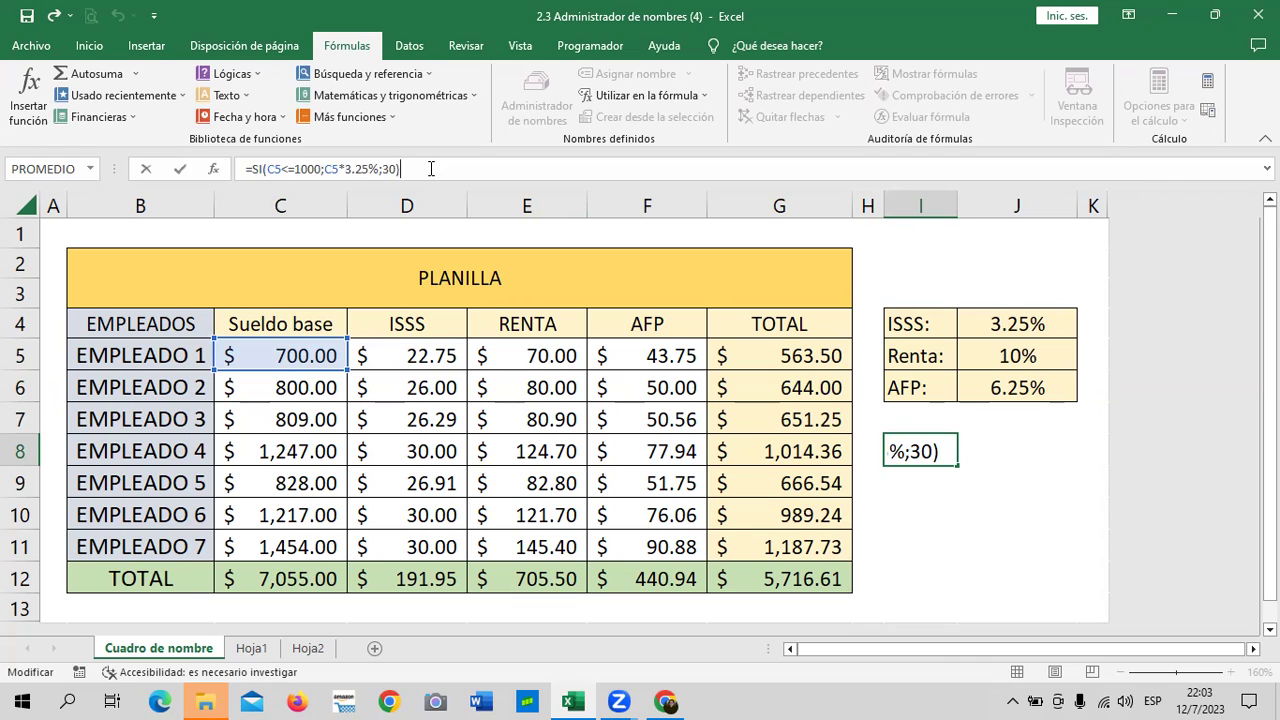
pyautogui.press('Return')
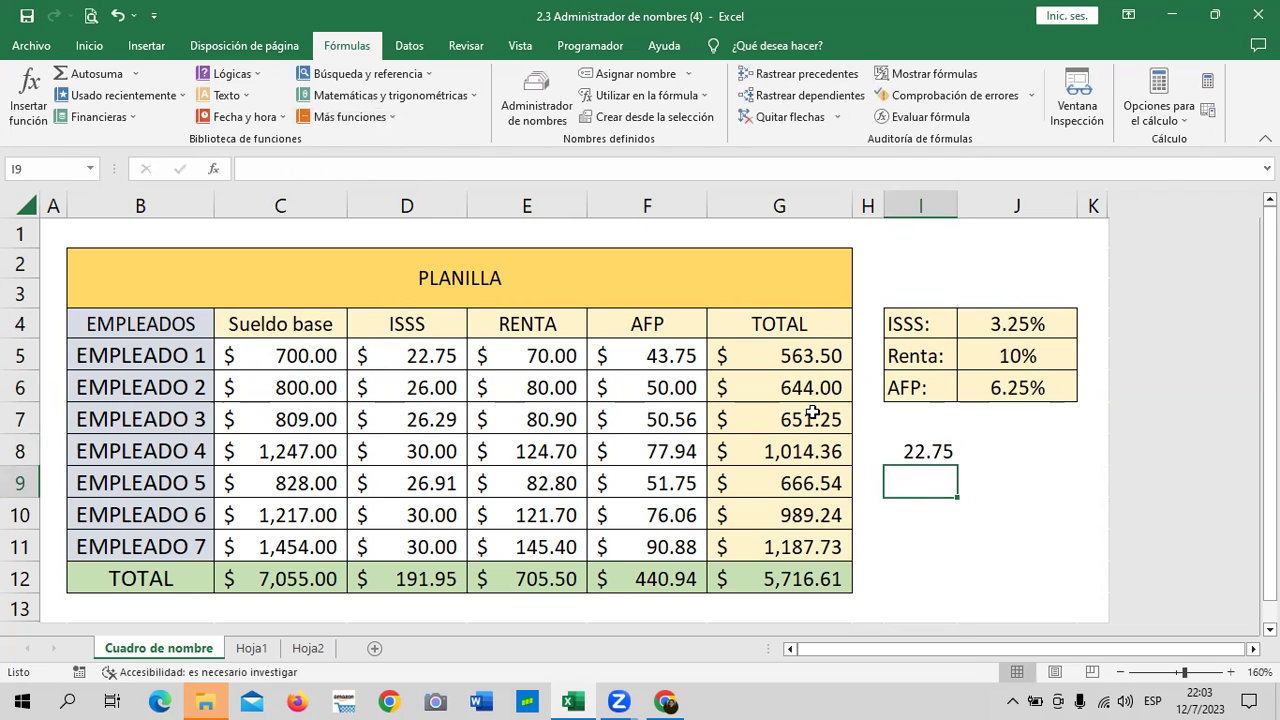